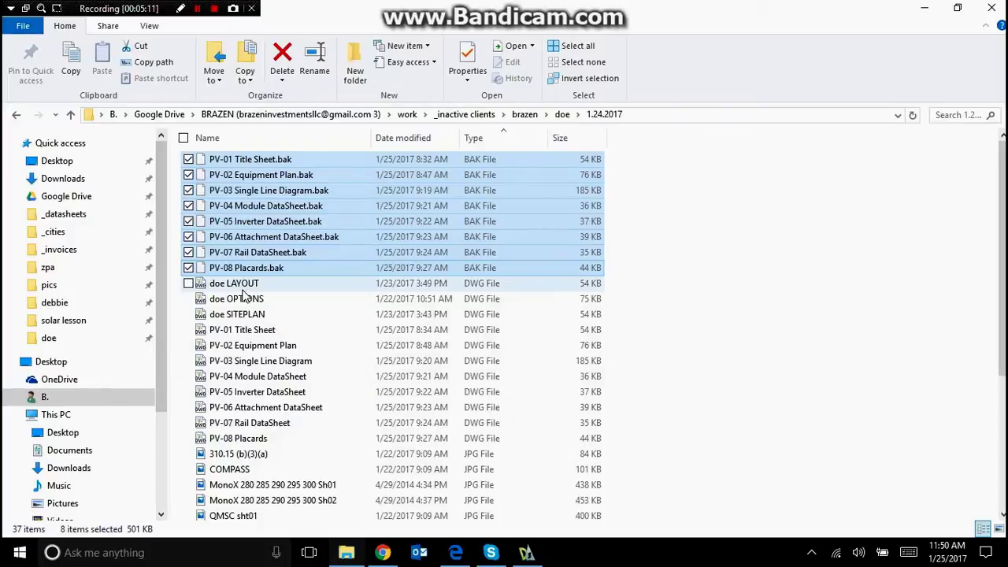
Step: Review the project folder's files by highlighting the three doe drawings, the JPG images and the PDF sheets in turn
click(244, 289)
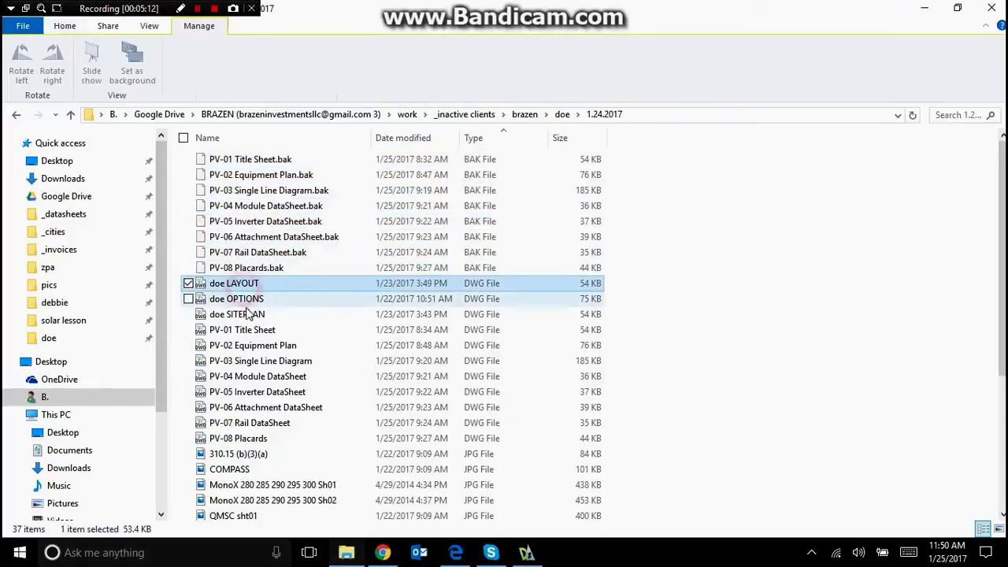
shift+click(247, 315)
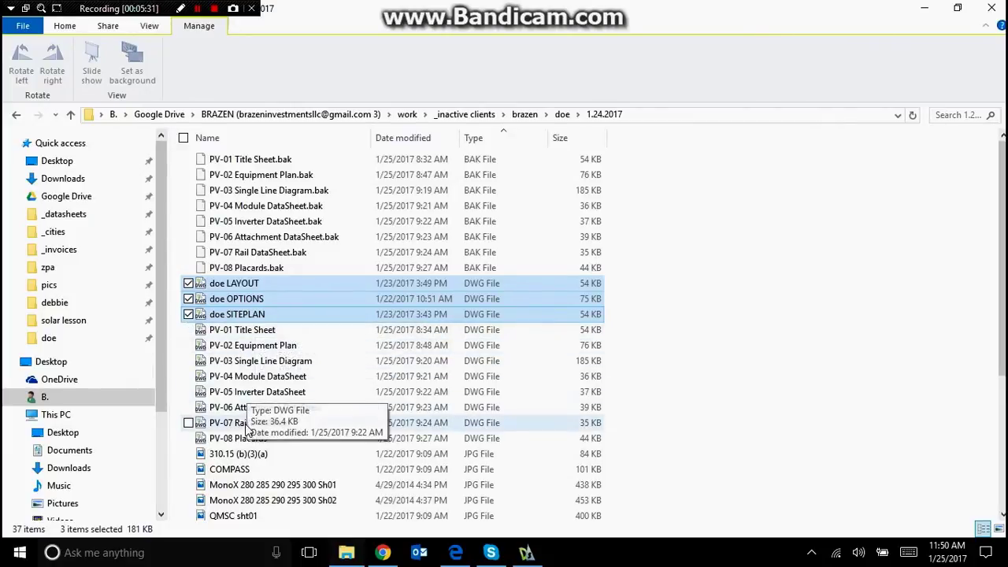
scroll(246, 429, down, 4)
click(223, 283)
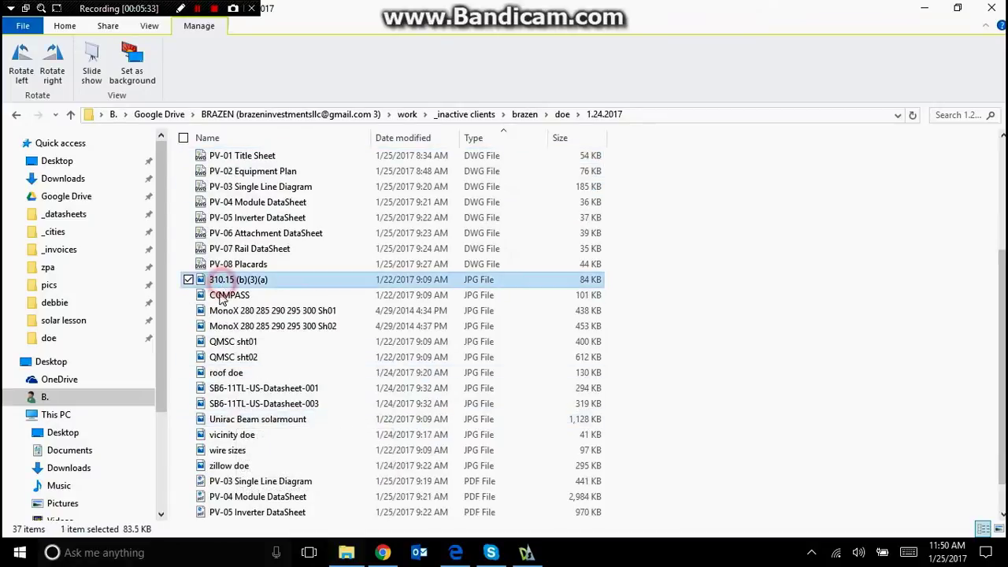
scroll(225, 346, down, 1)
shift+click(228, 435)
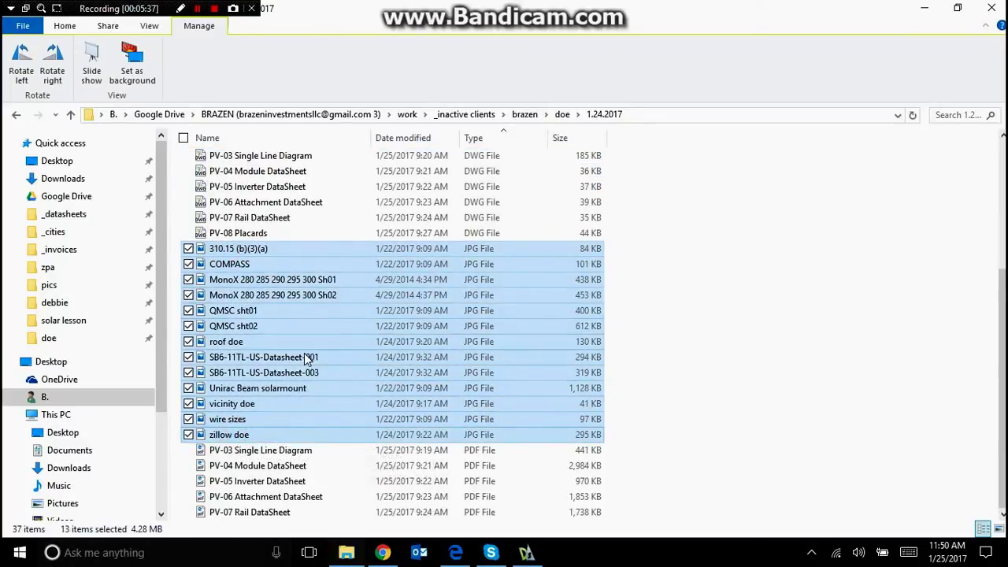
click(299, 452)
shift+click(268, 512)
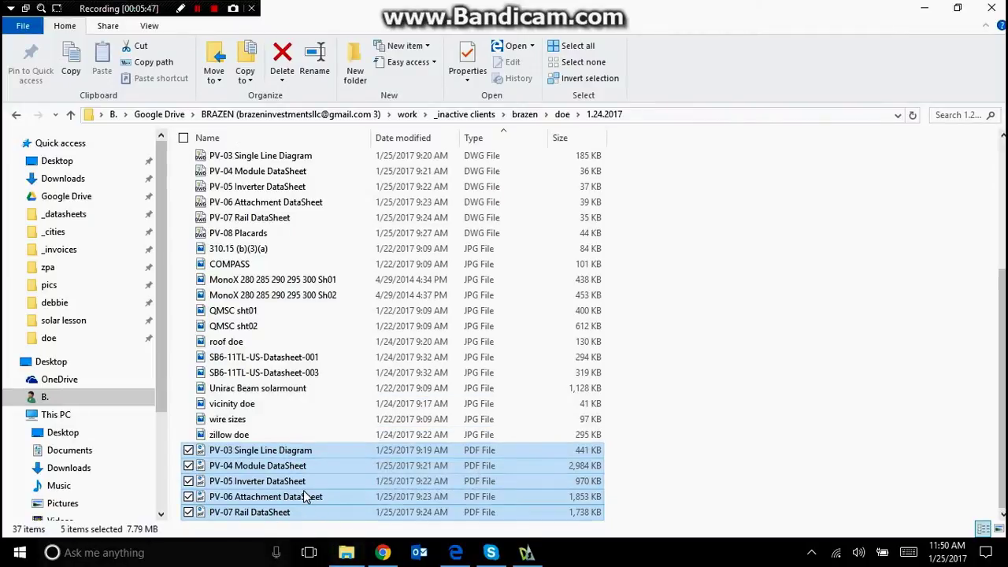
scroll(306, 495, up, 5)
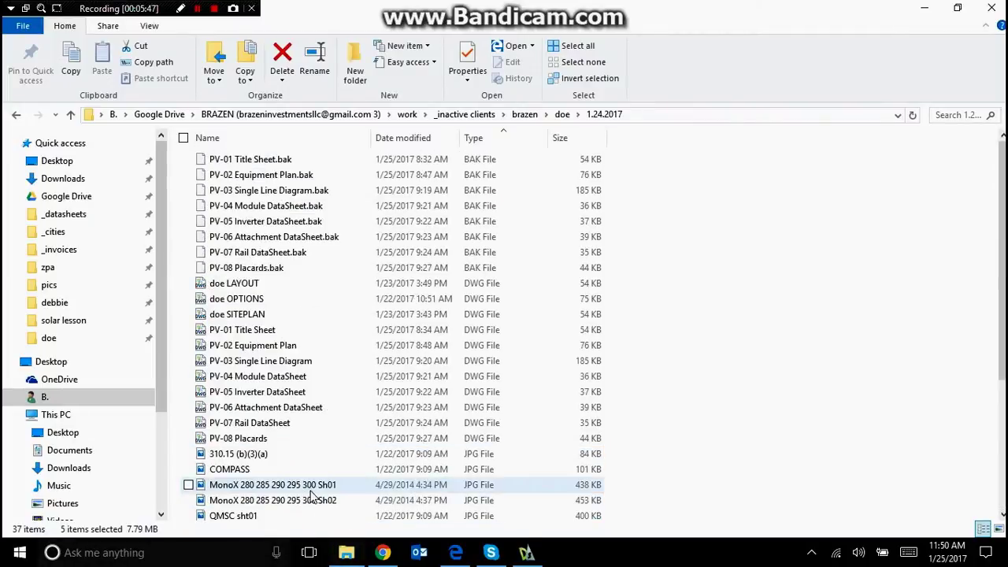
Step: Switch to the doe OPTIONS drawing in DraftSight and examine its two site plan versions
click(265, 302)
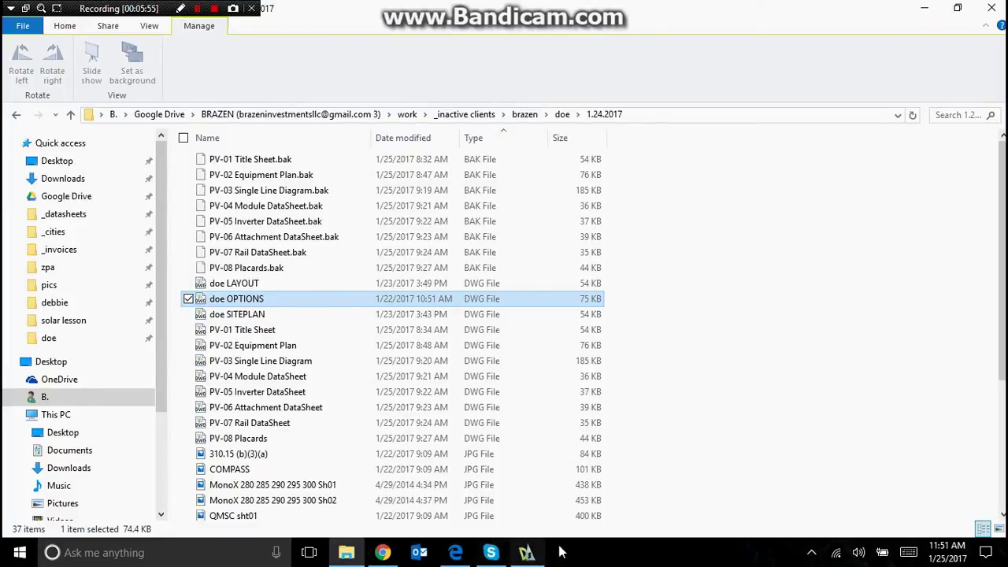
click(958, 8)
click(492, 236)
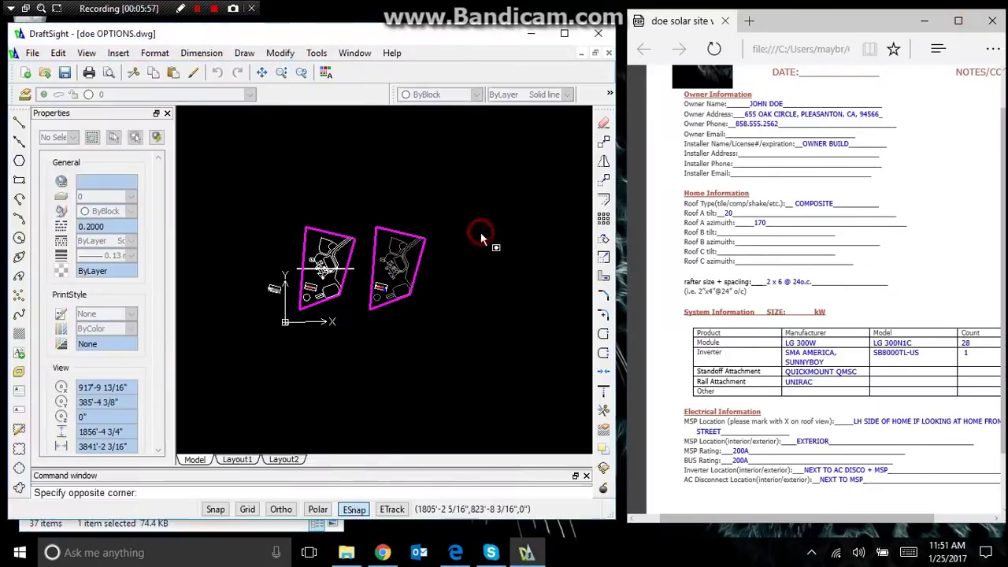
scroll(496, 224, down, 3)
scroll(446, 234, up, 3)
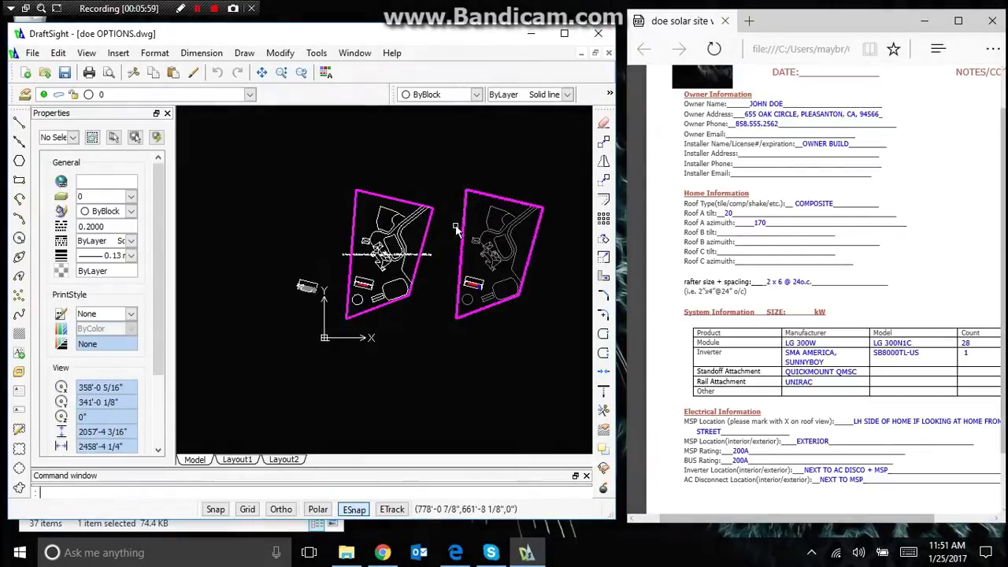
scroll(410, 260, up, 2)
scroll(364, 272, down, 2)
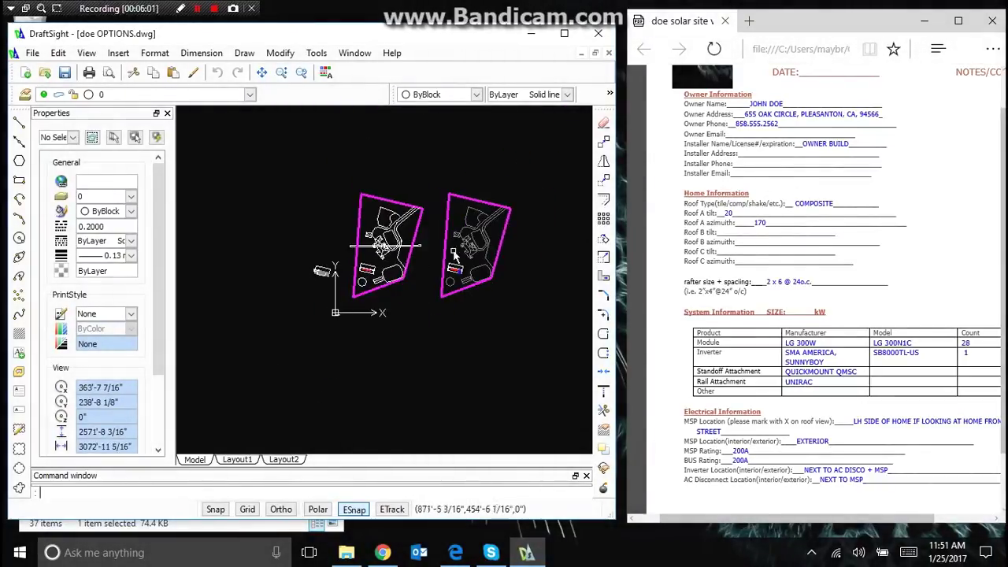
scroll(461, 257, up, 3)
scroll(508, 308, down, 2)
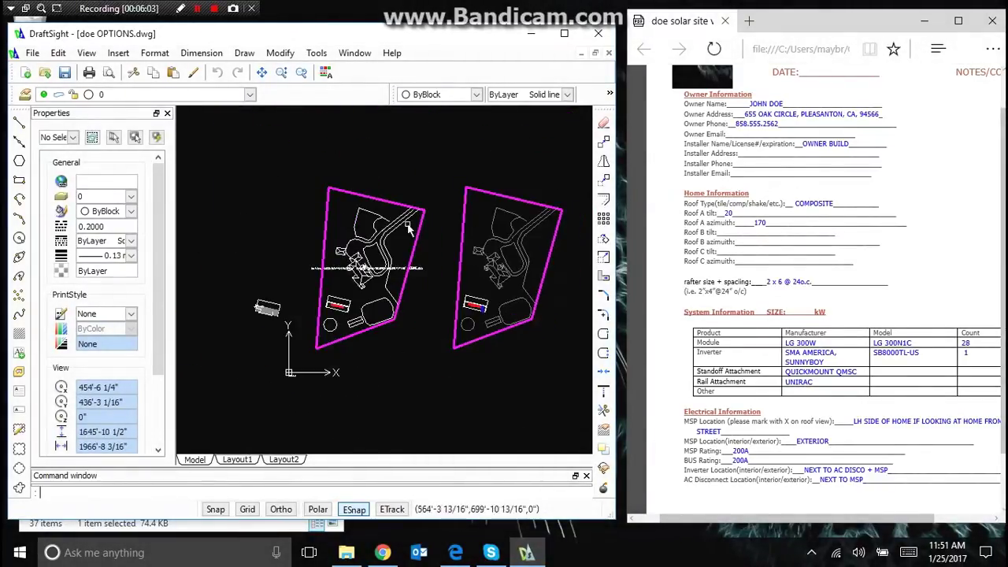
scroll(315, 264, up, 3)
scroll(316, 264, down, 3)
scroll(453, 300, up, 3)
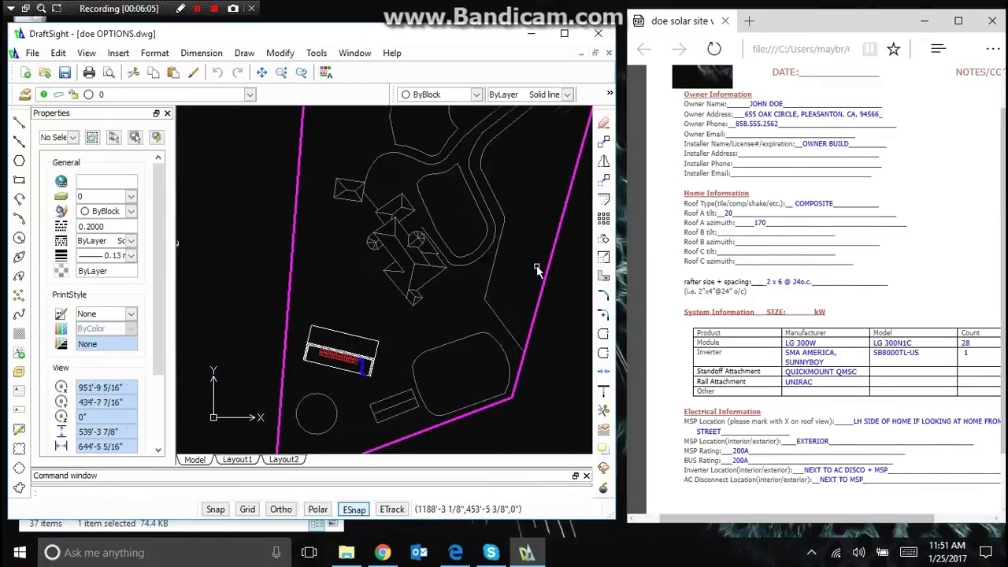
scroll(536, 269, down, 3)
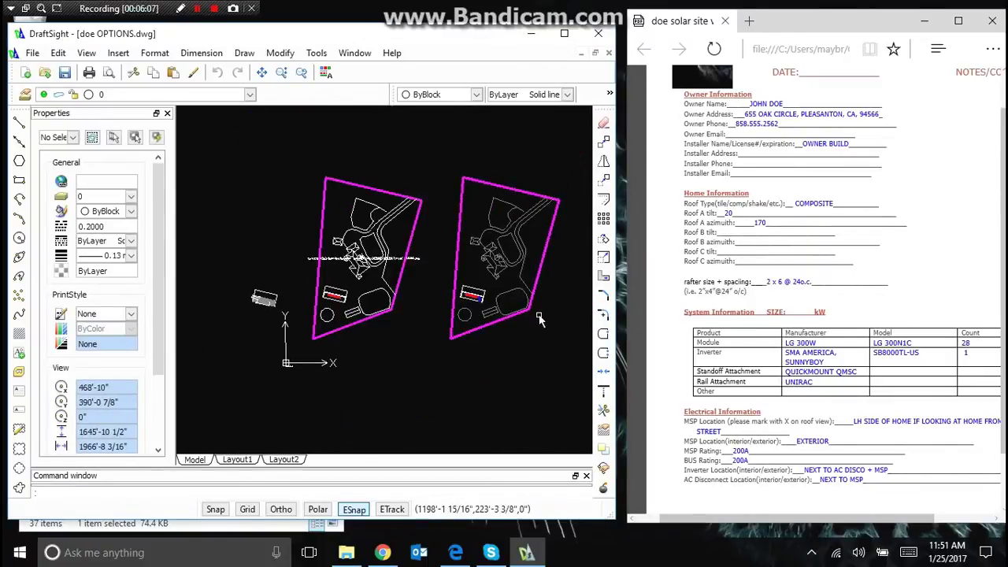
Step: Inspect the line segments of the scale bar just below the origin, then clear the selection
scroll(299, 362, up, 8)
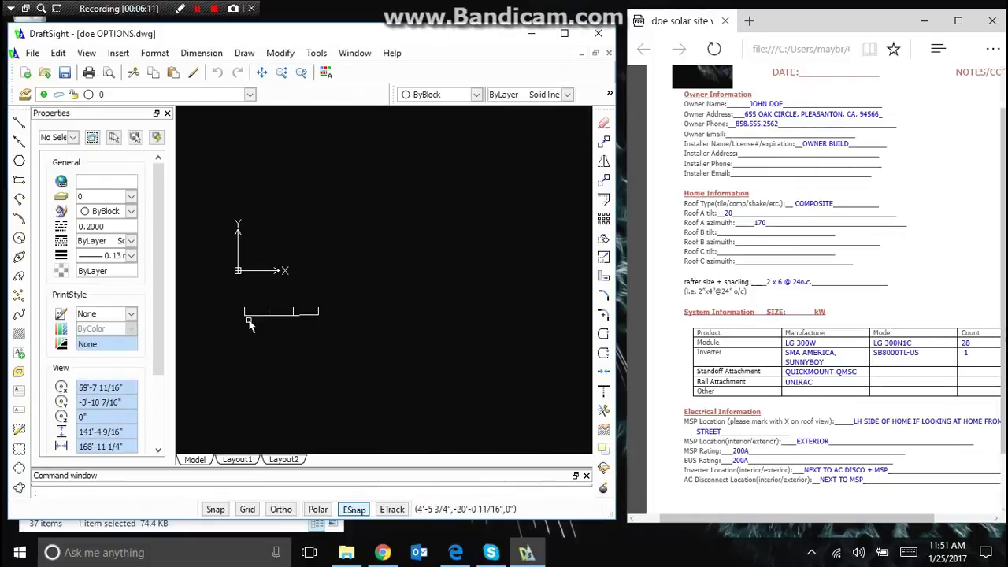
click(260, 319)
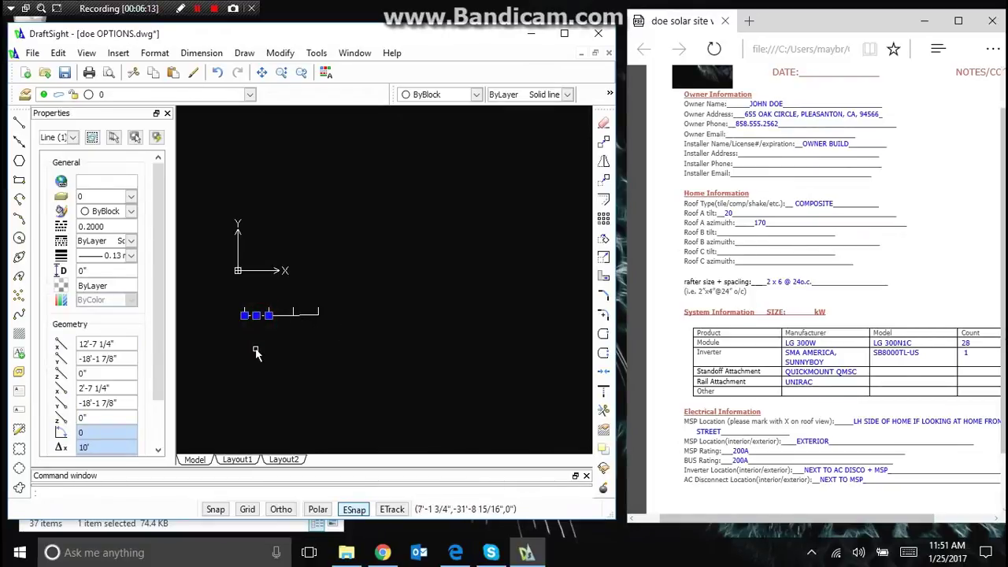
click(284, 315)
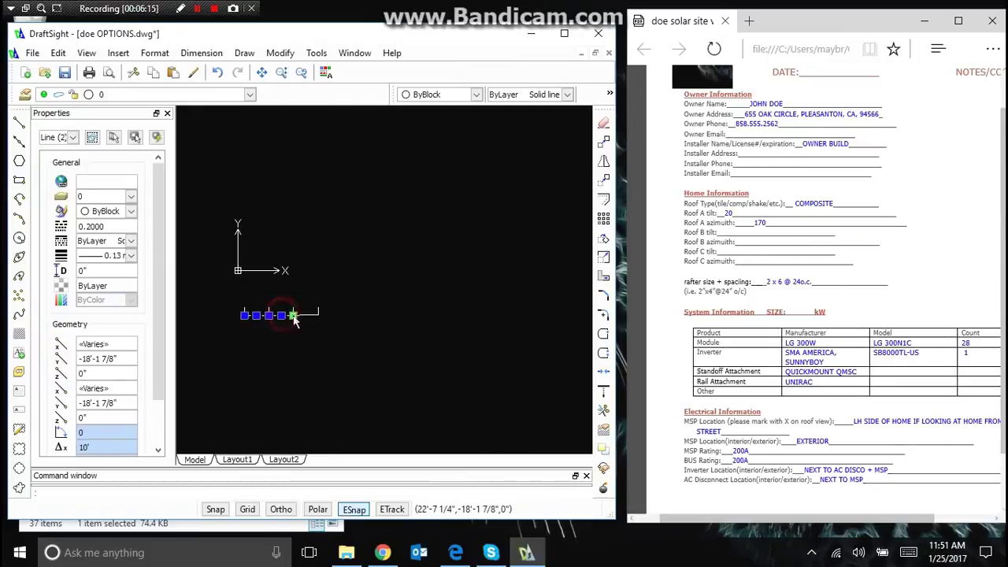
click(311, 315)
key(Escape)
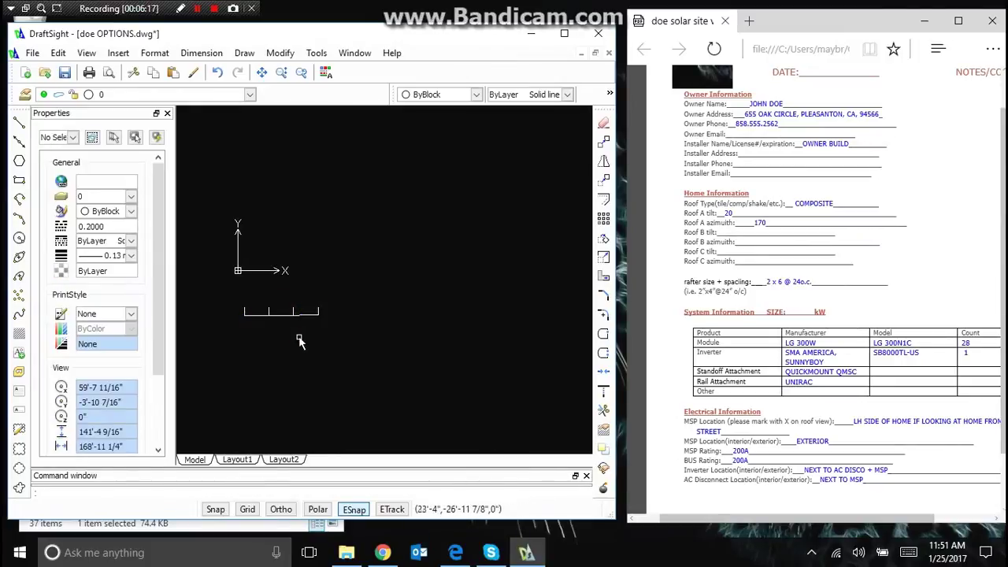
Step: Delete both site plans and the small roof layout beside them, keeping only the scale bar below the origin
scroll(299, 341, down, 10)
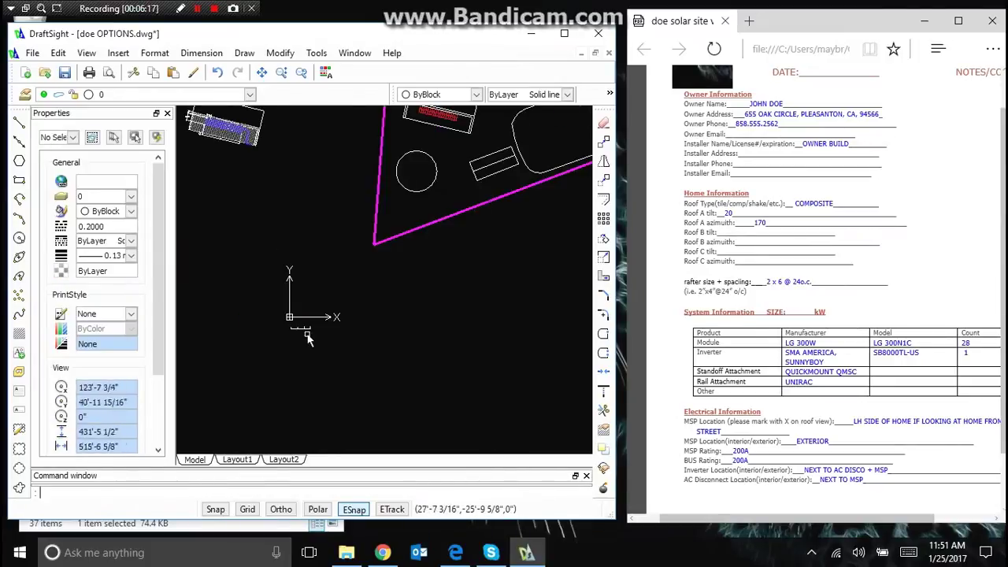
click(507, 325)
click(226, 157)
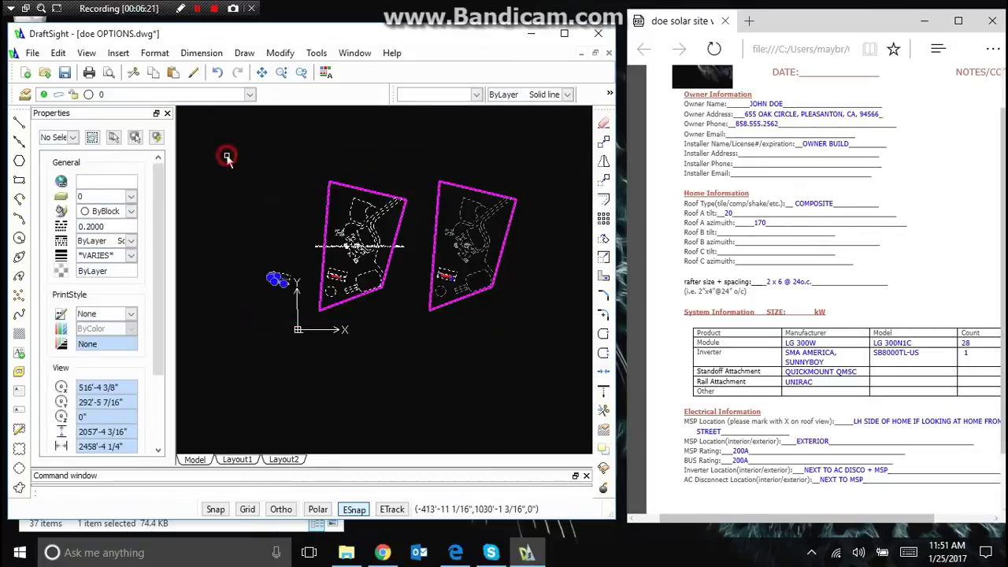
key(Delete)
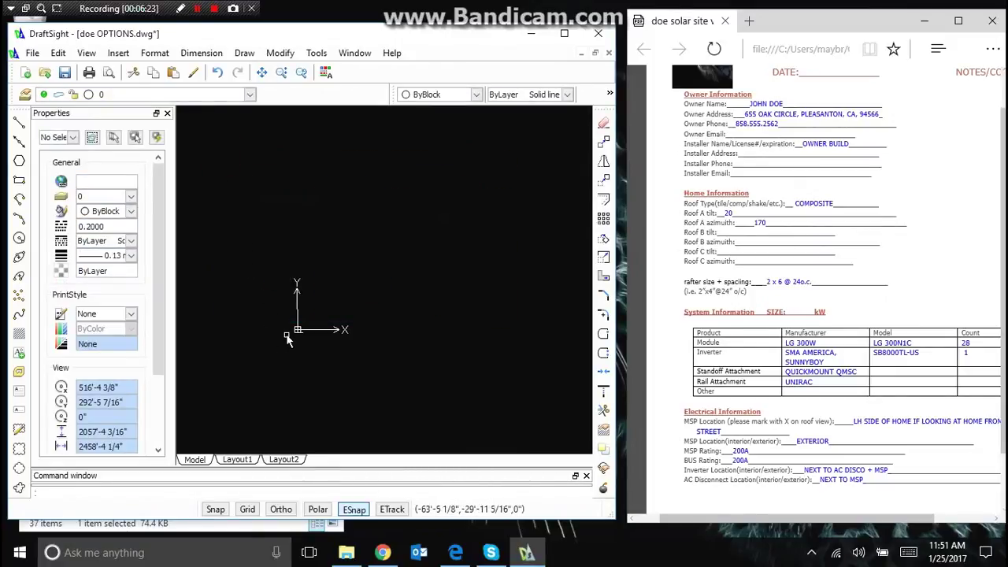
Step: Attach the roof doe image as a reference, inserting it just above the scale bar near the origin and picking its scale in the drawing
scroll(288, 339, up, 8)
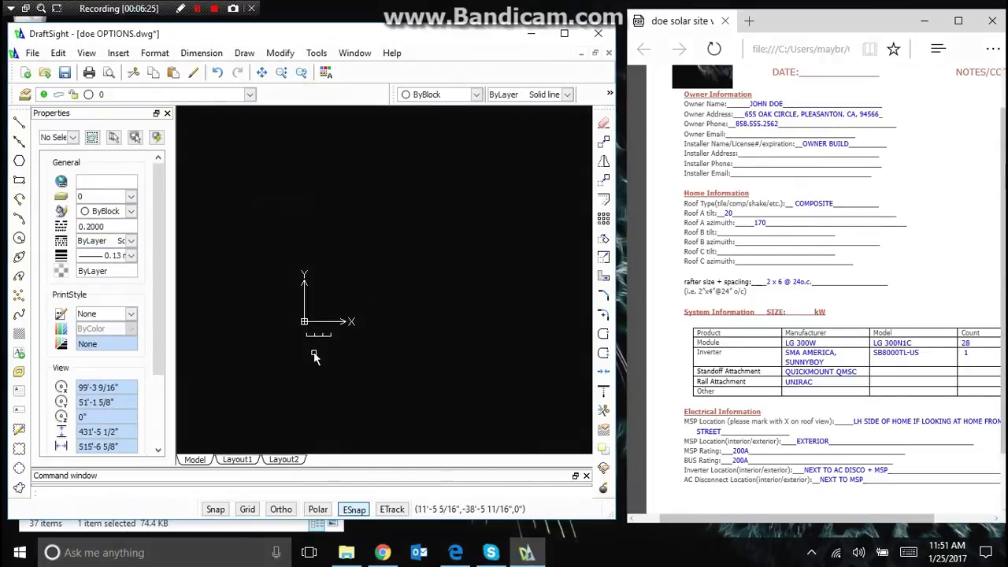
click(118, 53)
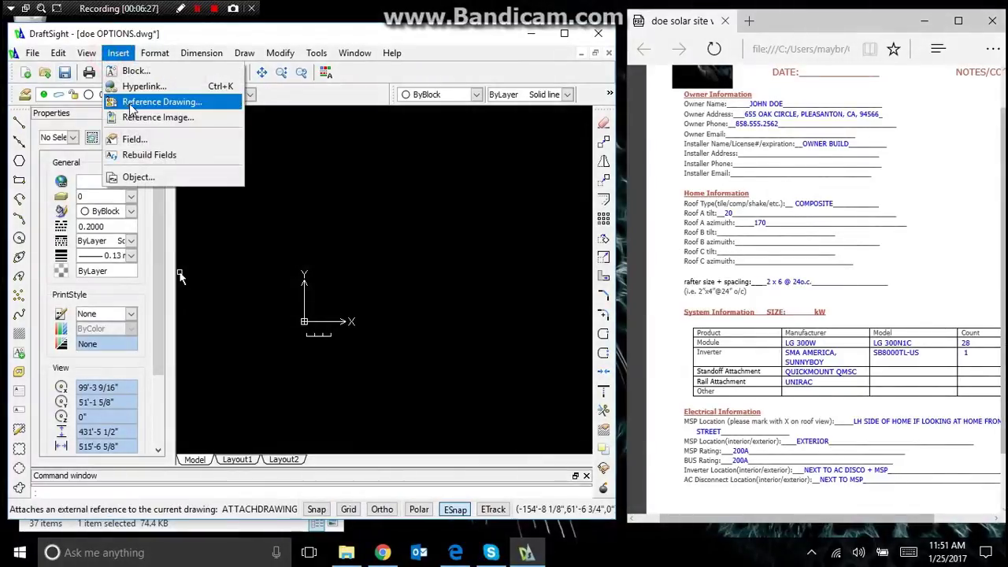
click(140, 117)
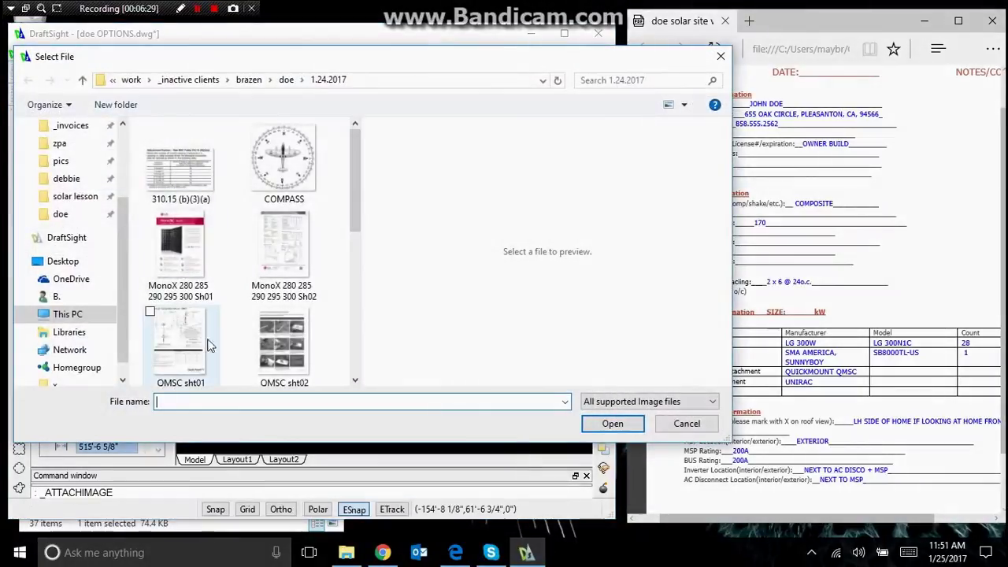
scroll(224, 335, down, 5)
click(181, 138)
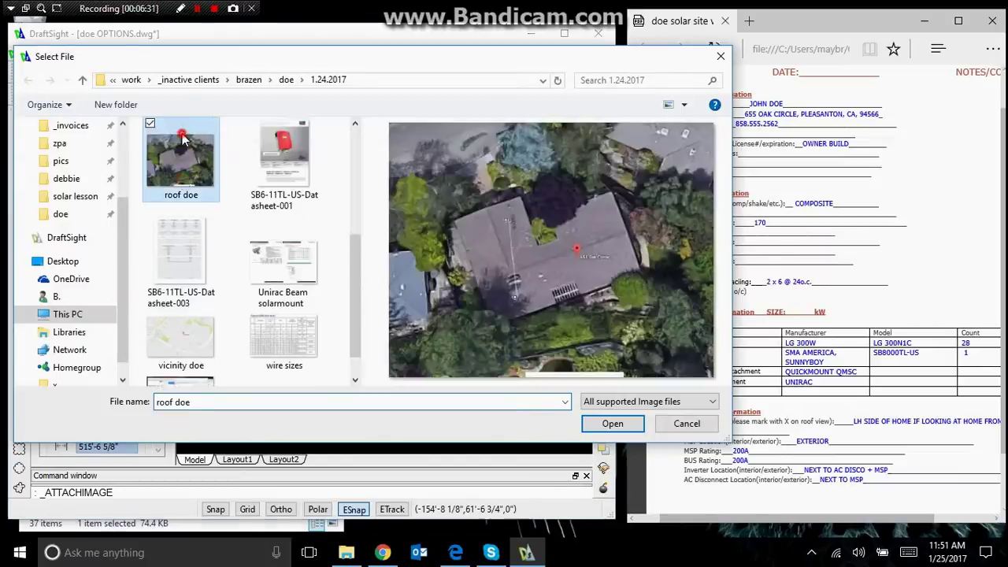
double_click(182, 138)
click(441, 408)
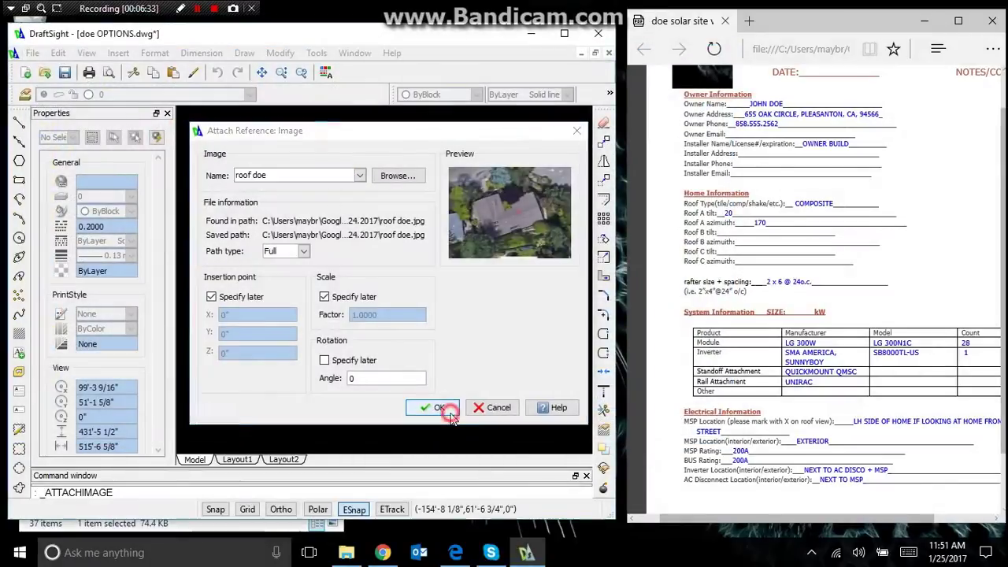
click(316, 309)
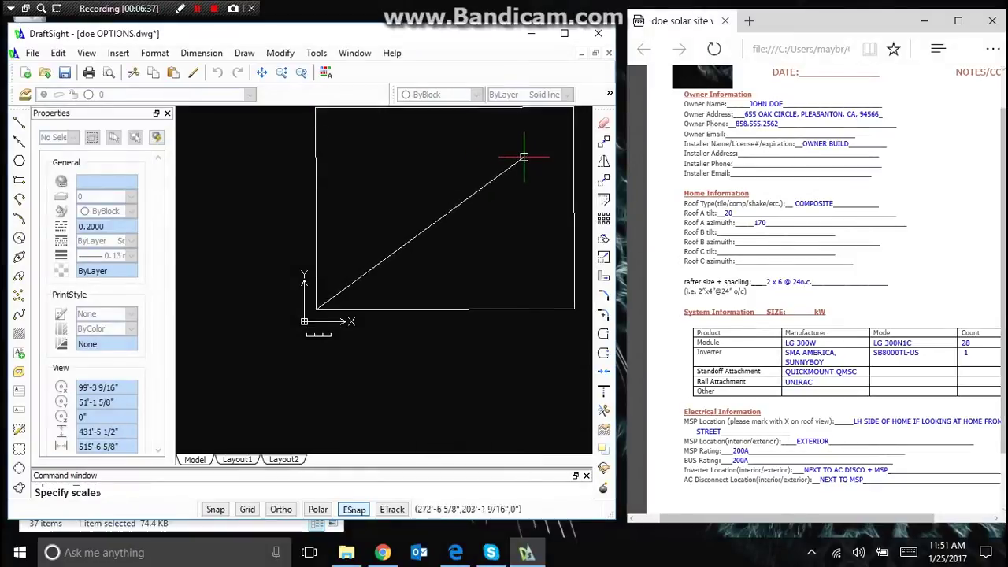
scroll(465, 209, down, 2)
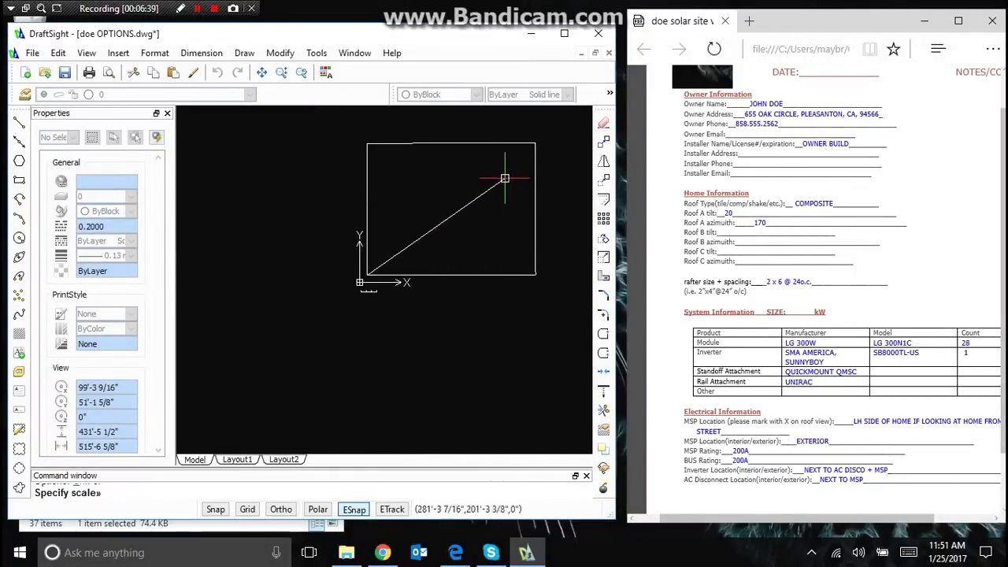
click(493, 193)
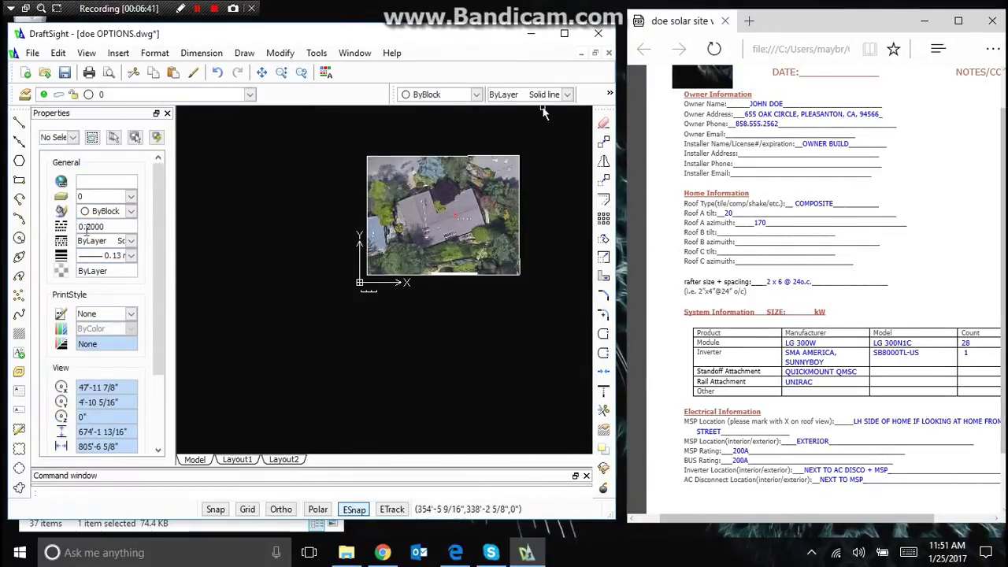
Step: Maximize the drawing window and examine the roof image closely, especially the measuring line with tick marks across the roof
double_click(479, 34)
scroll(680, 140, up, 3)
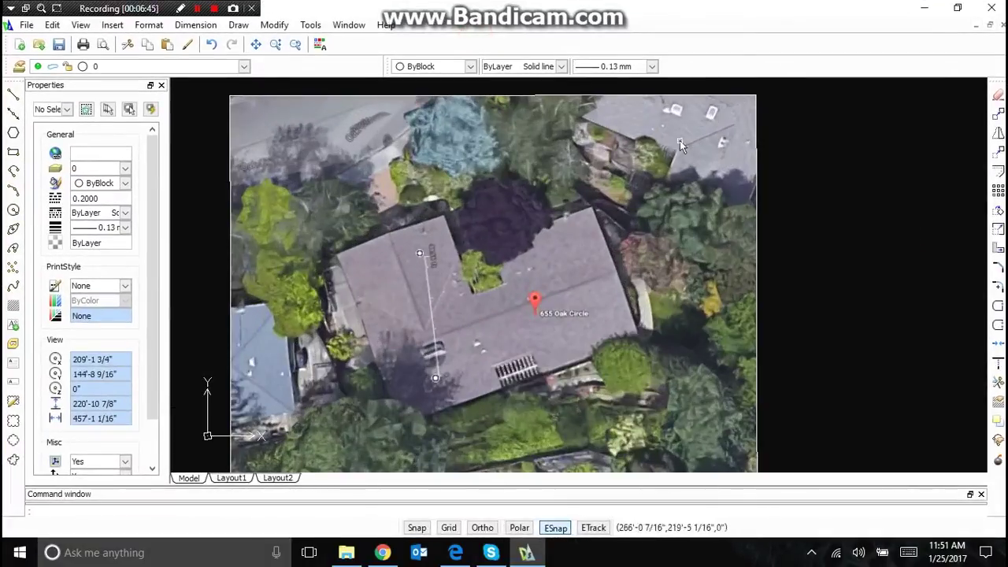
scroll(397, 177, down, 2)
scroll(445, 197, up, 2)
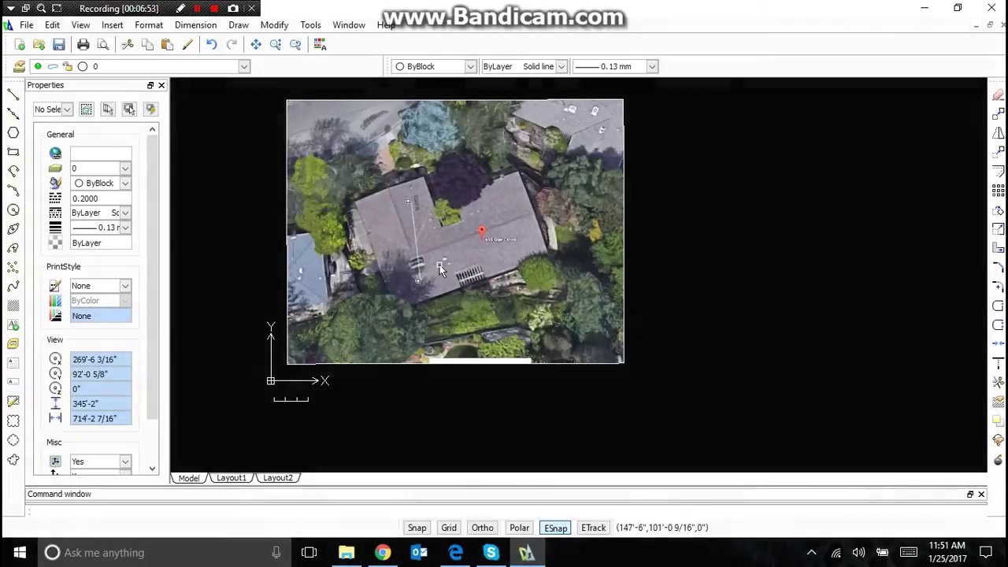
scroll(425, 231, up, 5)
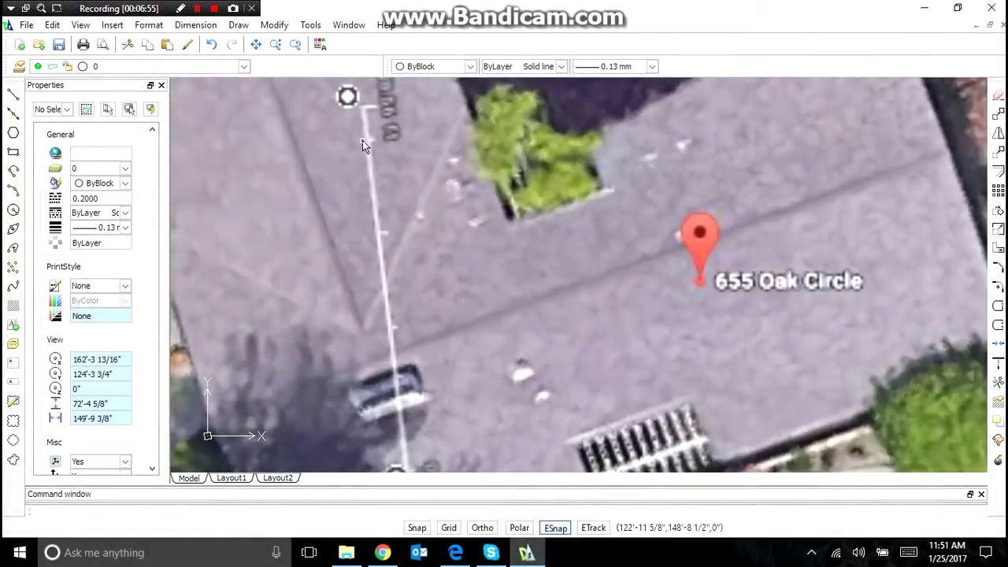
scroll(363, 140, down, 3)
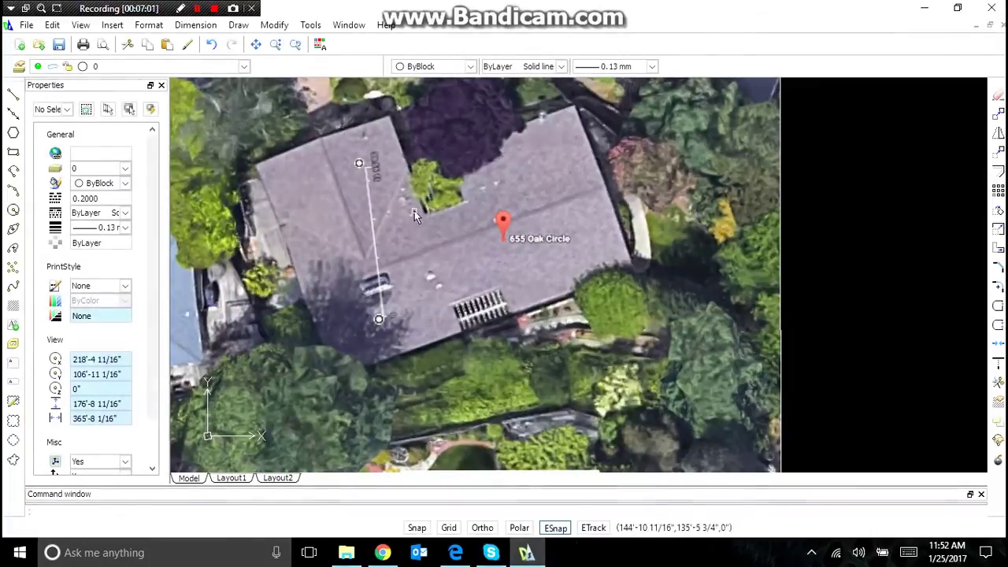
scroll(415, 212, down, 3)
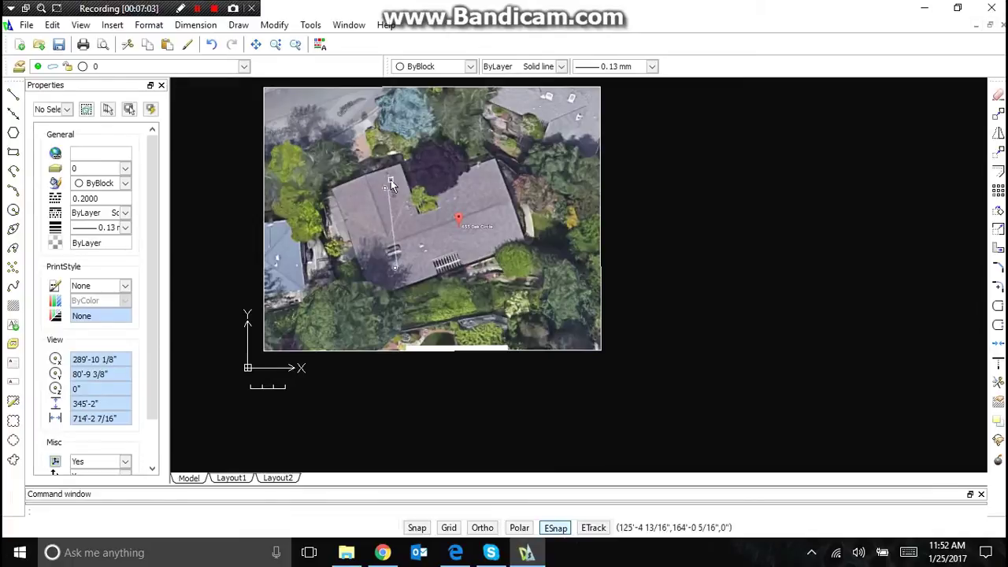
scroll(420, 224, up, 4)
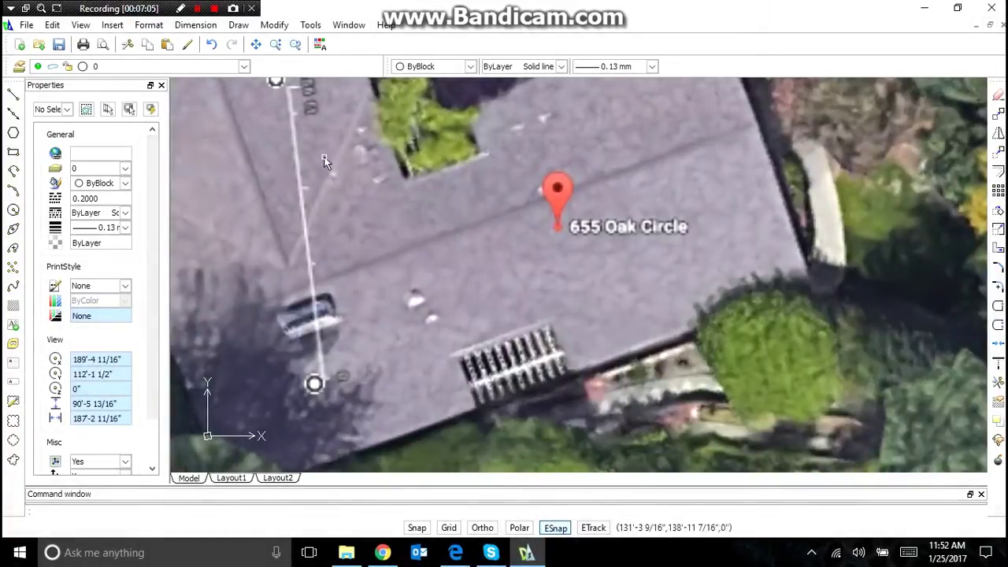
scroll(291, 103, down, 2)
scroll(281, 117, up, 2)
scroll(292, 150, down, 2)
scroll(207, 90, up, 1)
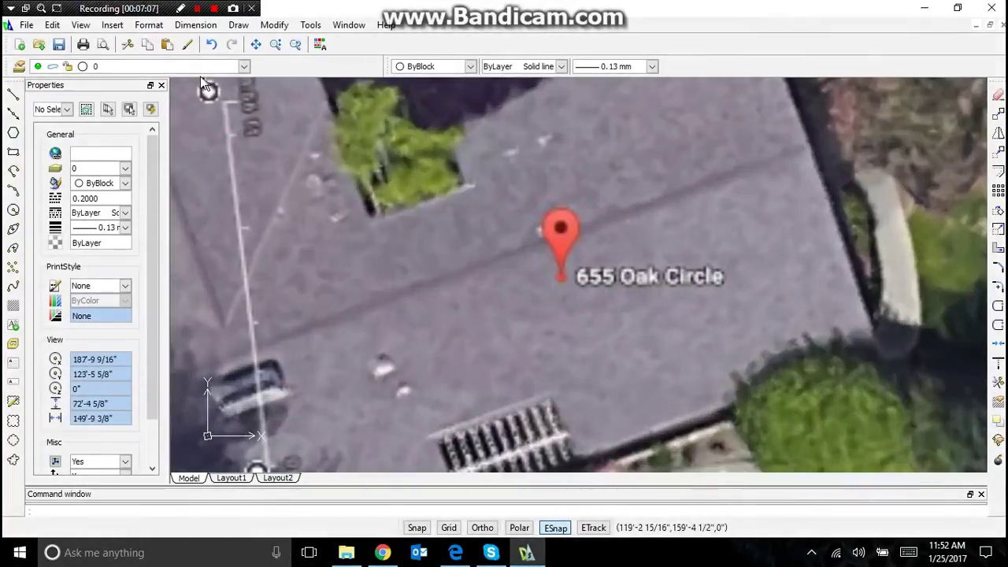
Step: Open the roof doe image from the 1.24.2017 folder in the photo viewer
scroll(243, 113, up, 3)
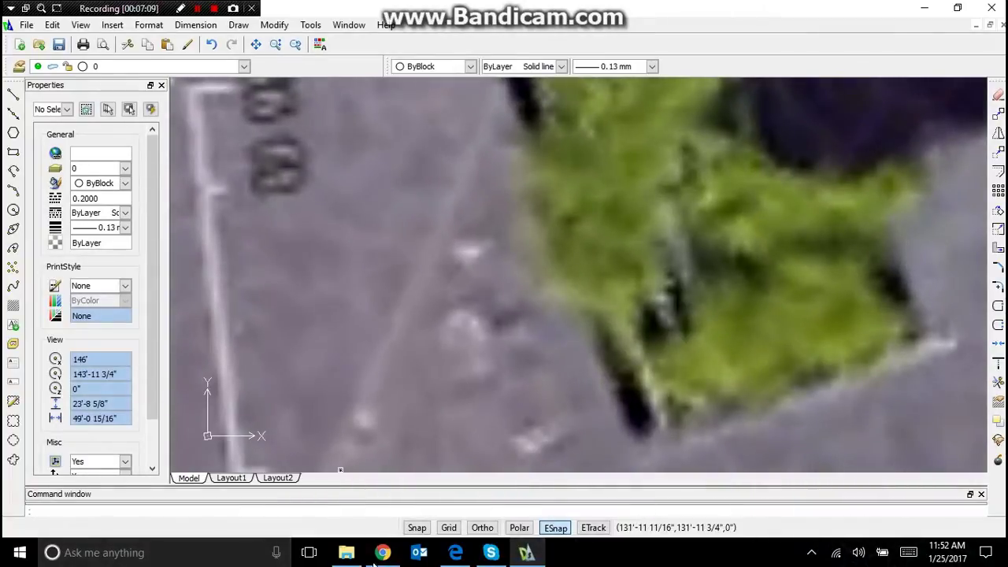
click(347, 552)
scroll(244, 463, down, 5)
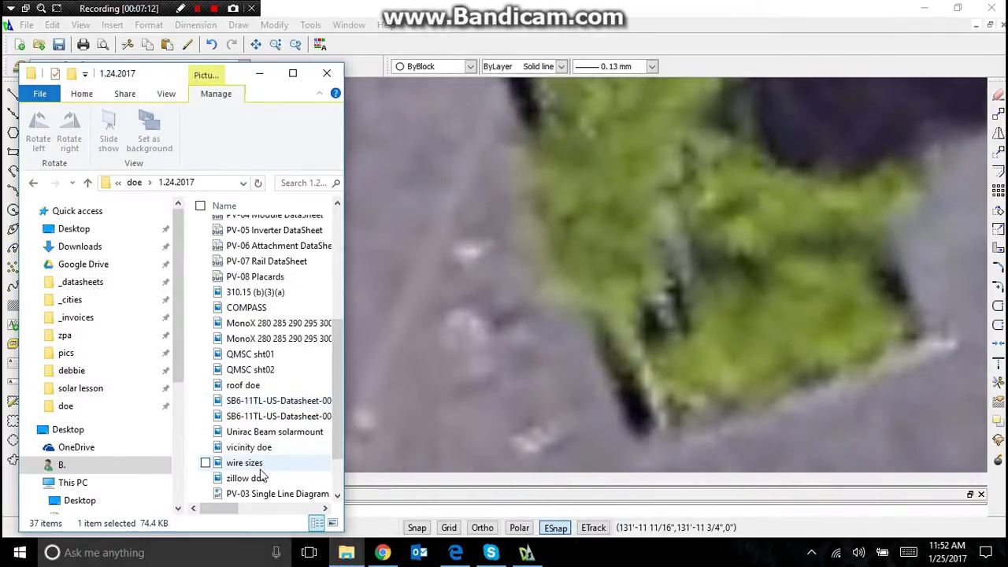
double_click(244, 385)
scroll(535, 205, up, 5)
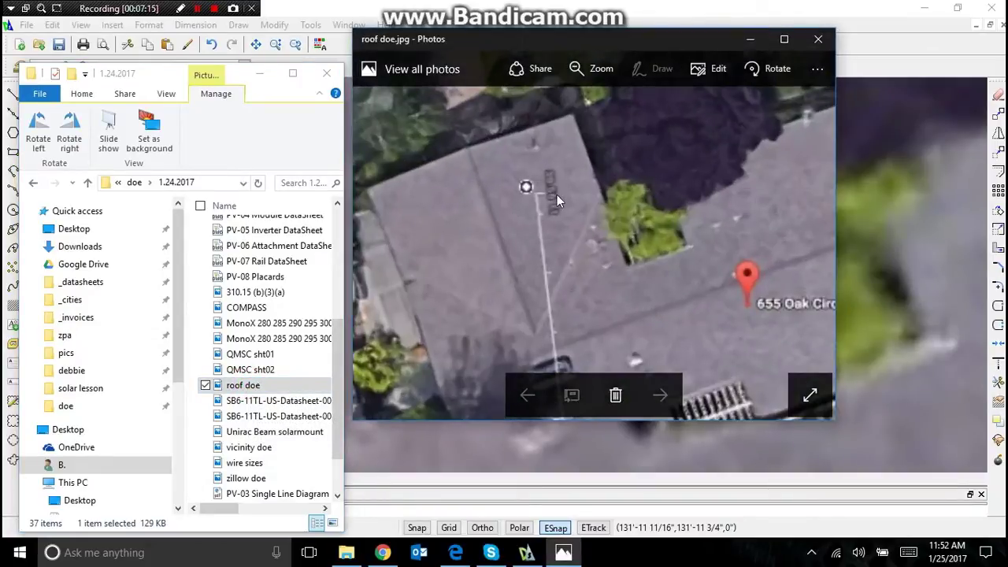
Step: Examine the measuring line and its length label in the roof photo, and close the folder and photo windows
scroll(583, 197, down, 4)
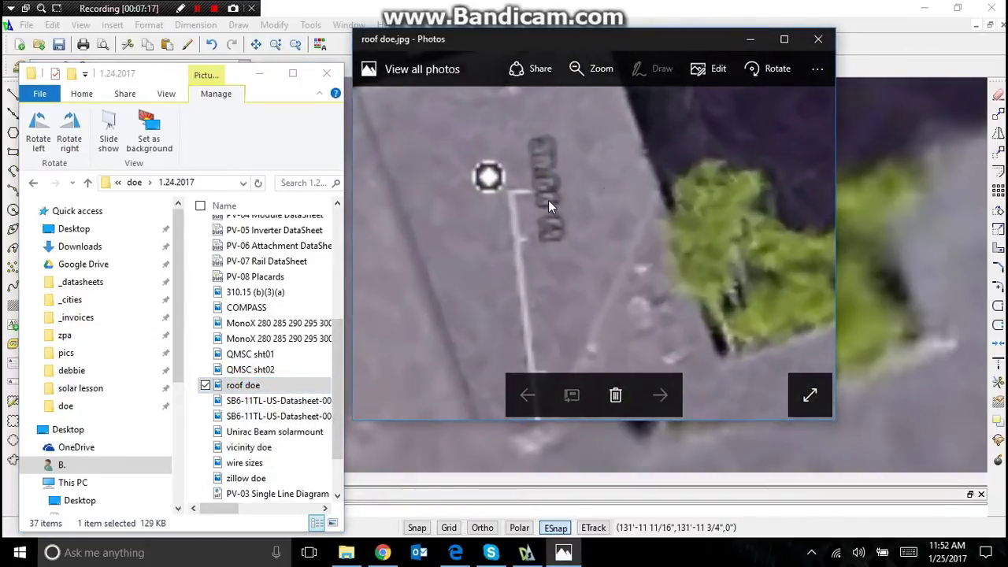
scroll(578, 191, down, 3)
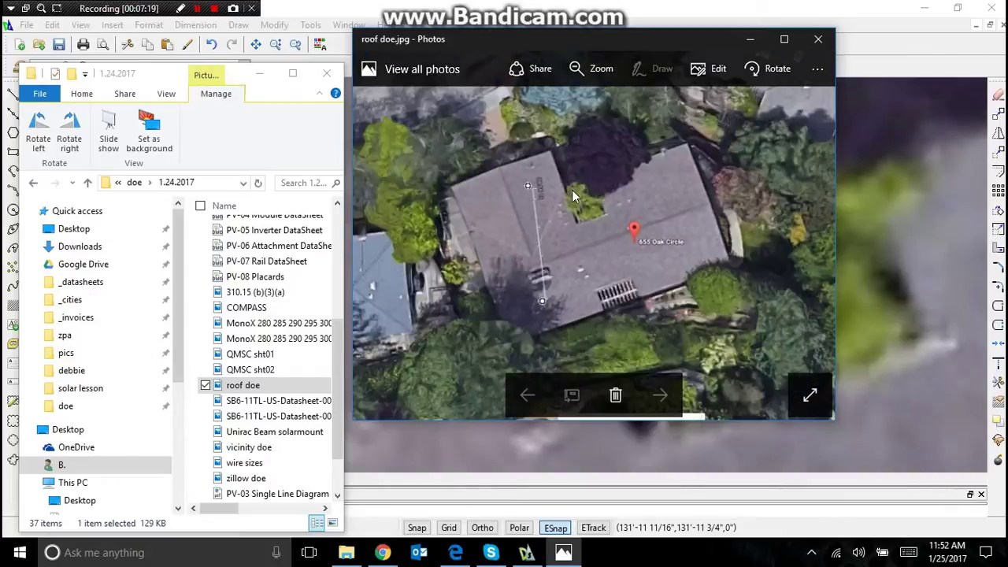
scroll(565, 230, up, 3)
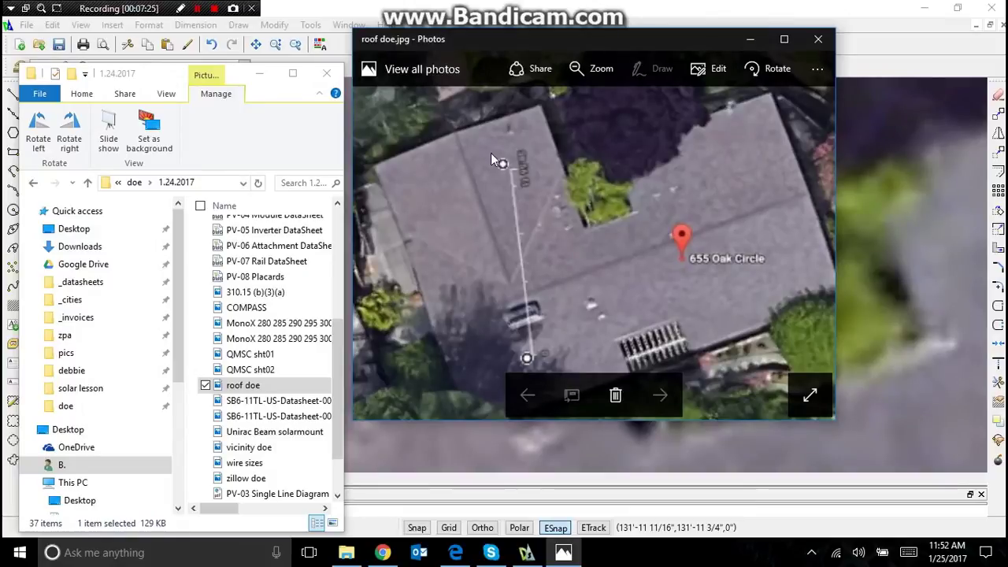
scroll(507, 224, down, 1)
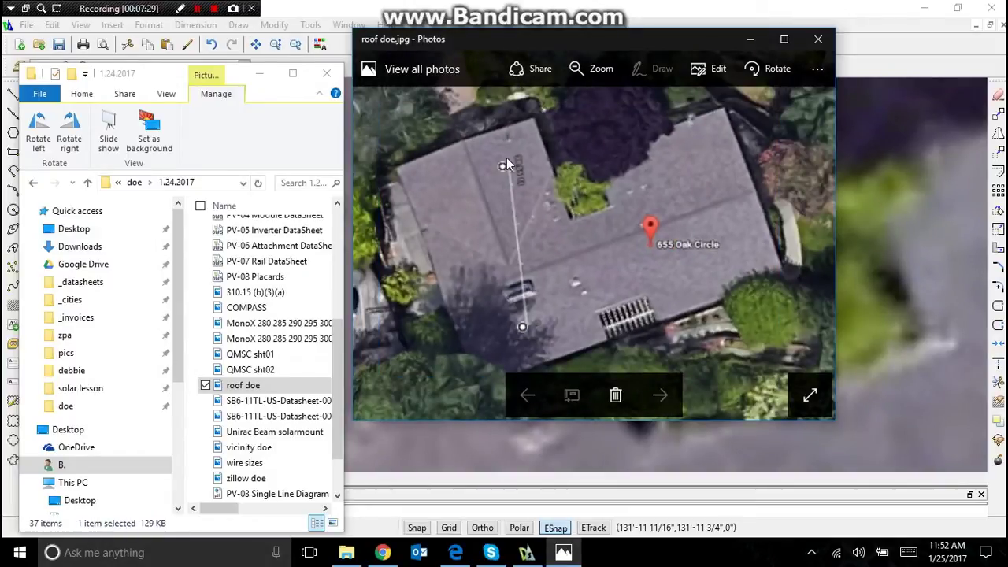
click(260, 73)
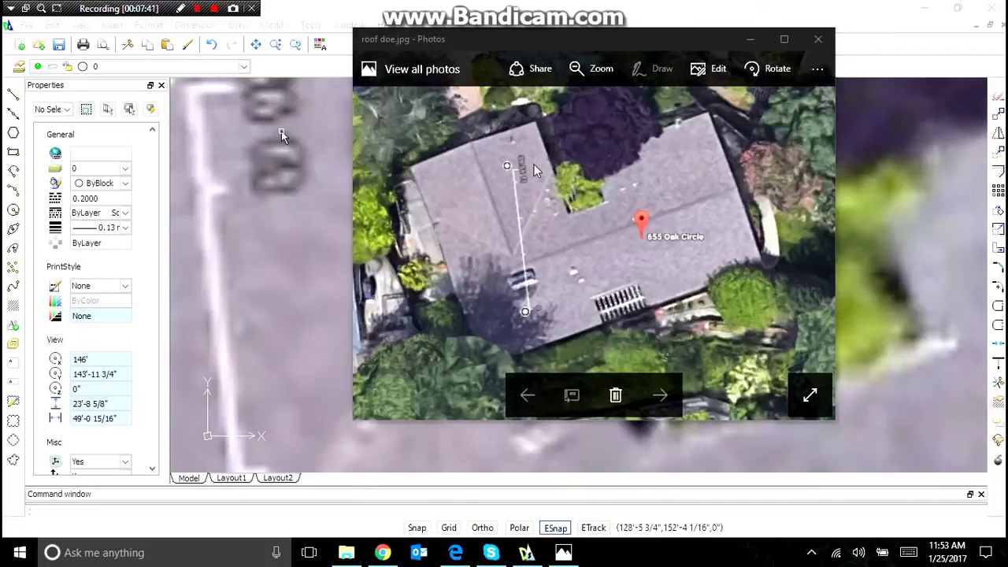
scroll(533, 159, up, 1)
scroll(531, 158, down, 3)
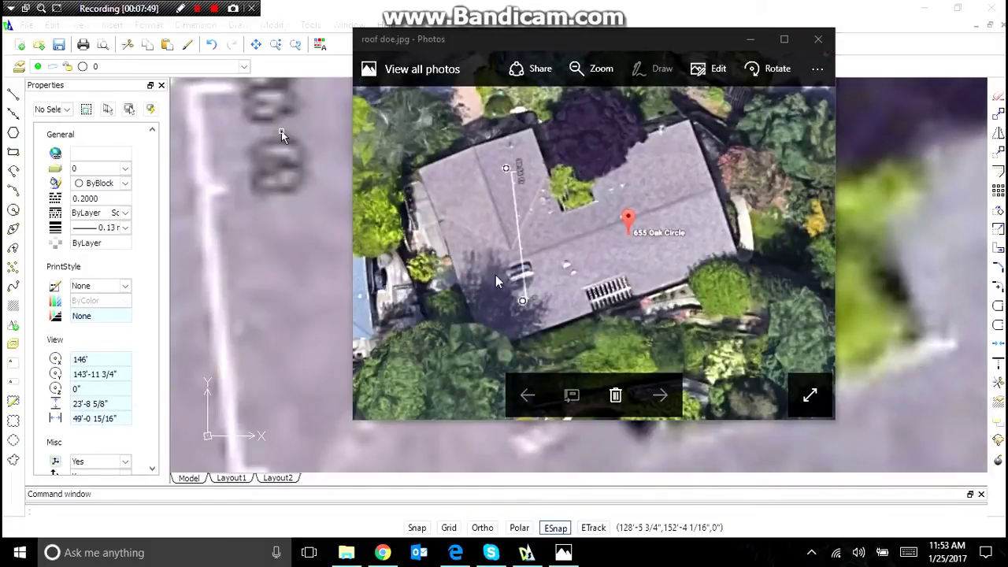
click(818, 39)
Step: Examine the length label of the measuring line on the attached roof image and compare the whole image with the scale bar
scroll(499, 278, down, 5)
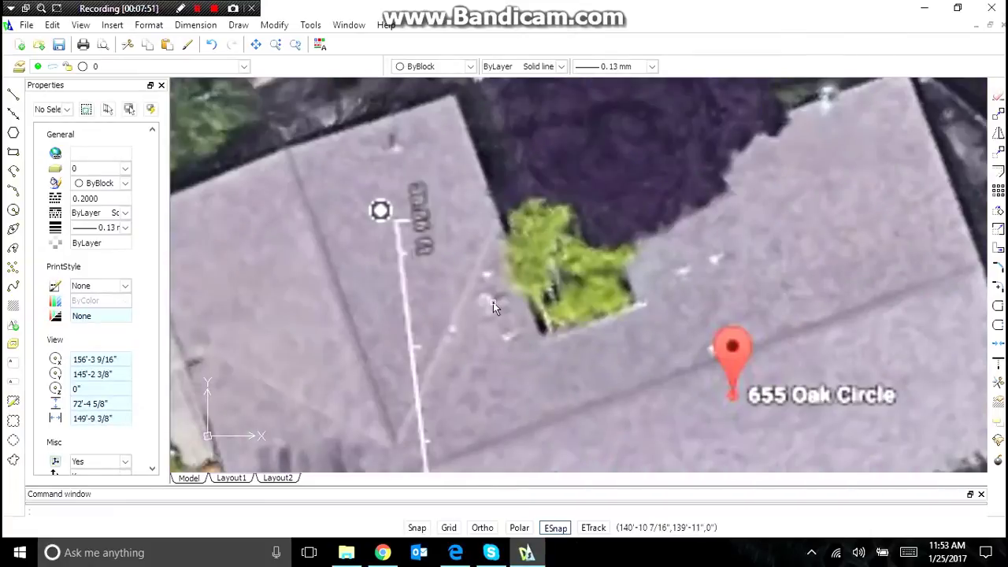
scroll(394, 181, down, 4)
scroll(414, 181, up, 7)
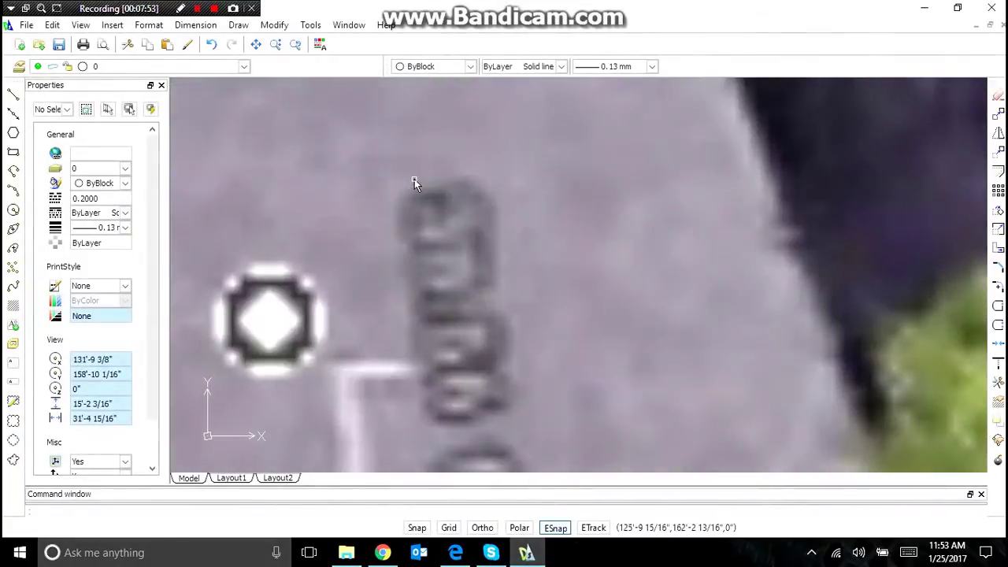
scroll(416, 185, down, 8)
scroll(414, 178, down, 4)
scroll(388, 269, up, 4)
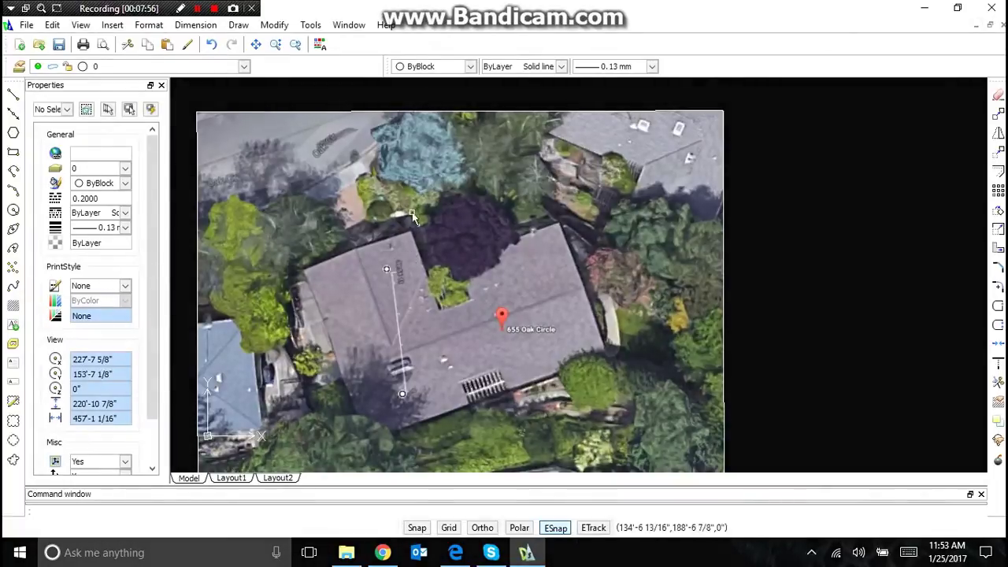
scroll(406, 189, down, 3)
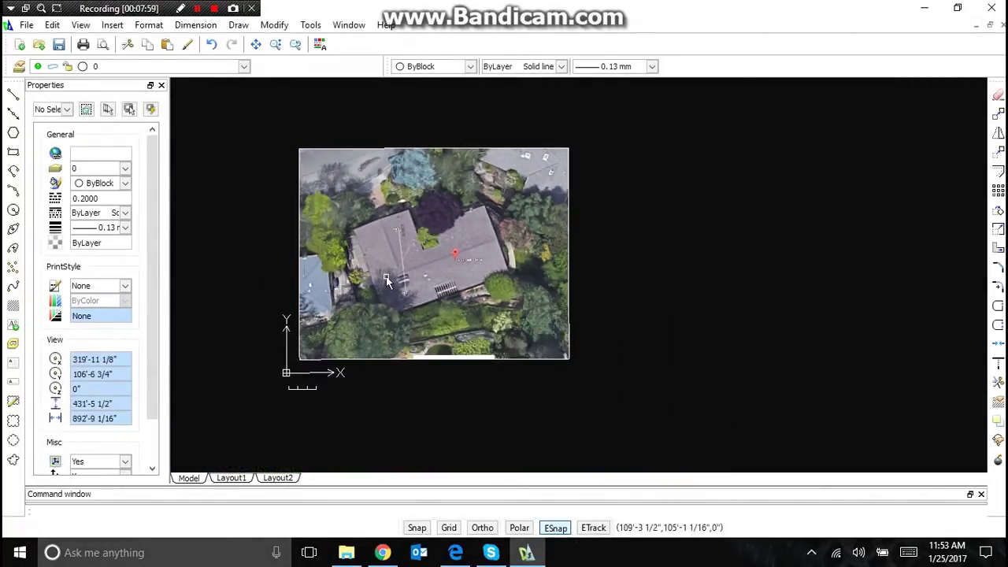
key(Return)
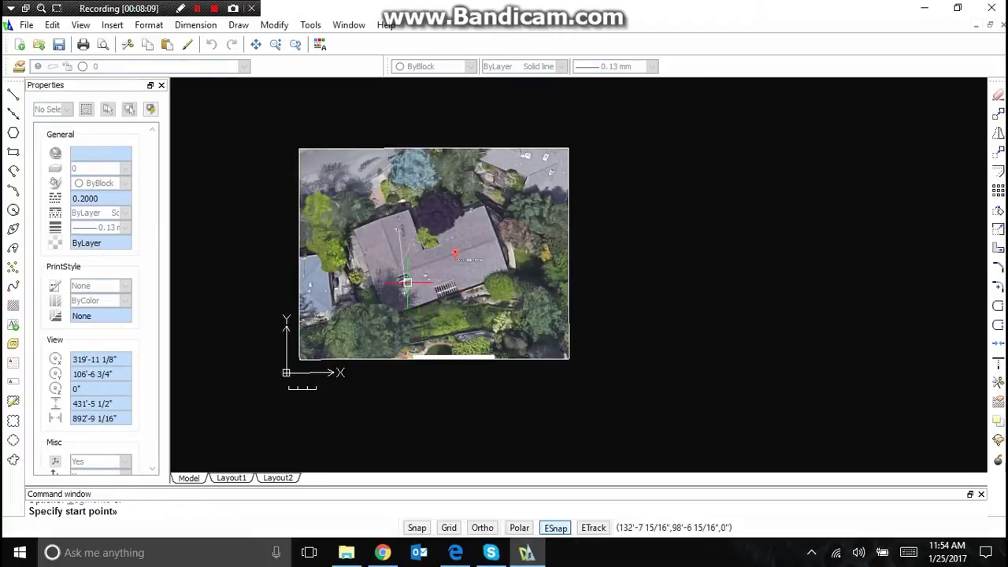
key(Escape)
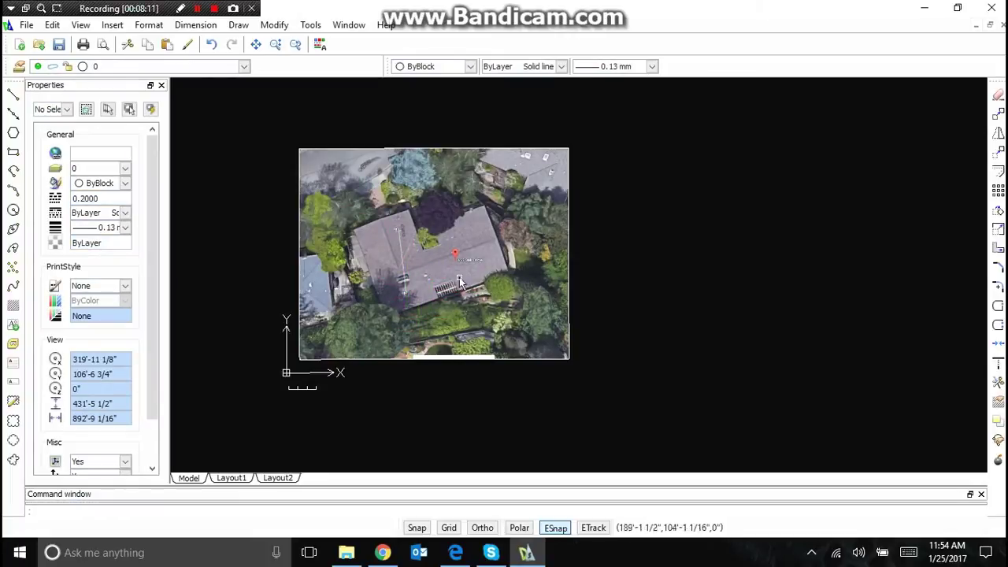
click(239, 24)
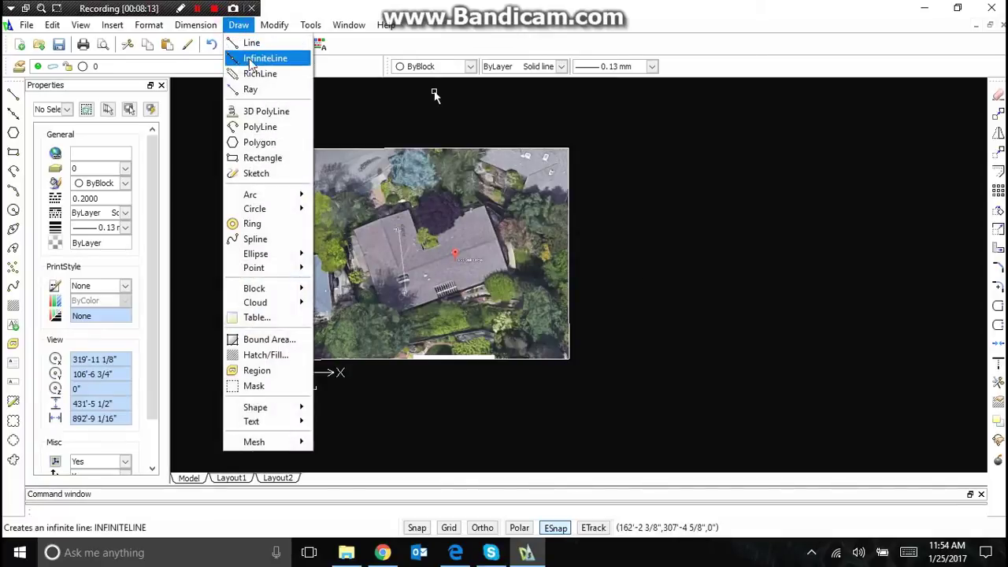
click(252, 43)
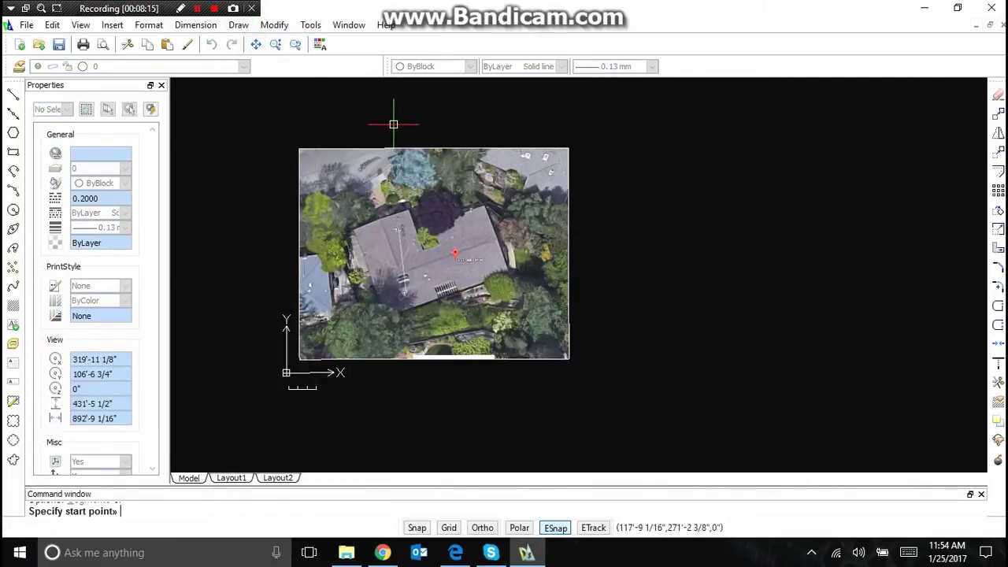
key(Escape)
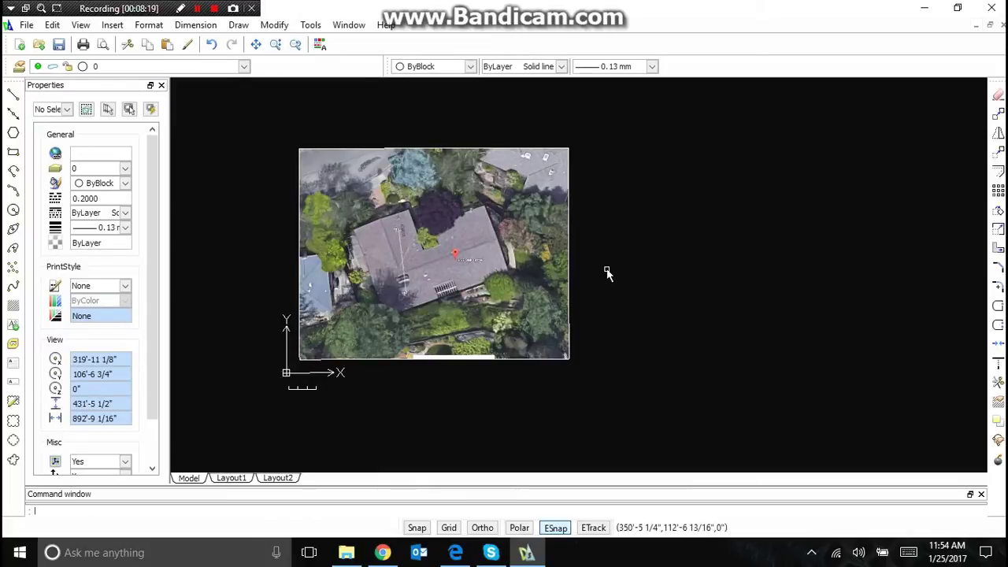
Step: Start a line at the lower end of the roof's measuring line and direct it along that line toward the upper end tick
key(Return)
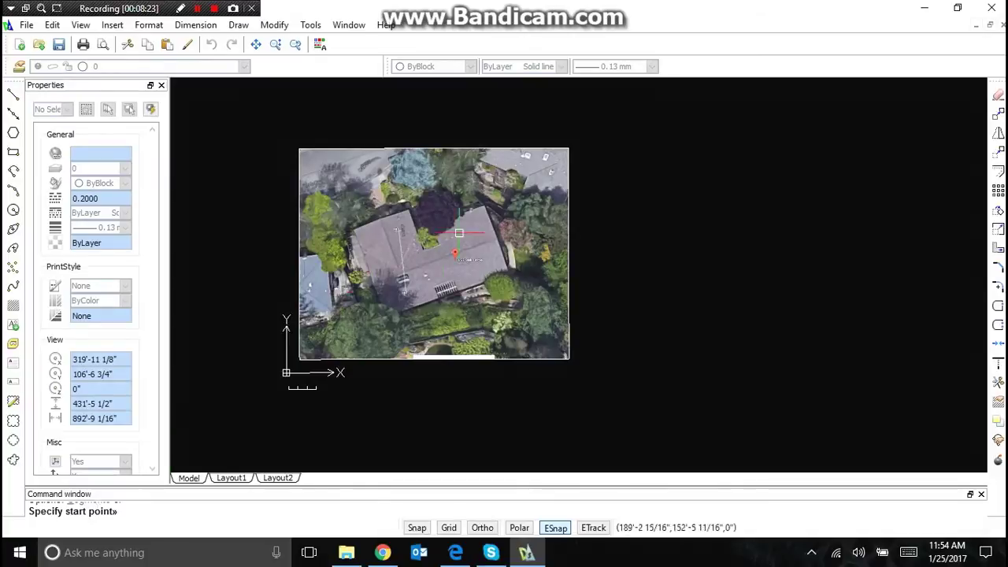
scroll(429, 365, up, 10)
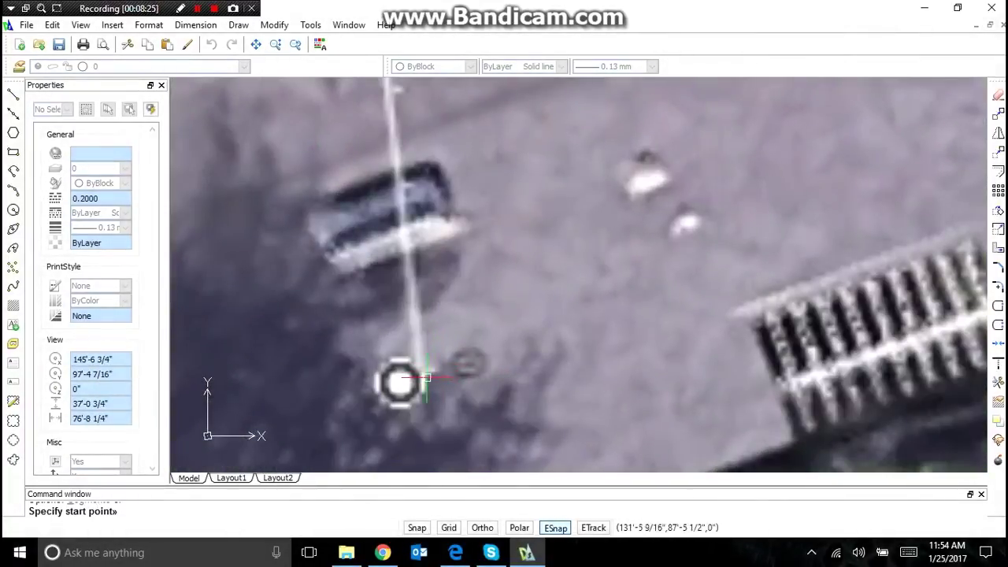
click(420, 370)
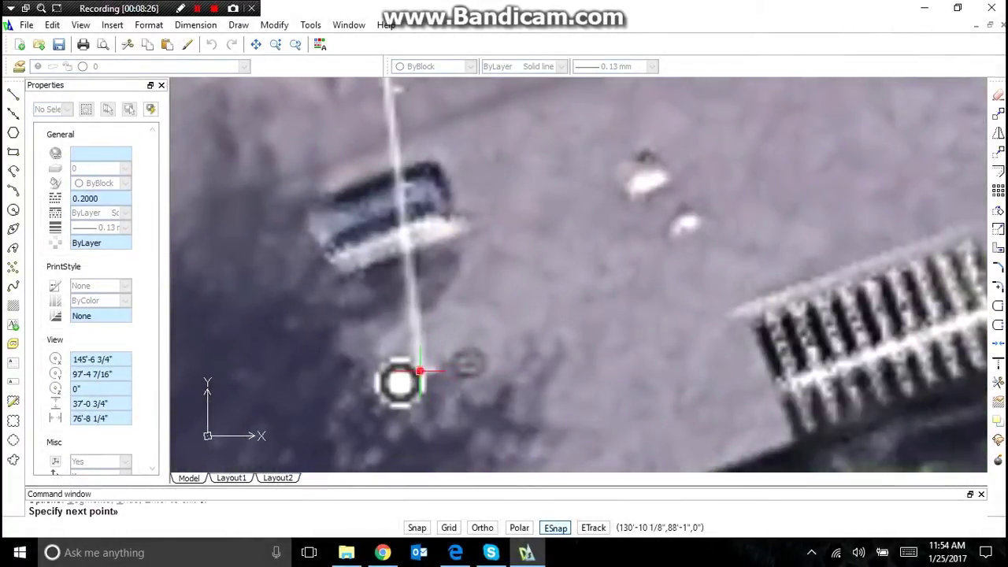
scroll(429, 378, down, 2)
scroll(433, 408, down, 1)
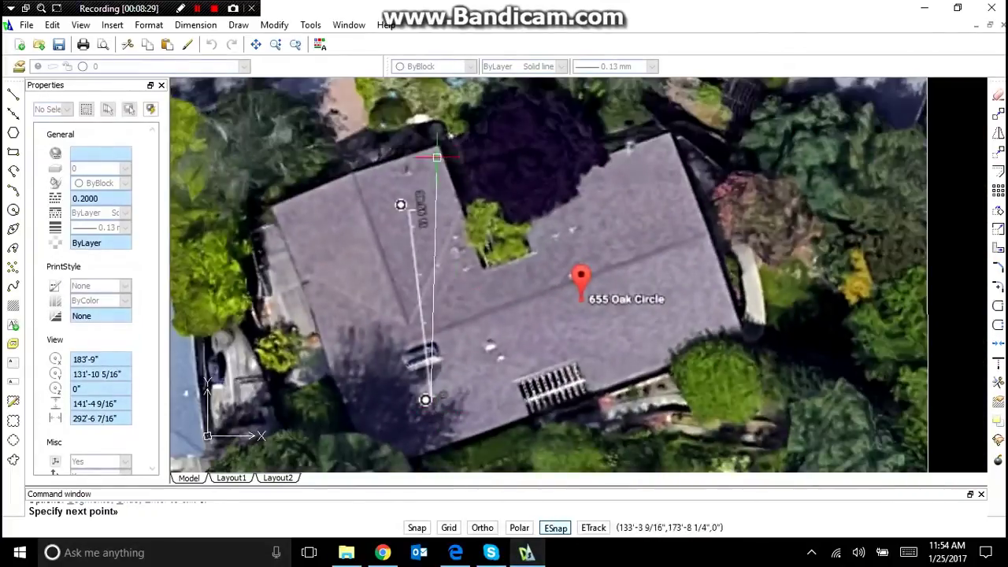
scroll(426, 193, up, 3)
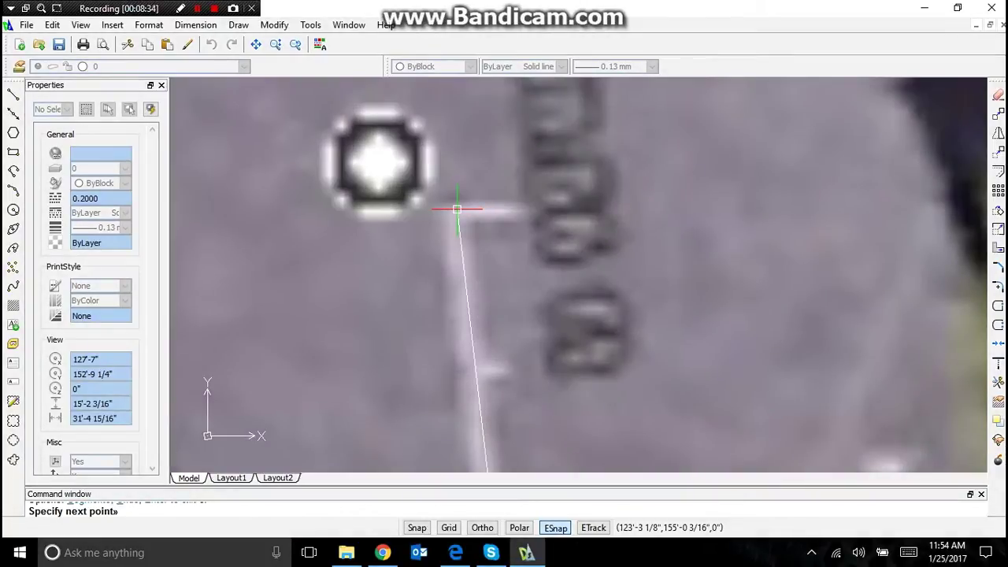
scroll(457, 209, down, 15)
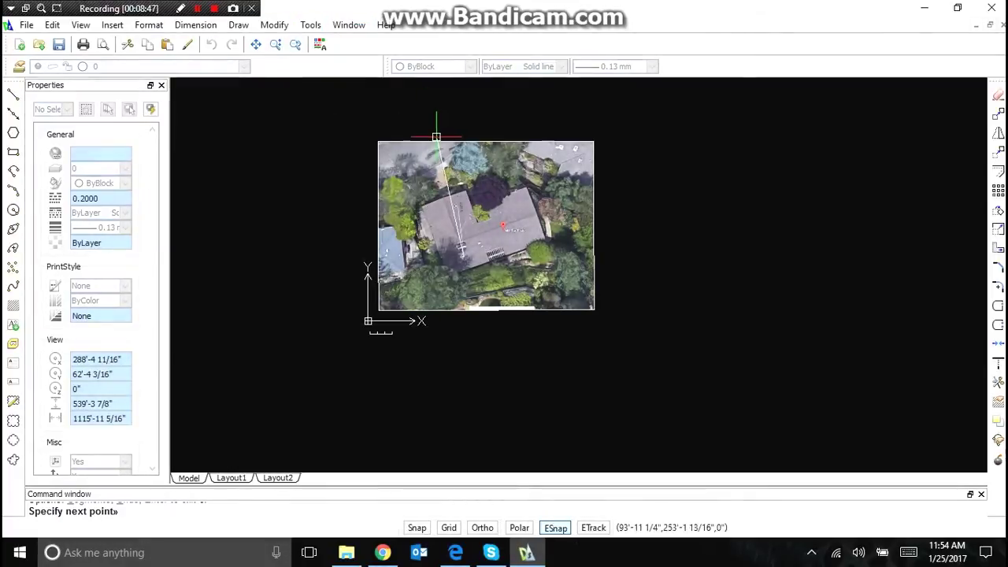
scroll(472, 201, up, 5)
scroll(436, 222, up, 5)
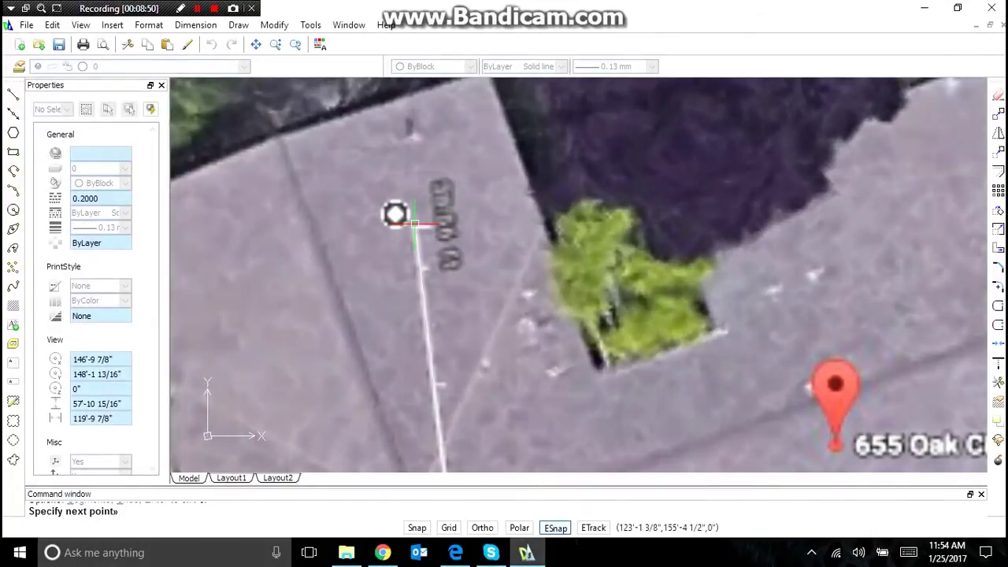
scroll(415, 225, up, 5)
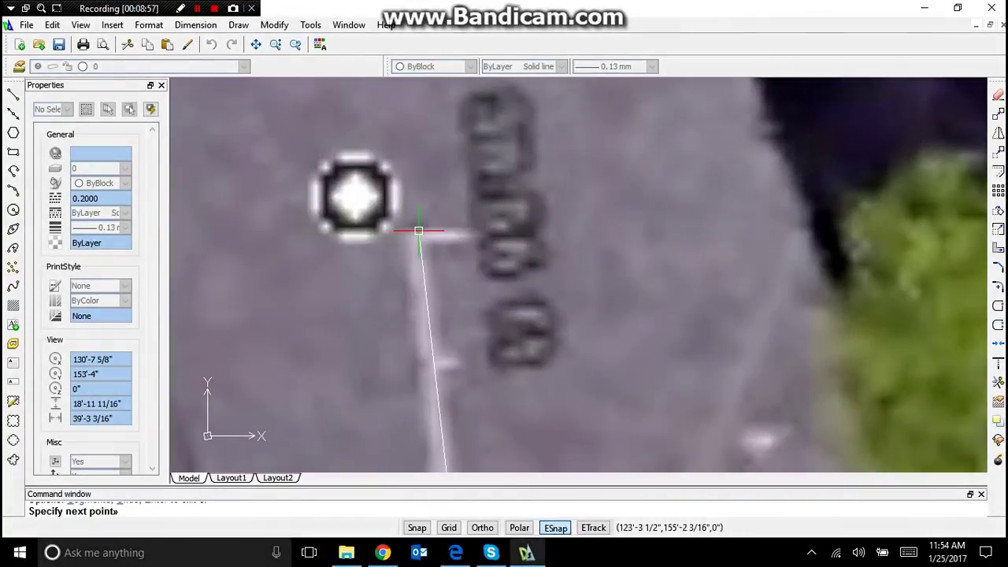
click(418, 231)
Step: Convert 38.56 ft to inches with the Windows search
click(187, 556)
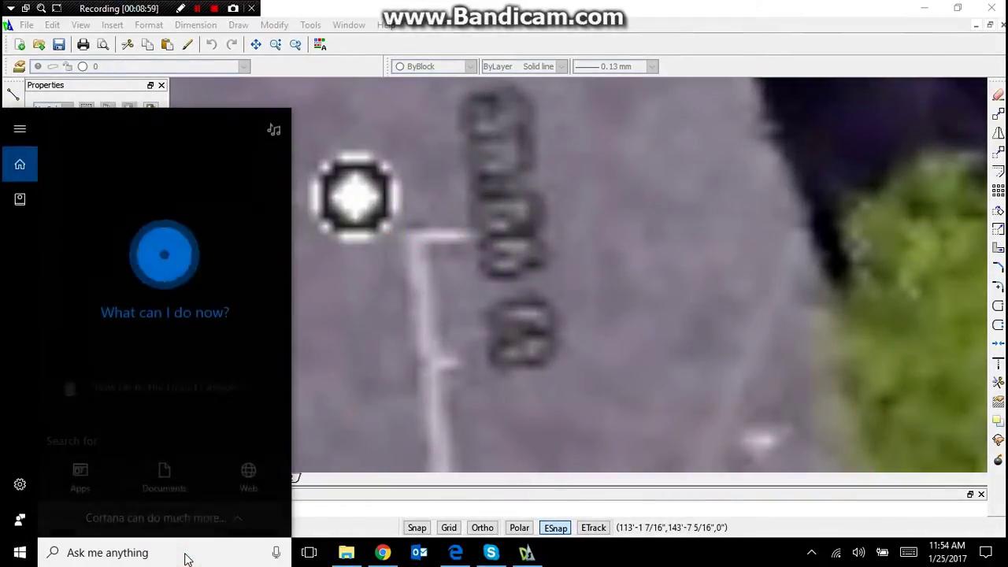
text(38.6)
key(BackSpace)
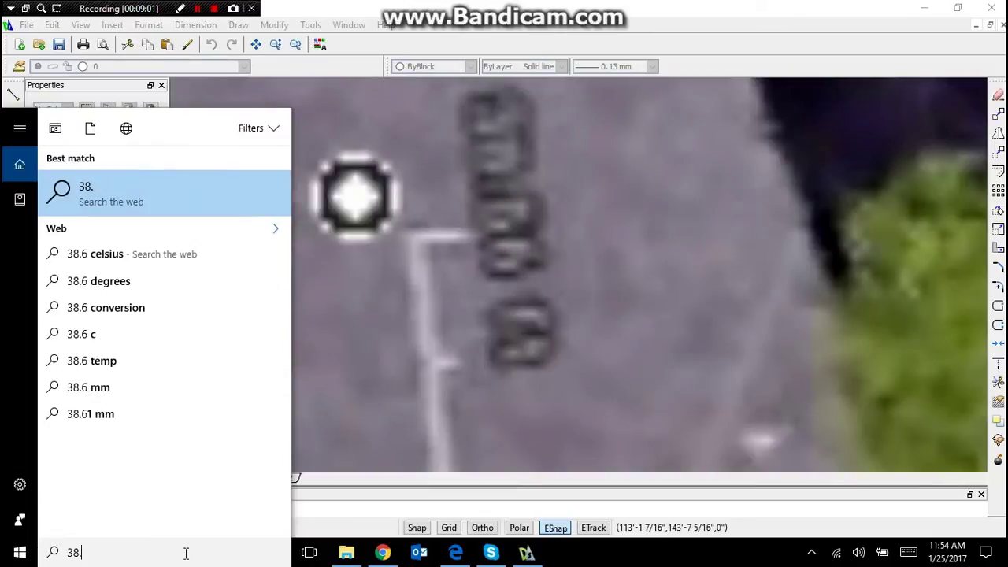
text(56ft)
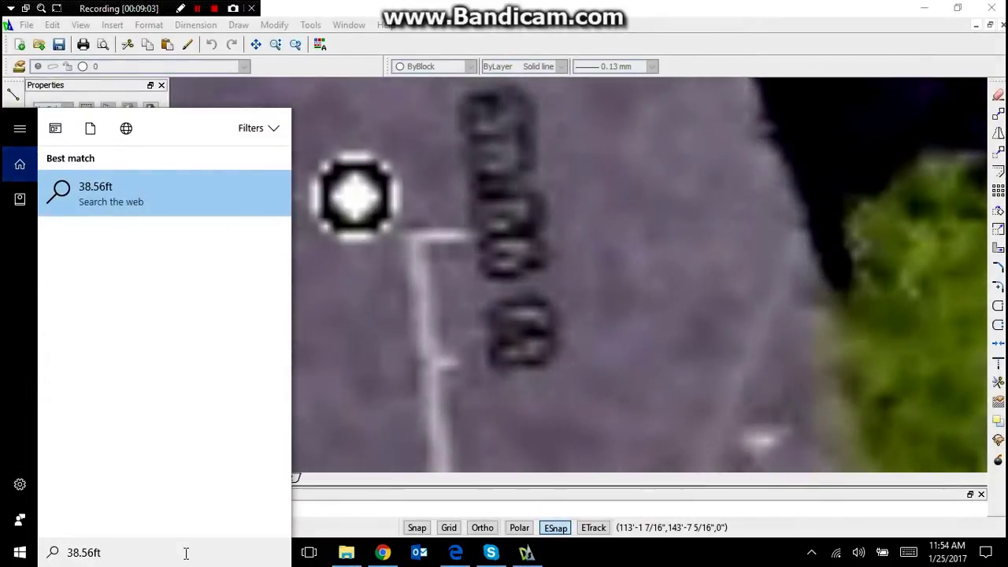
text( in)
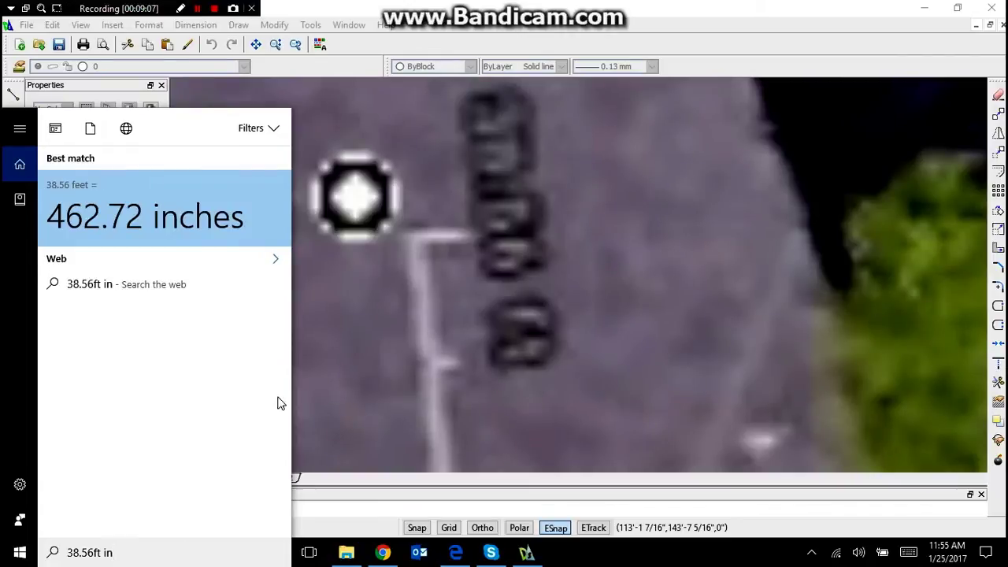
key(Escape)
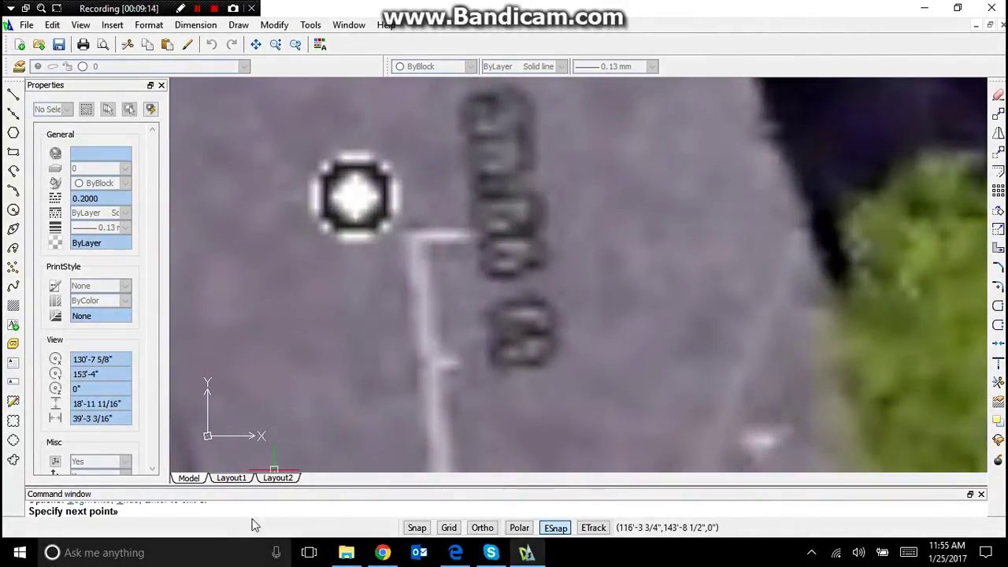
click(224, 559)
text(38.56)
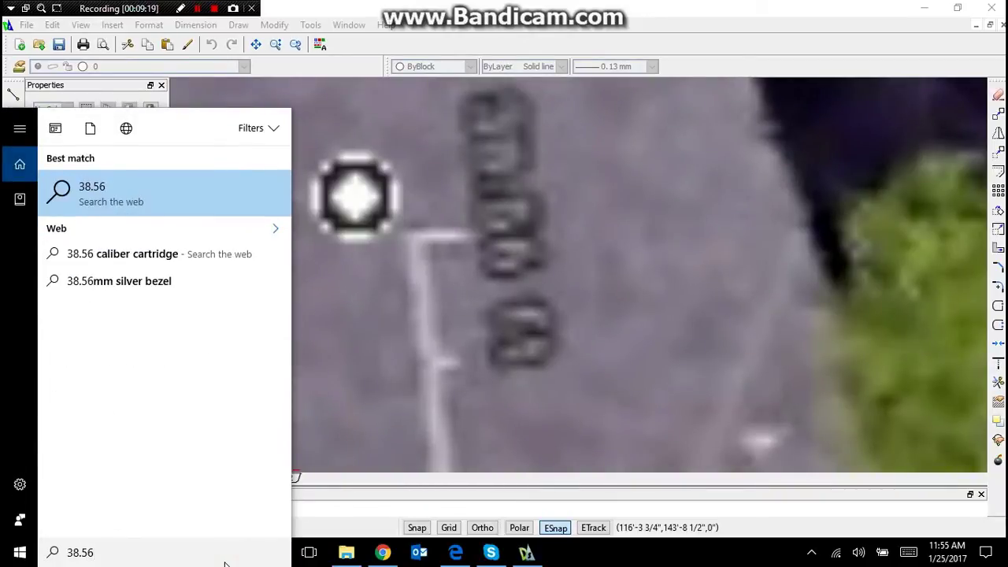
text(ft in)
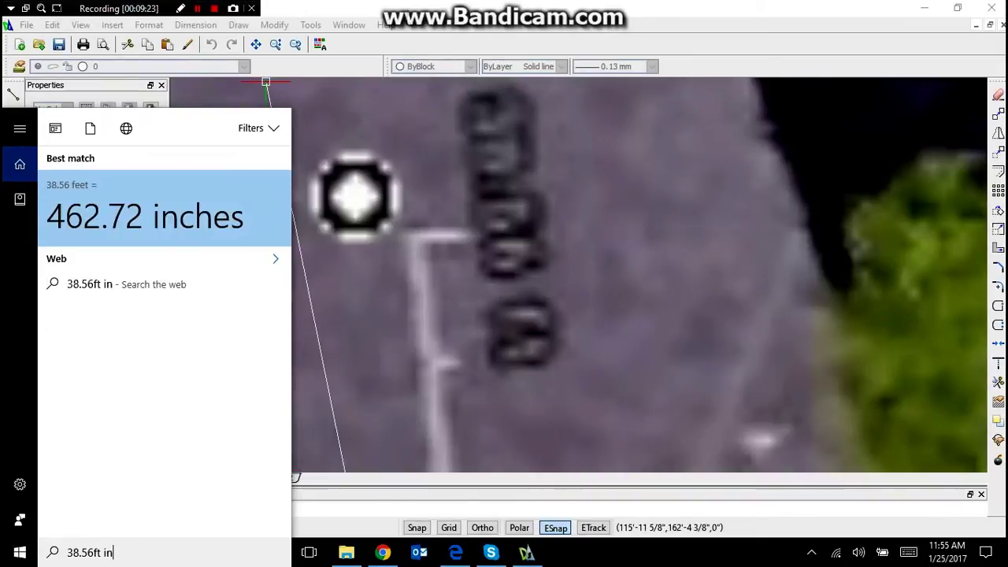
Step: Finish the reference line along the roof's measuring line at a length of 462.72 inches
click(408, 8)
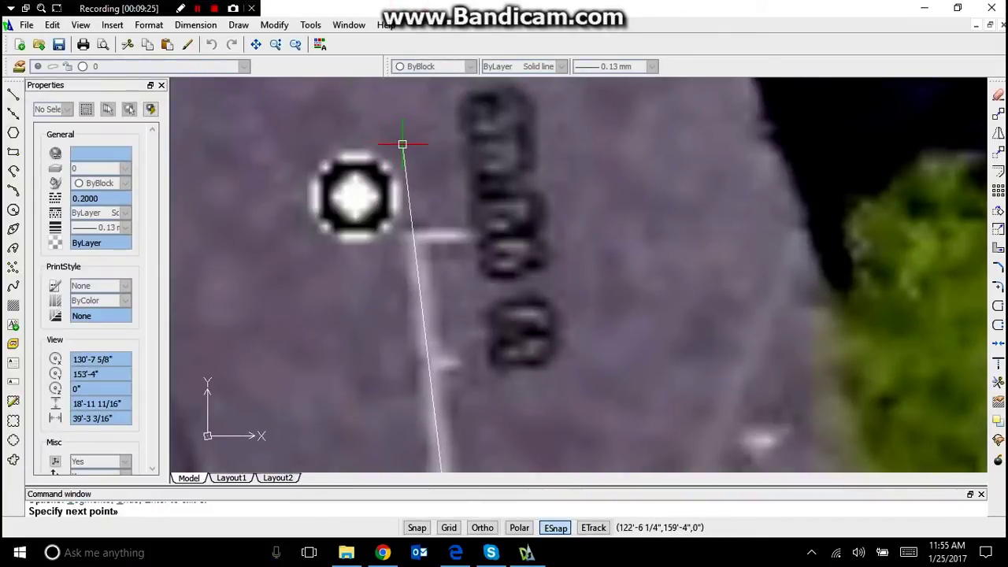
text(462)
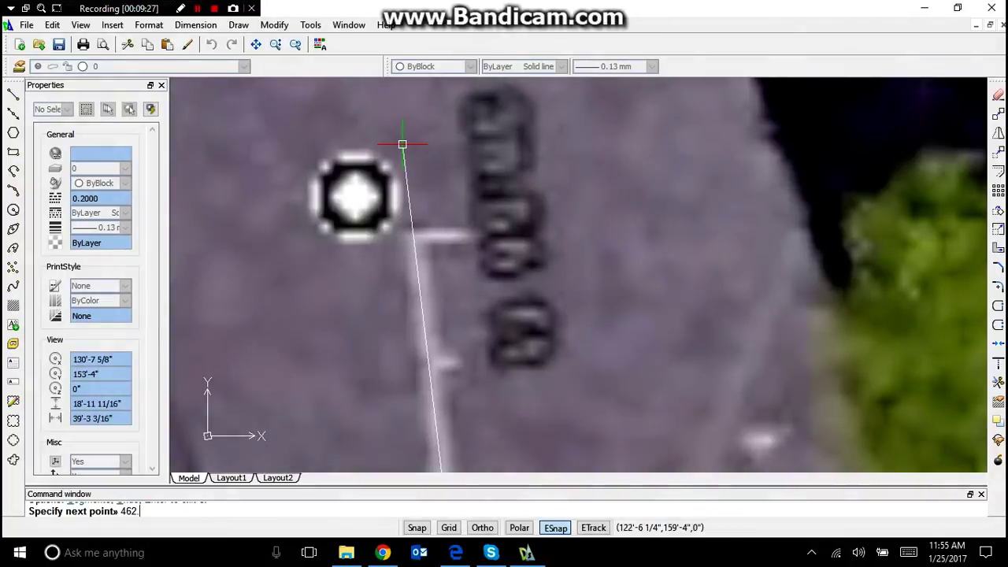
text(.72)
key(BackSpace)
key(BackSpace)
key(BackSpace)
key(BackSpace)
key(BackSpace)
key(BackSpace)
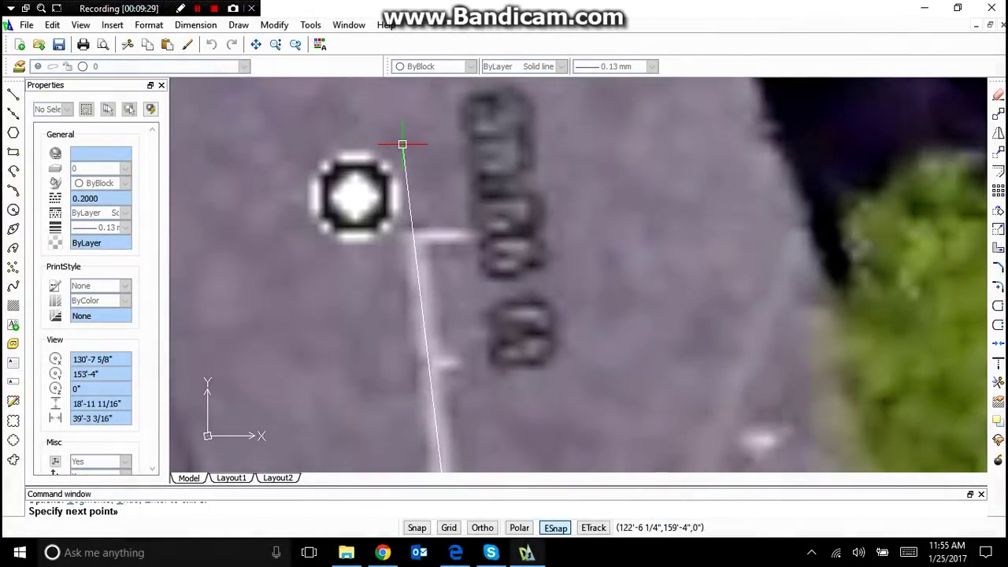
scroll(299, 158, down, 3)
scroll(310, 210, down, 2)
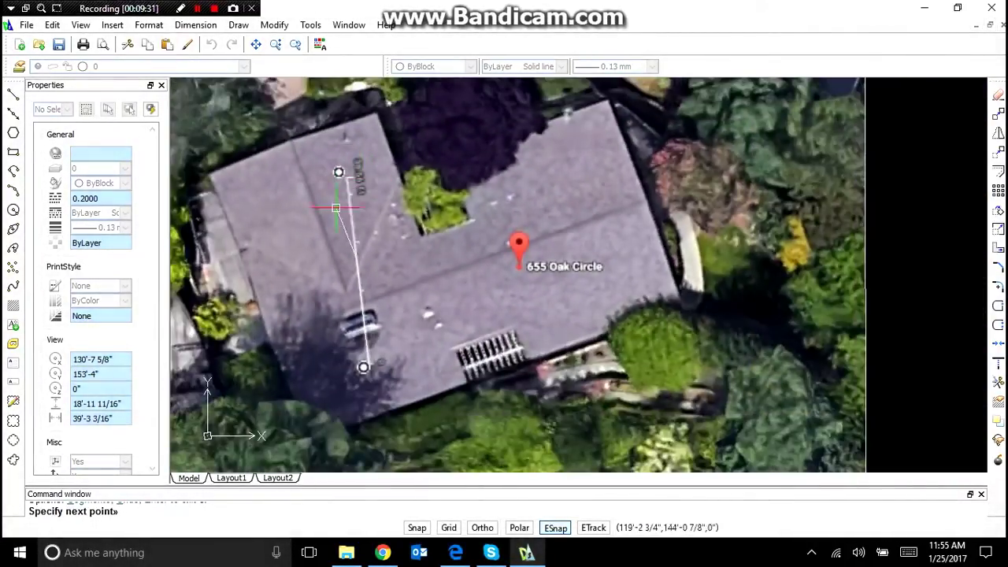
key(Escape)
Step: Set the reference line's color to blue and its line weight to 0.30 mm
click(399, 284)
click(344, 274)
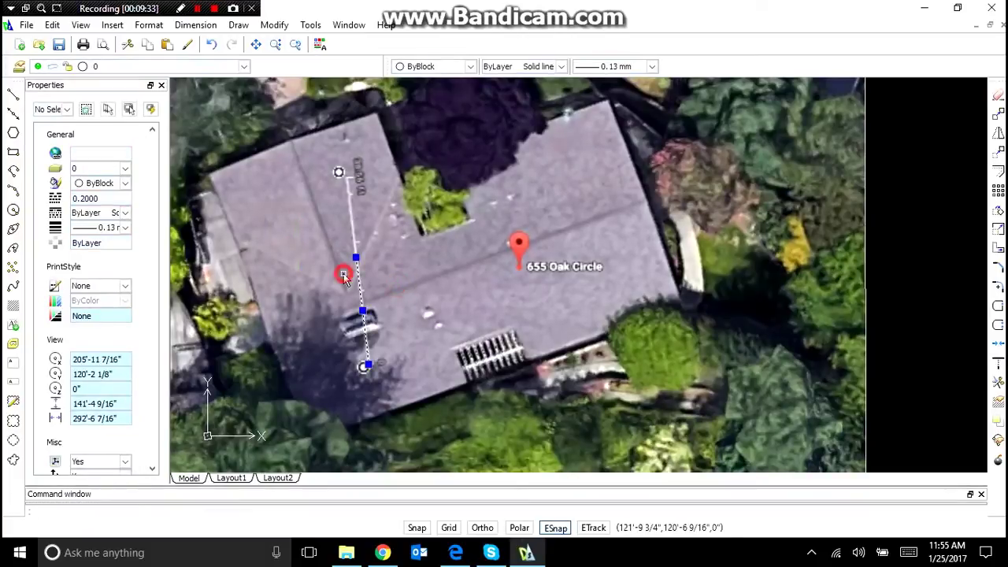
click(125, 183)
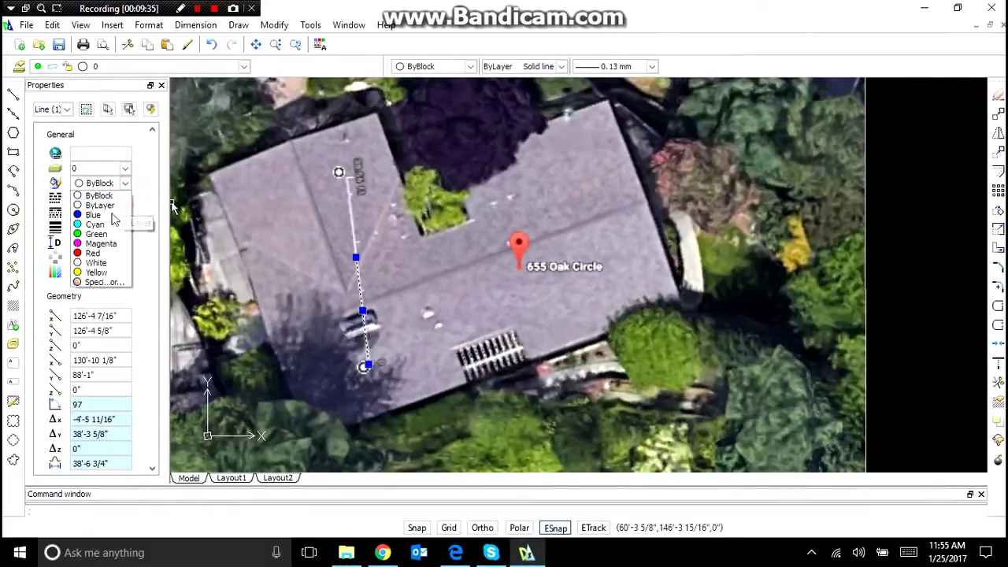
click(91, 254)
click(125, 227)
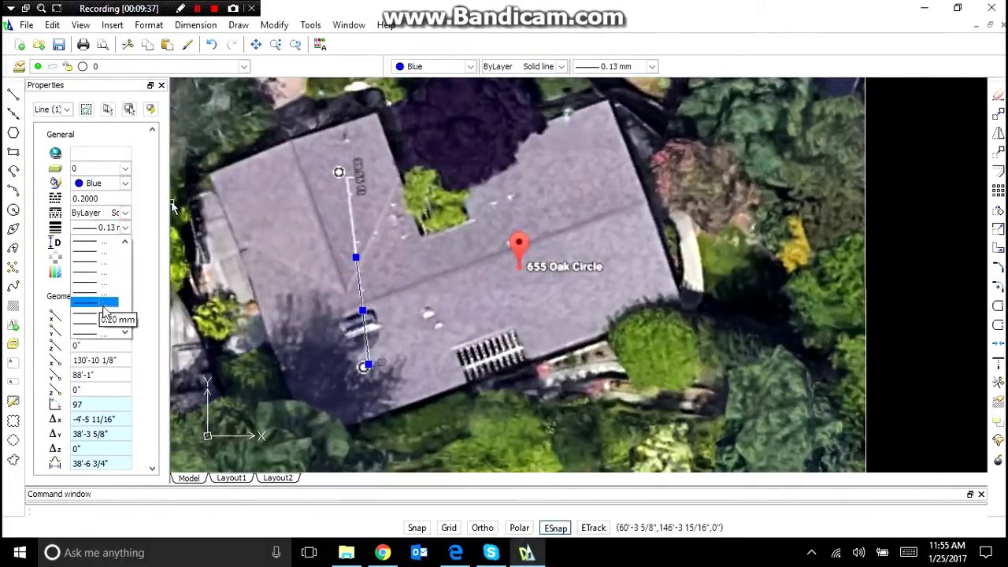
click(104, 318)
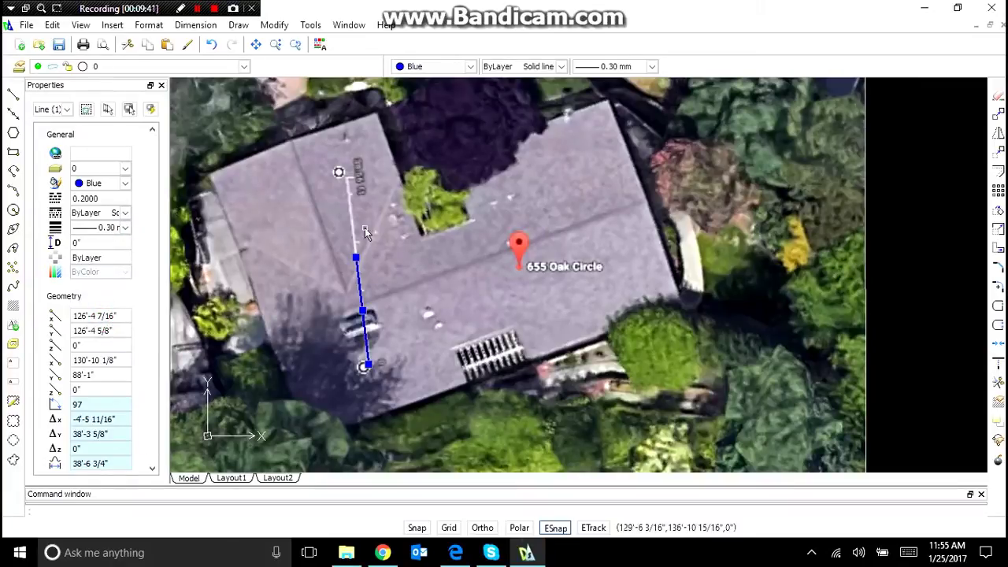
key(Escape)
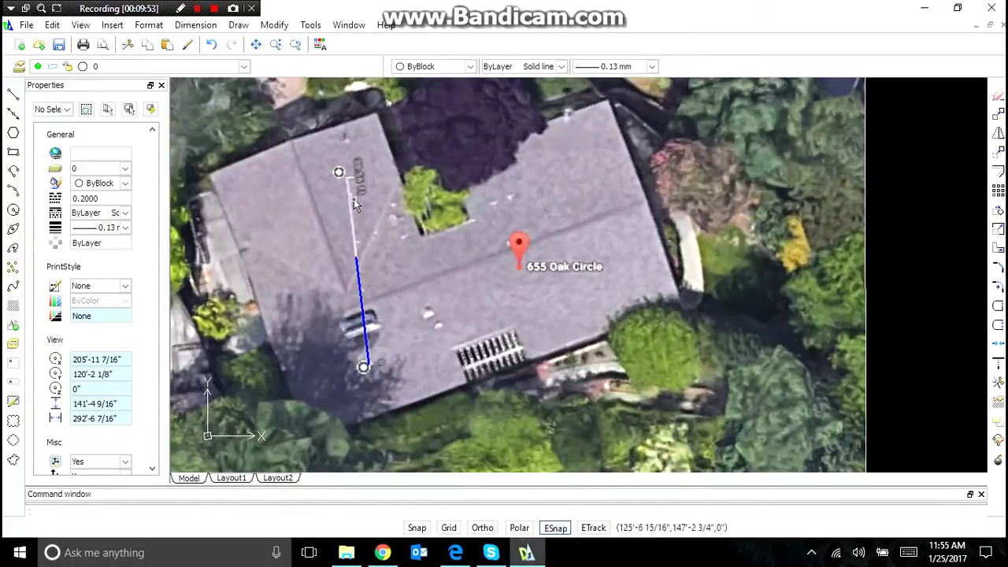
scroll(361, 199, down, 3)
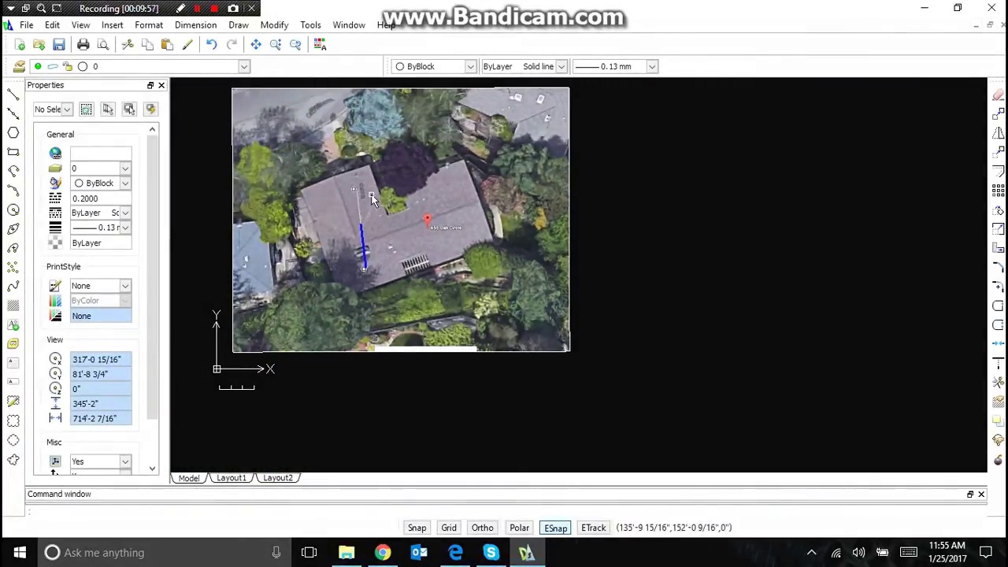
scroll(374, 199, up, 3)
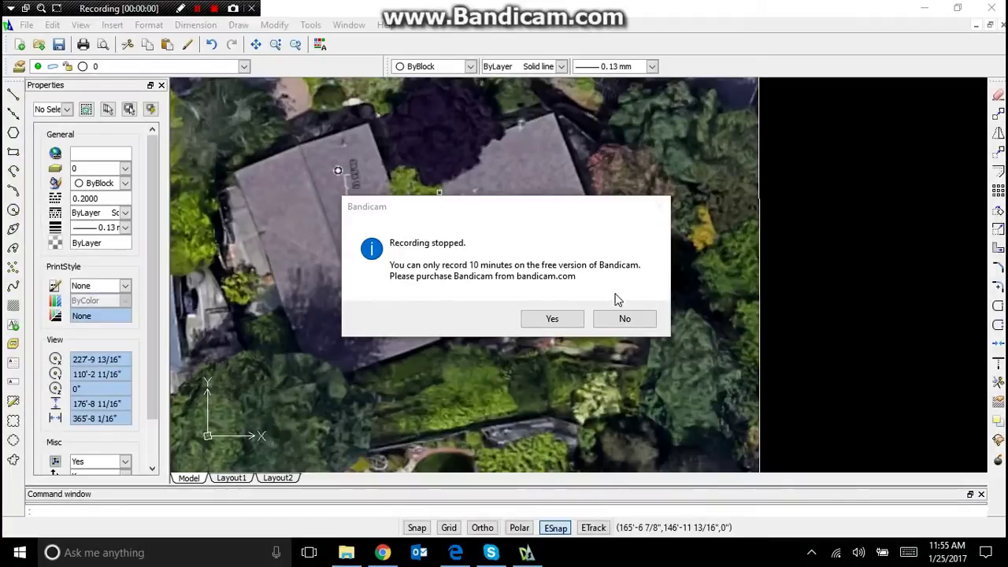
click(624, 318)
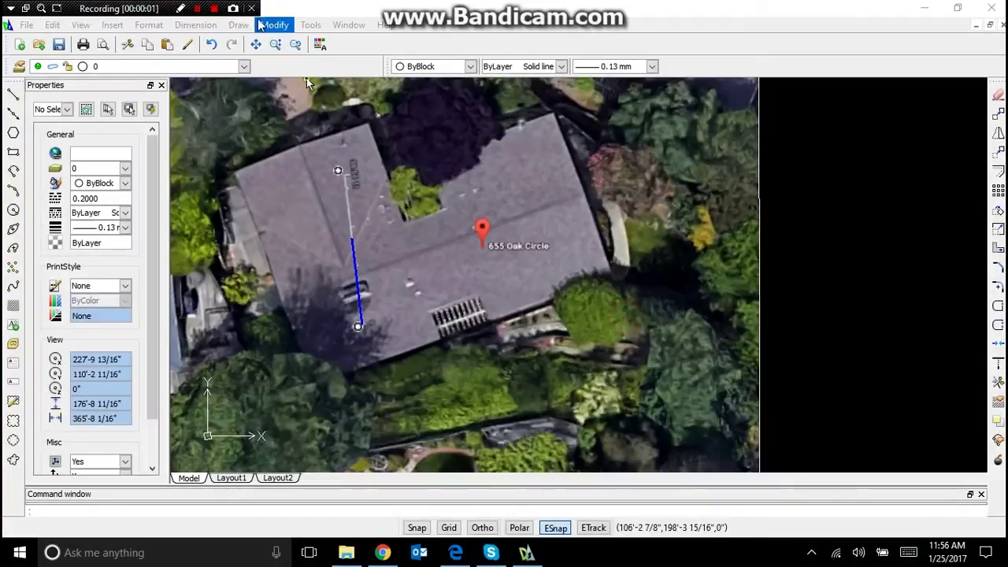
click(198, 8)
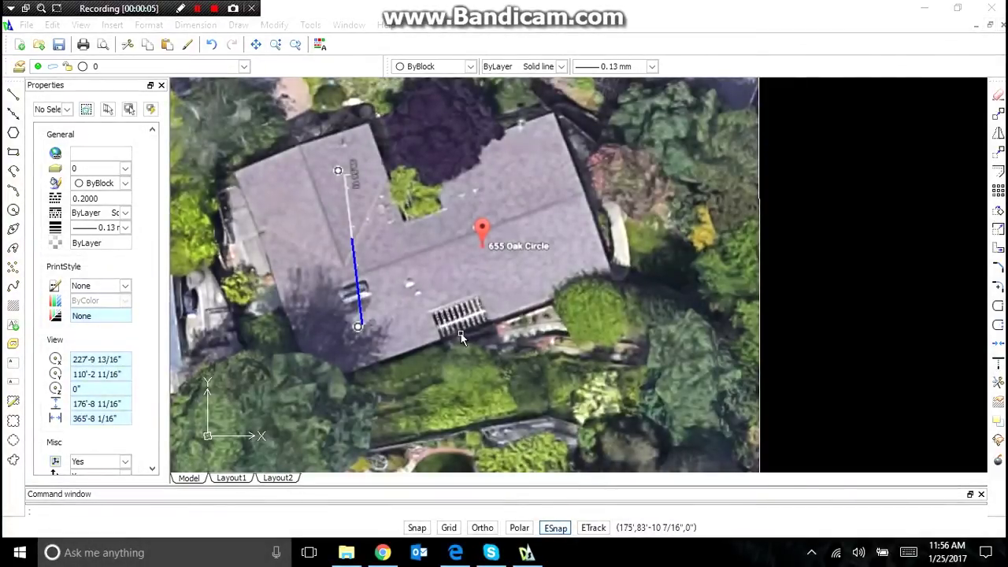
scroll(473, 266, down, 3)
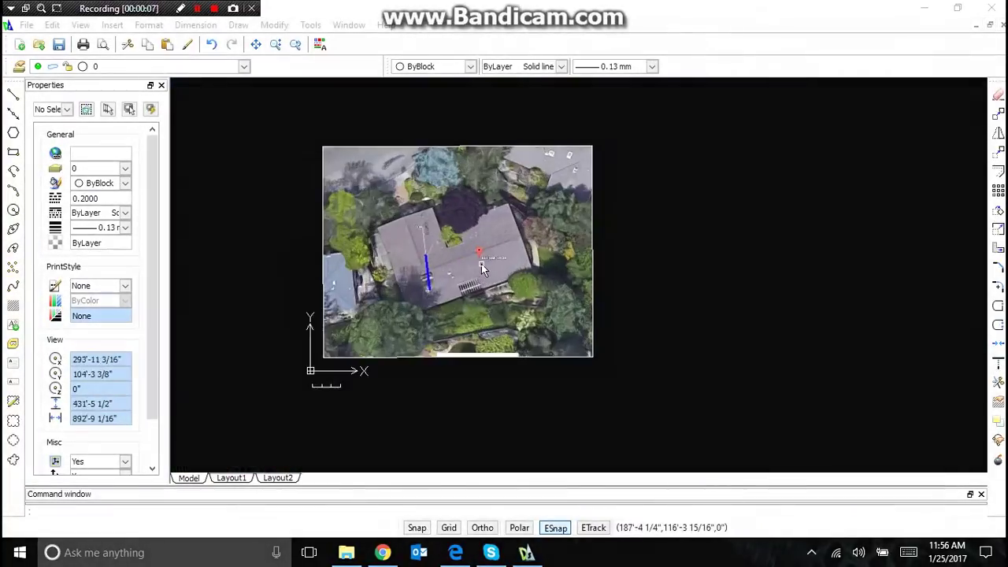
scroll(478, 265, up, 1)
scroll(475, 265, down, 1)
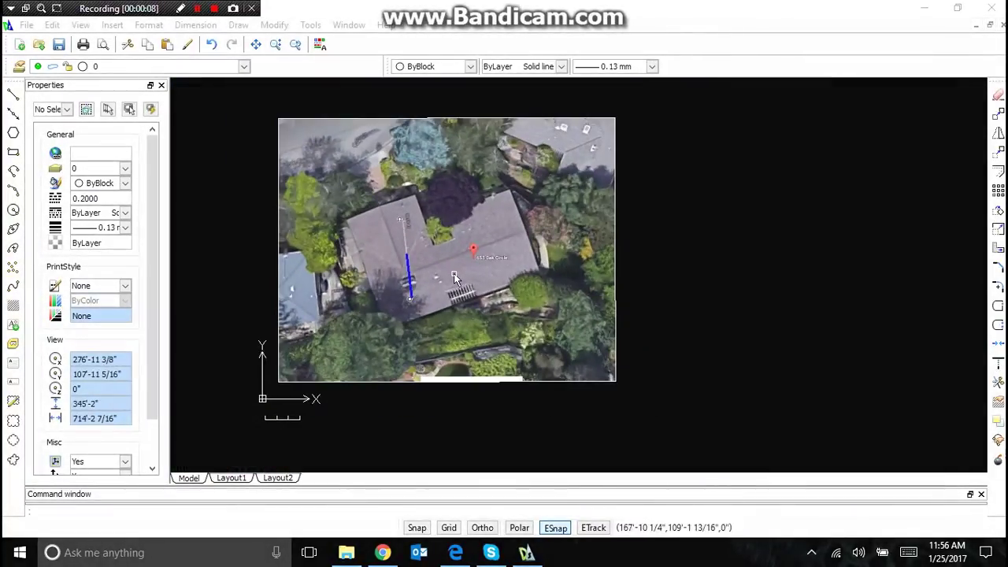
click(411, 282)
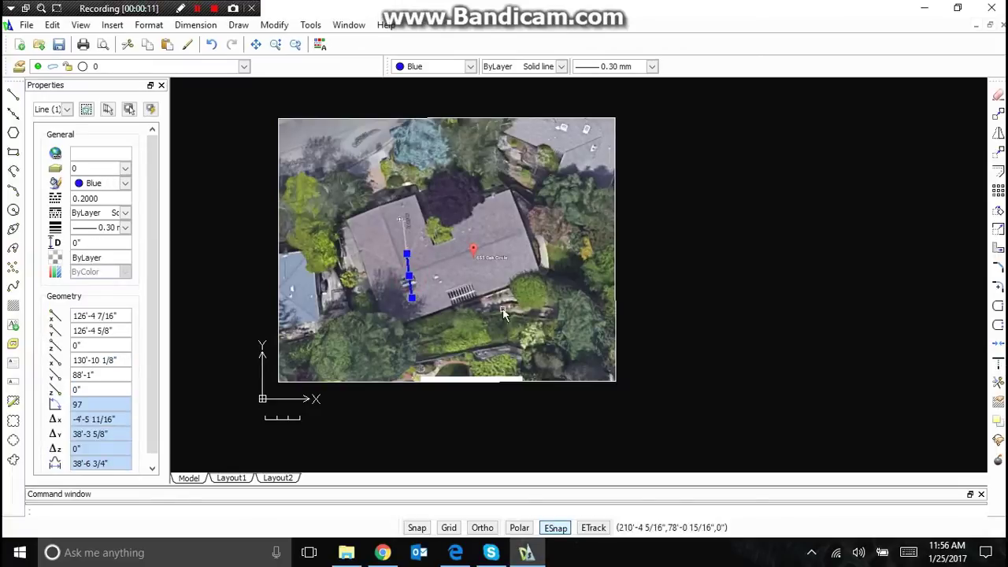
click(635, 226)
click(607, 226)
right_click(605, 225)
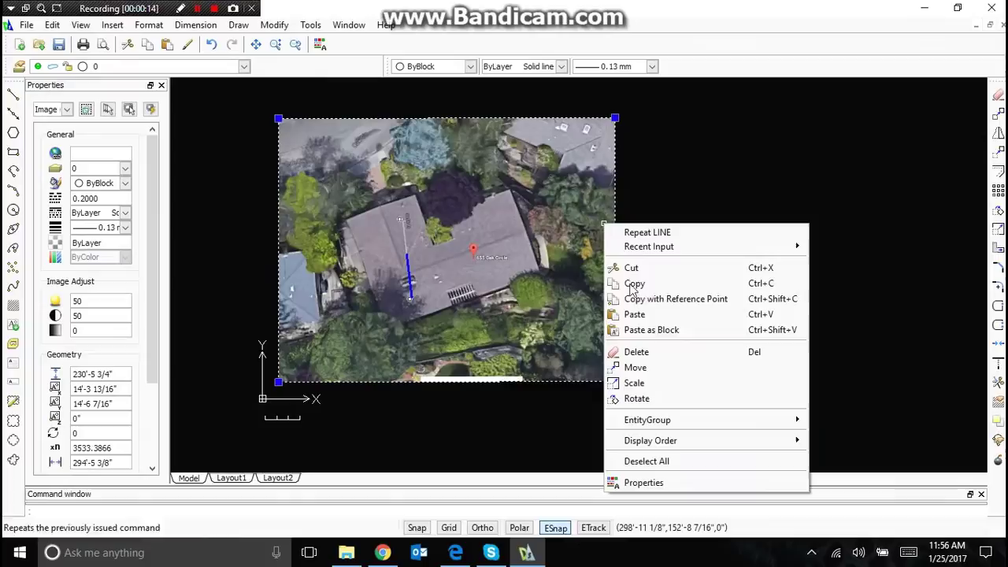
click(652, 383)
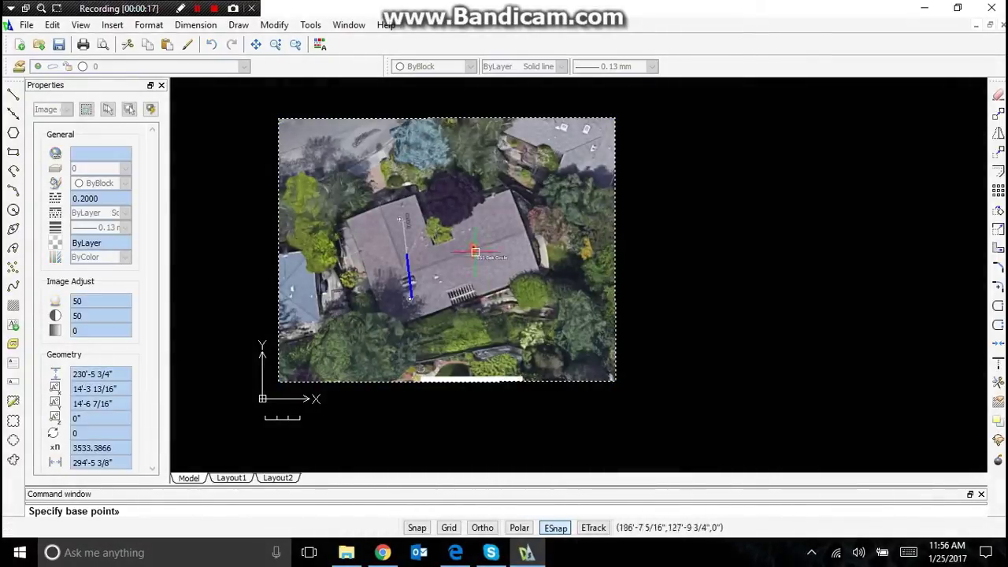
scroll(407, 247, up, 4)
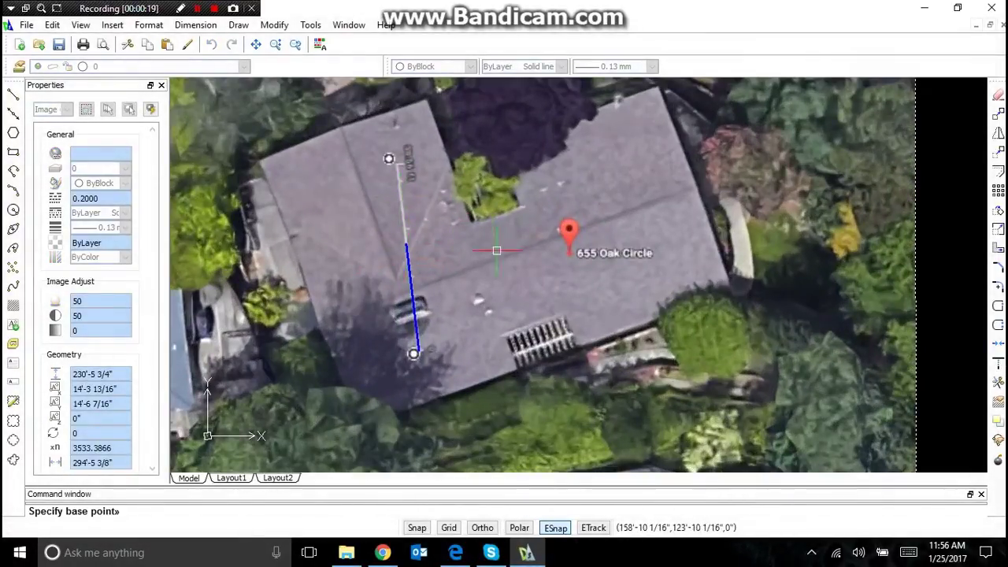
scroll(508, 260, down, 2)
key(Escape)
Step: Scale the roof image by a factor of .5 about the lower end of the blue reference line
click(826, 258)
click(715, 227)
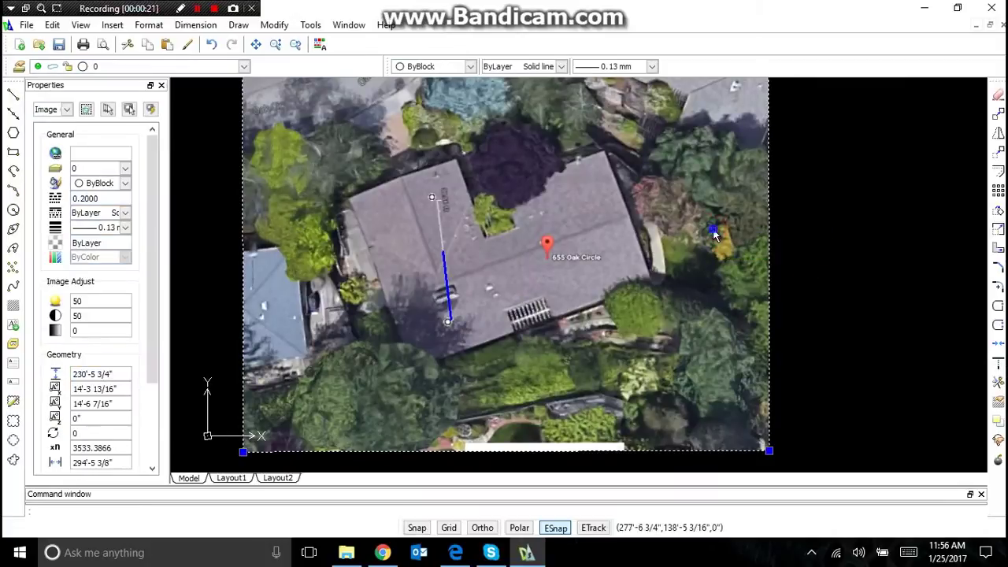
right_click(713, 231)
click(768, 390)
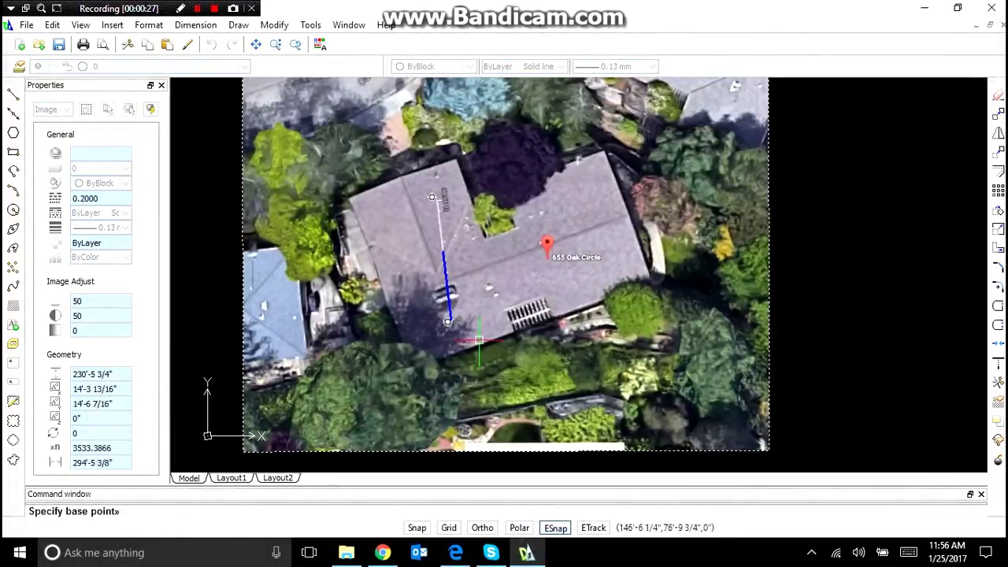
click(449, 320)
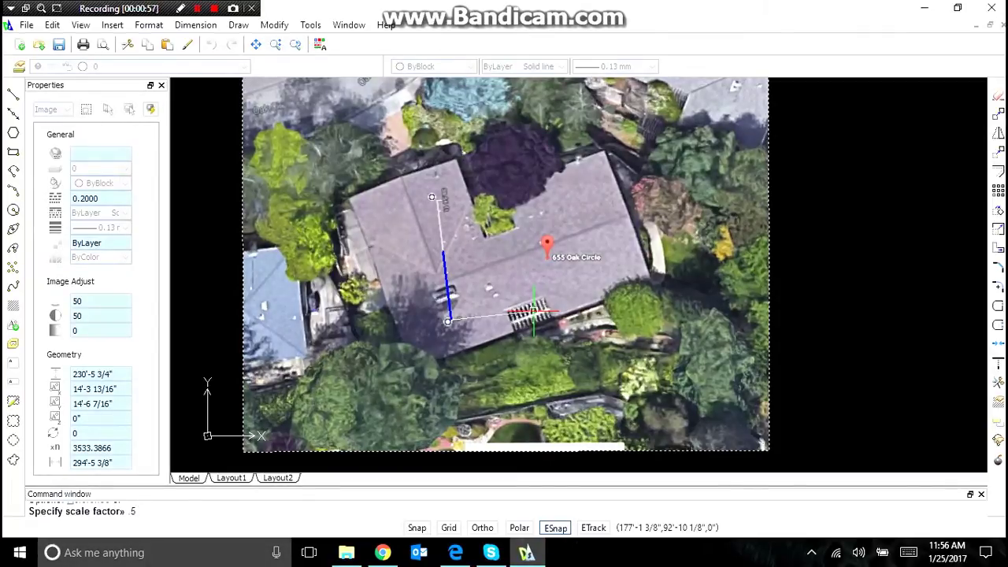
key(Return)
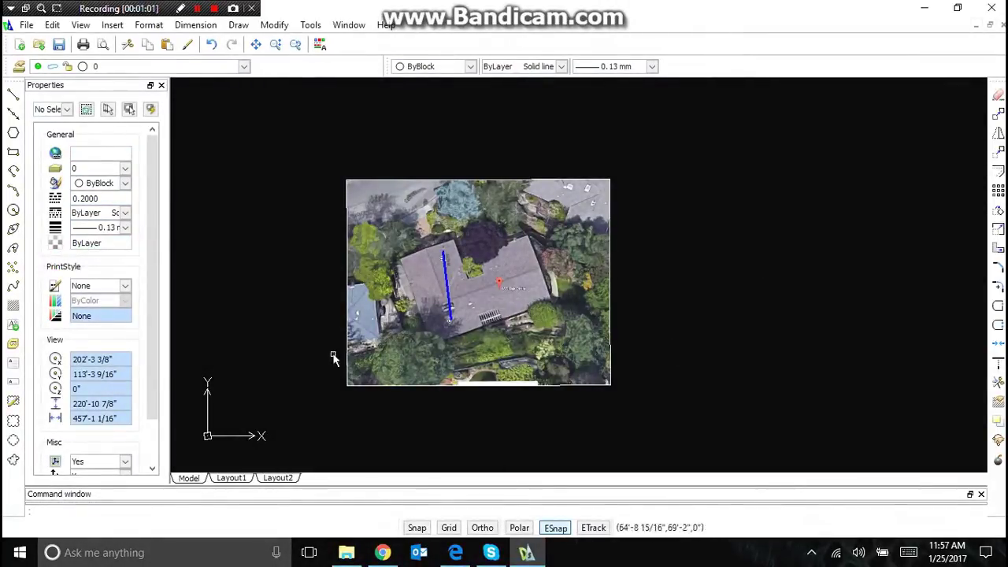
Step: Compare the upper end of the blue reference line with the upper end tick of the image's measuring line
scroll(524, 232, up, 4)
scroll(536, 221, down, 4)
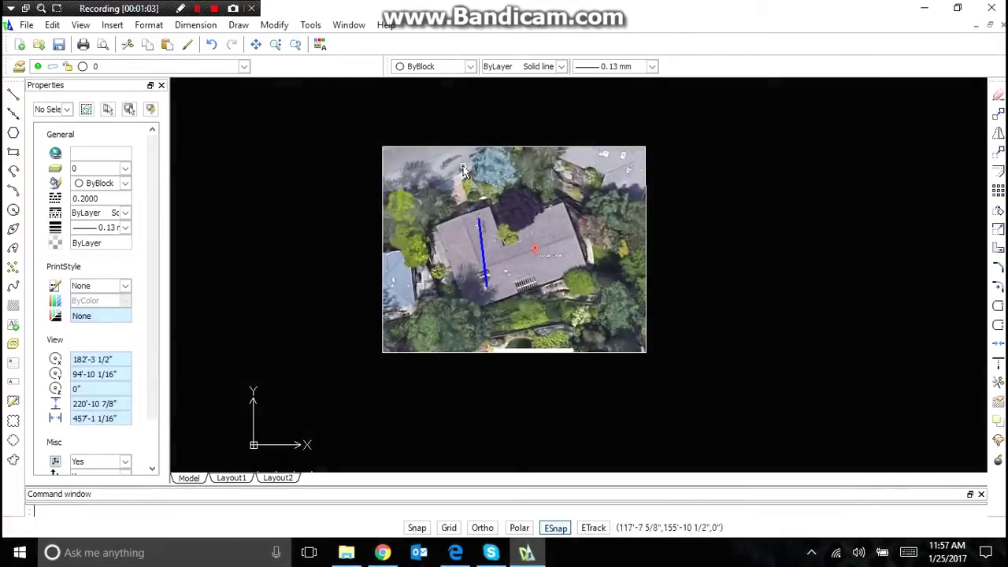
scroll(466, 208, up, 4)
scroll(465, 211, up, 2)
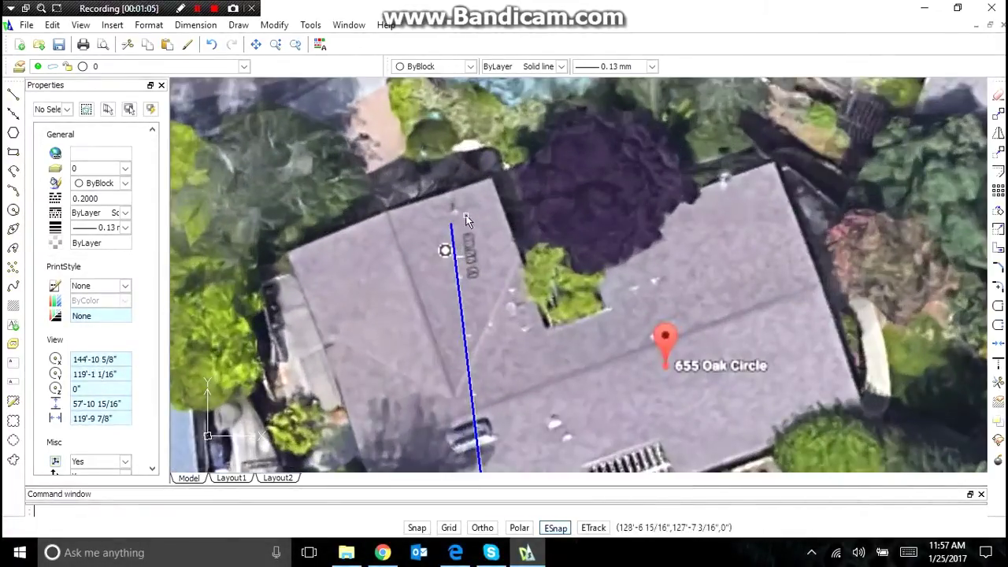
scroll(446, 245, down, 4)
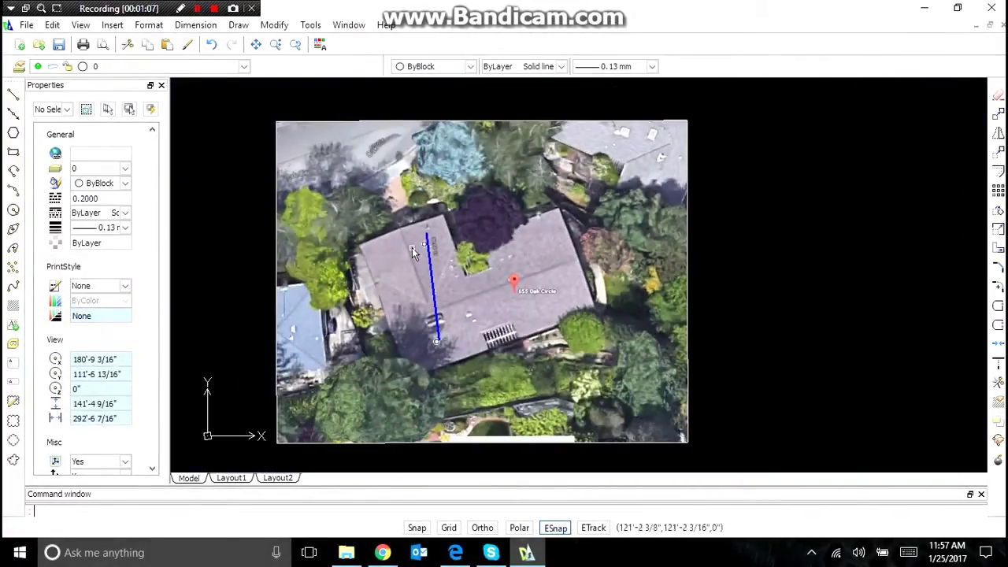
scroll(438, 246, up, 4)
scroll(416, 236, down, 3)
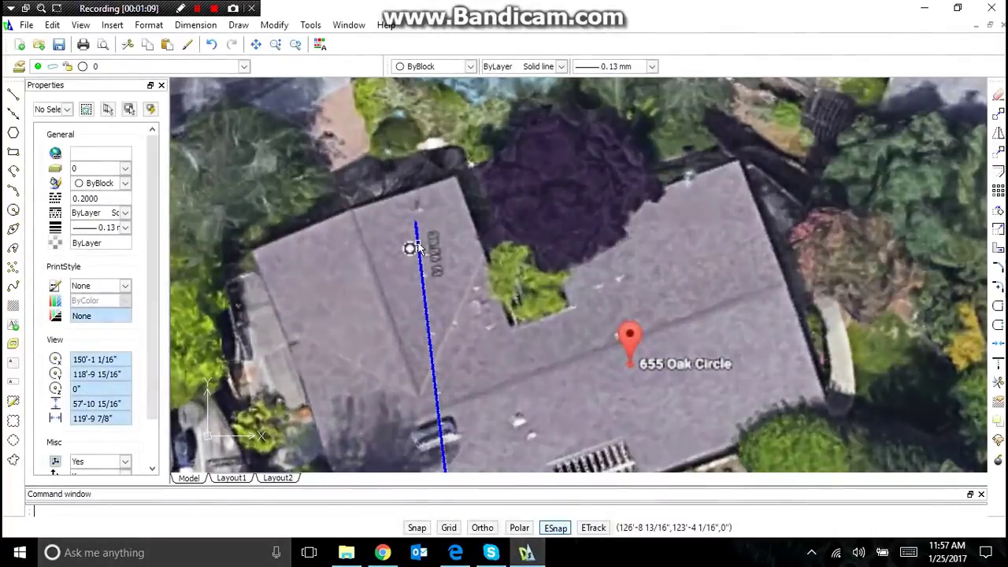
Step: Scale the roof image by a factor of 1.1 about the lower end point of the blue reference line
click(684, 236)
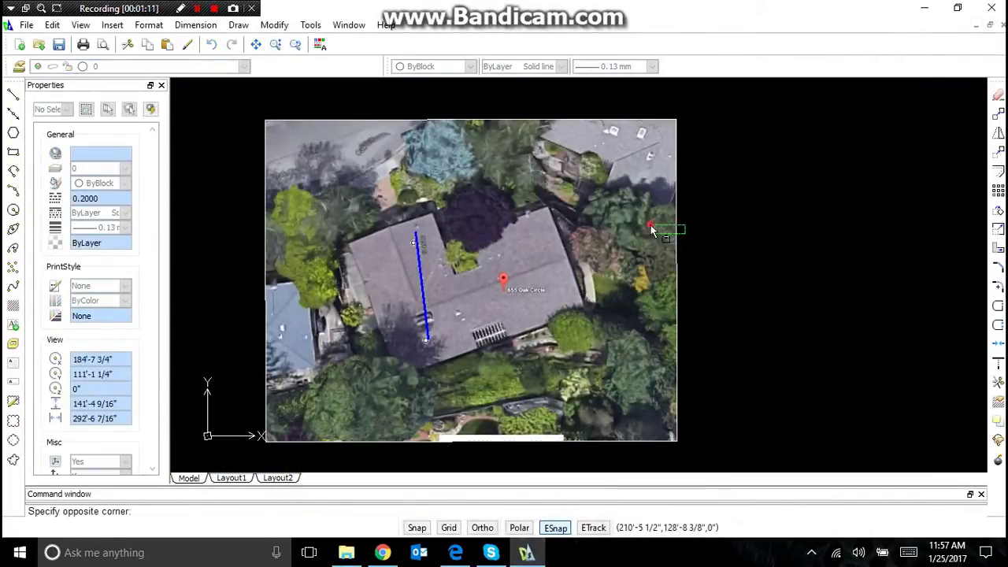
click(653, 229)
right_click(652, 230)
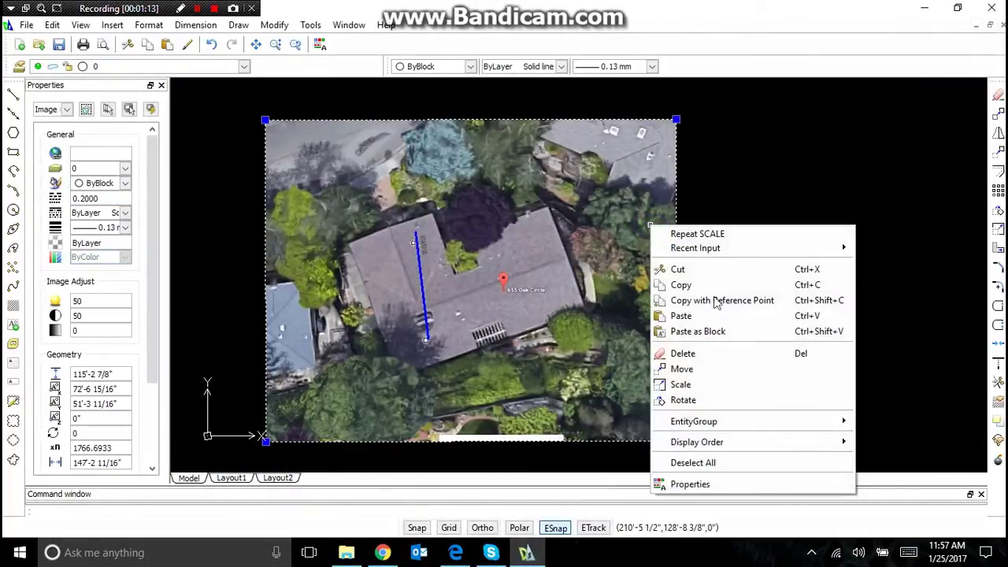
click(685, 369)
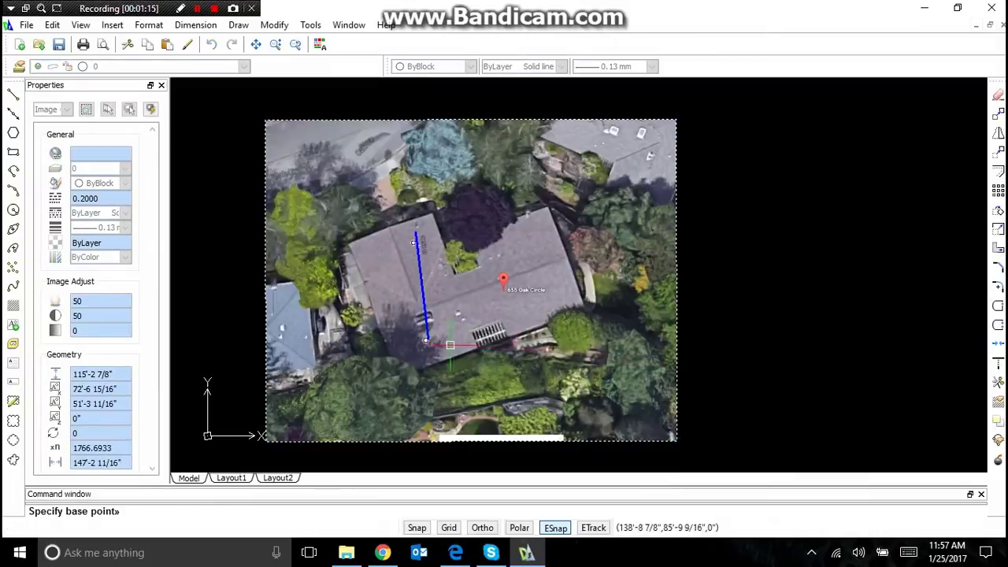
click(427, 340)
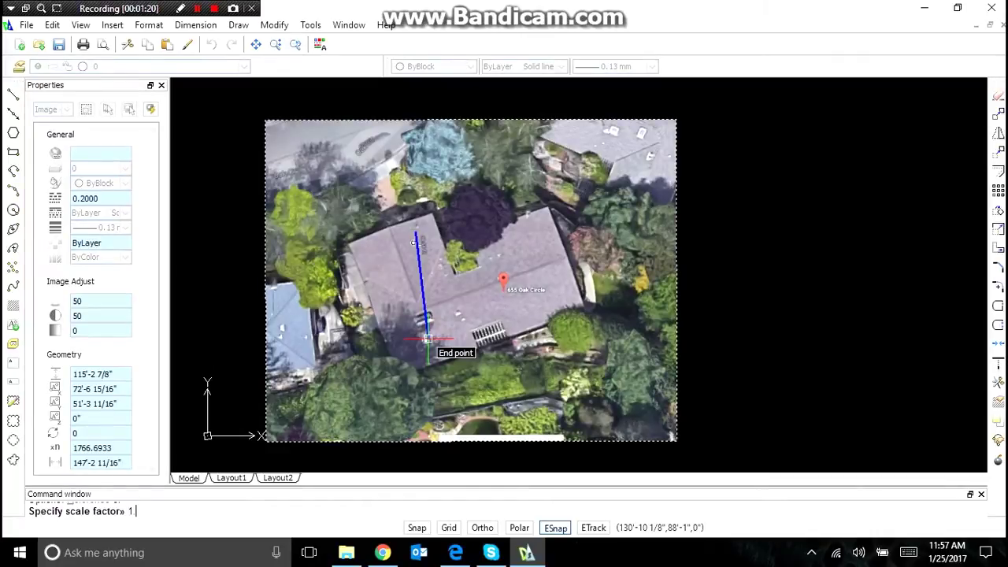
text(1.1)
key(Return)
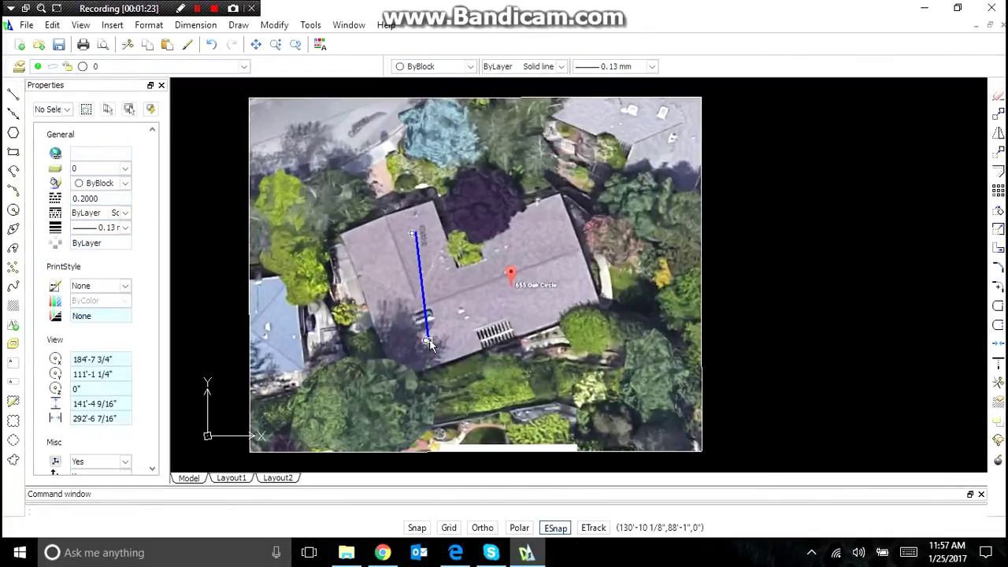
Step: Check how both ends of the blue reference line match the ends of the measuring line on the enlarged roof image
scroll(408, 221, up, 5)
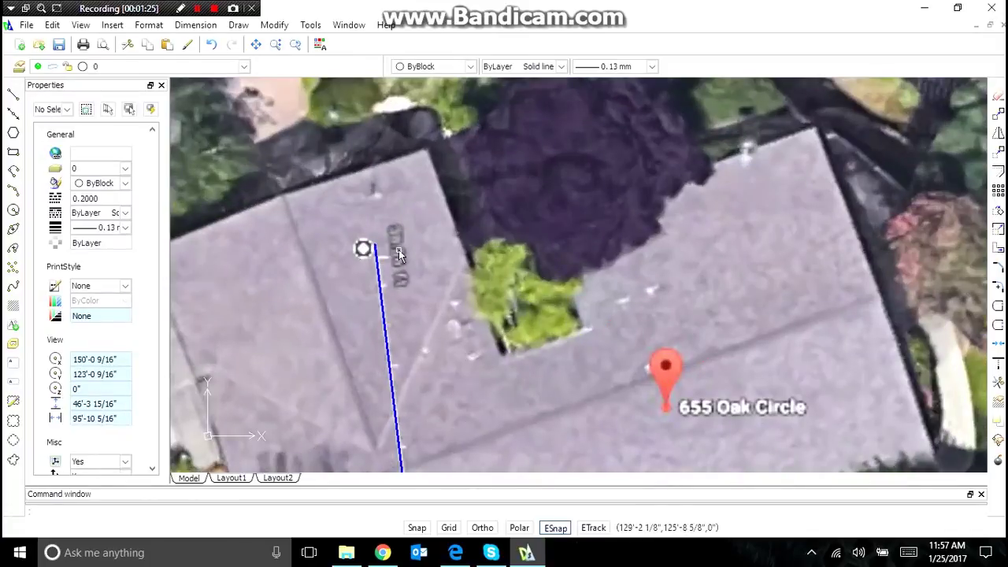
scroll(389, 256, up, 3)
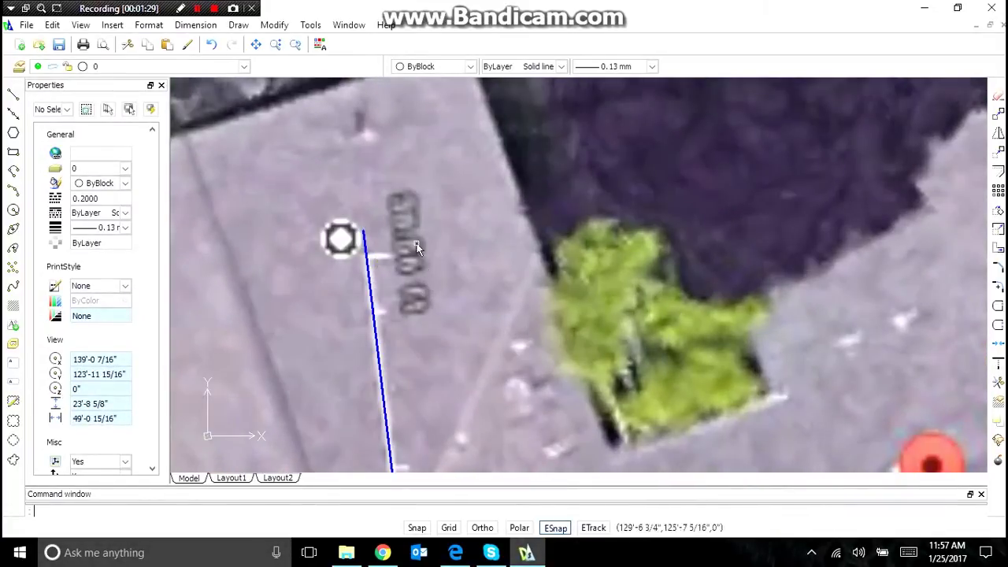
scroll(417, 249, down, 4)
scroll(362, 307, up, 3)
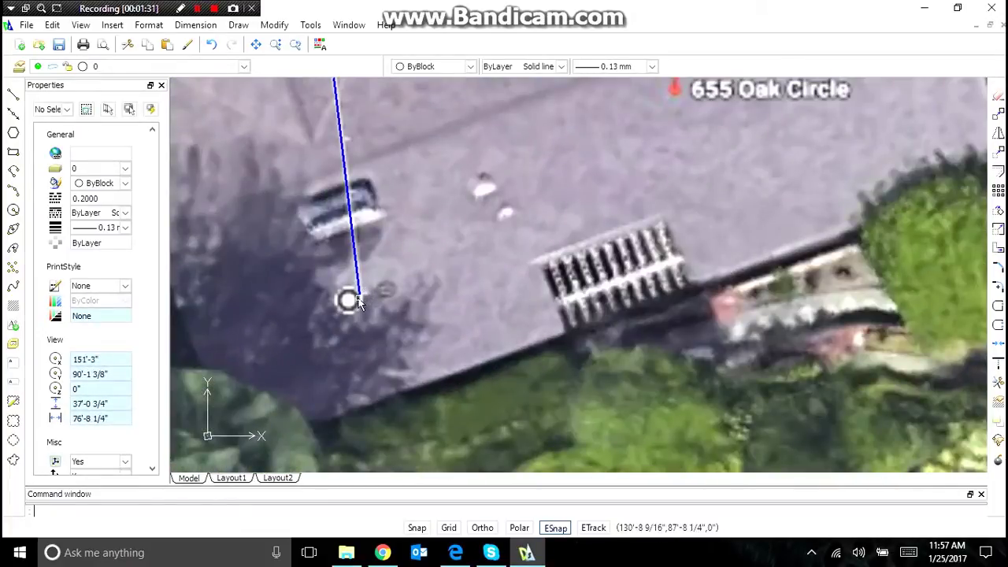
Step: Scale the roof image by a factor of 1.03 about the lower end point of the blue reference line
scroll(356, 304, down, 4)
scroll(326, 177, up, 3)
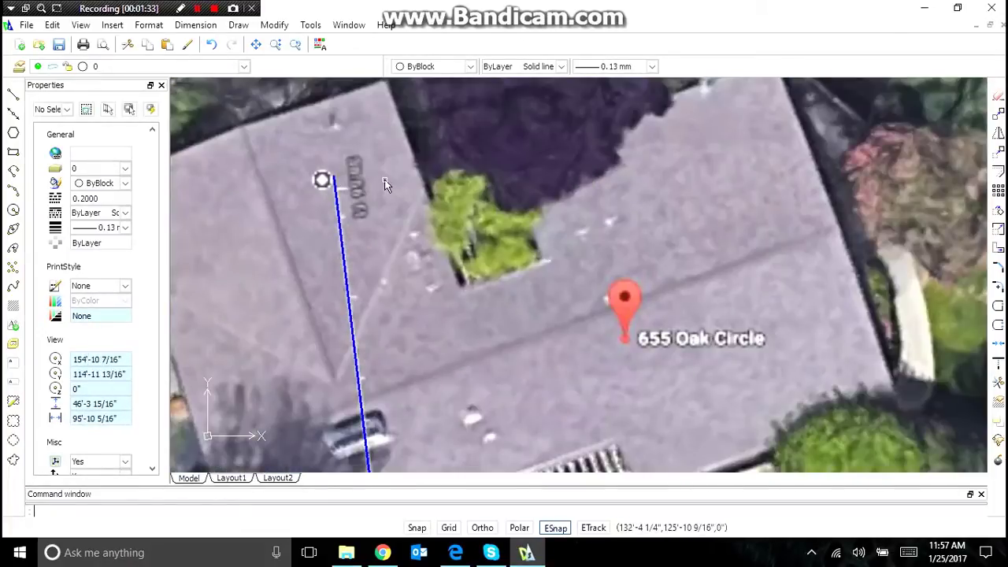
scroll(351, 173, down, 4)
scroll(351, 172, up, 3)
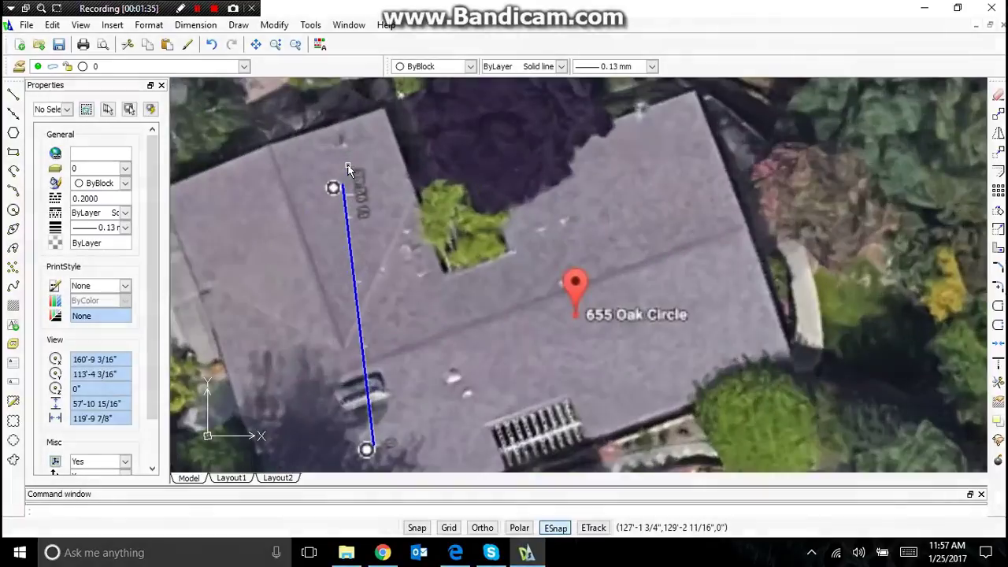
scroll(351, 174, down, 4)
click(659, 206)
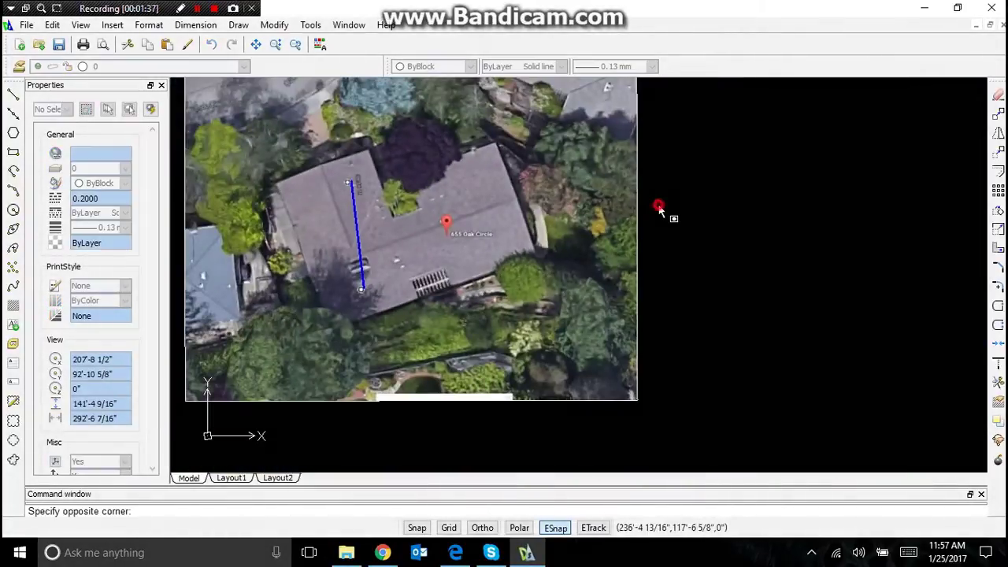
click(615, 202)
right_click(615, 202)
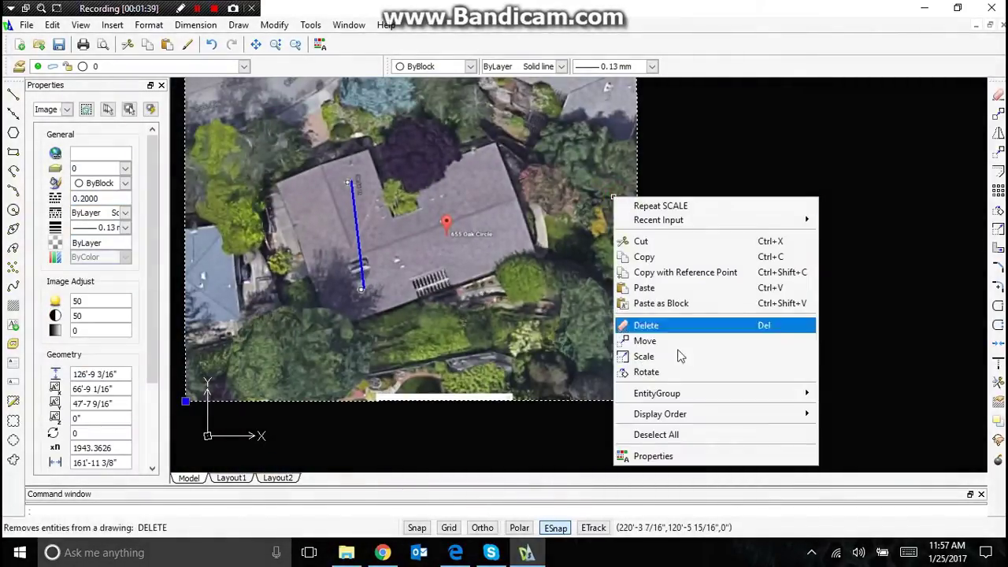
click(646, 354)
click(363, 287)
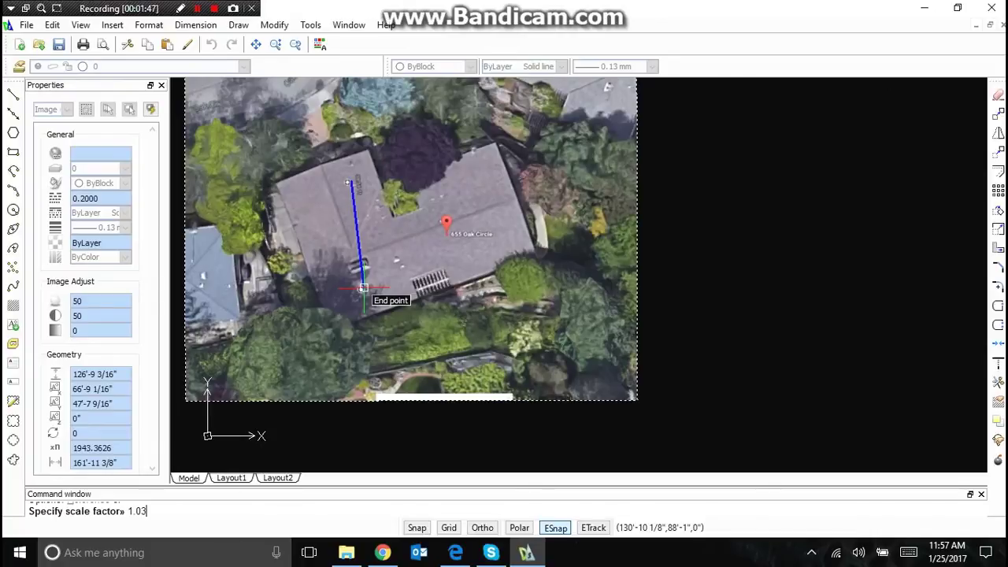
key(Return)
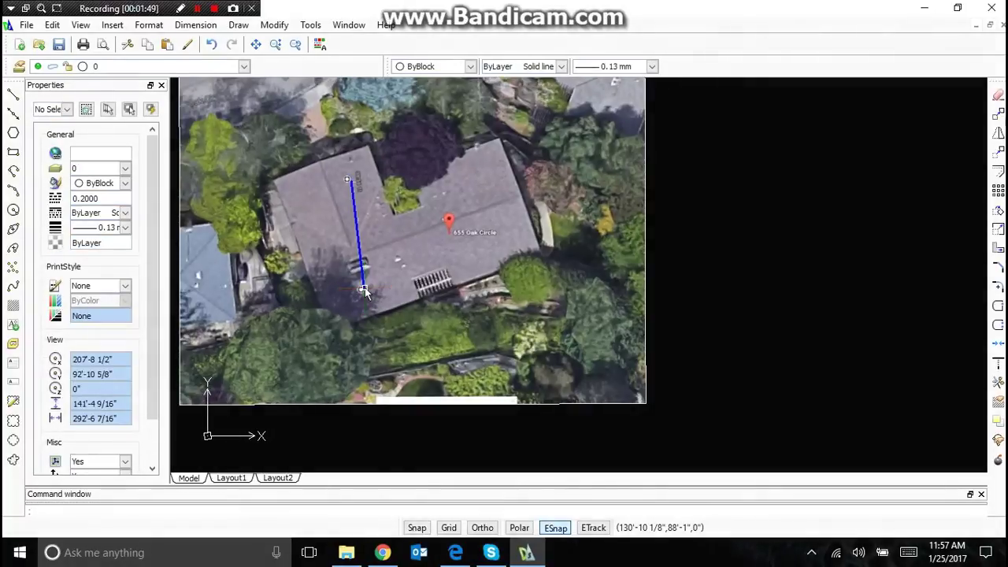
Step: Scale the roof image by a factor of 1.01 about the lower end of the blue reference line
scroll(349, 163, up, 4)
scroll(346, 201, down, 6)
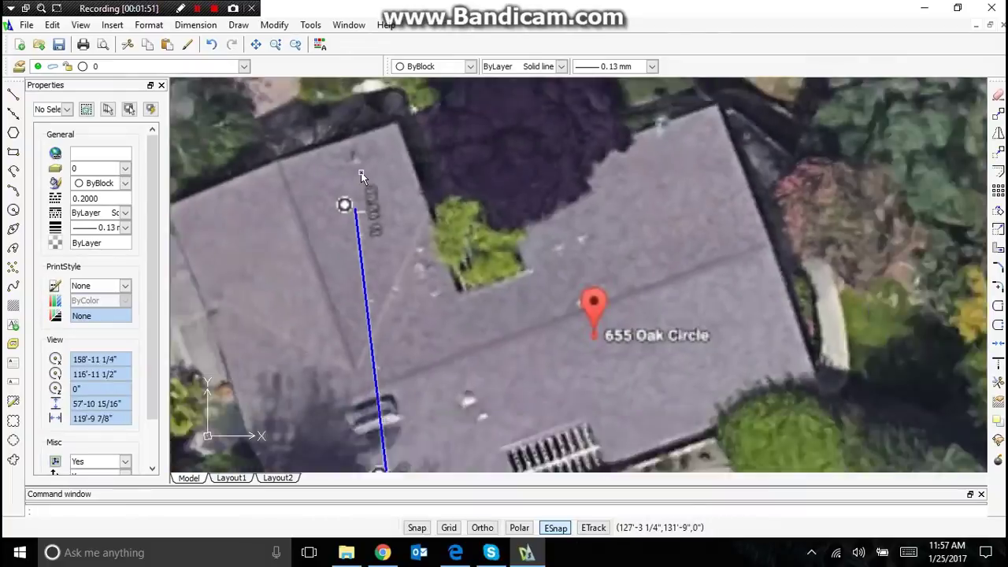
scroll(472, 158, up, 3)
click(585, 212)
click(552, 197)
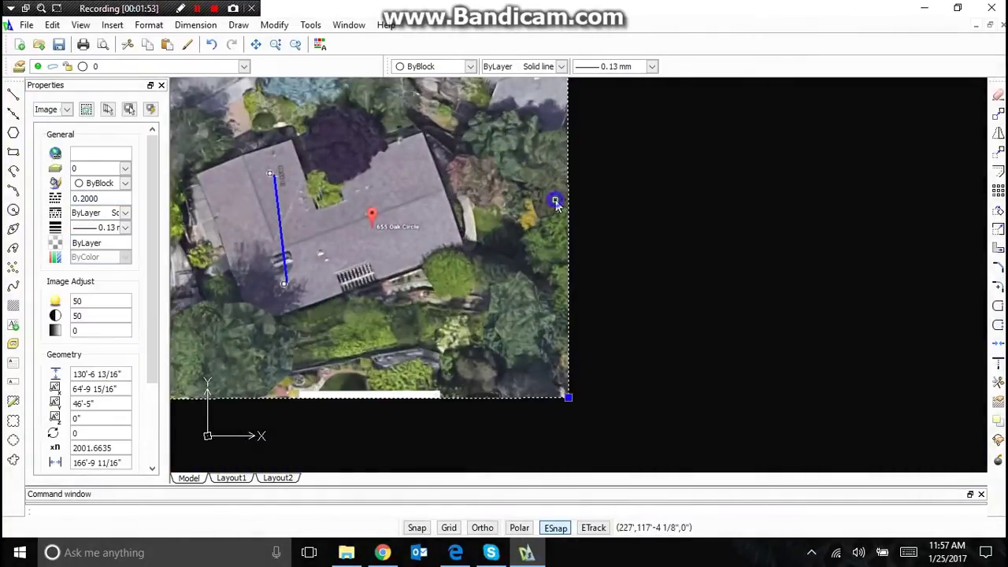
right_click(548, 192)
click(600, 350)
click(284, 282)
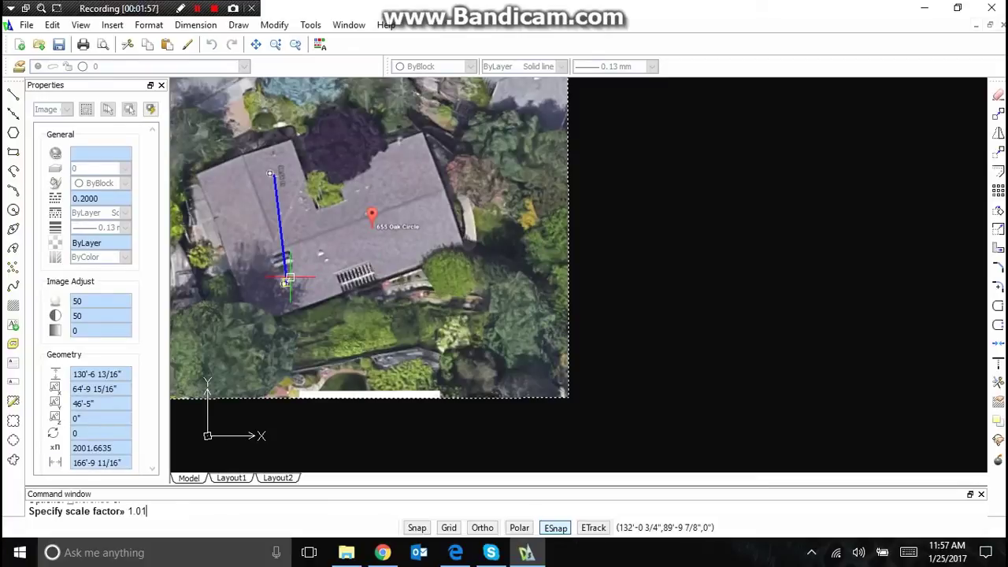
key(Return)
Step: Check both ends of the measuring line against the blue reference line and move the blue line off the image, to its left
scroll(242, 177, up, 6)
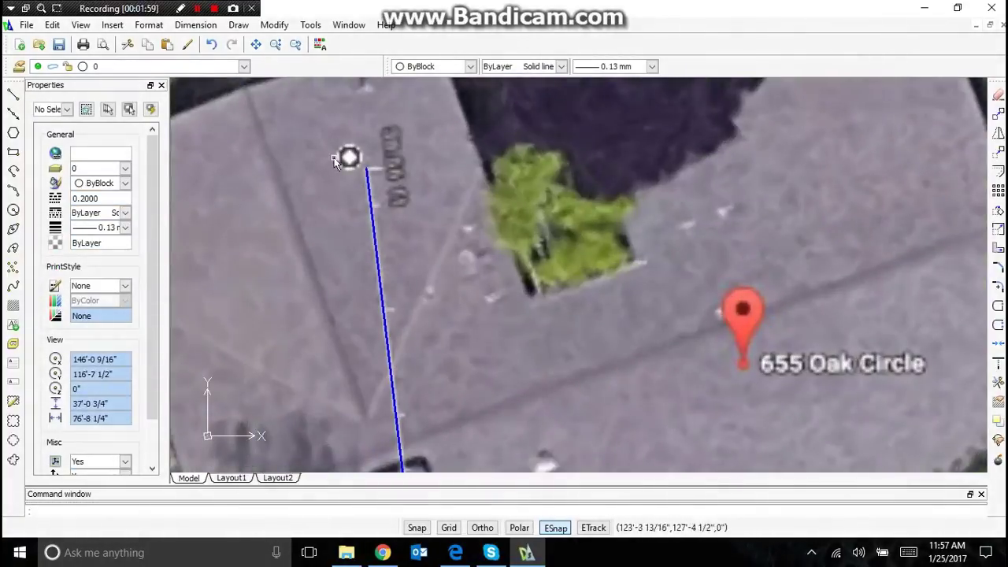
scroll(374, 135, down, 5)
scroll(386, 226, up, 7)
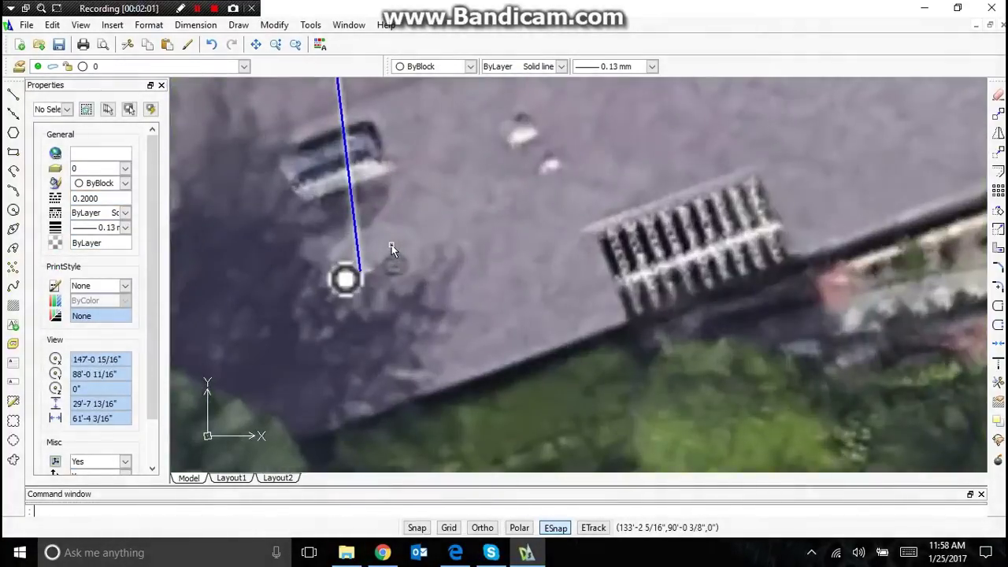
scroll(417, 237, down, 8)
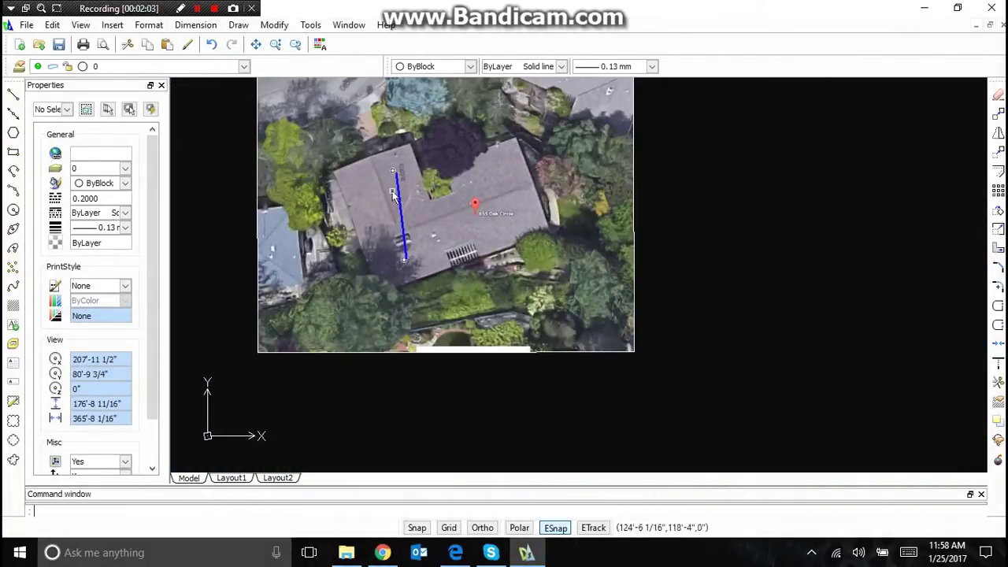
scroll(481, 233, down, 2)
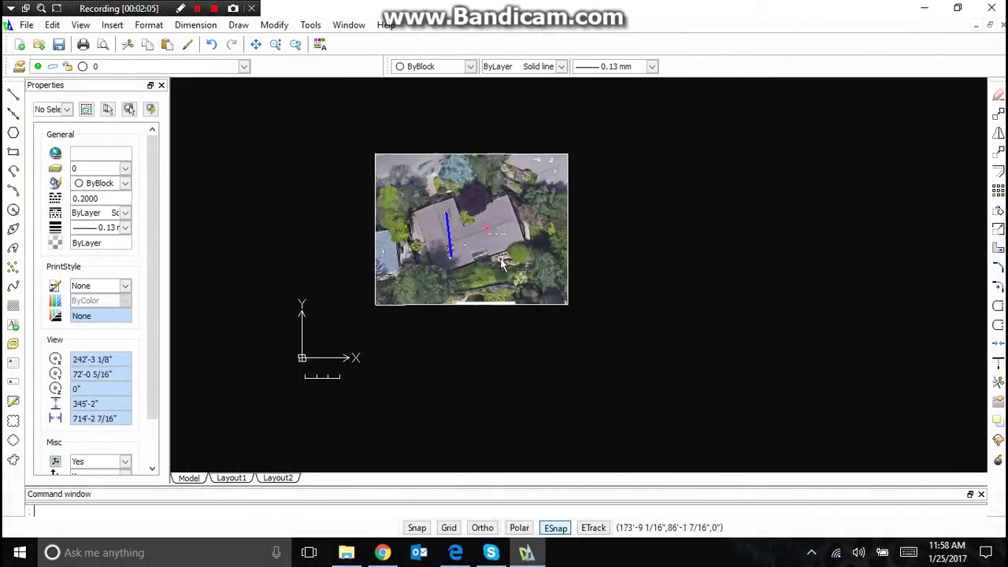
scroll(452, 205, up, 2)
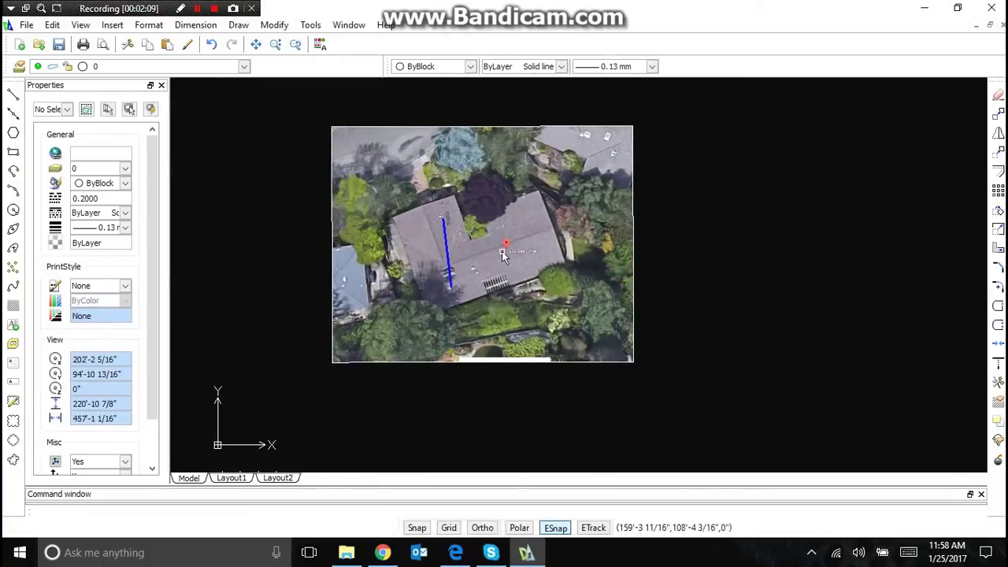
click(449, 253)
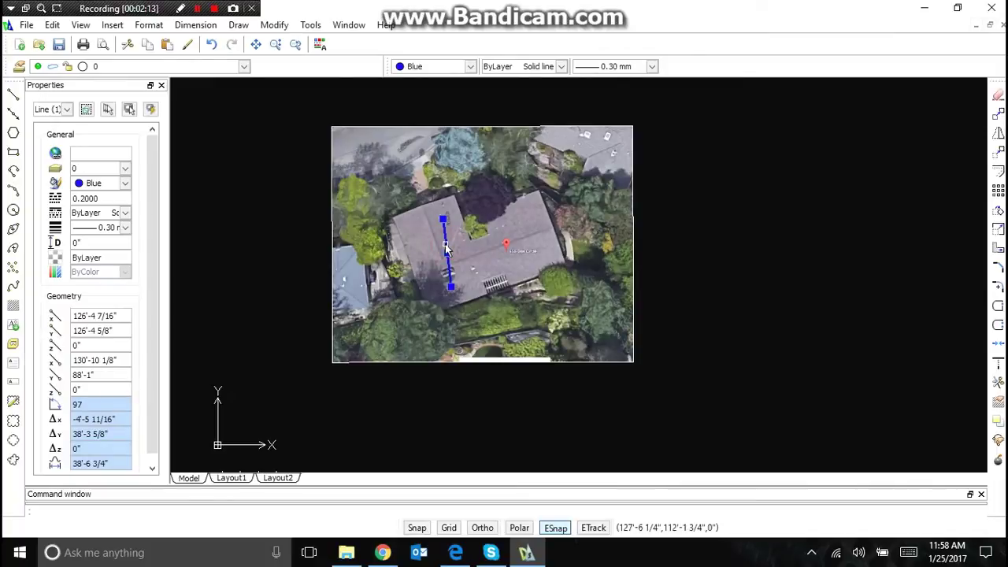
drag(446, 248, 240, 244)
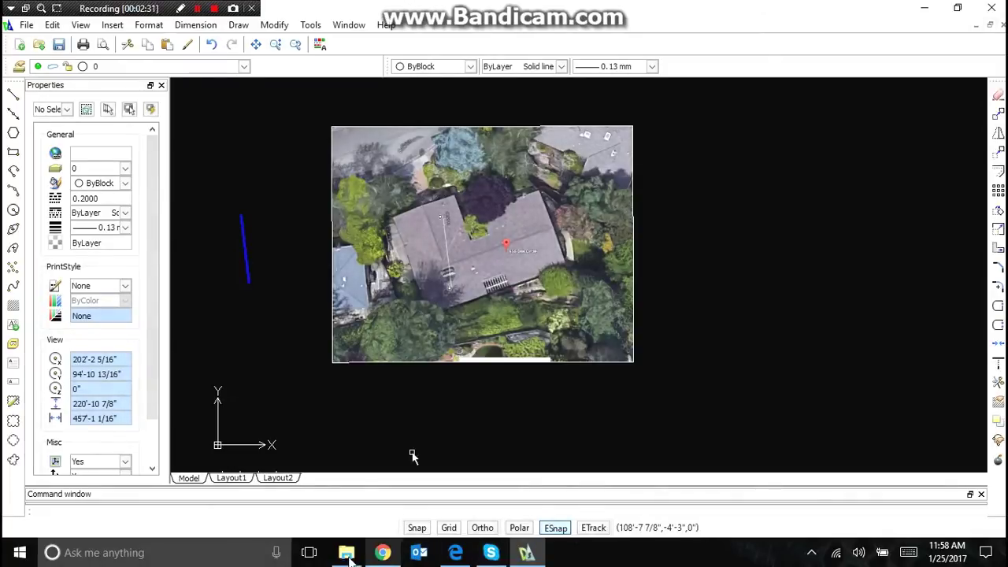
Step: Open the "how to draft solar plans" presentation from the solar lesson folder and view slide 8, "Lesson 3: Drafting the Home"
mouse_move(344, 555)
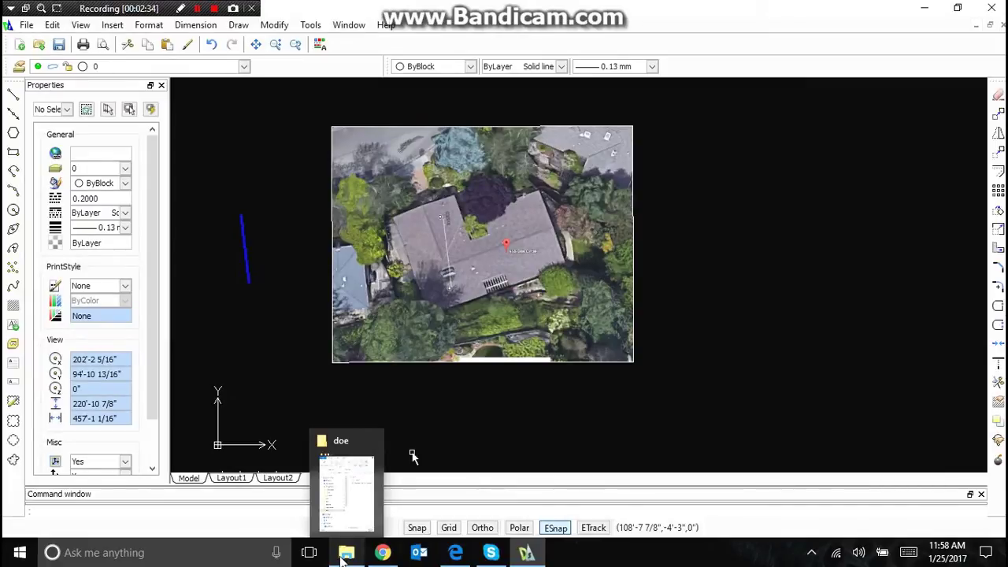
click(347, 492)
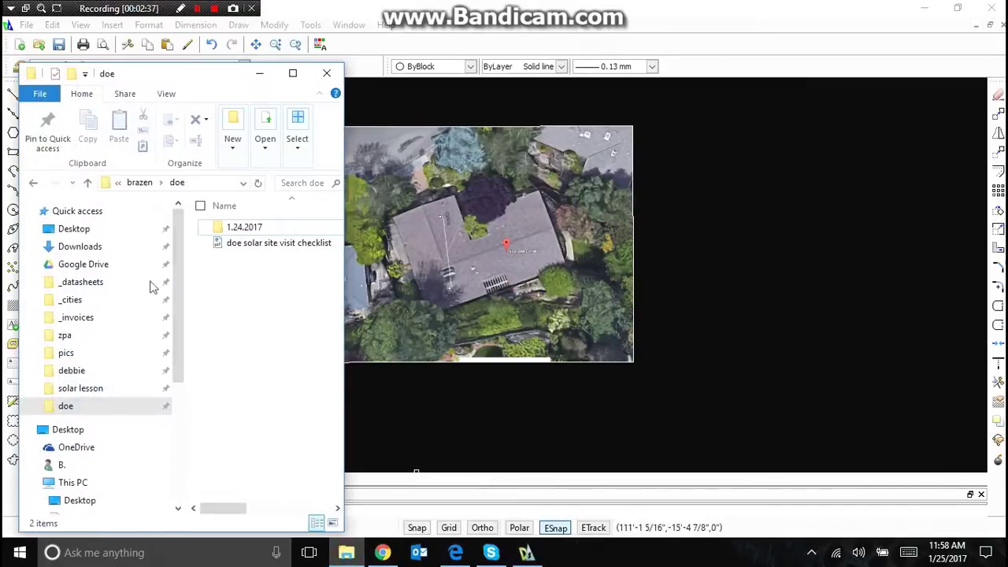
click(69, 388)
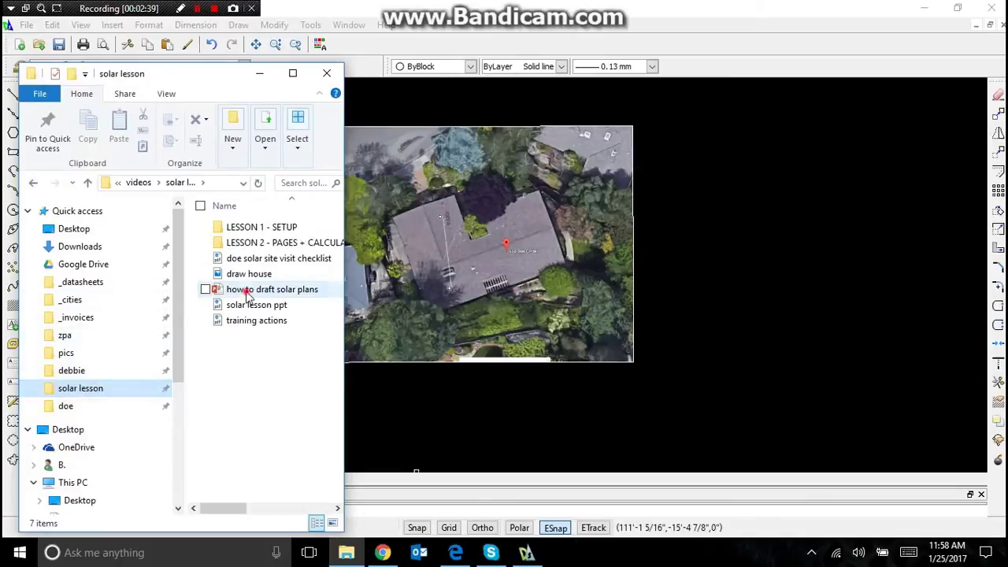
double_click(247, 292)
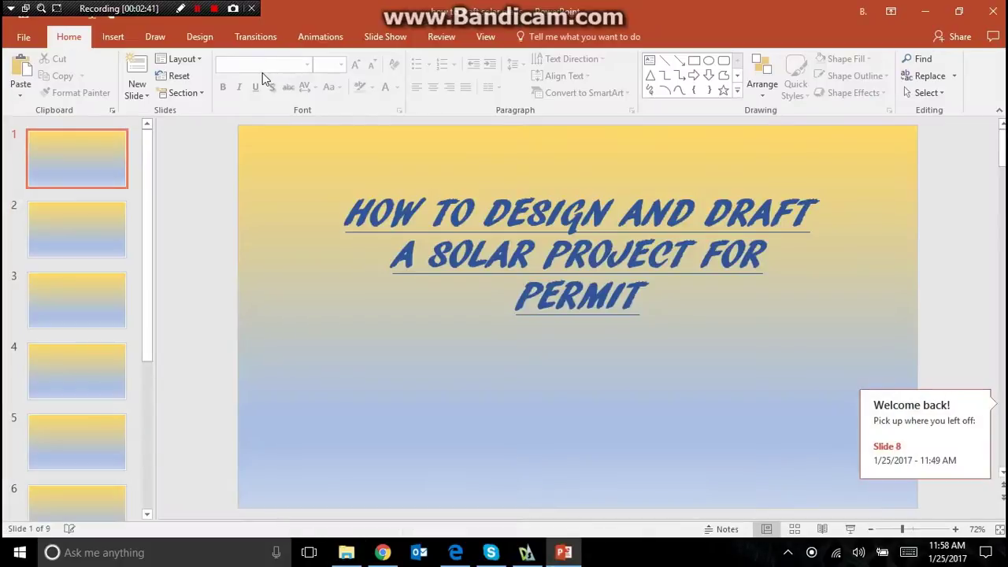
scroll(67, 406, down, 3)
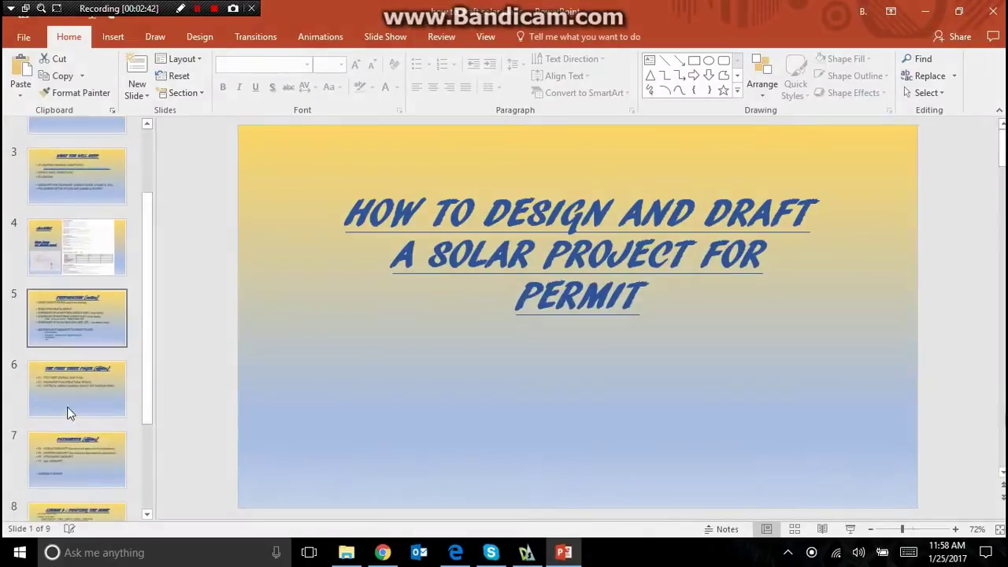
scroll(82, 471, down, 1)
click(81, 466)
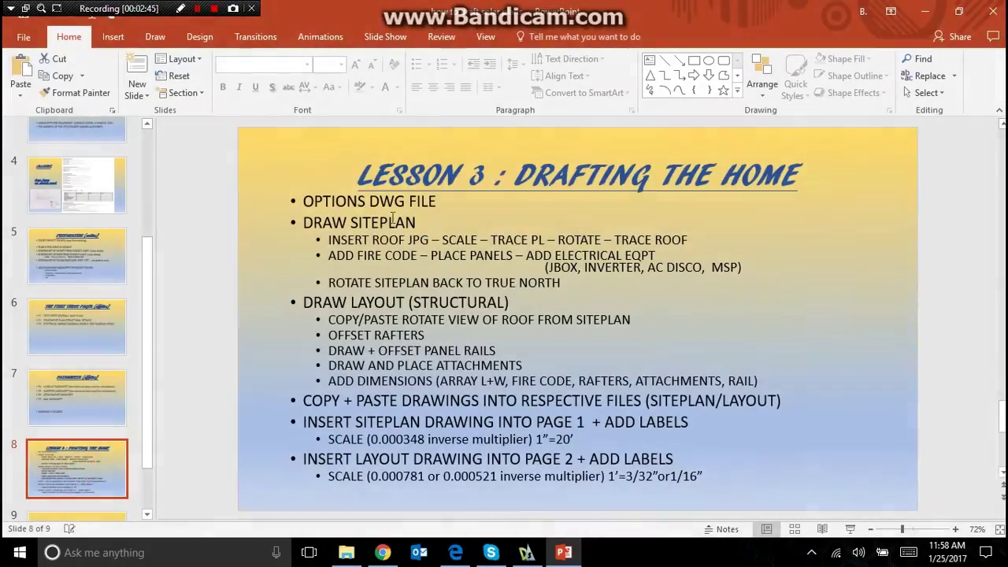
Step: Shrink the PowerPoint window, move it clear of most of the roof image, and switch back to DraftSight
click(959, 11)
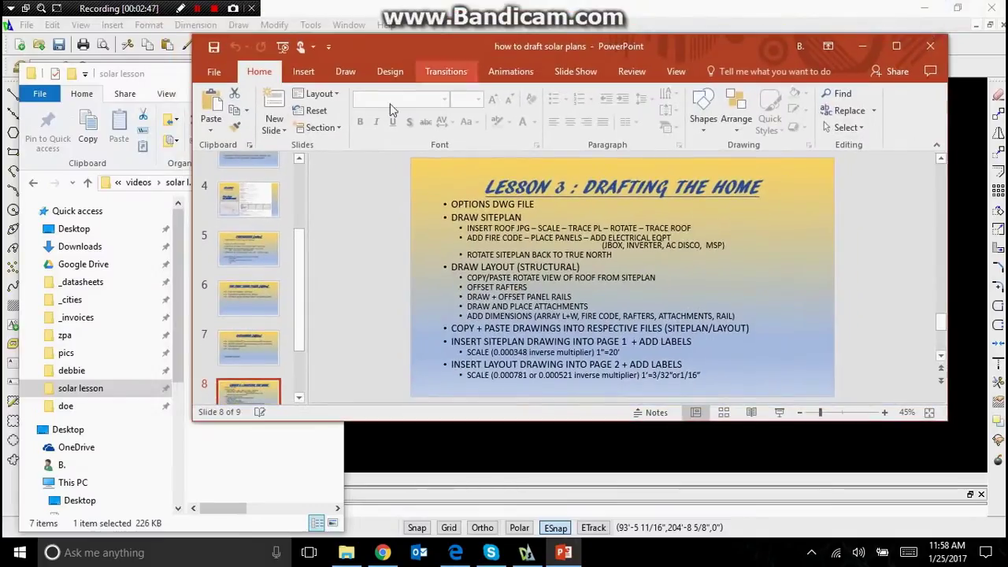
mouse_move(195, 139)
mouse_down()
mouse_move(716, 153)
mouse_move(443, 158)
mouse_up()
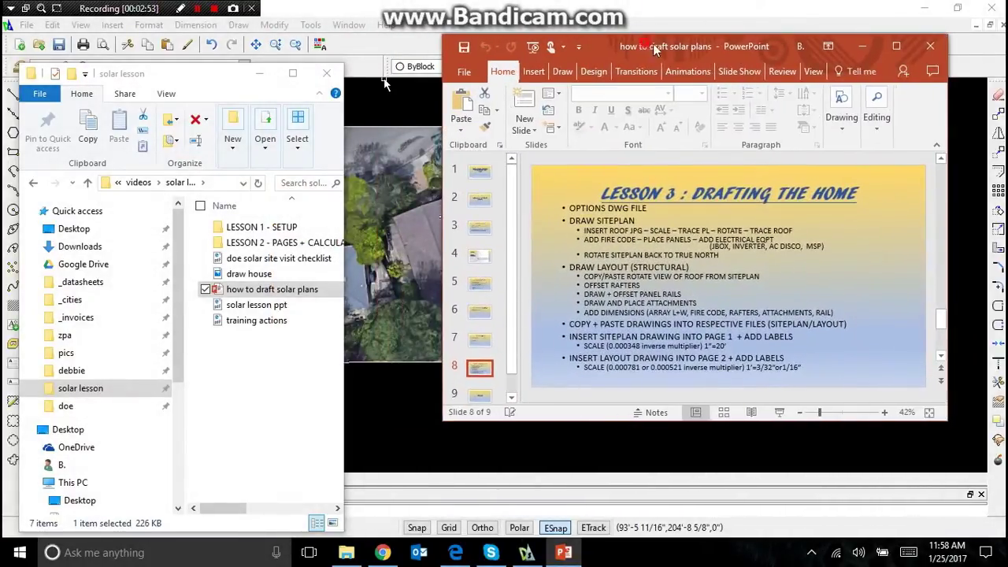
drag(653, 43, 821, 146)
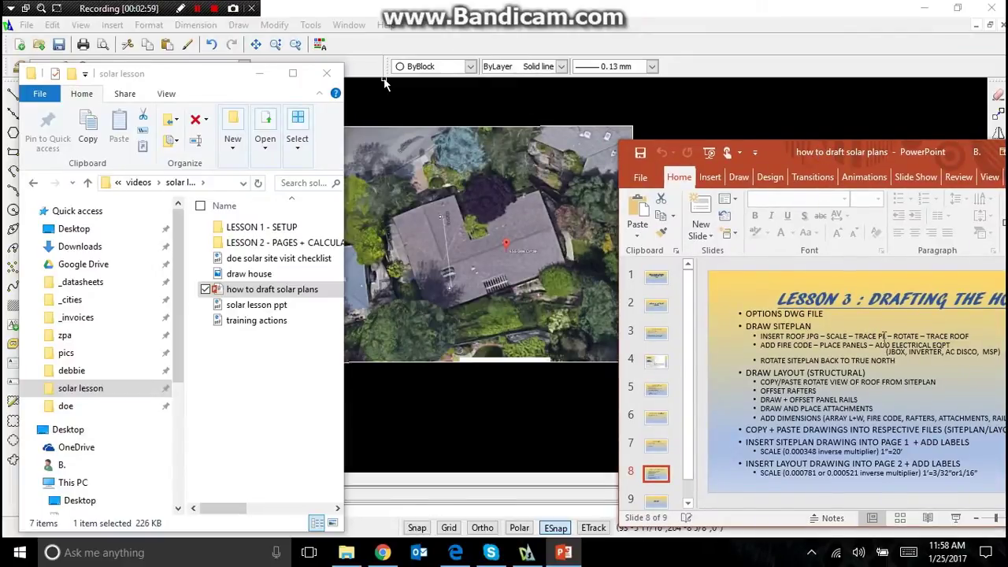
click(691, 18)
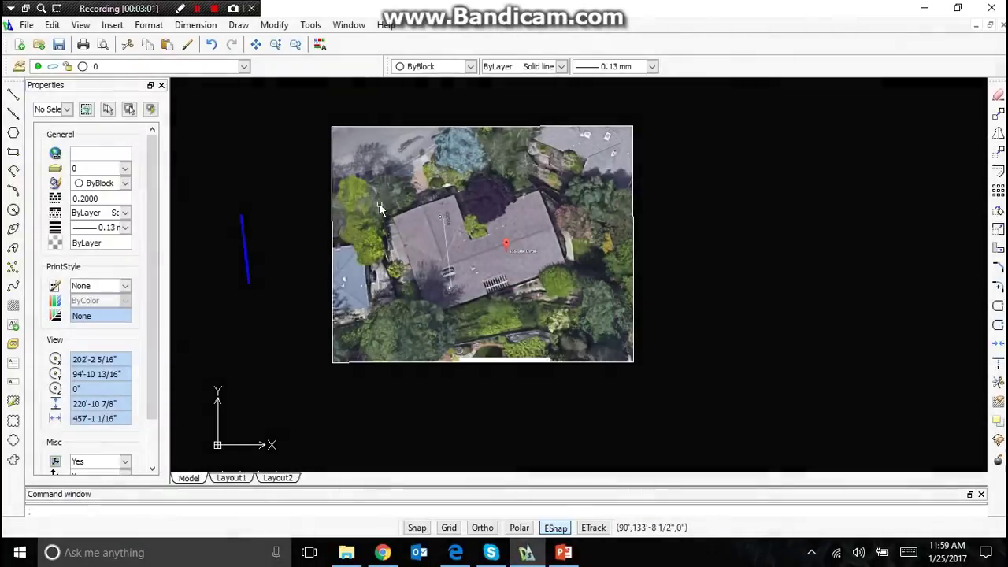
Step: Turn off entity snapping so that lines can be placed freely over the roof image
text(l)
key(Return)
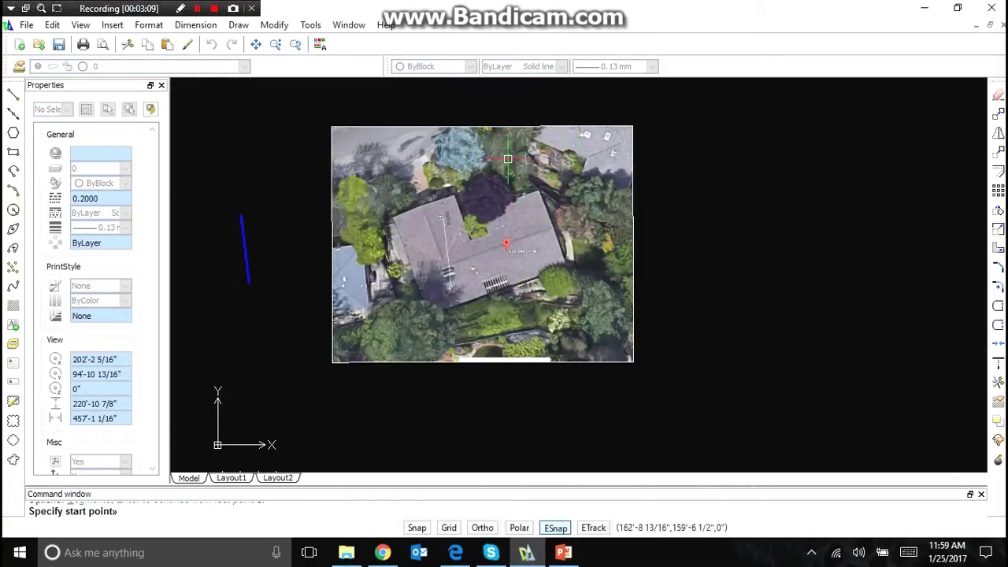
click(556, 528)
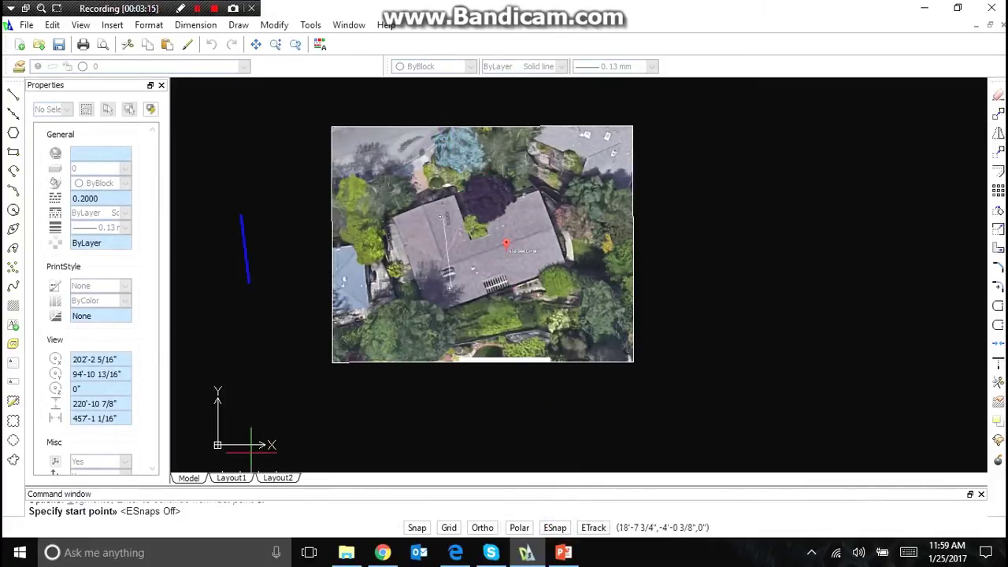
key(Escape)
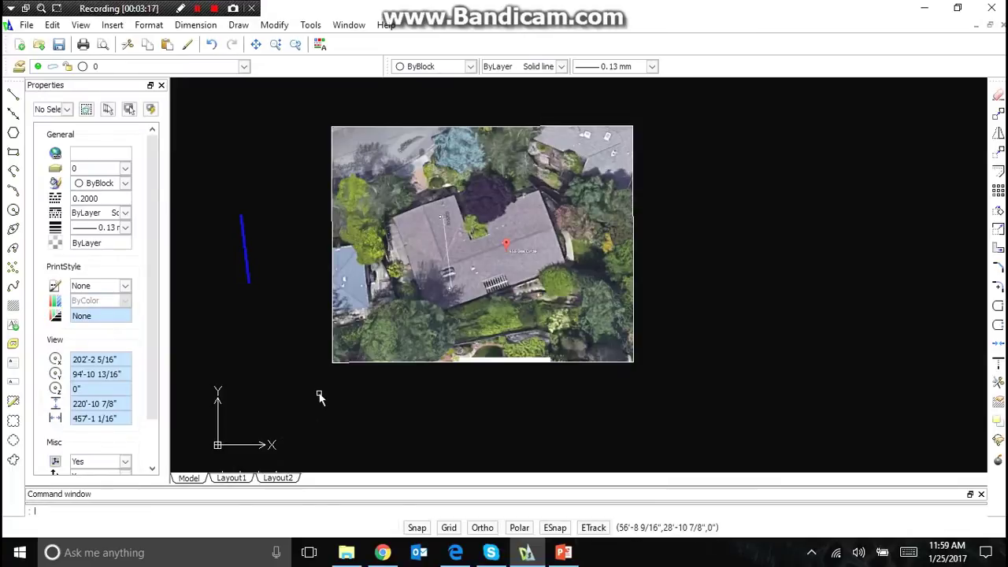
Step: Trace the property line around the house with six connected line segments, leaving the outline open on the street side
key(Return)
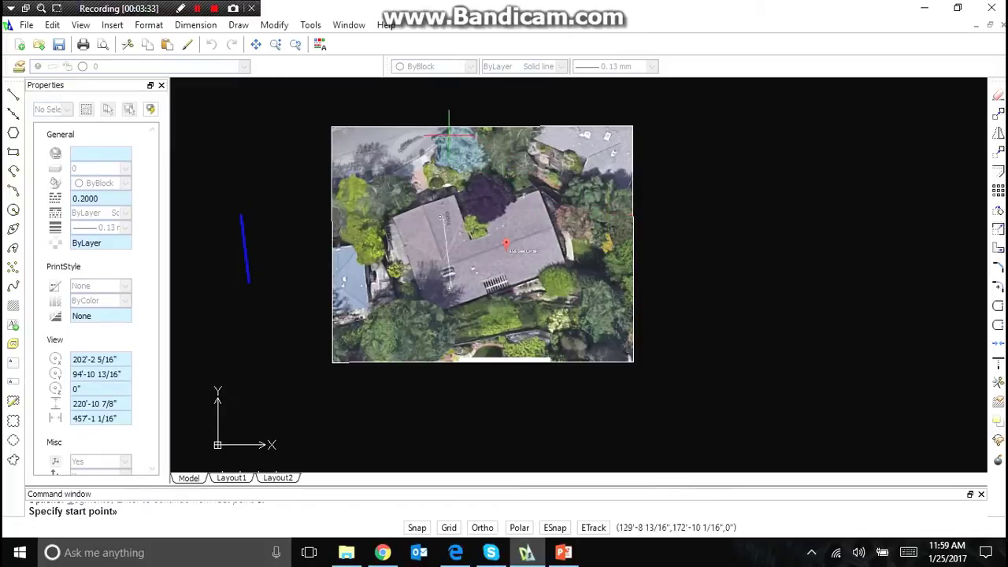
click(359, 186)
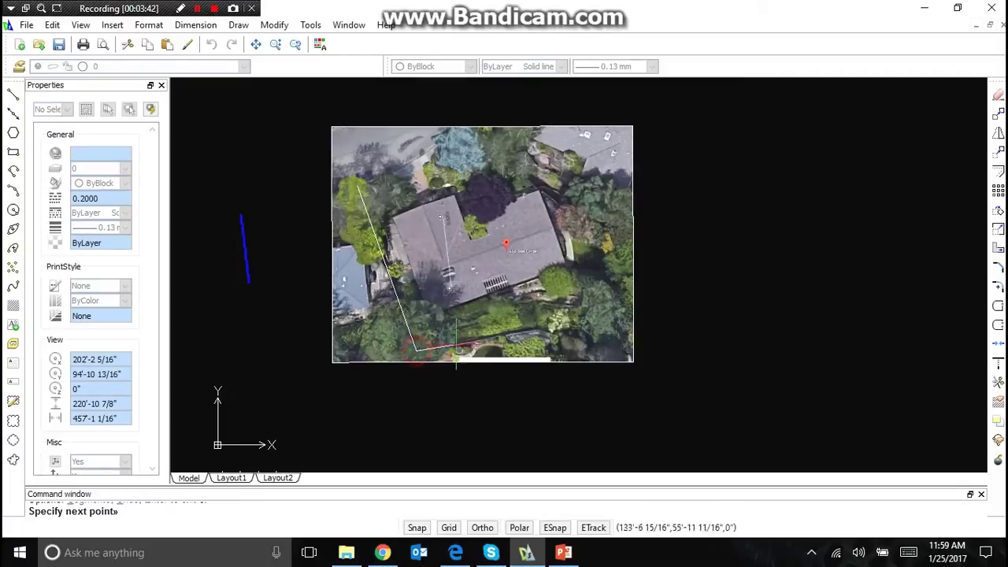
click(536, 330)
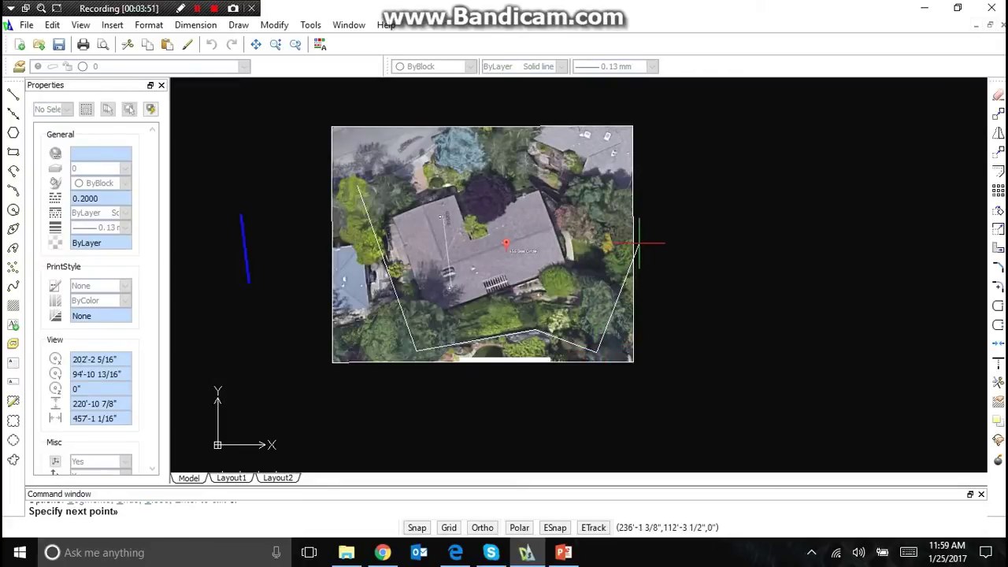
click(639, 244)
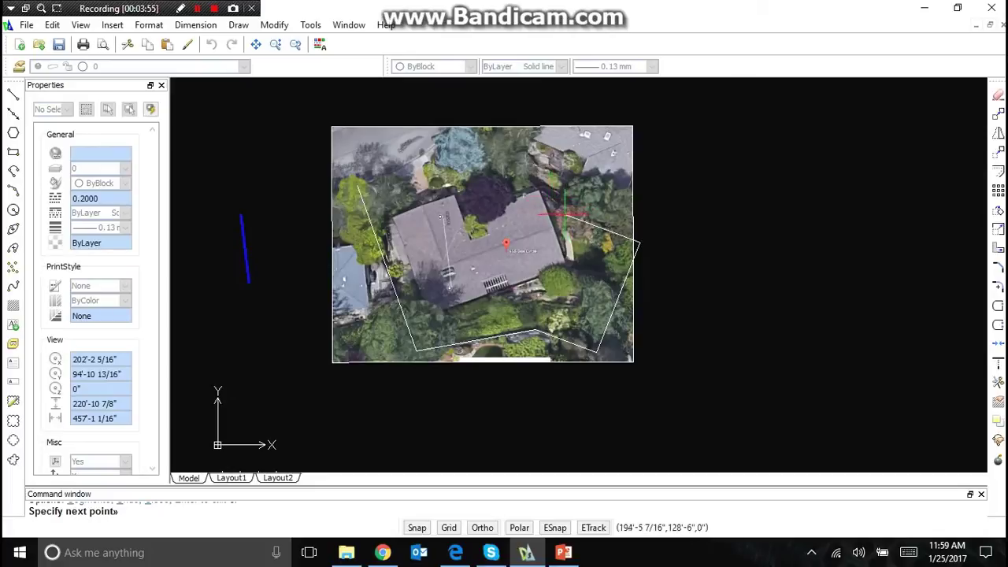
click(566, 212)
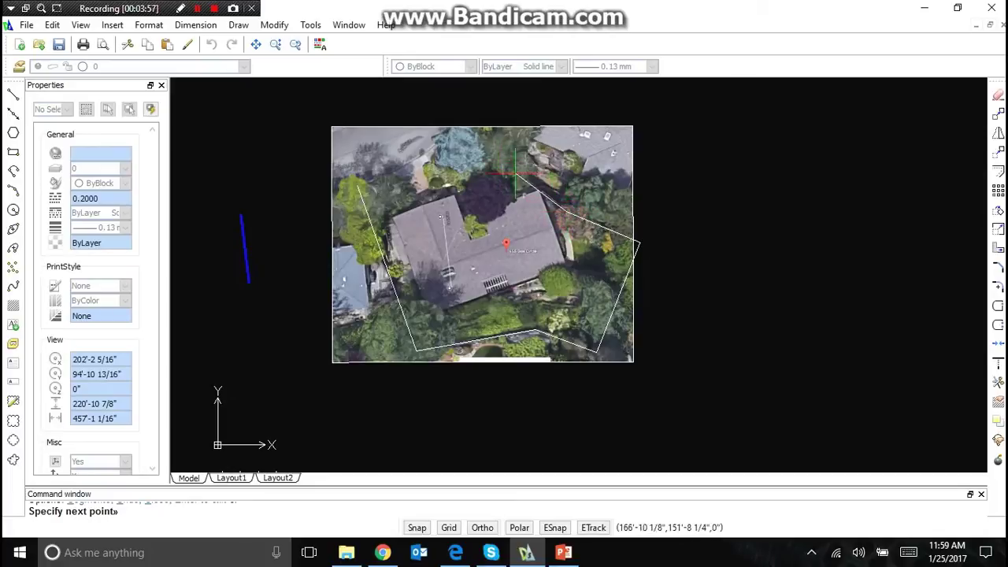
click(461, 118)
key(Return)
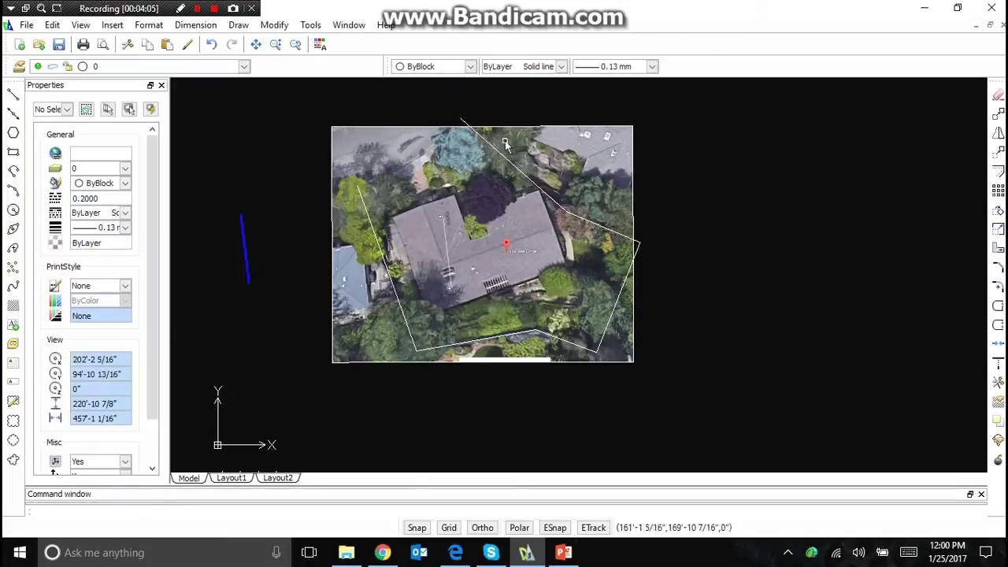
Step: Color the six property-line segments magenta and give them a lineweight heavier than 0.25 mm
click(620, 352)
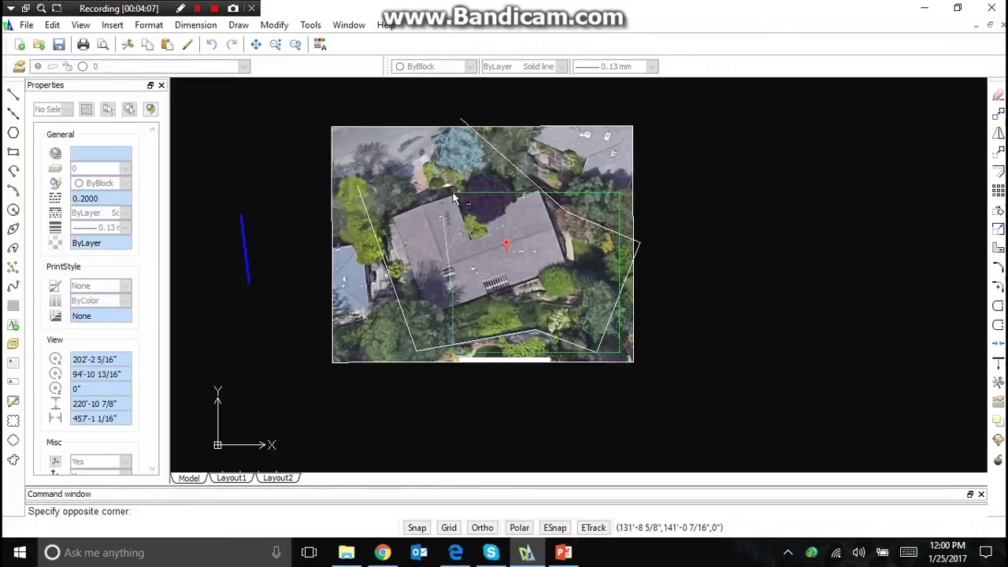
click(404, 196)
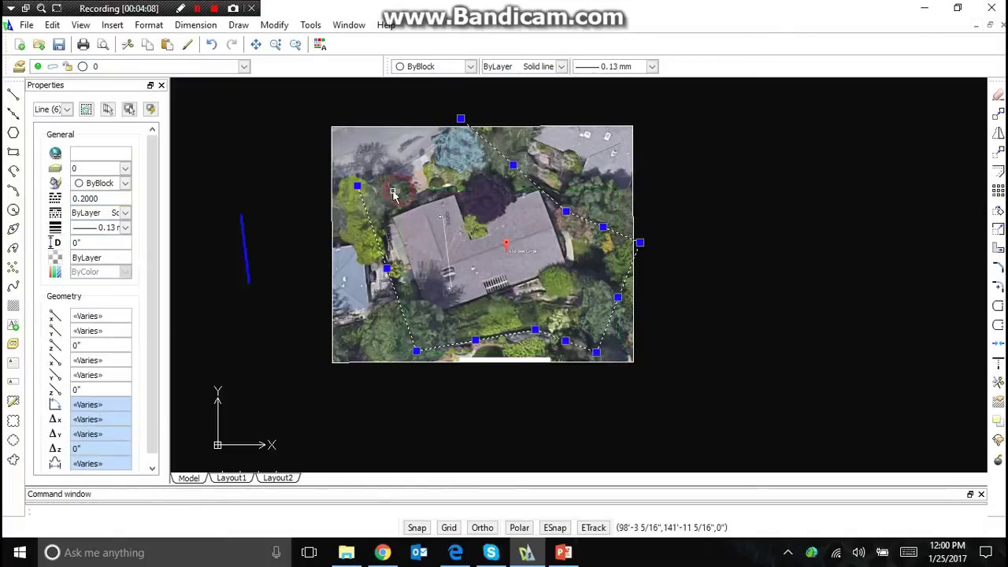
click(124, 183)
click(108, 243)
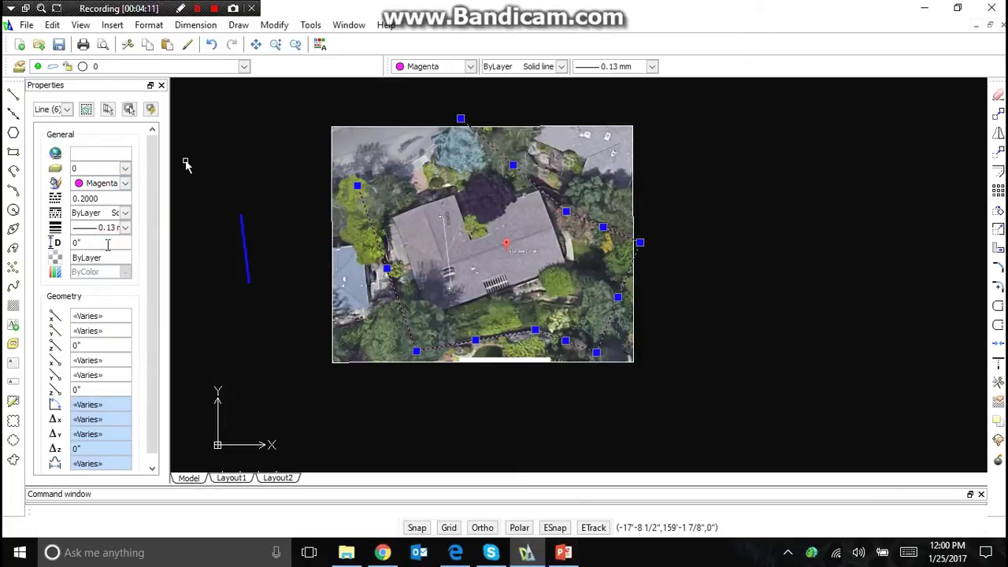
click(123, 228)
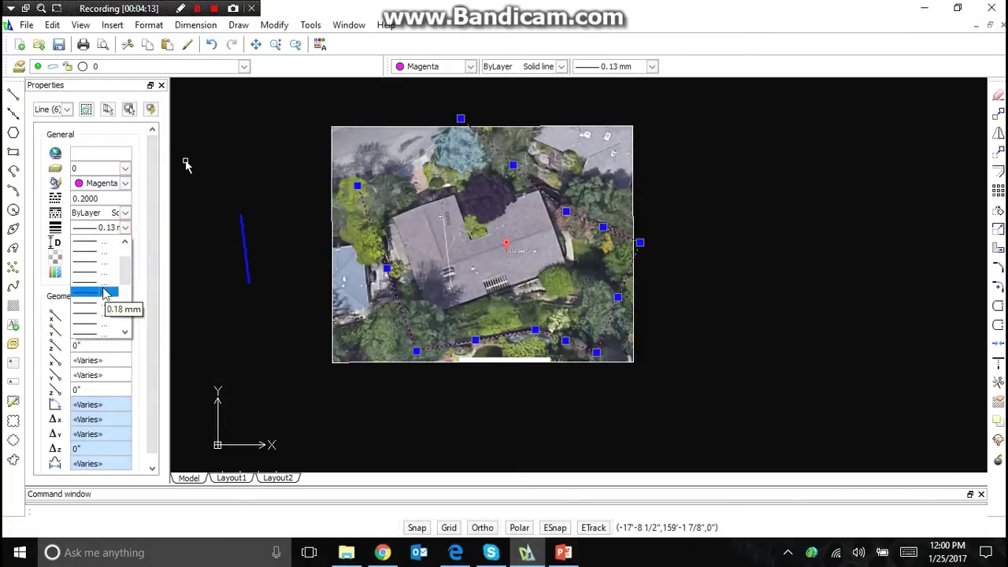
click(108, 318)
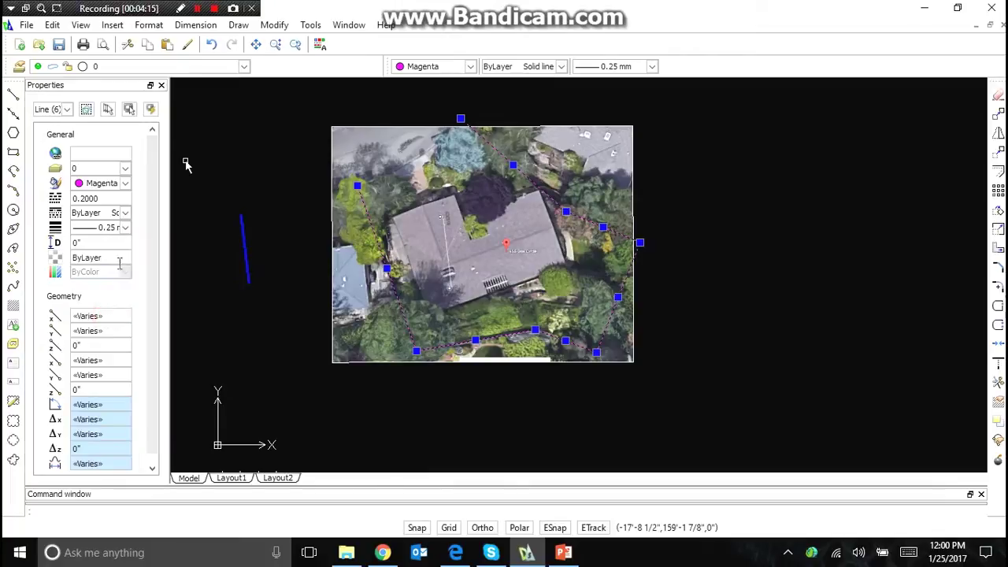
click(124, 227)
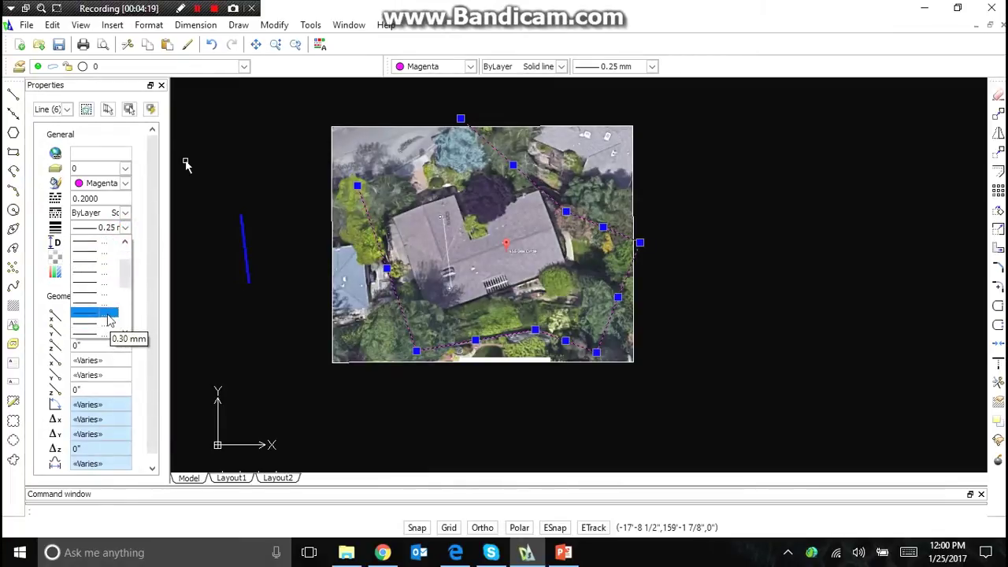
click(107, 323)
key(Escape)
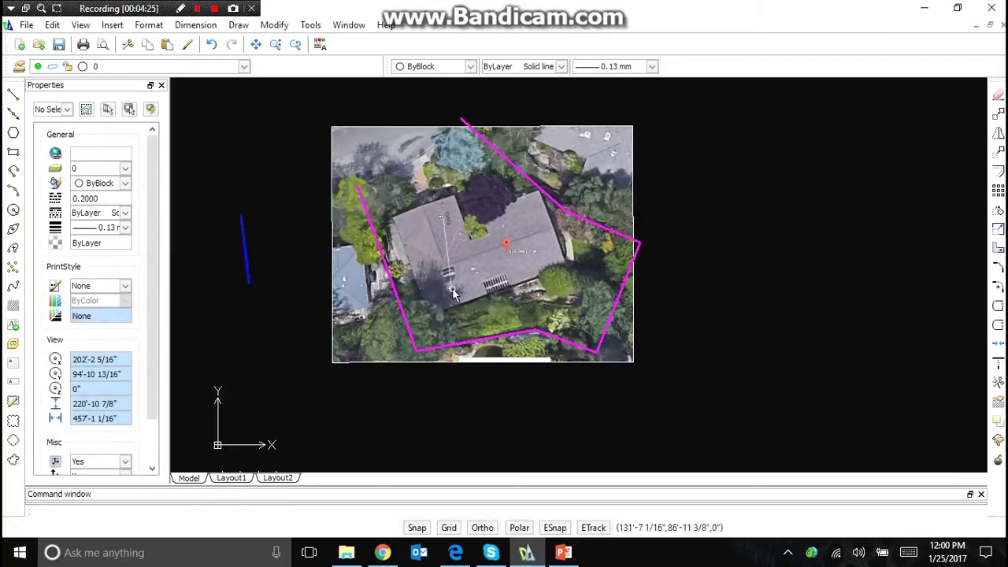
Step: Start a new line and turn entity snapping back on to catch the outline's open endpoints
key(Return)
click(555, 528)
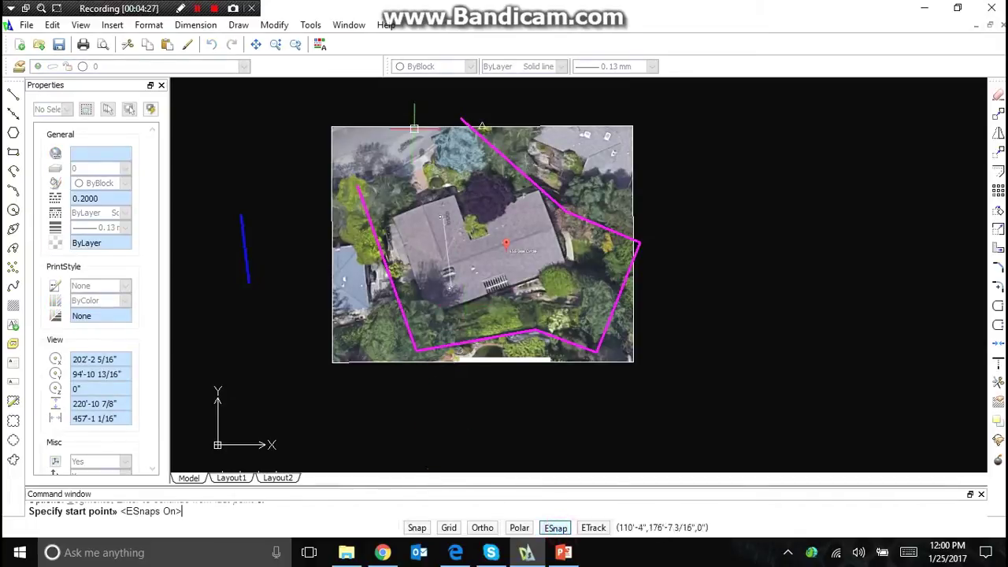
Step: Try closing the street side of the property line with a straight segment between the two open endpoints, and delete it
click(461, 118)
click(358, 187)
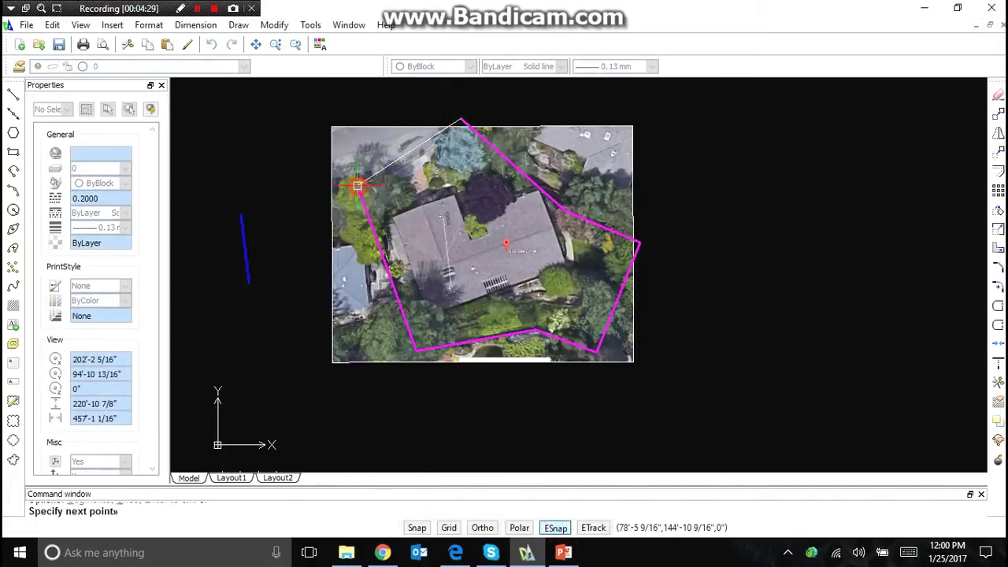
key(Return)
click(418, 155)
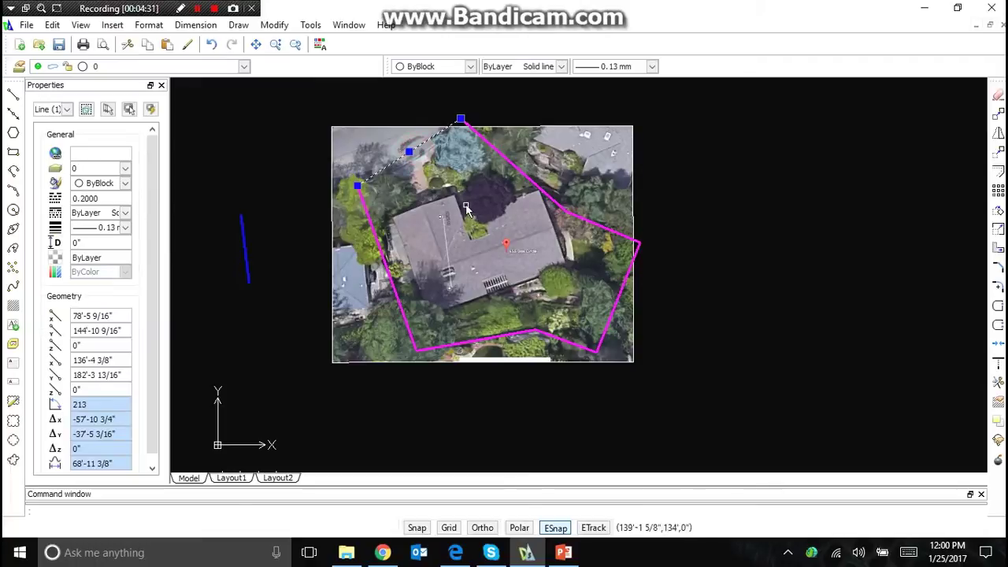
key(Delete)
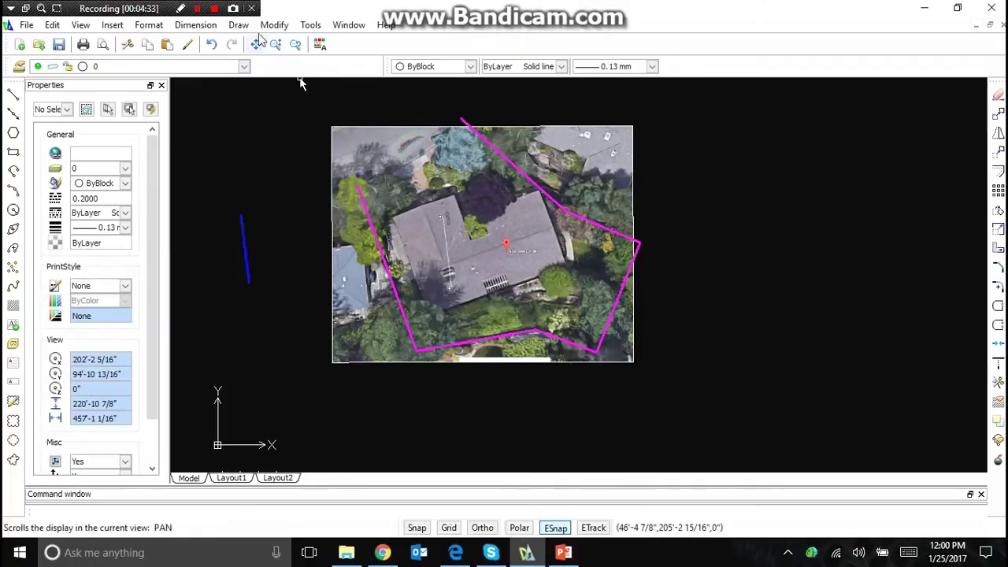
Step: Close the street side with a three-point arc between the two open property-line endpoints, passing through the curb at the driveway
click(239, 25)
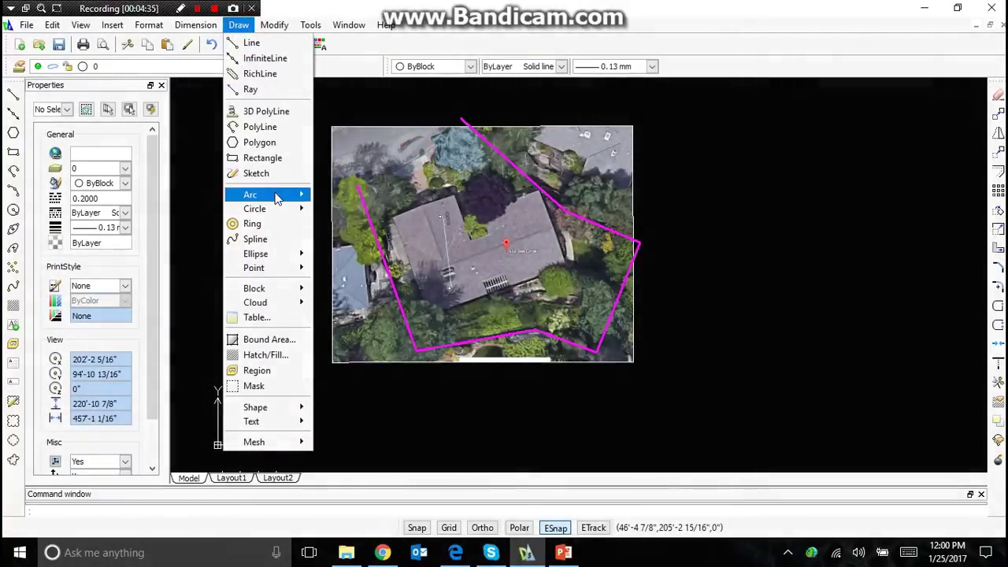
mouse_move(279, 195)
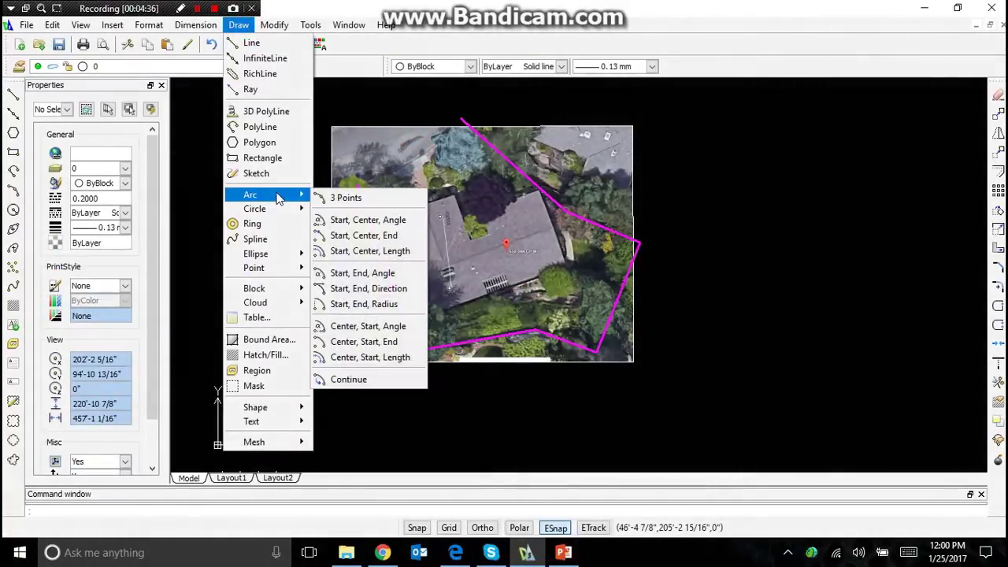
click(349, 198)
click(356, 186)
scroll(403, 155, up, 3)
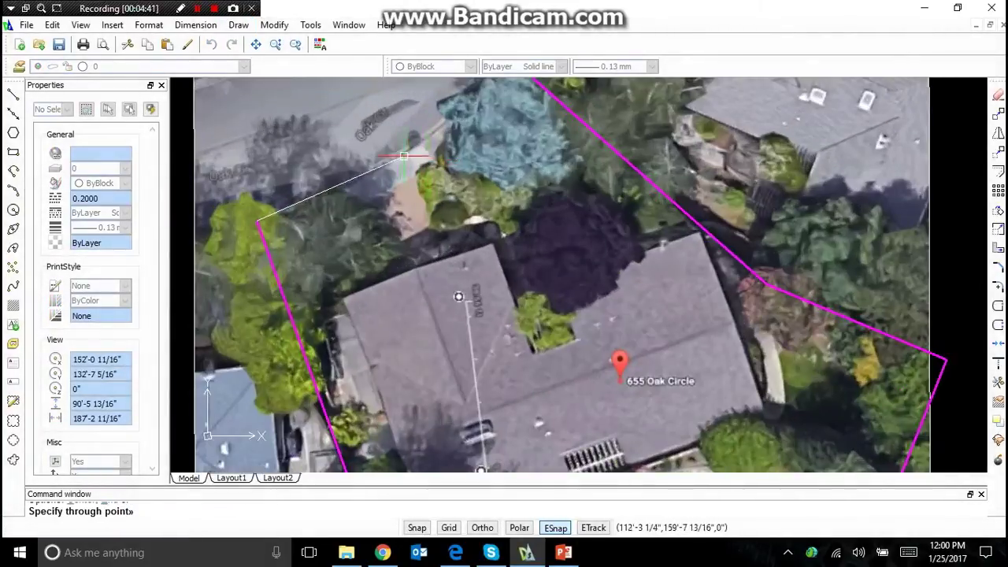
click(399, 158)
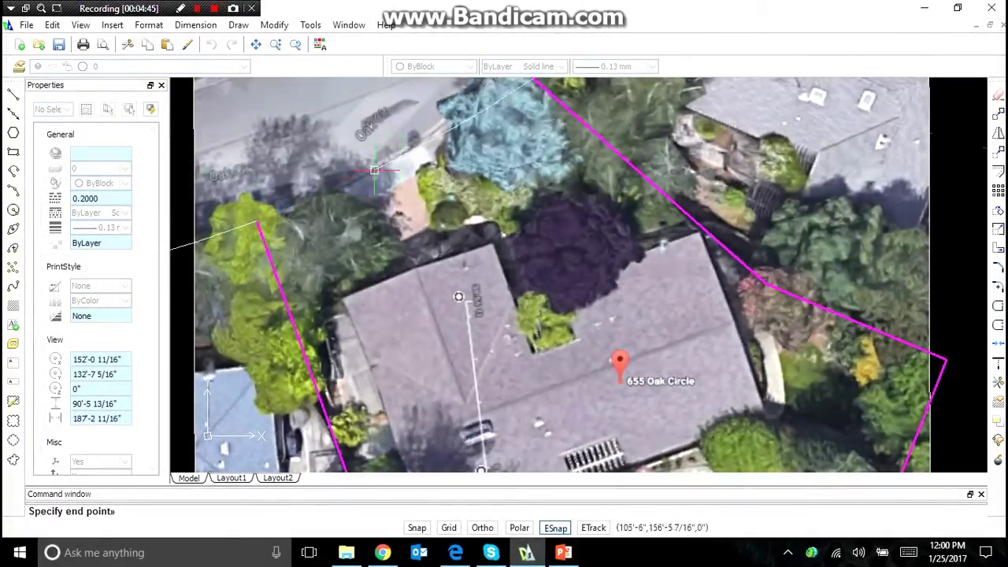
scroll(394, 165, down, 3)
scroll(442, 115, up, 3)
click(473, 108)
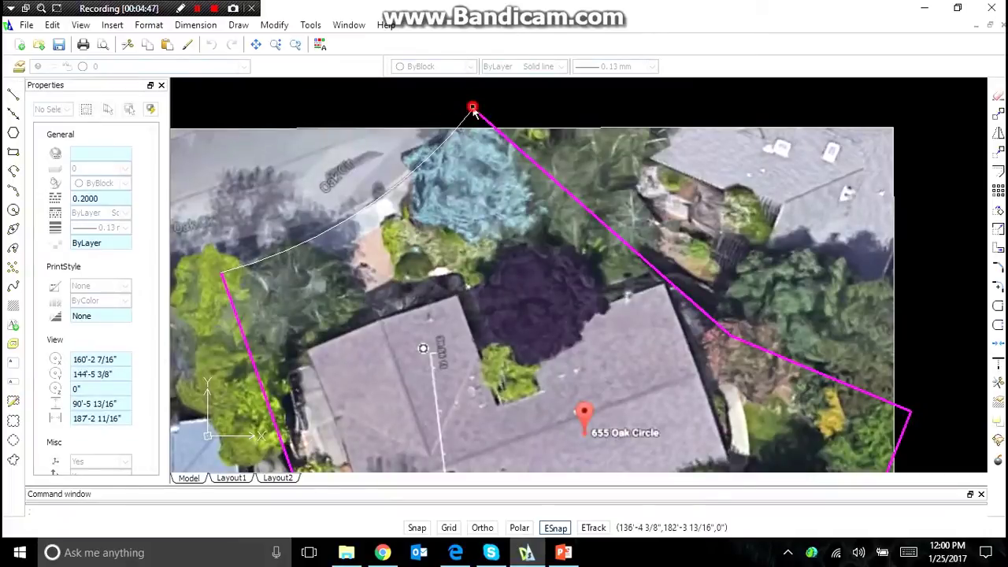
Step: Color the street-side arc magenta and set its lineweight to 0.35 mm
scroll(473, 109, down, 2)
click(434, 149)
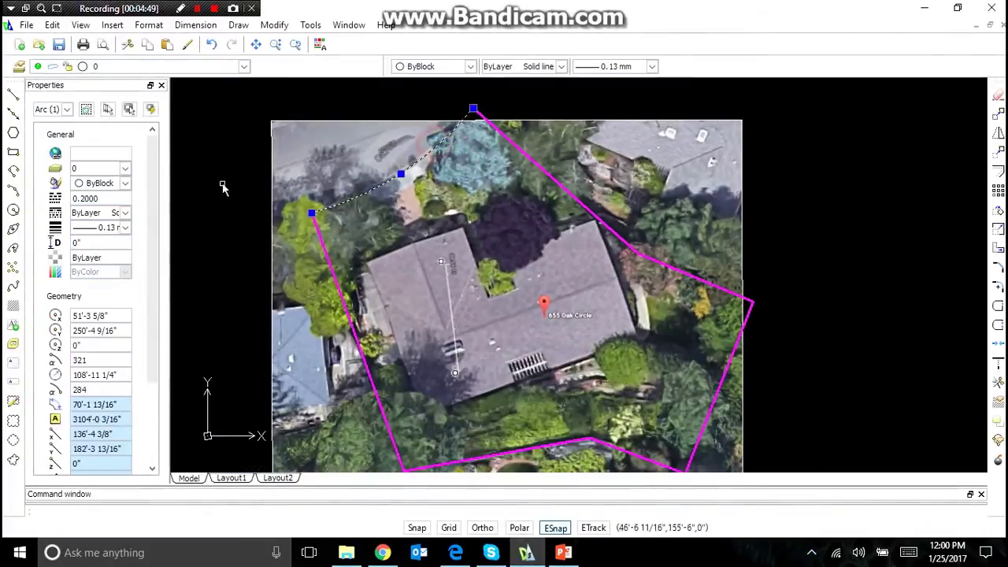
click(125, 182)
click(116, 252)
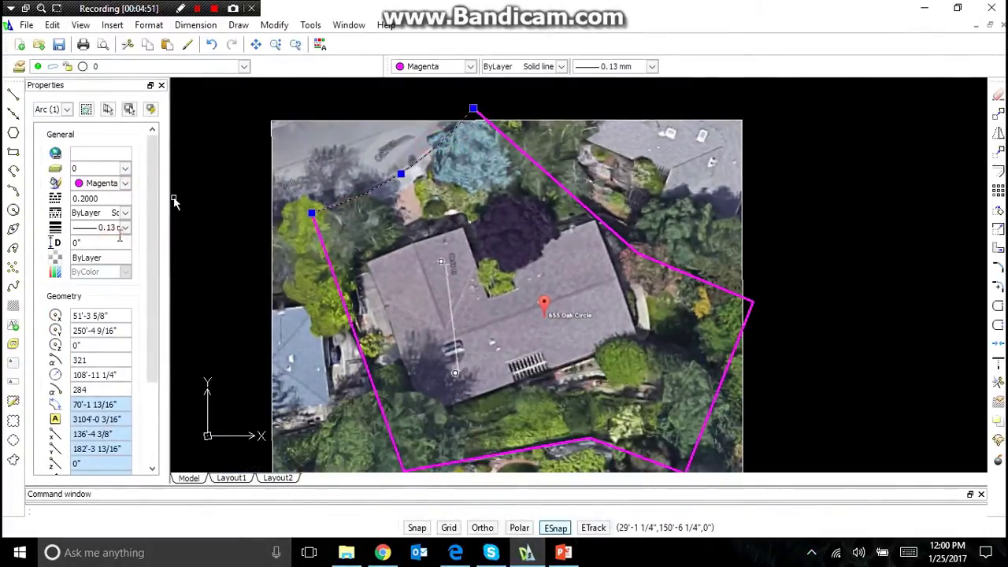
click(124, 228)
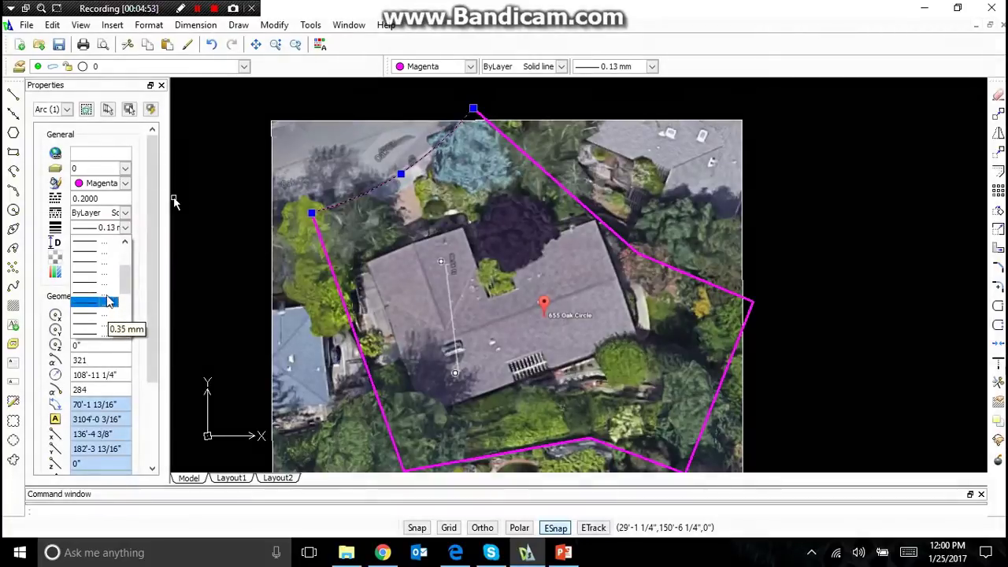
click(111, 302)
key(Escape)
Step: Check the site plan sequence on the PowerPoint slide "Lesson 3: Drafting the Home" and return to the DraftSight drawing
scroll(485, 217, down, 3)
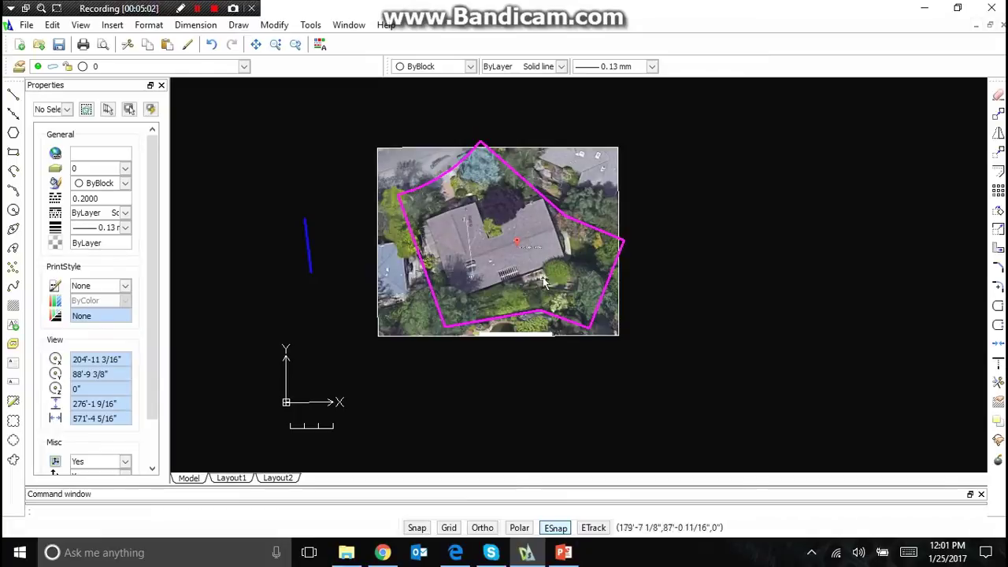
click(564, 552)
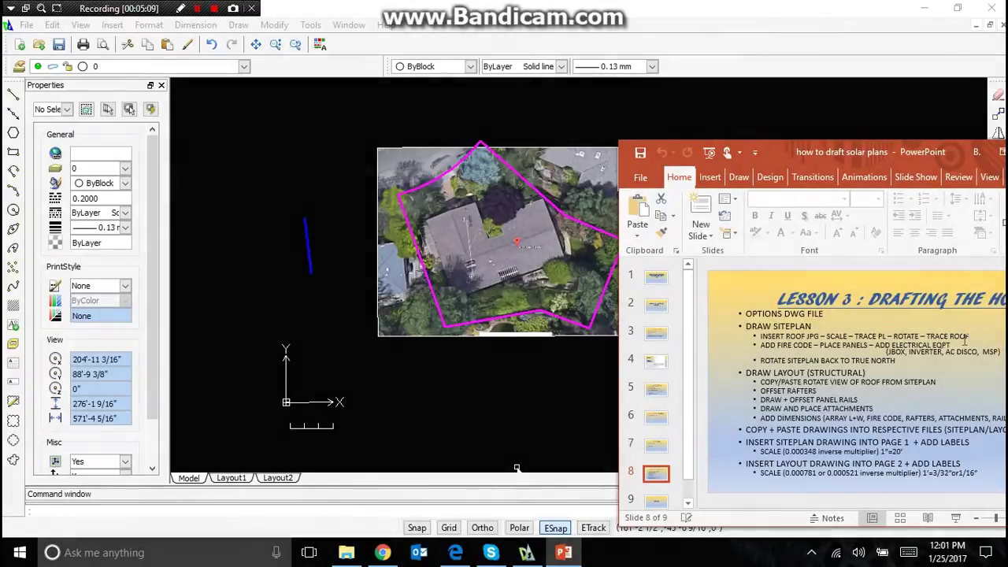
click(379, 134)
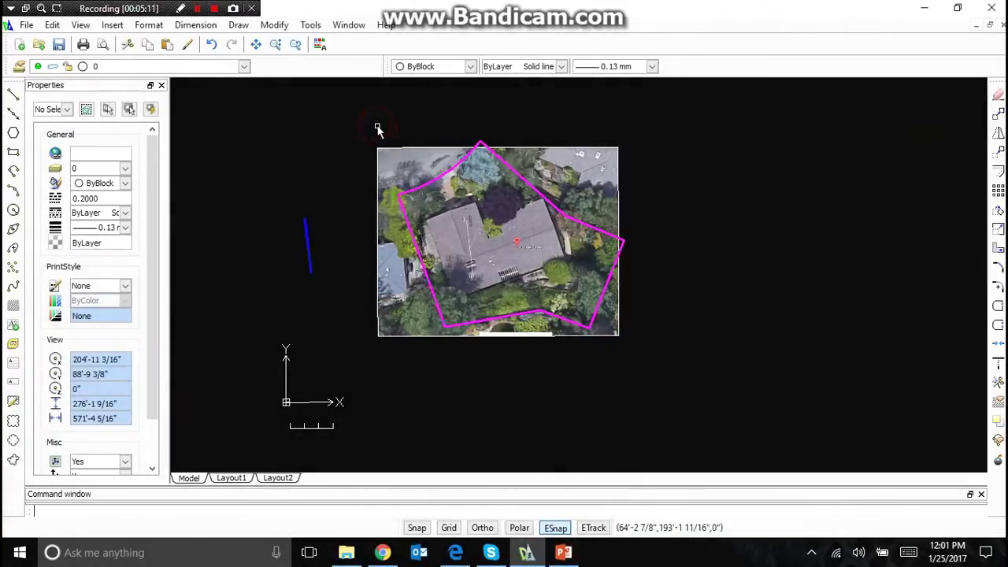
Step: Copy the roof image together with its property line and paste the duplicate beside the original
scroll(306, 244, down, 3)
click(501, 299)
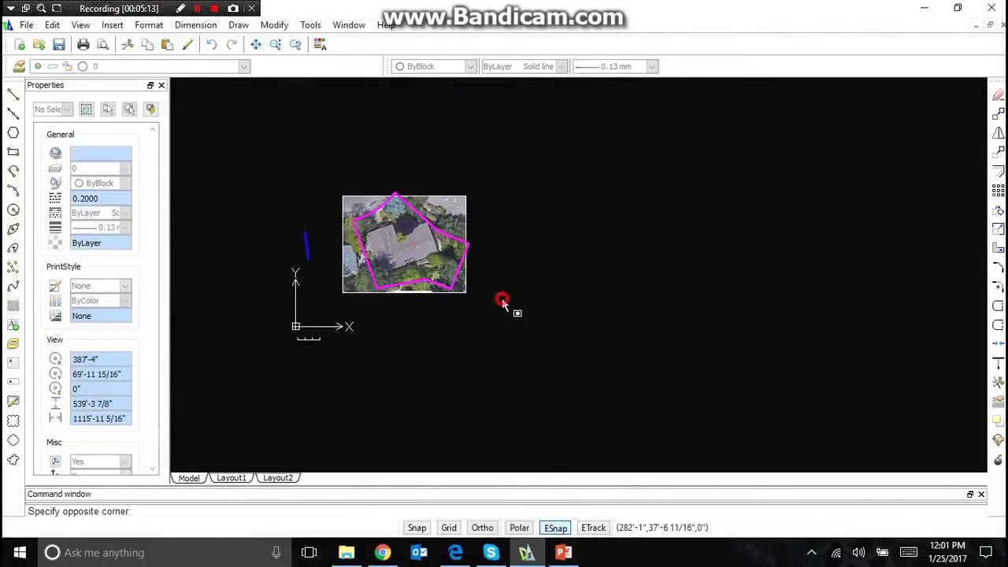
click(338, 169)
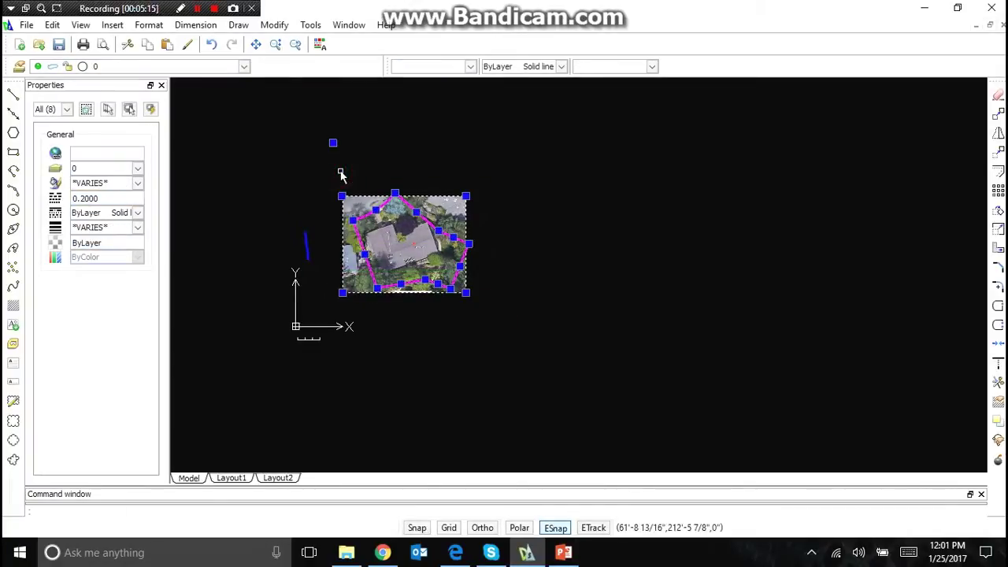
key(ctrl+c)
key(ctrl+v)
click(533, 295)
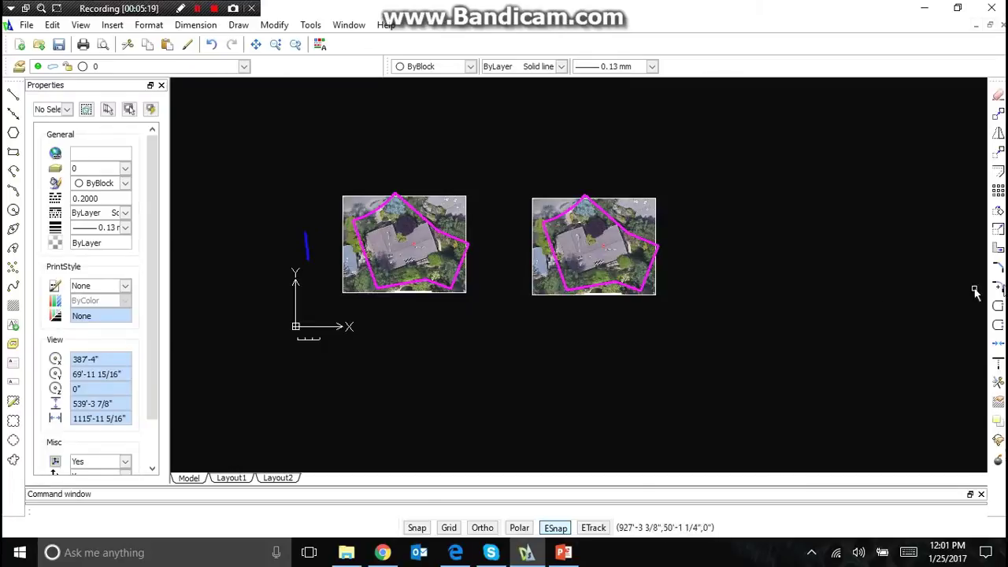
scroll(225, 303, down, 3)
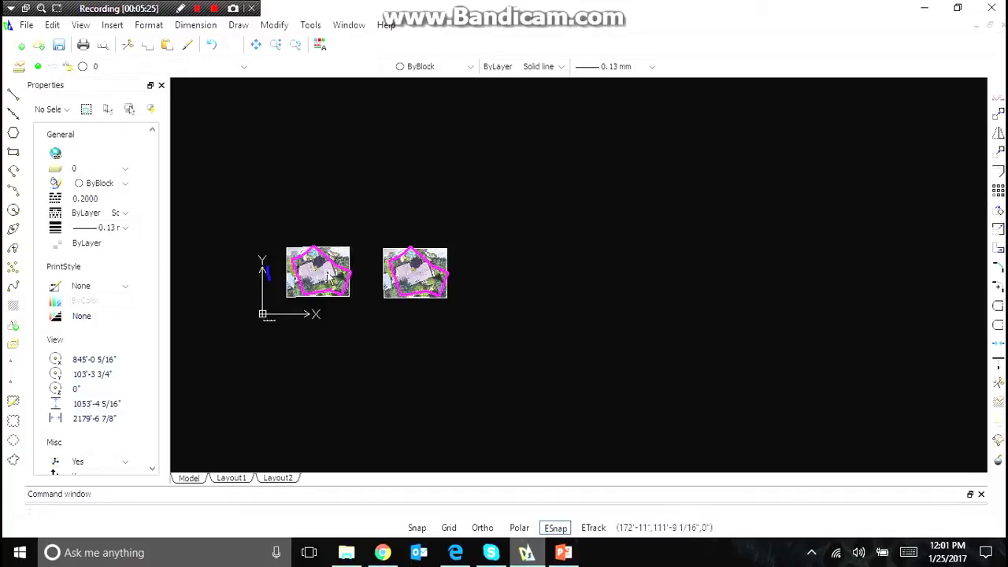
scroll(398, 272, up, 3)
scroll(398, 272, down, 3)
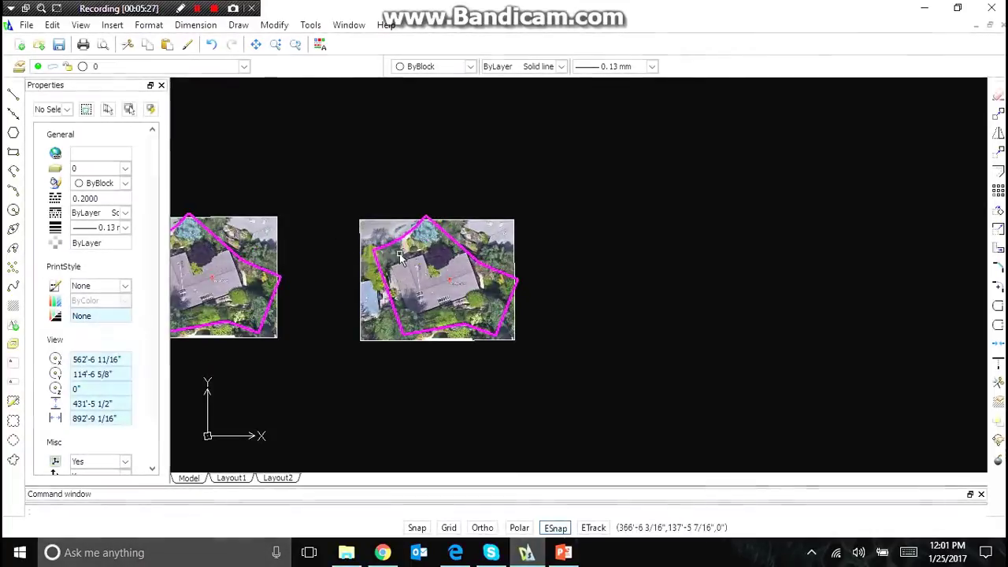
scroll(503, 238, up, 2)
click(579, 324)
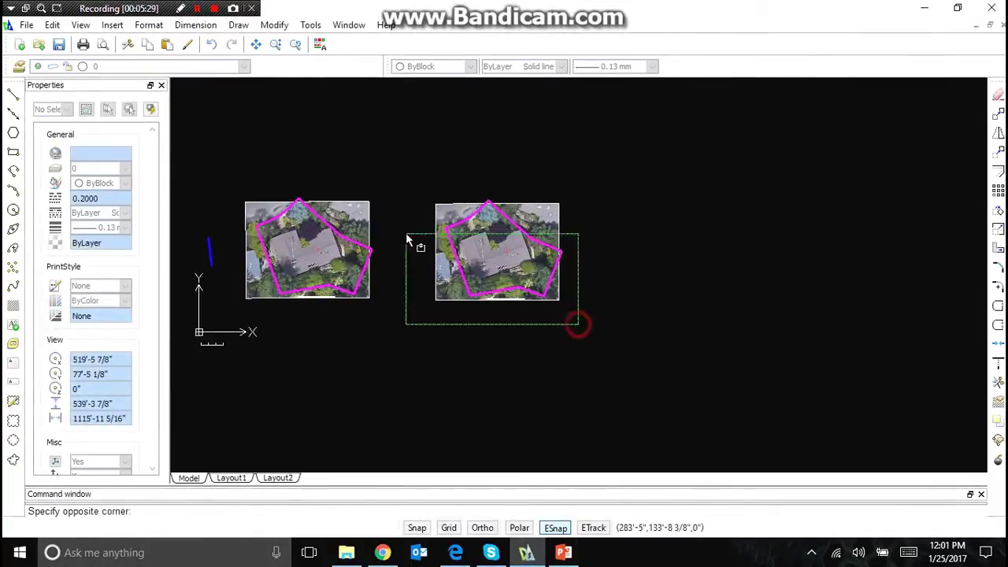
key(Escape)
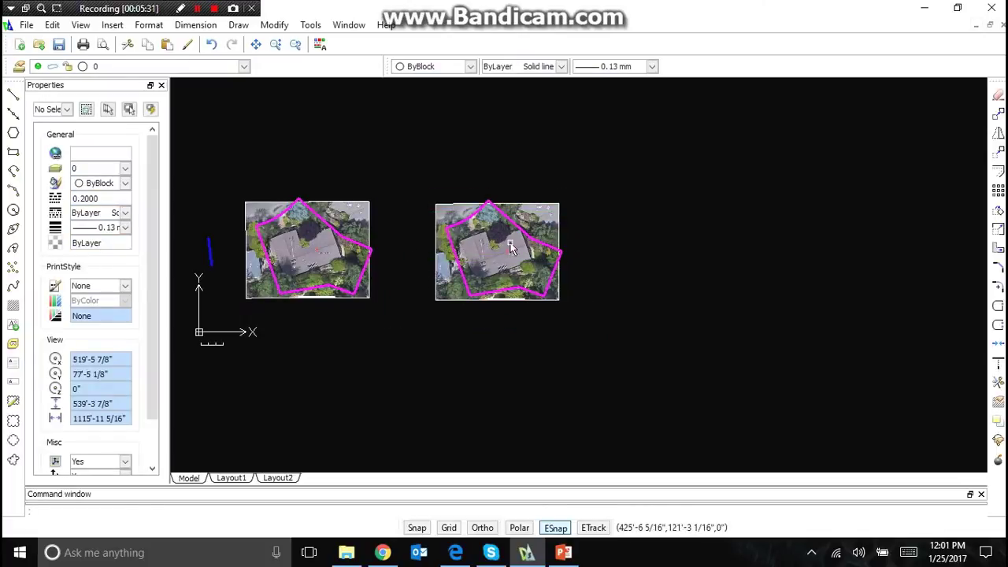
Step: Draw a line about 86' long along the main roof ridge of the copied image, extending past both ends of the house
scroll(505, 246, up, 3)
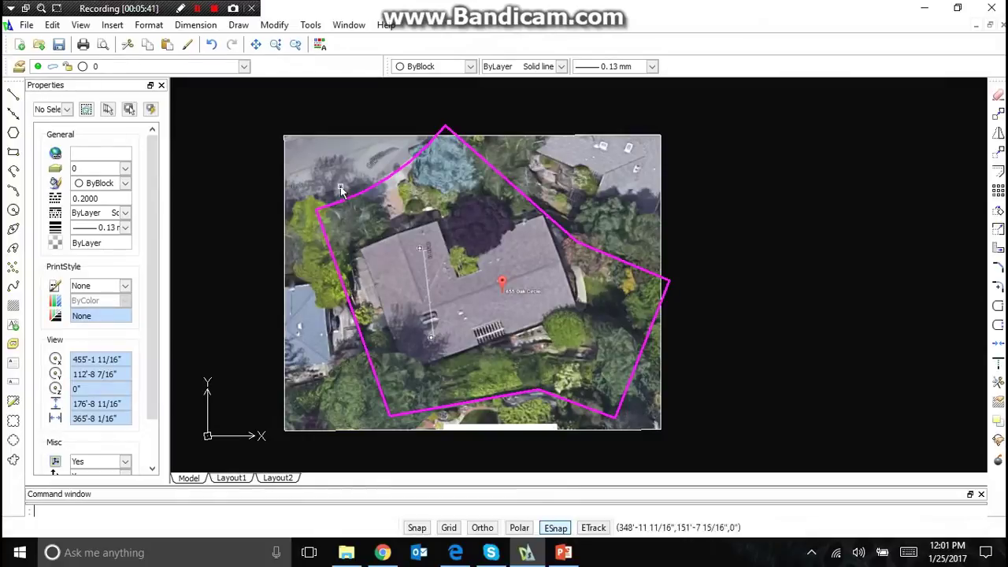
scroll(279, 132, down, 3)
scroll(353, 217, up, 5)
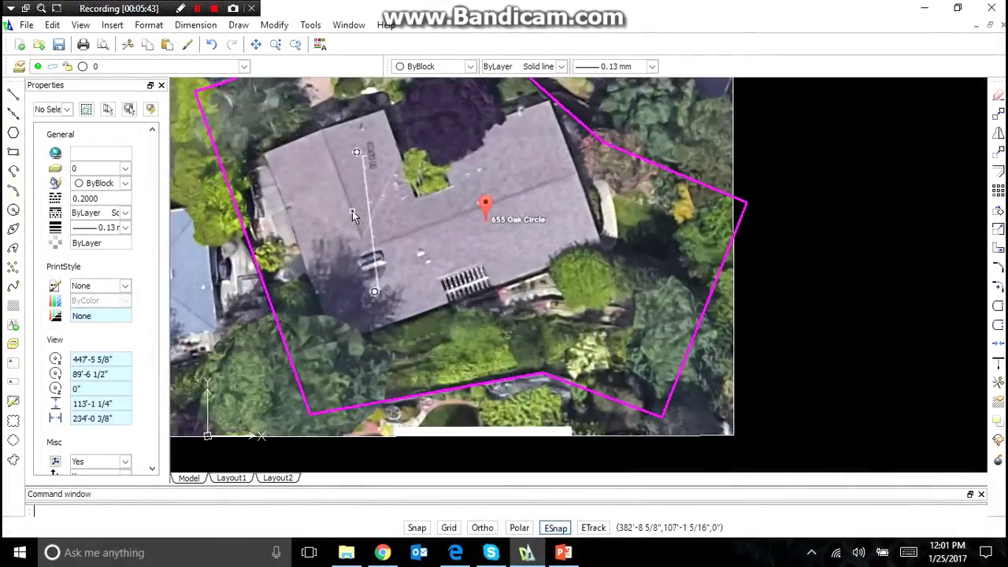
key(Return)
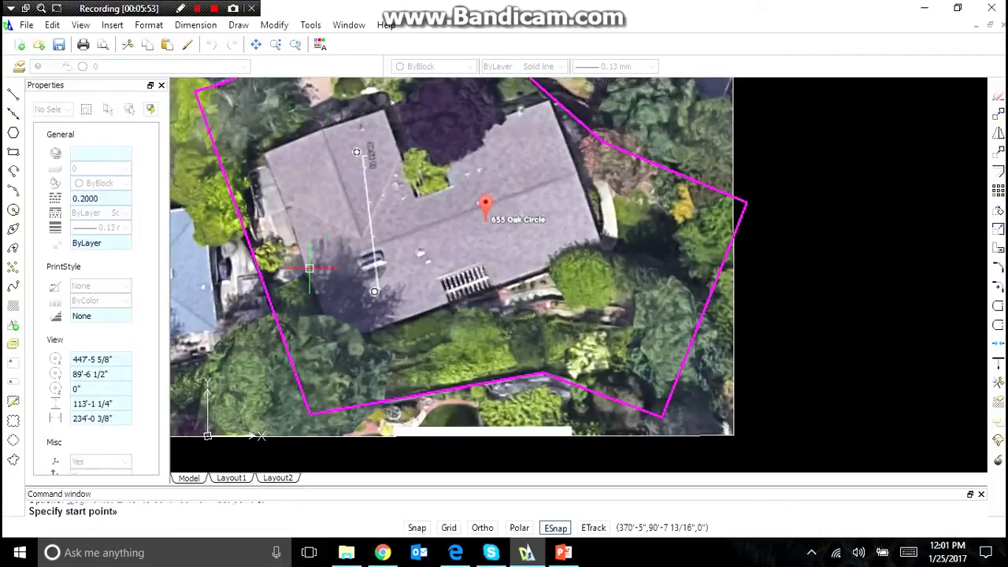
click(310, 270)
scroll(592, 170, up, 3)
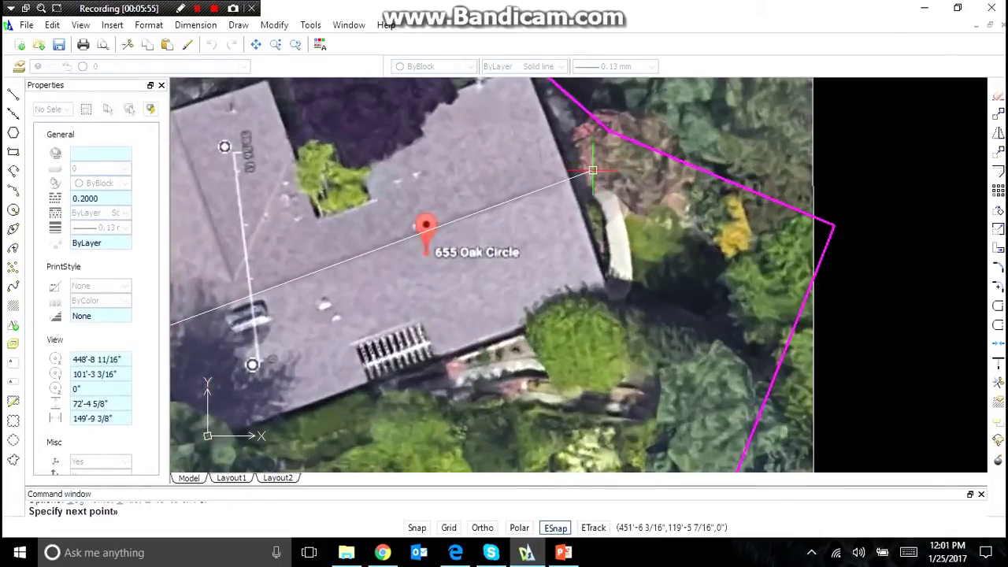
click(592, 170)
key(Return)
Step: Color the main roof ridge line red and set its lineweight to 0.30 mm
click(584, 174)
scroll(584, 174, down, 3)
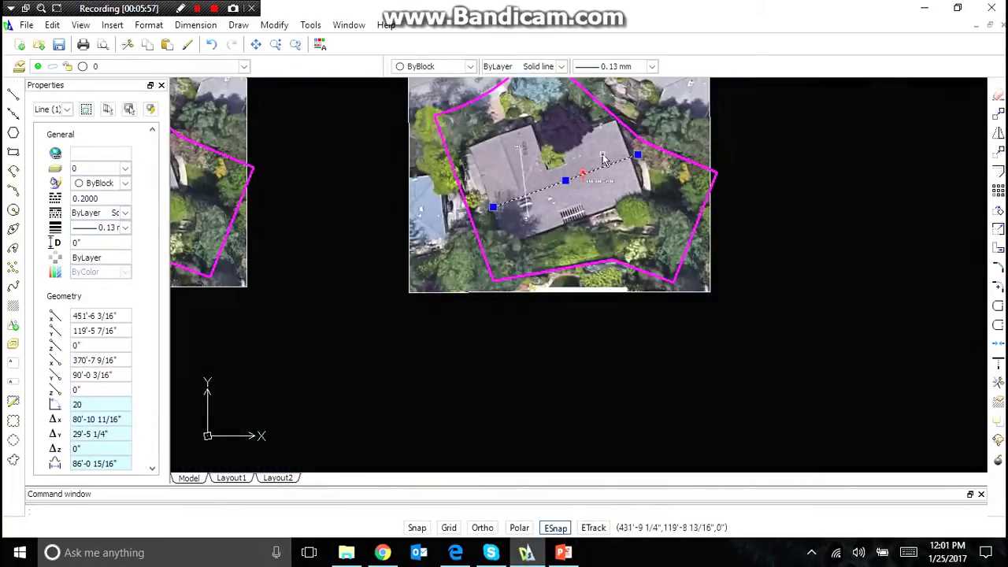
click(101, 183)
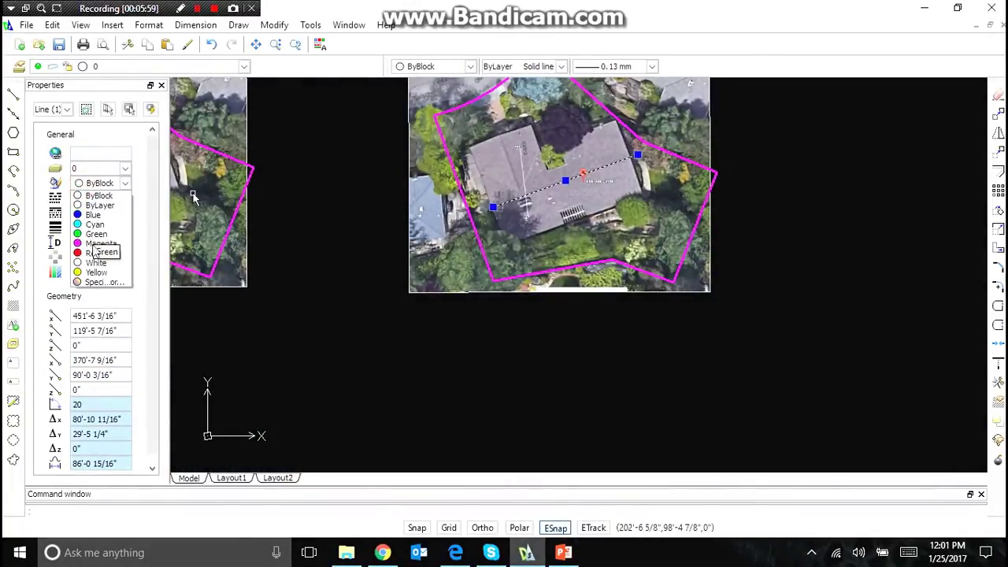
click(92, 250)
click(102, 227)
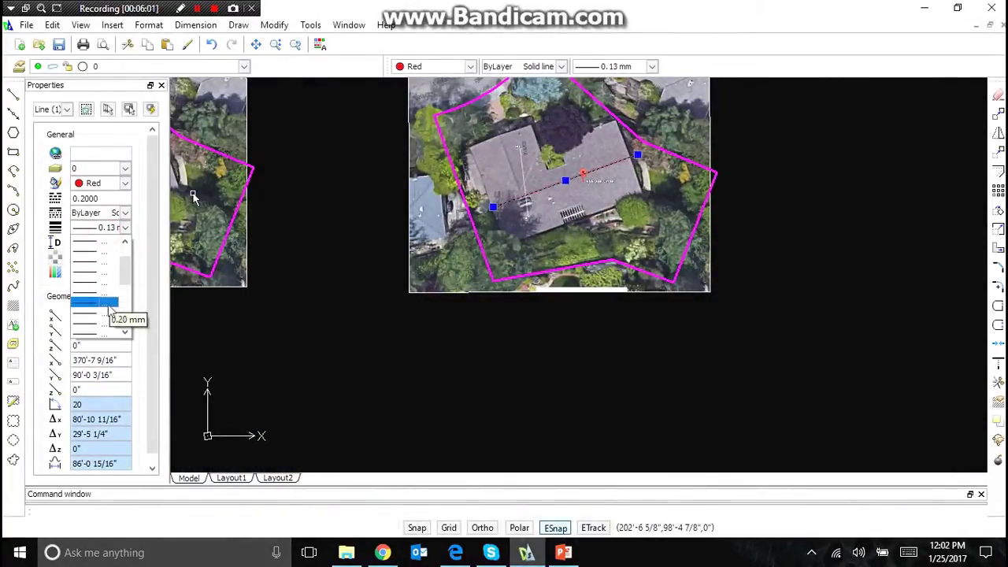
click(111, 326)
key(Escape)
scroll(603, 148, up, 2)
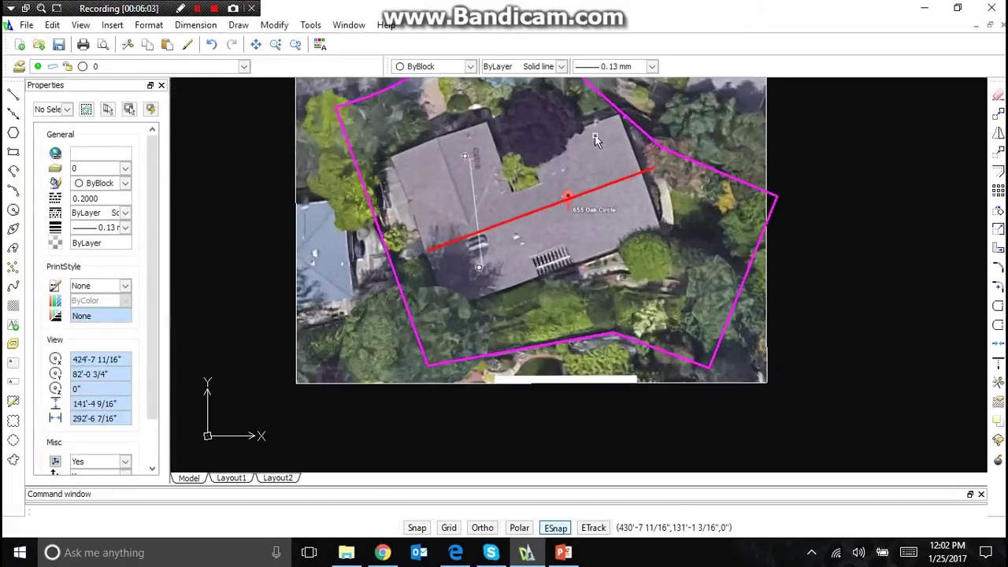
Step: Rotate the copied roof image, its property line and the red ridge line about the ridge line's midpoint until the ridge runs horizontally
scroll(573, 169, down, 5)
click(661, 269)
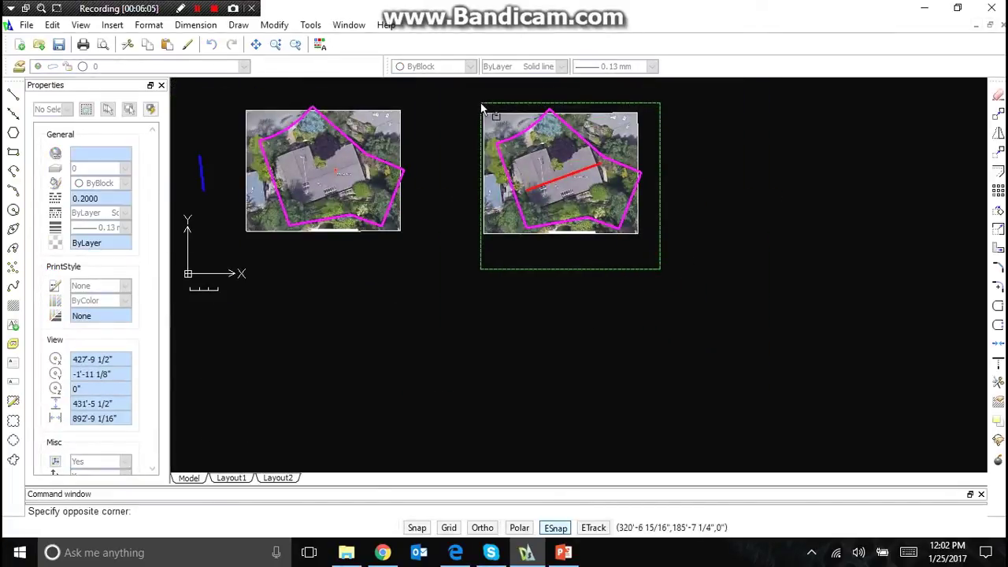
click(478, 106)
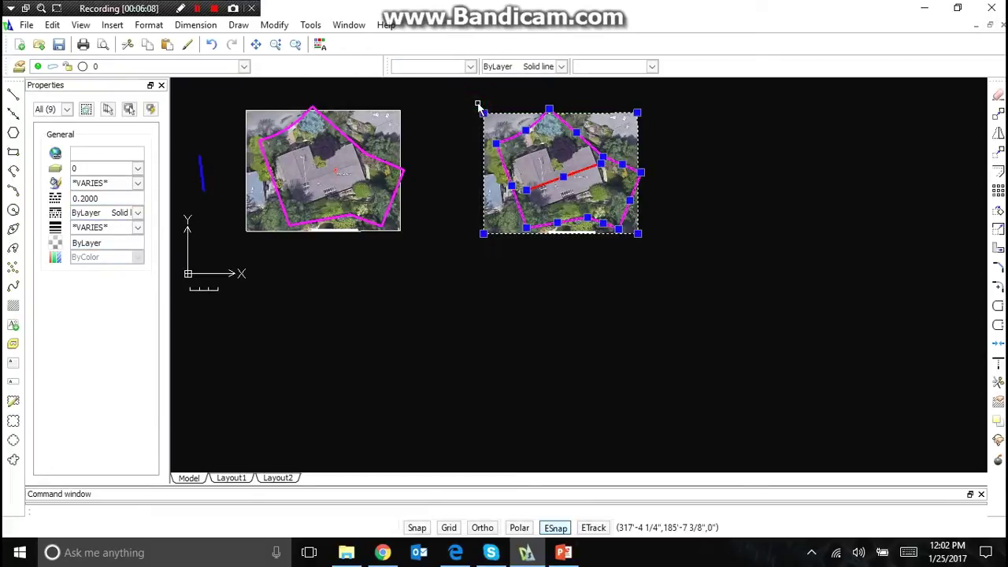
right_click(578, 194)
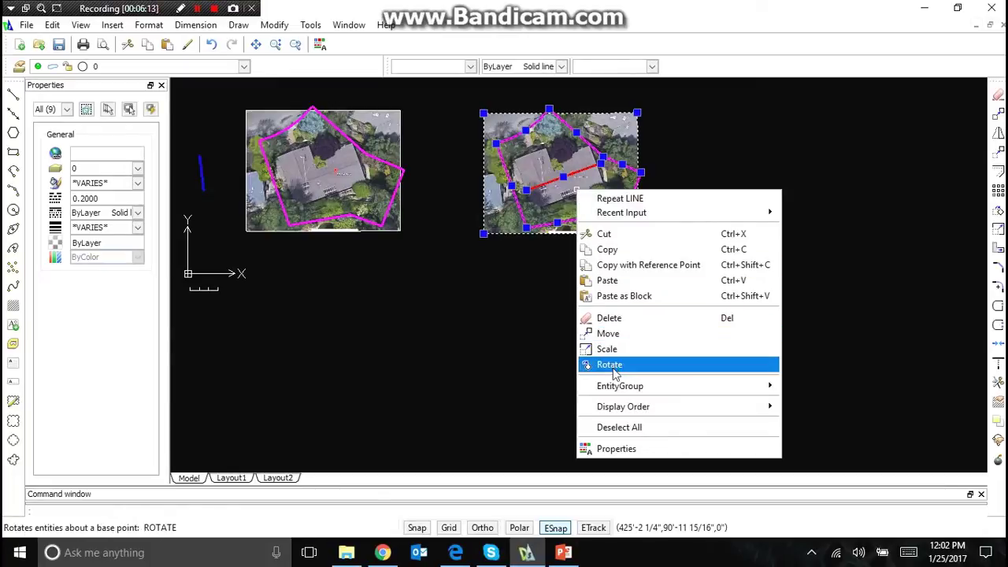
click(612, 365)
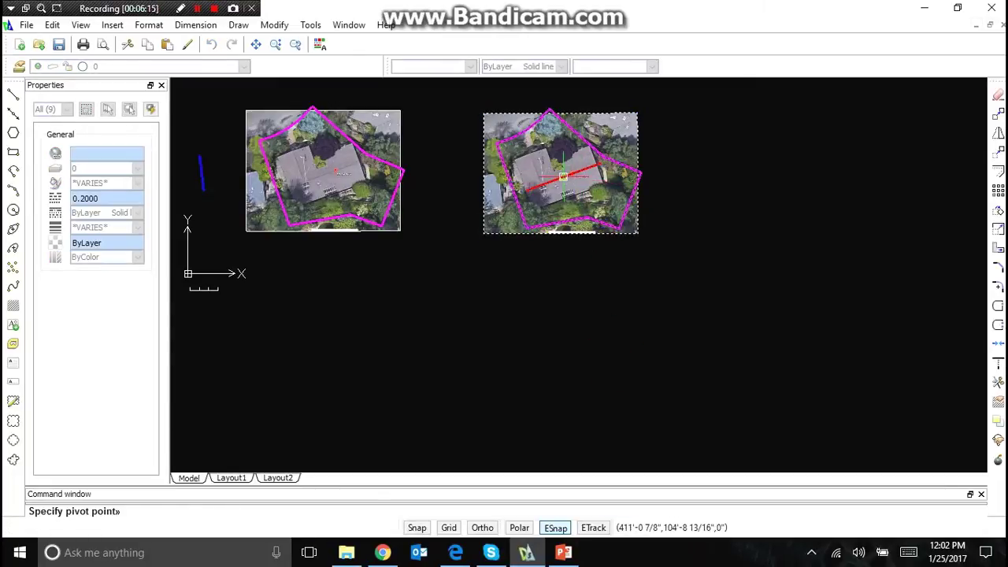
click(563, 176)
scroll(567, 177, up, 4)
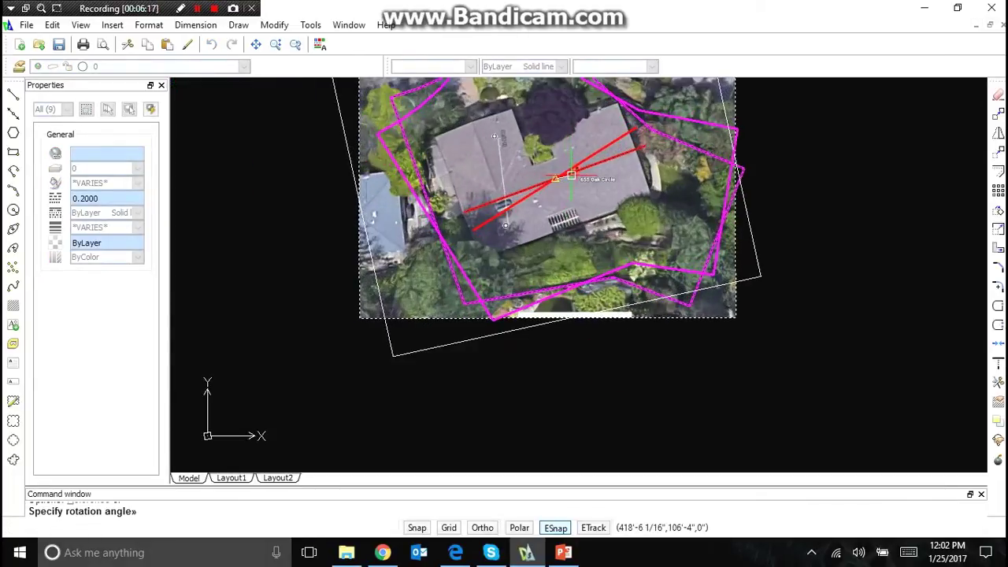
scroll(542, 139, up, 5)
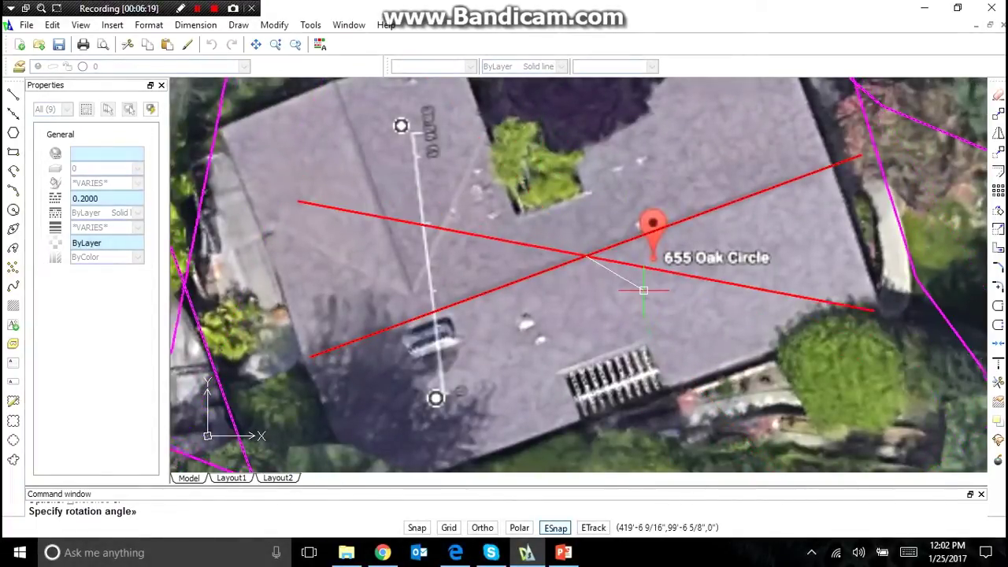
scroll(644, 290, up, 4)
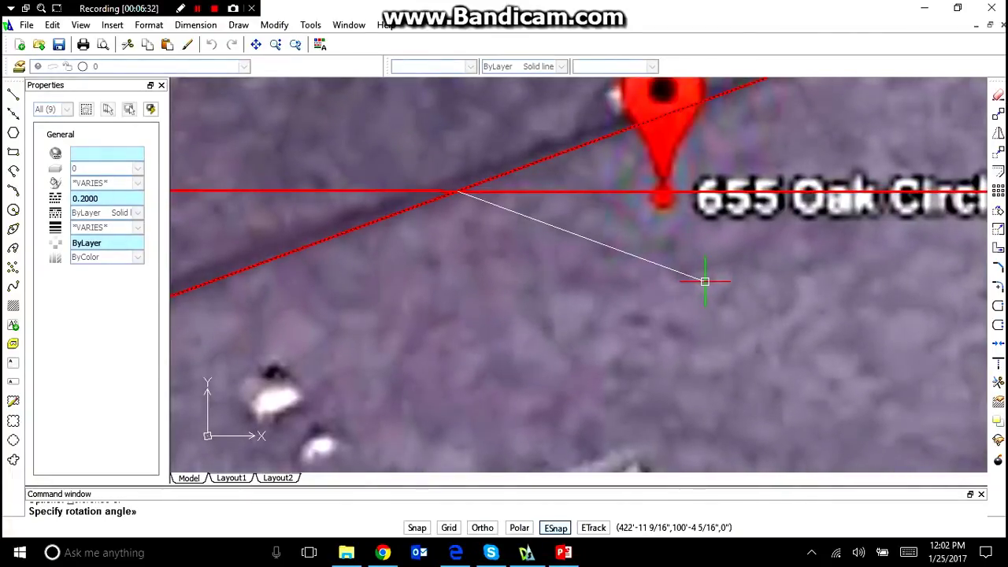
click(705, 281)
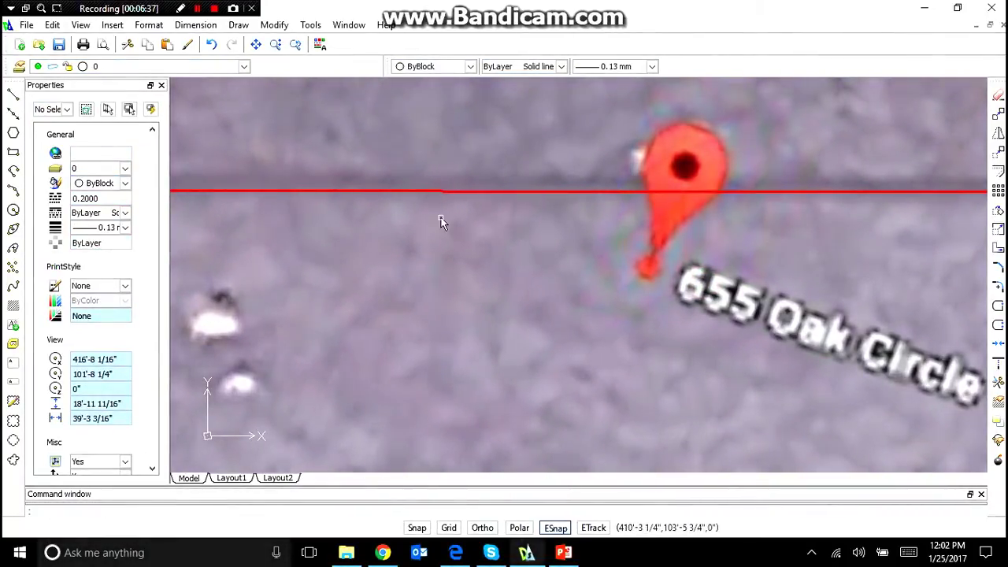
Step: Delete the red ridge line from the rotated image
scroll(516, 236, down, 3)
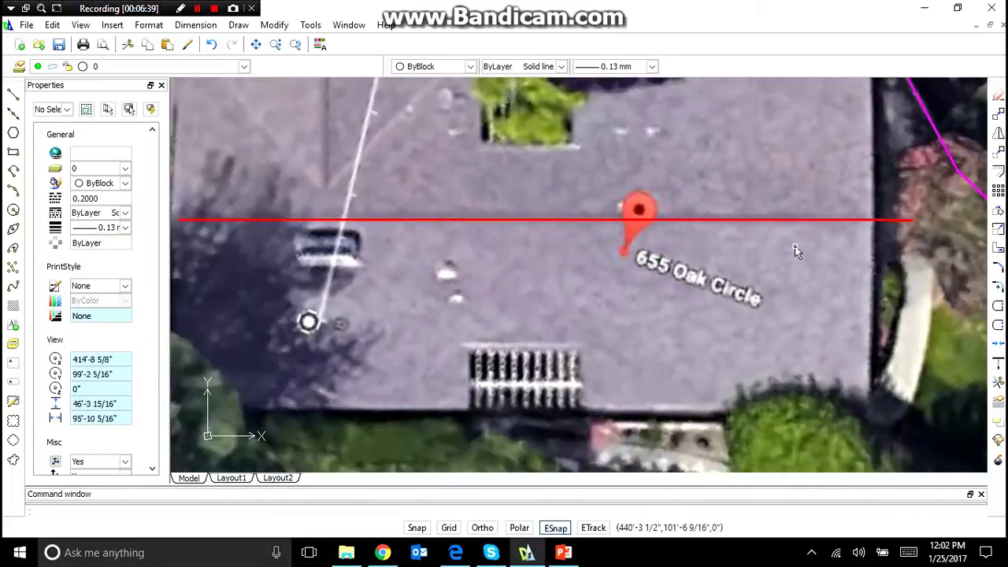
scroll(795, 246, down, 1)
click(626, 226)
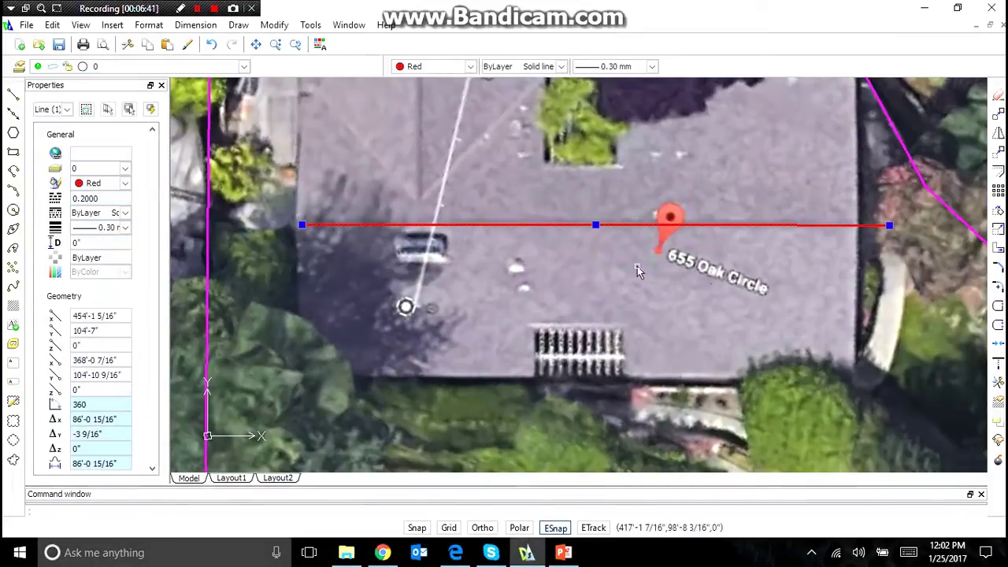
key(Delete)
scroll(647, 315, down, 4)
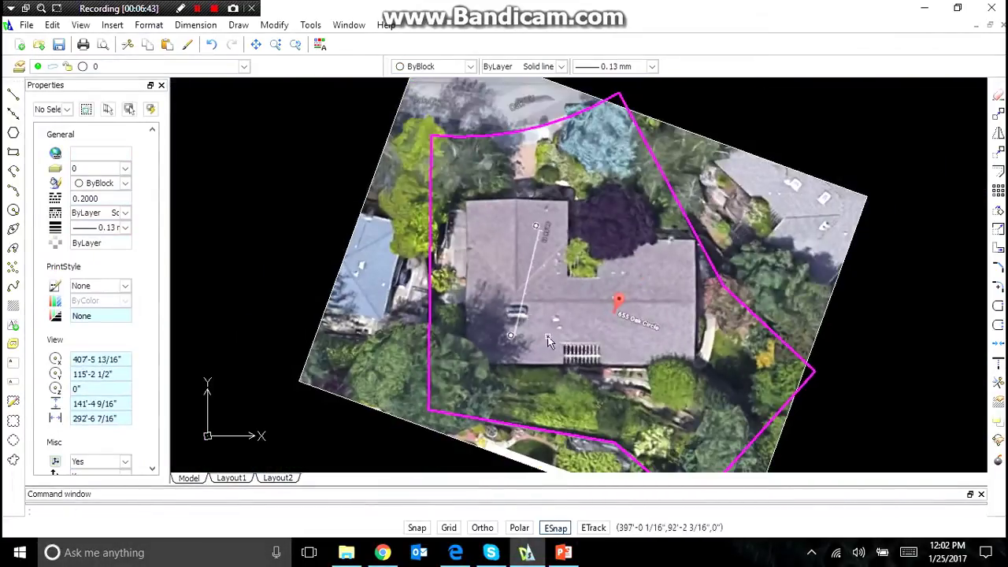
Step: With Ortho on, trace the roof's west edge from the street-side corner to the rear corner and continue along the rear edge
scroll(508, 306, up, 1)
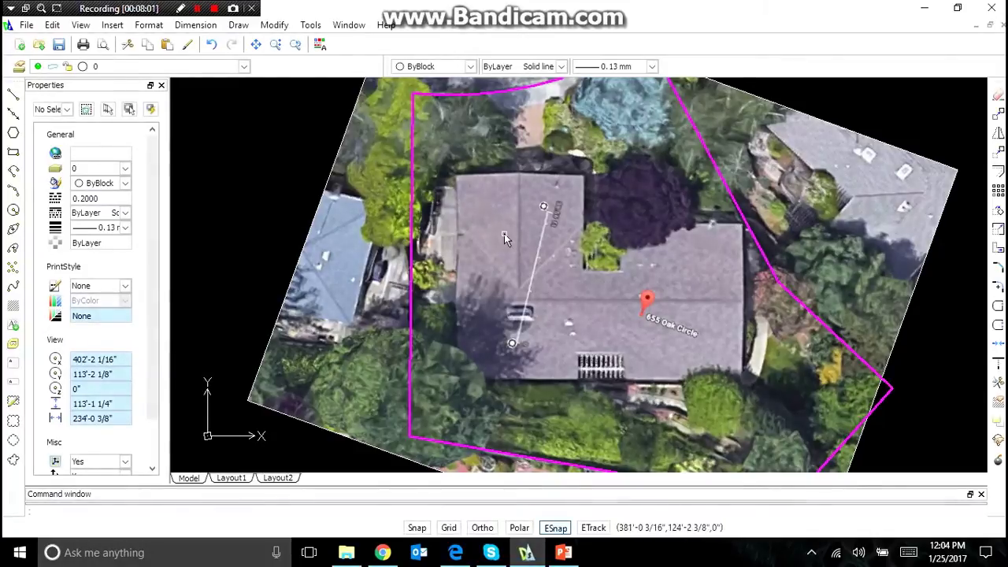
scroll(461, 252, down, 2)
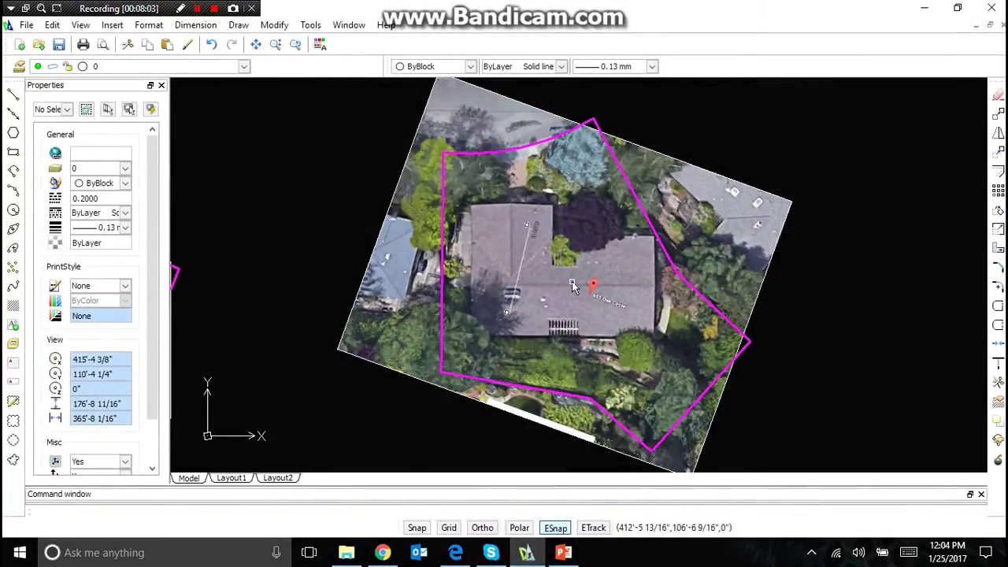
text(l)
key(Return)
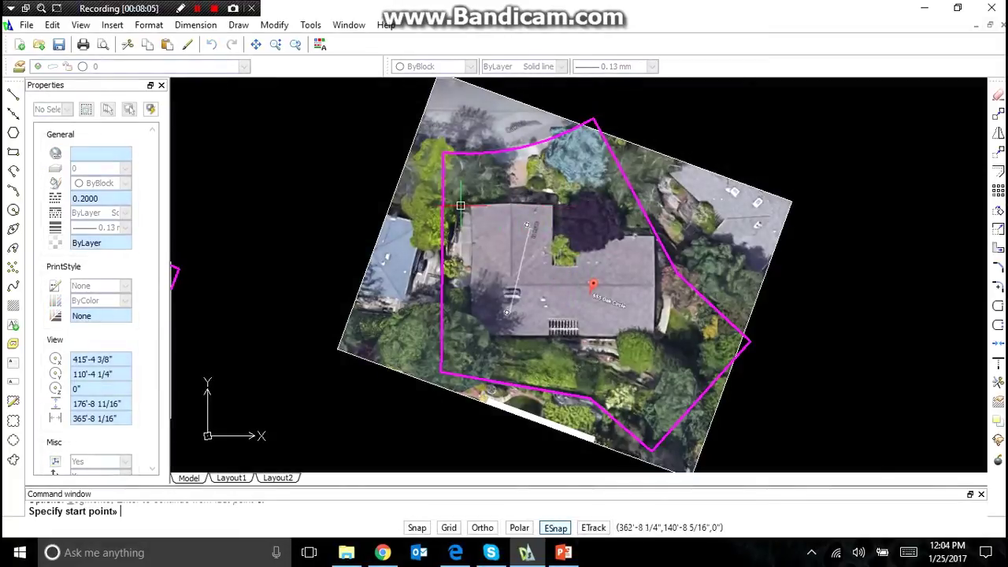
scroll(460, 205, up, 4)
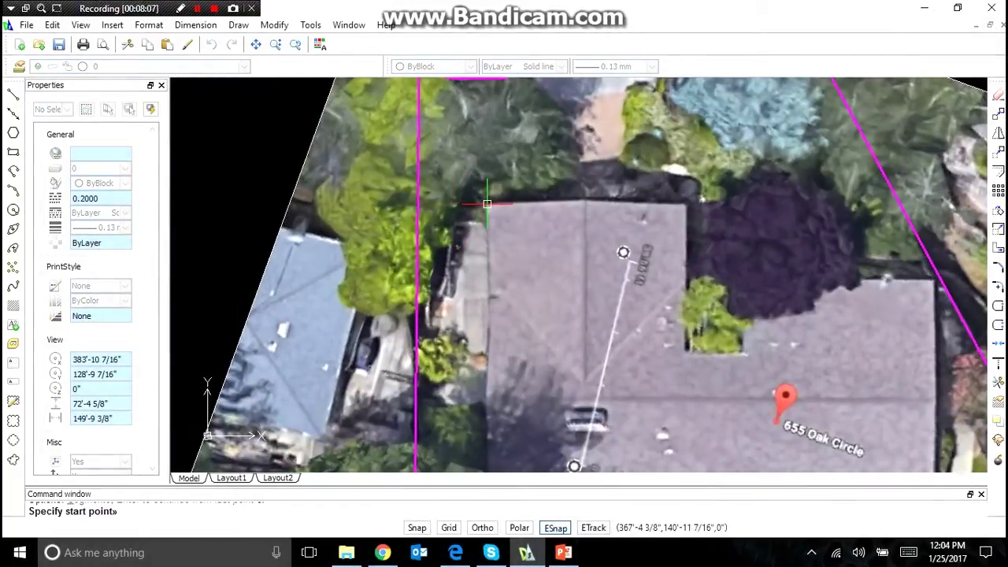
click(487, 204)
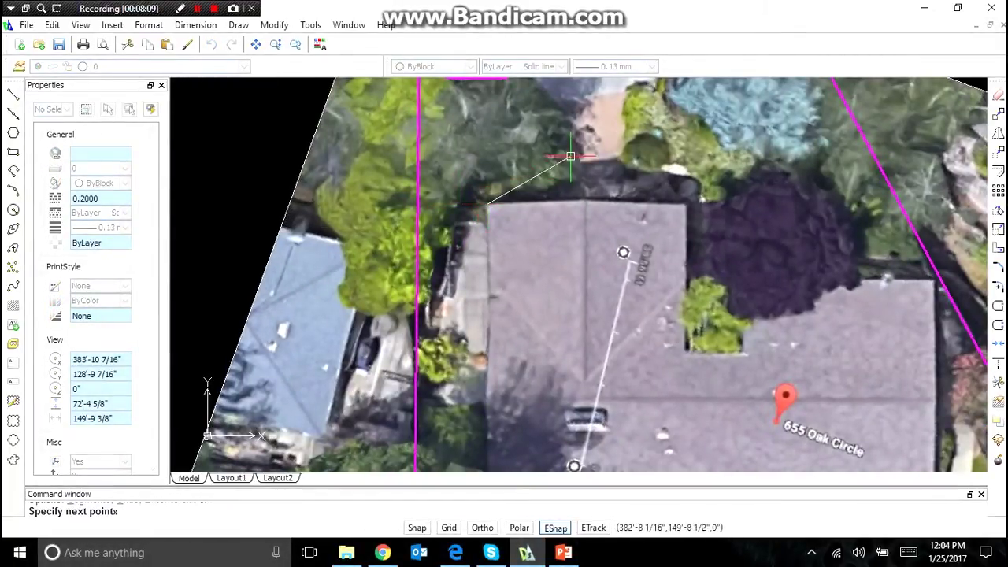
key(F8)
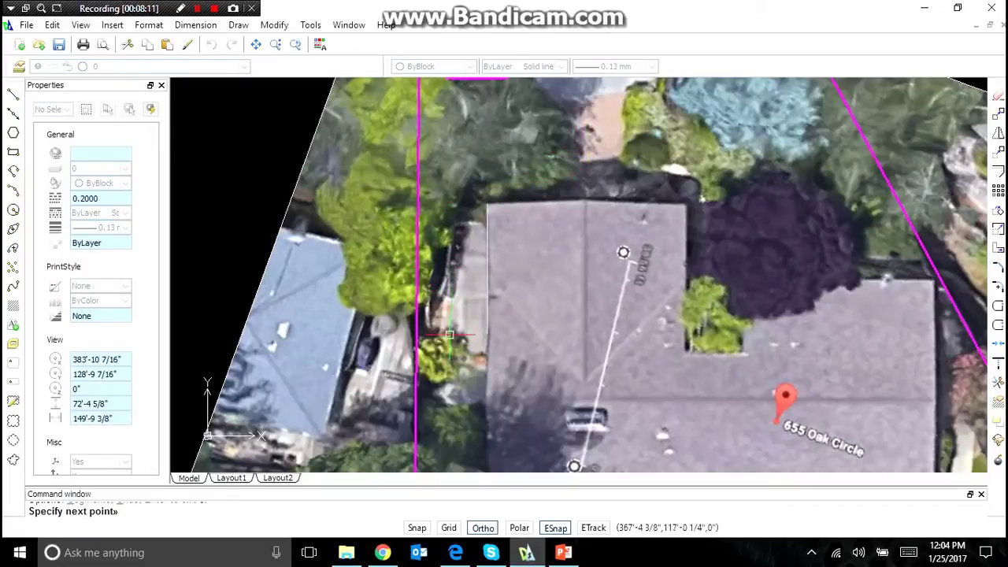
scroll(493, 236, down, 3)
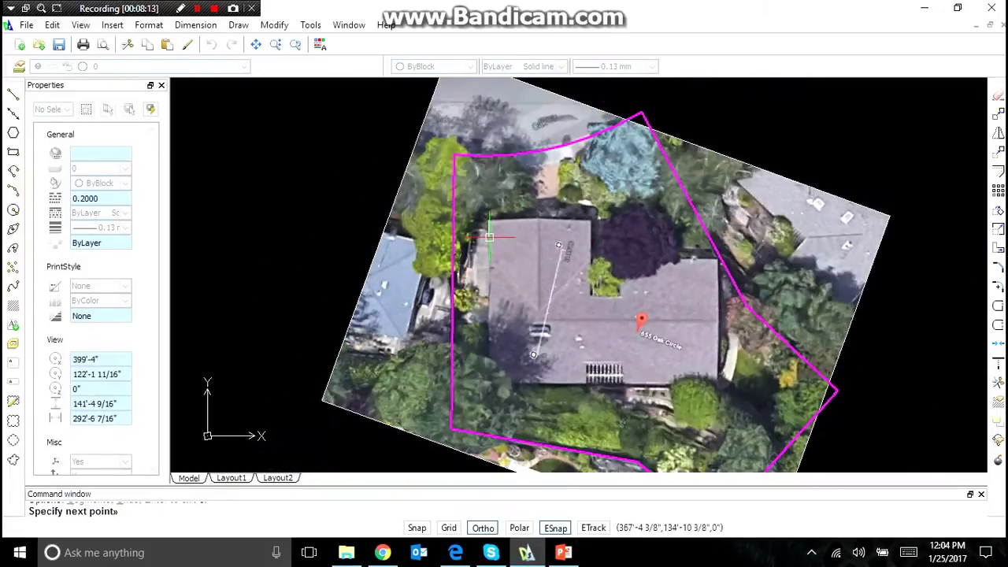
scroll(501, 315, up, 2)
scroll(500, 376, up, 3)
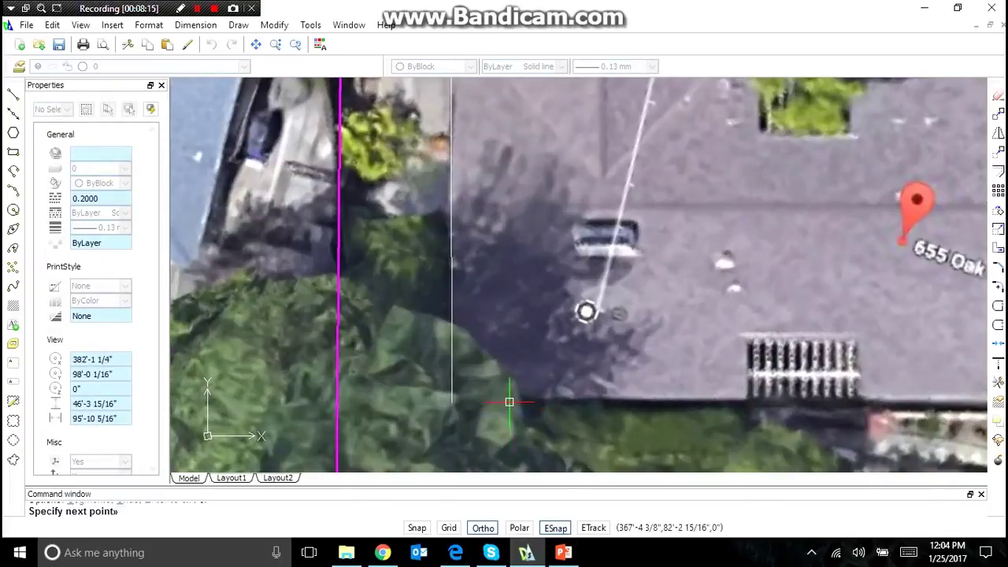
scroll(509, 399, down, 3)
scroll(608, 387, up, 4)
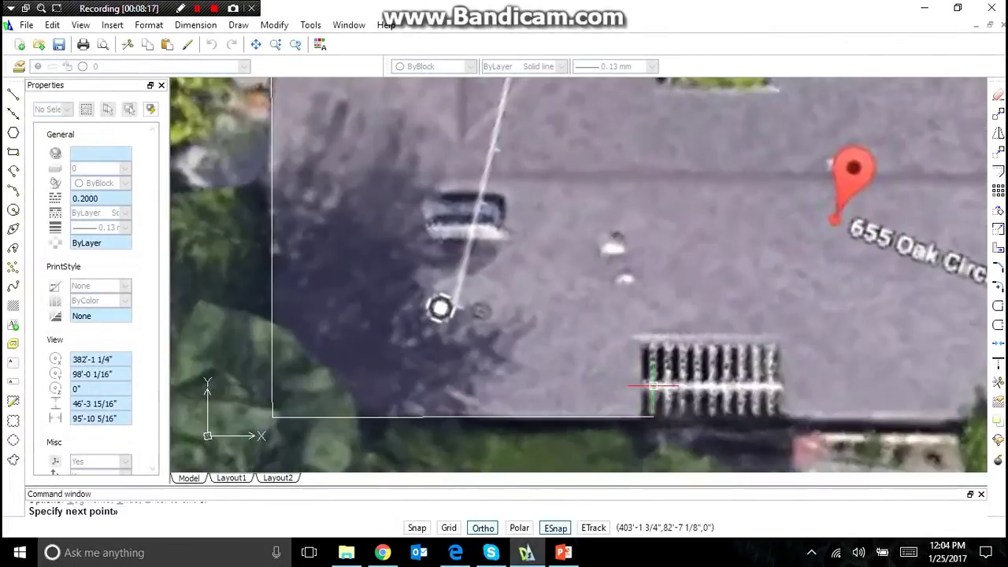
Step: Trace the rectangular notch around the slatted opening in the roof's rear edge
click(643, 342)
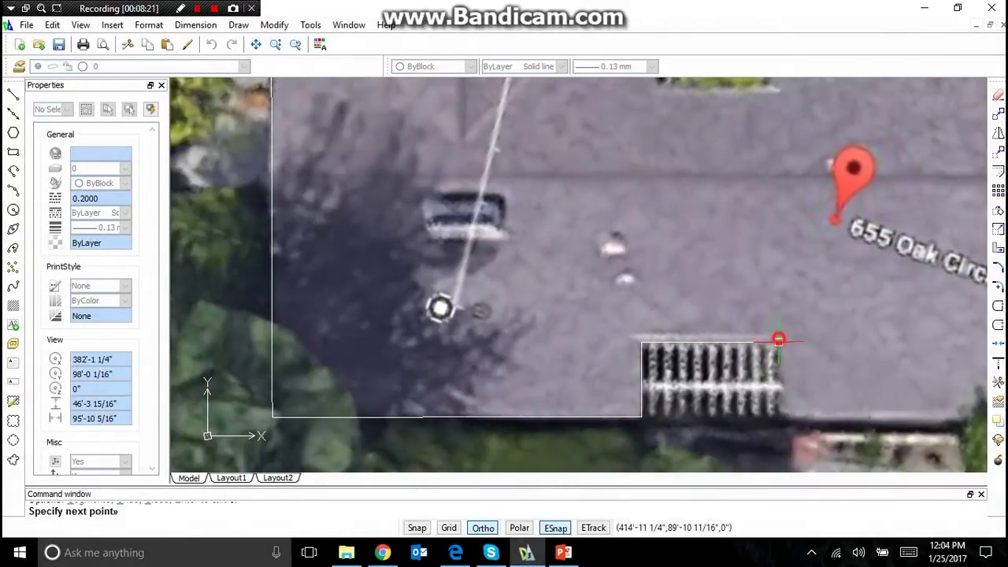
click(778, 340)
click(783, 415)
Step: Continue the roof outline along the rear edge to the southeast corner and up the east edge to the northeast corner
scroll(780, 411, down, 3)
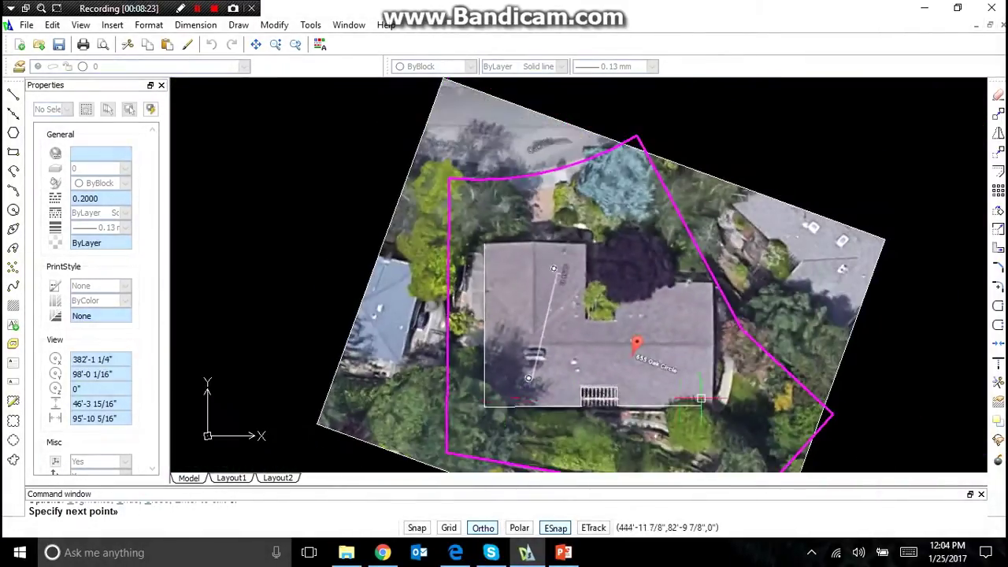
scroll(732, 405, up, 3)
click(724, 401)
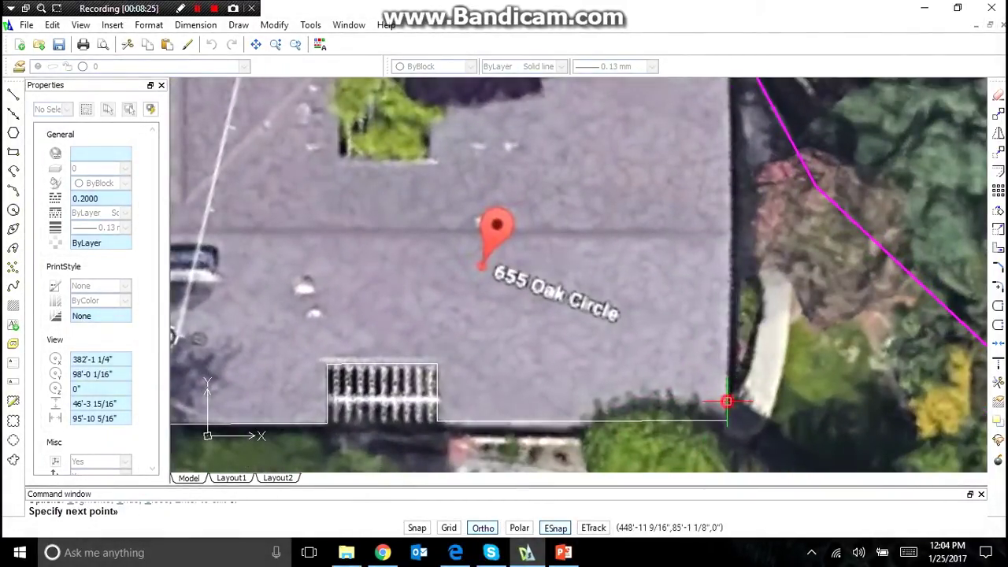
scroll(725, 401, down, 3)
scroll(723, 254, up, 3)
click(722, 250)
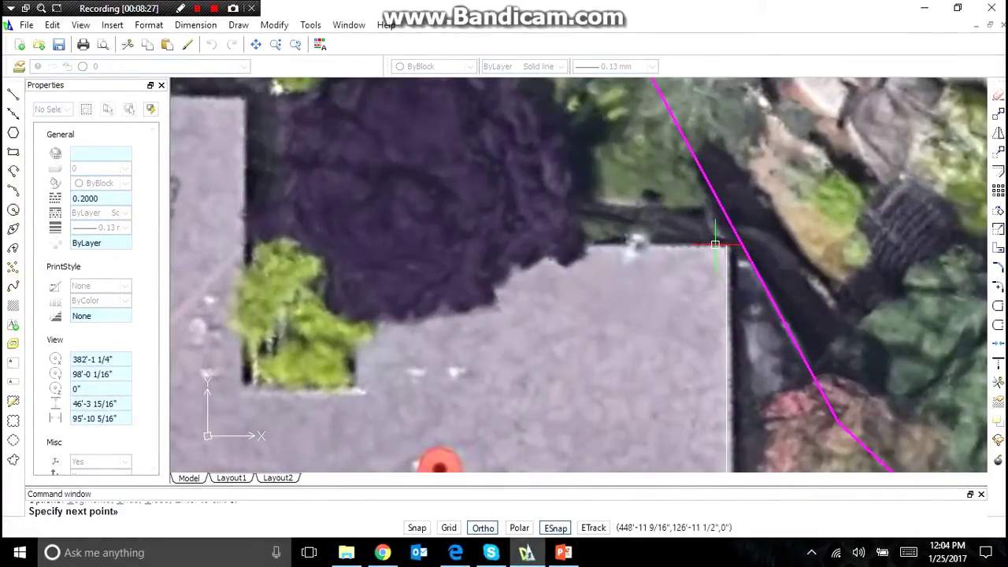
Step: Trace the recess beside the purple tree and the inner side of the street-facing wing up to its corner
scroll(723, 250, down, 2)
scroll(545, 242, up, 3)
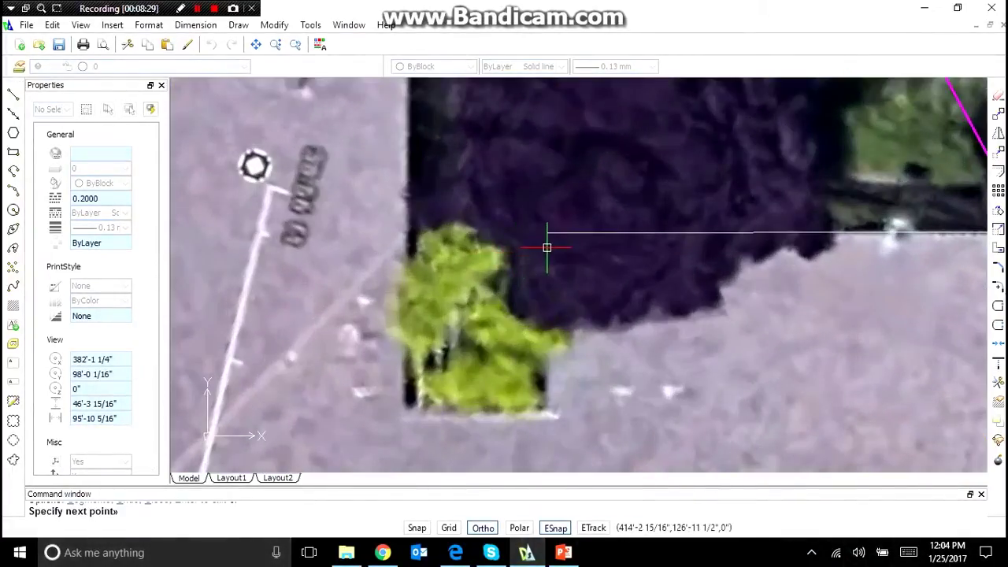
click(546, 412)
click(403, 407)
scroll(404, 408, down, 2)
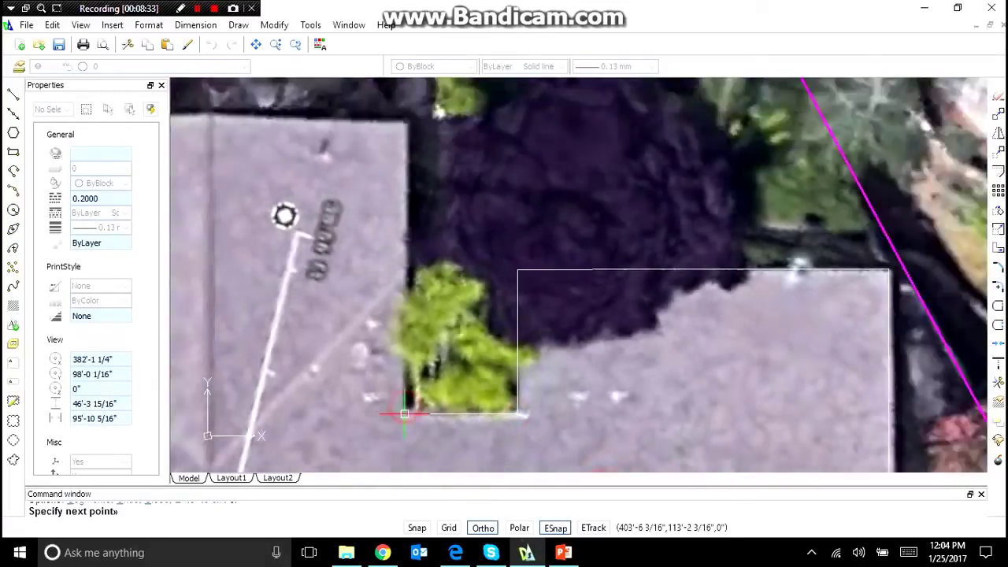
scroll(405, 283, up, 3)
click(402, 232)
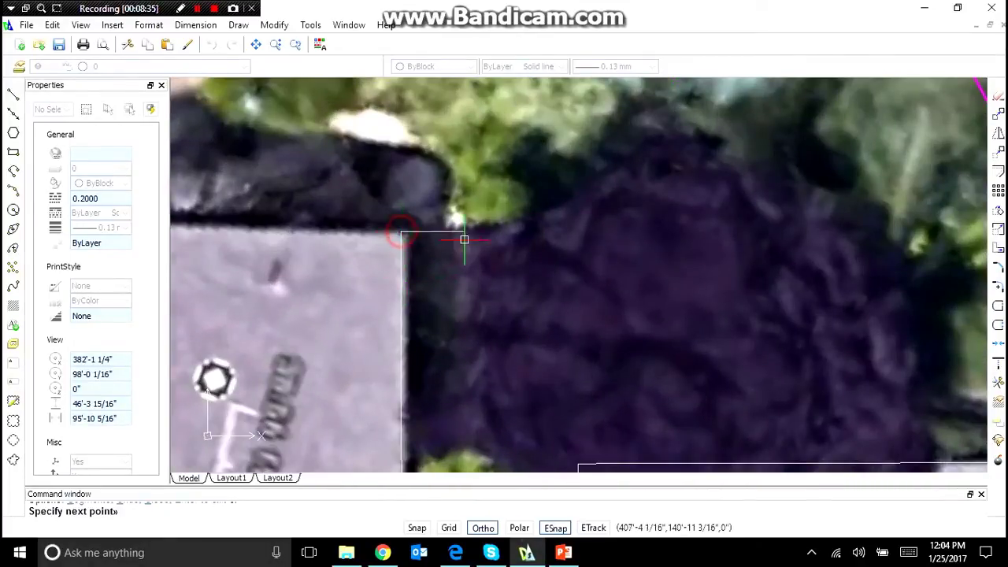
Step: Close the roof outline along the wing's street-side edge and snap the loose line end exactly onto the starting corner
scroll(462, 232, down, 3)
scroll(276, 237, up, 3)
scroll(283, 268, up, 5)
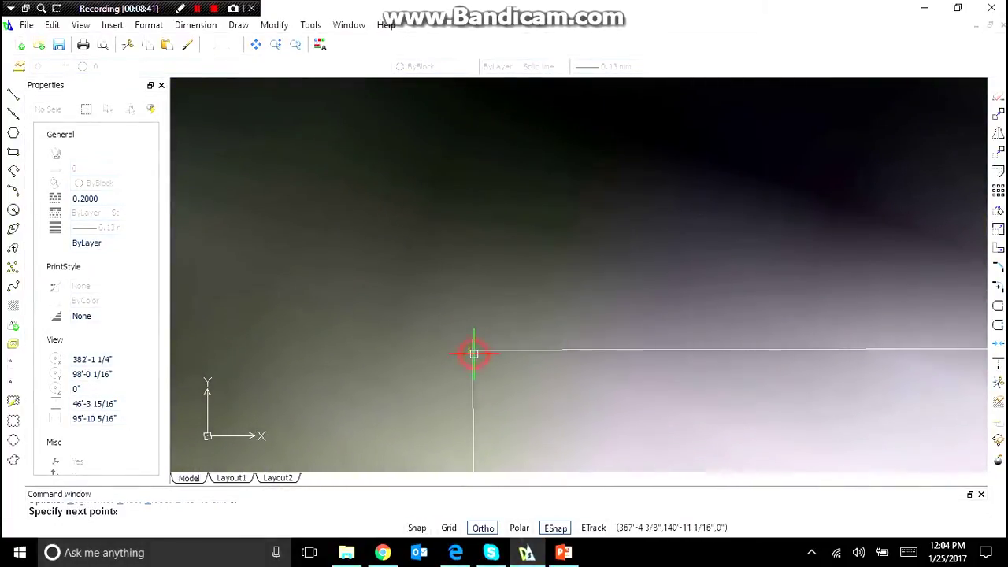
key(F8)
key(Escape)
click(508, 383)
click(461, 346)
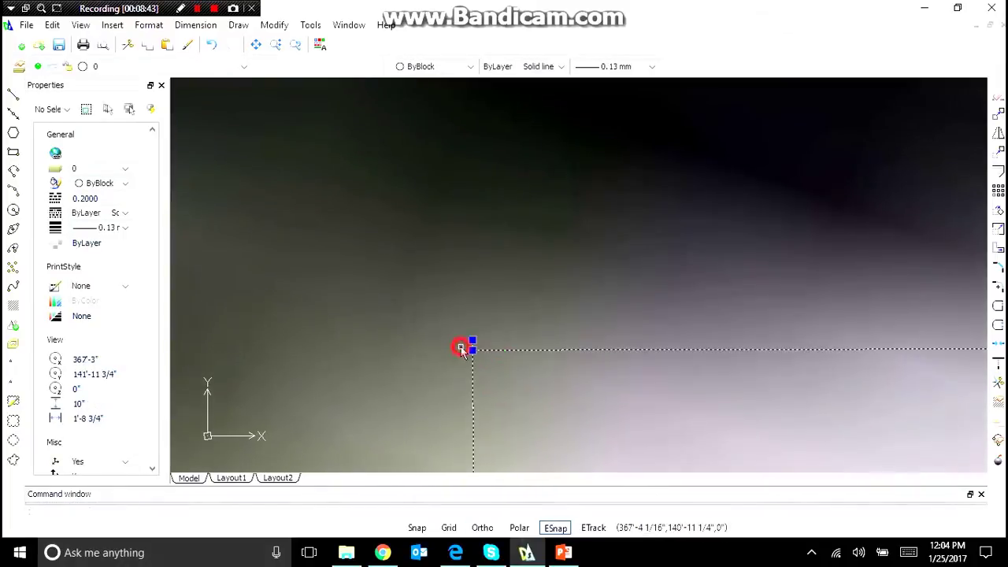
click(473, 340)
click(473, 350)
key(Escape)
scroll(446, 286, down, 6)
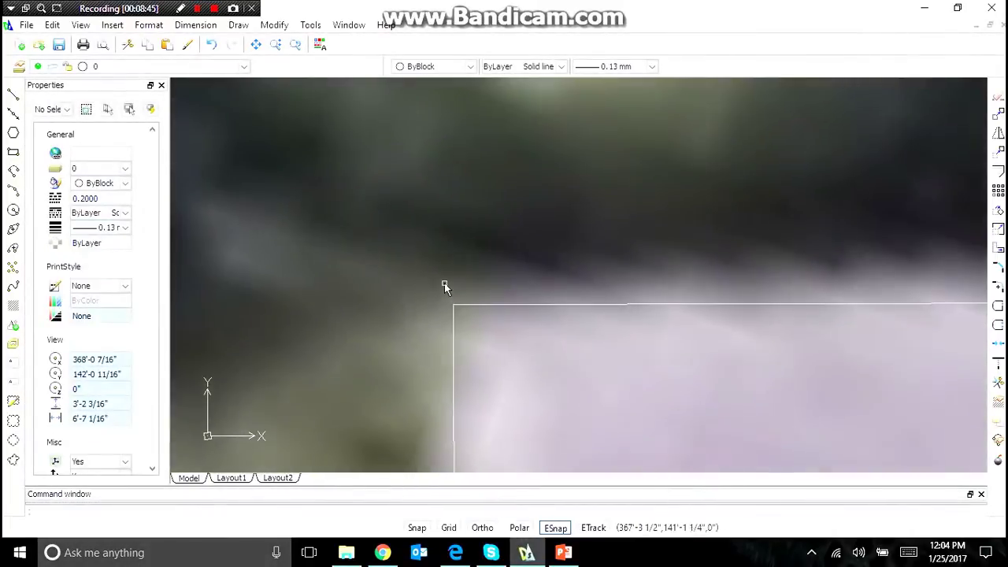
scroll(446, 286, down, 5)
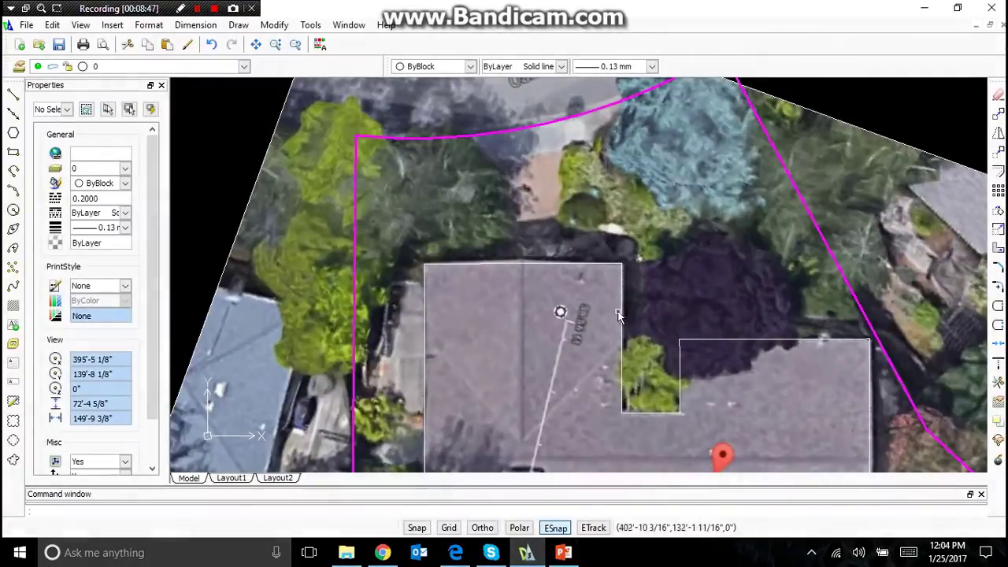
Step: Draw the street-facing wing's ridge line from the midpoint of its north edge straight south to where the roof valleys meet
scroll(619, 315, down, 3)
scroll(541, 313, up, 4)
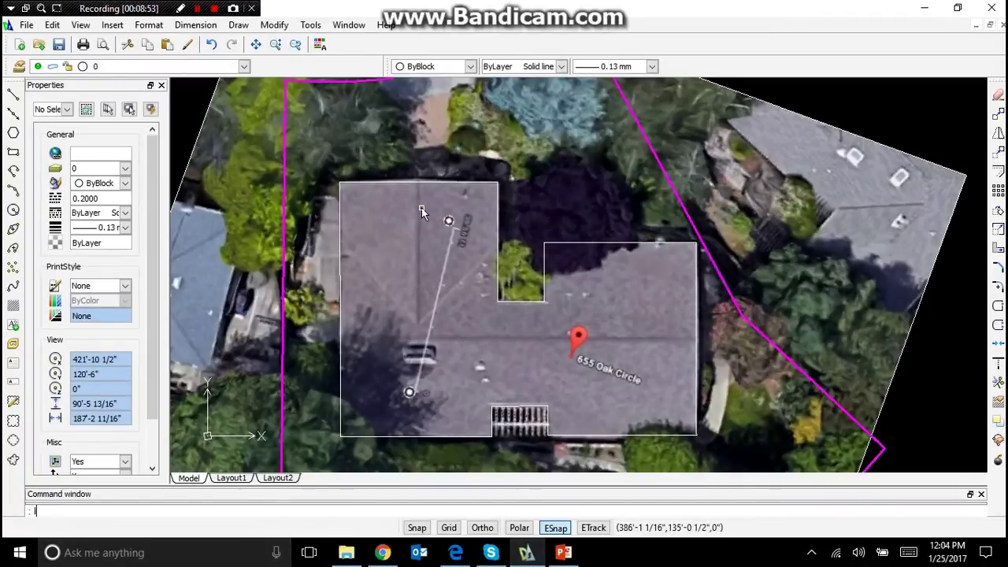
key(Return)
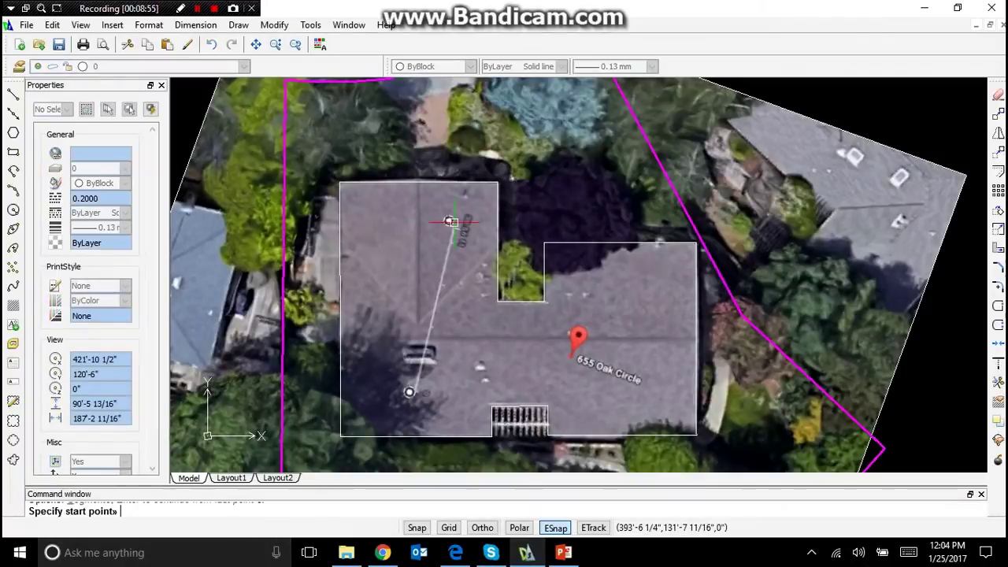
click(432, 184)
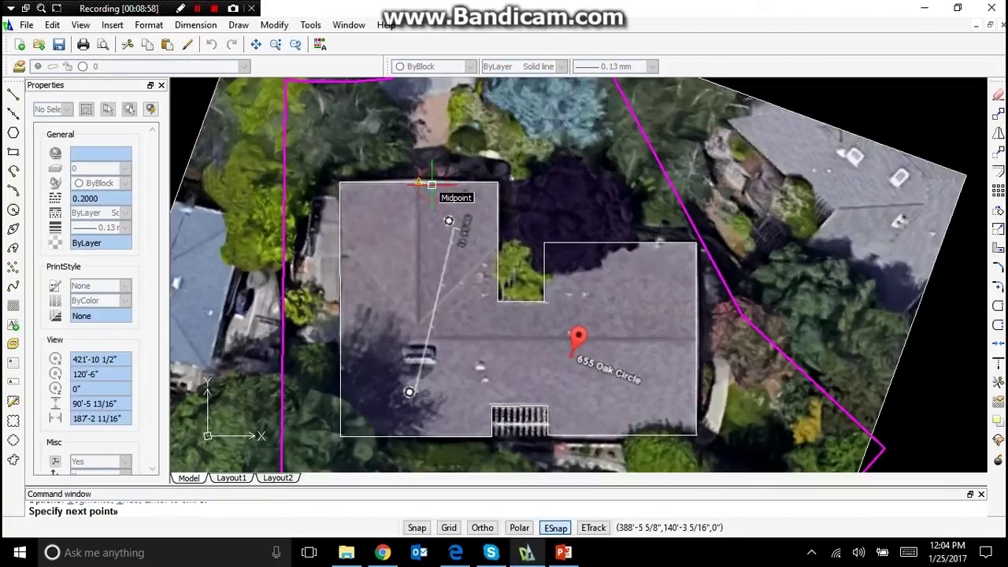
key(F8)
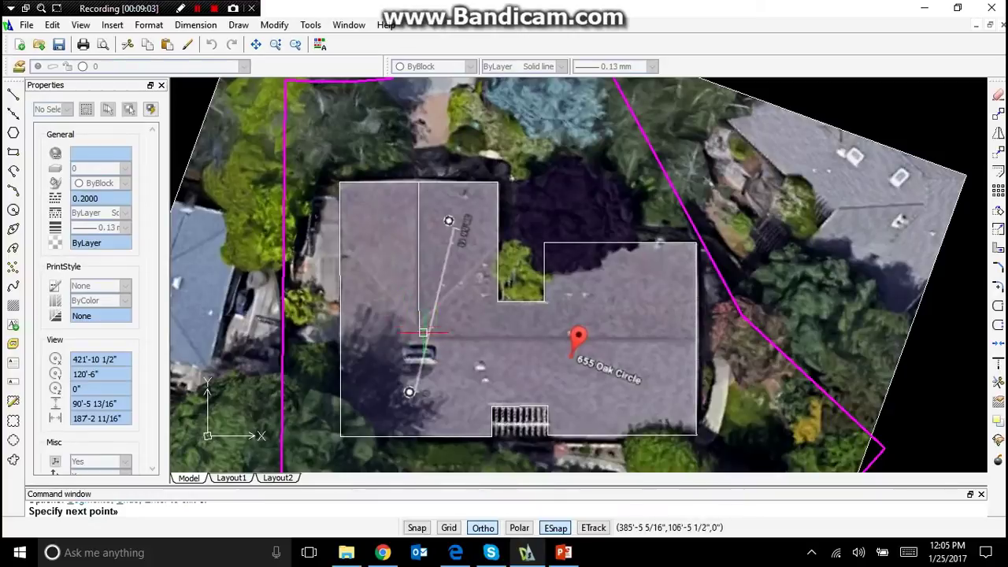
key(F8)
Step: Draw the valley line from the ridge's south end northwest and pull its overshooting end back to the west edge, about 27 ft long
scroll(350, 257, up, 3)
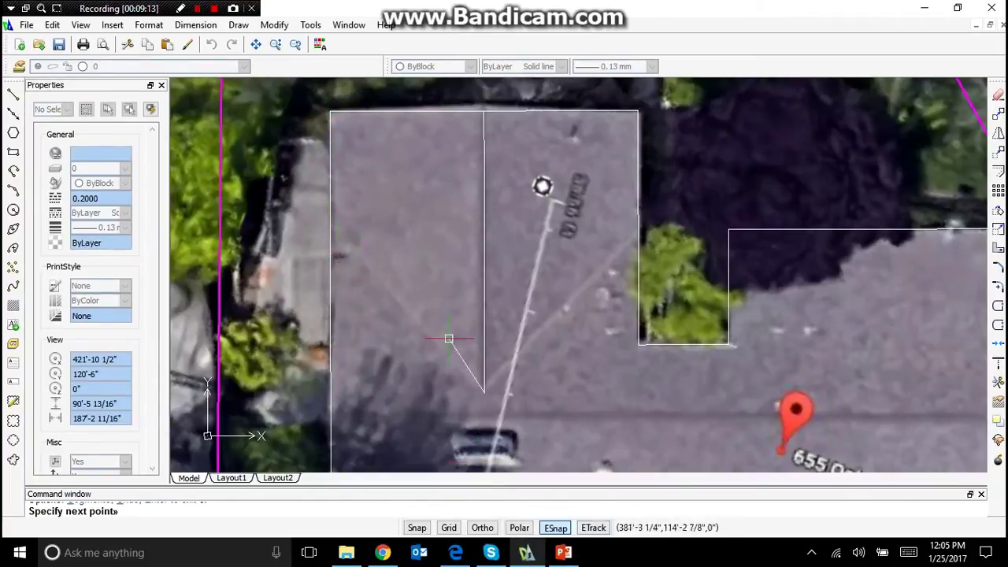
click(302, 194)
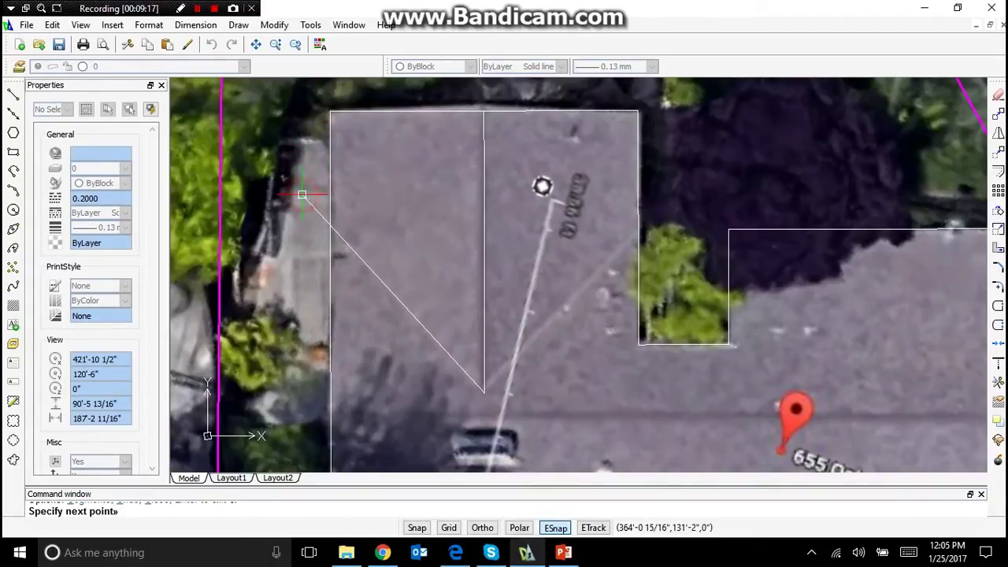
key(Return)
click(304, 197)
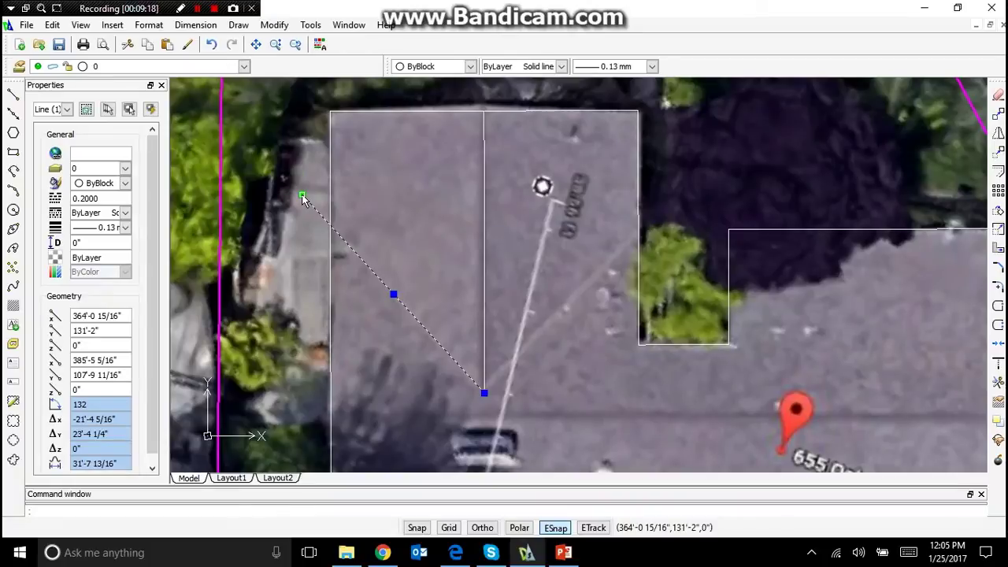
click(302, 196)
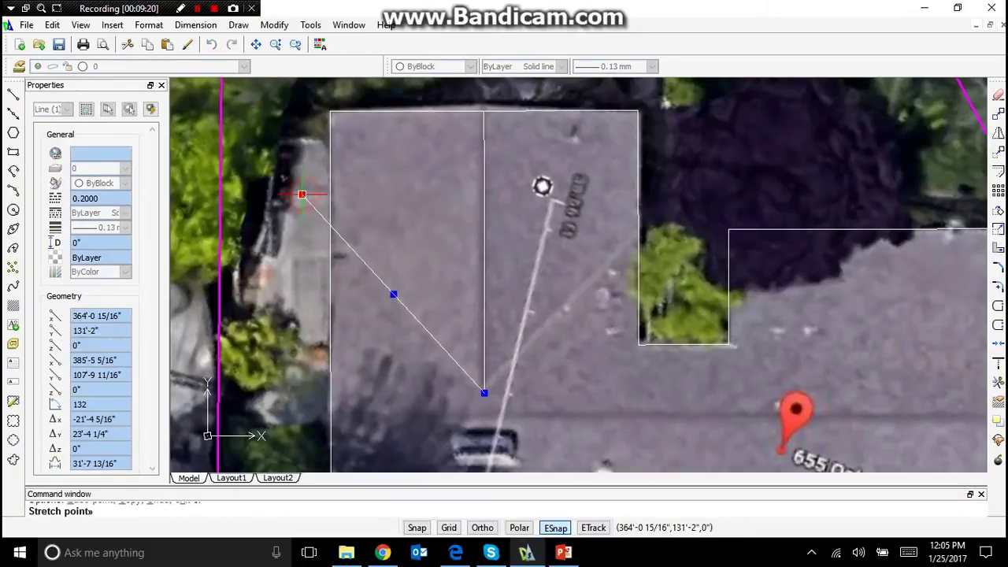
click(331, 227)
Step: Draw the opposite valley line from the ridge's south end northeast at about 46 degrees and shorten it to the wing's east edge
key(Return)
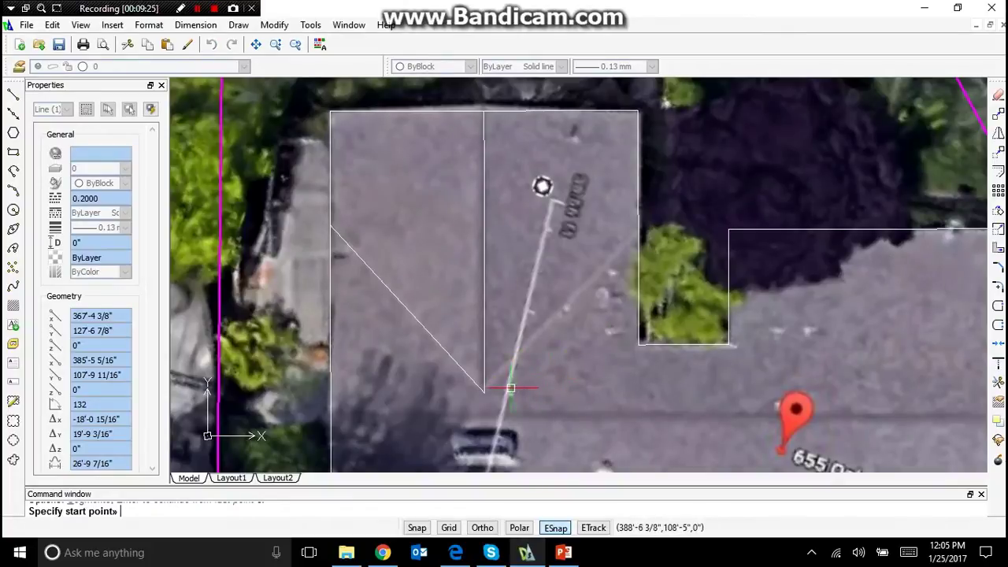
click(487, 391)
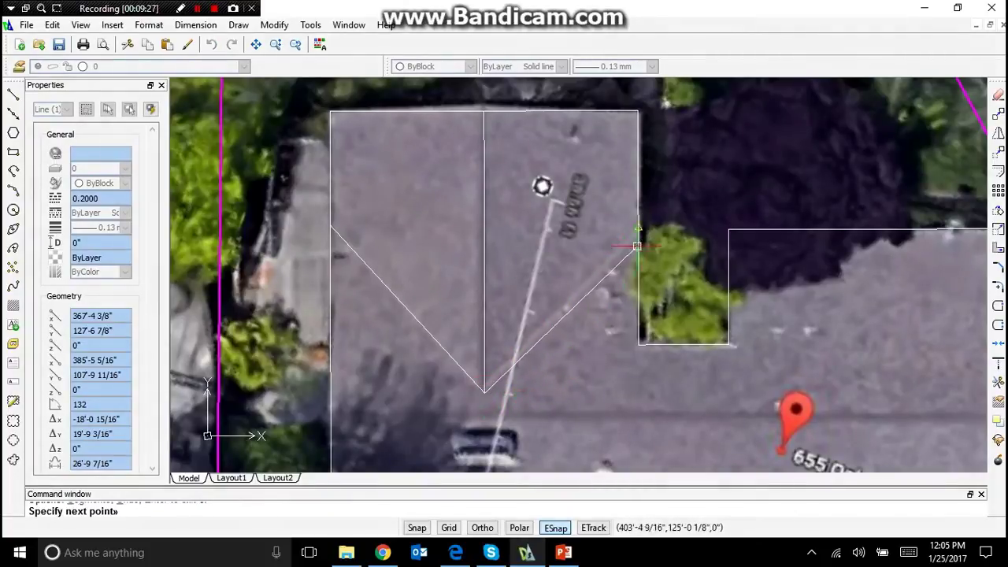
click(695, 173)
key(Return)
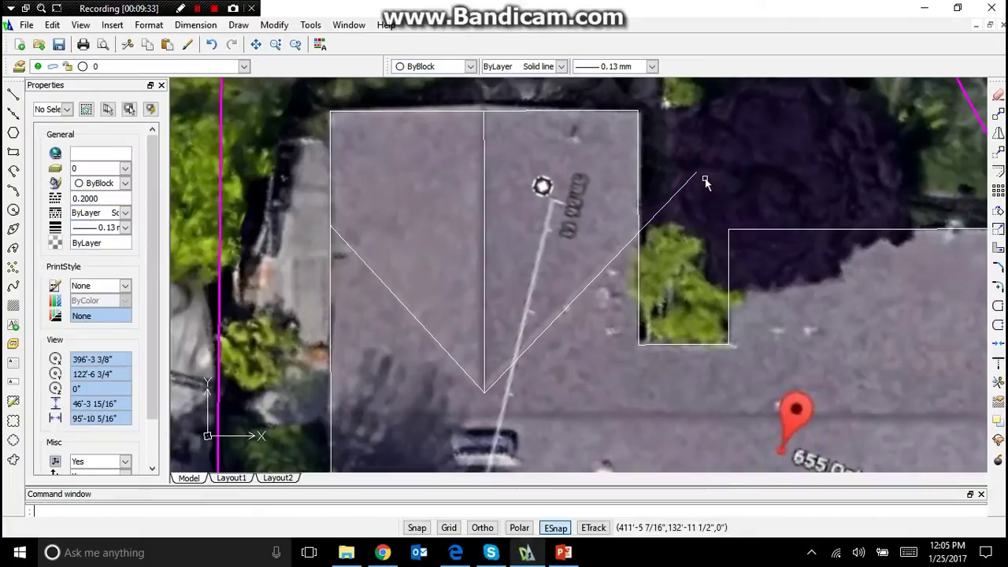
click(697, 178)
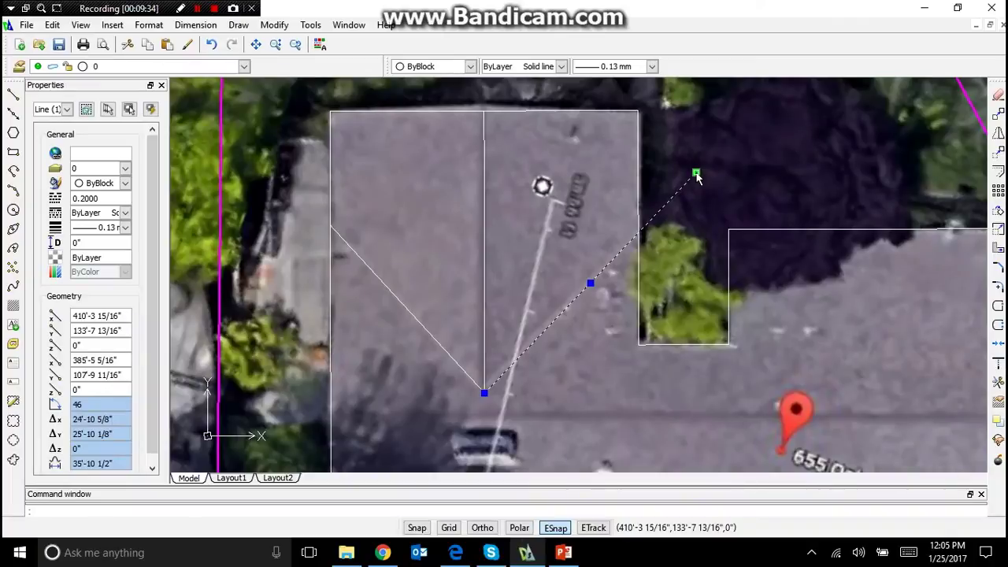
click(700, 174)
click(701, 173)
click(697, 174)
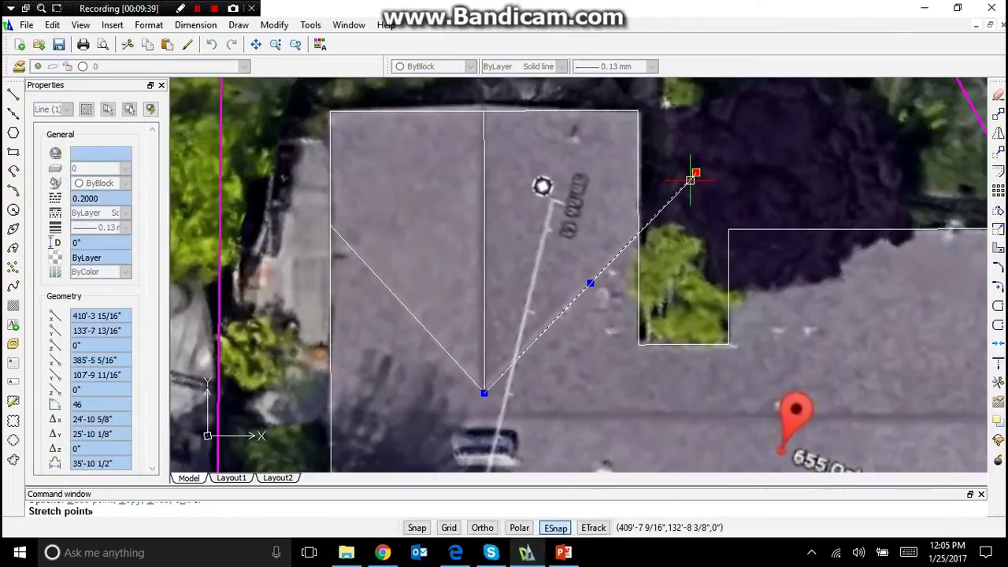
click(640, 234)
key(Escape)
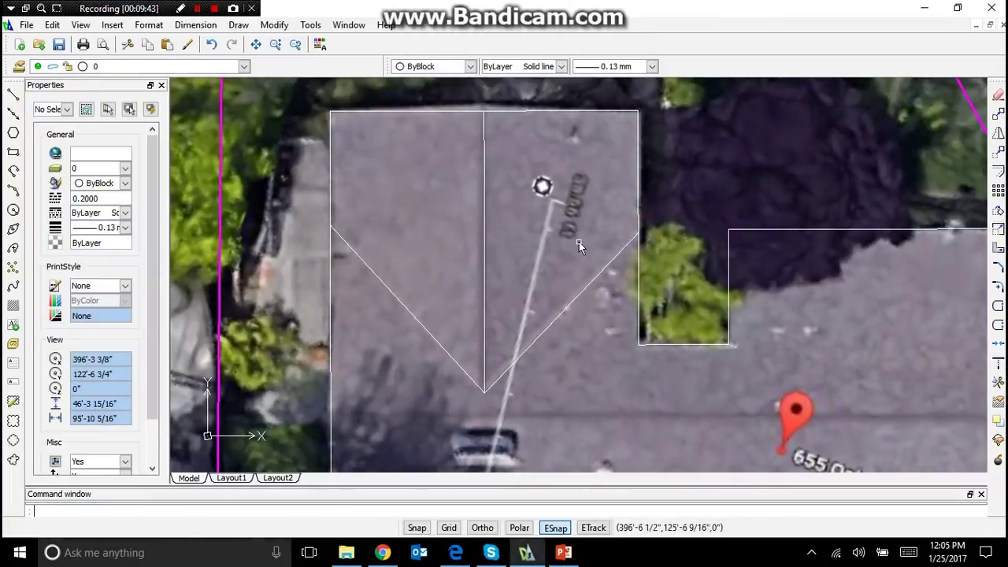
scroll(394, 199, down, 5)
scroll(456, 260, up, 3)
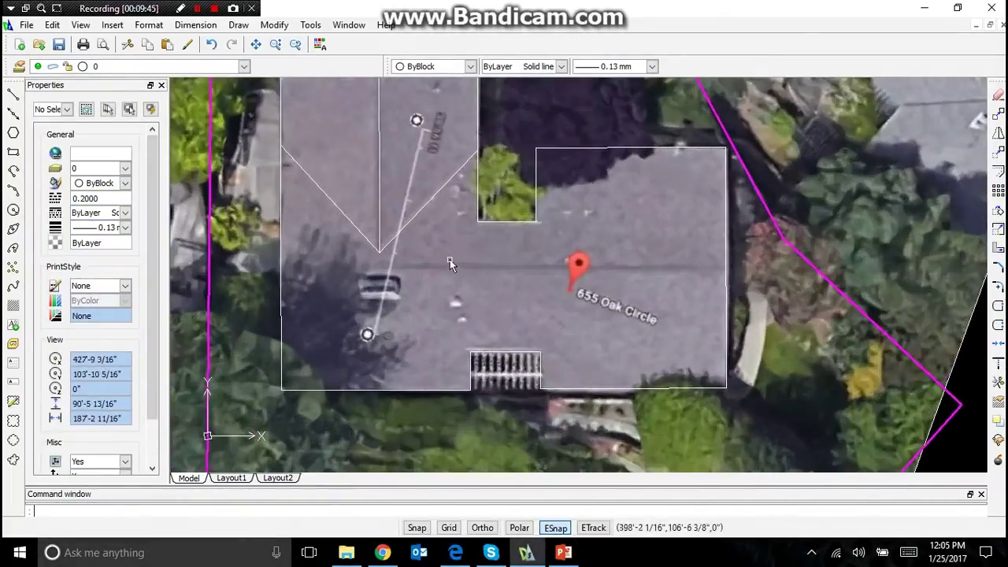
scroll(678, 267, down, 1)
scroll(435, 272, up, 2)
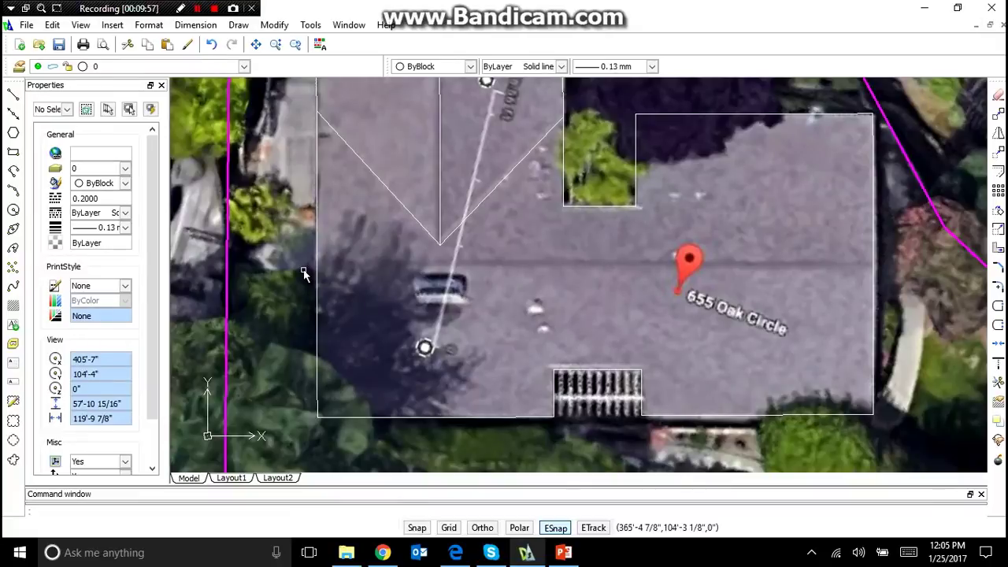
key(Return)
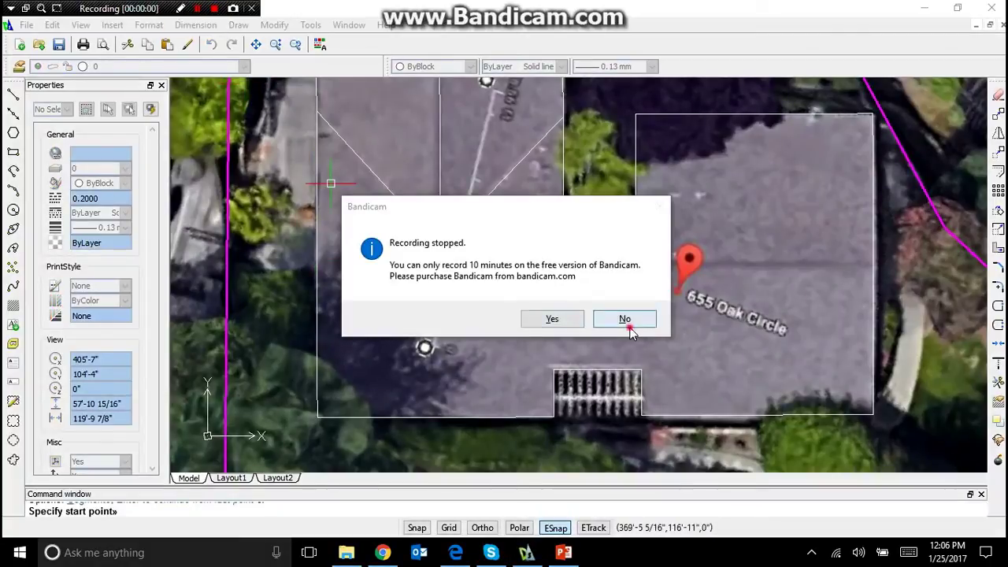
click(623, 318)
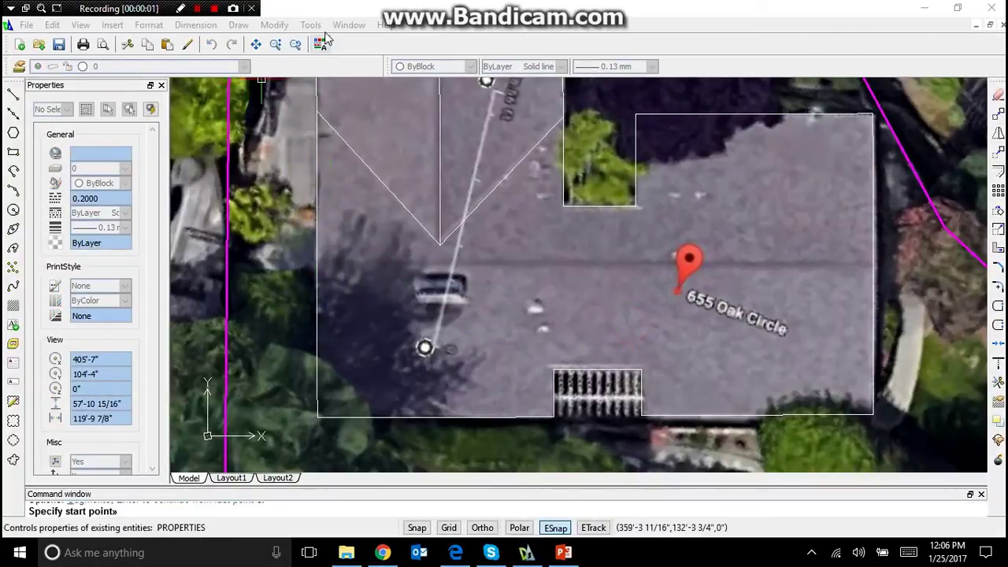
key(Escape)
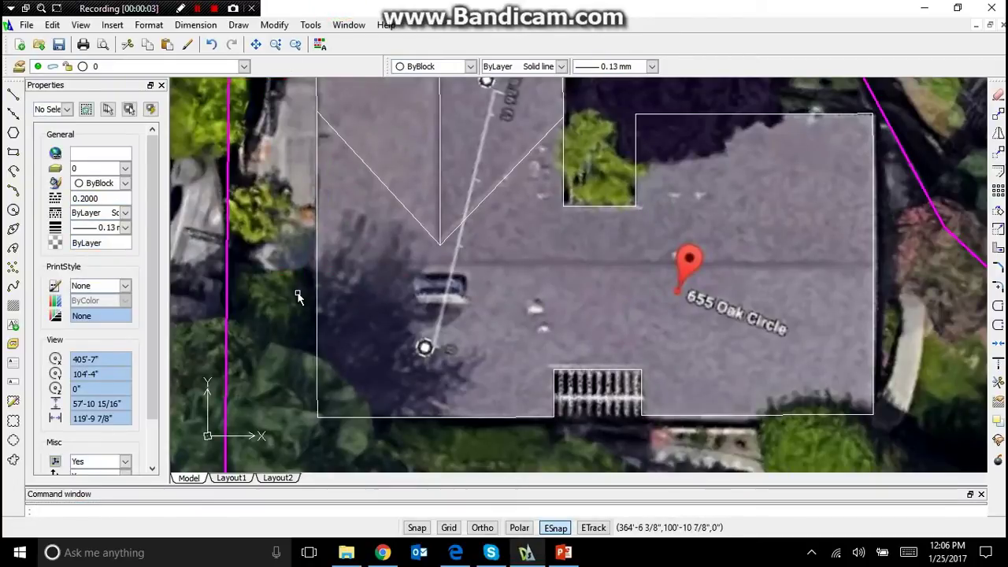
Step: Draw the main ridge as a horizontal line from just outside the roof's west edge across to its east edge
key(Return)
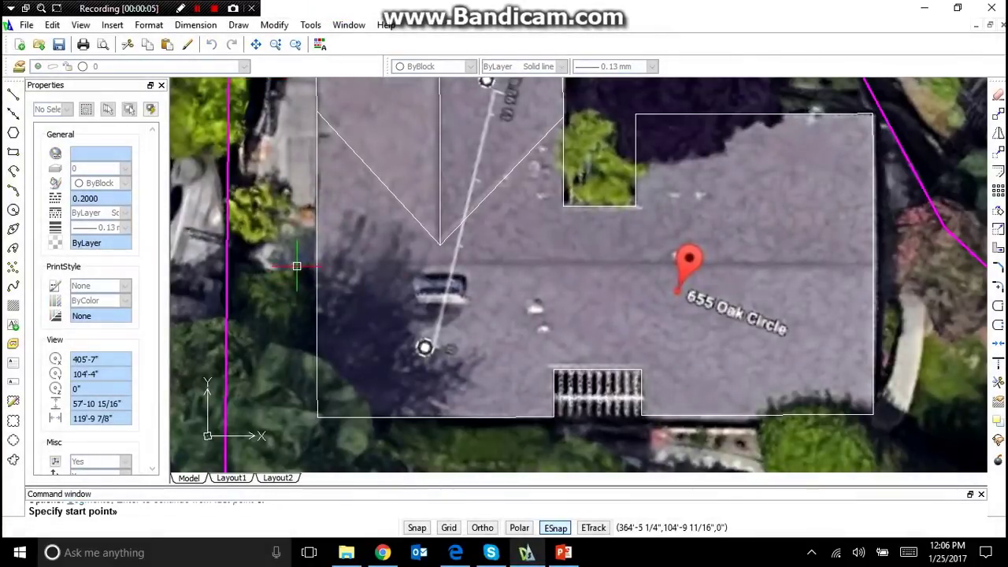
click(297, 266)
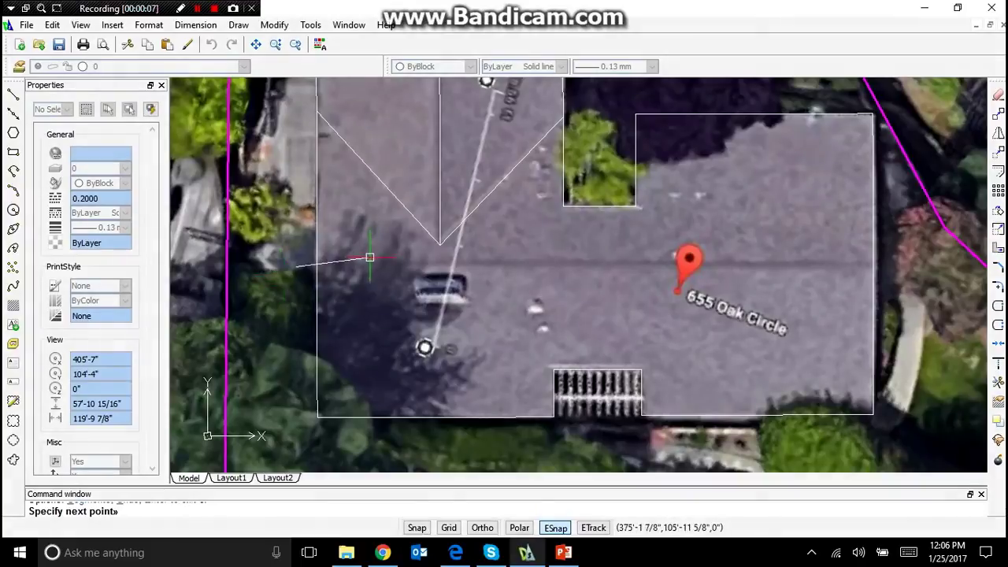
key(F8)
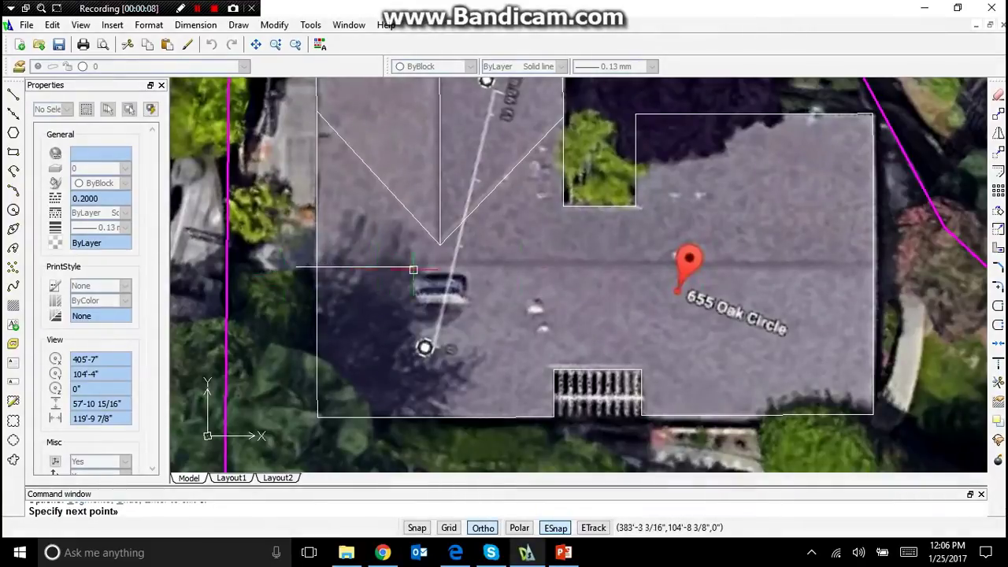
click(871, 278)
key(F8)
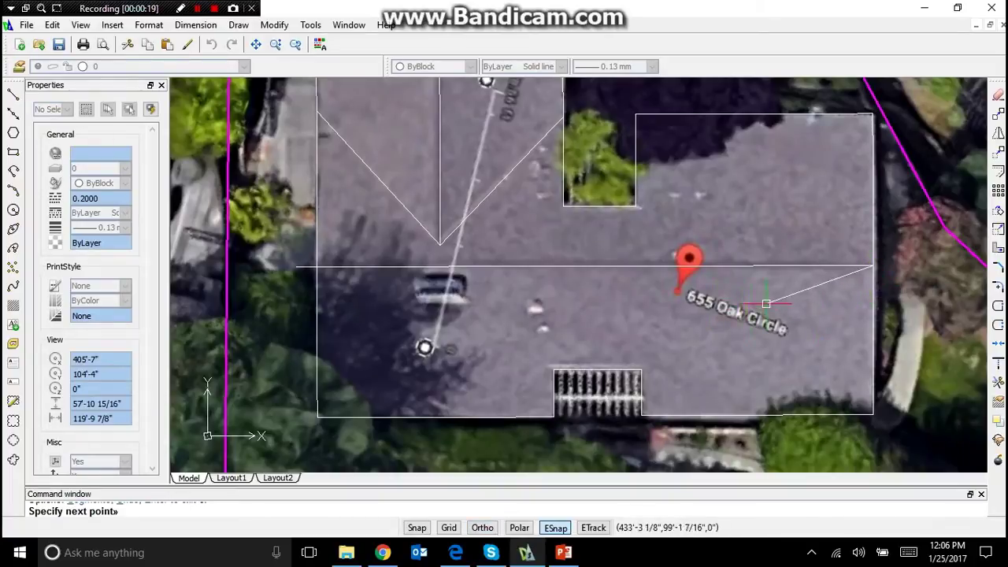
key(Return)
Step: Shorten the main ridge line by moving its overshooting west end onto the roof's west edge
drag(353, 290, 307, 263)
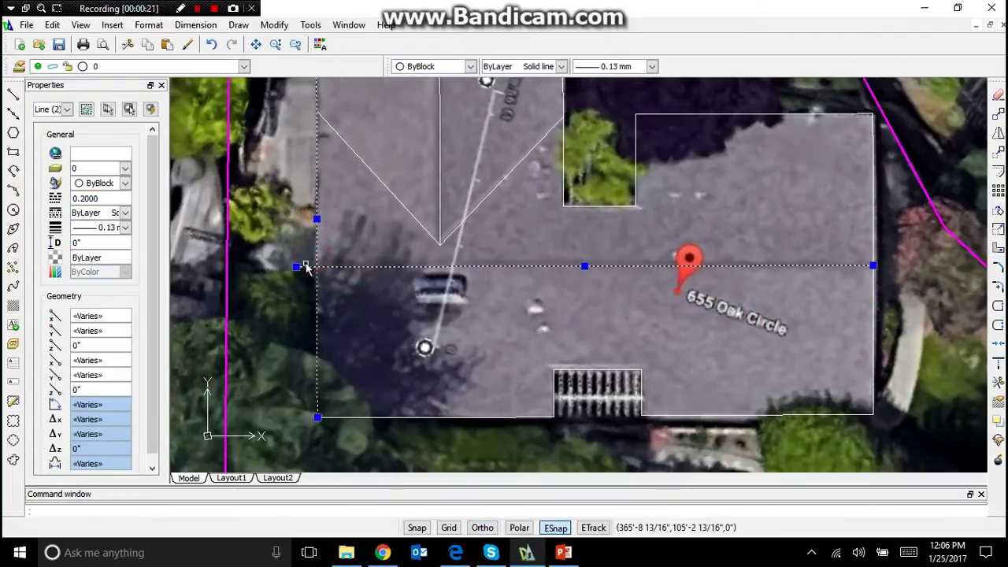
click(297, 273)
click(293, 274)
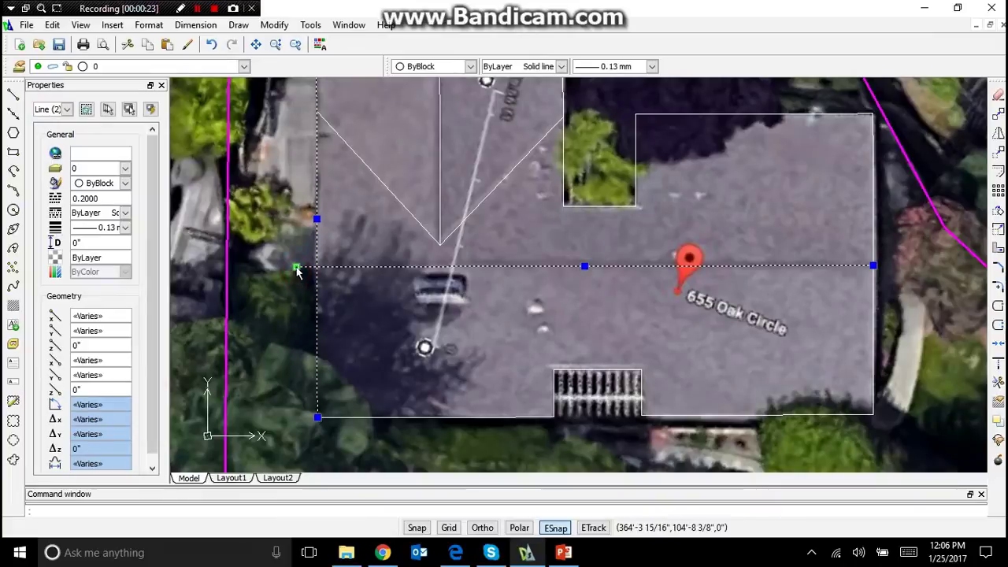
click(297, 267)
click(318, 267)
key(Escape)
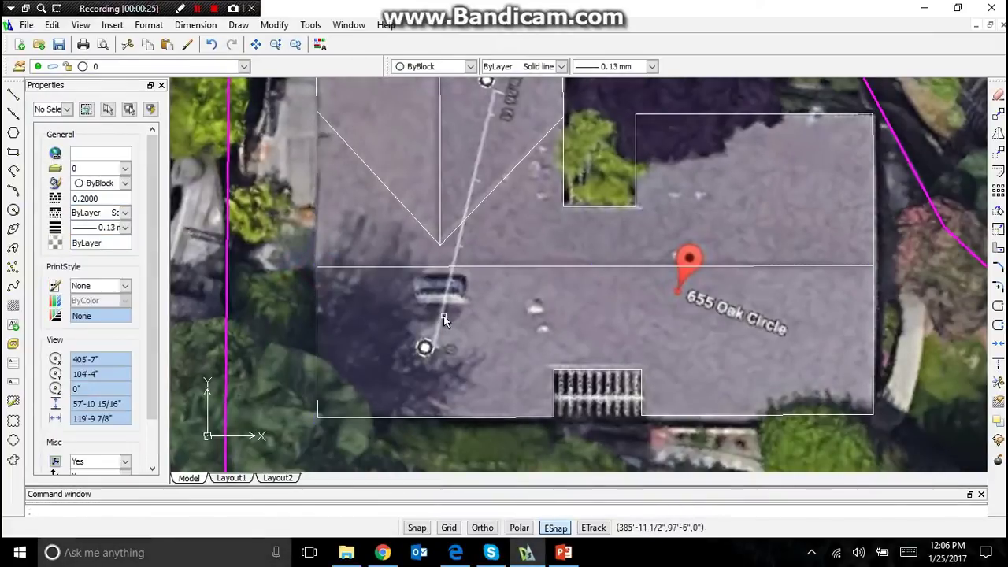
Step: Examine the trees and vegetation around the roof within the property line
scroll(444, 317, down, 2)
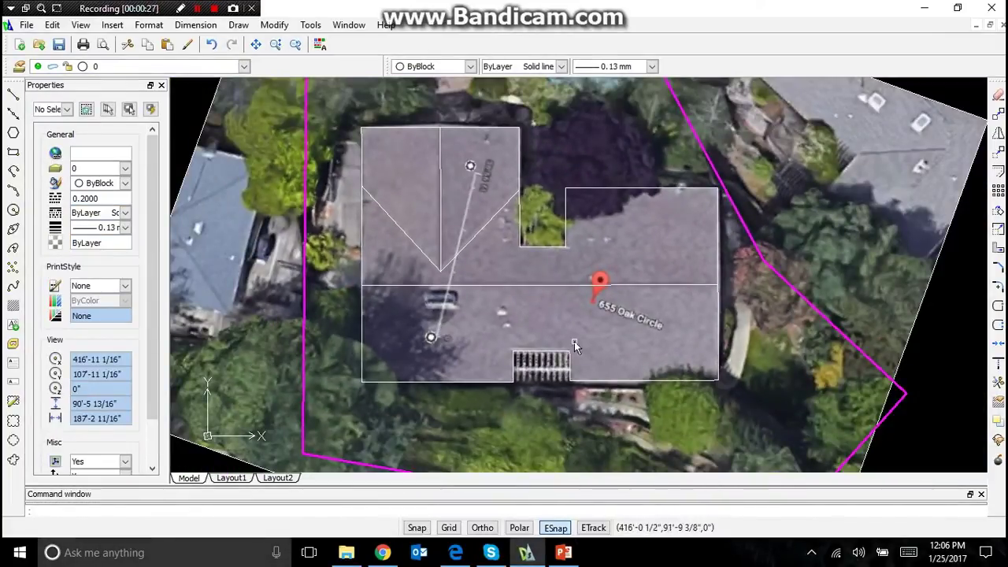
scroll(565, 325, down, 2)
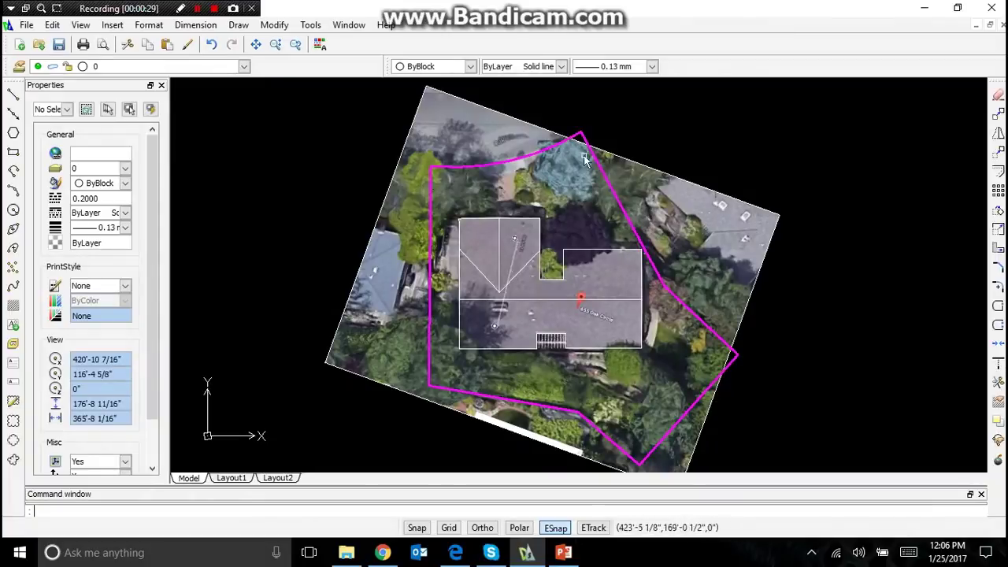
scroll(585, 159, up, 4)
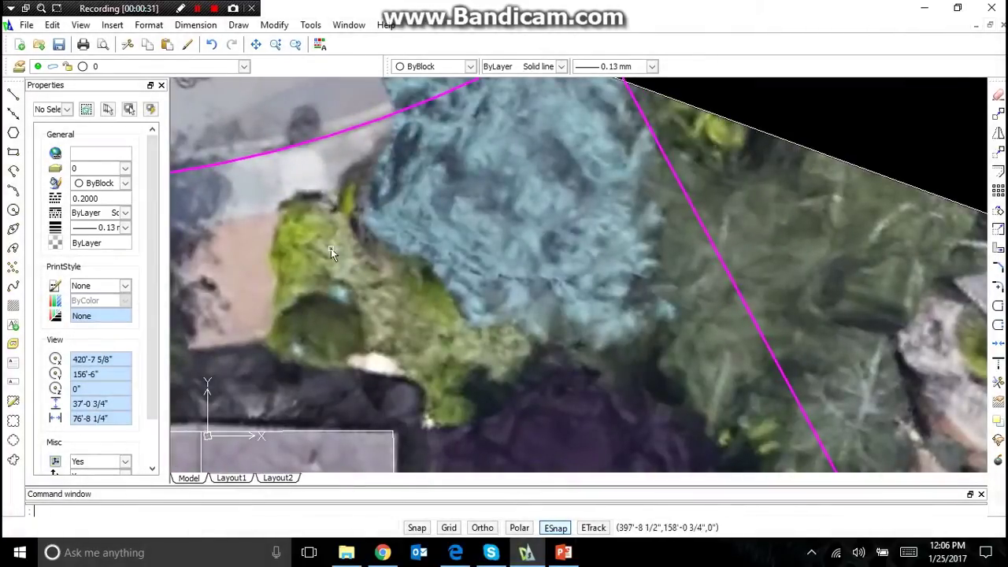
scroll(444, 249, down, 3)
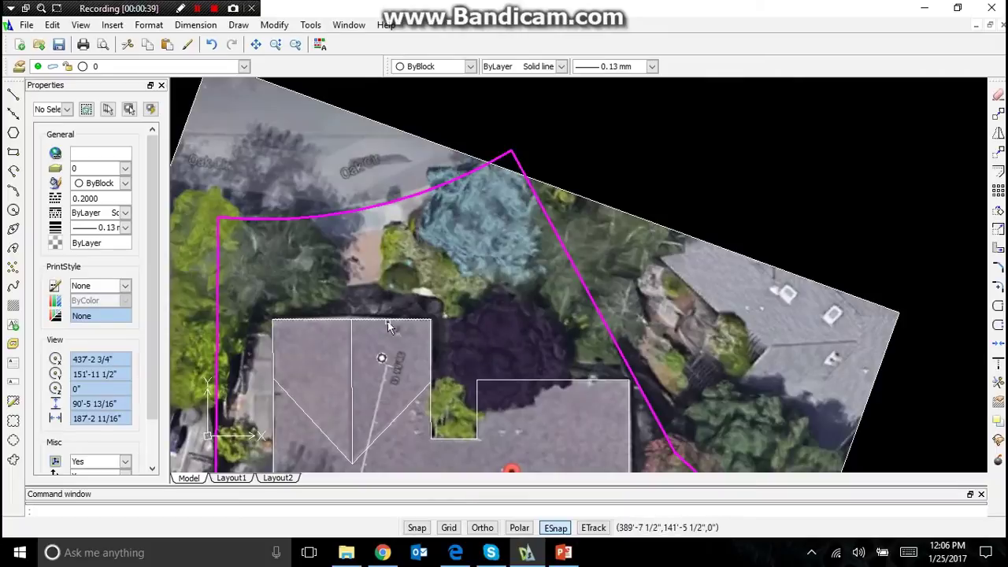
scroll(285, 233, down, 3)
scroll(270, 287, up, 3)
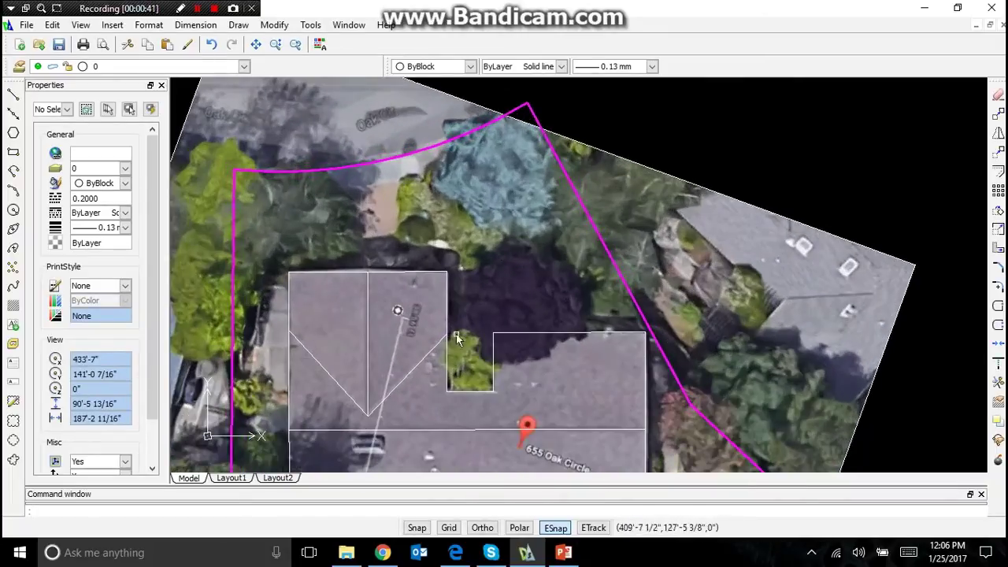
scroll(498, 242, down, 3)
scroll(374, 426, up, 4)
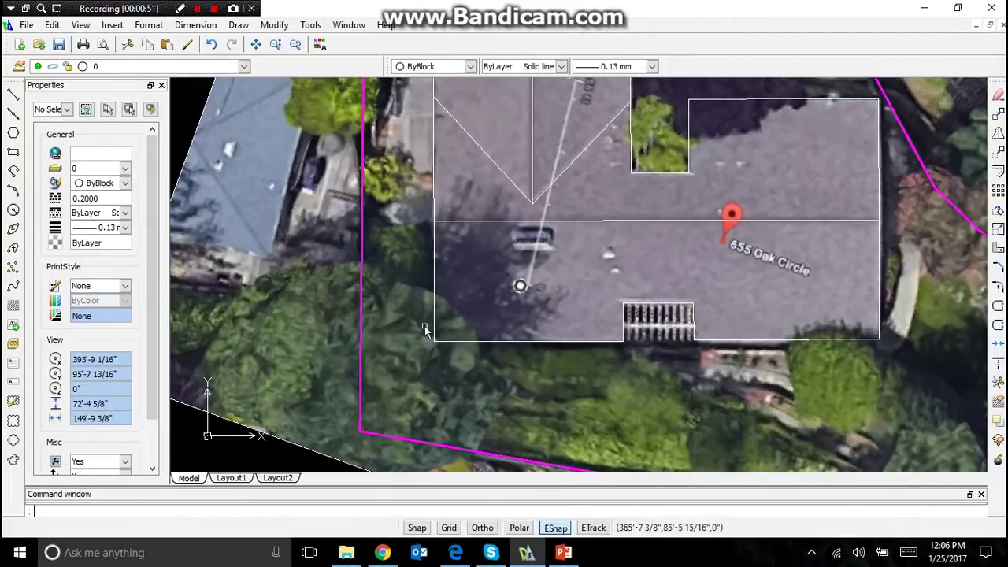
scroll(424, 329, down, 2)
scroll(696, 353, up, 3)
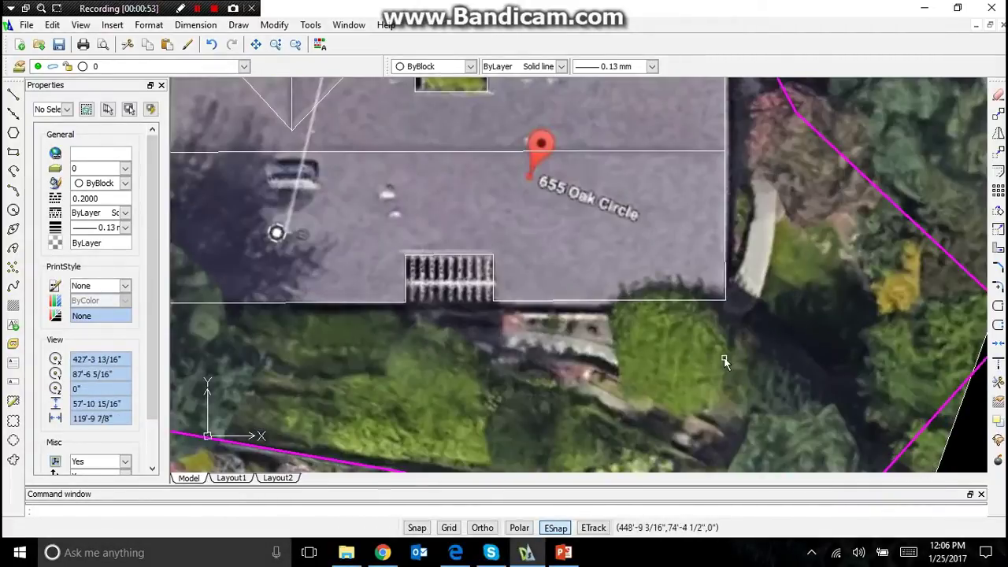
scroll(725, 362, down, 3)
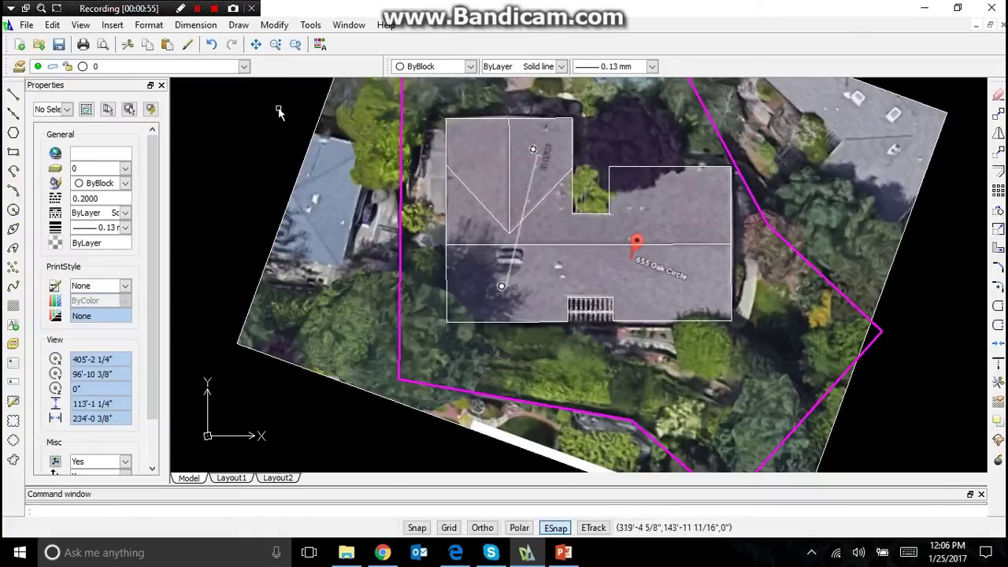
Step: Draw a circle of about 22'-8" radius around the large tree at the property's southwest corner
click(239, 25)
mouse_move(277, 211)
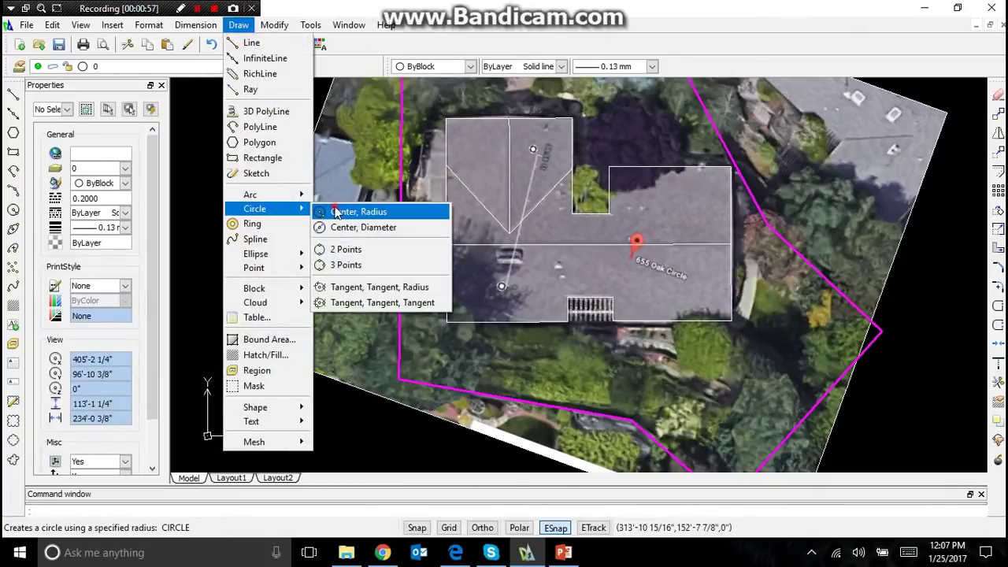
click(336, 213)
click(384, 356)
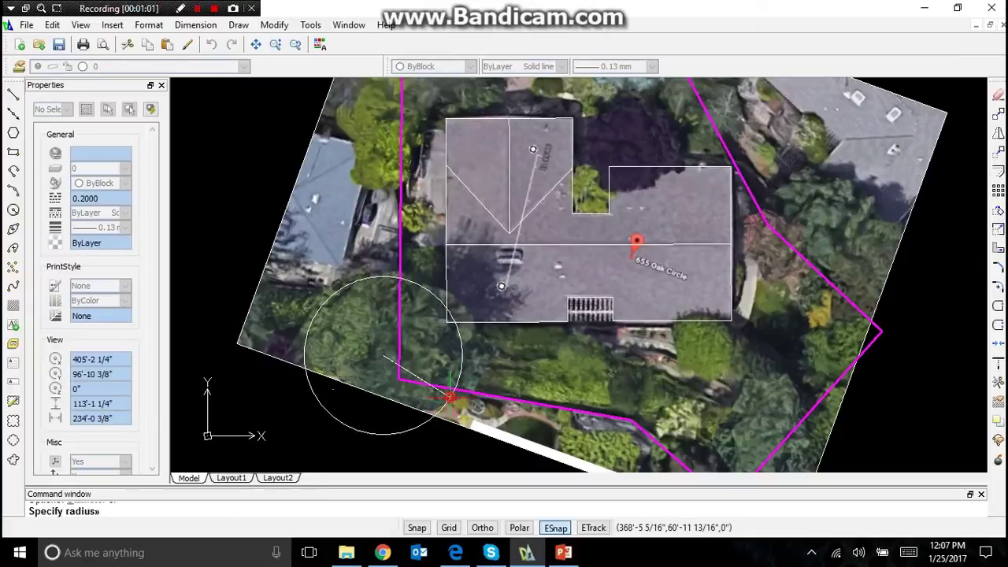
click(450, 396)
Step: Set the line color of the southwest tree circle to gray Color 253
click(449, 398)
click(131, 184)
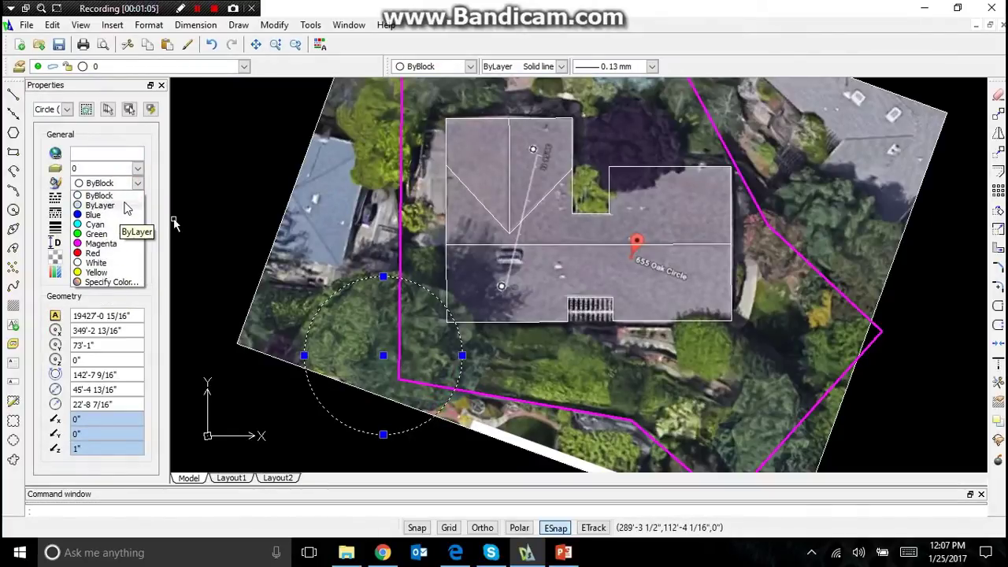
click(108, 283)
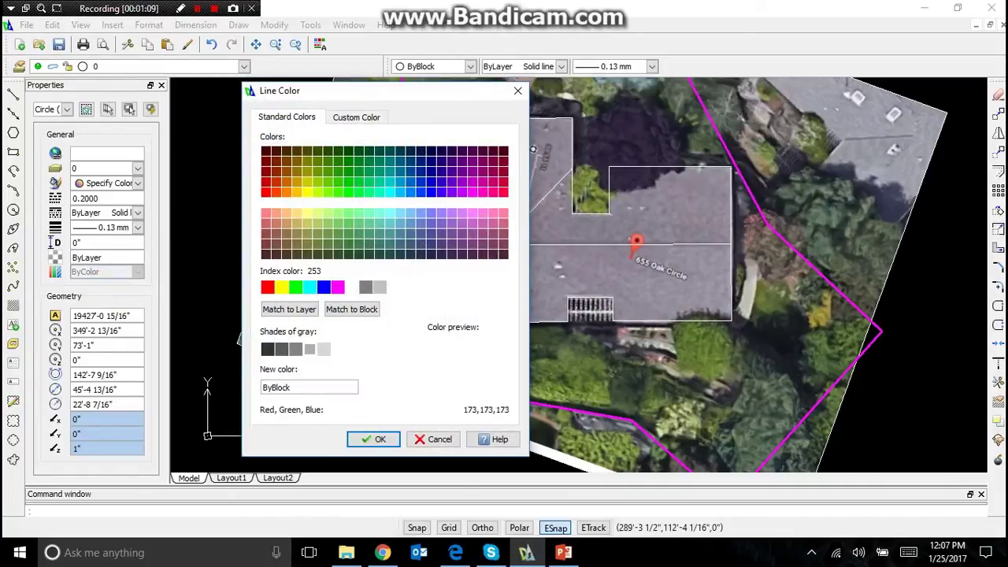
click(310, 349)
click(386, 438)
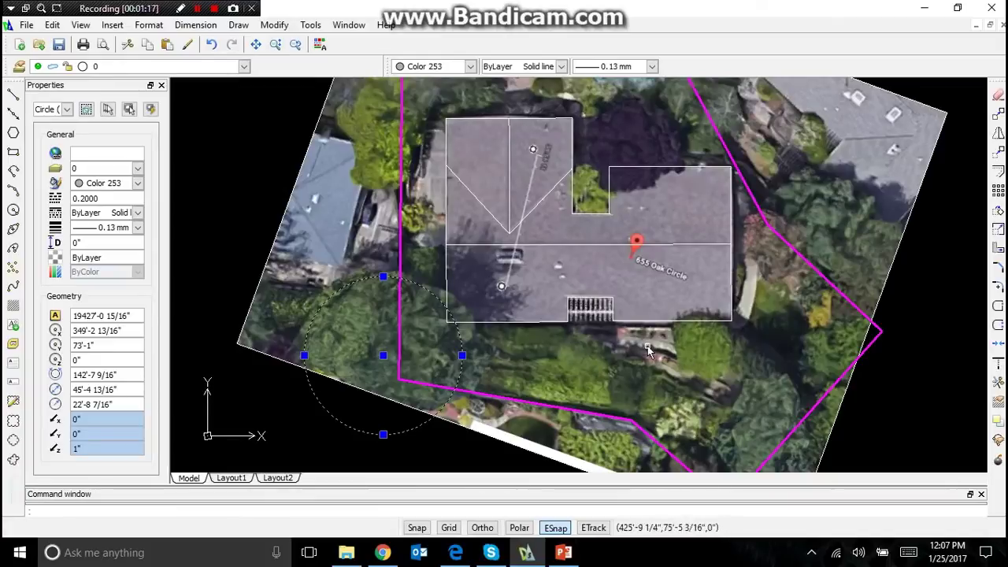
key(Escape)
Step: Draw circles around the round green tree at the roof's southeast corner and the smaller tree just east of it
key(Return)
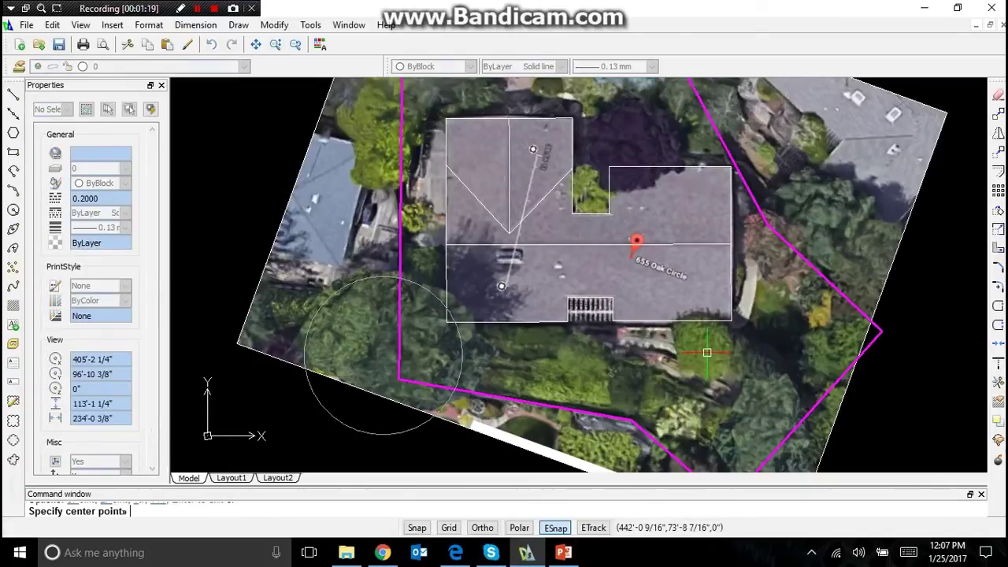
click(706, 349)
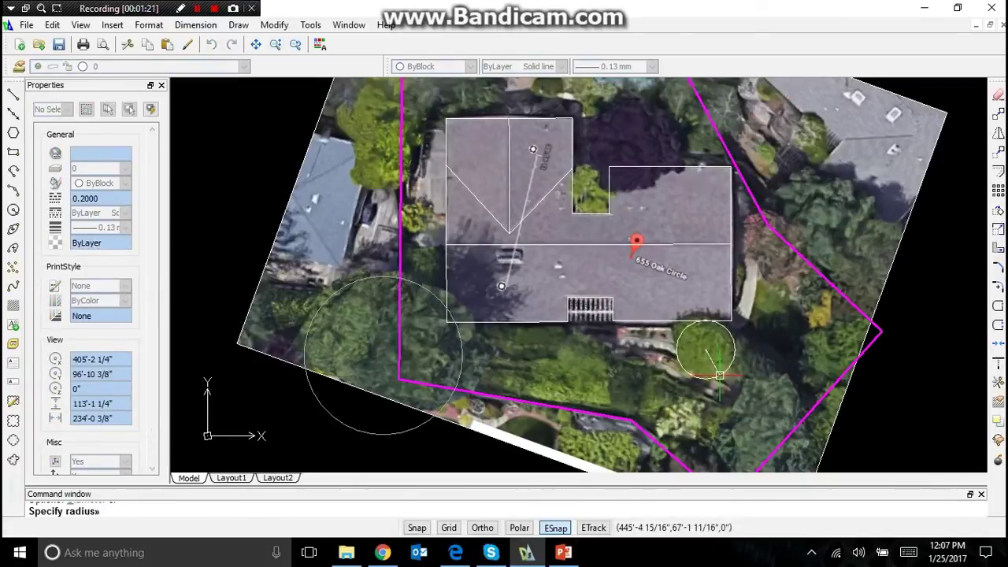
click(720, 378)
key(Return)
click(755, 361)
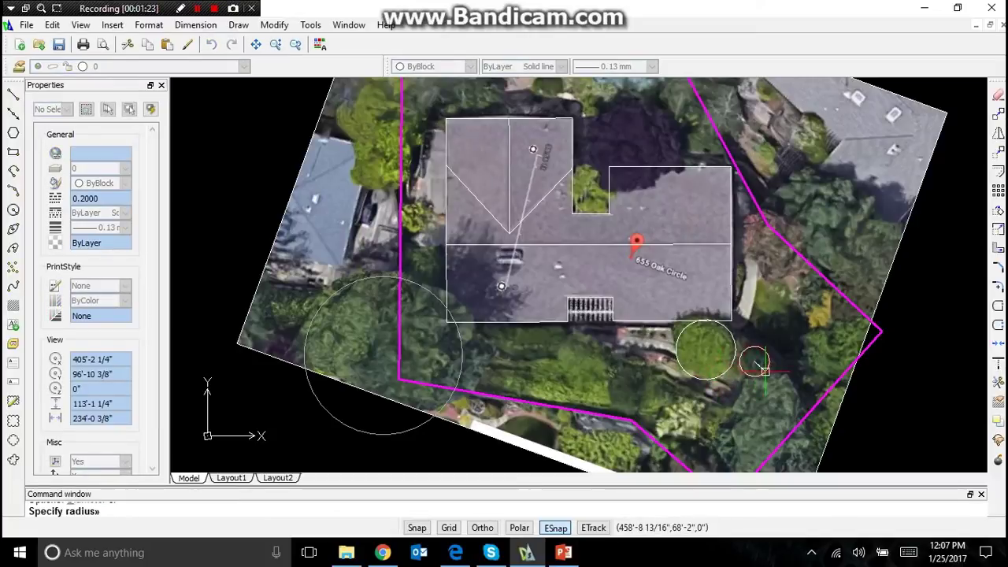
click(767, 372)
Step: Draw circles around the dark purple tree overhanging the roof's north side and the blue-green tree north of it
scroll(558, 399, down, 1)
scroll(513, 186, up, 3)
key(Return)
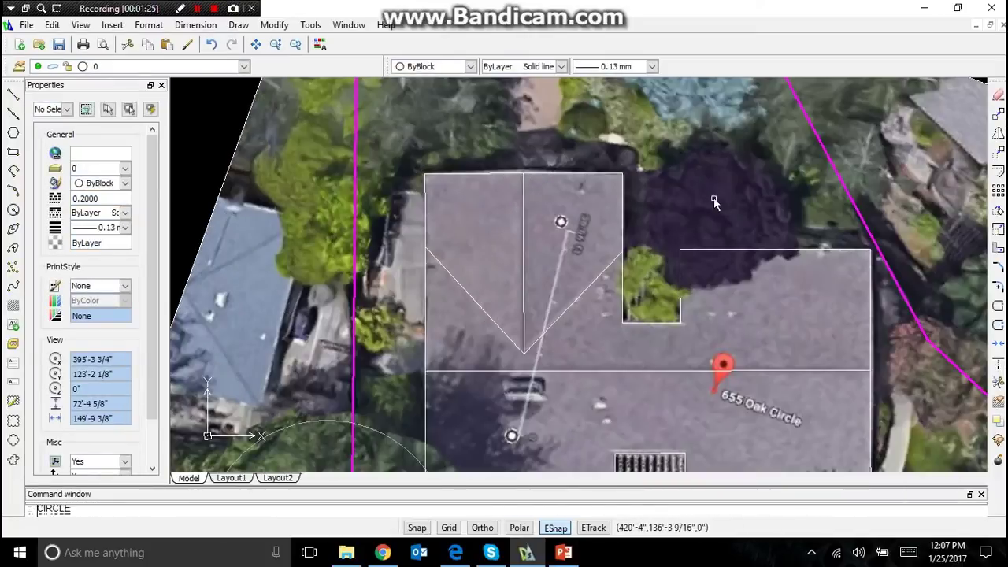
click(711, 205)
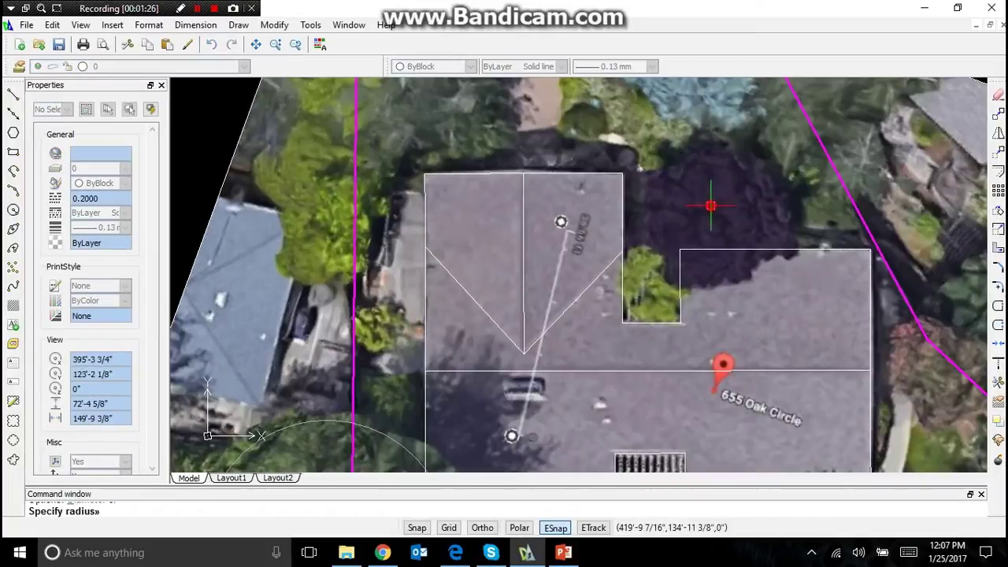
click(747, 272)
scroll(749, 273, down, 2)
scroll(682, 204, up, 2)
key(Return)
click(682, 202)
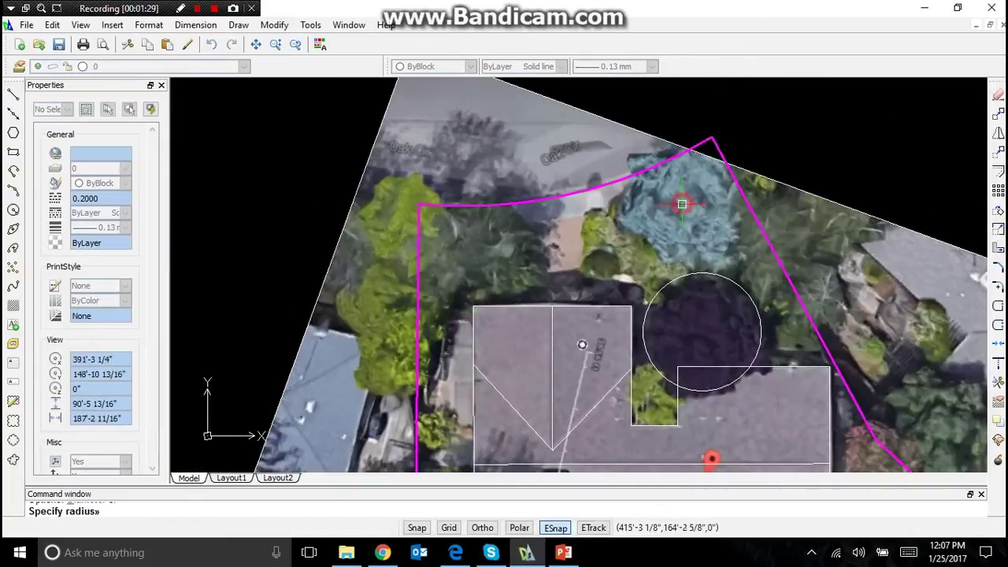
click(714, 242)
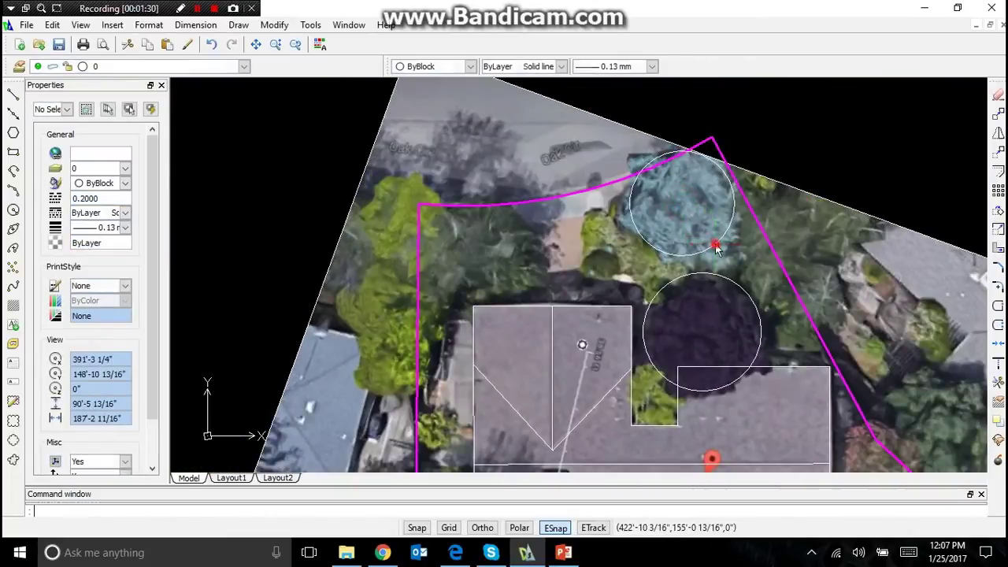
Step: Draw circles around the small tree northwest of the roof and the two yellow-green trees along the west property line
key(Return)
click(487, 250)
click(506, 265)
key(Return)
click(392, 340)
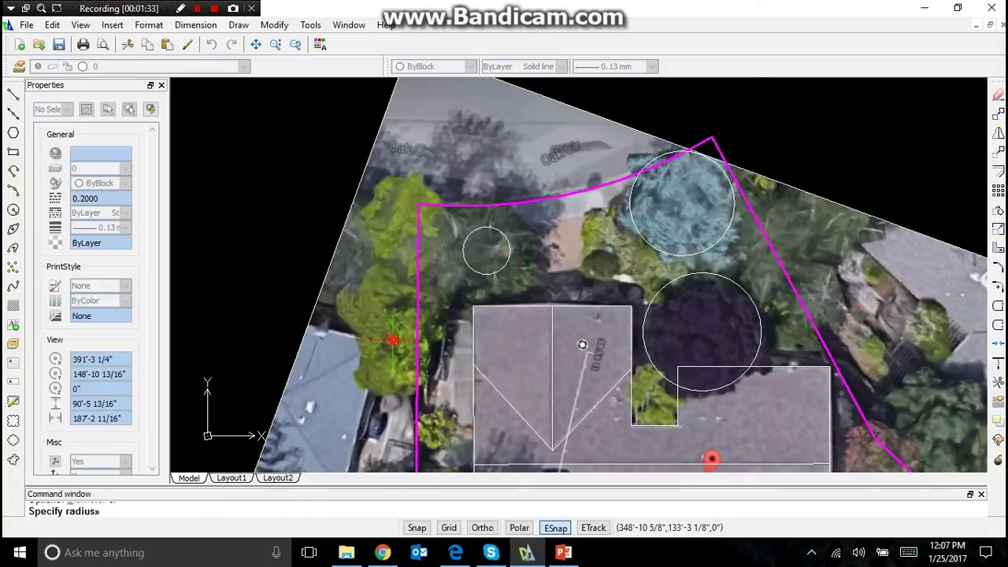
click(437, 364)
key(Return)
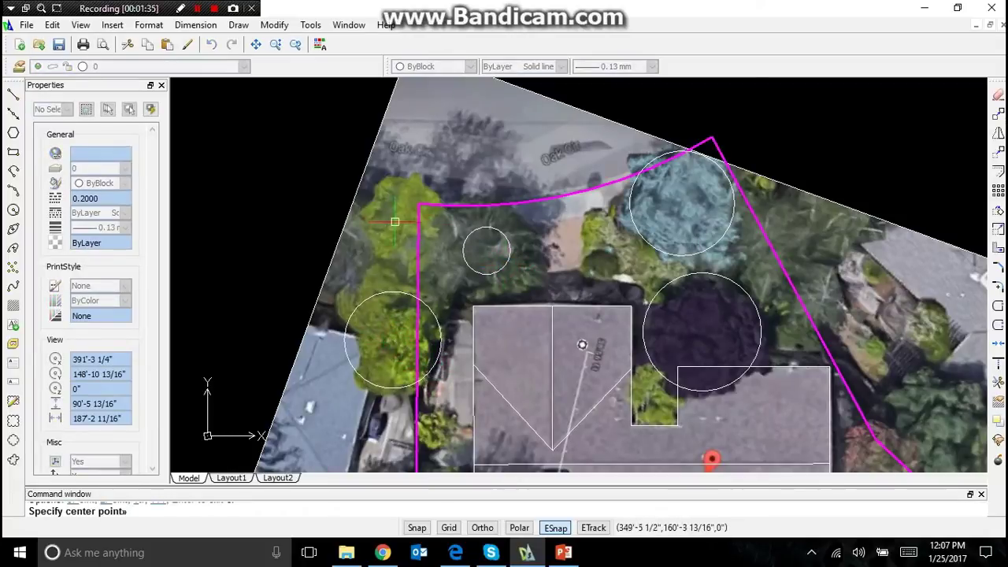
click(406, 230)
click(441, 260)
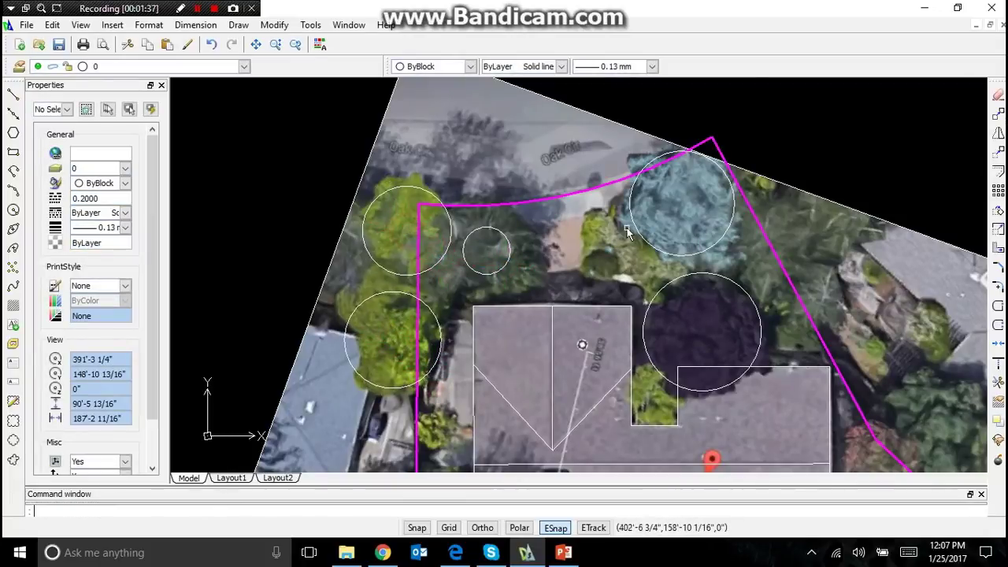
Step: Set the line color of the seven remaining tree circles to Color 253
click(683, 275)
click(645, 240)
click(517, 257)
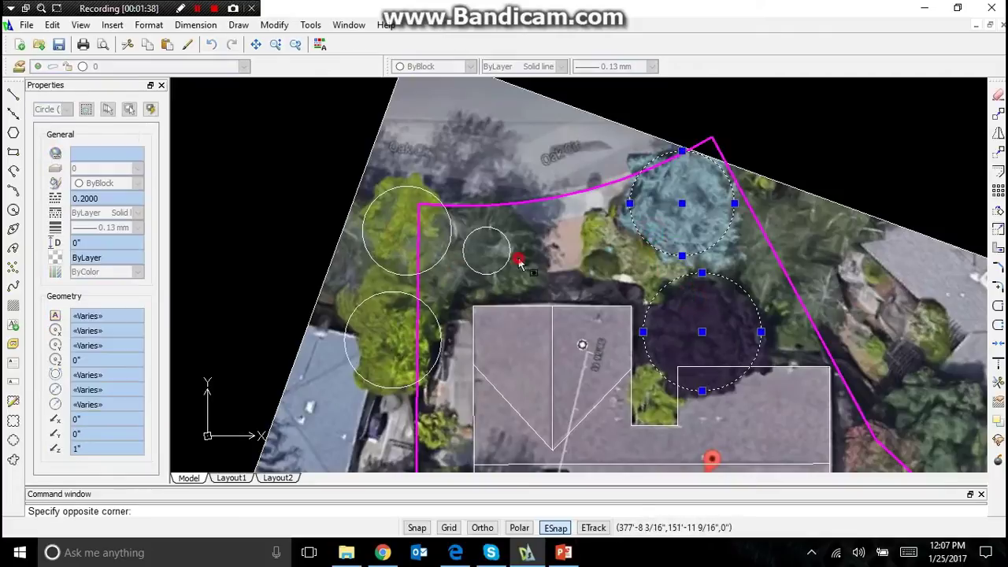
click(431, 241)
scroll(428, 315, down, 4)
scroll(656, 407, up, 3)
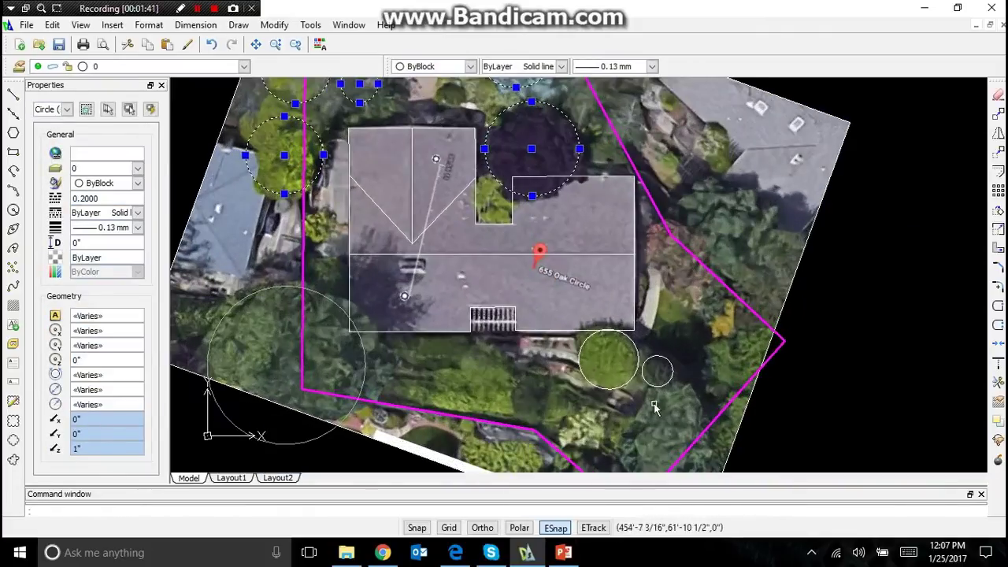
click(656, 407)
click(618, 383)
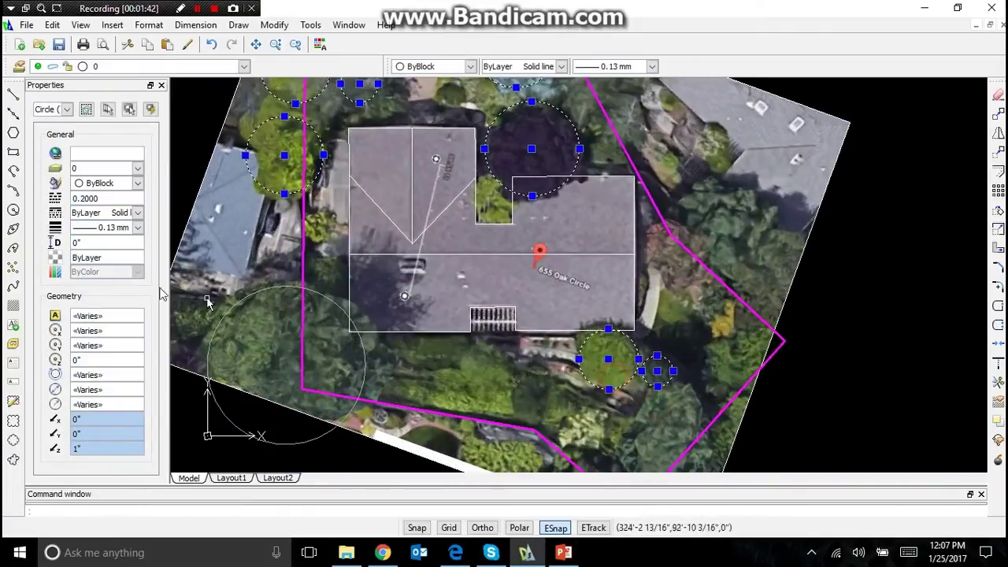
click(119, 185)
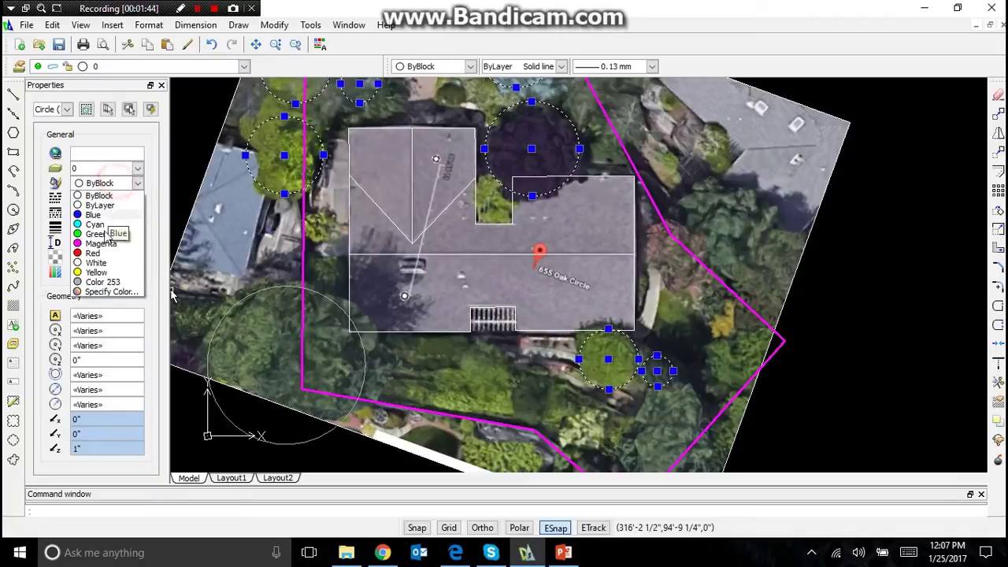
click(108, 282)
key(Escape)
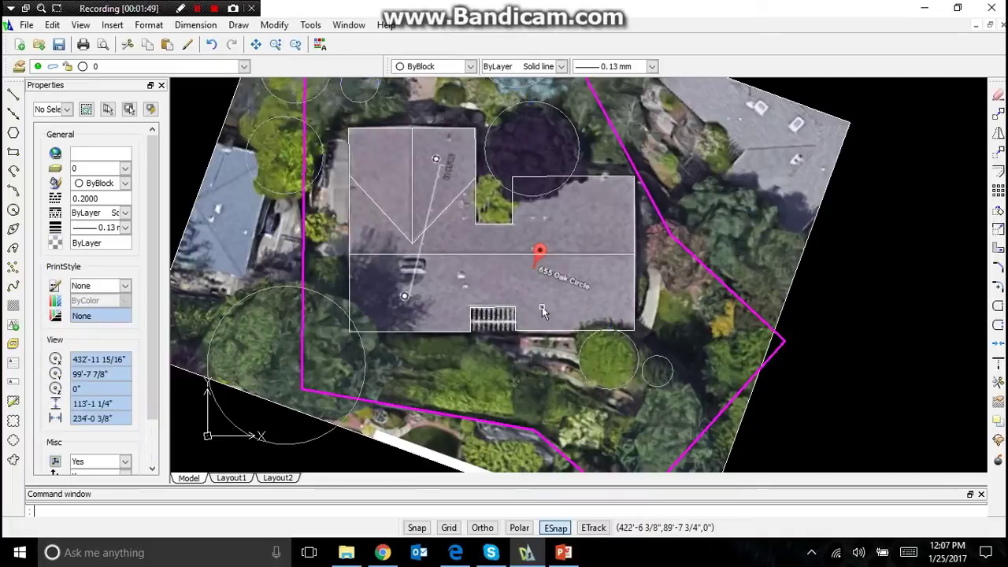
Step: Draw two connected lines tracing the east edge of the driveway from the blue-green tree down toward the roof's north side
scroll(552, 316, down, 3)
scroll(482, 160, up, 2)
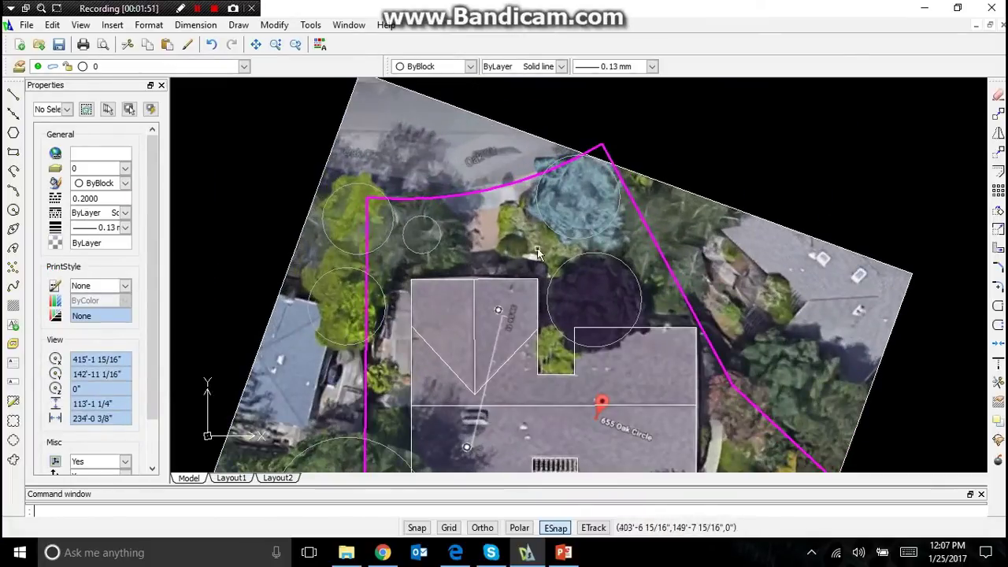
scroll(453, 234, up, 3)
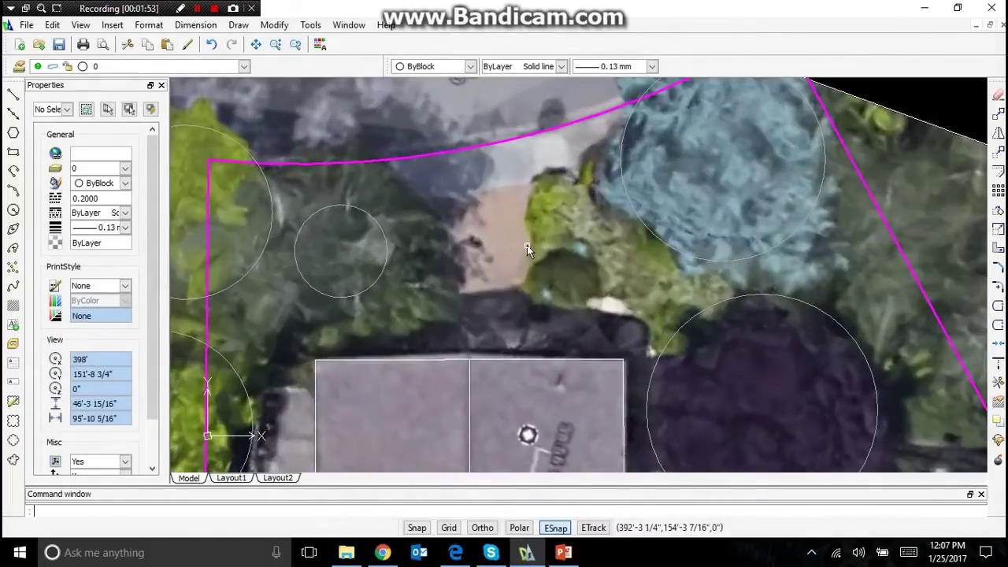
key(Return)
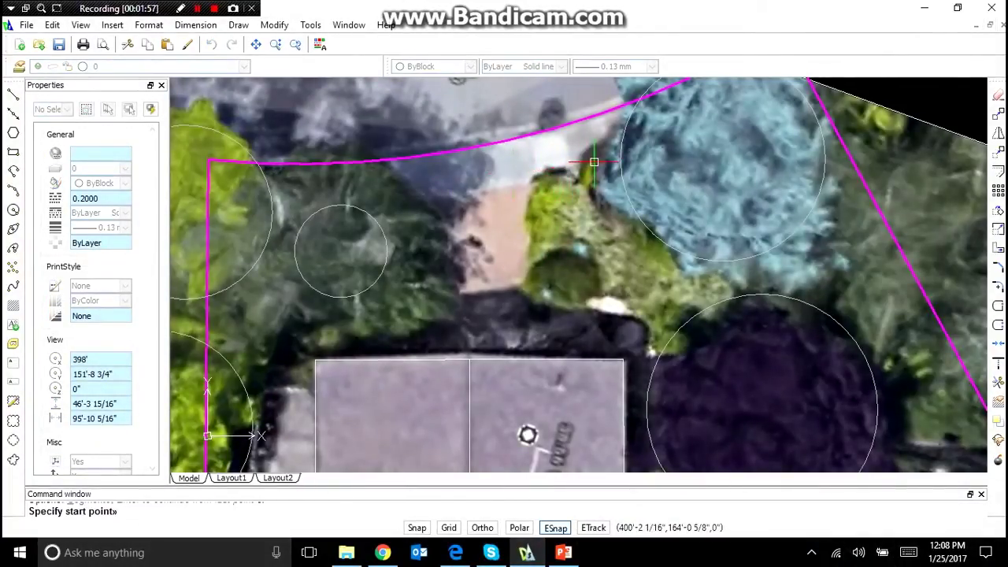
click(608, 158)
click(532, 181)
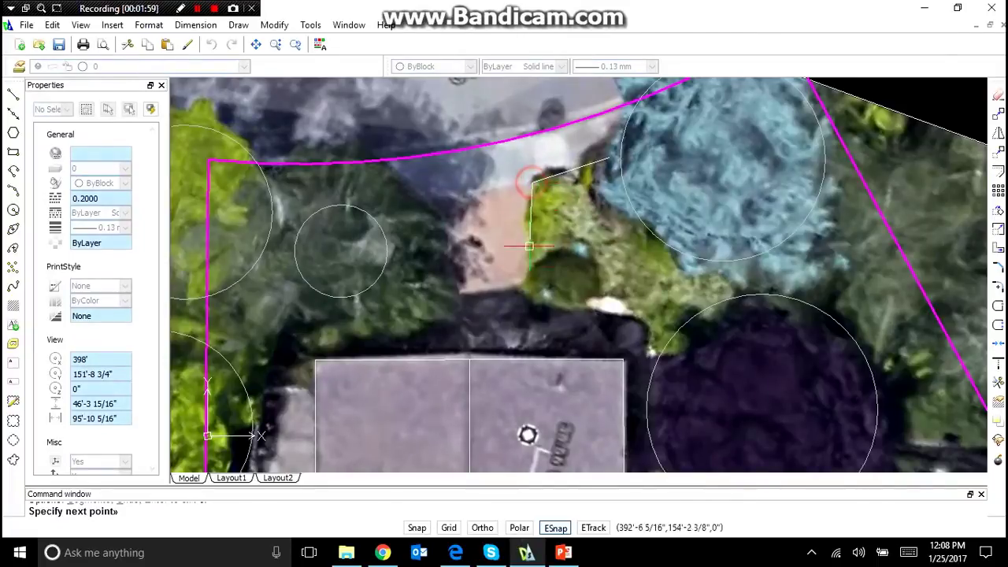
click(529, 315)
key(Return)
Step: Draw connected lines west of the driveway, running east from the west property line past the small tree and south toward the roof
key(Return)
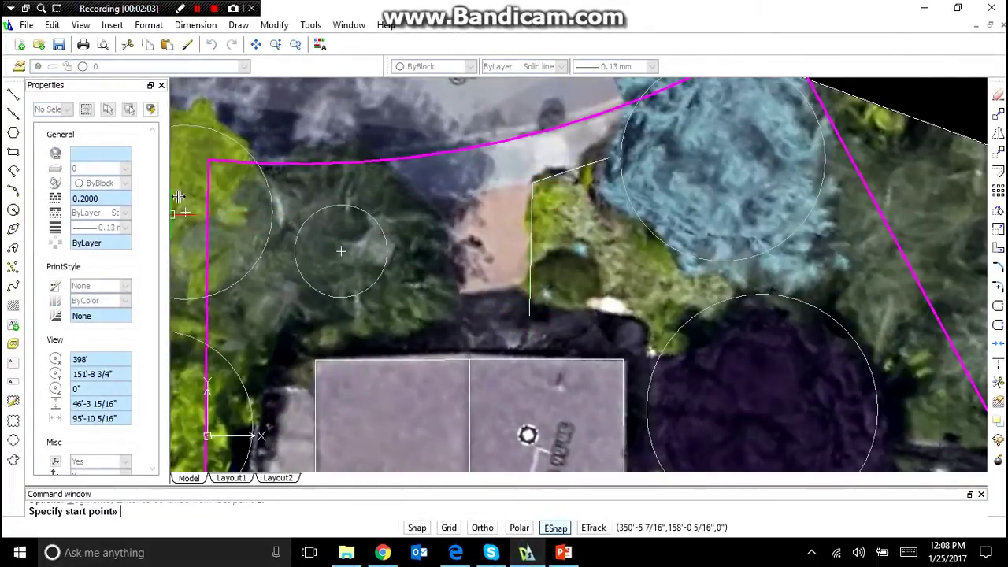
click(221, 213)
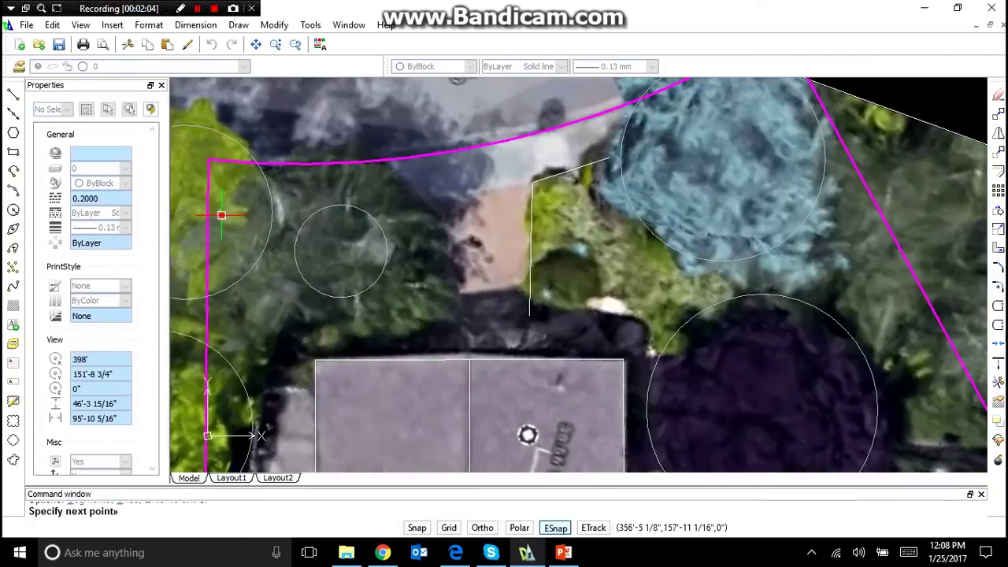
click(299, 213)
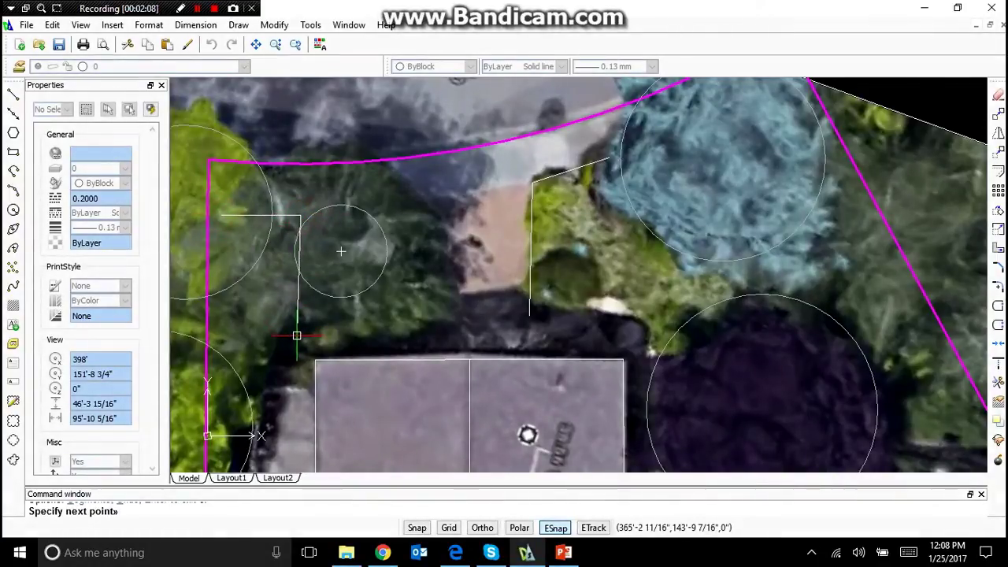
click(386, 213)
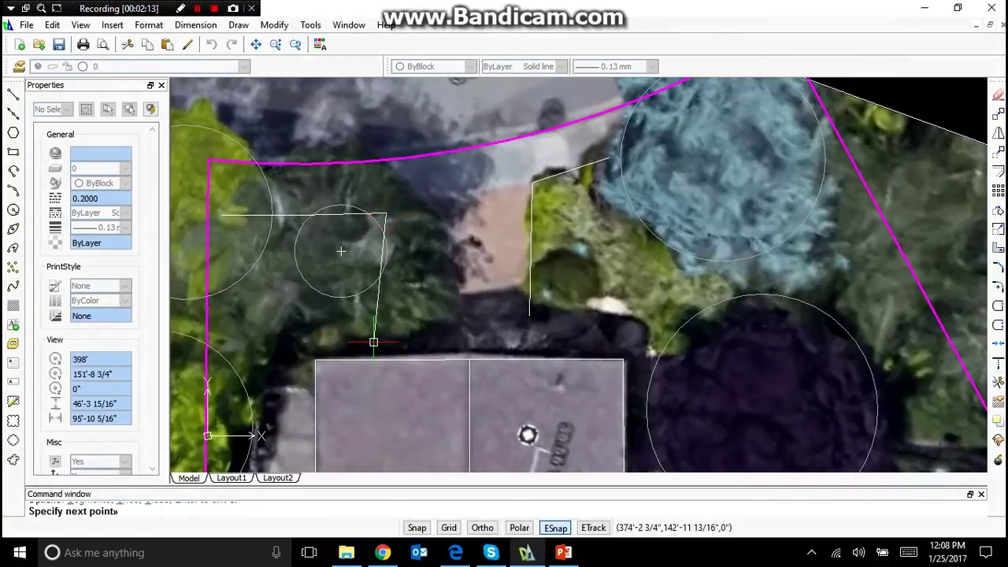
click(383, 325)
key(Return)
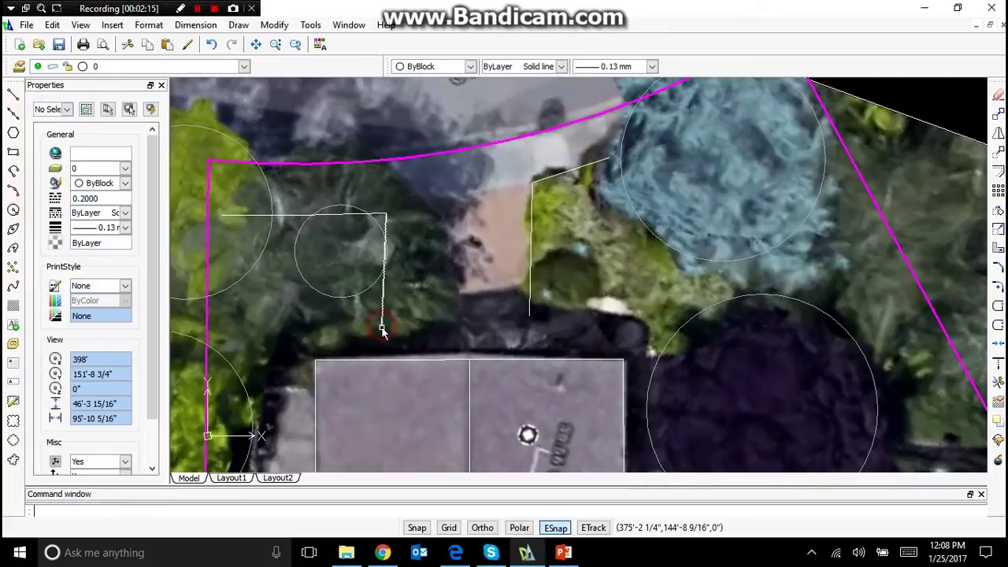
Step: Select the traced lines on both sides of the driveway and set their line color to Color 253
click(559, 225)
click(375, 186)
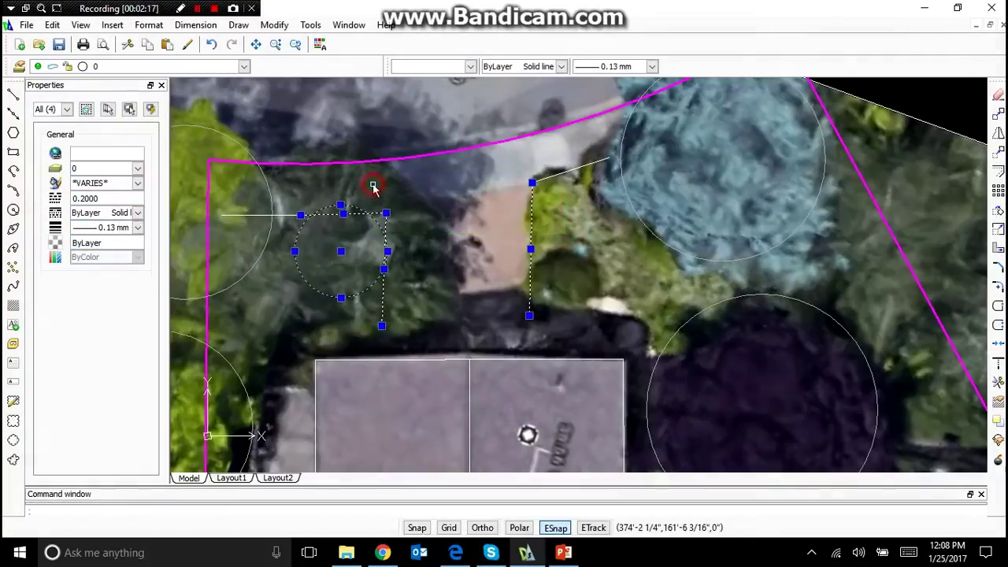
click(555, 174)
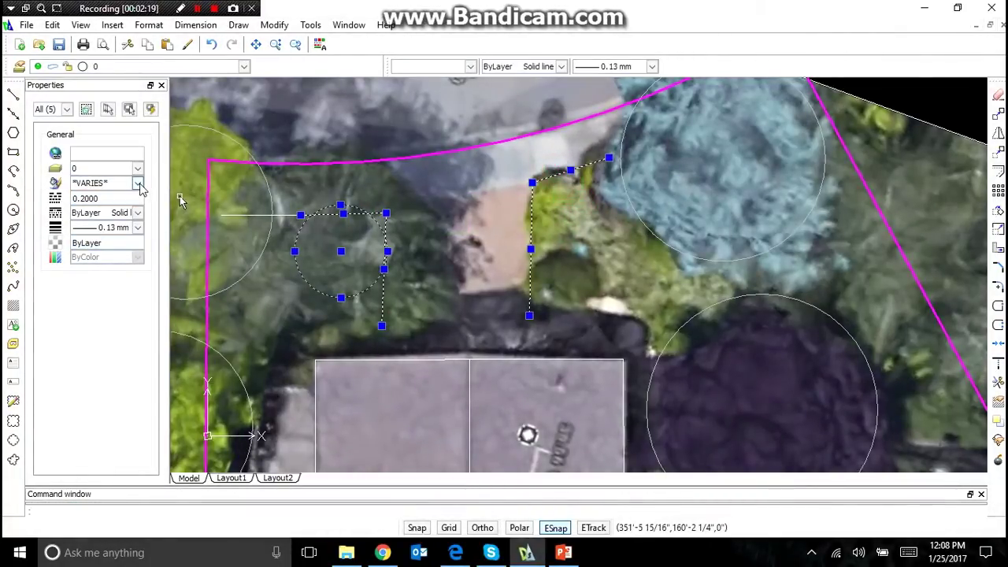
click(138, 183)
click(101, 281)
key(Escape)
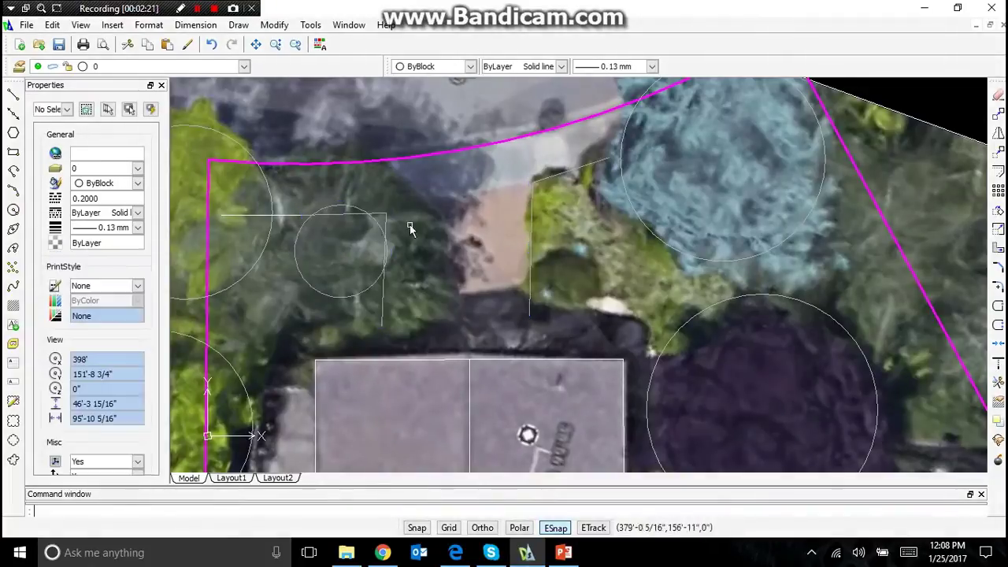
Step: Check the Lesson 3 drafting outline in the PowerPoint presentation and return to the DraftSight site plan
scroll(425, 221, down, 3)
scroll(446, 218, down, 3)
scroll(491, 257, up, 2)
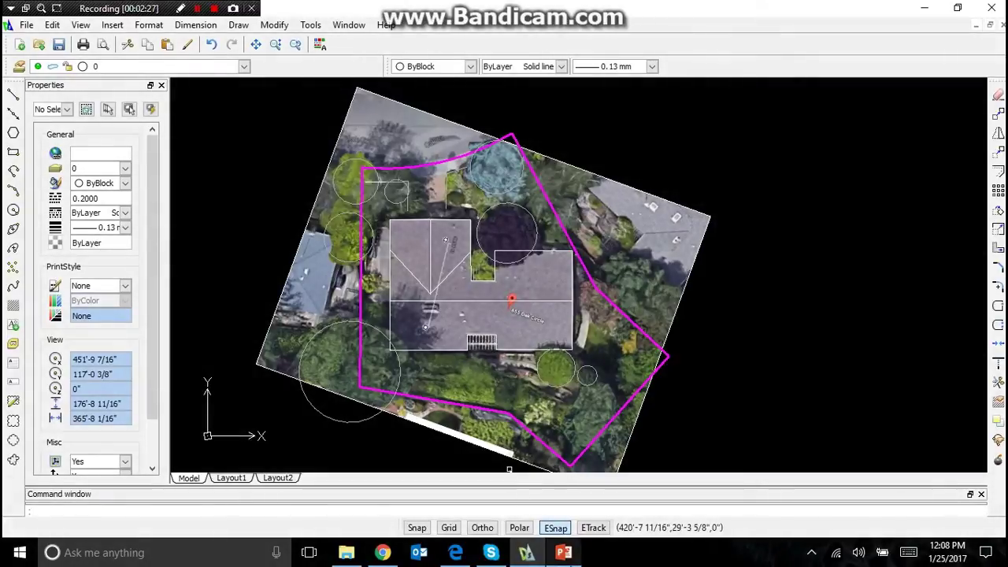
click(563, 552)
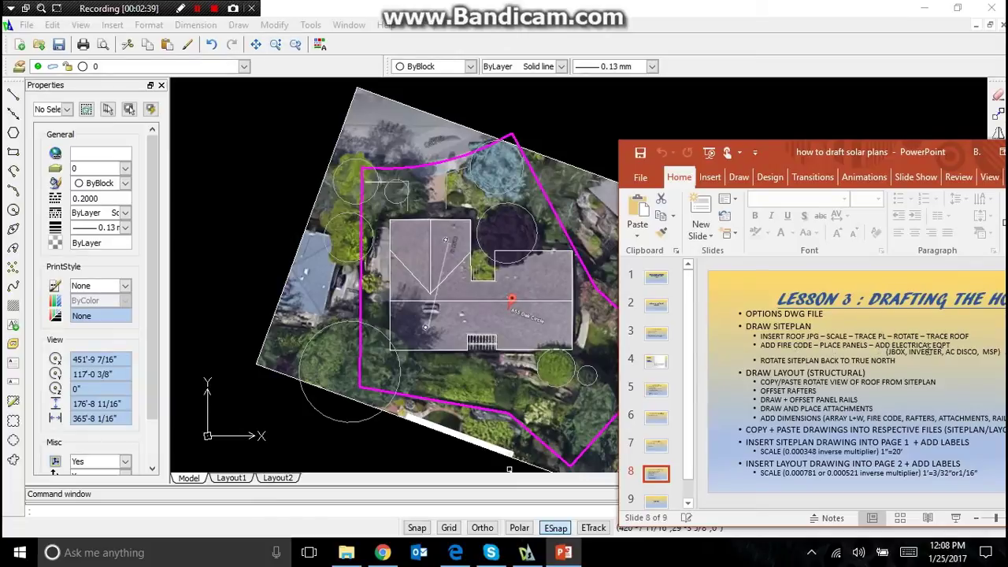
click(572, 203)
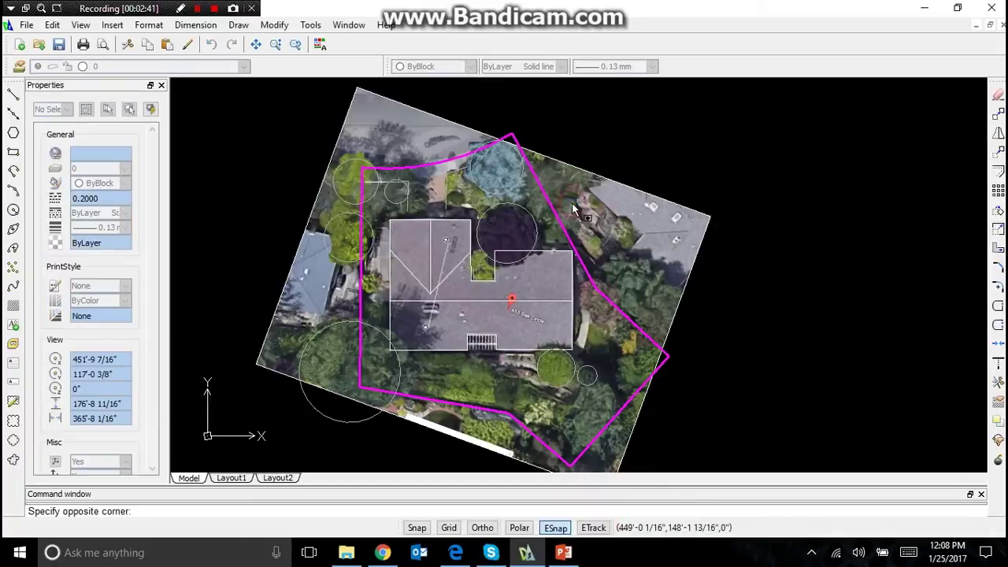
Step: Offset the main roof's horizontal ridge line 36 inches toward the south side of the roof
click(493, 300)
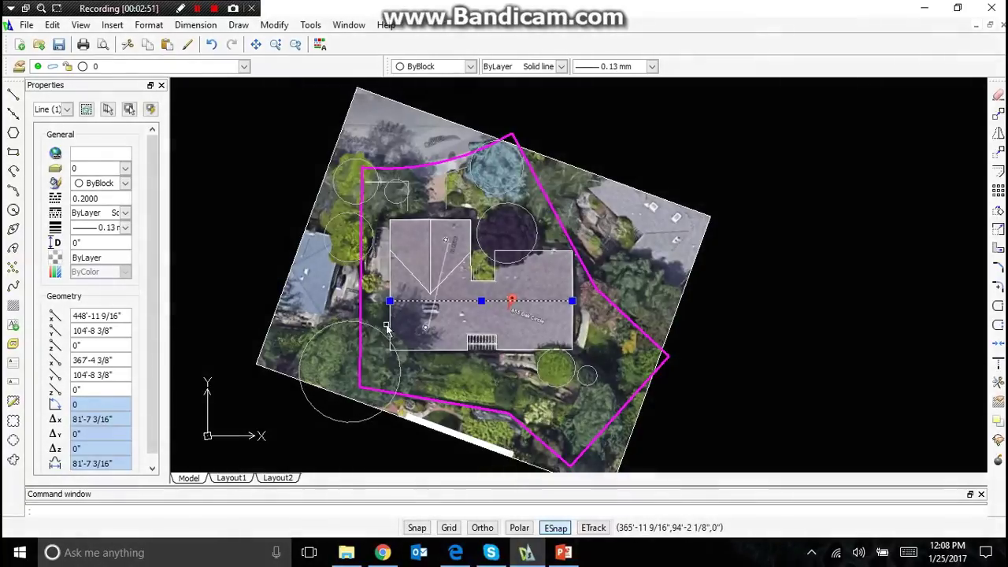
scroll(400, 319, up, 4)
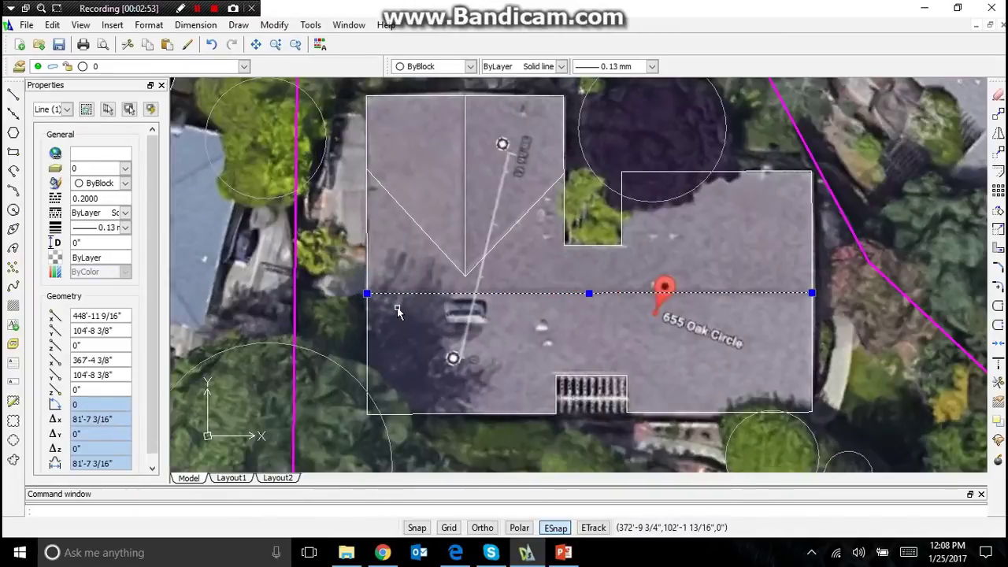
click(289, 26)
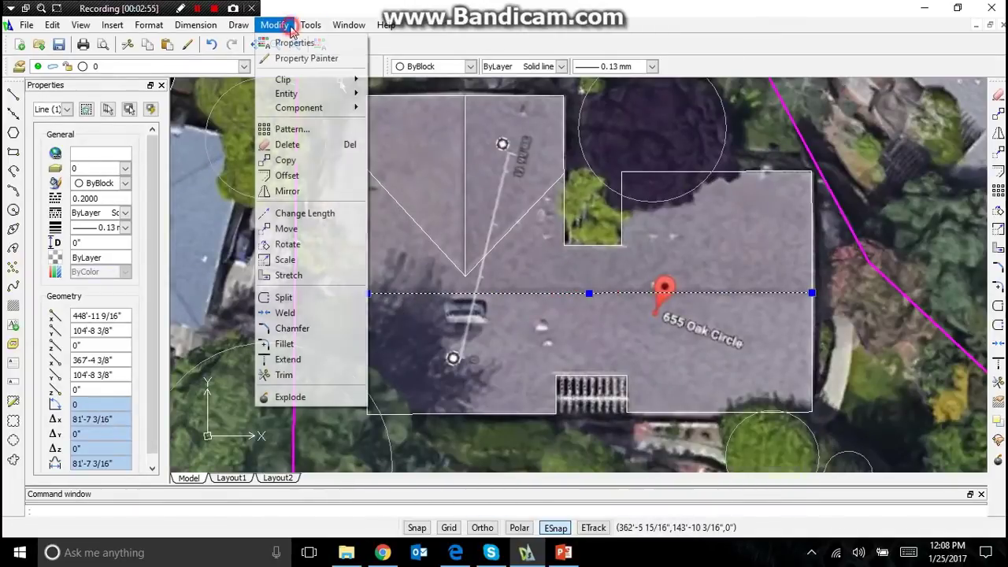
click(307, 175)
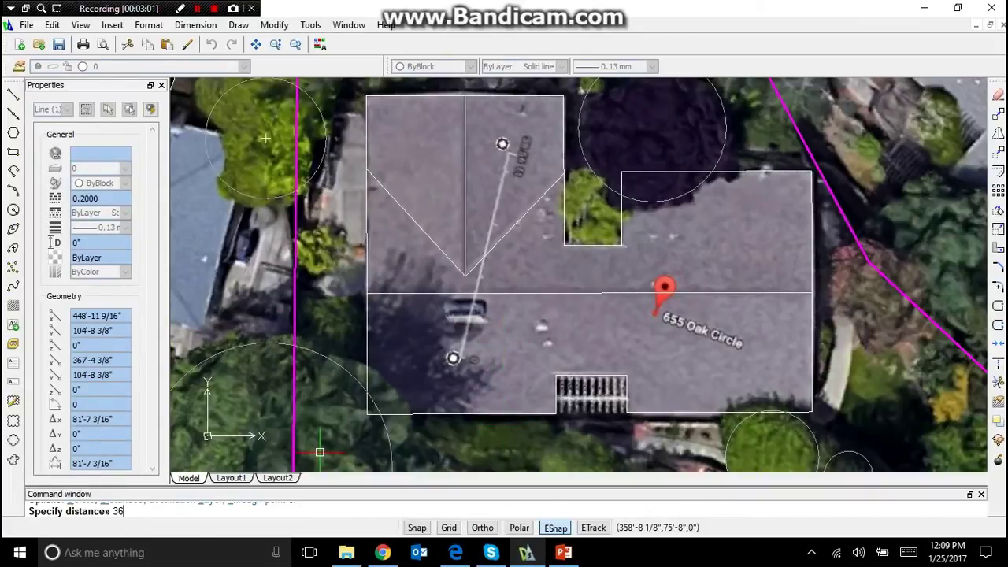
text(36)
key(Return)
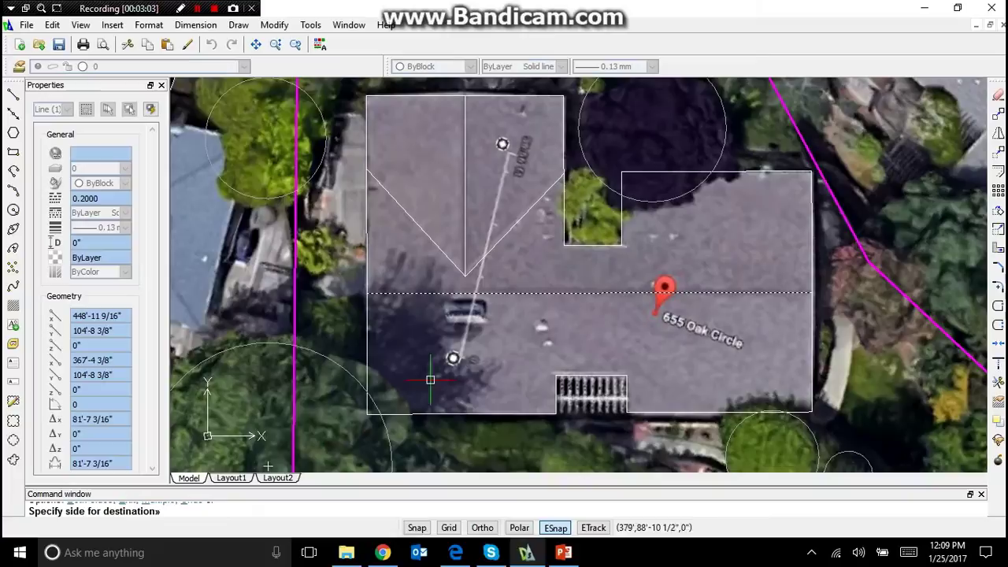
click(523, 326)
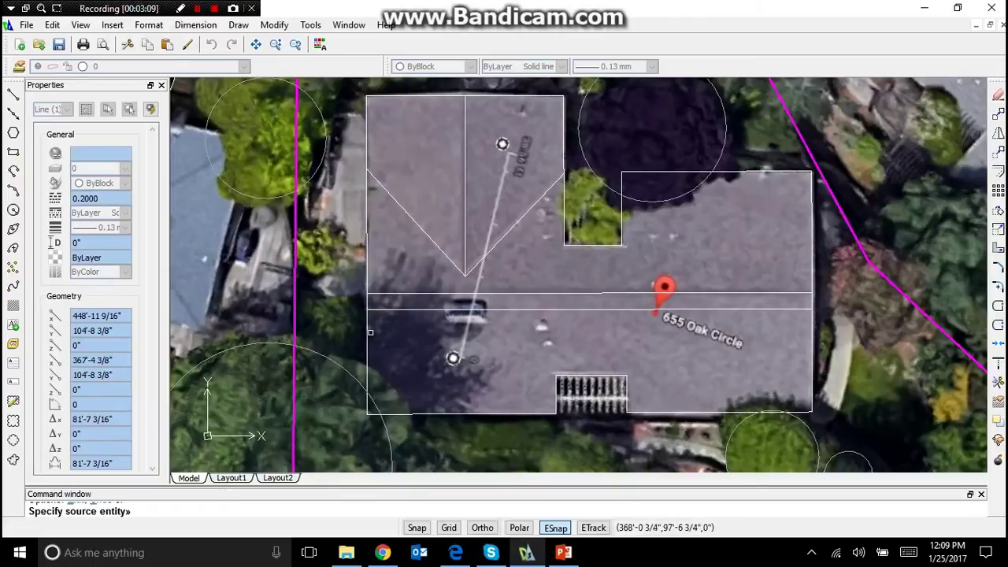
Step: Offset the roof's west and east edge lines inward by the same 36-inch distance and end the Offset command
click(368, 332)
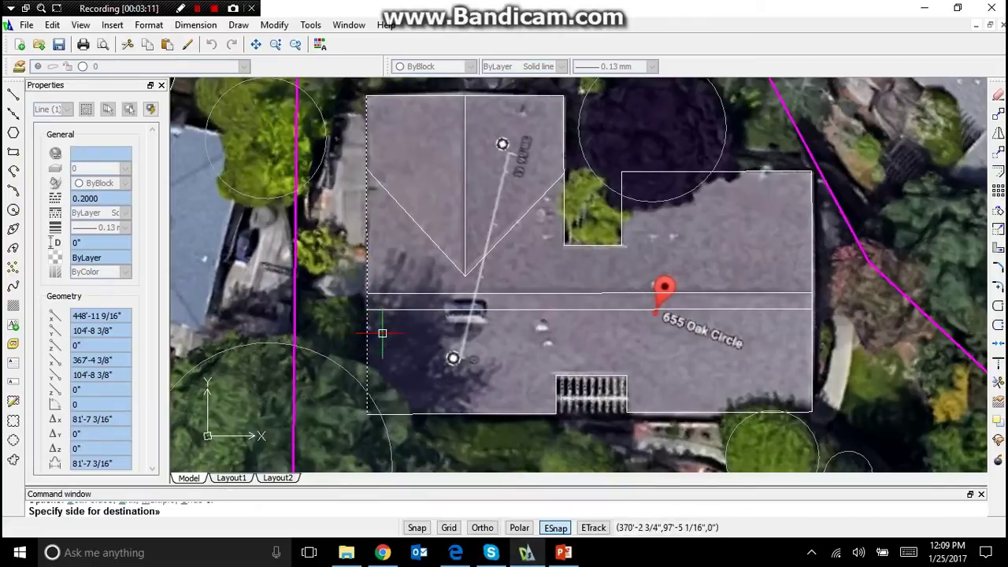
click(389, 333)
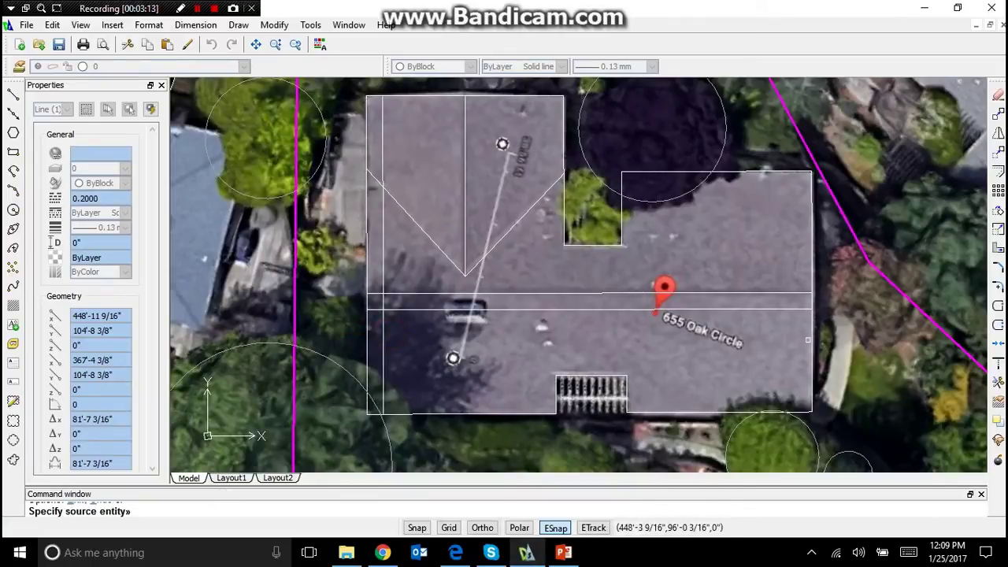
click(811, 340)
click(783, 340)
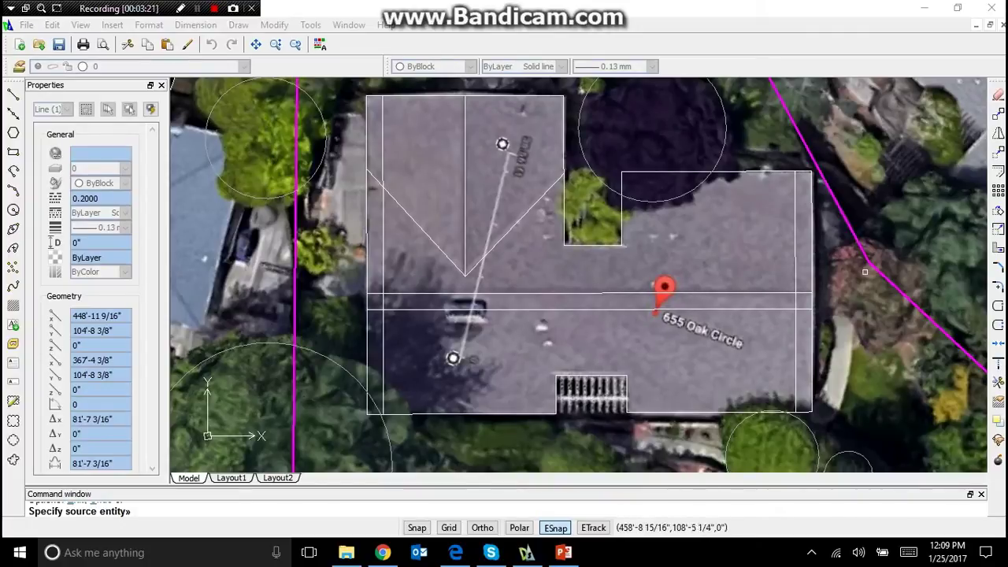
click(446, 16)
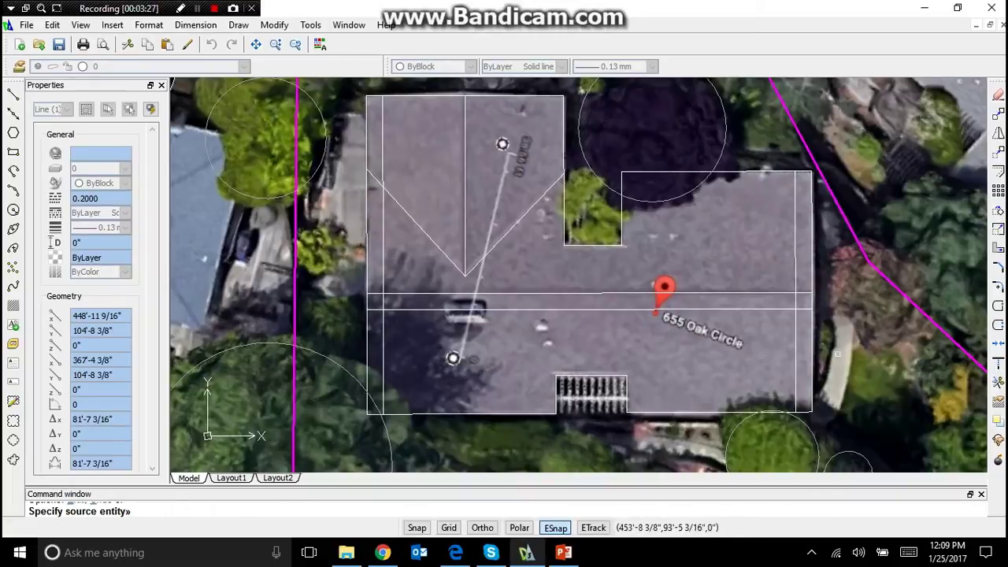
key(Escape)
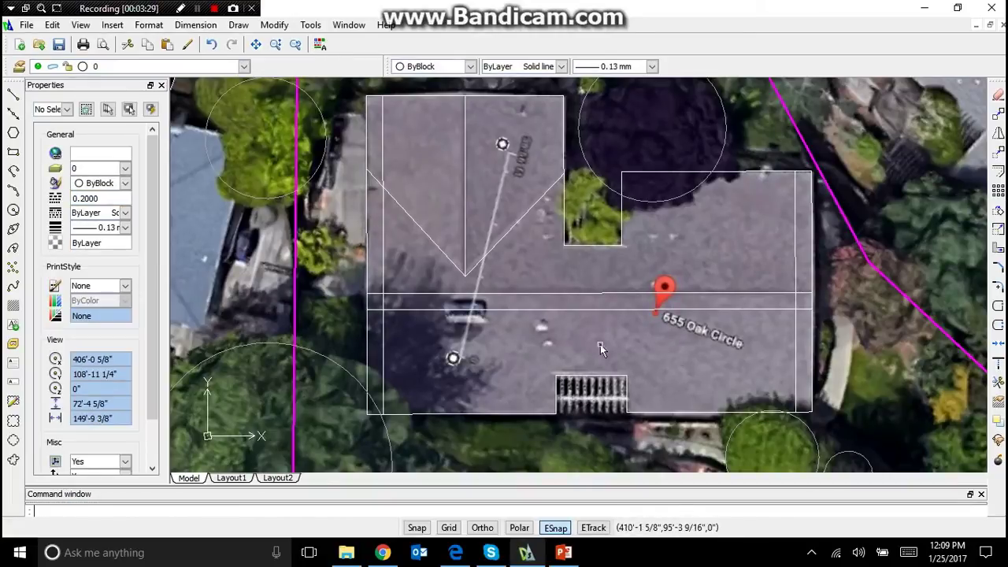
Step: Stretch the ends of the west and ridge offset lines to their intersection, forming the southern roof area's northwest corner
click(401, 323)
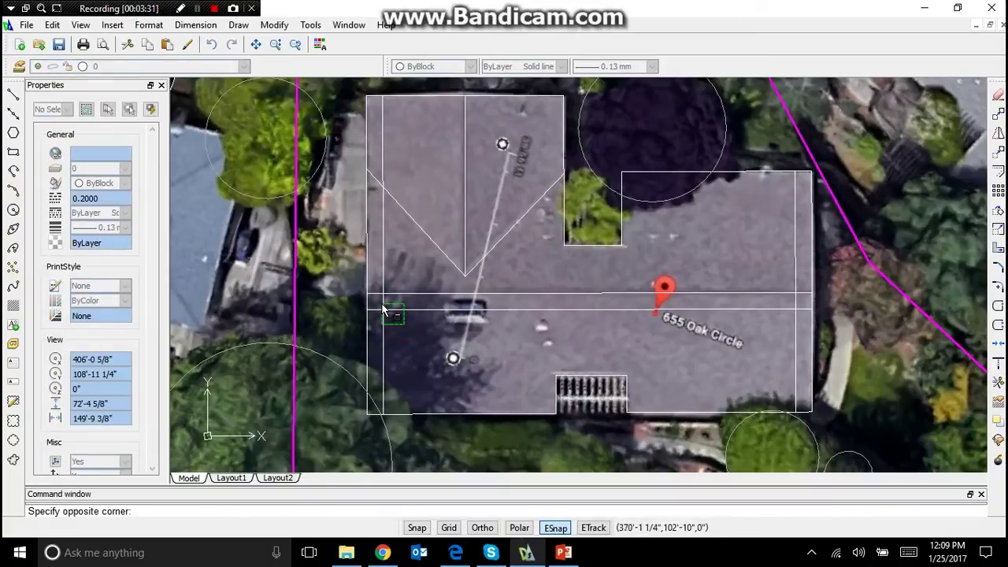
click(384, 311)
click(383, 95)
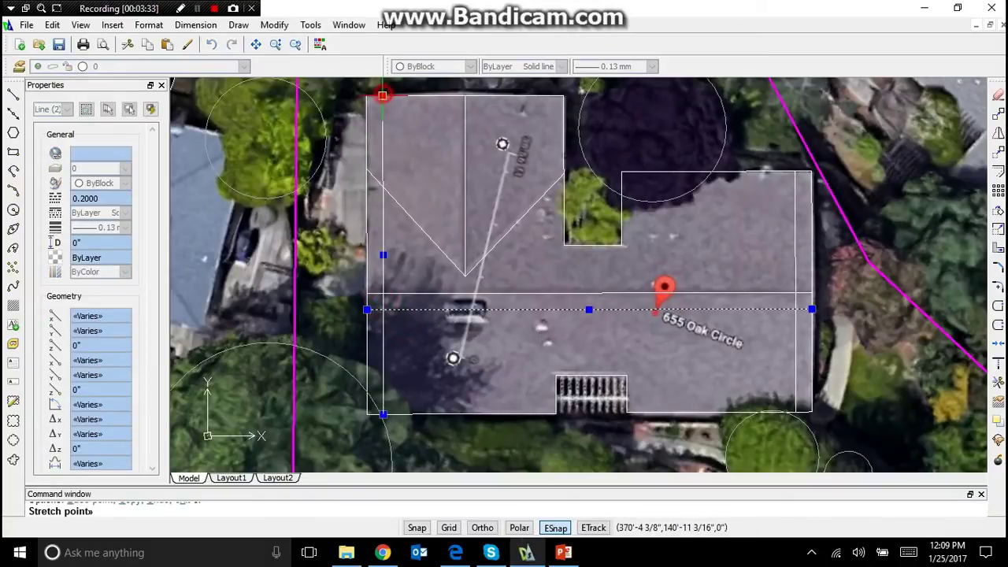
click(383, 310)
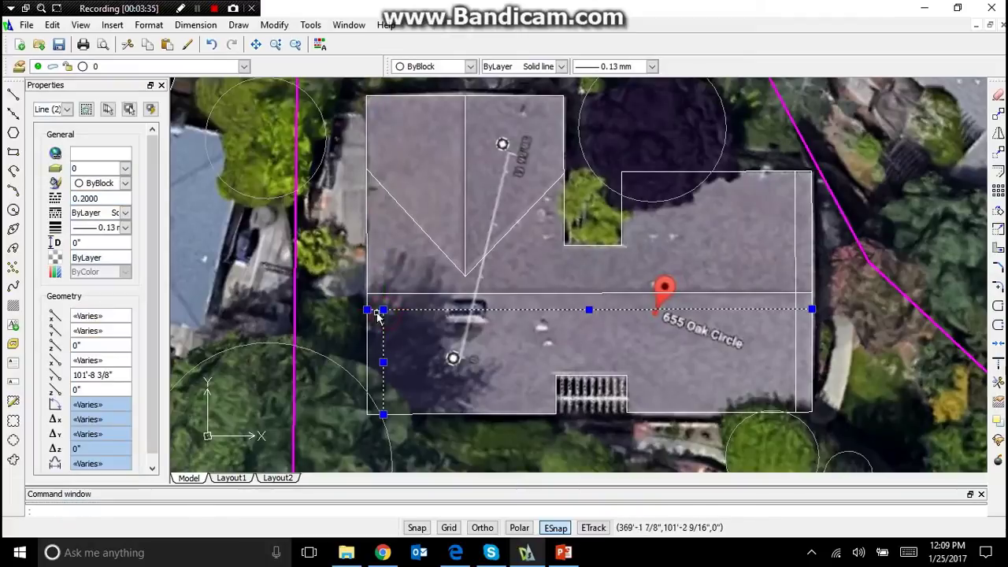
click(367, 310)
click(383, 310)
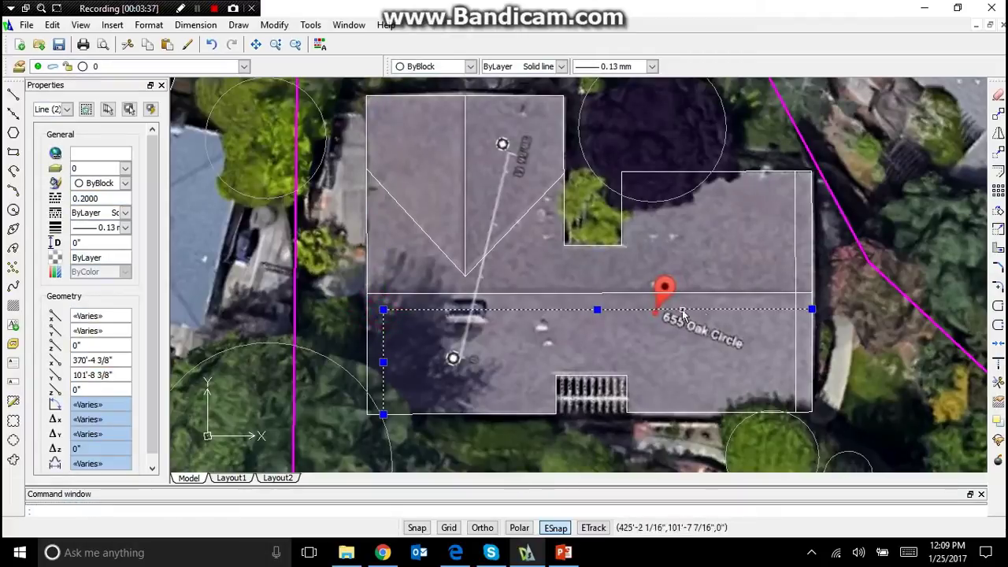
Step: Stretch the ridge offset line's east end back to the east offset line to form the northeast corner
click(811, 310)
click(796, 310)
click(799, 307)
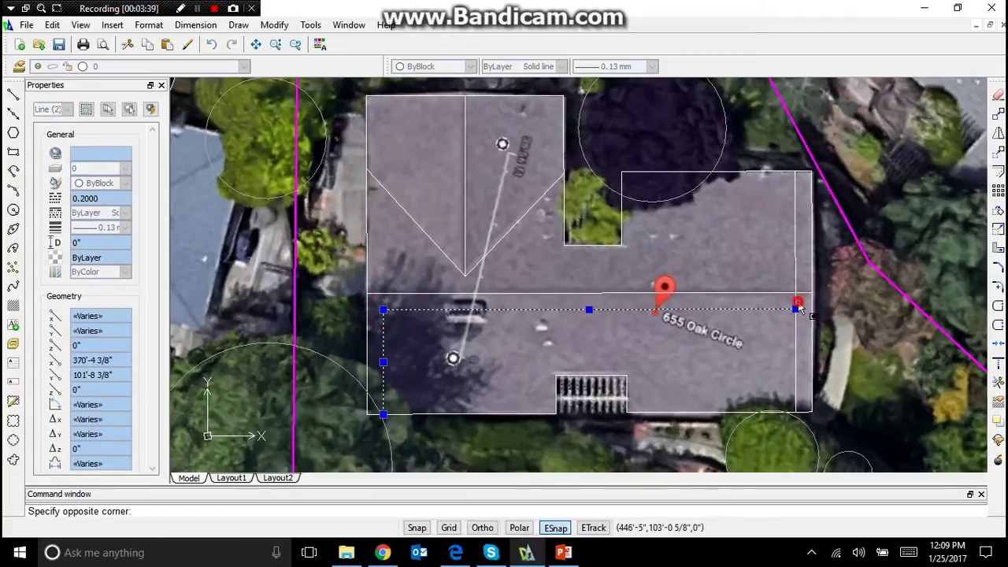
Step: Shorten the east inner setback line by moving its upper end down to the corner with the horizontal setback line
click(793, 312)
click(796, 171)
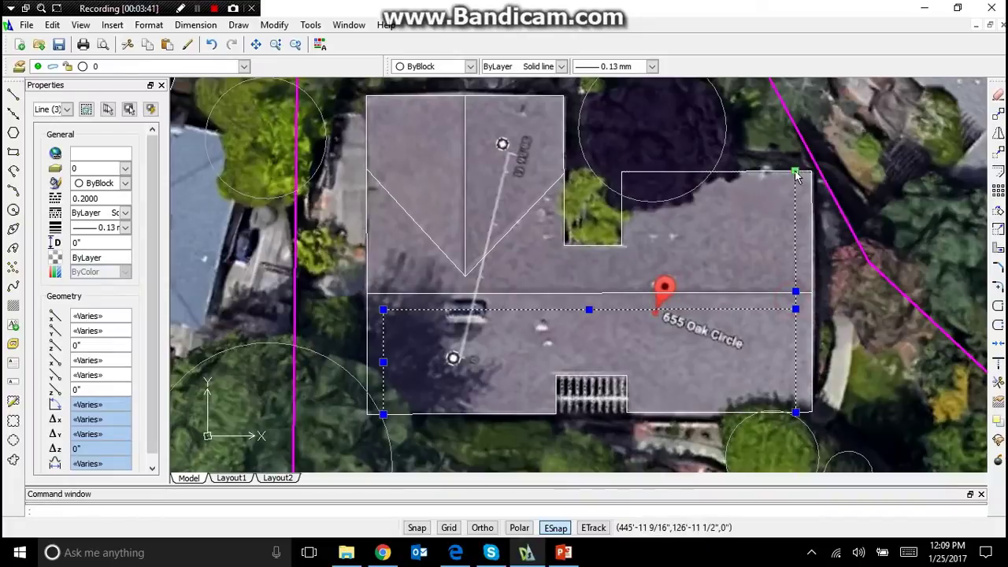
click(796, 310)
key(Escape)
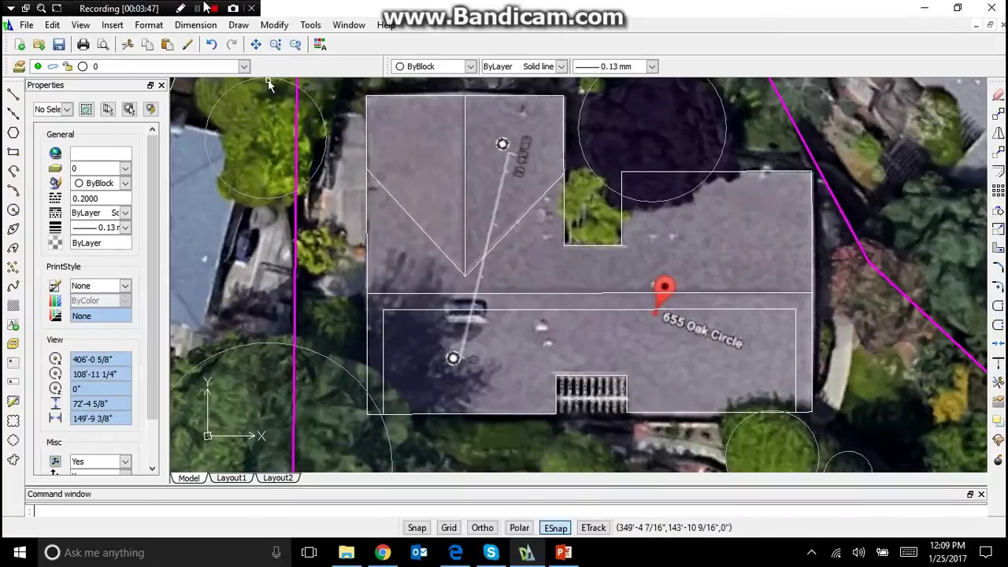
Step: Hatch the setback band along the ridge and both side edges of the lower roof with ANSI31 at scale 8'
click(238, 24)
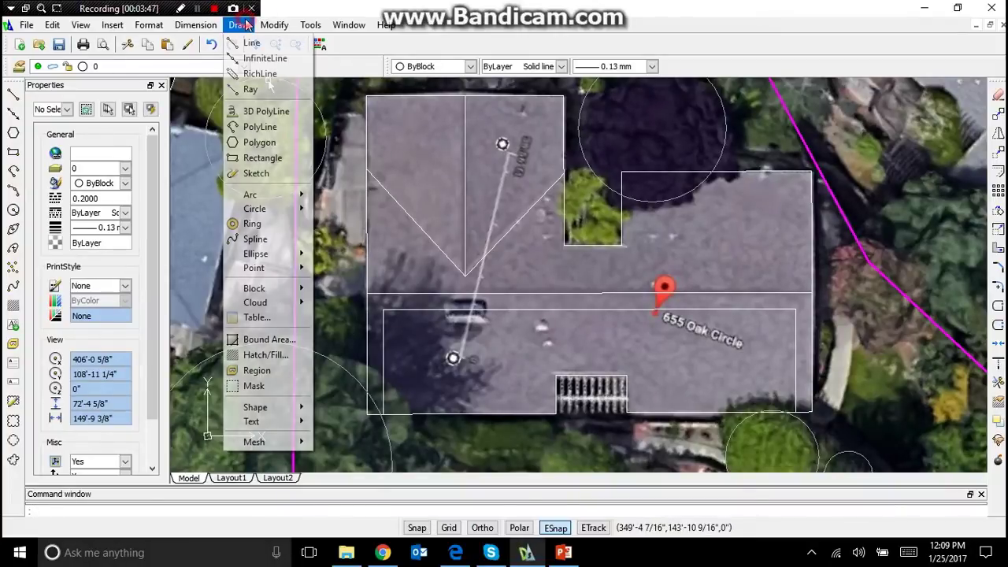
click(271, 354)
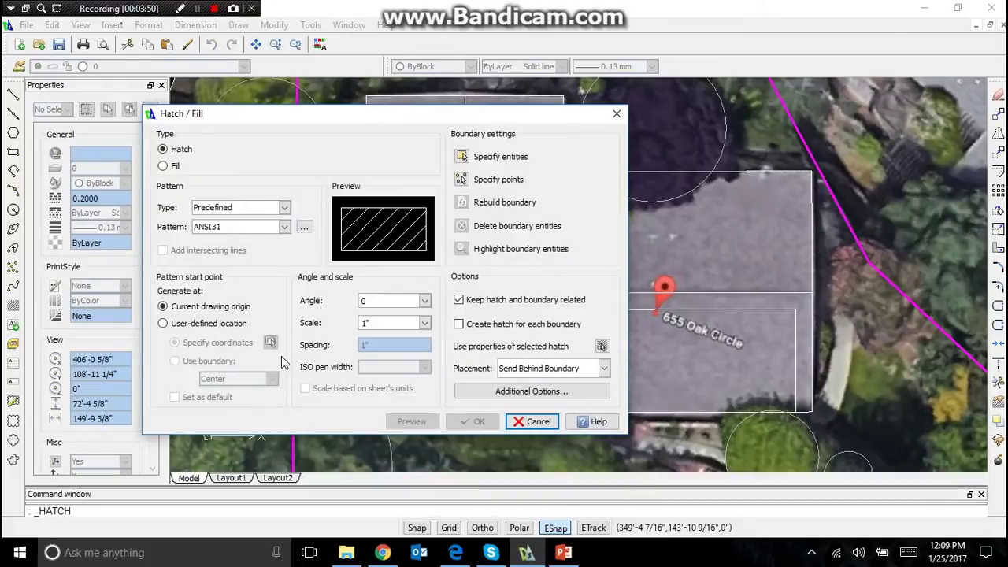
click(462, 179)
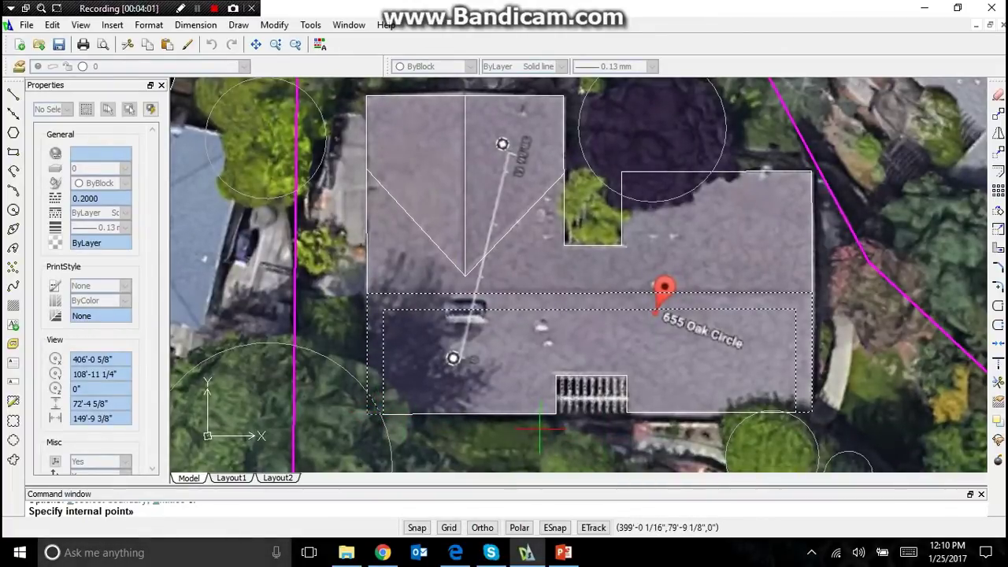
key(Return)
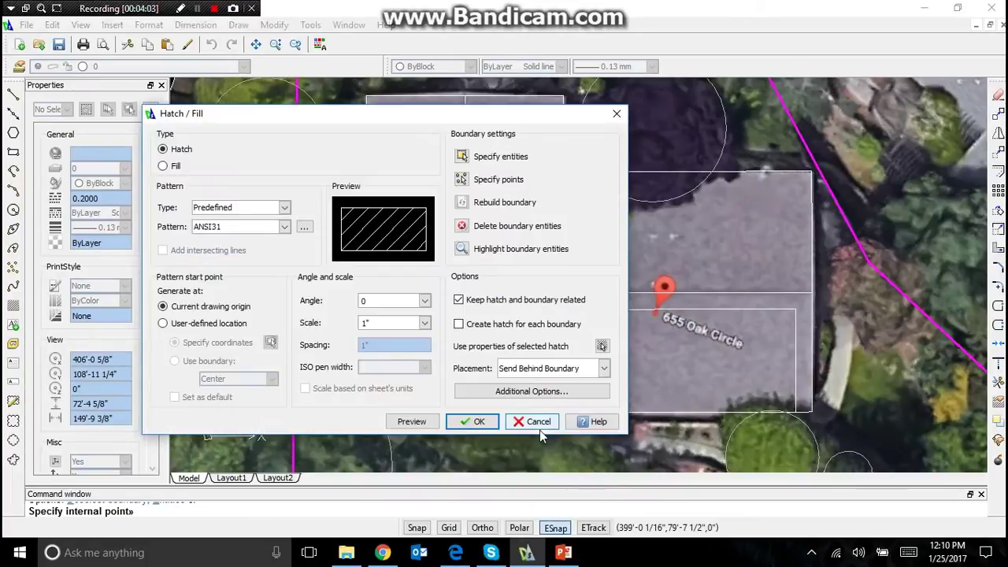
double_click(380, 327)
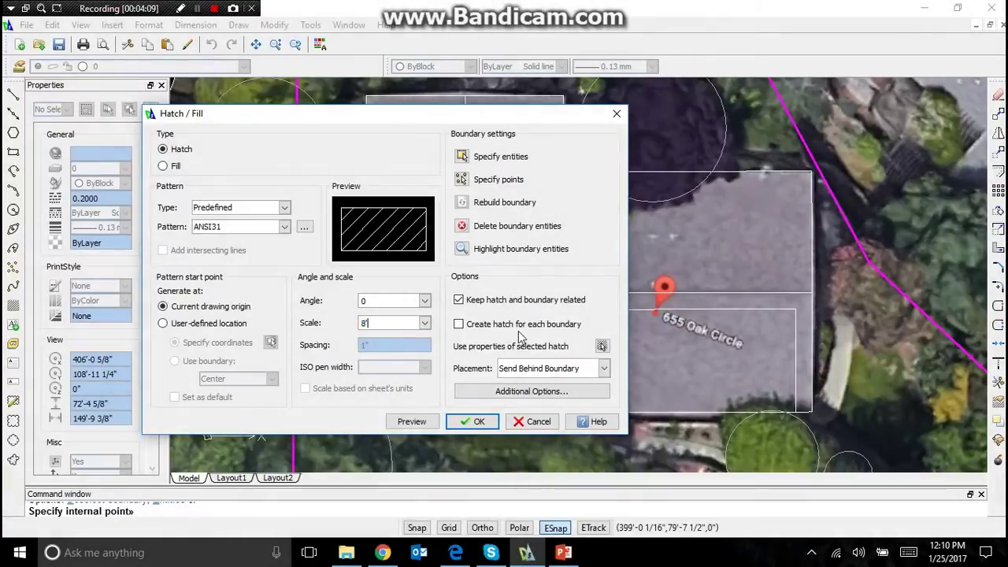
key(Return)
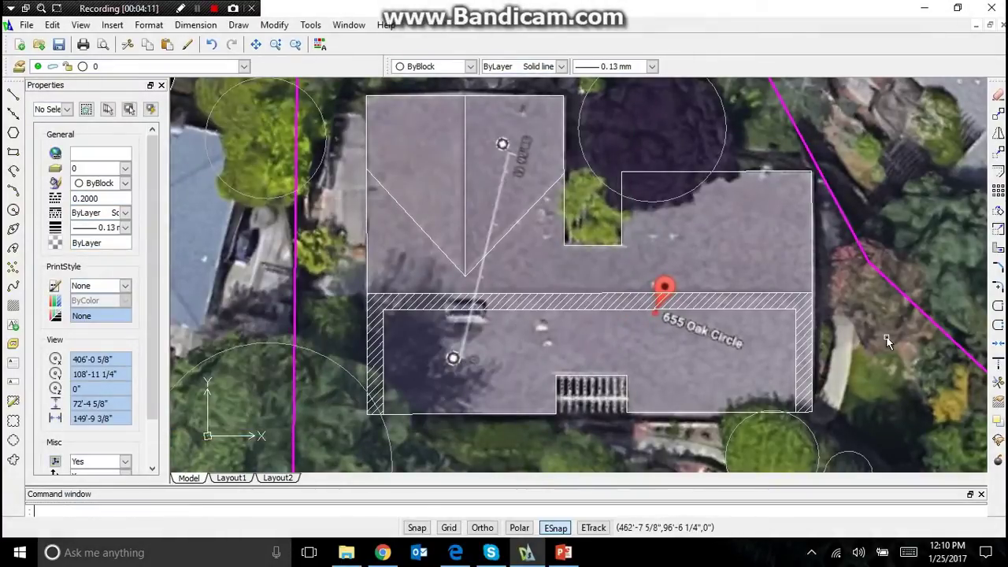
Step: Draw a three-point arc of about 28' radius from above the ridge, across the lower roof's shaded west end, to below the eave
scroll(426, 223, down, 5)
scroll(429, 222, up, 5)
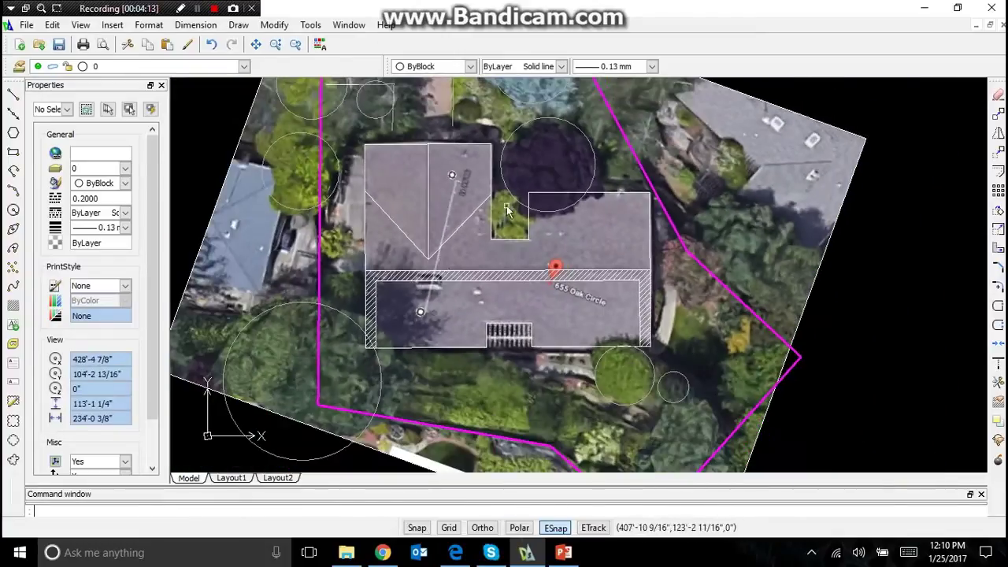
scroll(451, 266, up, 2)
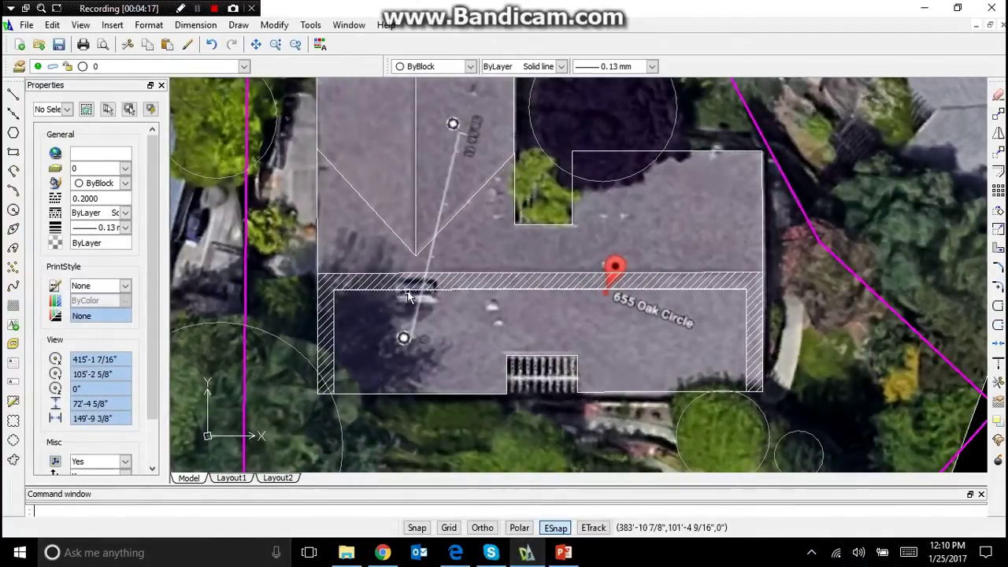
click(238, 25)
mouse_move(248, 196)
click(337, 196)
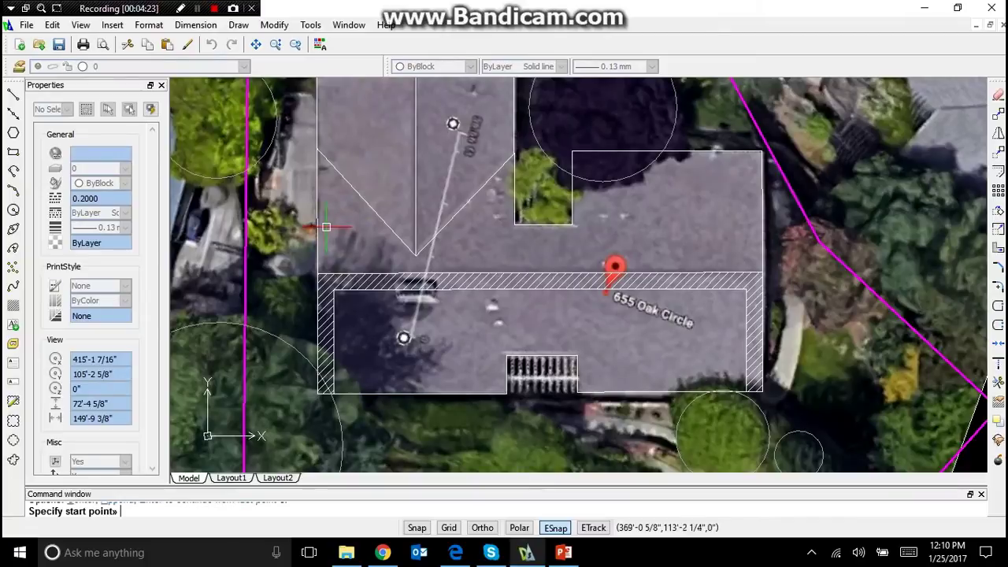
click(326, 227)
click(418, 339)
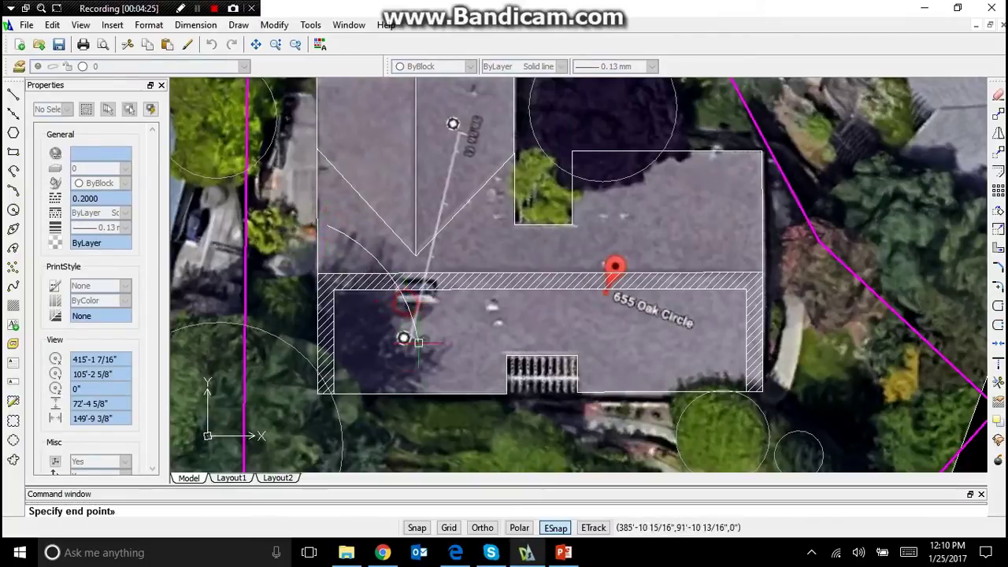
click(406, 426)
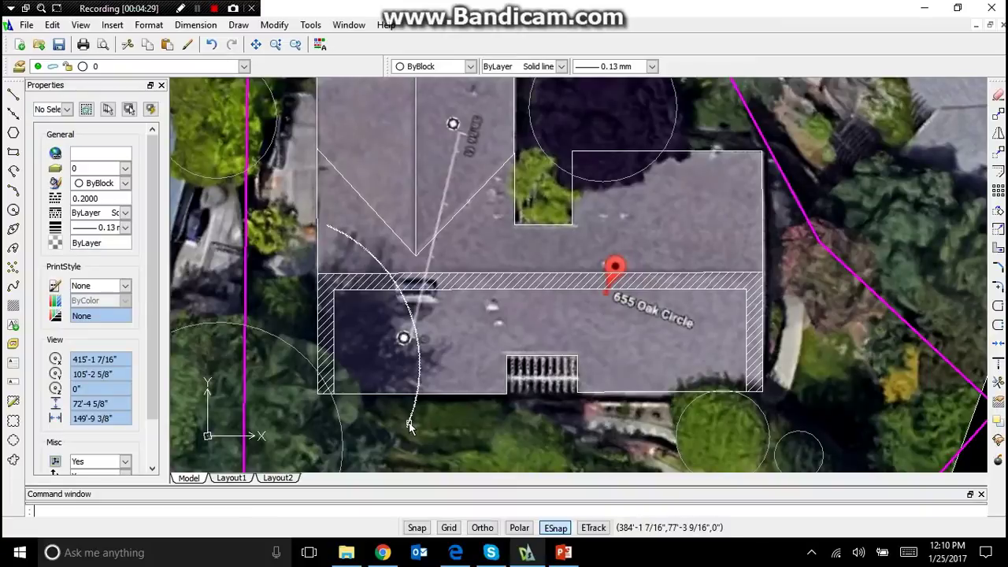
Step: Set the new arc's line colour to gray 252 and choose a heavier line weight for it
click(409, 426)
click(105, 188)
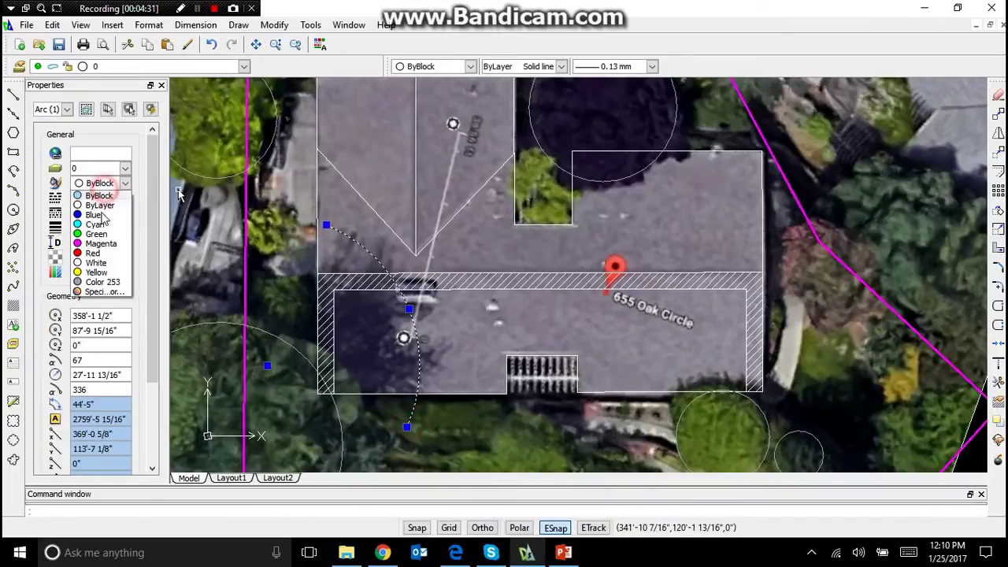
click(101, 292)
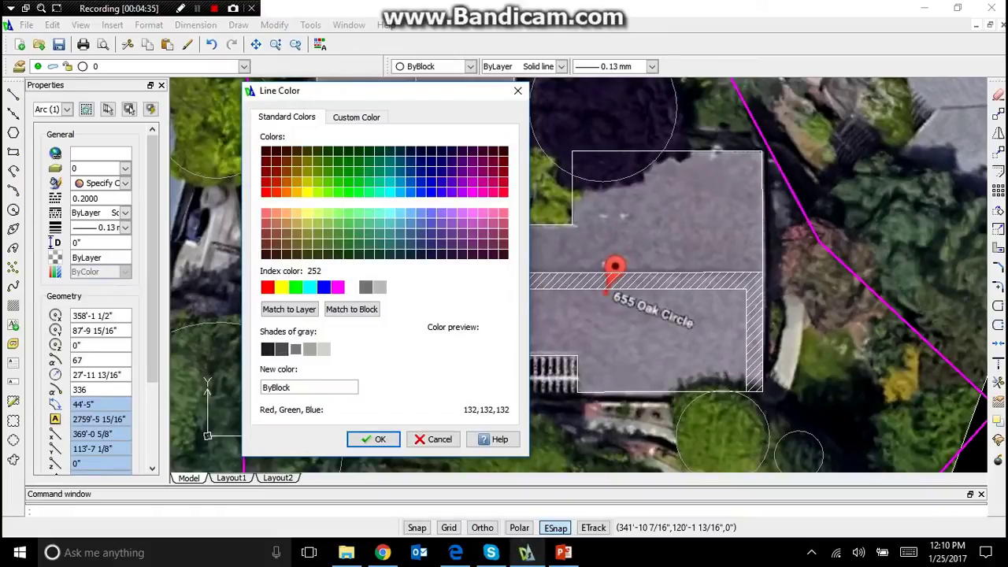
click(296, 349)
click(377, 439)
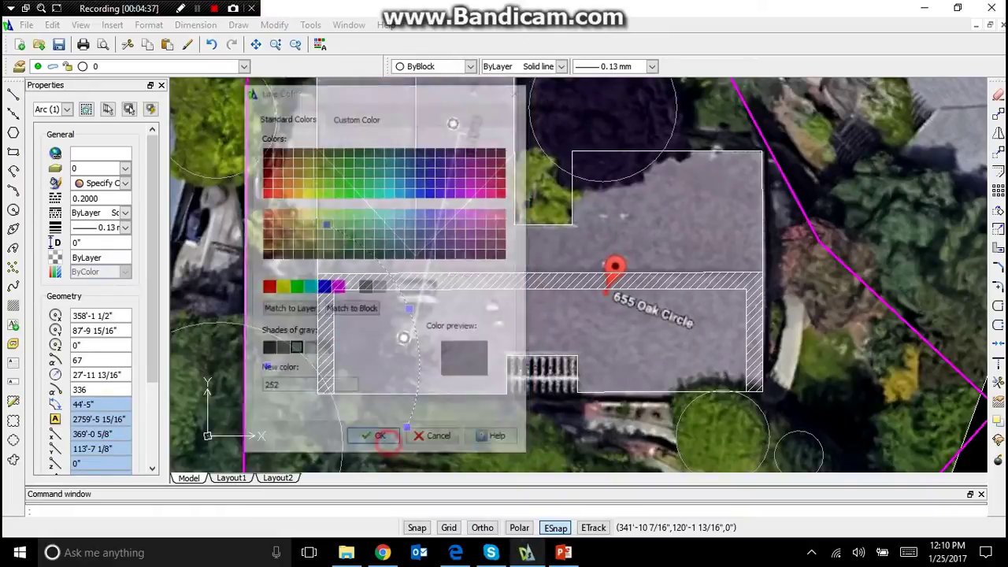
click(118, 227)
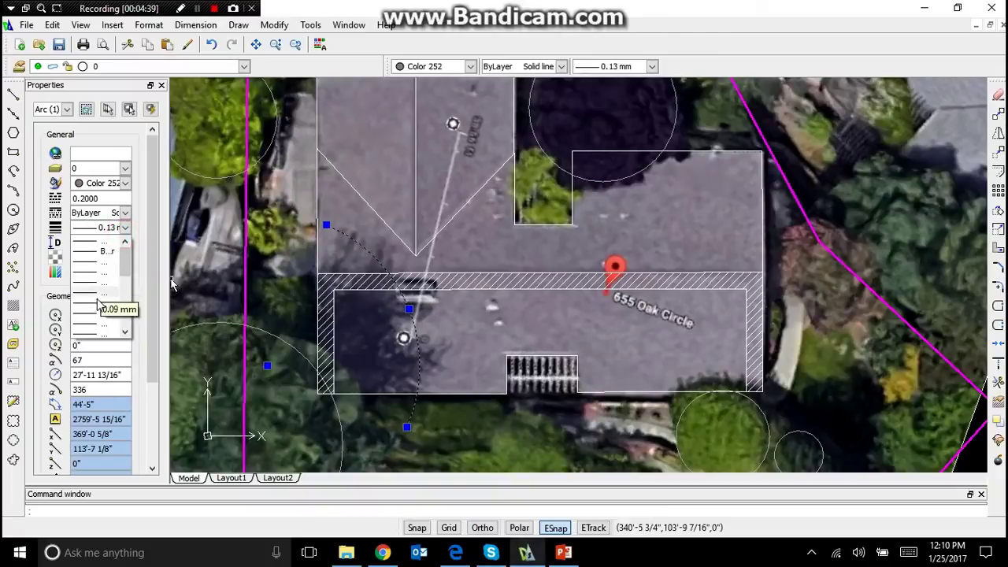
scroll(101, 318, down, 2)
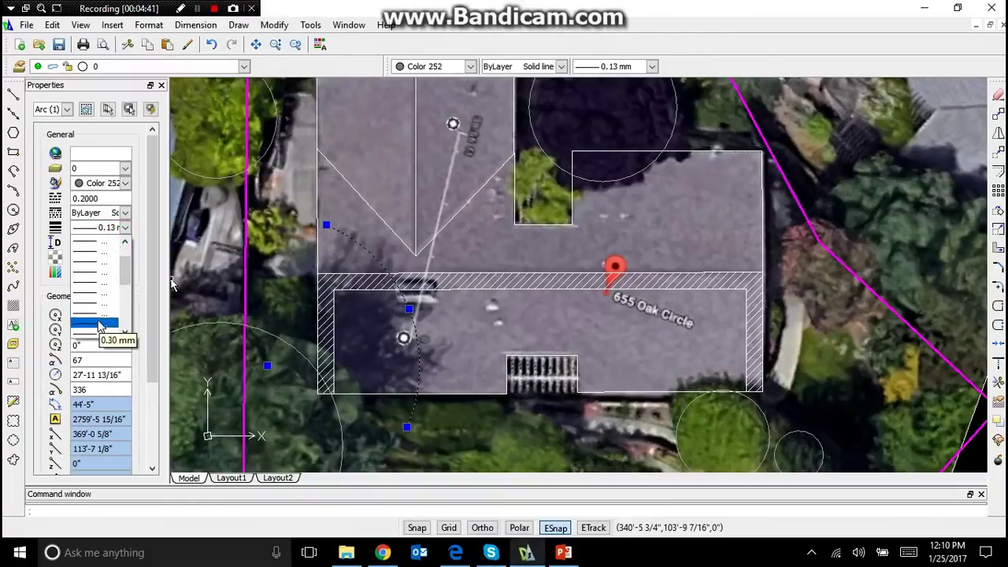
click(101, 315)
key(Escape)
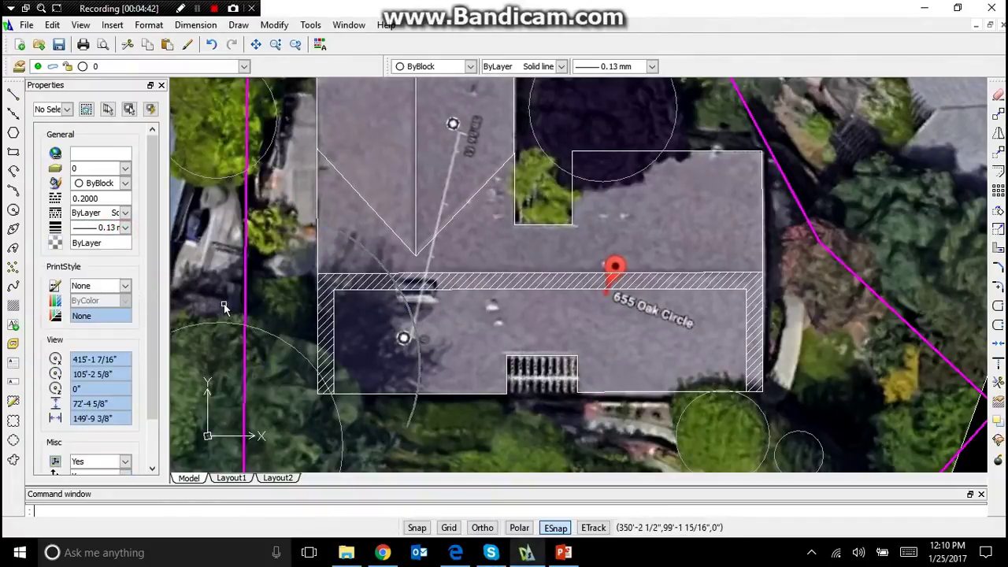
Step: With nothing selected, set the current line weight to 0.40 mm
click(124, 228)
scroll(108, 311, down, 2)
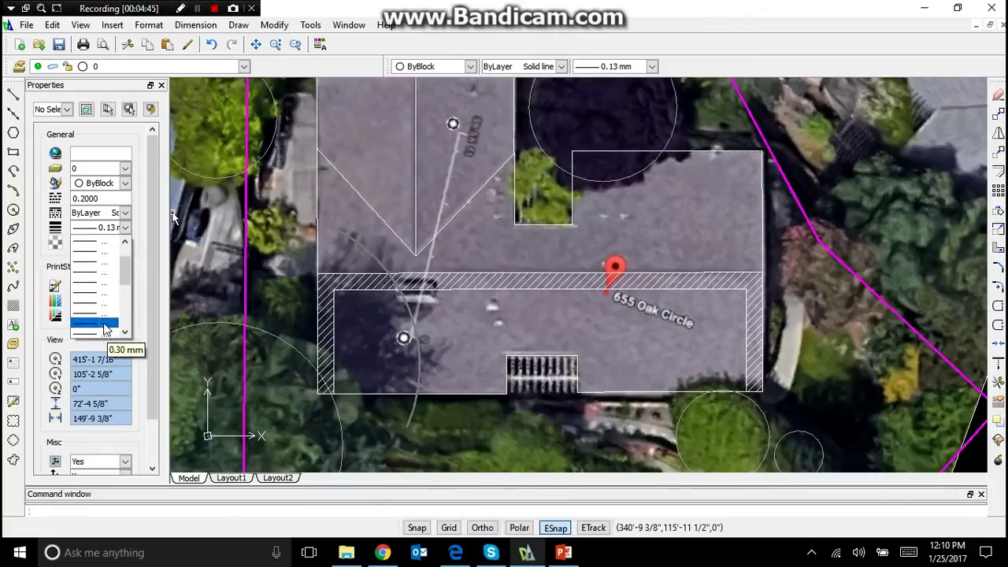
scroll(103, 326, down, 1)
click(102, 319)
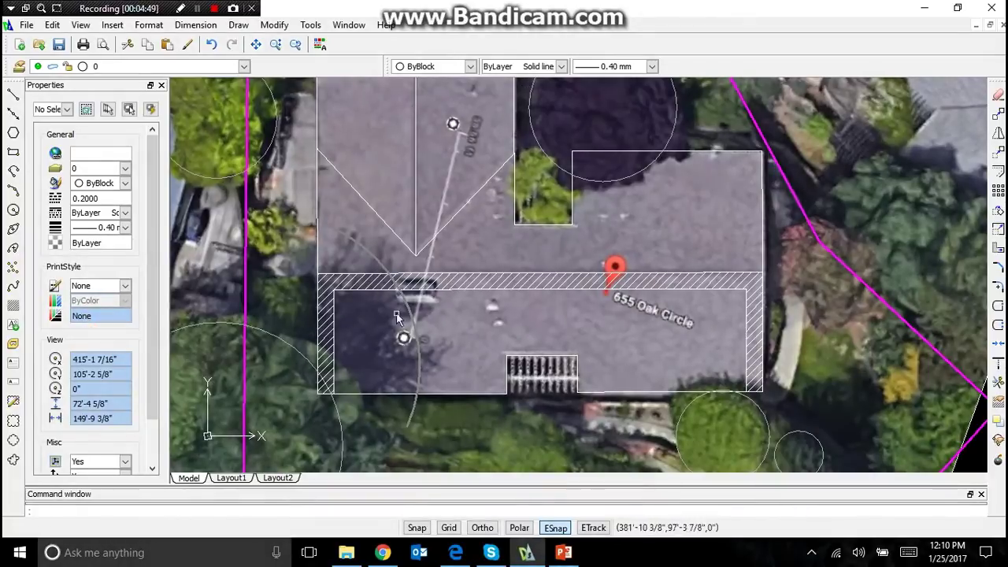
Step: Switch to PowerPoint to review the Lesson 3 drafting outline, and return to the drawing
scroll(420, 326, down, 3)
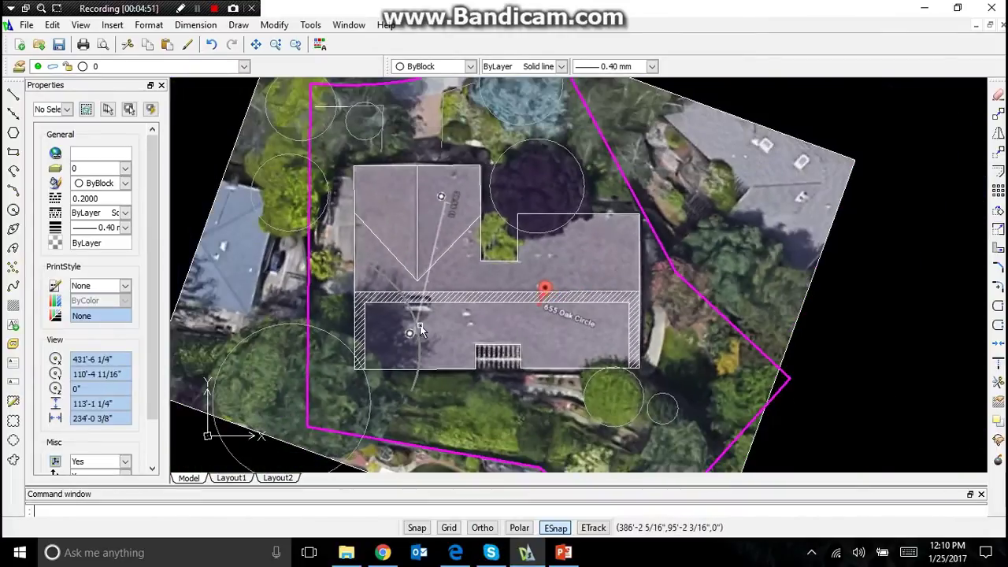
scroll(435, 252, down, 2)
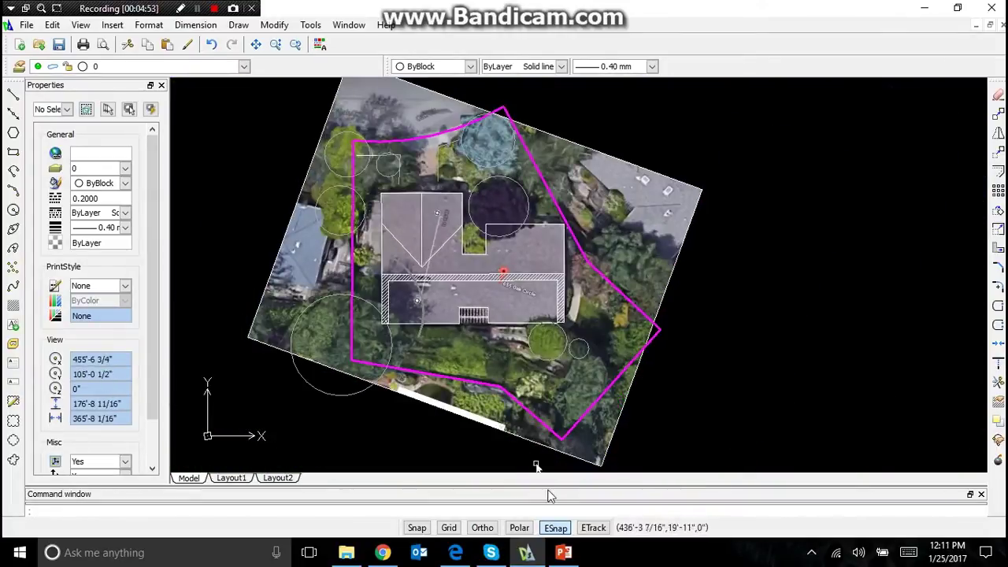
click(563, 553)
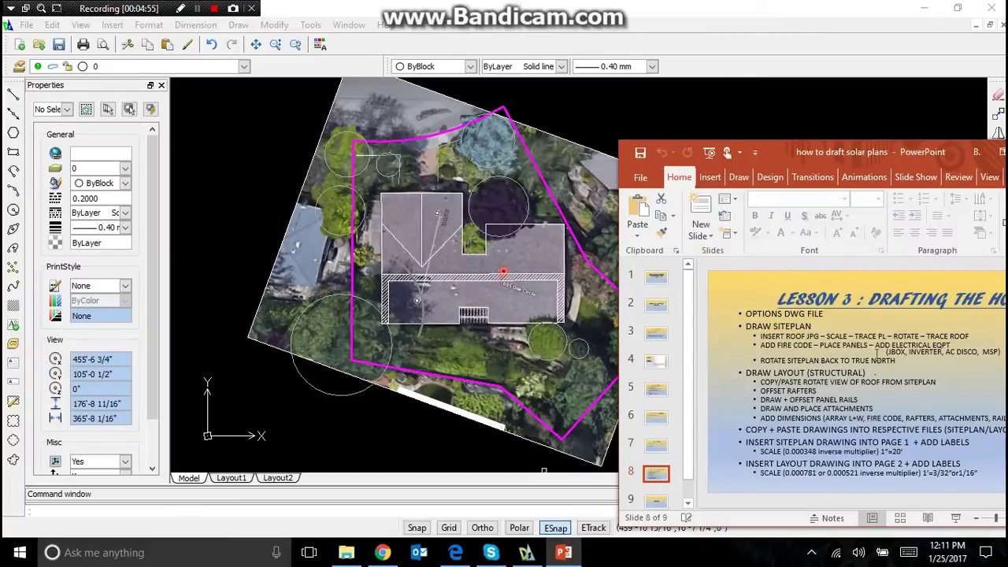
click(246, 401)
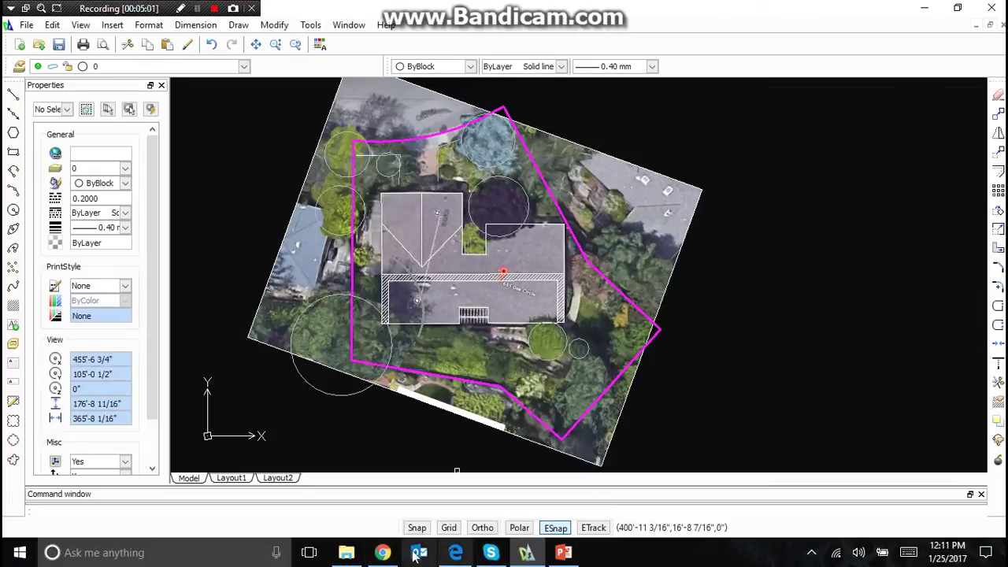
mouse_move(356, 554)
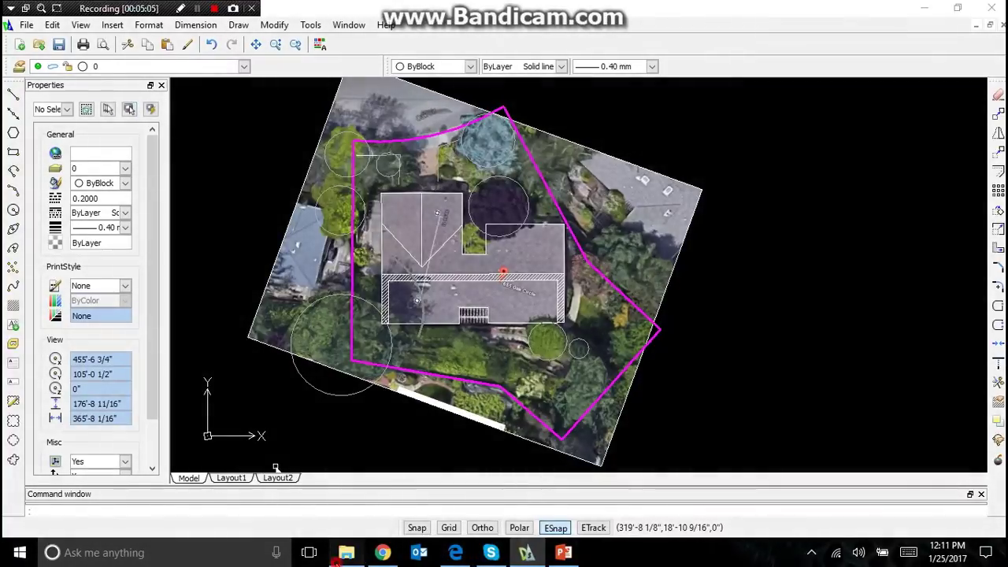
click(339, 559)
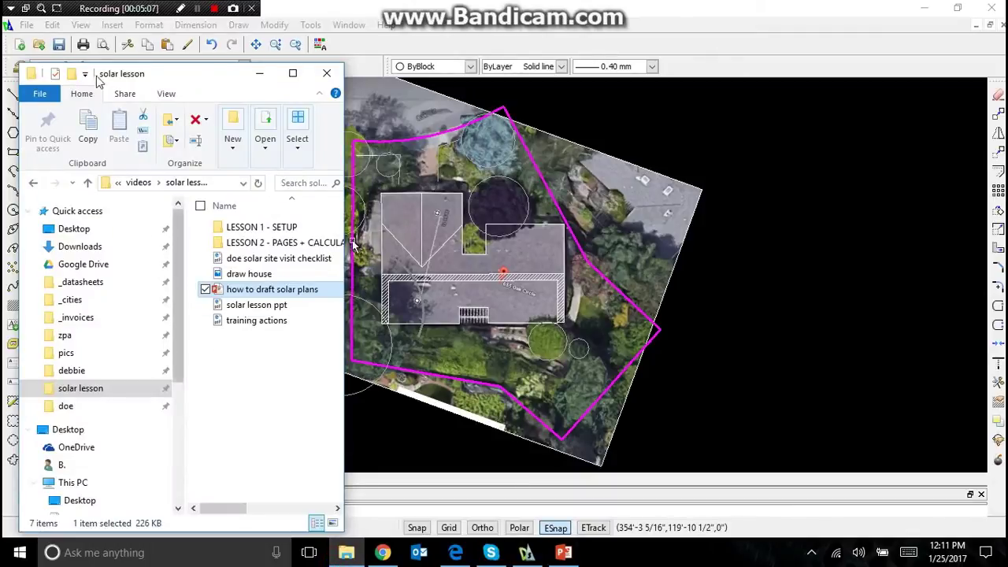
click(258, 76)
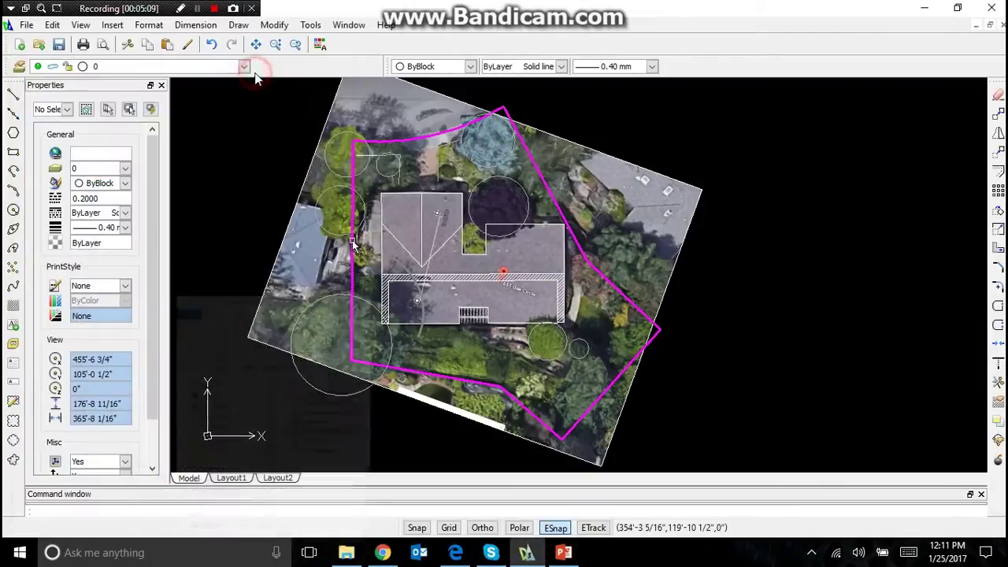
Step: Open the PV-01 Title Sheet drawing to read the solar module dimensions, and close it again
click(40, 45)
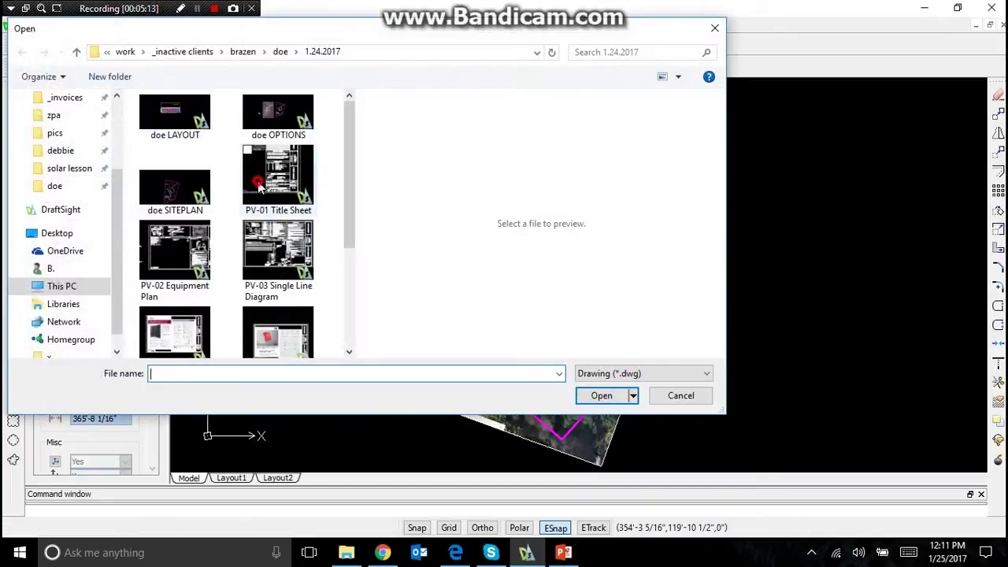
double_click(254, 180)
scroll(543, 217, up, 8)
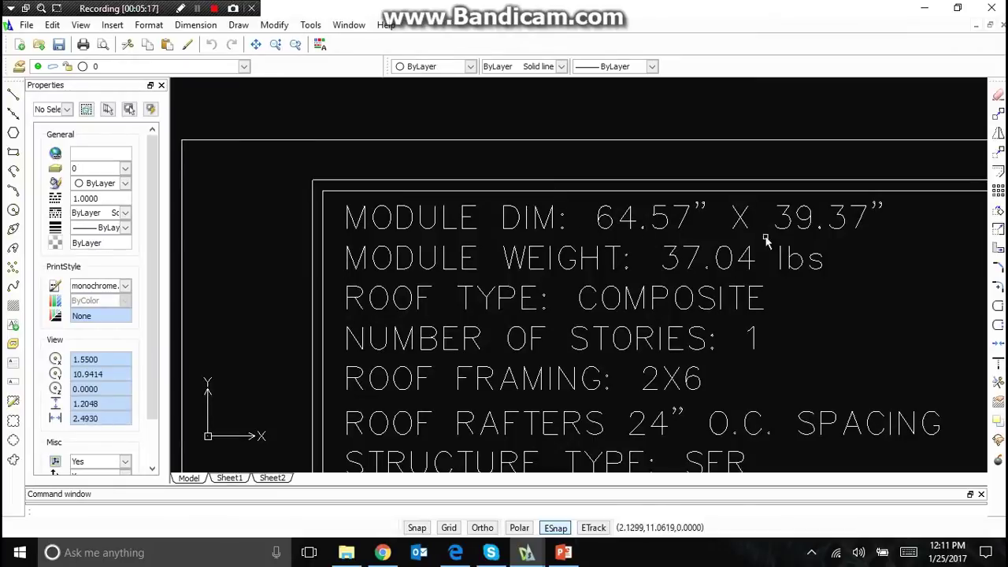
click(978, 28)
double_click(381, 87)
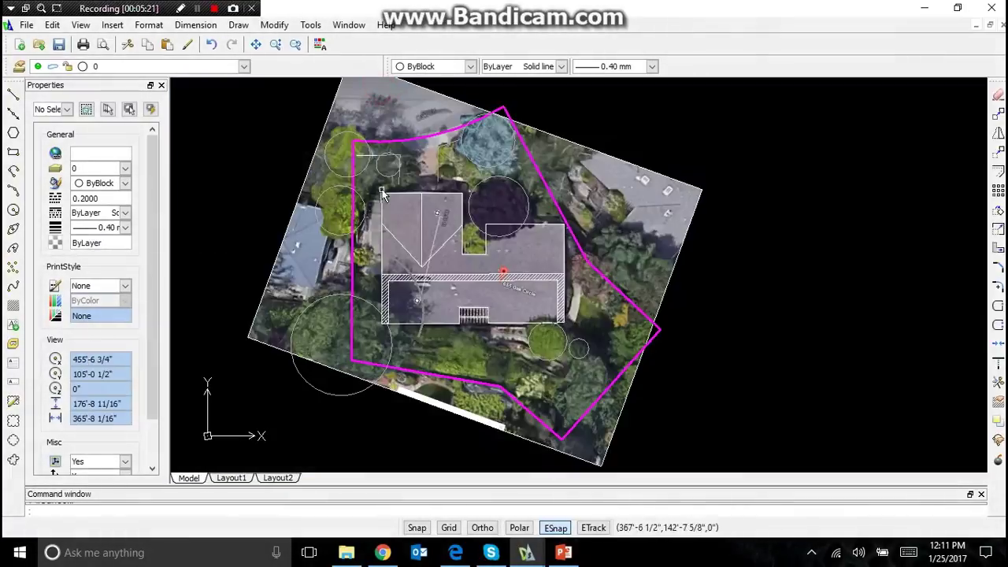
Step: Draw a vertical line 64.57 inches long in the empty area beside the aerial image, with orthogonal drawing on
scroll(381, 196, up, 3)
scroll(393, 232, down, 3)
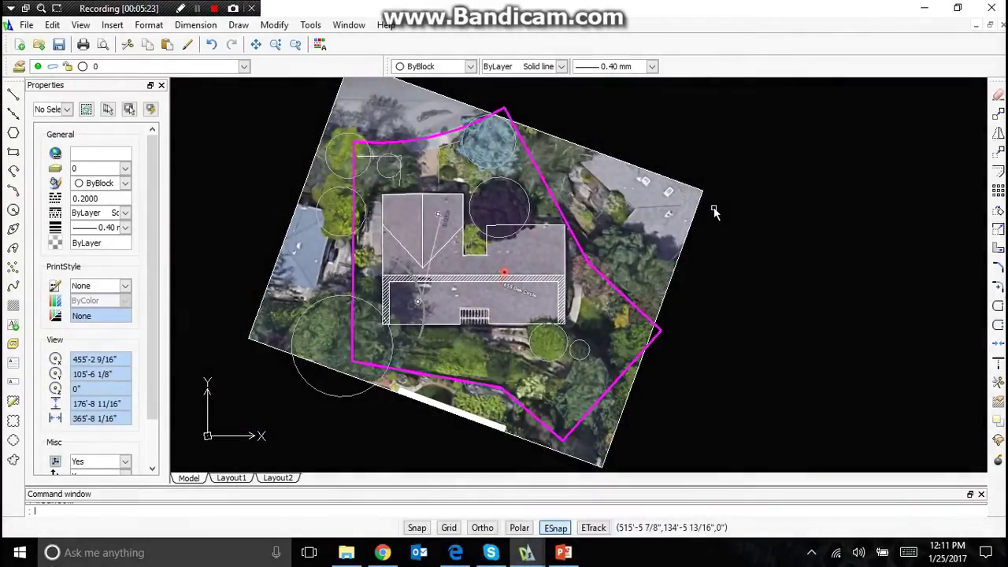
click(733, 230)
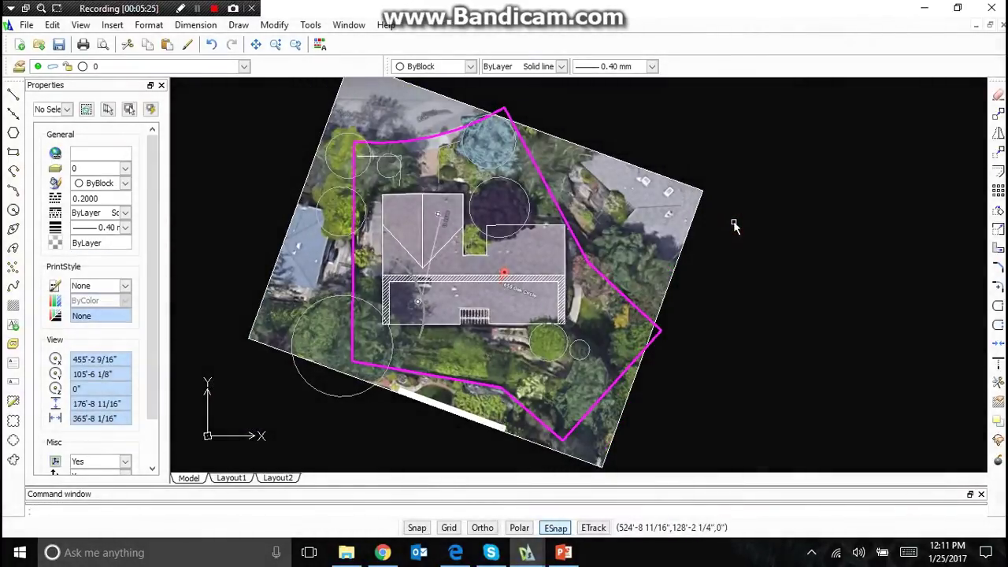
key(Return)
click(737, 218)
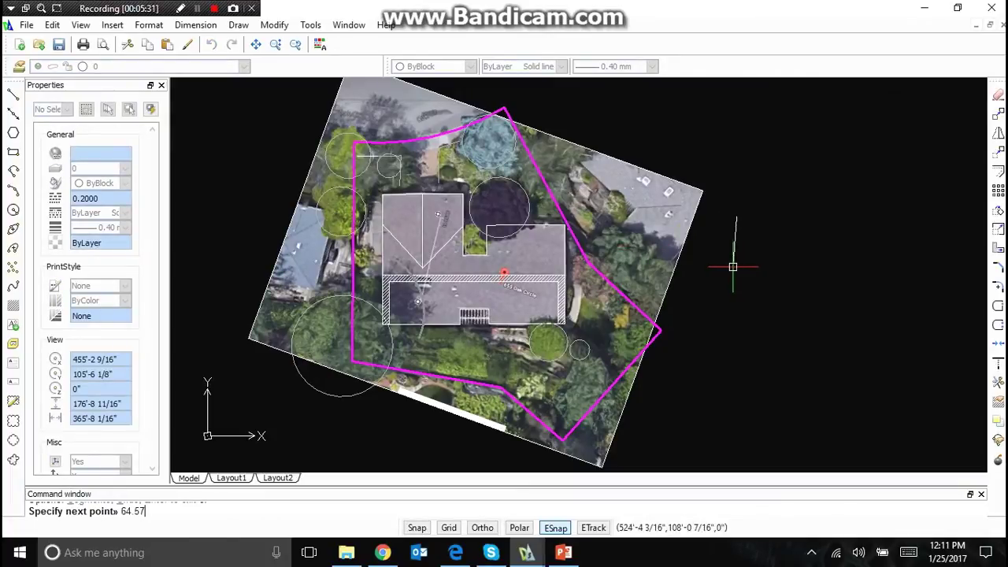
key(F8)
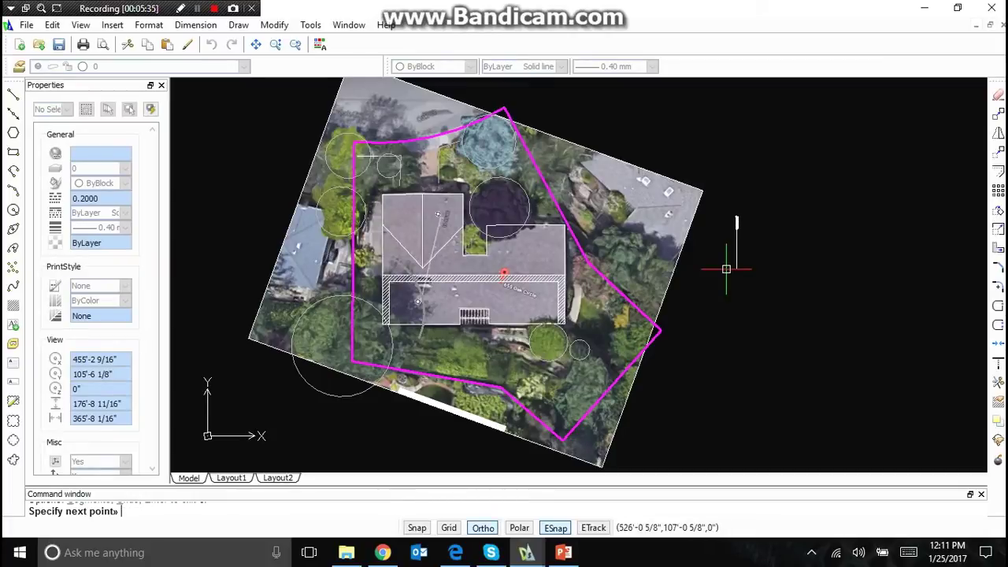
Step: Continue from the vertical line's lower end with a horizontal line 39.37 inches long and finish the line
key(F8)
scroll(739, 181, up, 3)
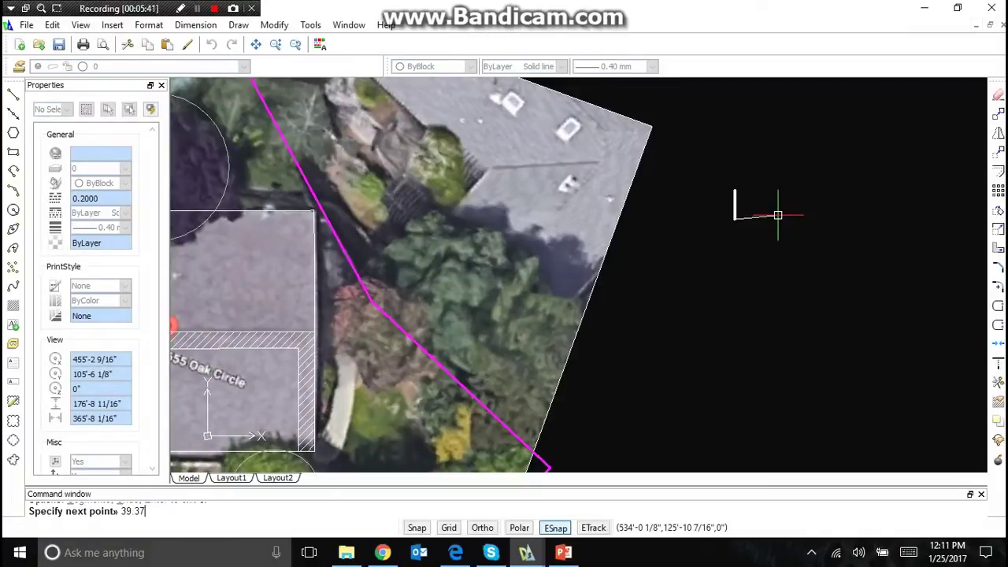
key(F8)
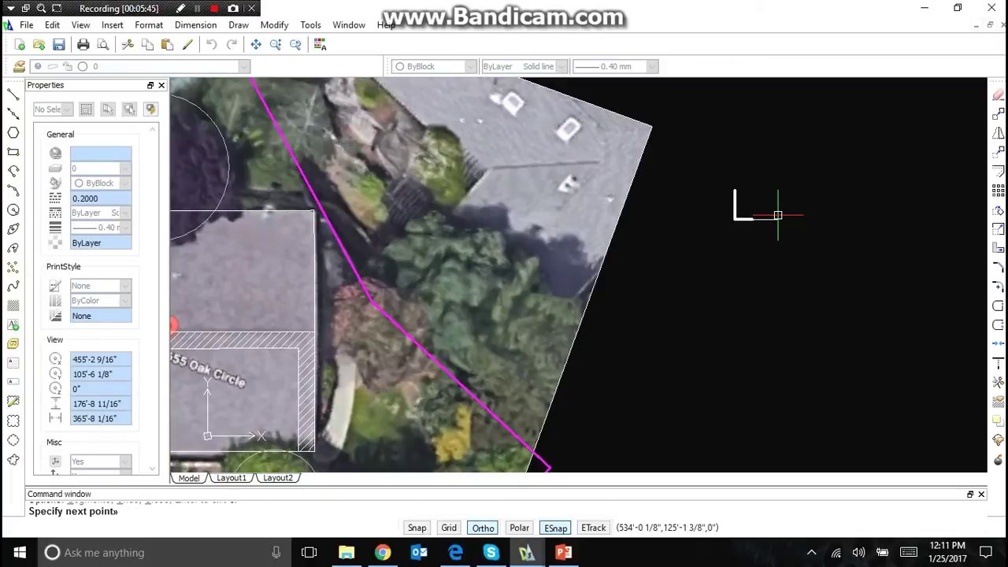
key(F8)
key(Return)
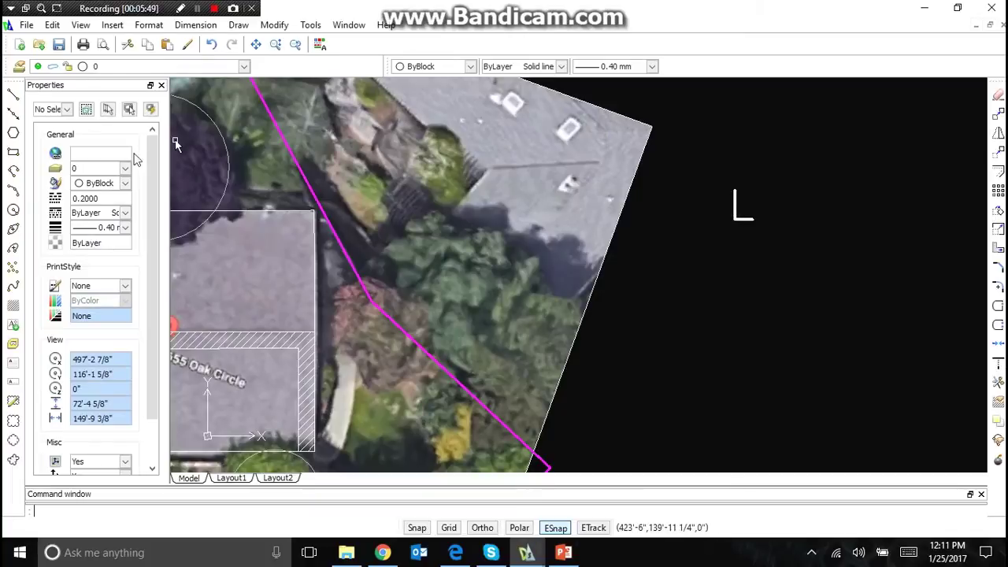
Step: Set the line weight to 0.13 mm, both as the current default and for the two new perpendicular lines
click(126, 228)
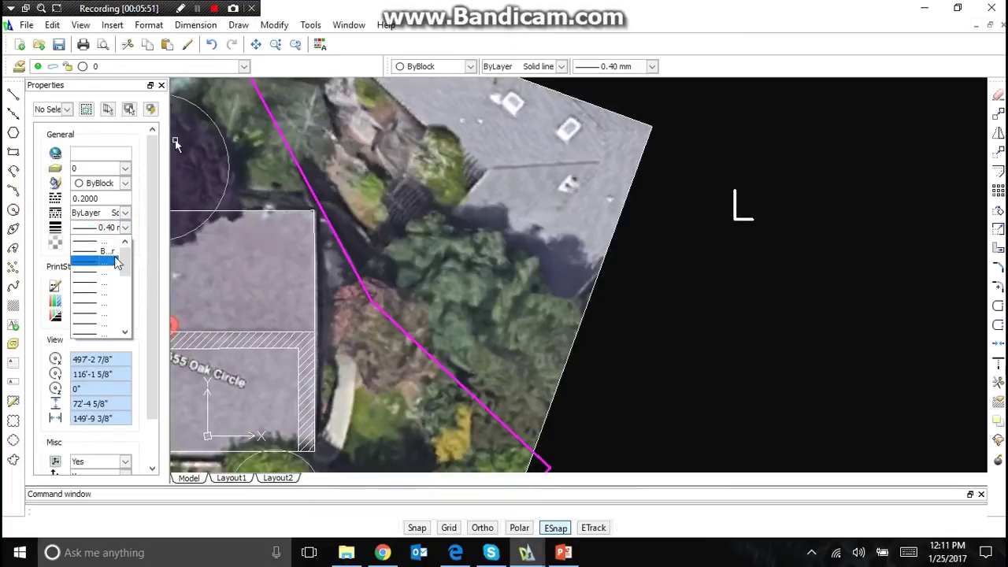
click(109, 304)
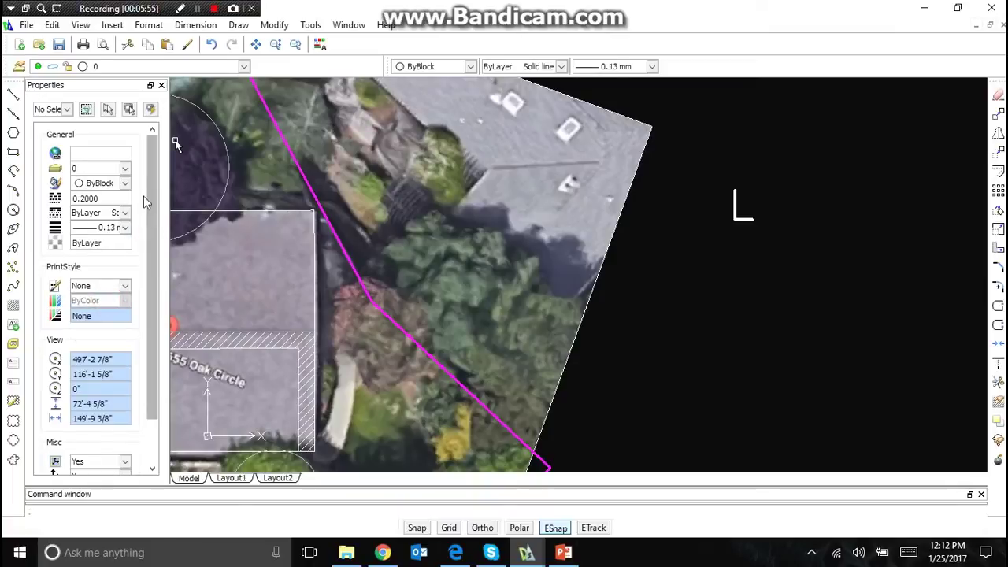
click(759, 234)
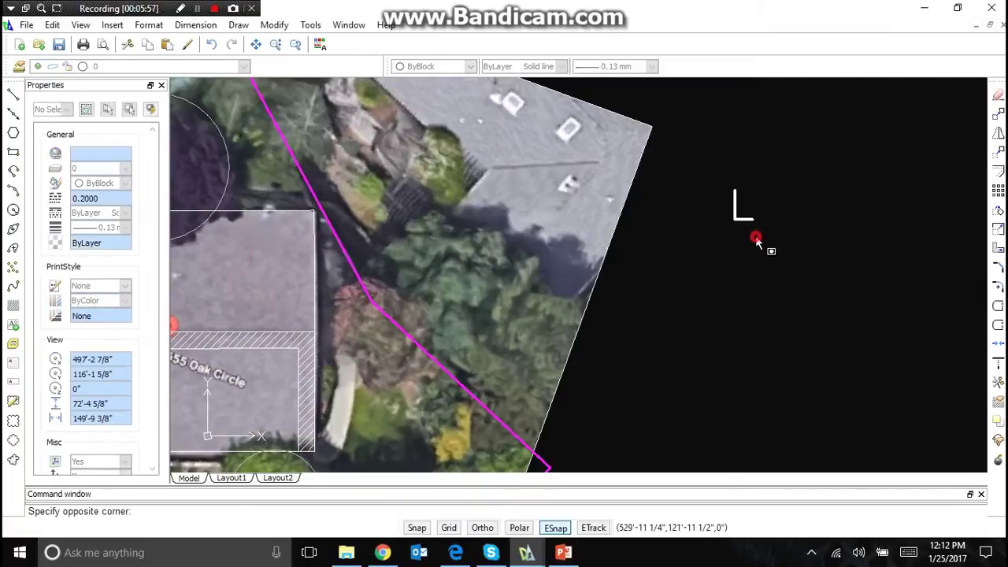
click(720, 198)
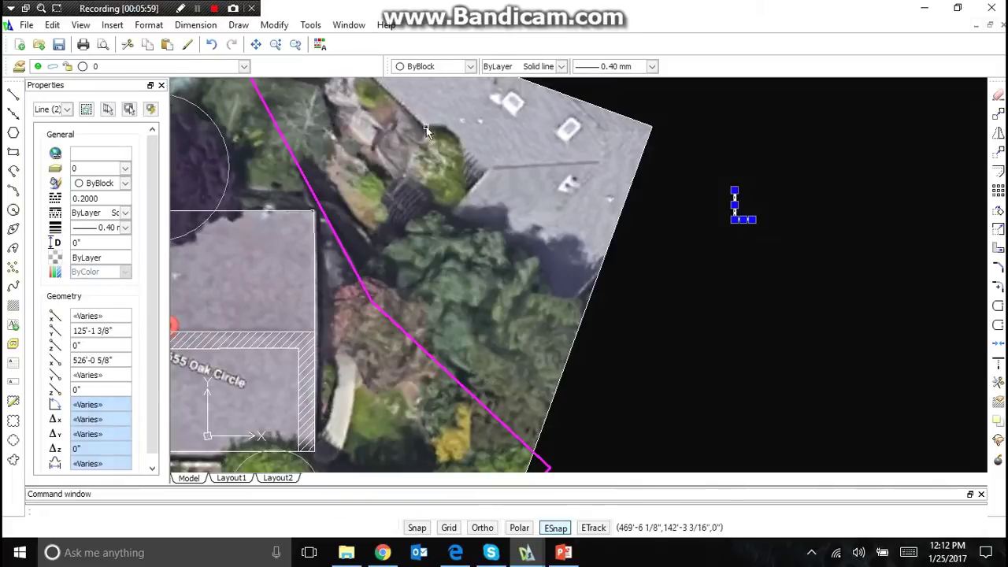
click(120, 228)
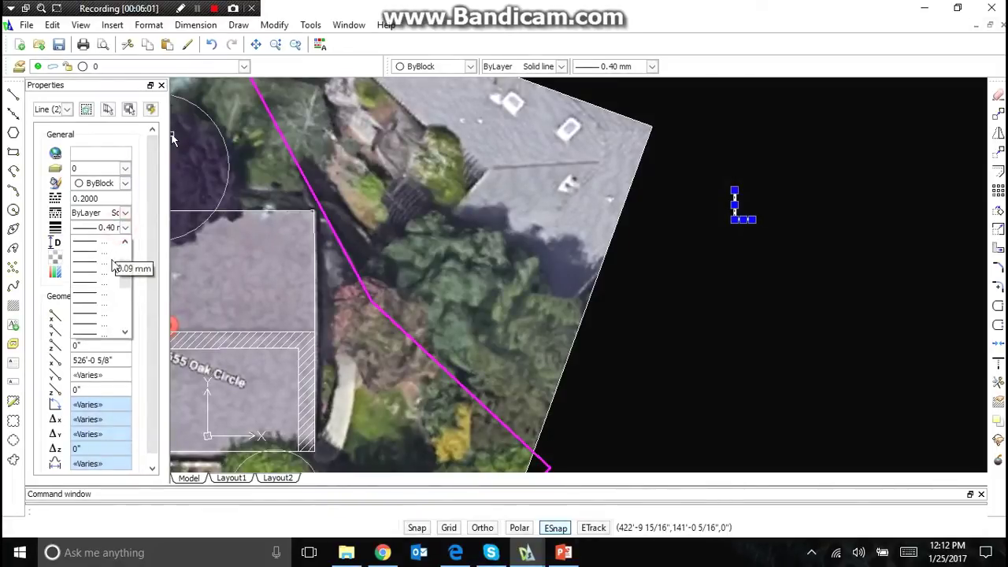
click(124, 273)
key(Escape)
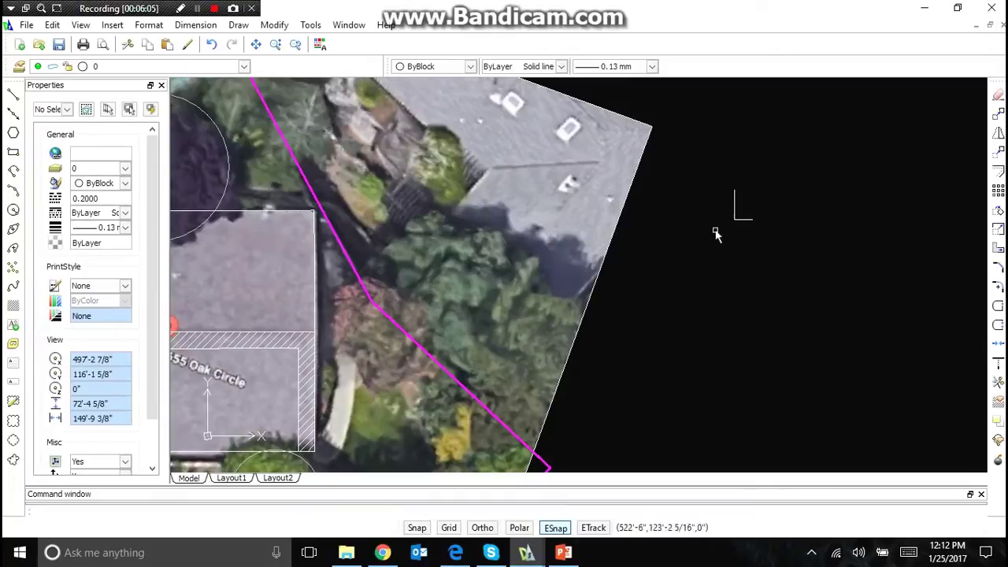
Step: Draw a rectangle between the free ends of the two perpendicular lines, and move it clear of them
click(239, 24)
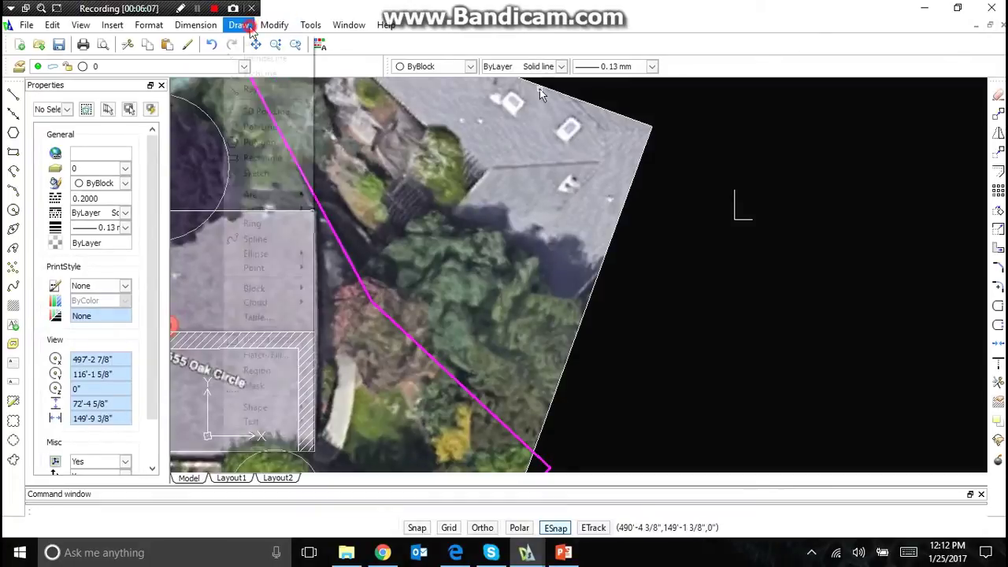
click(273, 162)
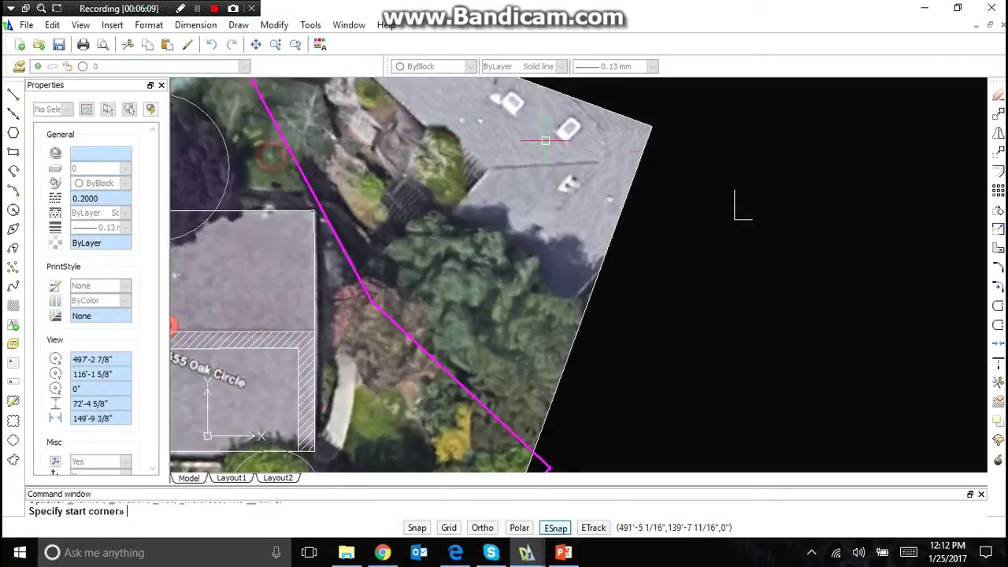
click(735, 193)
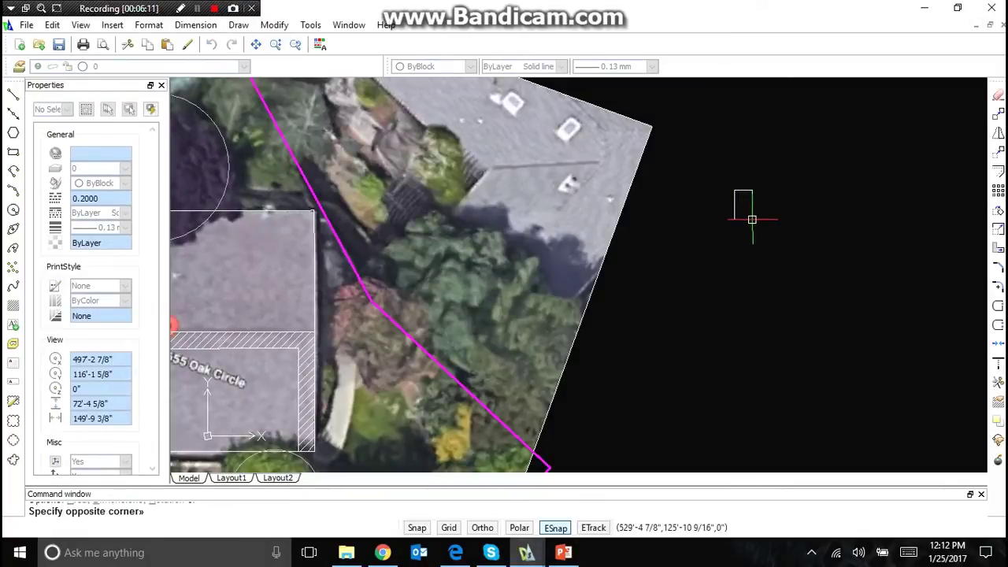
click(752, 221)
click(752, 211)
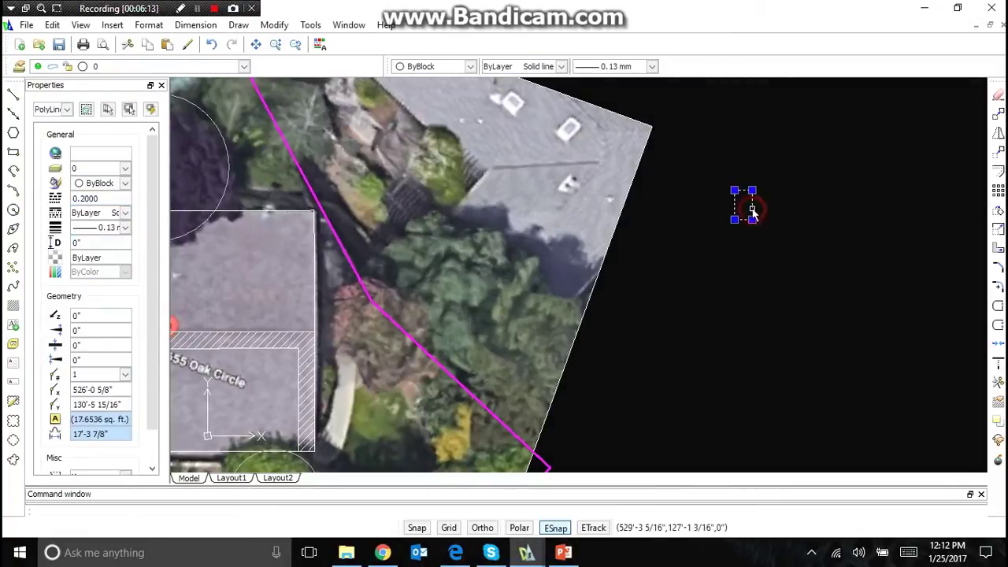
drag(752, 211, 822, 212)
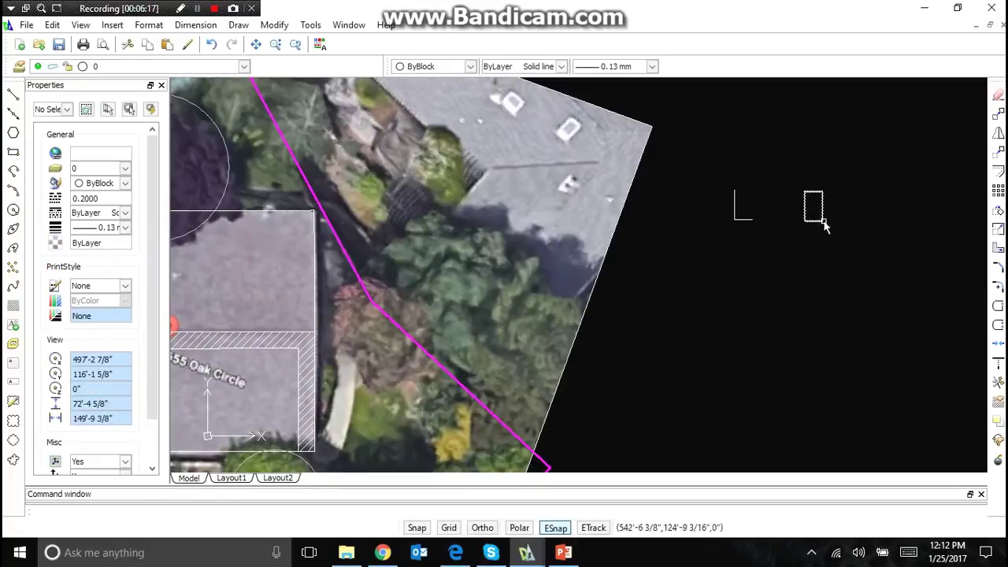
Step: Delete the two perpendicular guide lines, keeping only the panel rectangle
click(758, 231)
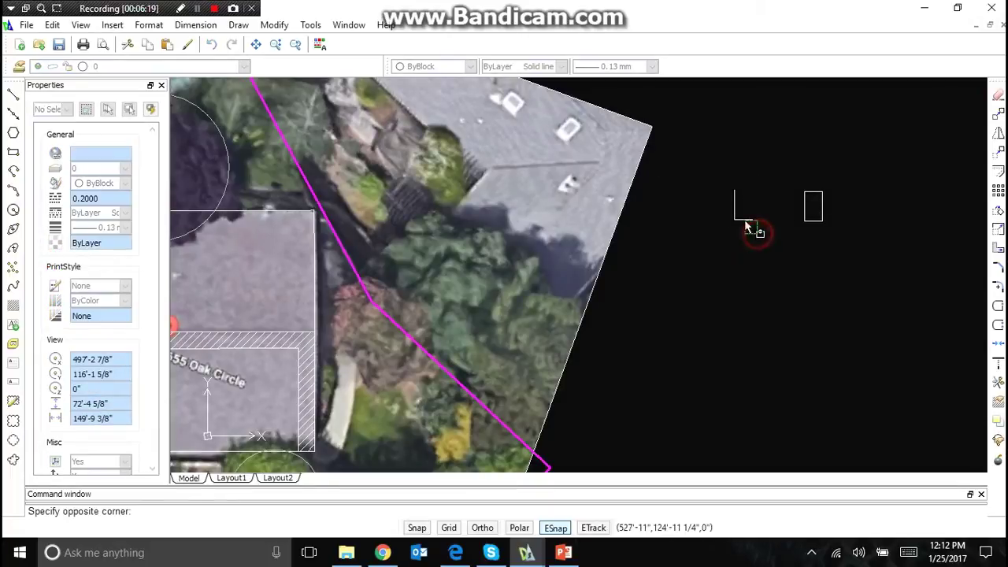
click(743, 218)
key(Escape)
click(749, 221)
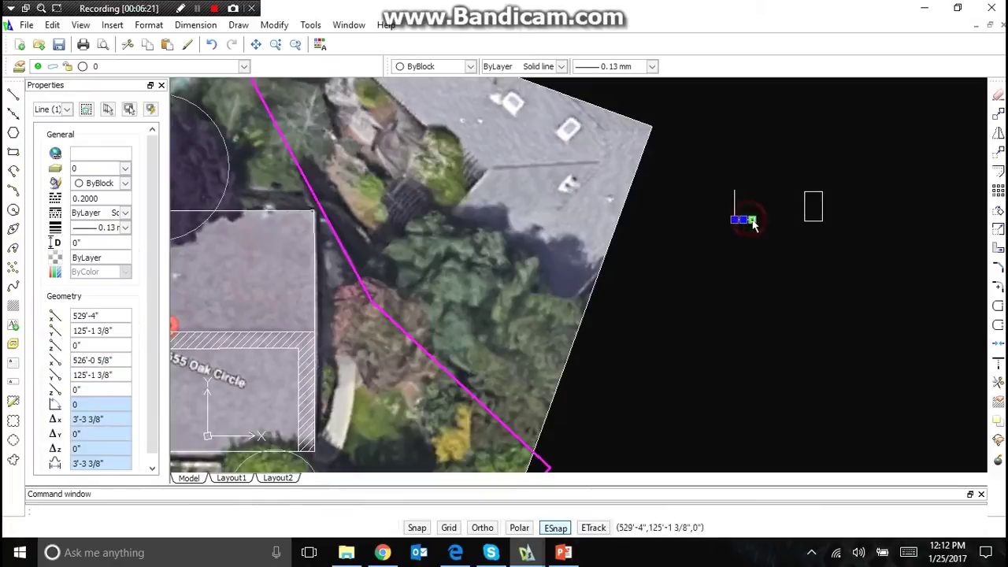
key(Escape)
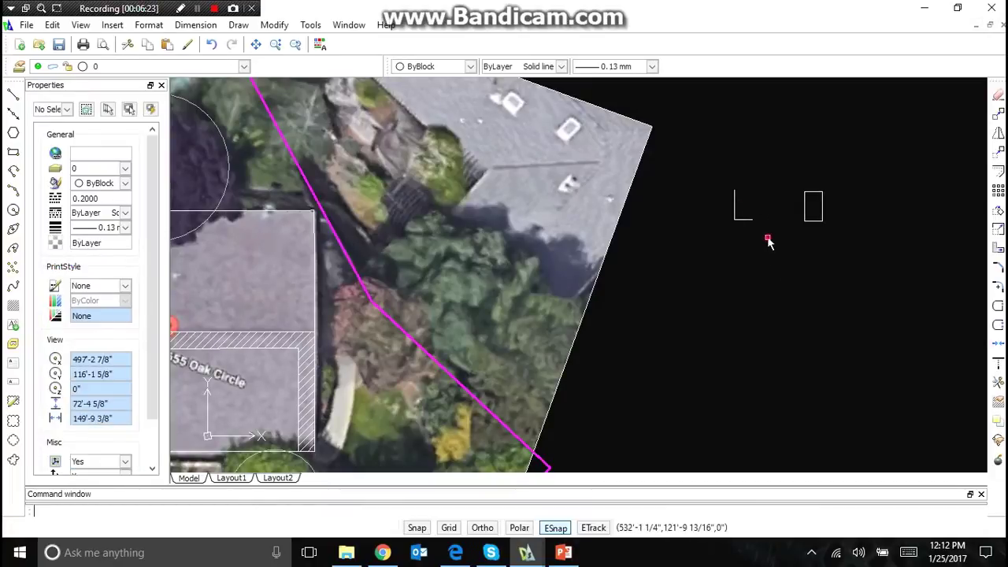
click(768, 238)
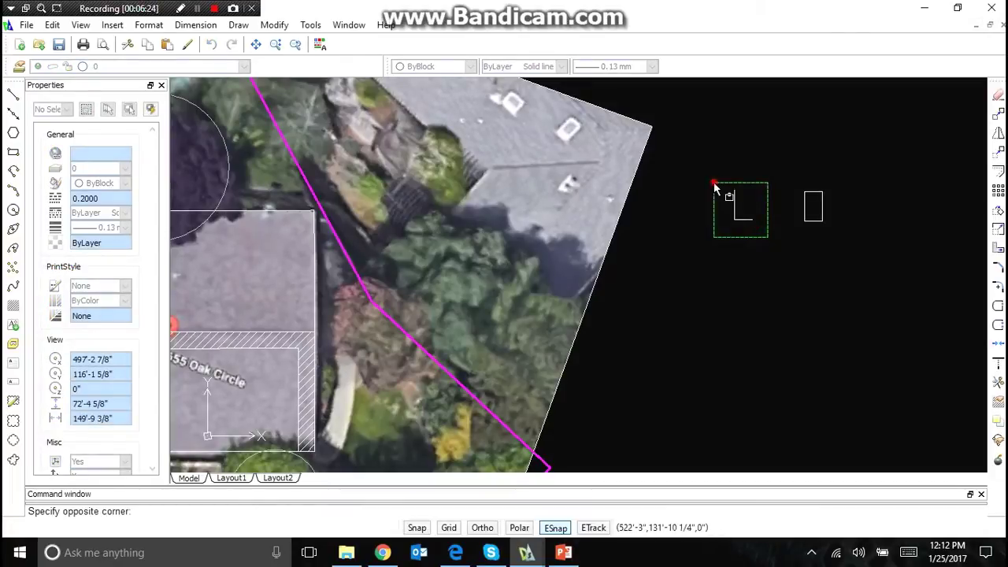
click(714, 183)
key(Delete)
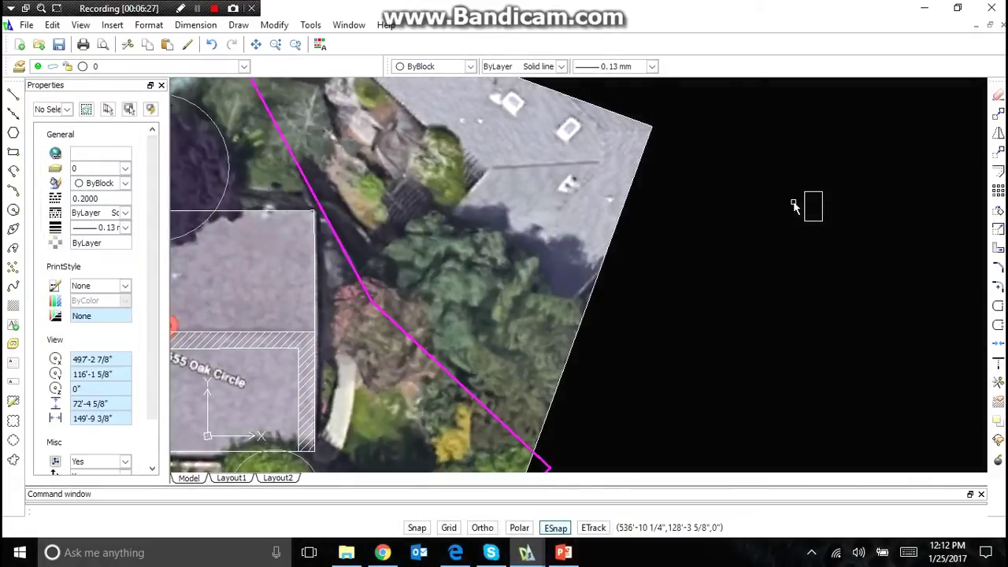
Step: Change the panel rectangle's line colour to Red
click(849, 203)
click(810, 211)
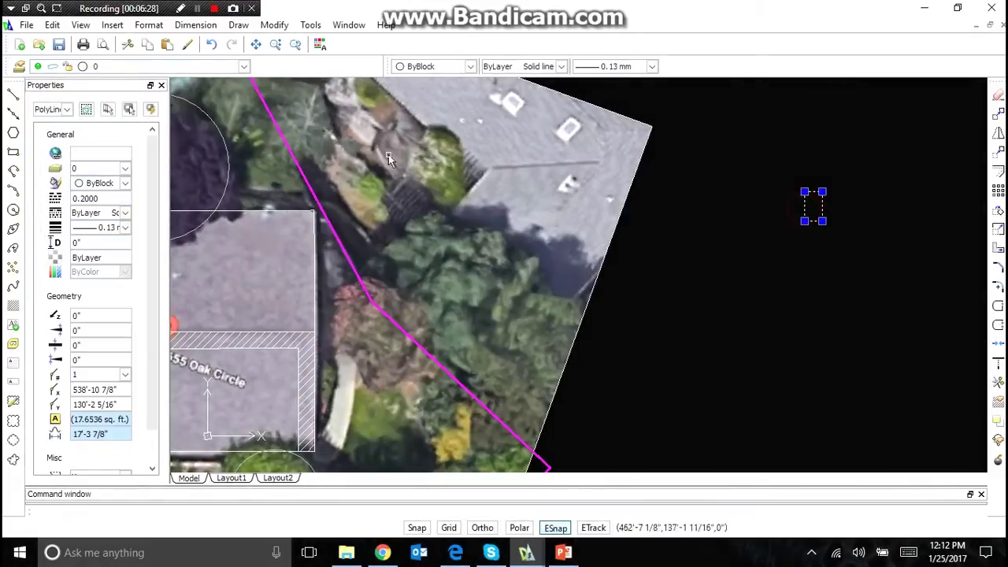
click(123, 184)
click(99, 258)
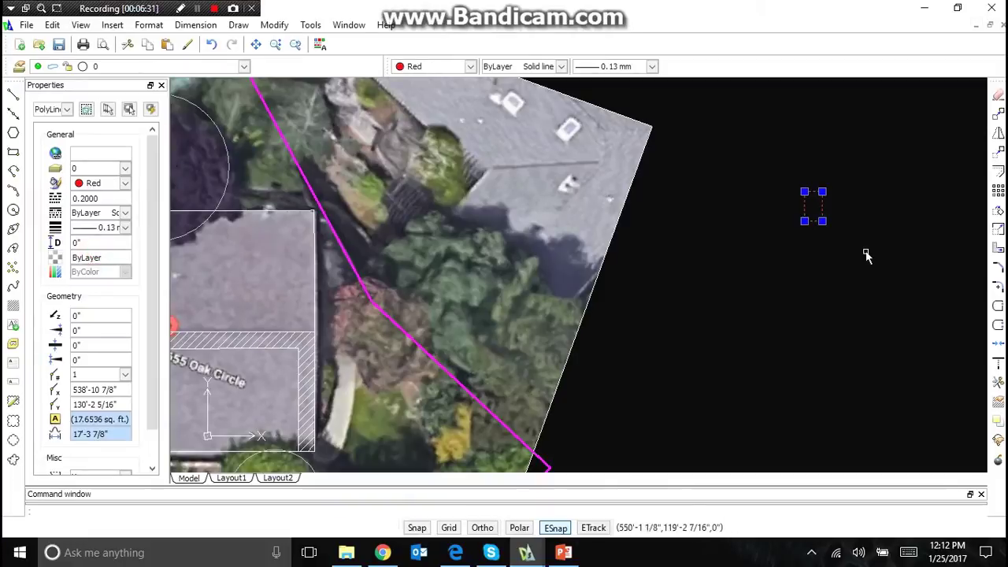
Step: Copy the red panel rectangle and place the copy flush against its right edge
scroll(866, 196, down, 5)
scroll(597, 255, up, 4)
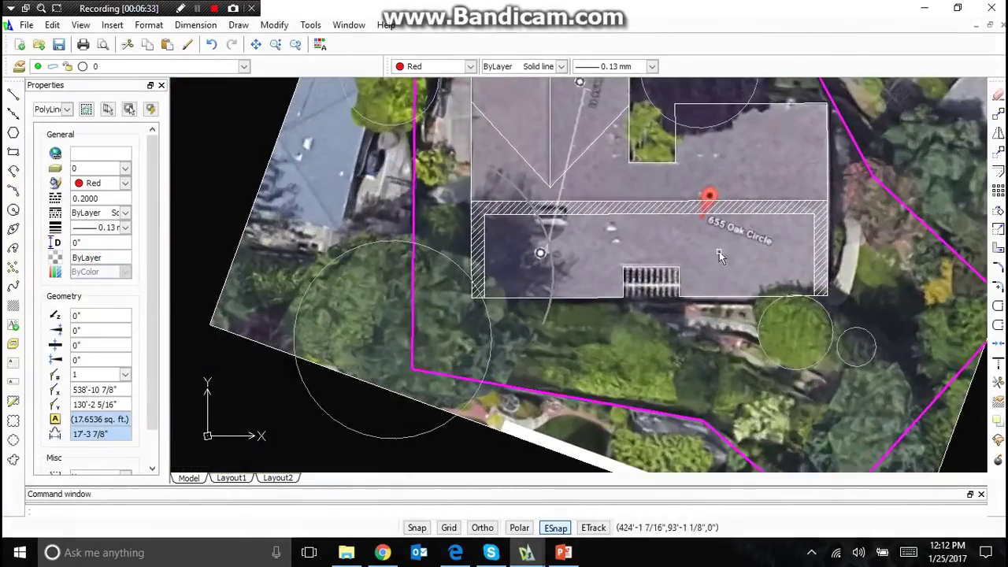
scroll(623, 244, down, 2)
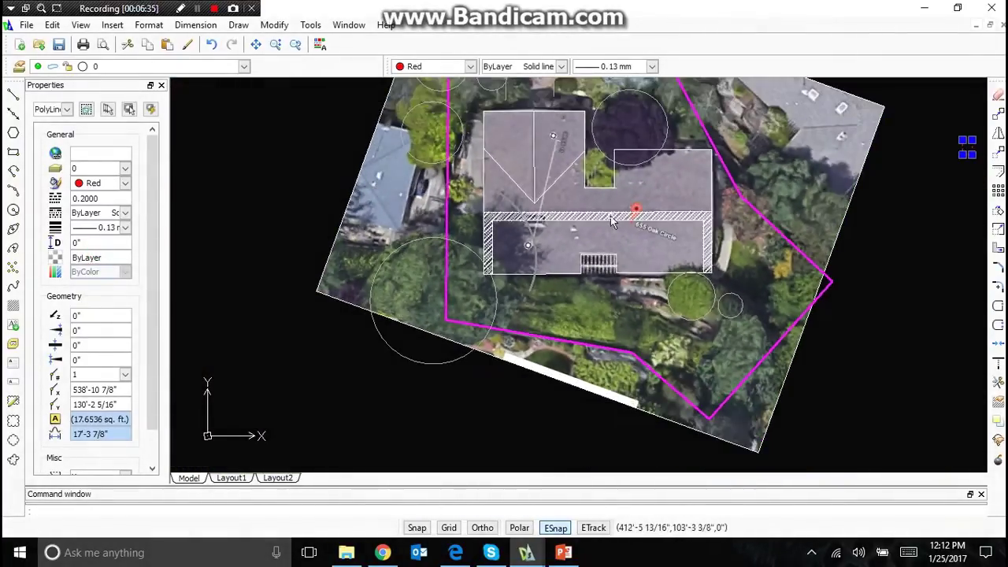
scroll(622, 244, down, 1)
scroll(826, 198, up, 4)
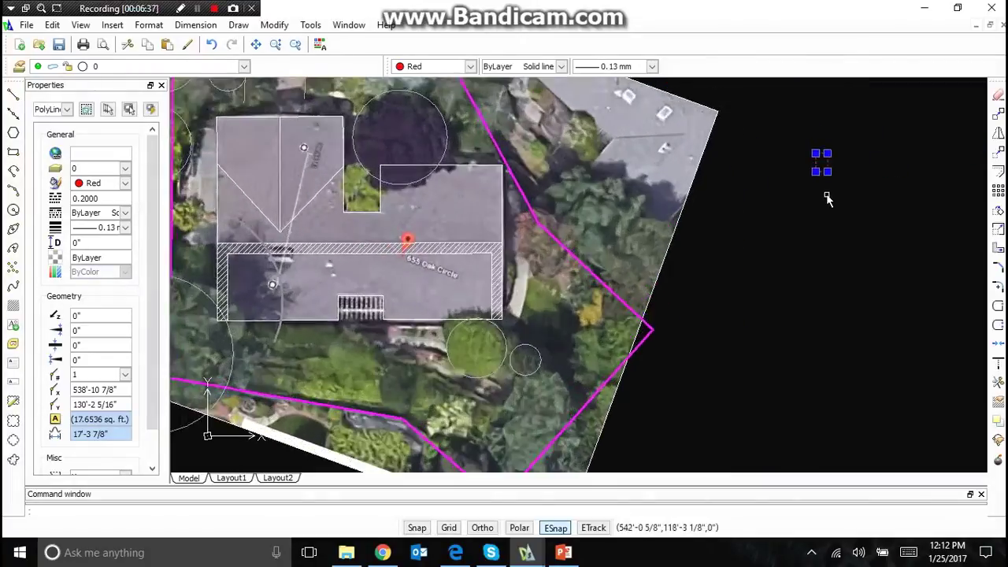
key(ctrl+v)
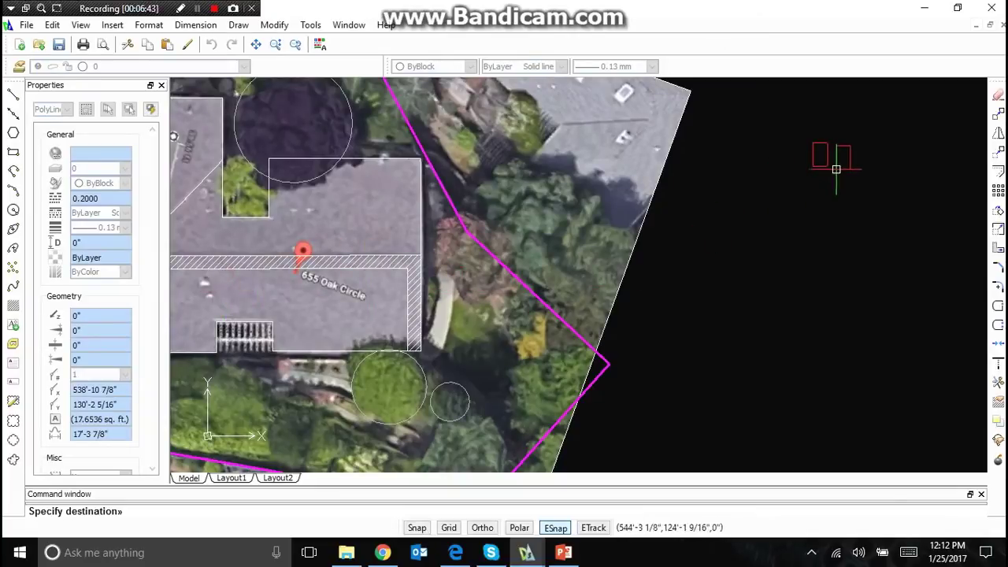
click(836, 169)
Step: Copy the pair of red panels and place the copy flush against the pair's right end, forming a row of four
click(839, 173)
click(816, 162)
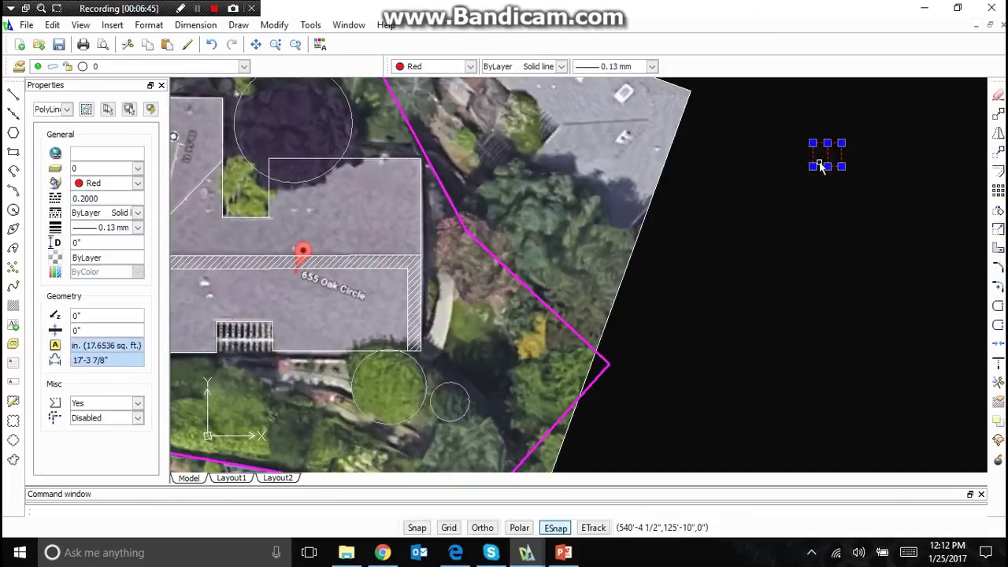
key(ctrl+c)
key(ctrl+v)
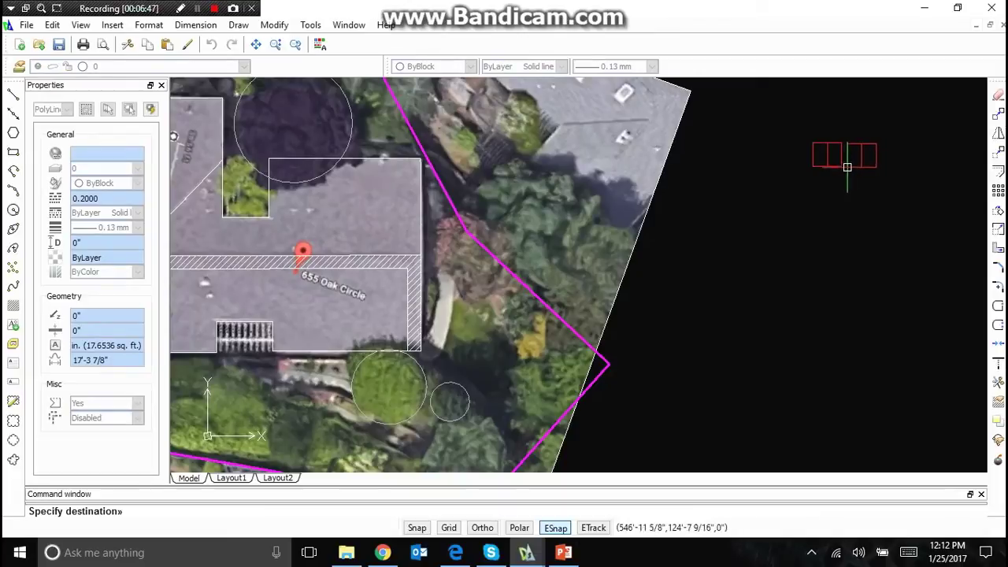
click(845, 168)
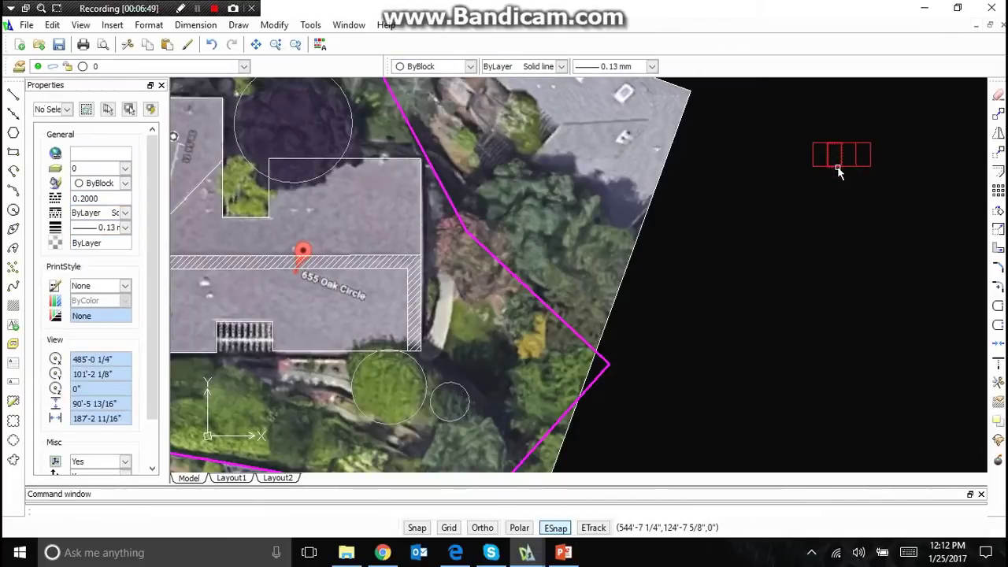
Step: Copy the row of four panels and attach the copy to its right end, forming a row of eight
click(886, 187)
click(800, 159)
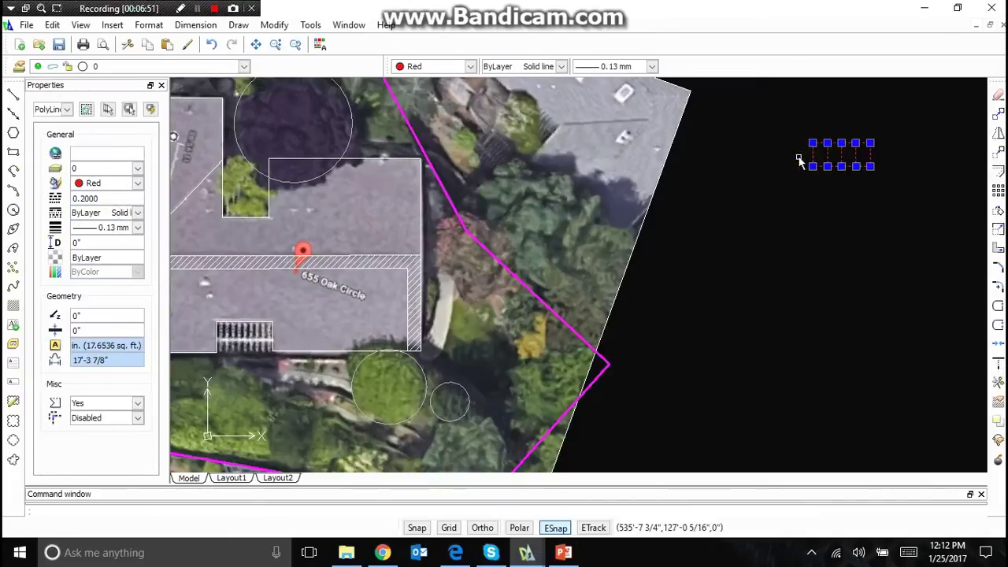
key(ctrl+c)
key(ctrl+v)
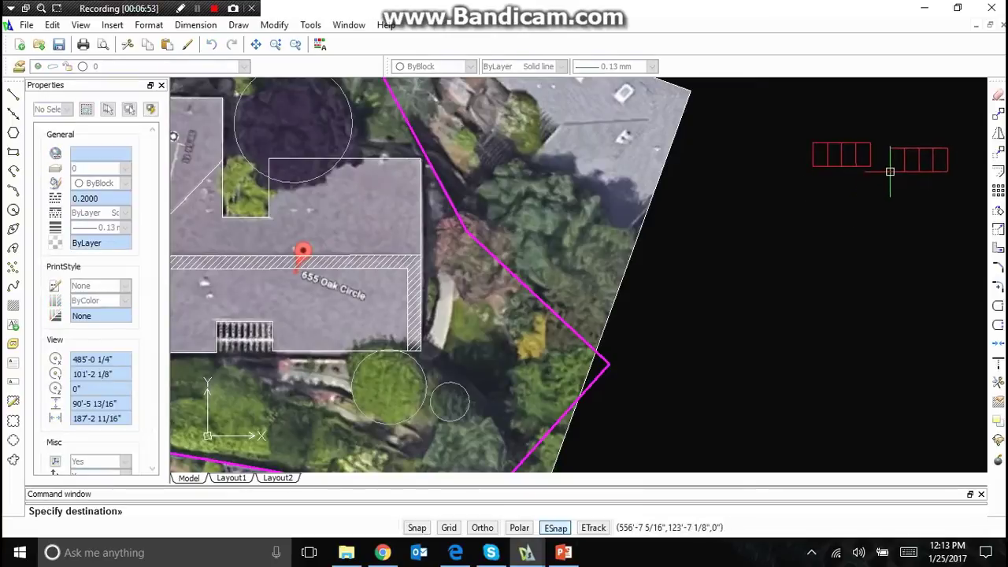
click(870, 170)
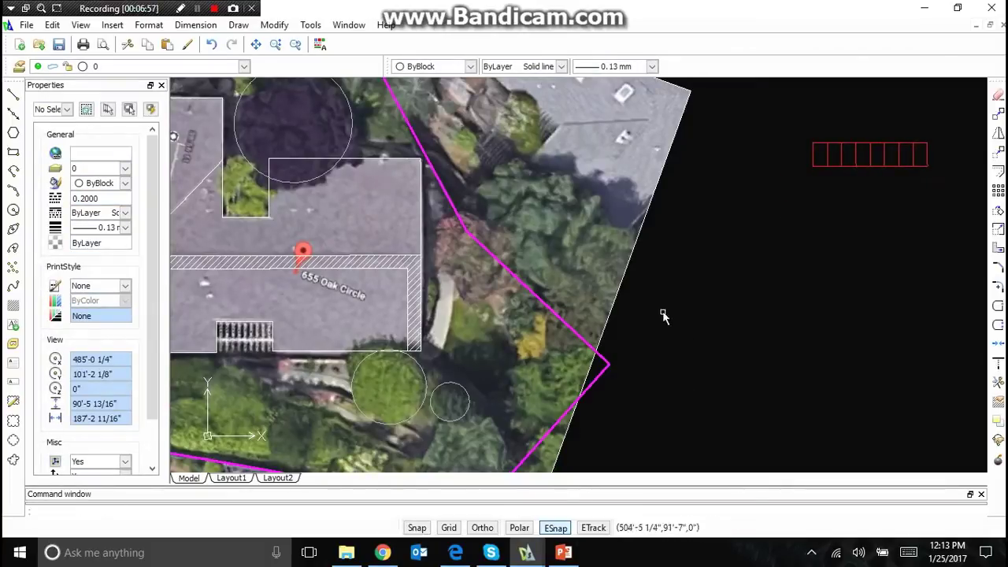
Step: Copy the row of eight panels and attach the copy to its right end, forming a row of sixteen
scroll(664, 316, down, 3)
scroll(783, 222, up, 3)
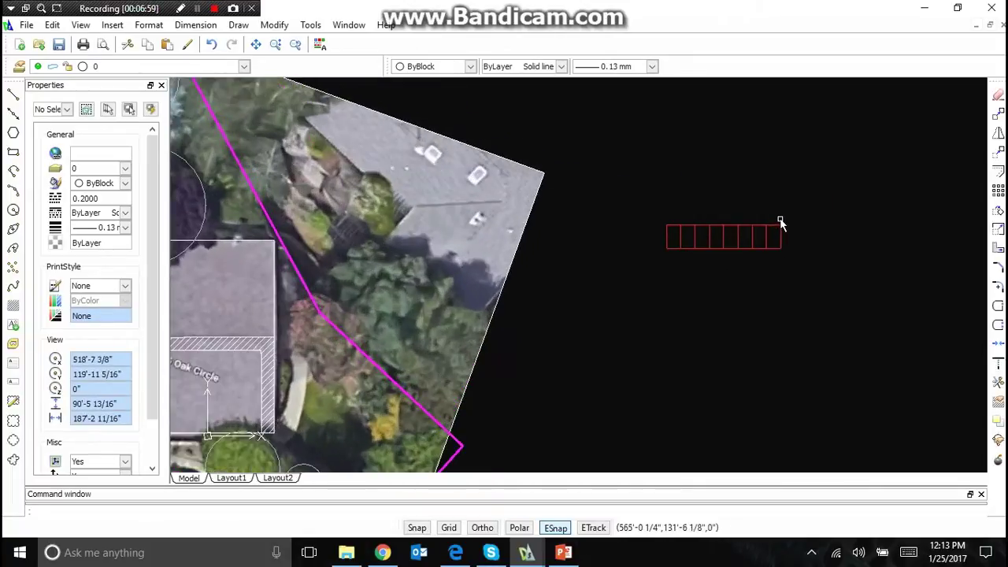
click(784, 263)
click(668, 247)
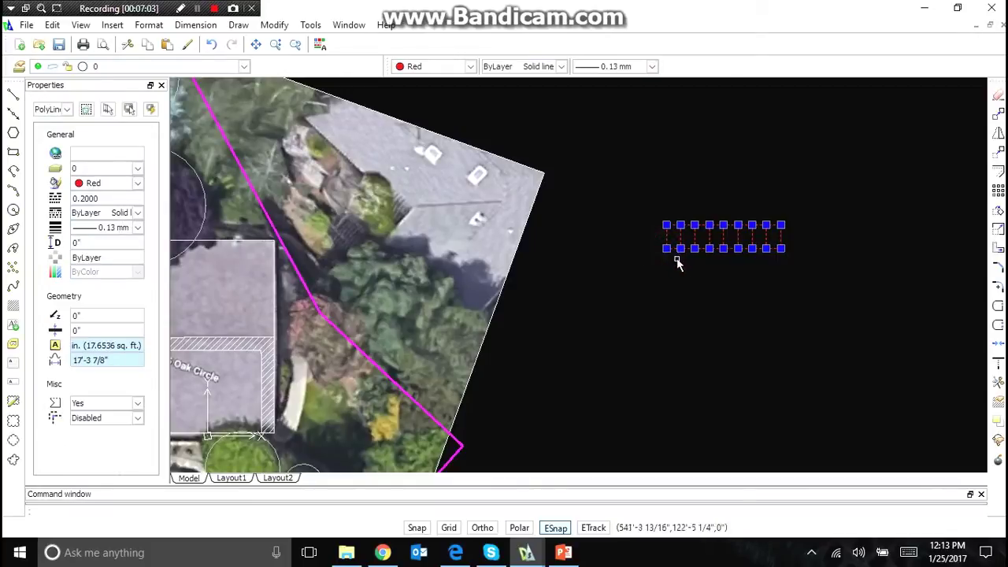
key(ctrl+c)
key(ctrl+v)
click(781, 248)
Step: Delete the last two panels at the right end of the row, leaving fourteen
click(912, 258)
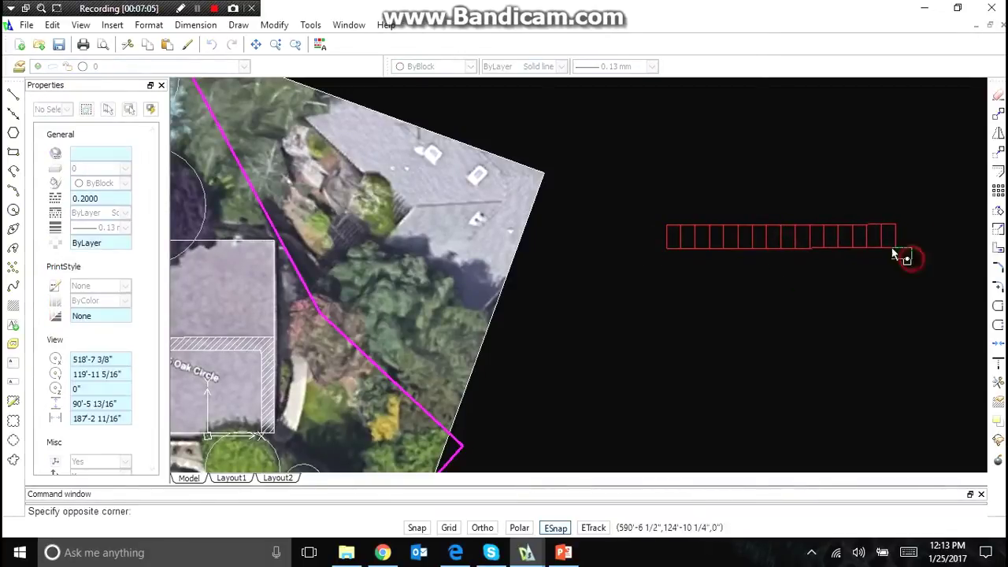
click(880, 238)
key(Delete)
Step: Copy the row of fourteen panels and place the copy directly above it, forming a two-row array
click(878, 249)
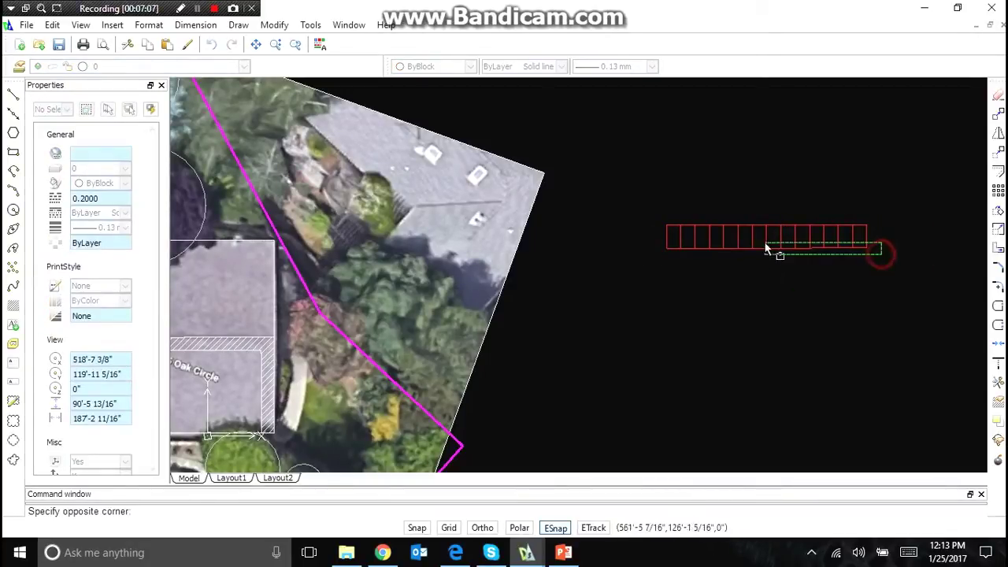
click(677, 238)
key(ctrl+c)
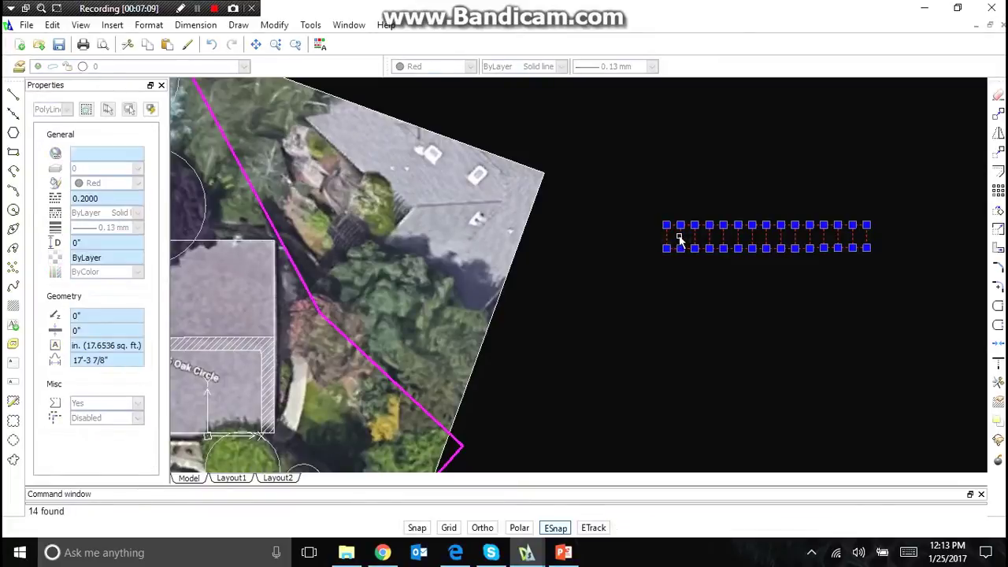
key(ctrl+v)
click(666, 227)
Step: Move the two-row array by its upper-right corner onto the roof, to the inner corner of the ridge and right-edge fire setbacks
click(883, 293)
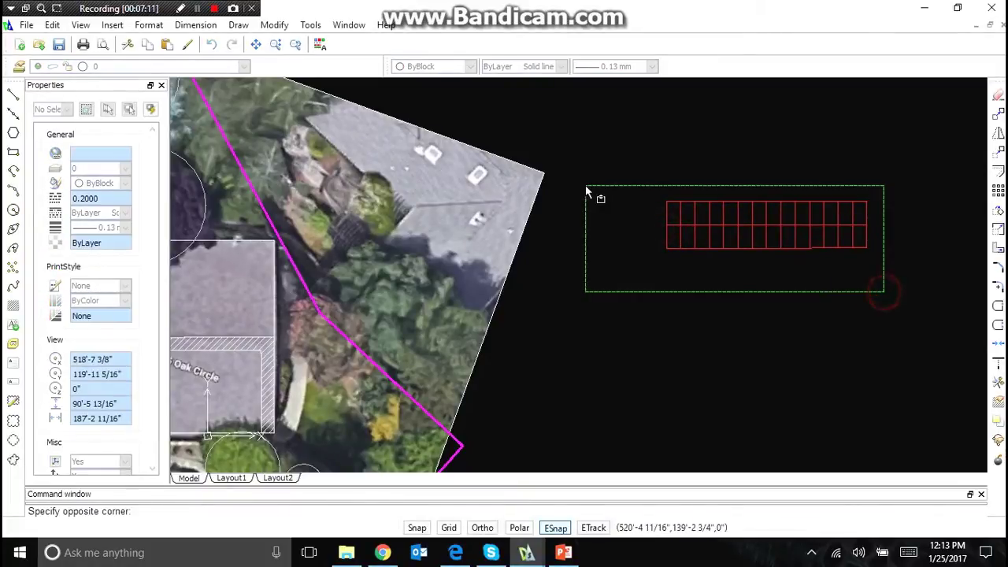
click(587, 188)
right_click(620, 190)
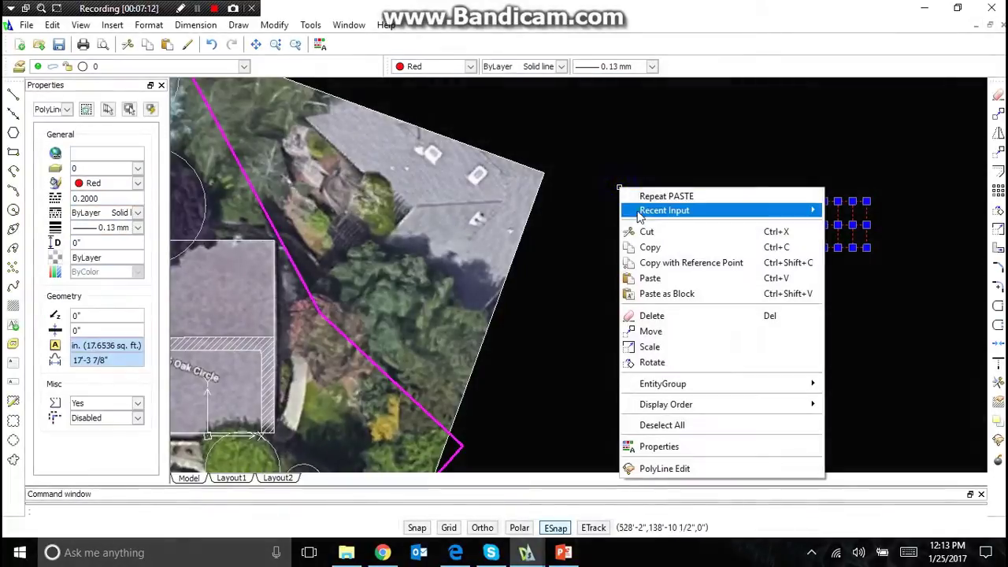
click(652, 332)
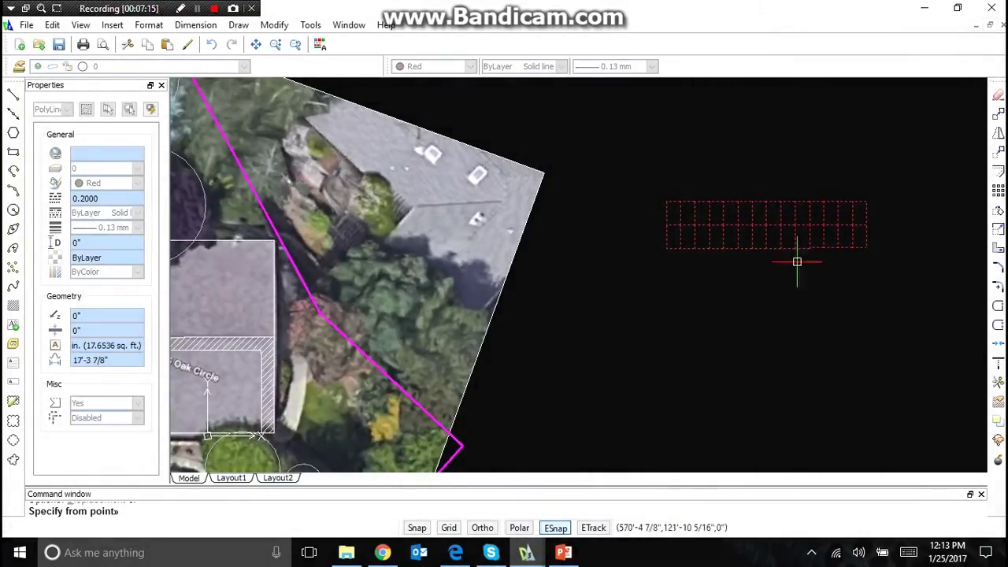
click(866, 201)
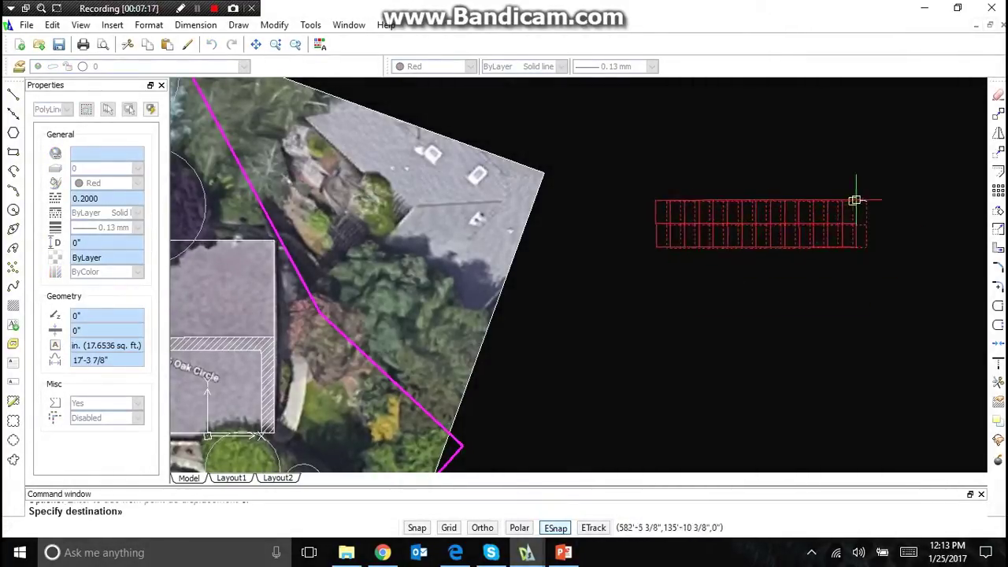
scroll(881, 203, down, 3)
scroll(684, 226, up, 6)
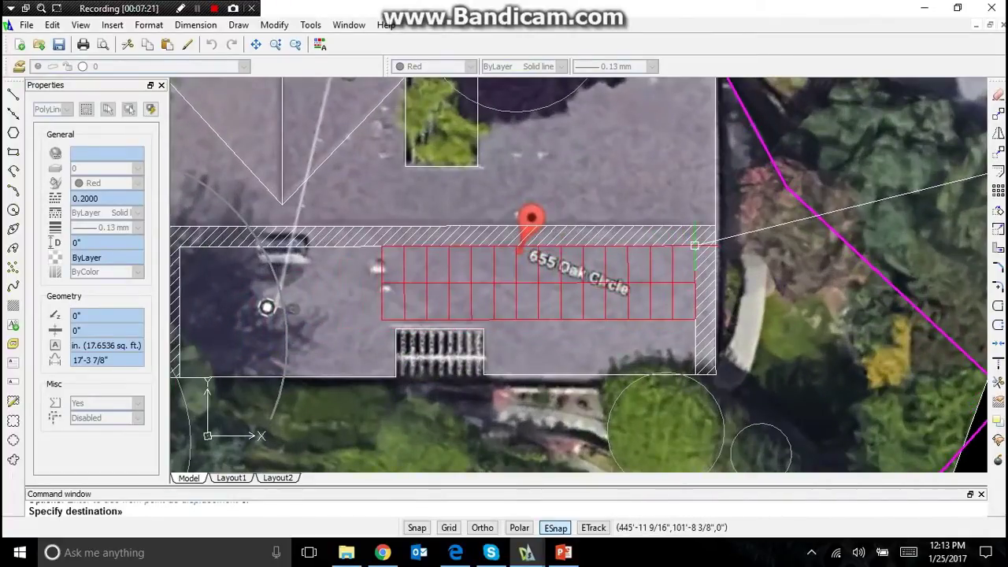
click(695, 249)
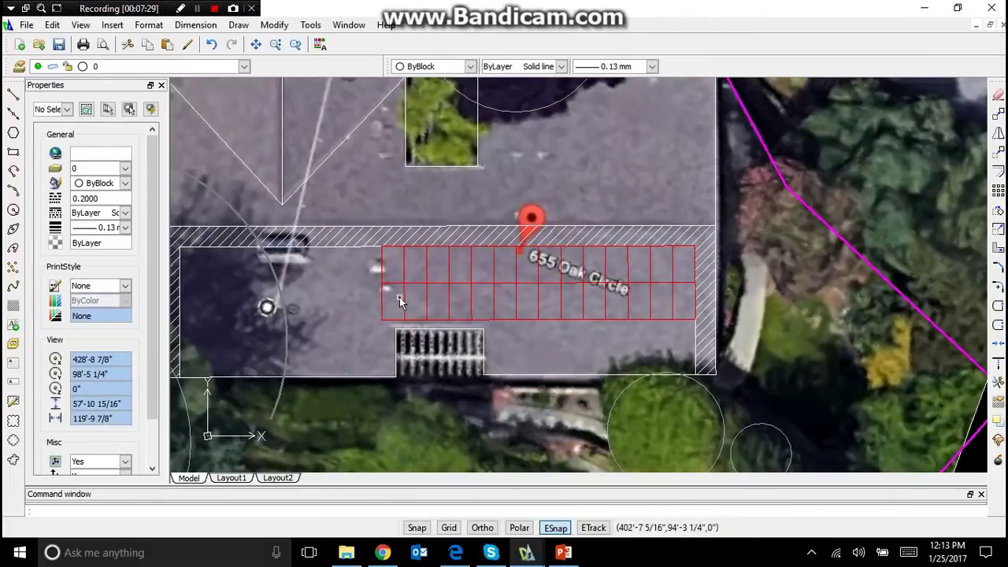
Step: With entity snaps off, draw a rectangle around the dark roof fixture overlapping the left part of the ridge setback
scroll(529, 263, down, 3)
scroll(447, 268, up, 3)
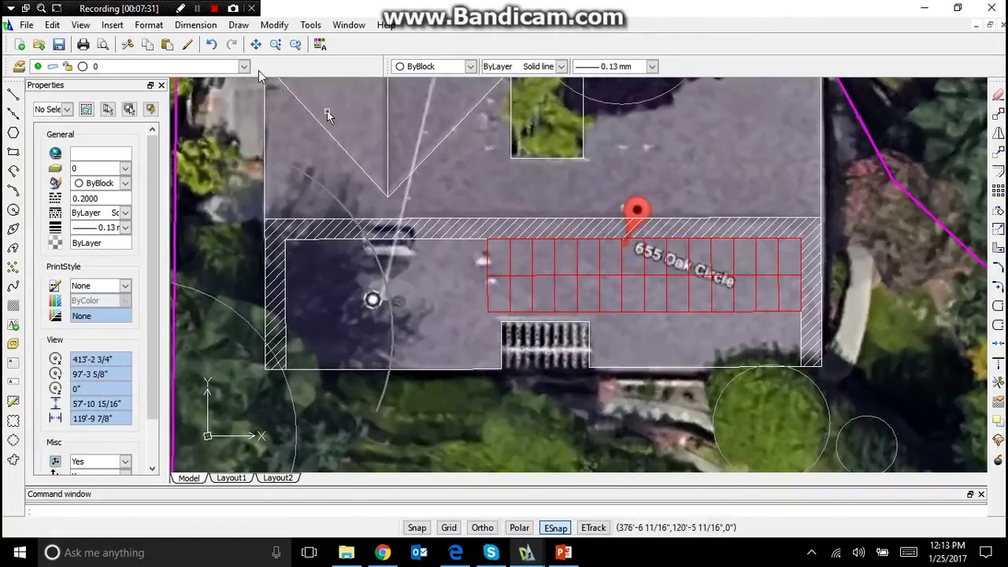
click(239, 25)
click(268, 157)
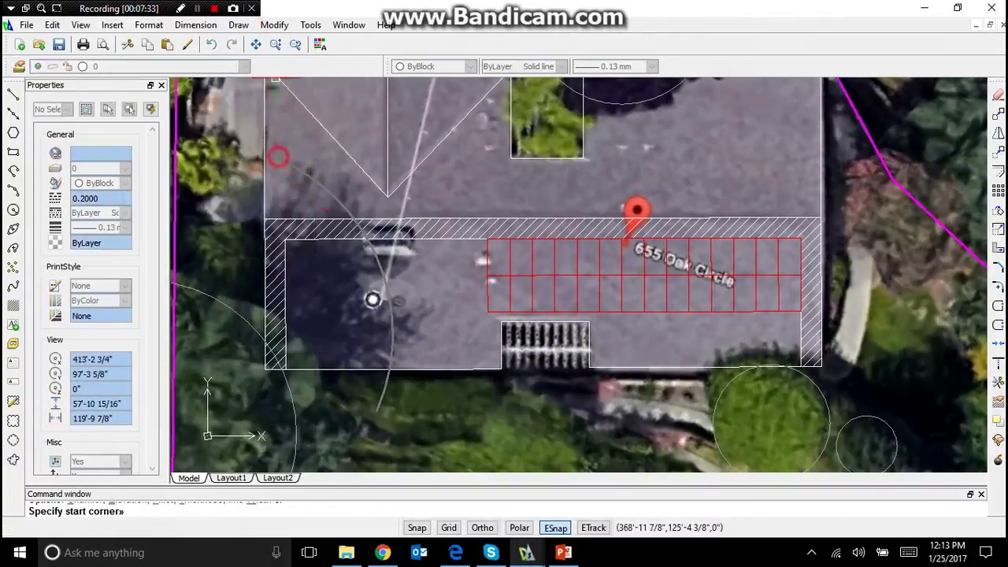
scroll(355, 226, up, 3)
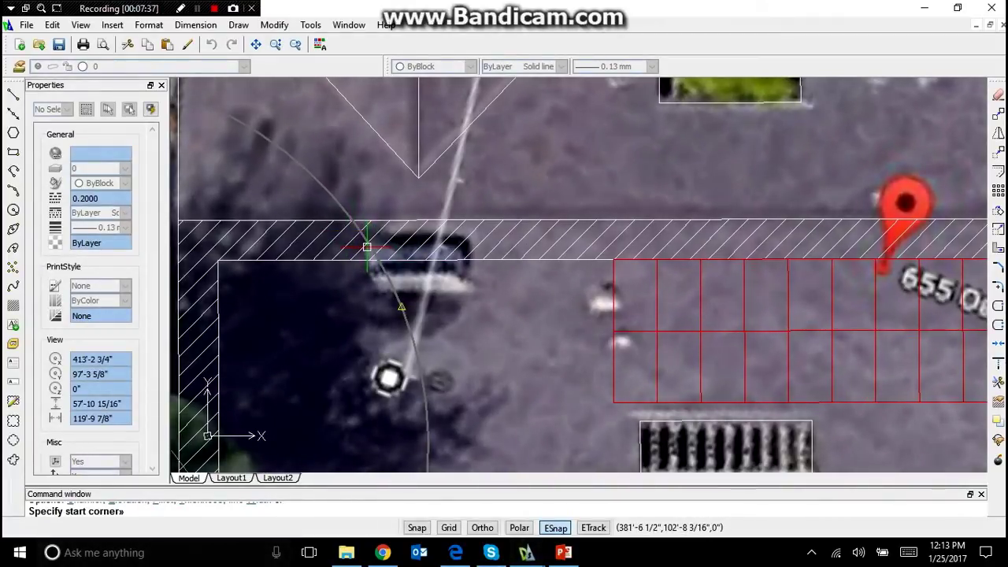
click(555, 527)
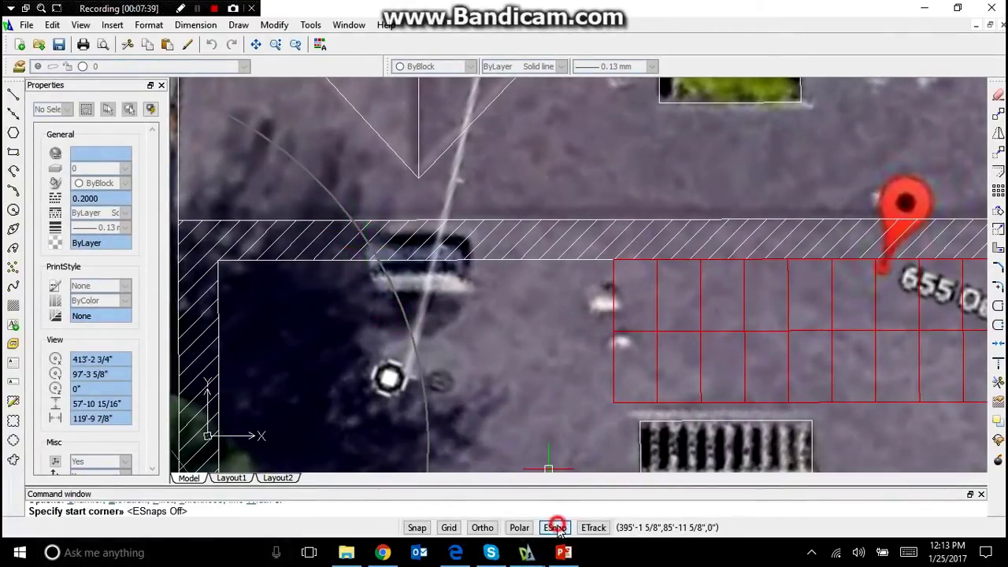
click(363, 240)
click(466, 288)
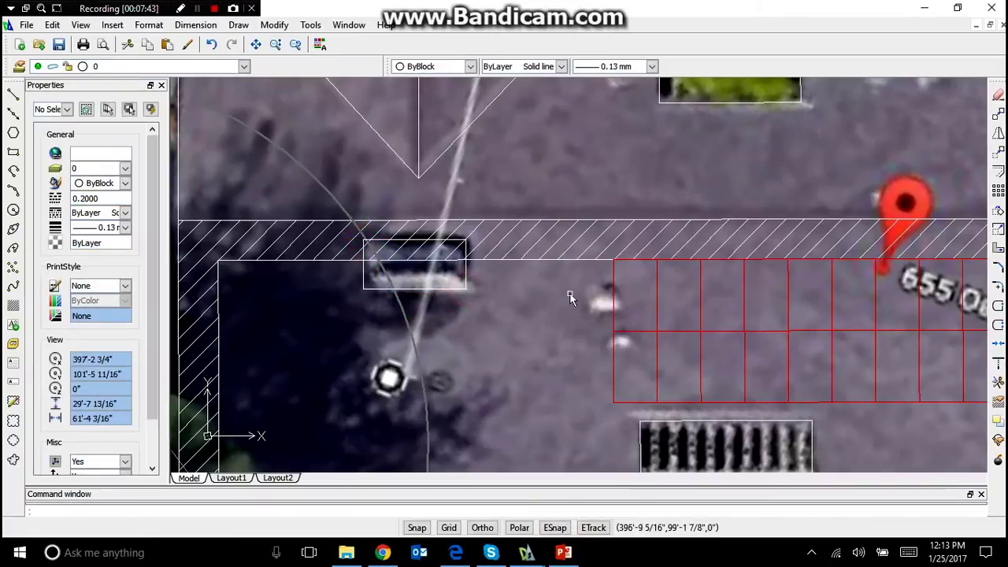
Step: Draw a rectangle around each of the two small white roof vents at the array's left end
key(Return)
click(591, 289)
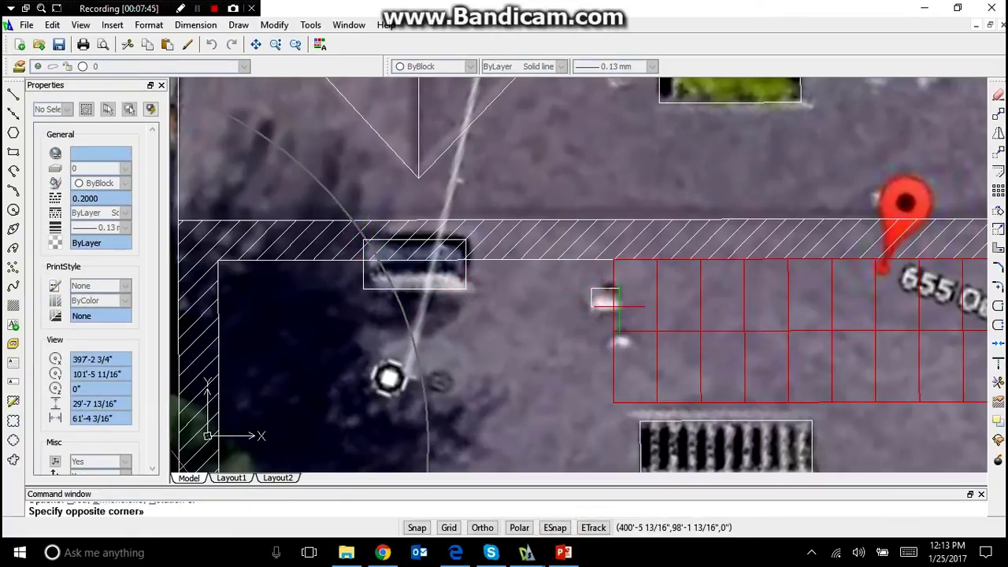
click(618, 310)
key(Return)
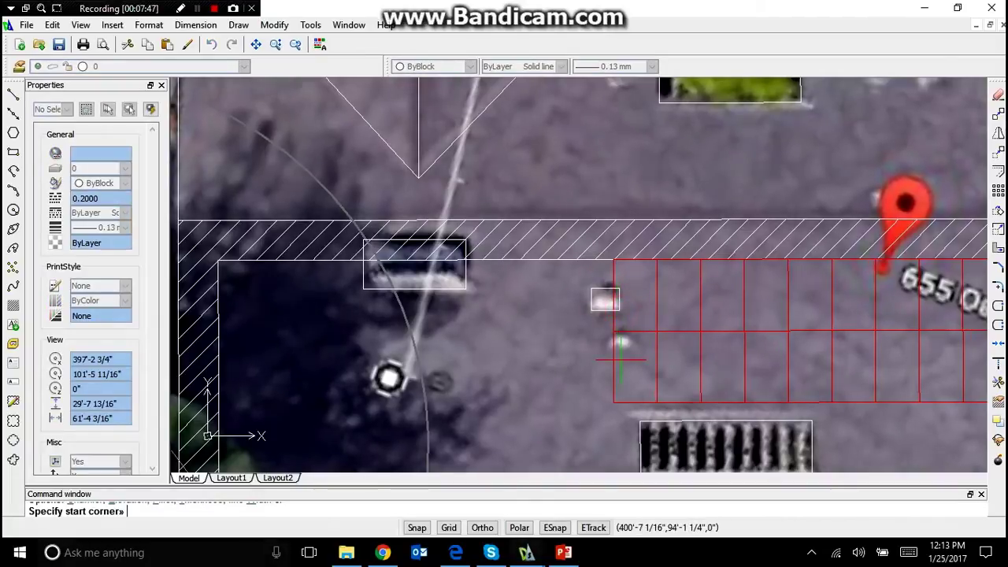
scroll(618, 357, up, 2)
click(592, 312)
click(649, 342)
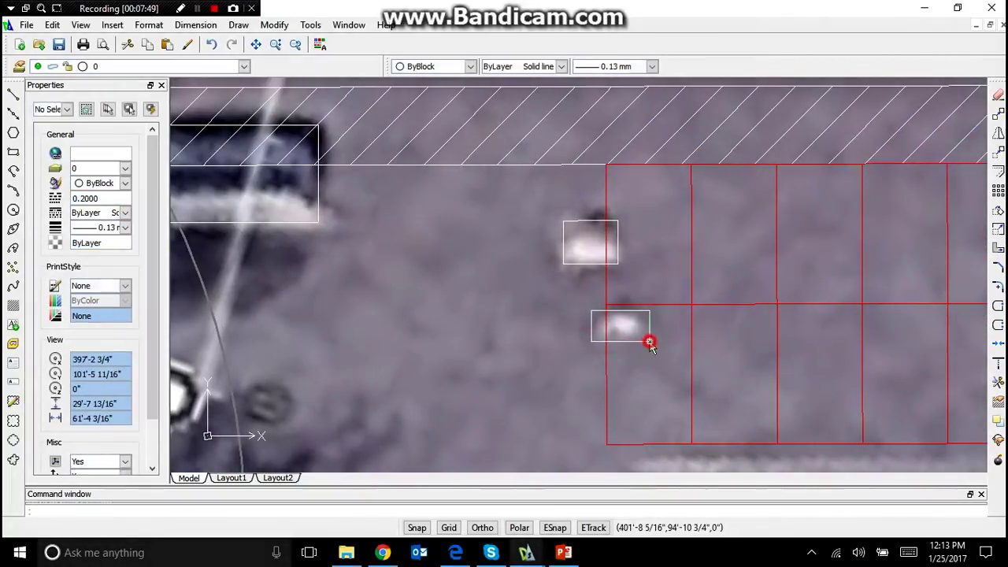
Step: Move the array's leftmost column of two panels horizontally to the left with Ortho, clear of the two roof vents
scroll(648, 341, down, 3)
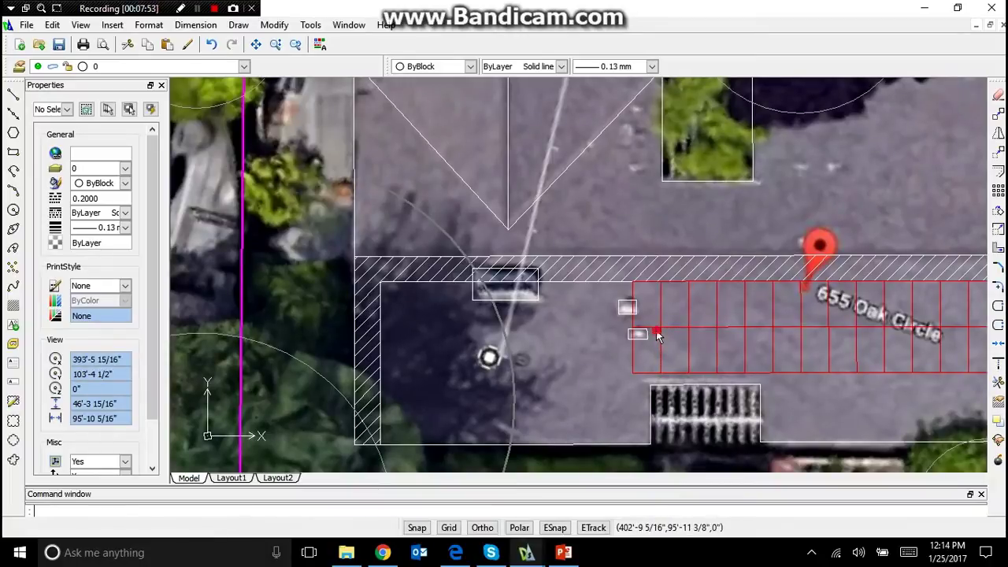
click(659, 331)
right_click(658, 326)
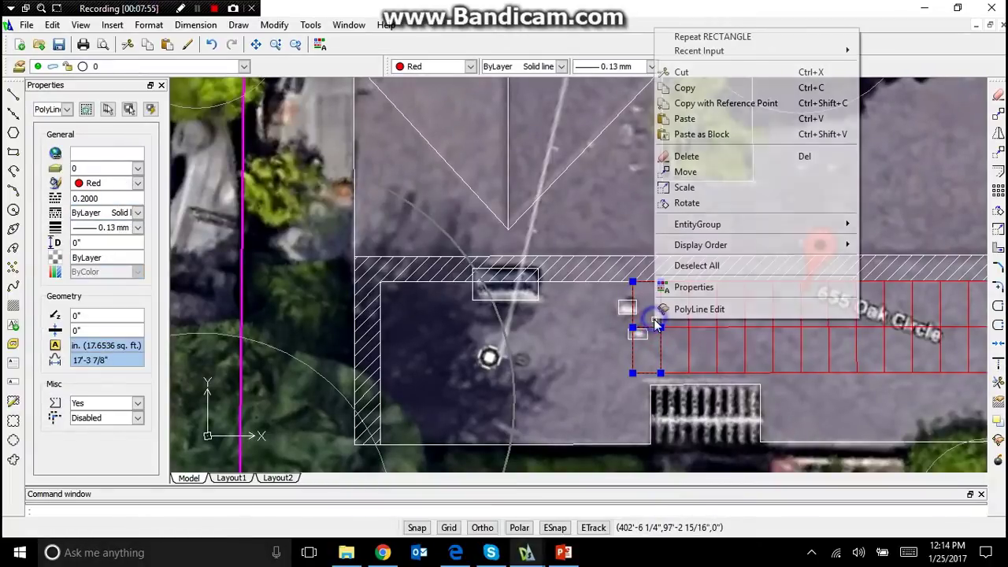
click(706, 171)
click(875, 187)
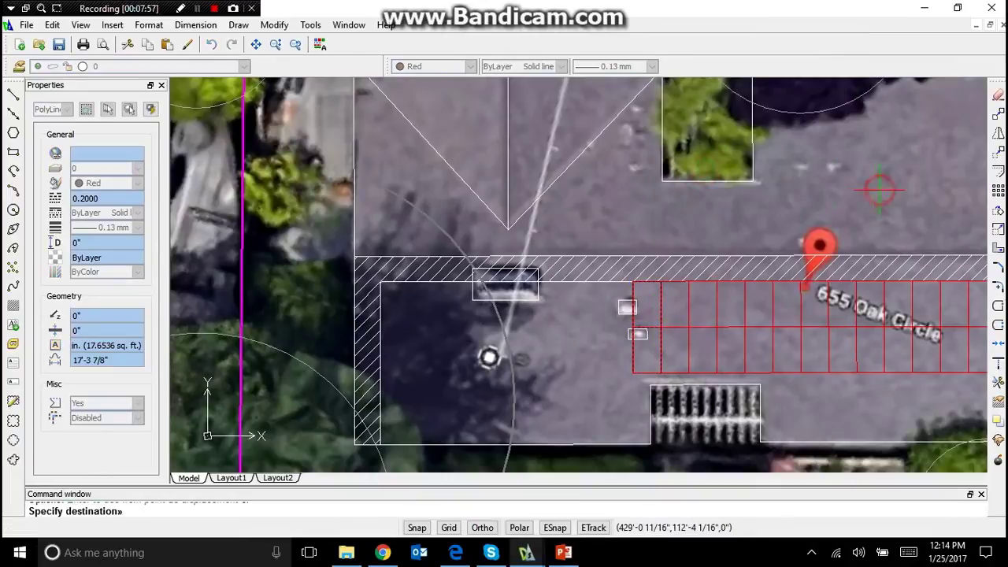
key(F8)
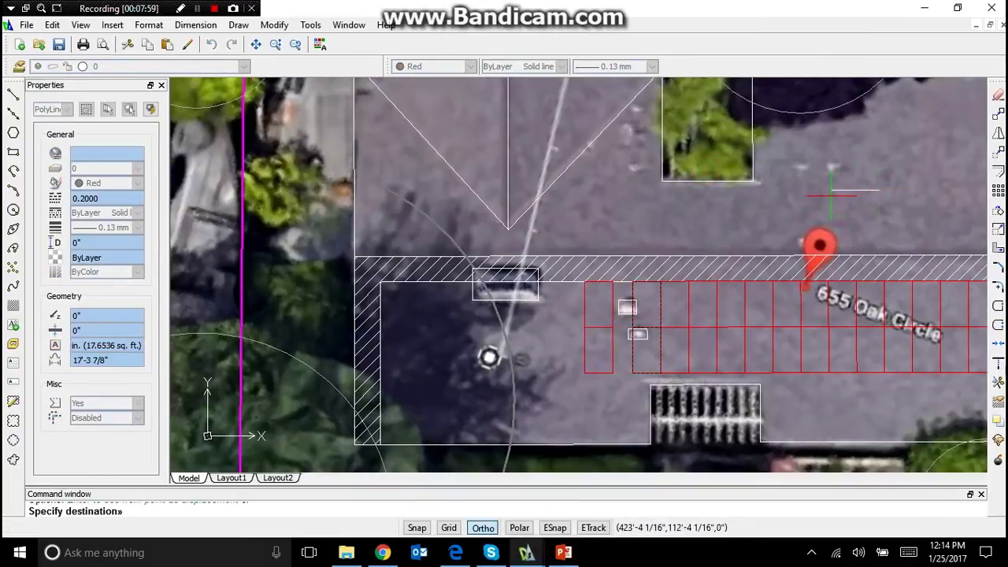
click(831, 195)
key(F8)
Step: Examine how the panel array fits around the roof vents, the remaining roof area and the hatched fire setbacks
scroll(576, 220, down, 1)
scroll(576, 221, down, 2)
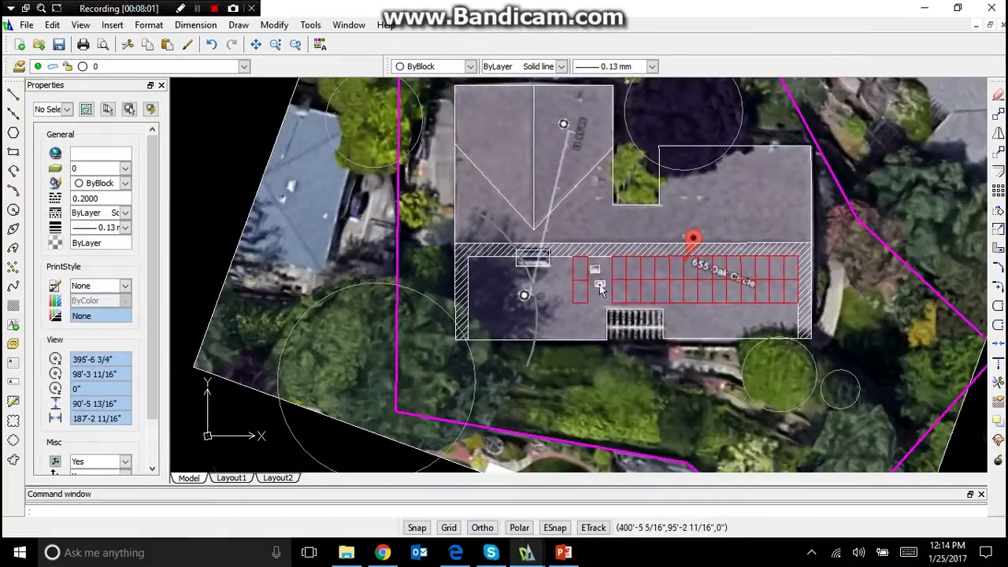
scroll(567, 290, up, 3)
scroll(866, 350, down, 3)
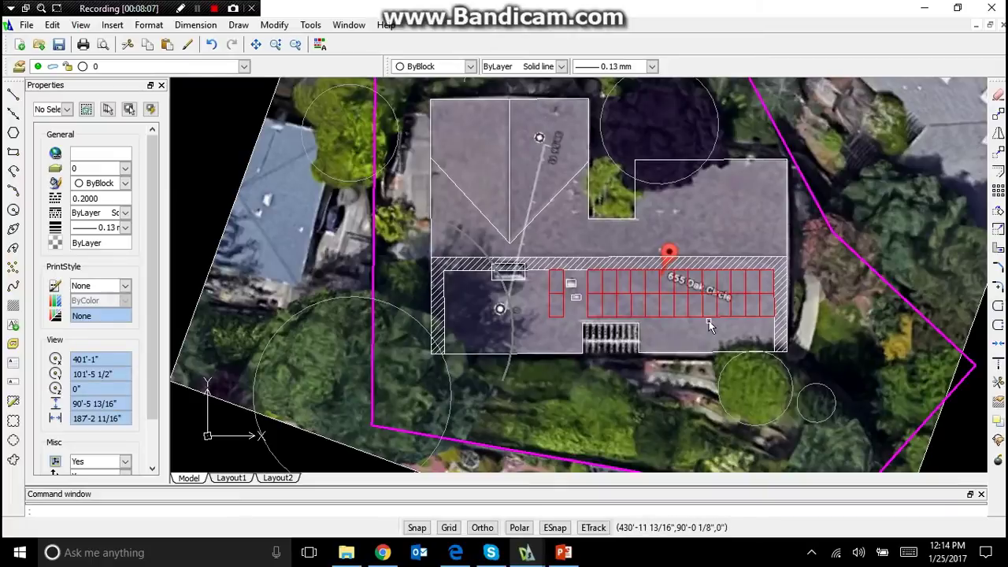
scroll(632, 304, up, 3)
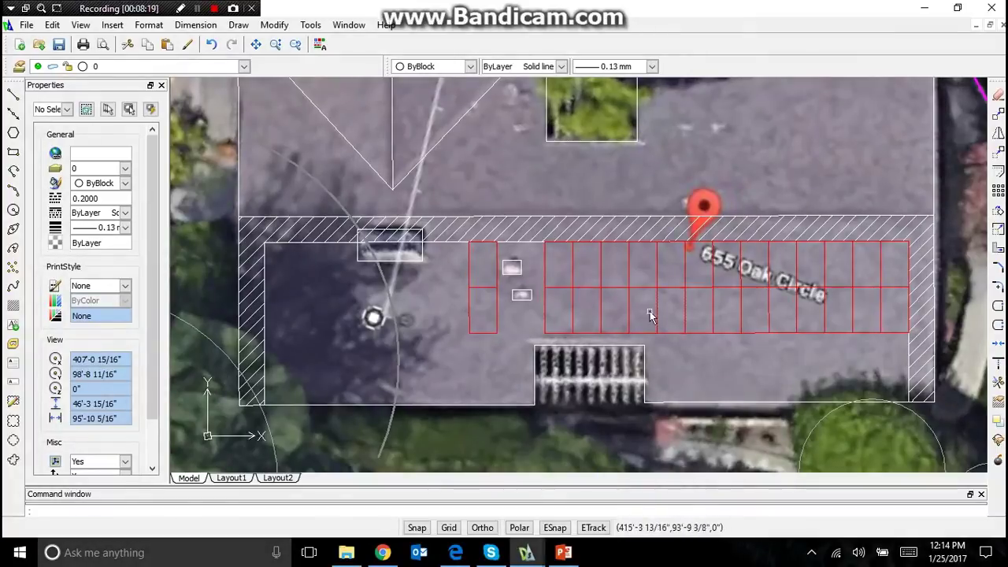
scroll(603, 321, down, 4)
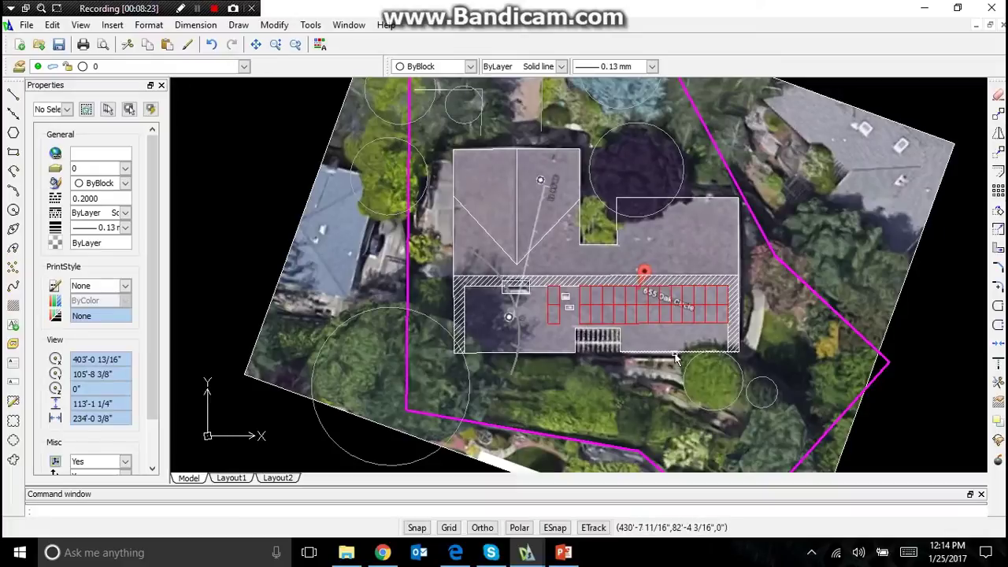
scroll(675, 324, up, 1)
scroll(674, 324, up, 1)
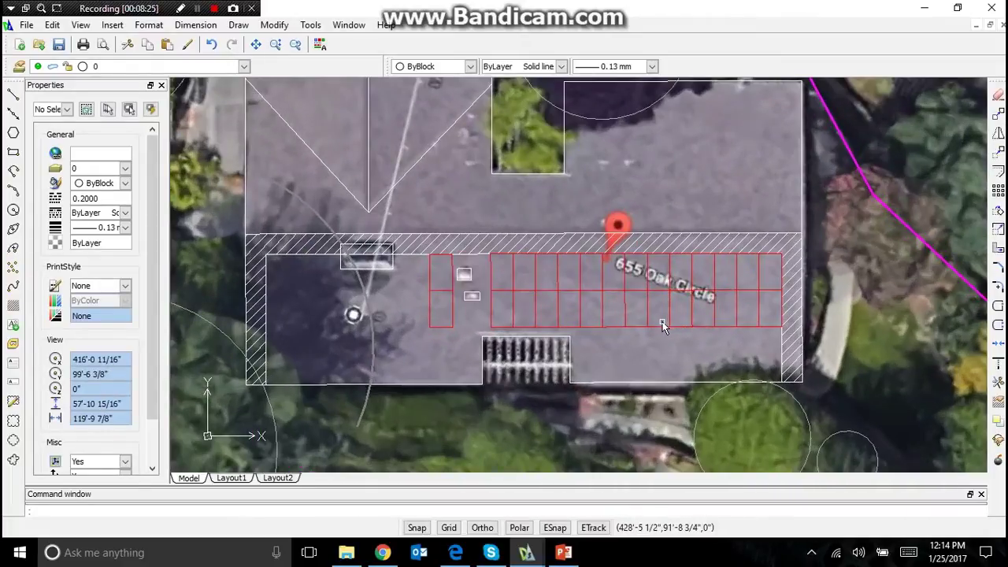
scroll(658, 323, down, 3)
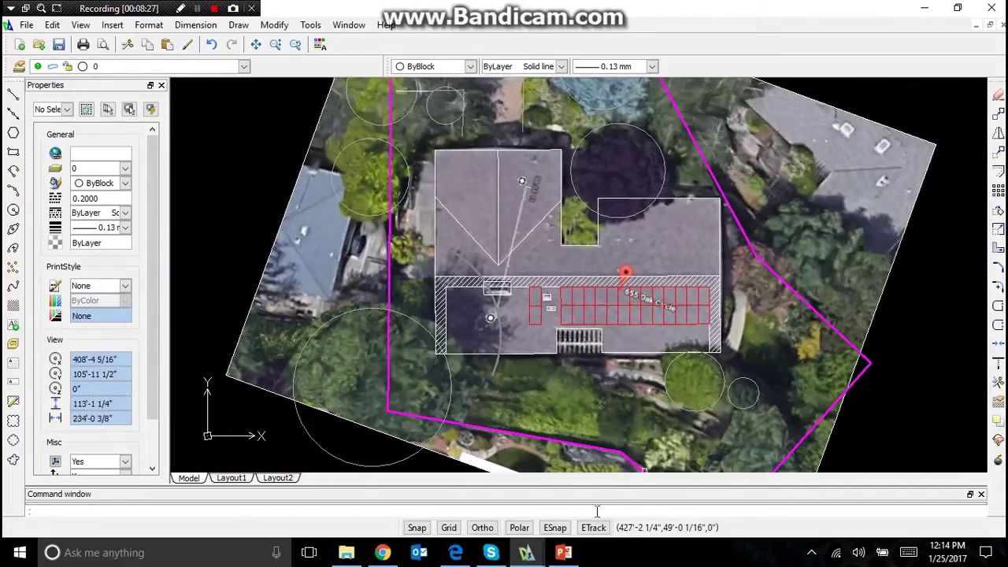
Step: Check the siteplan tasks in the PowerPoint lesson outline and the module count and electrical equipment locations on the site form in Edge
click(563, 552)
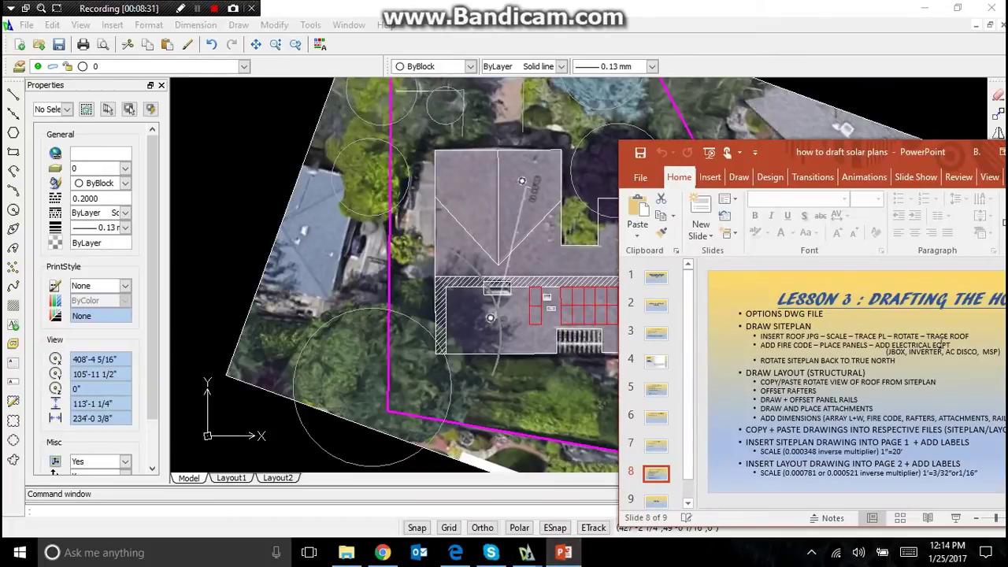
click(763, 16)
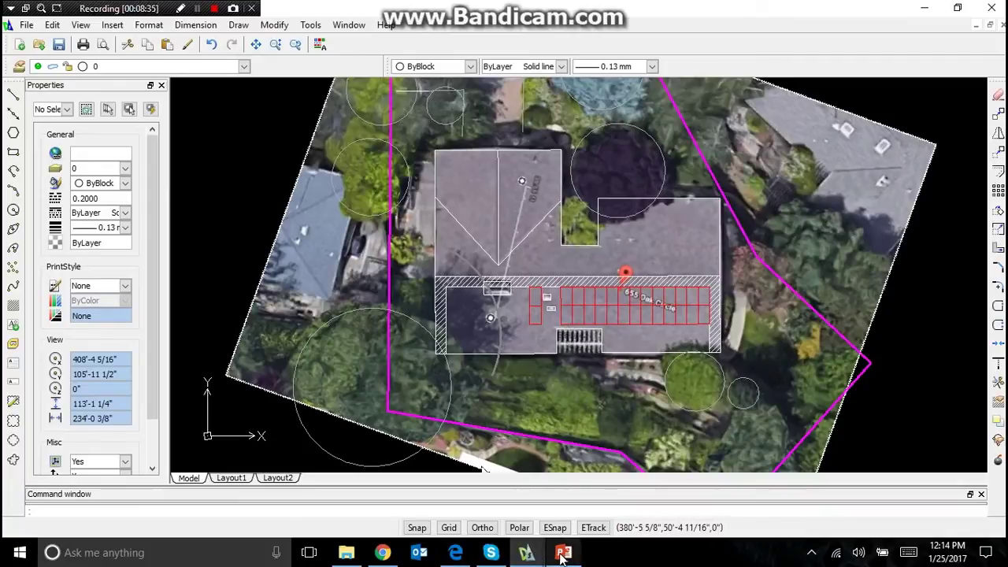
click(454, 555)
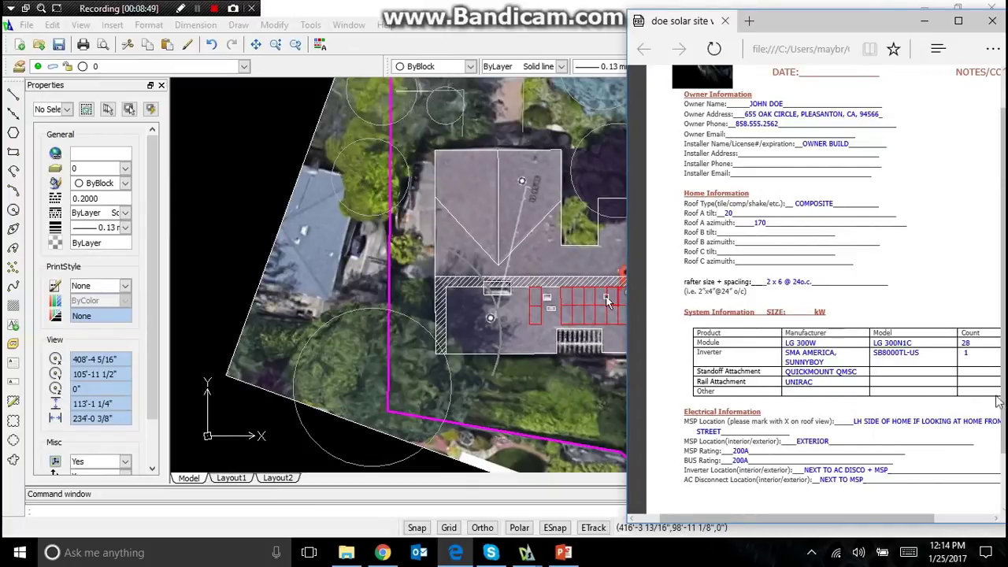
drag(855, 519, 886, 518)
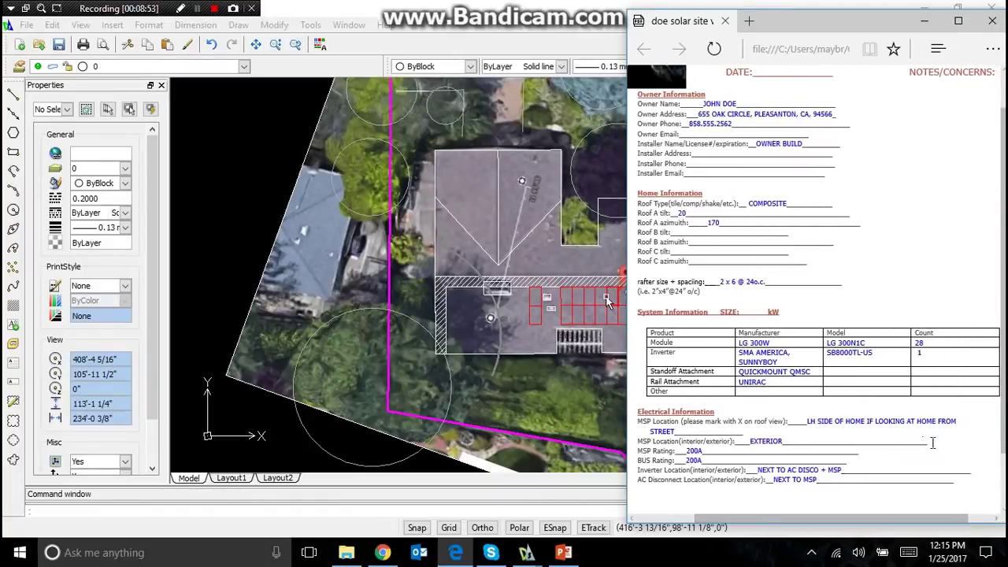
Step: Return to the CAD drawing and examine the house and its panel array within the whole site plan
click(557, 146)
click(557, 146)
scroll(566, 324, down, 2)
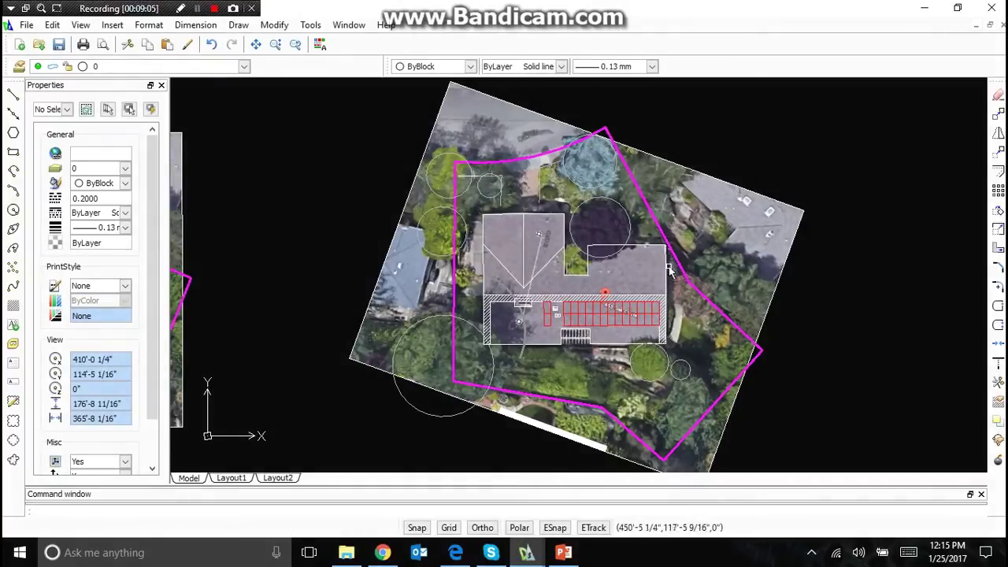
scroll(672, 266, up, 3)
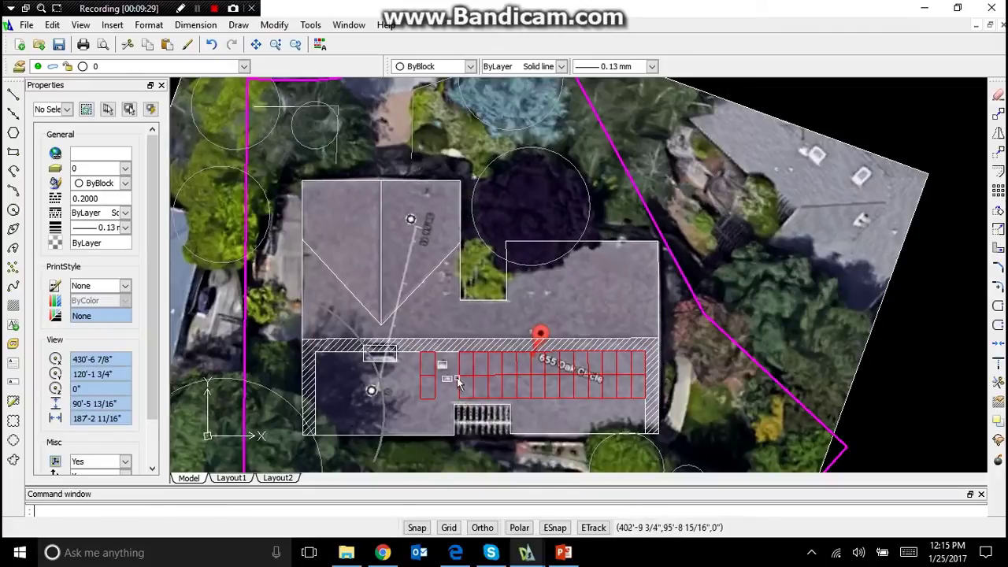
Step: Draw a rectangle of about 2.67 sq. ft. outside the house's upper-right wall, starting from the snapped roof outline corner
click(239, 24)
click(260, 158)
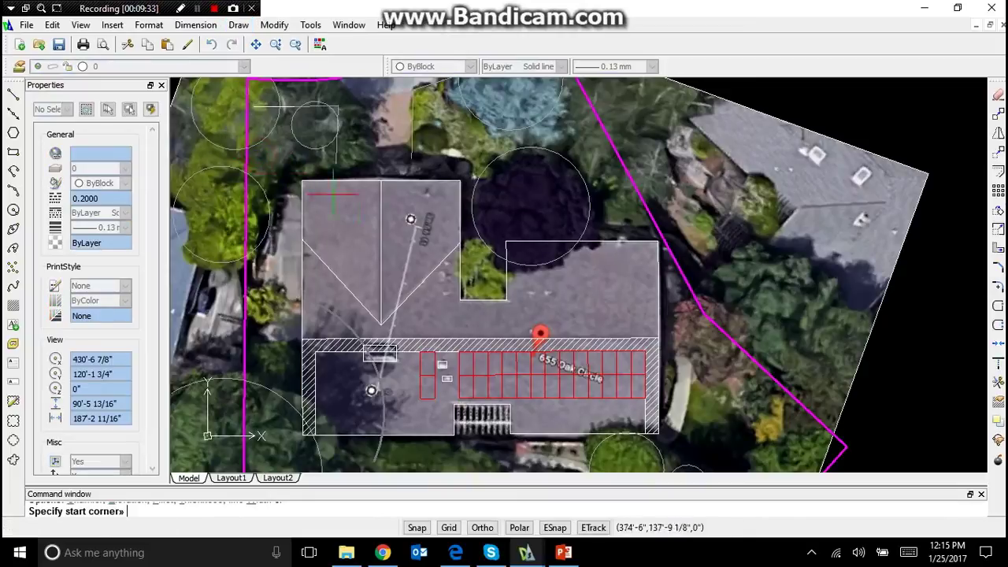
scroll(630, 228, up, 4)
key(F3)
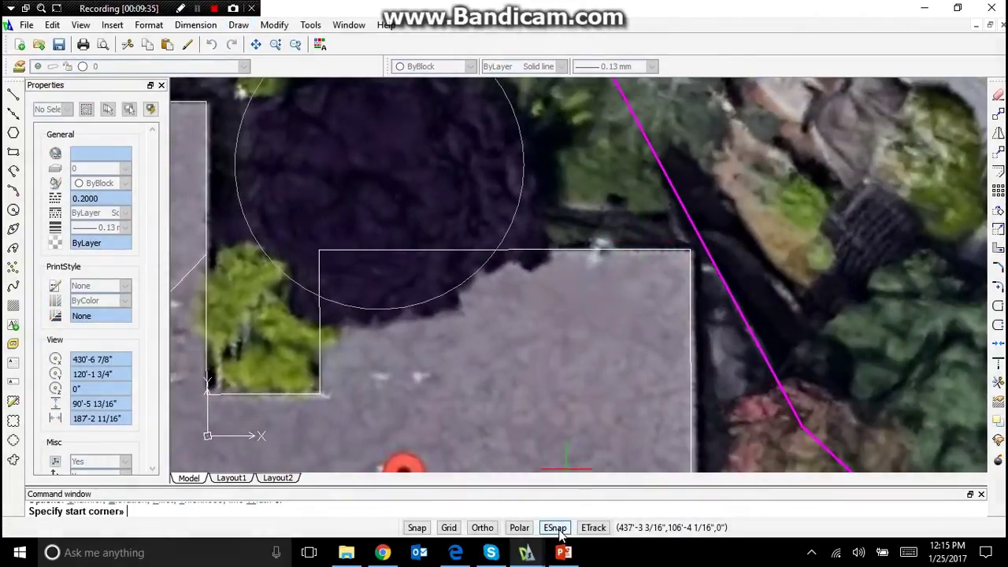
click(691, 251)
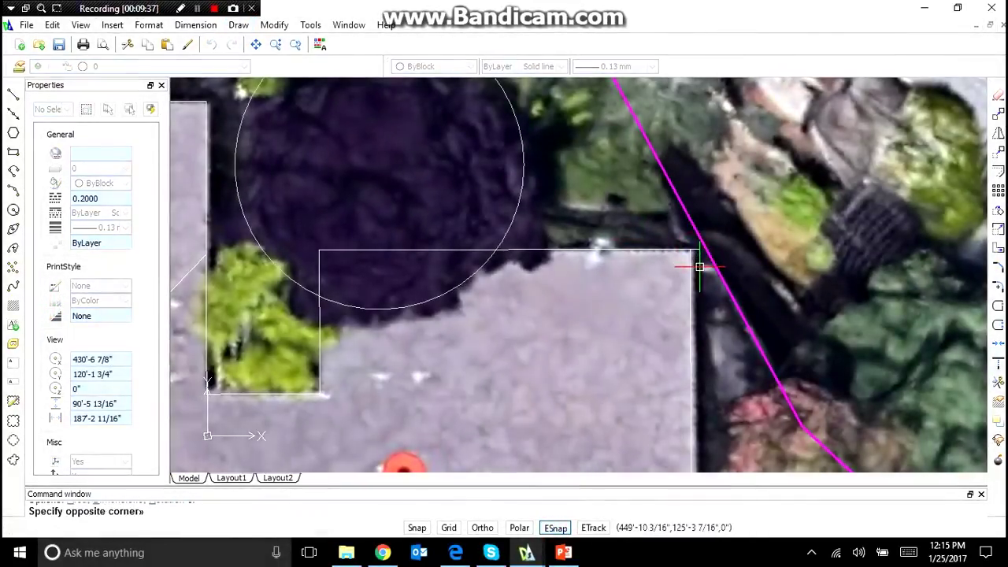
click(703, 273)
Step: Set the equipment rectangle at the house's upper-right corner to blue with a 0.30 mm line weight
click(702, 272)
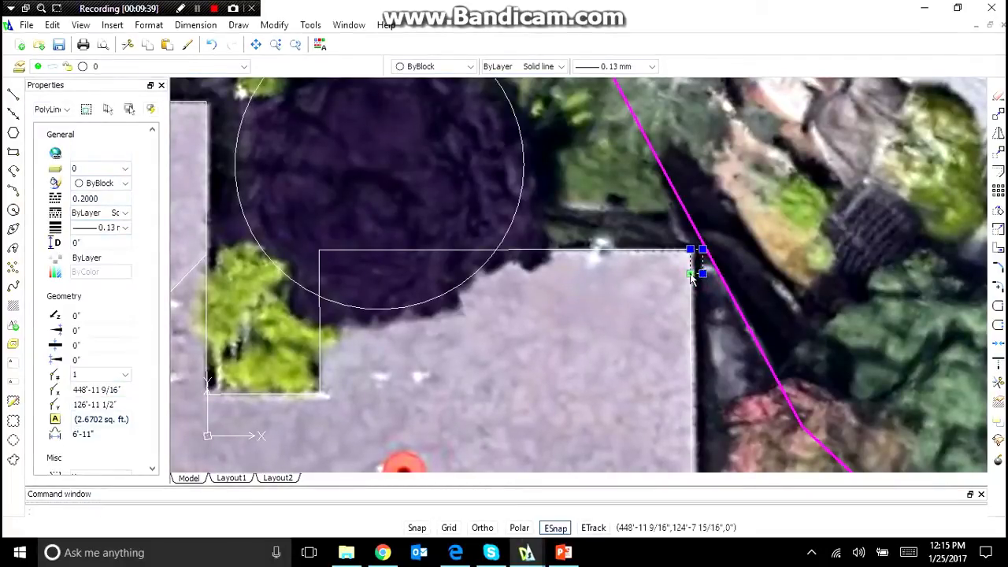
click(100, 183)
click(101, 227)
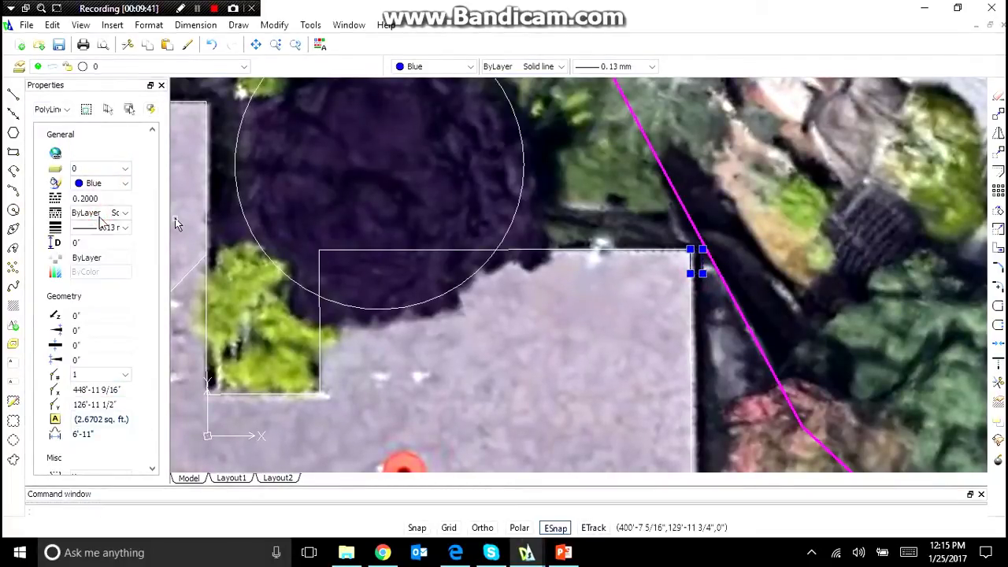
click(118, 227)
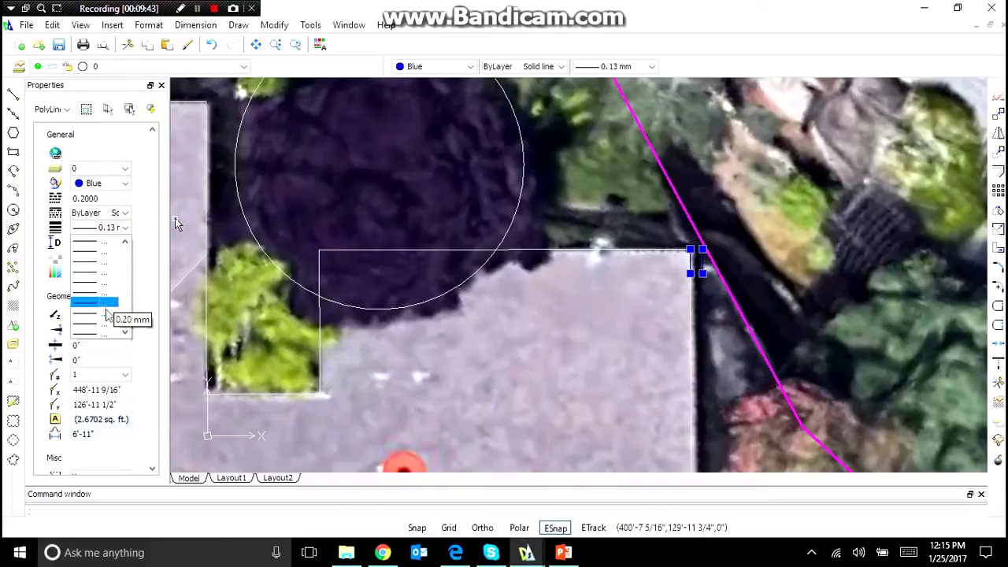
click(105, 321)
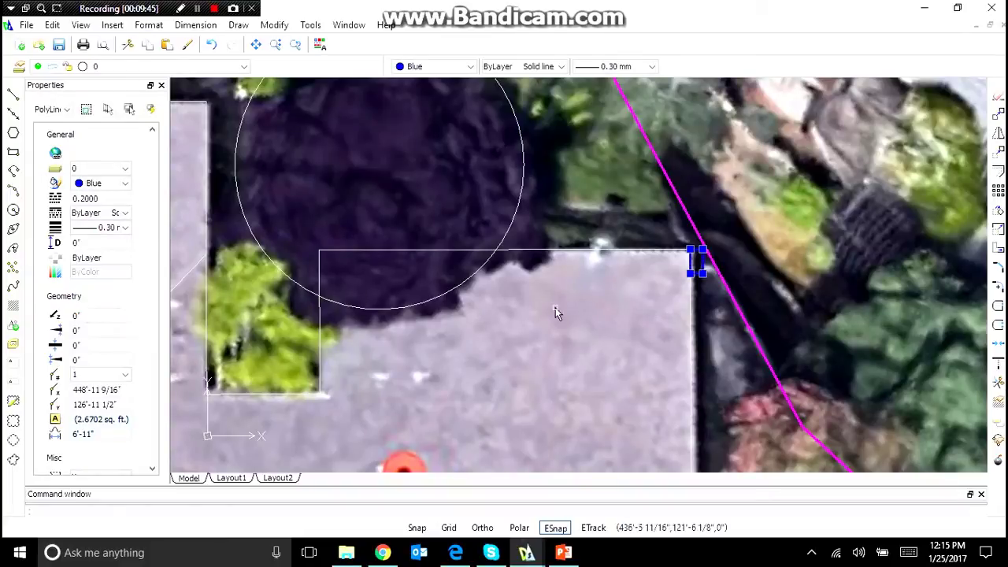
Step: Place two copies of the blue equipment rectangle in a spaced column below the original along the wall, with object snap off
key(ctrl+v)
scroll(599, 316, up, 2)
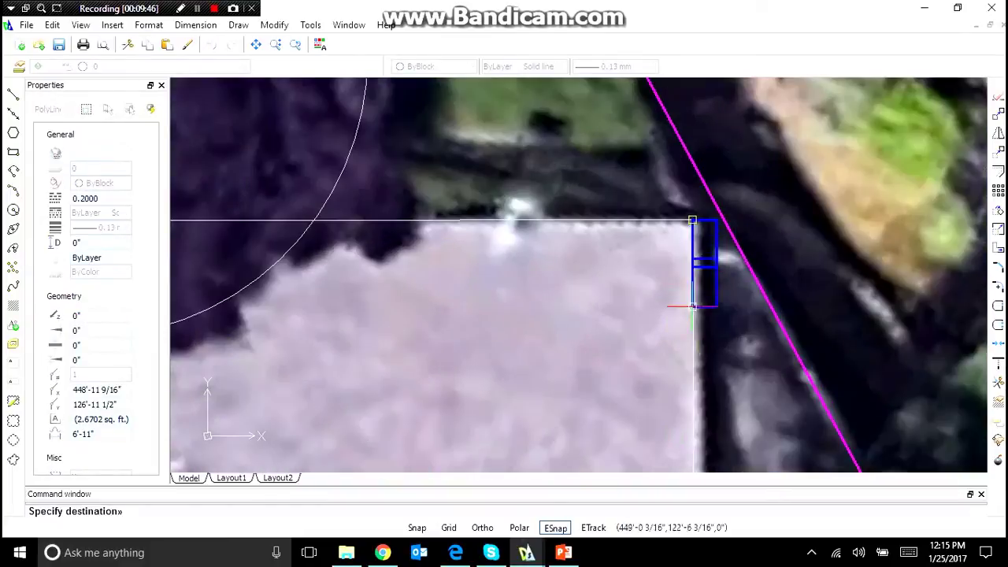
click(562, 529)
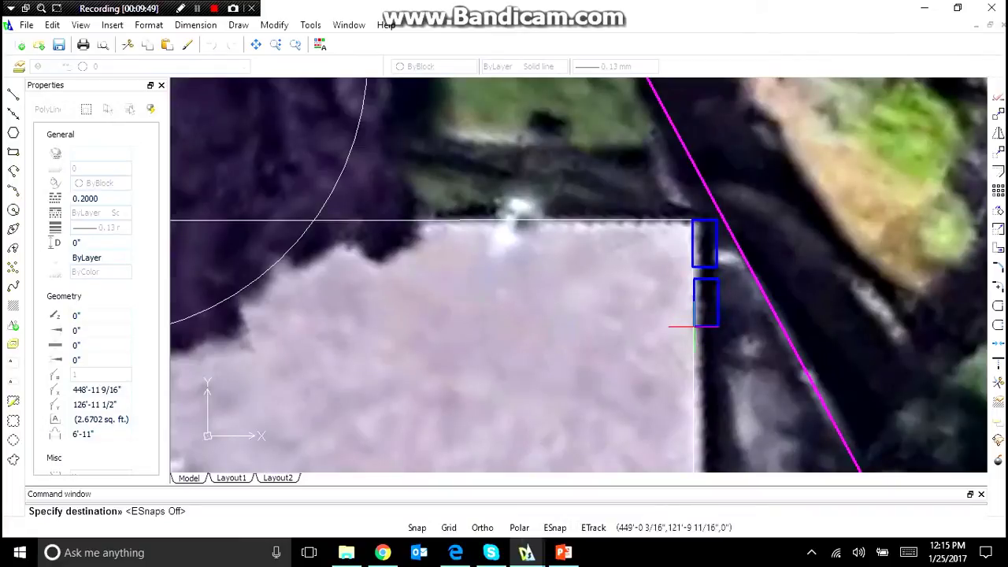
click(695, 327)
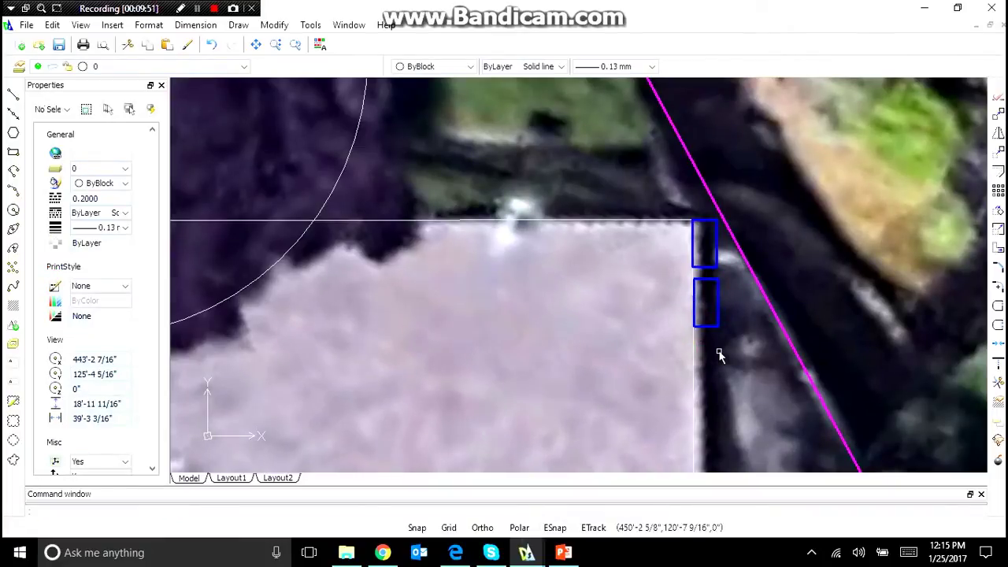
key(ctrl+v)
click(693, 386)
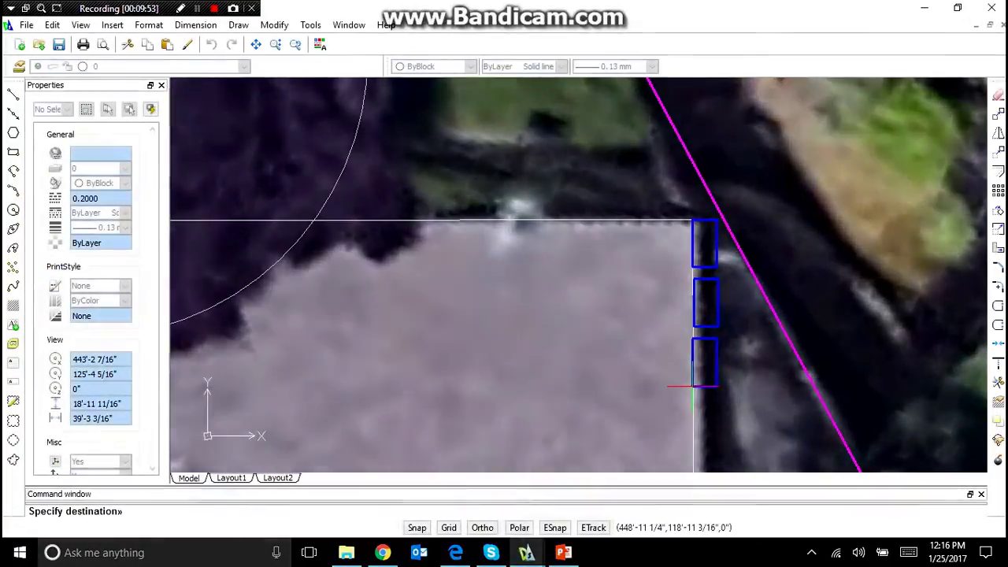
scroll(622, 192, down, 5)
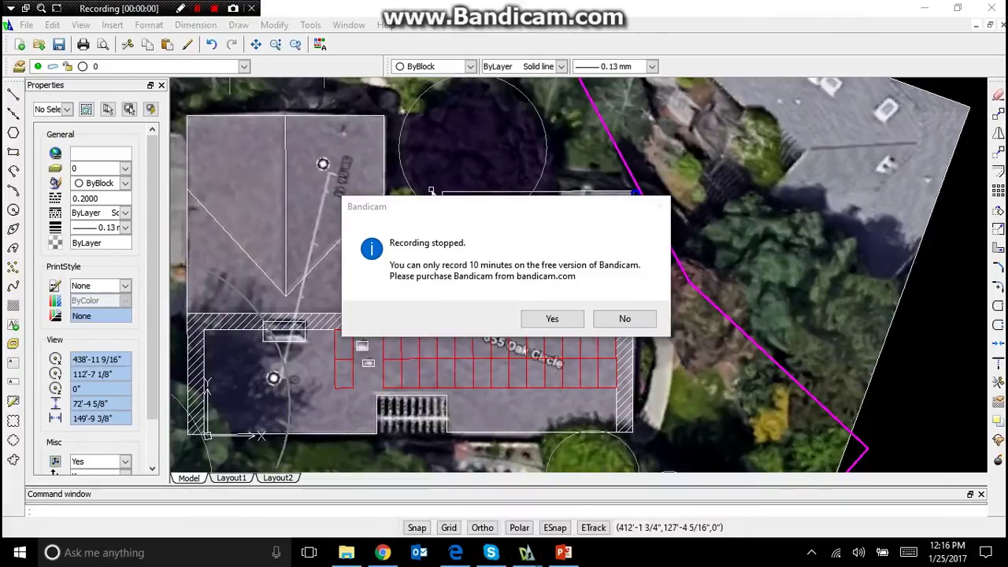
click(632, 321)
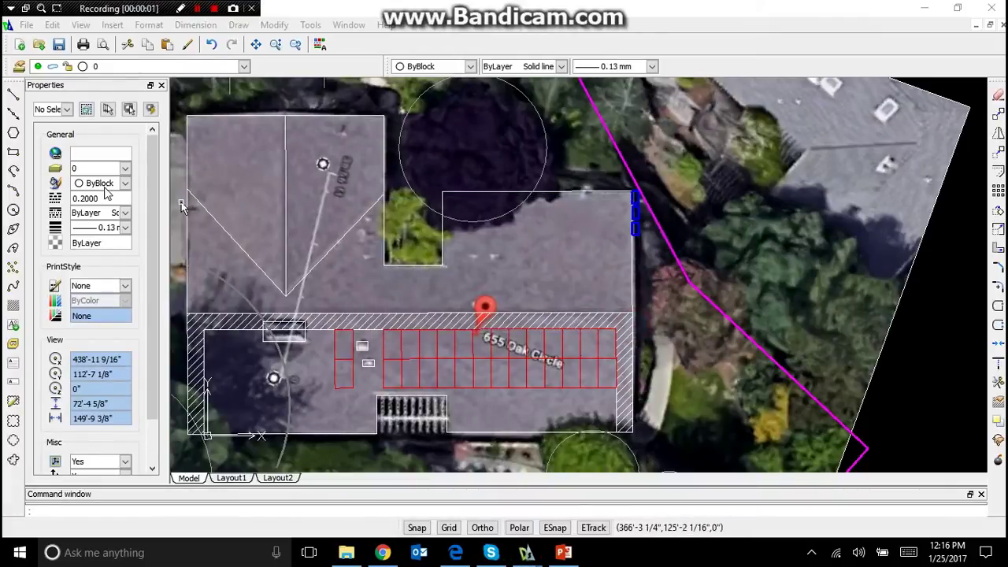
Step: Draw a small box of about 1.49 sq. ft. below the array's lower-right panel, starting at the midpoint of its bottom edge
click(238, 25)
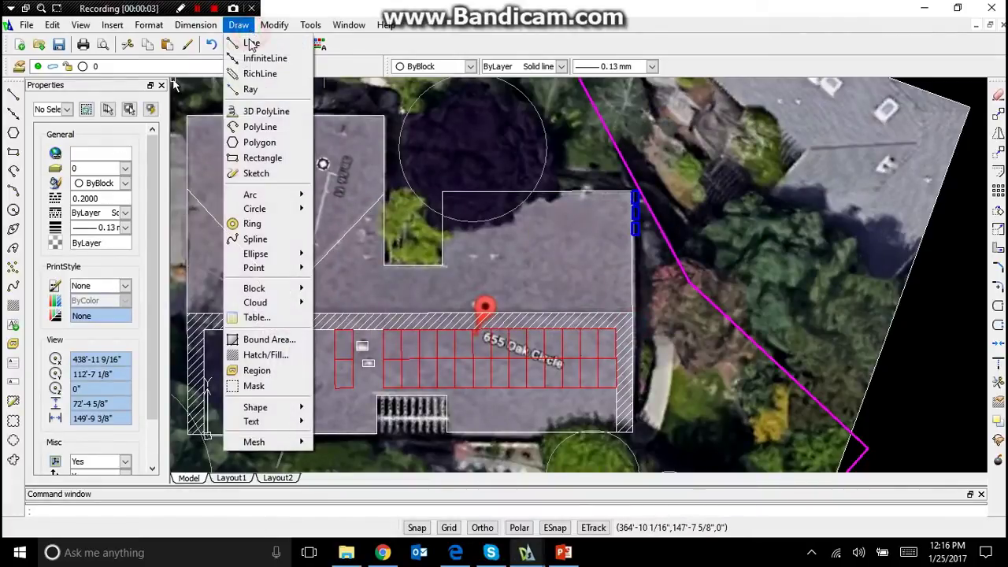
click(262, 158)
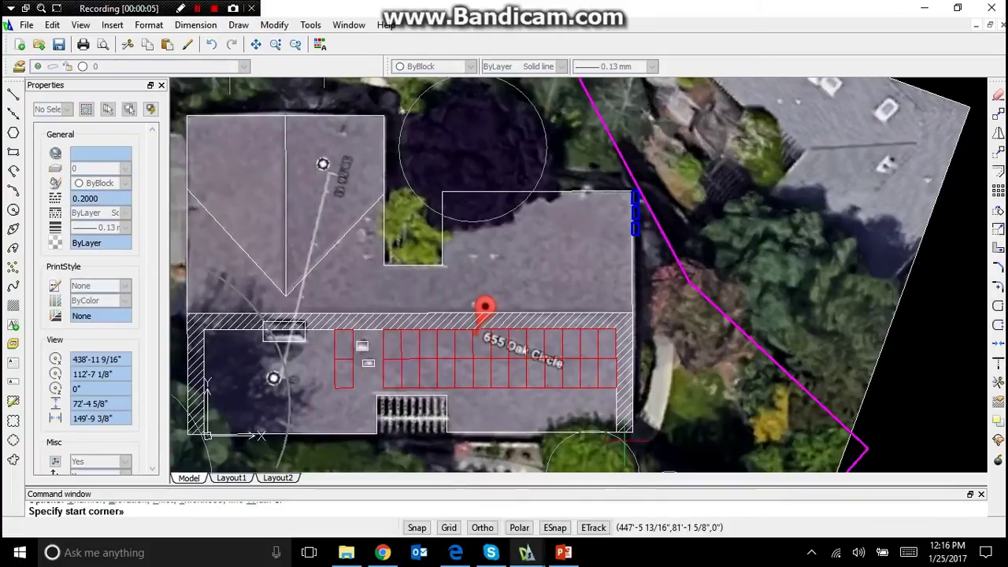
scroll(623, 433, up, 2)
click(555, 527)
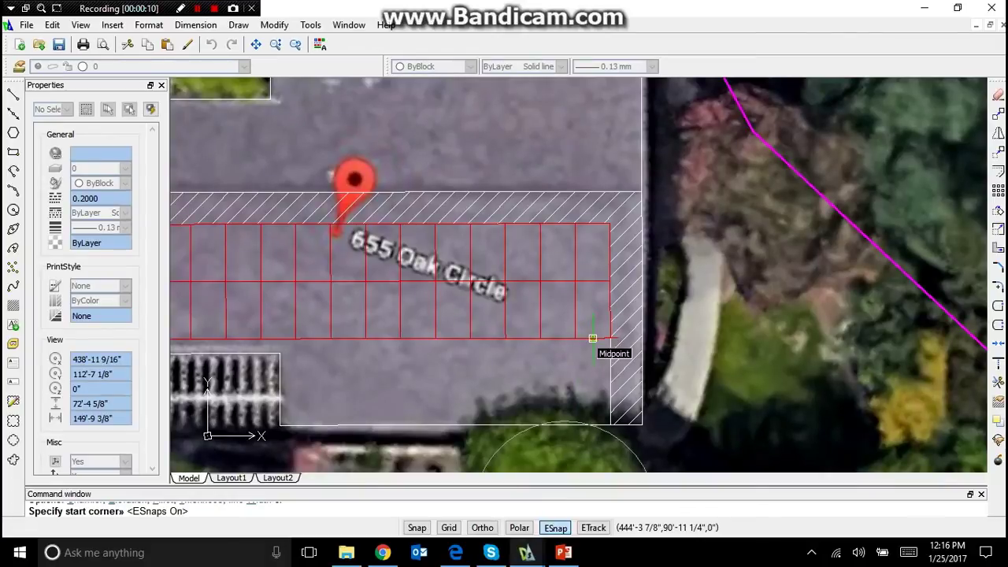
click(592, 339)
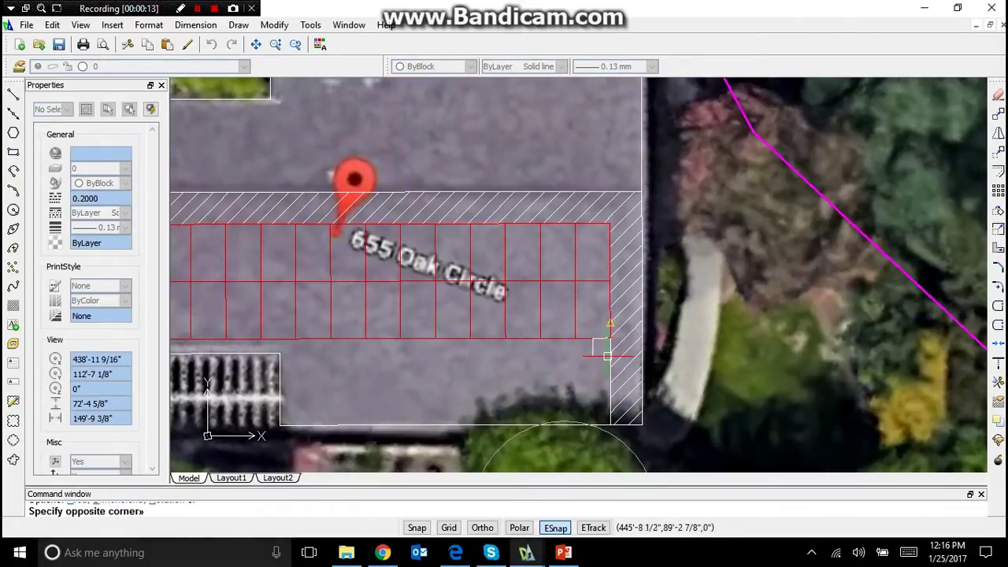
scroll(607, 356, up, 5)
scroll(607, 356, down, 3)
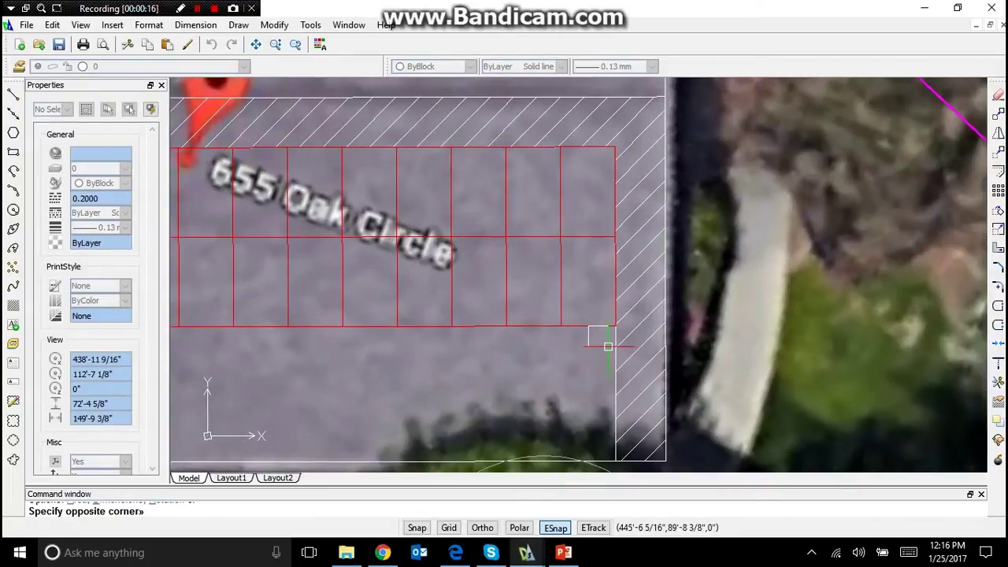
click(608, 347)
Step: Set the small box under the array's lower-right panel to blue with a 0.30 mm line weight
click(607, 346)
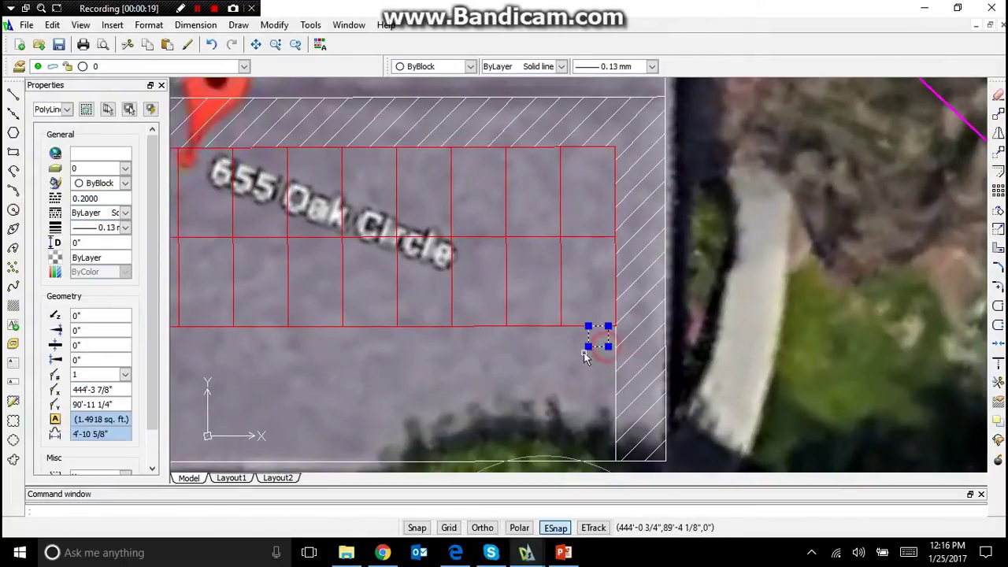
click(124, 183)
click(90, 252)
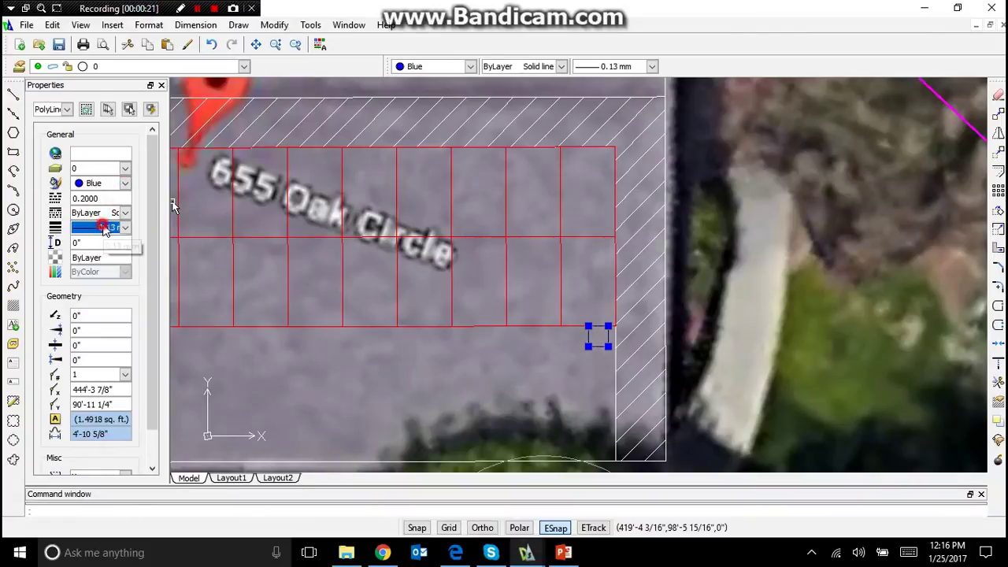
click(110, 228)
click(99, 325)
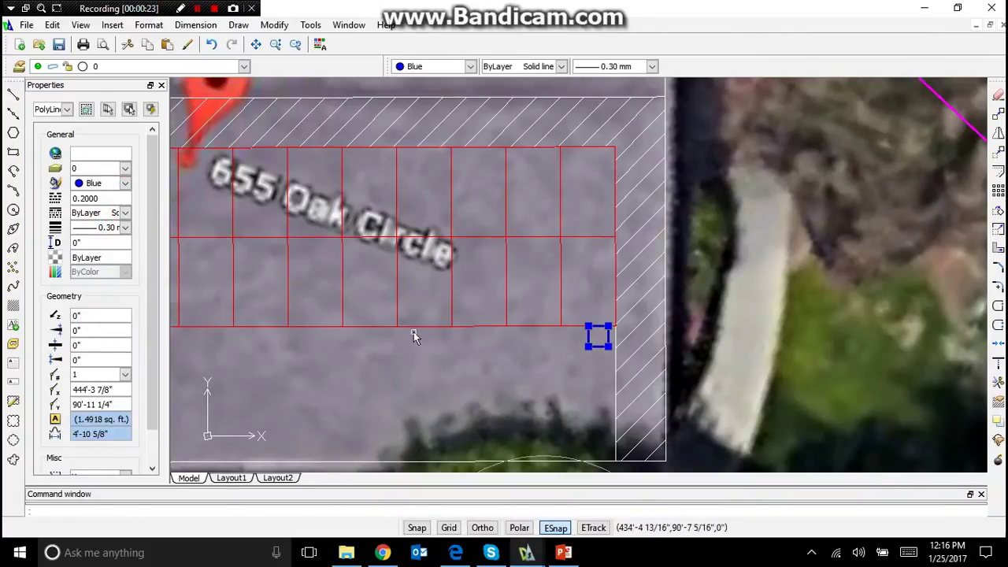
scroll(630, 341, down, 3)
key(Escape)
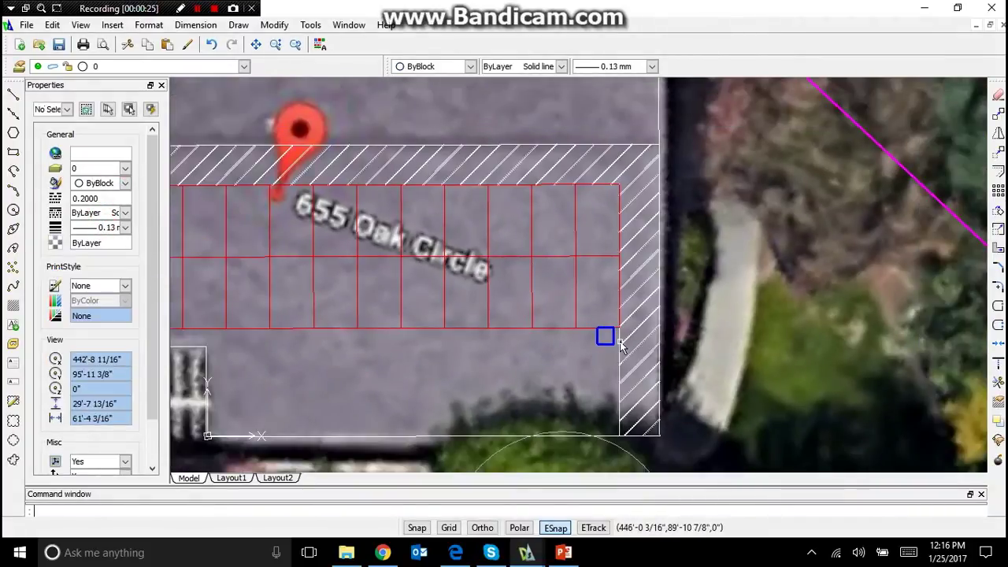
Step: Start a conduit line at the small blue box's right edge and run it horizontally about 2'-3" into the hatched setback with Ortho
scroll(628, 328, down, 2)
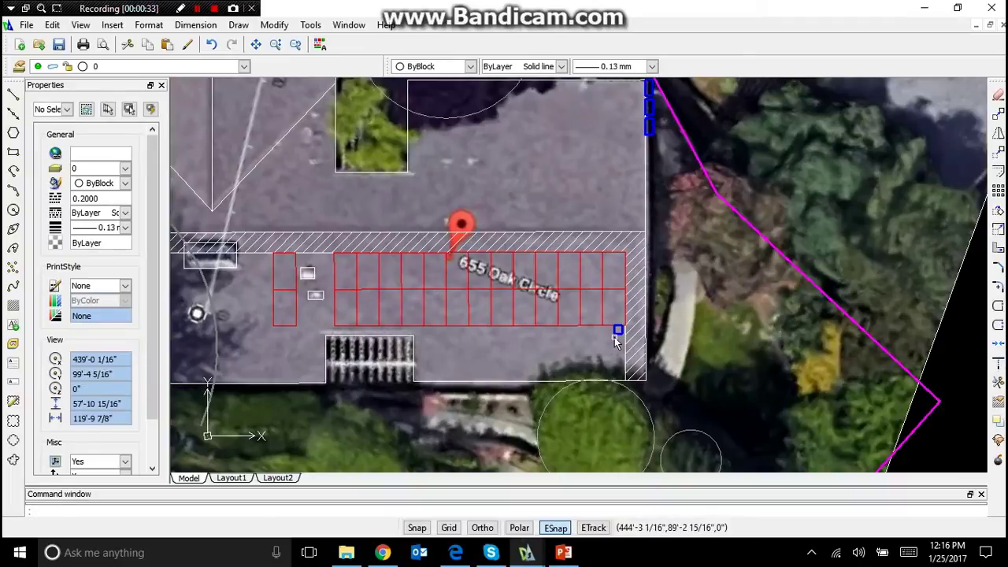
text(l)
key(Return)
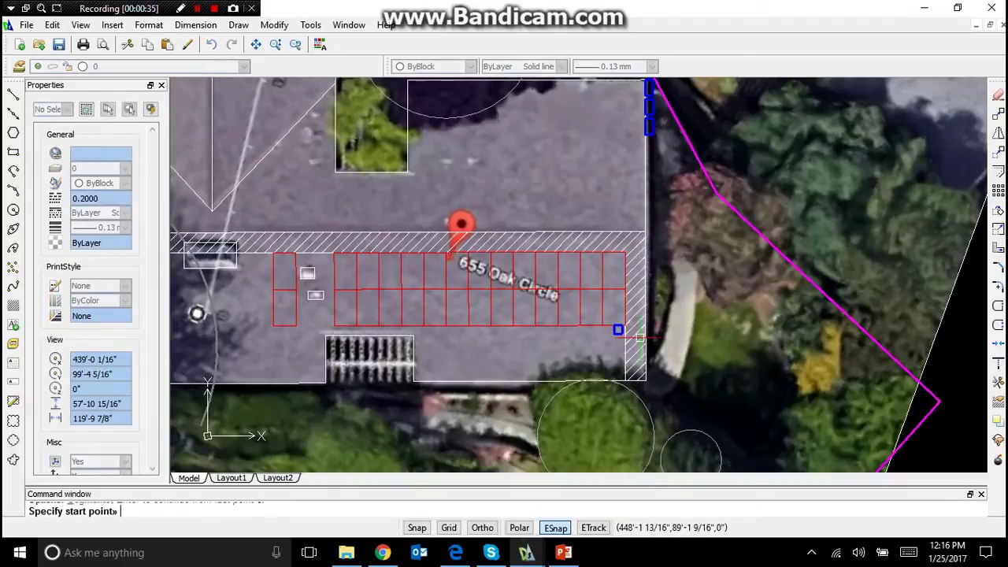
scroll(639, 337, up, 4)
click(589, 317)
scroll(596, 318, down, 2)
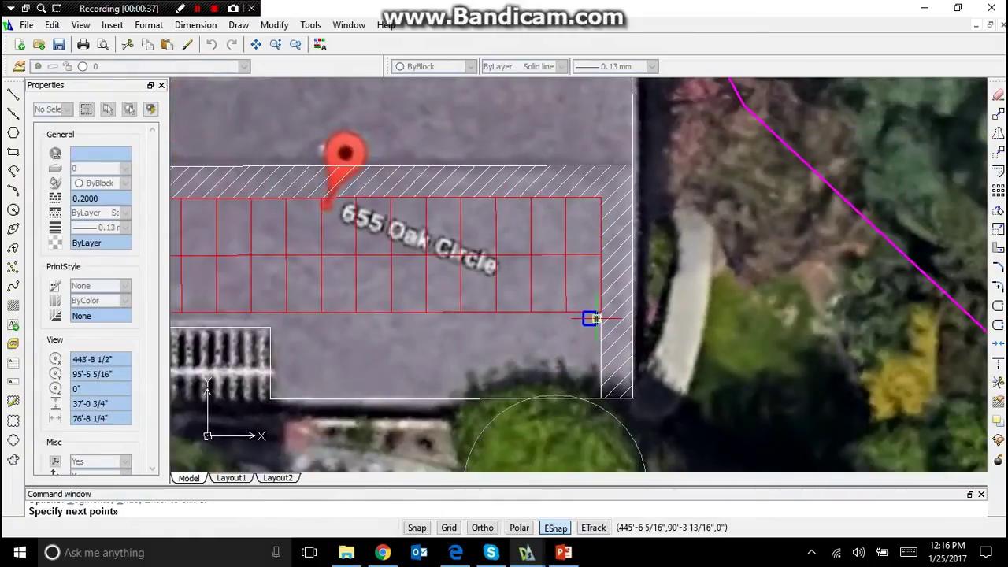
key(F8)
scroll(619, 318, up, 3)
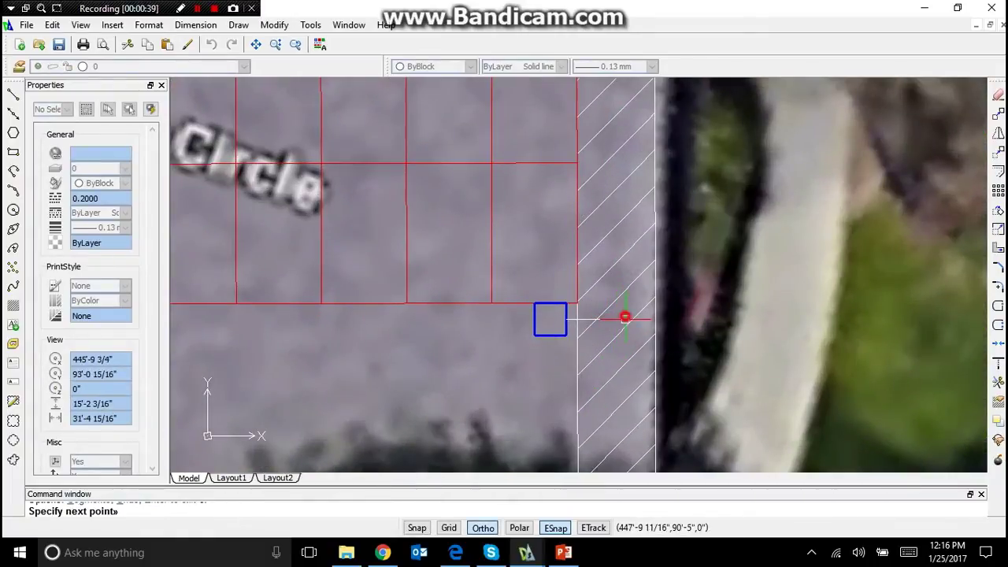
click(625, 318)
Step: Continue the conduit line up along the roof's right edge and end it horizontally at the lowest wall-mounted equipment box
scroll(625, 334, down, 6)
scroll(613, 211, up, 1)
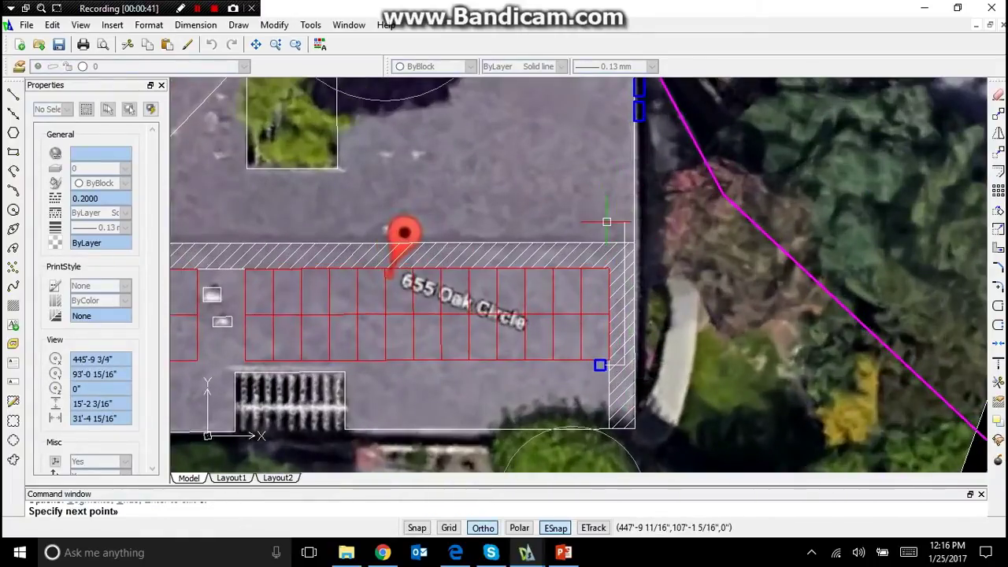
scroll(618, 146, up, 3)
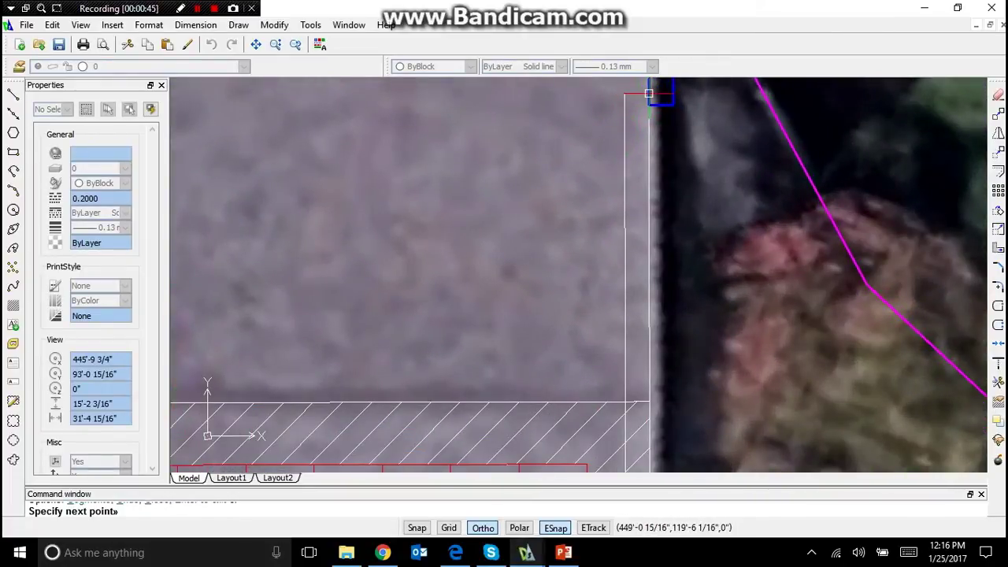
click(637, 154)
key(Return)
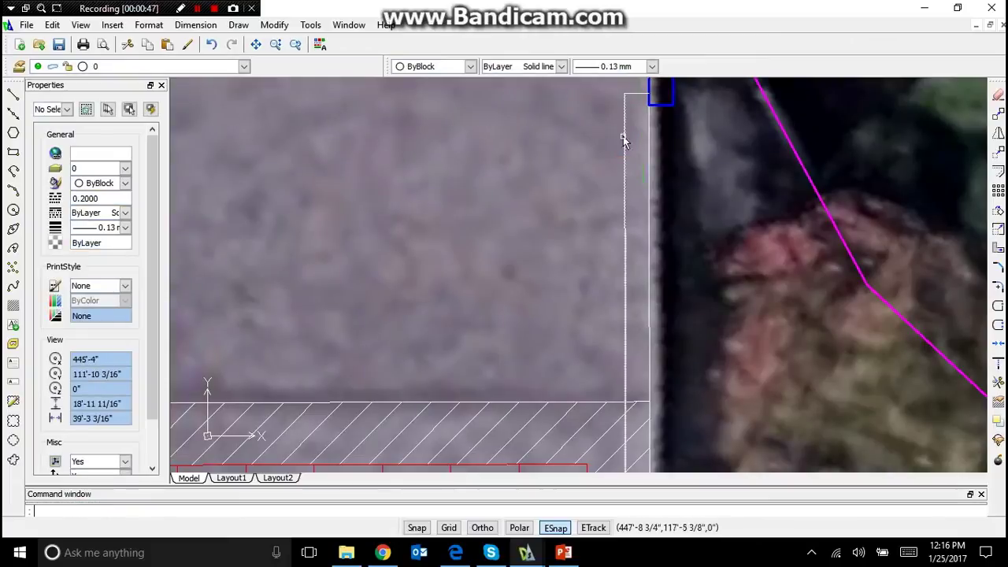
Step: Set all three conduit line segments between the small array box and the wall equipment to blue with a 0.30 mm line weight
scroll(617, 114, down, 5)
scroll(617, 114, up, 4)
click(622, 125)
click(599, 108)
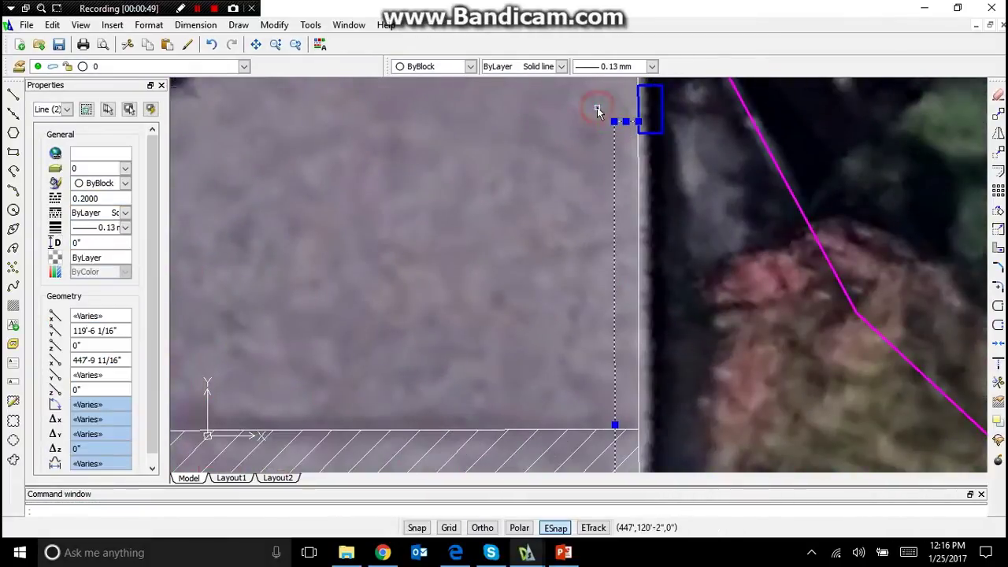
scroll(601, 111, down, 4)
scroll(608, 276, up, 4)
click(596, 271)
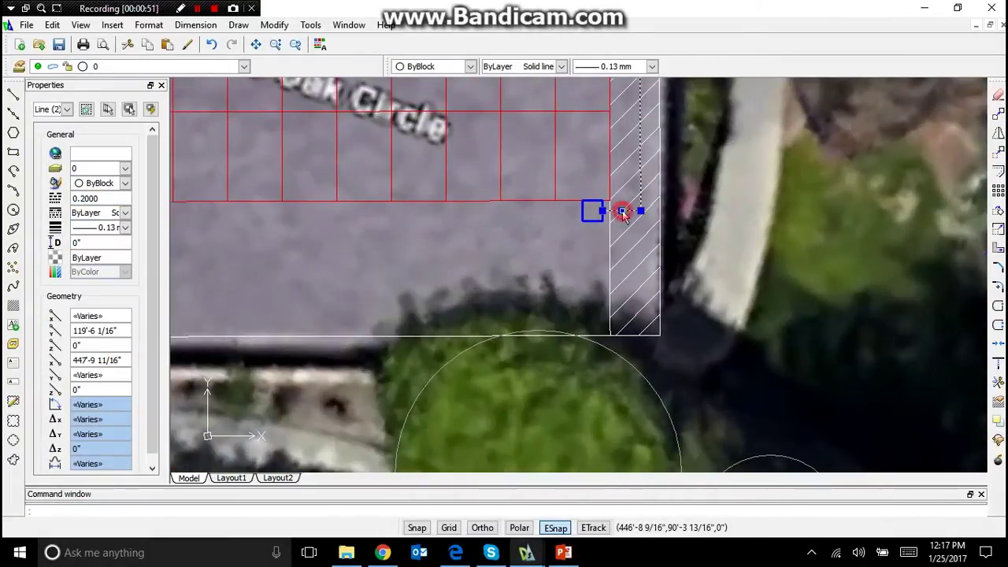
scroll(557, 325, down, 4)
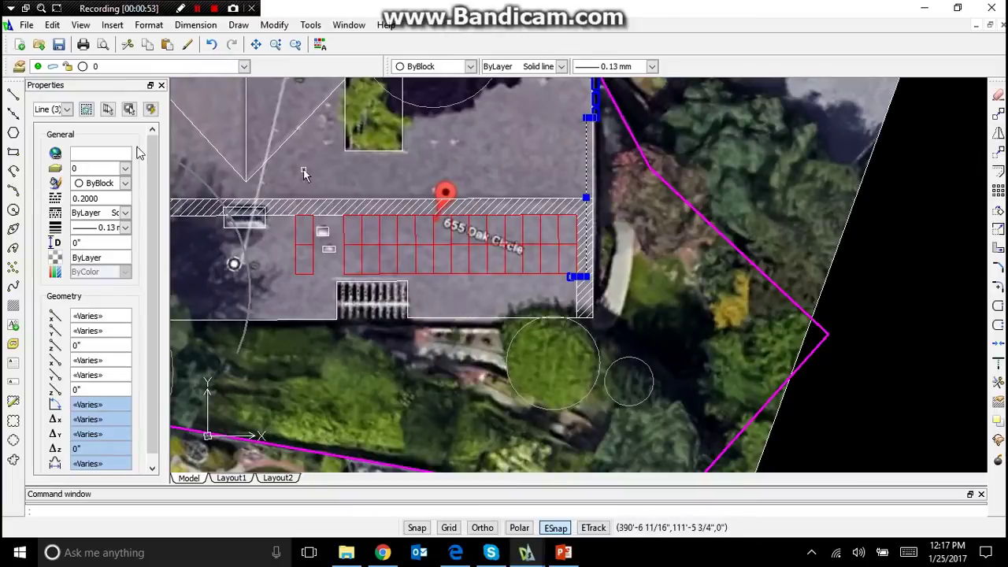
click(103, 183)
click(101, 221)
click(101, 227)
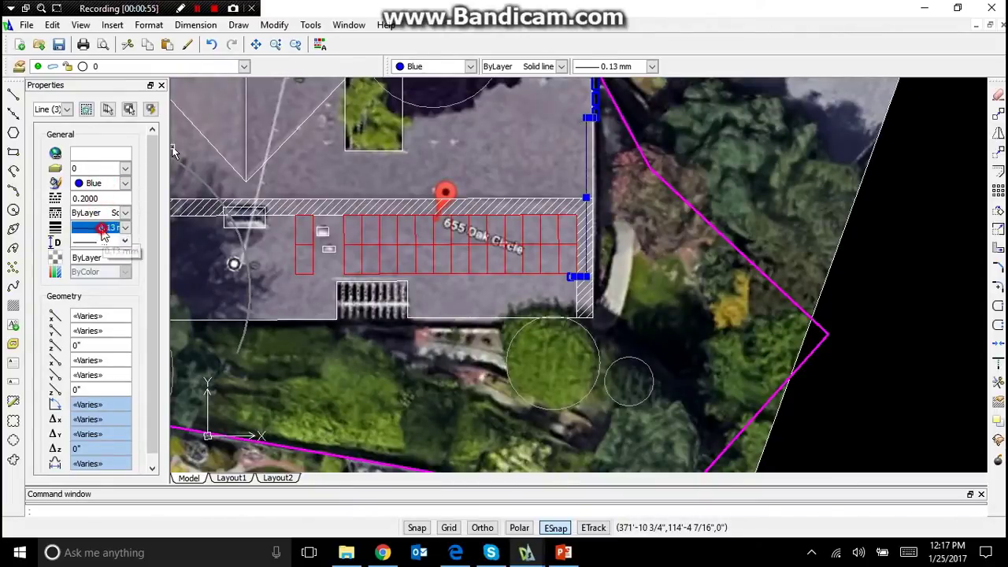
click(93, 296)
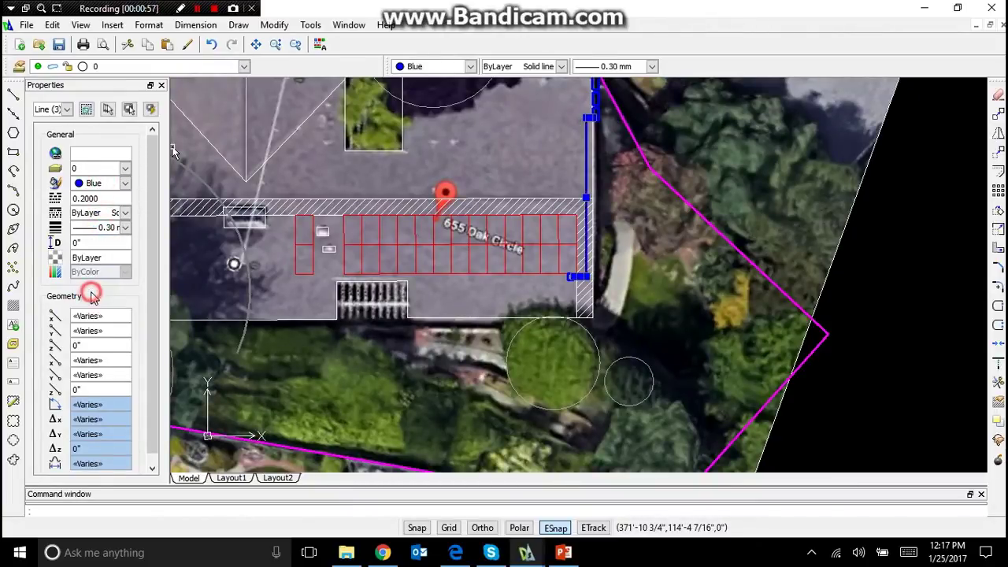
key(Escape)
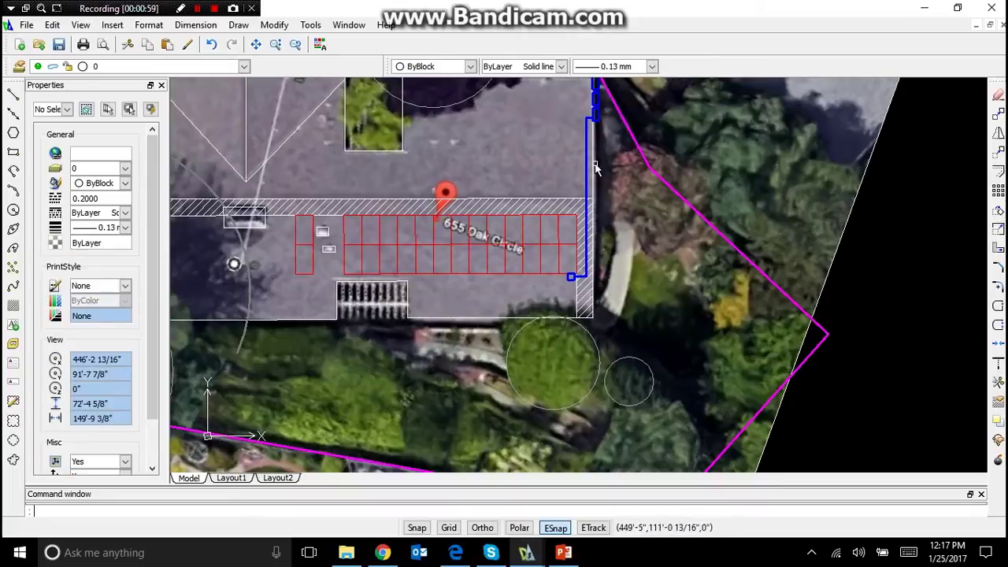
scroll(572, 211, up, 2)
scroll(566, 225, down, 2)
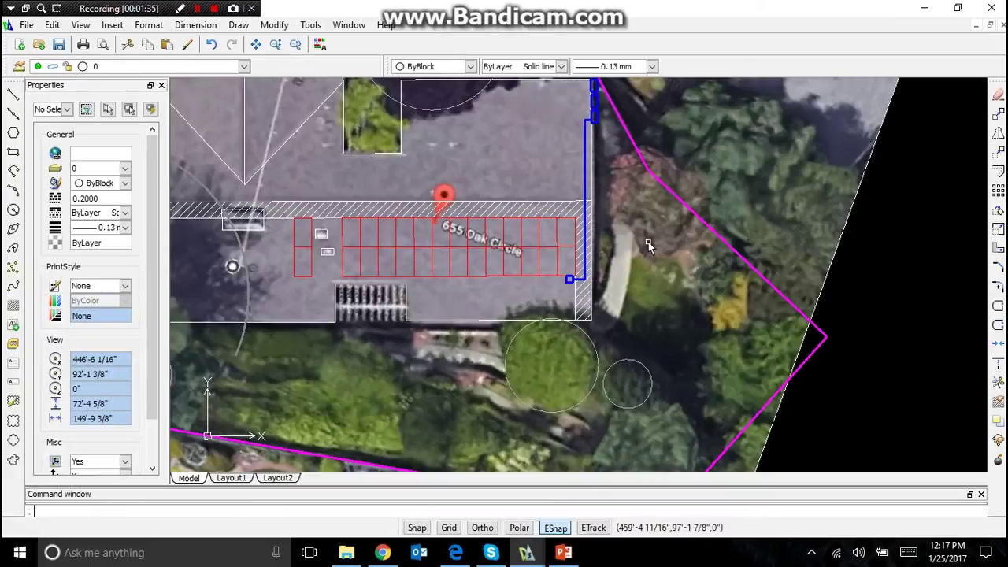
scroll(647, 246, down, 4)
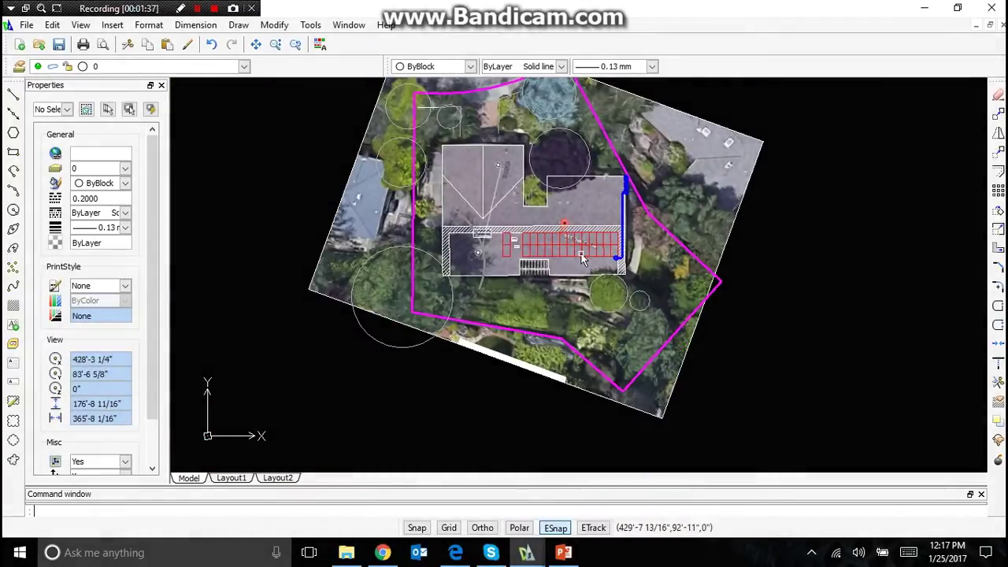
scroll(634, 203, up, 2)
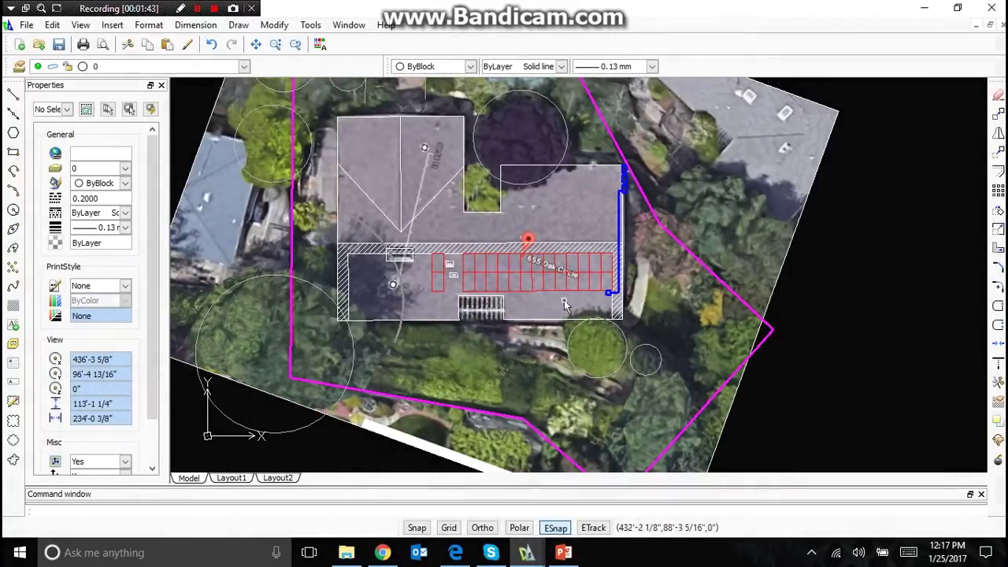
scroll(446, 249, down, 3)
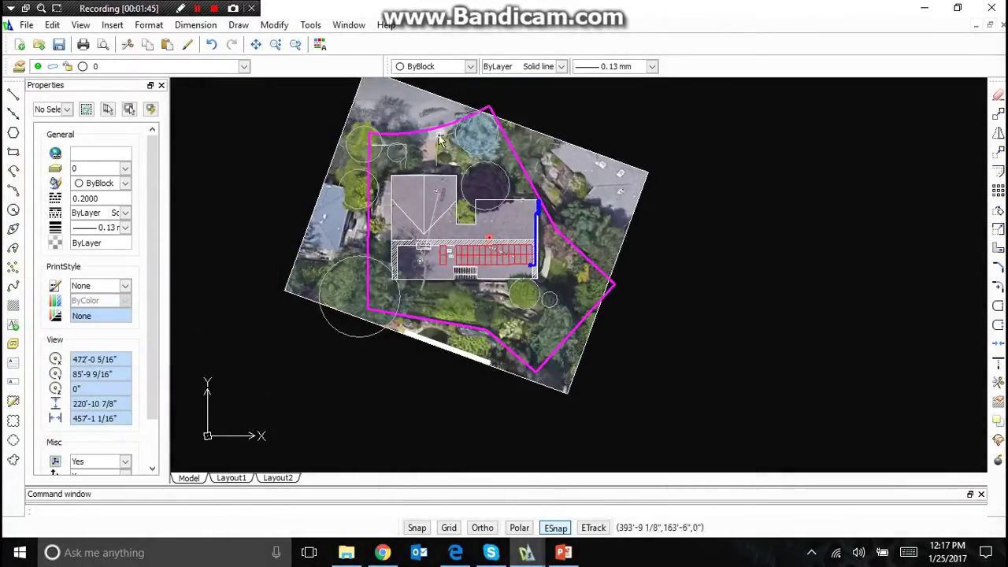
scroll(516, 328, up, 3)
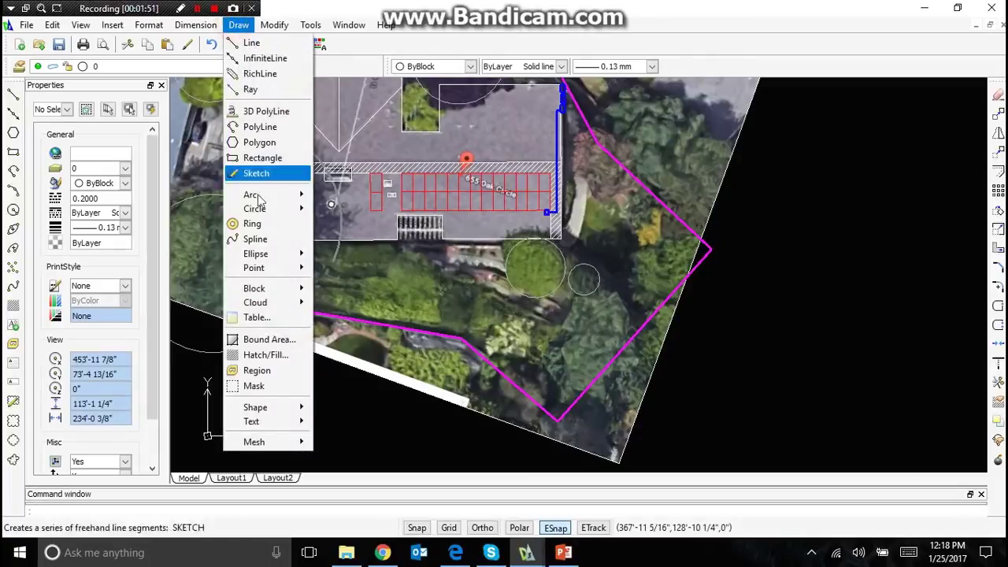
click(254, 239)
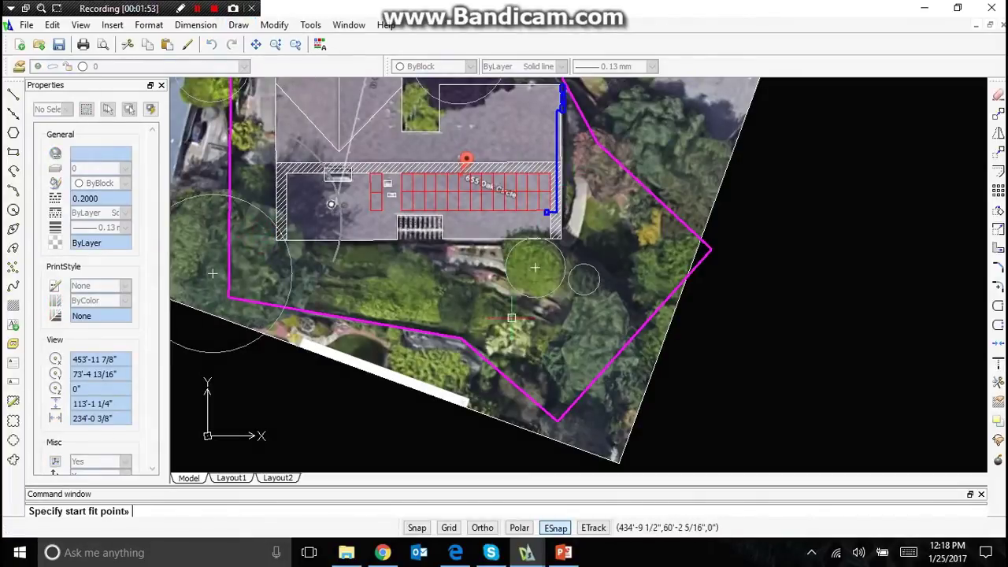
click(556, 528)
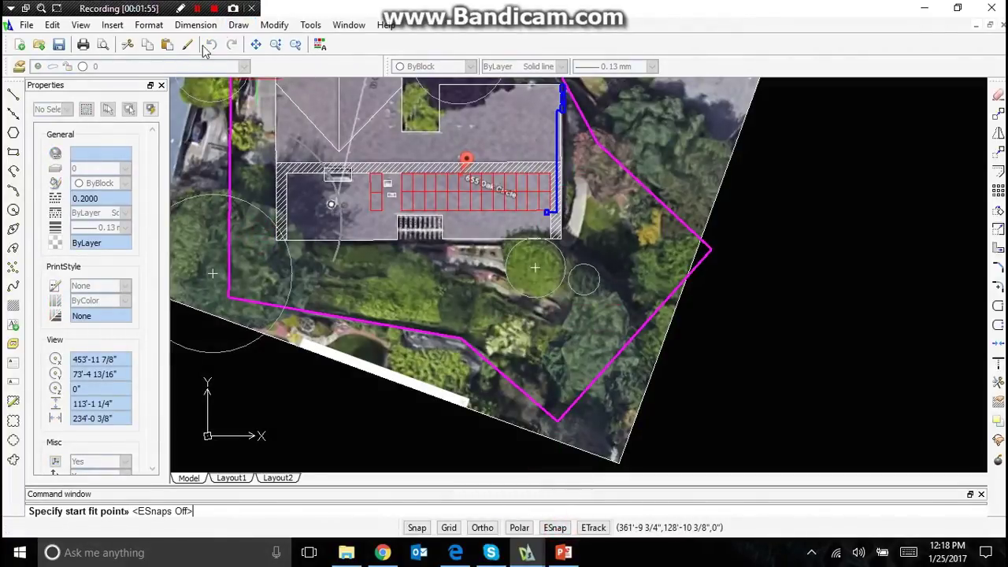
click(239, 25)
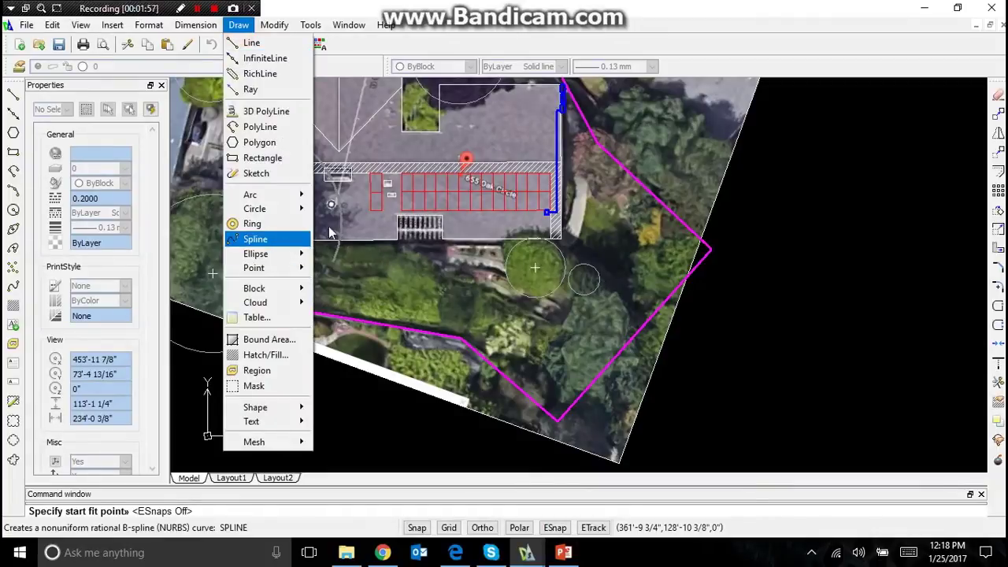
click(541, 10)
scroll(596, 193, up, 2)
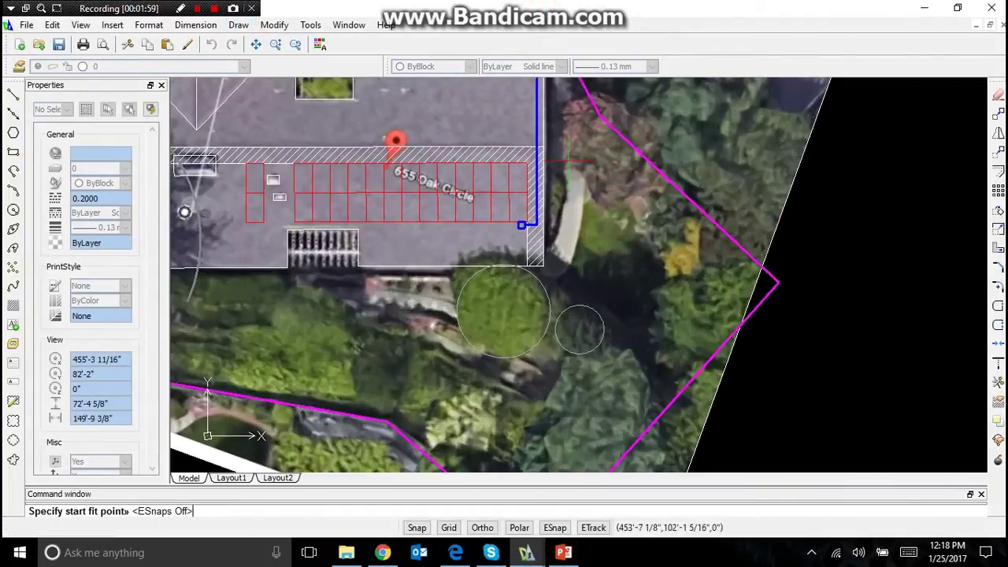
click(559, 184)
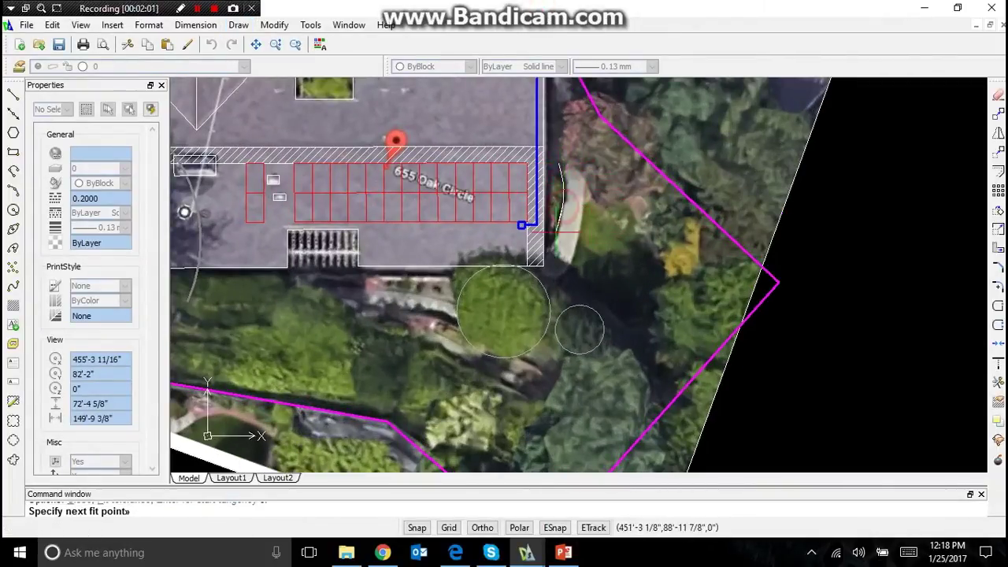
click(550, 251)
key(Escape)
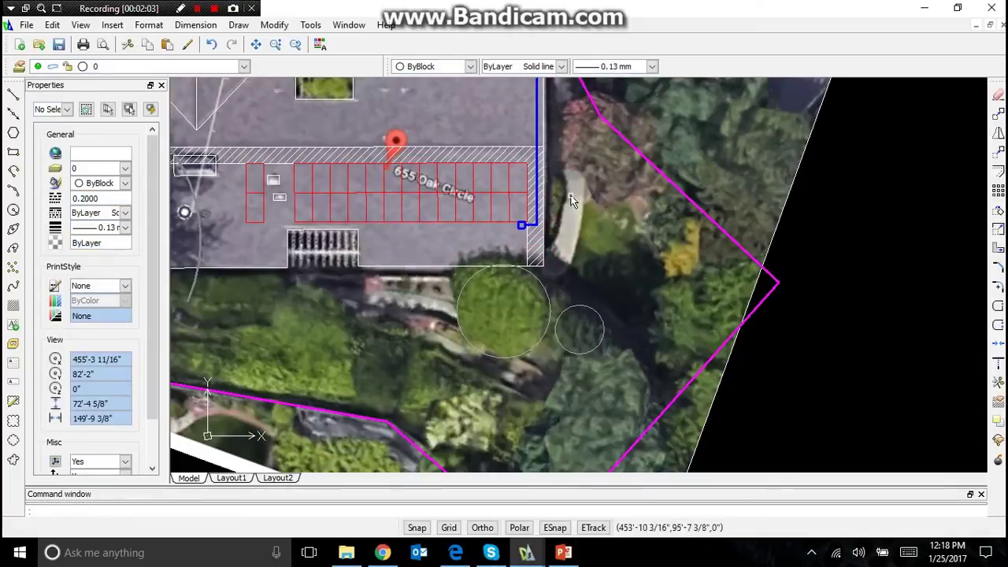
click(197, 9)
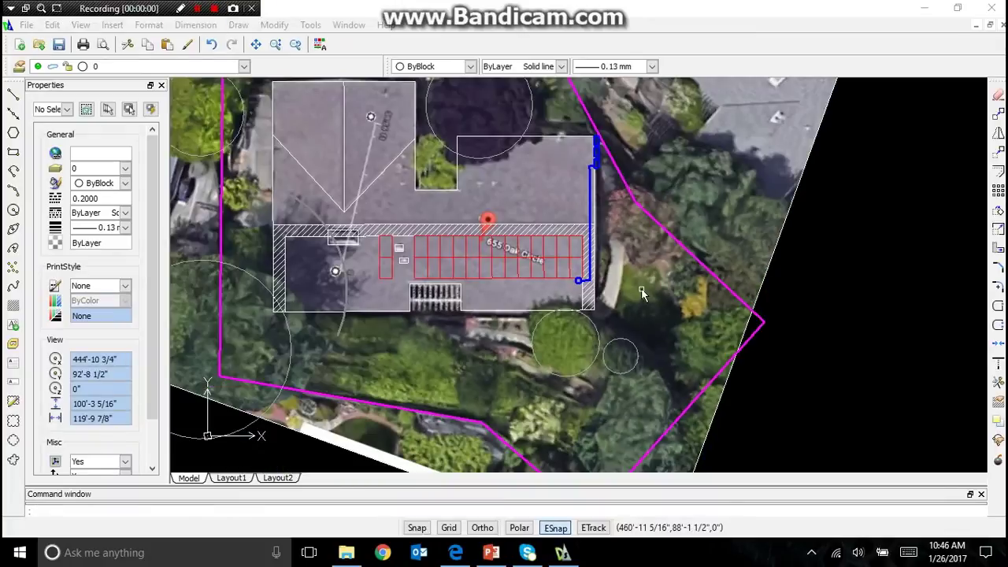
Step: Trace the house-side edge of the curved walkway east of the roof with a three-point spline, setting its start and end tangency along the curve
click(239, 25)
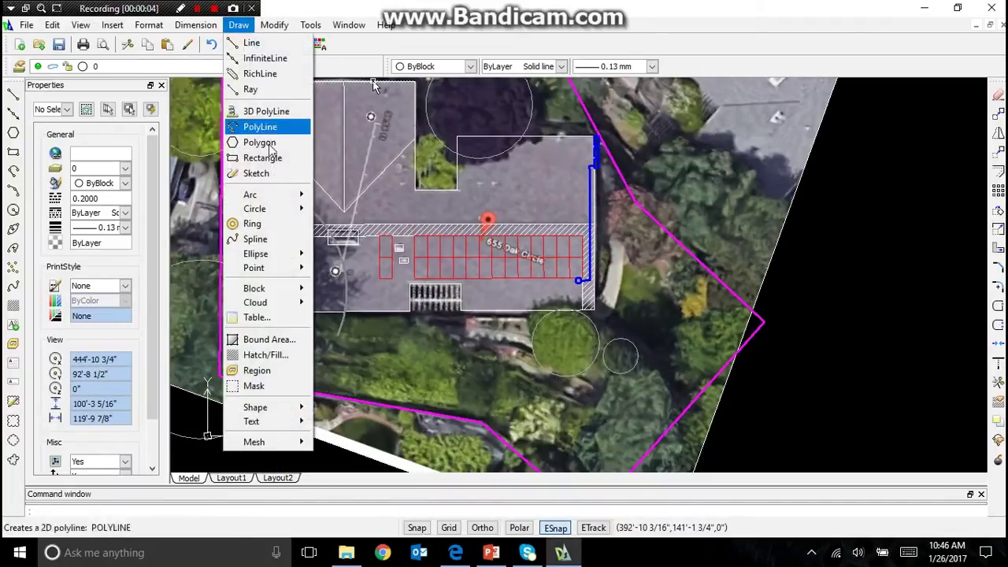
click(256, 239)
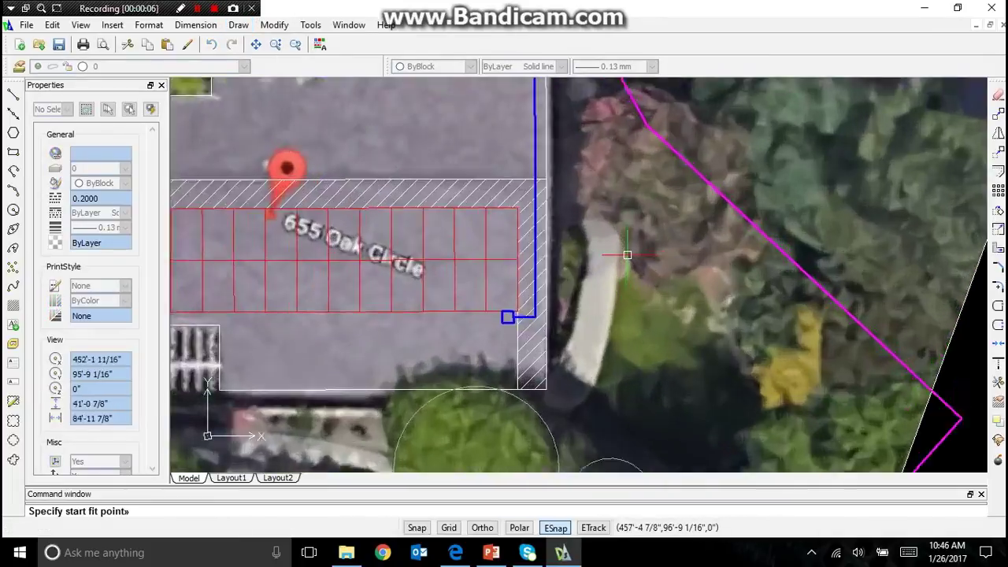
scroll(615, 256, up, 3)
click(567, 208)
click(576, 236)
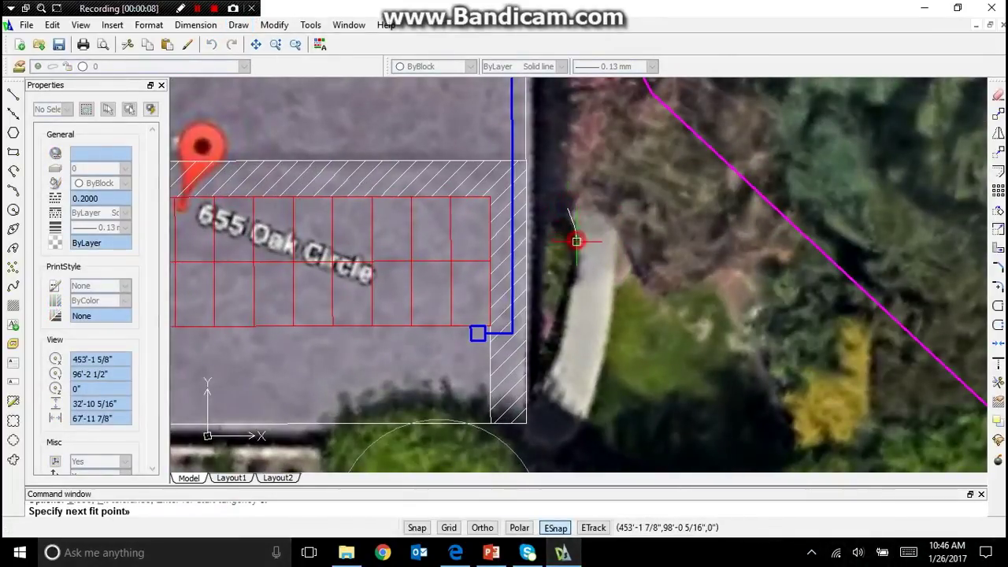
click(546, 381)
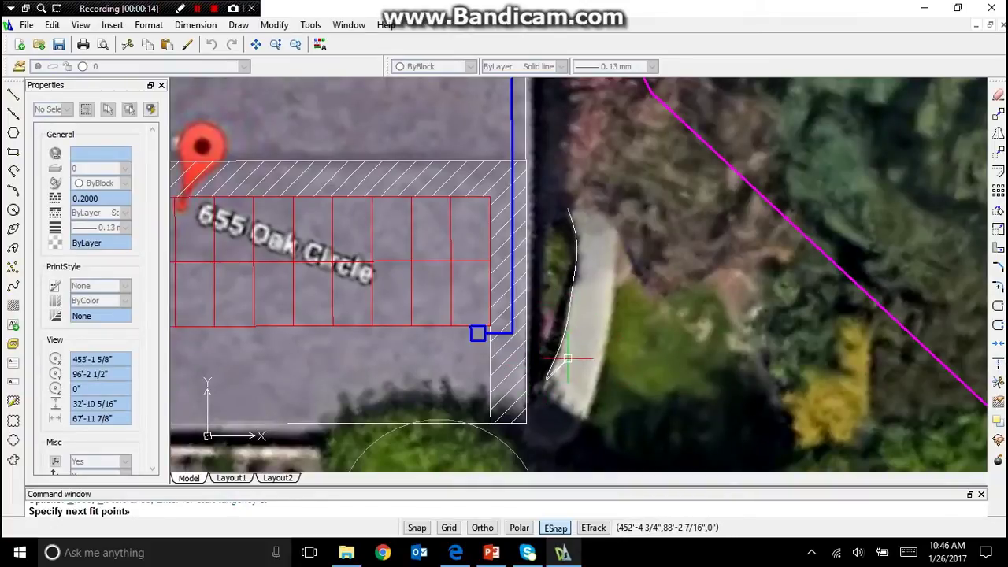
key(Return)
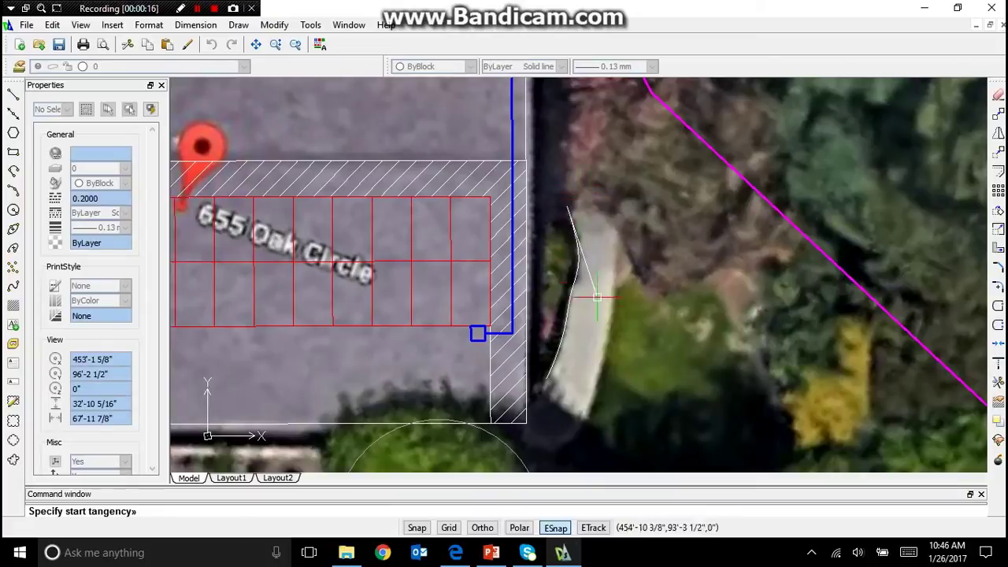
click(558, 160)
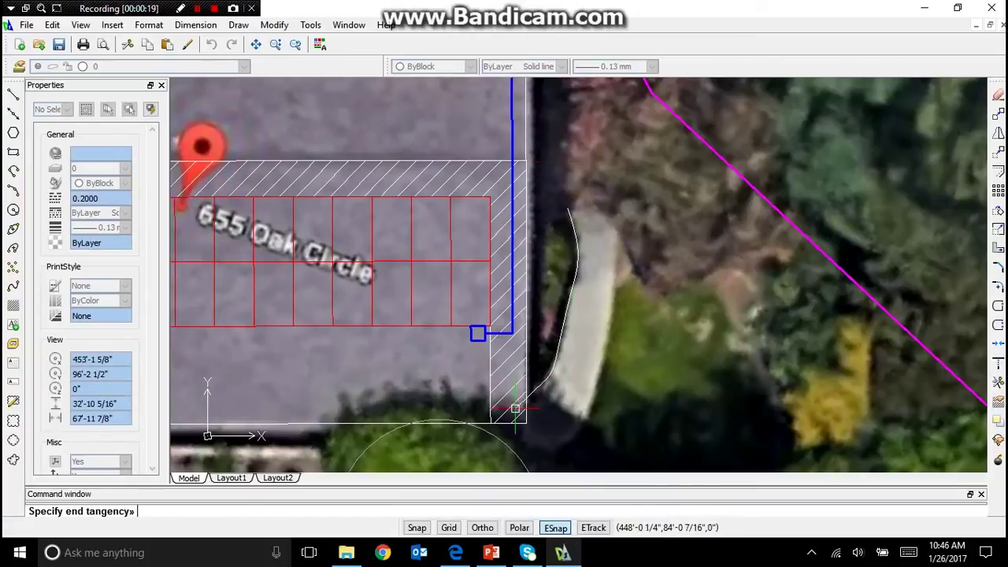
click(492, 455)
Step: Trace the garden-side edge of the curved walkway with a four-point spline, extending it past the paving and setting both end tangencies
key(Return)
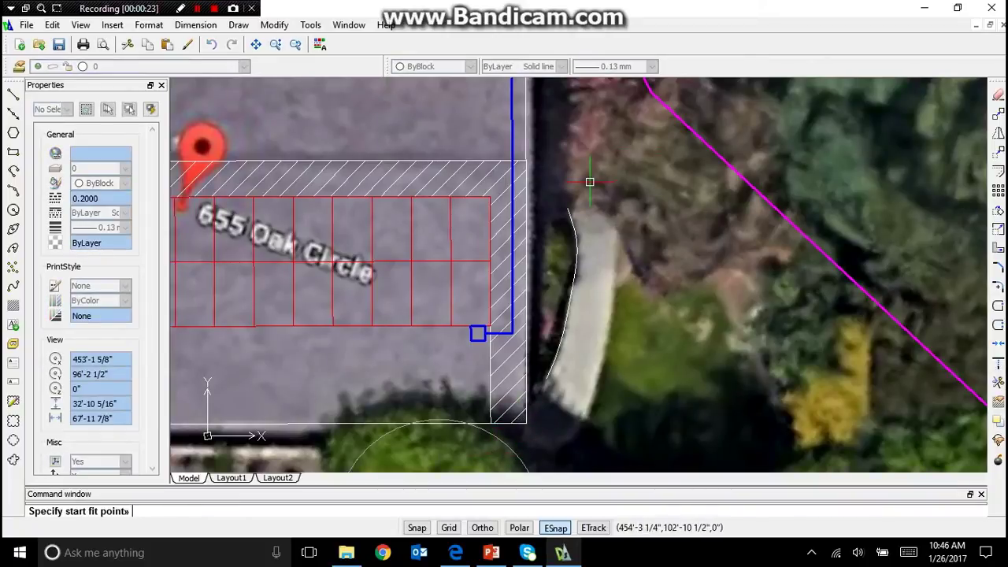
click(608, 175)
click(620, 268)
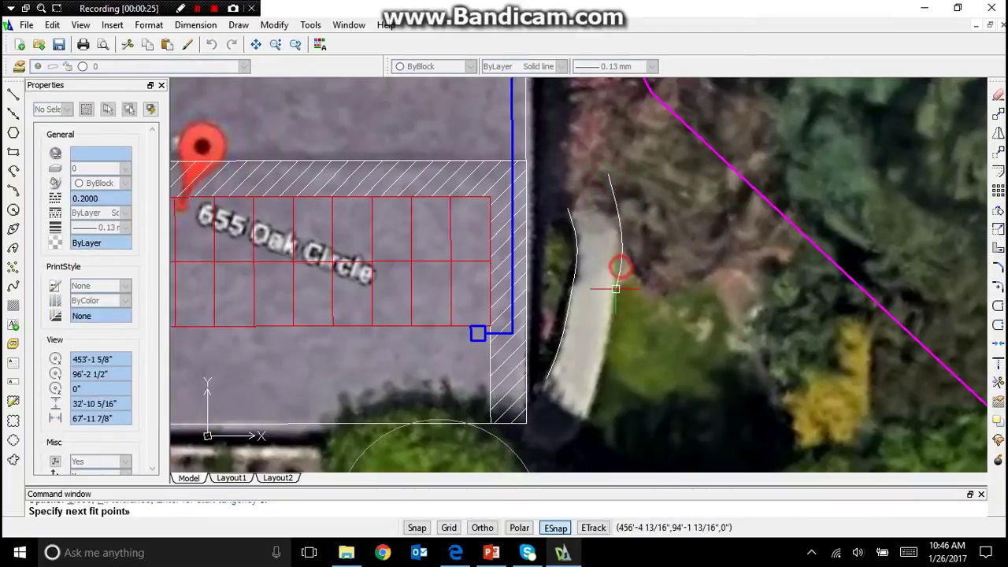
click(606, 340)
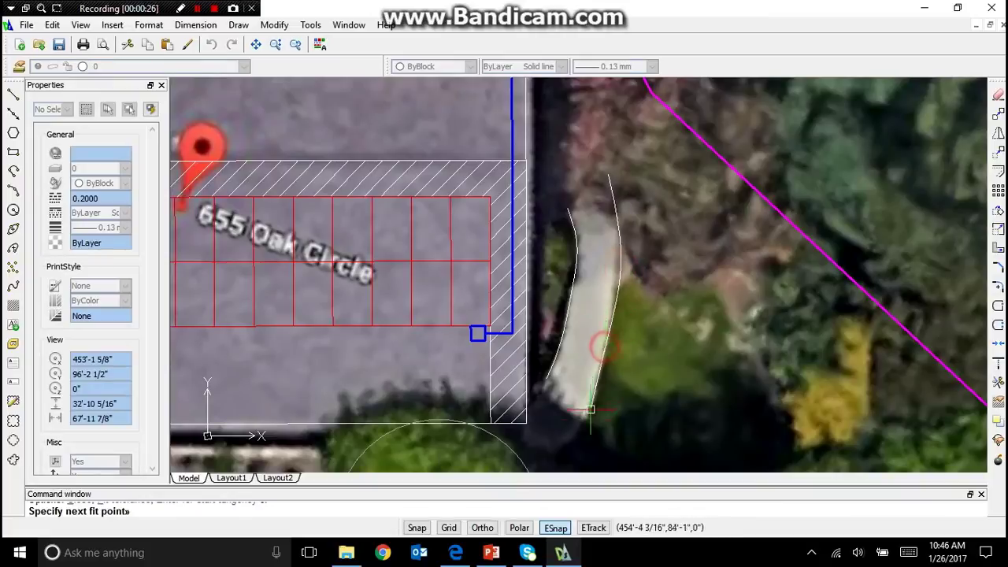
click(551, 455)
key(Return)
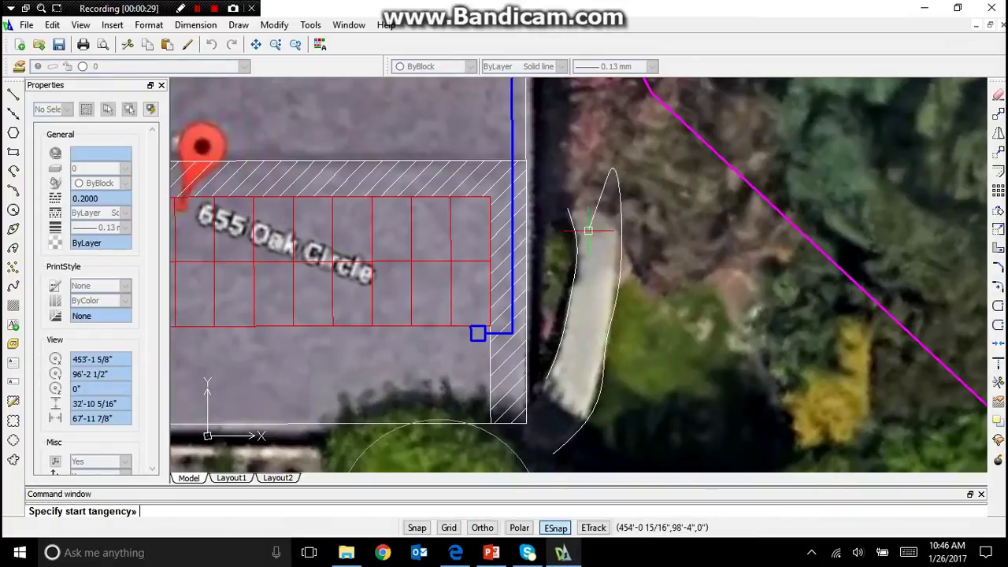
click(602, 119)
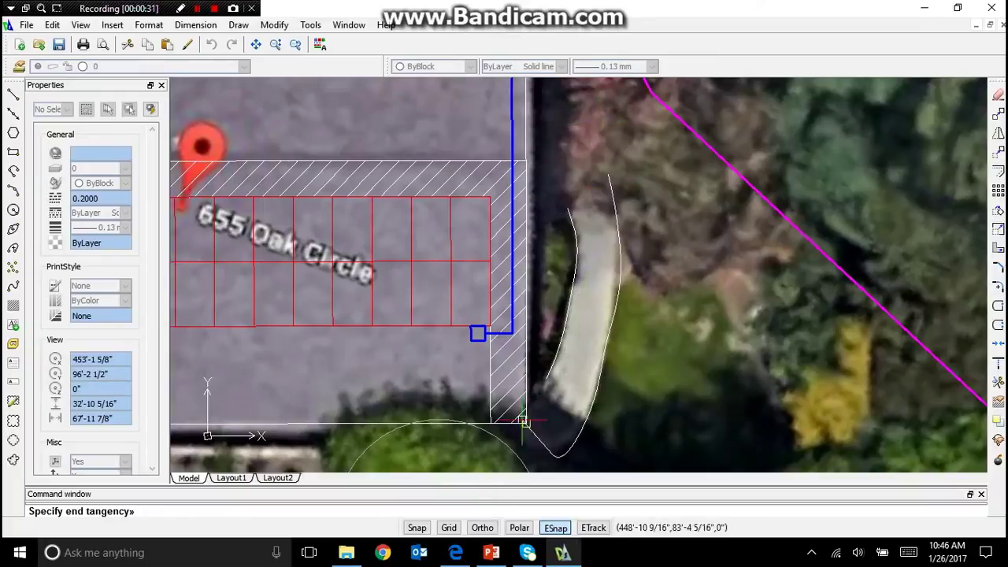
scroll(511, 334, down, 3)
scroll(509, 451, up, 3)
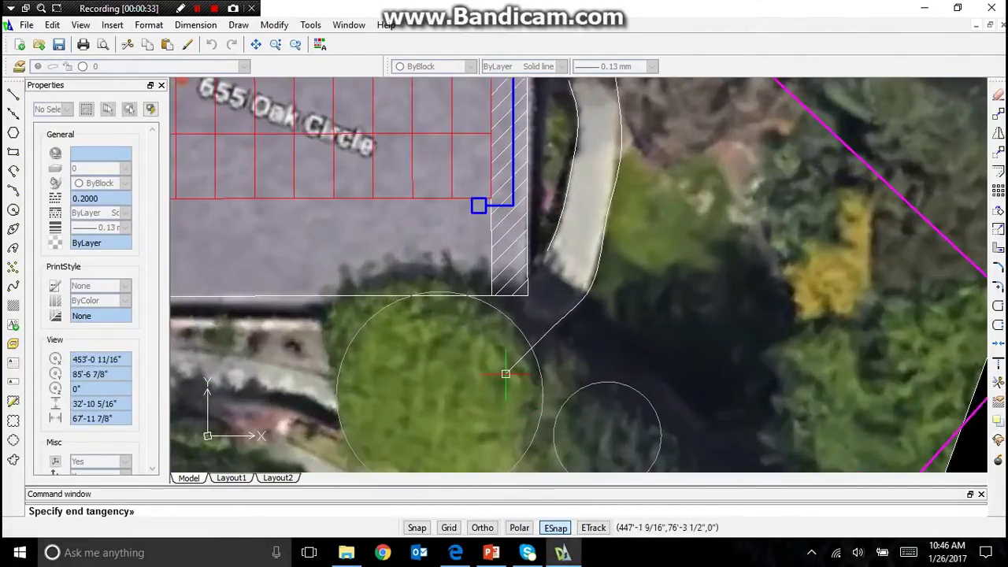
click(505, 375)
Step: Set both walkway edge splines to Color 253 and clear the selection
scroll(539, 350, down, 5)
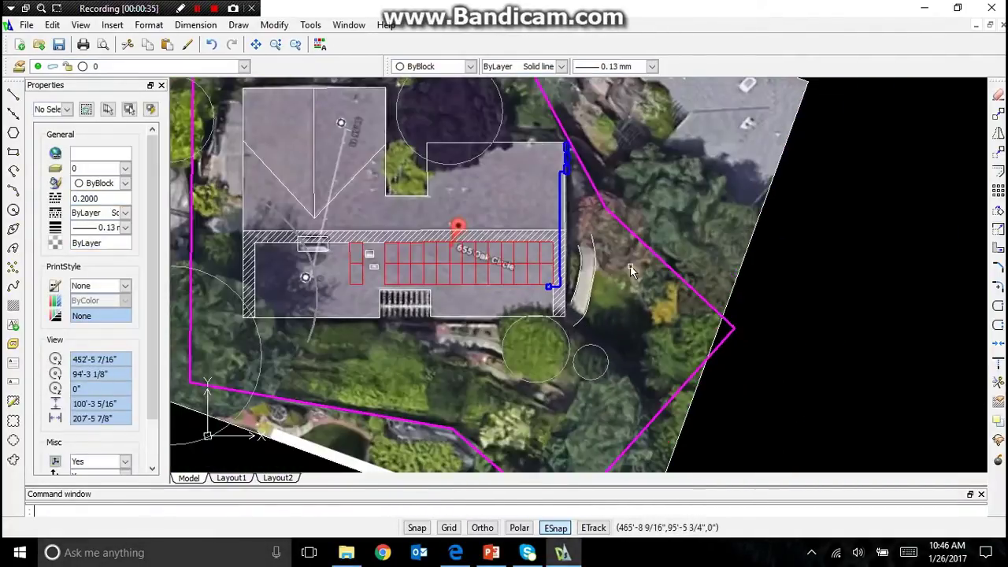
click(585, 262)
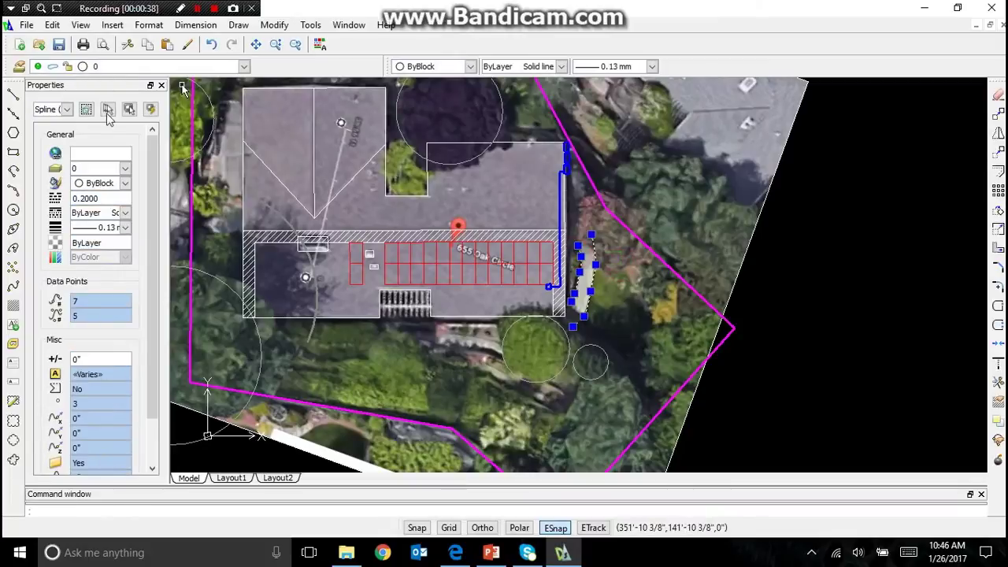
click(124, 183)
click(94, 282)
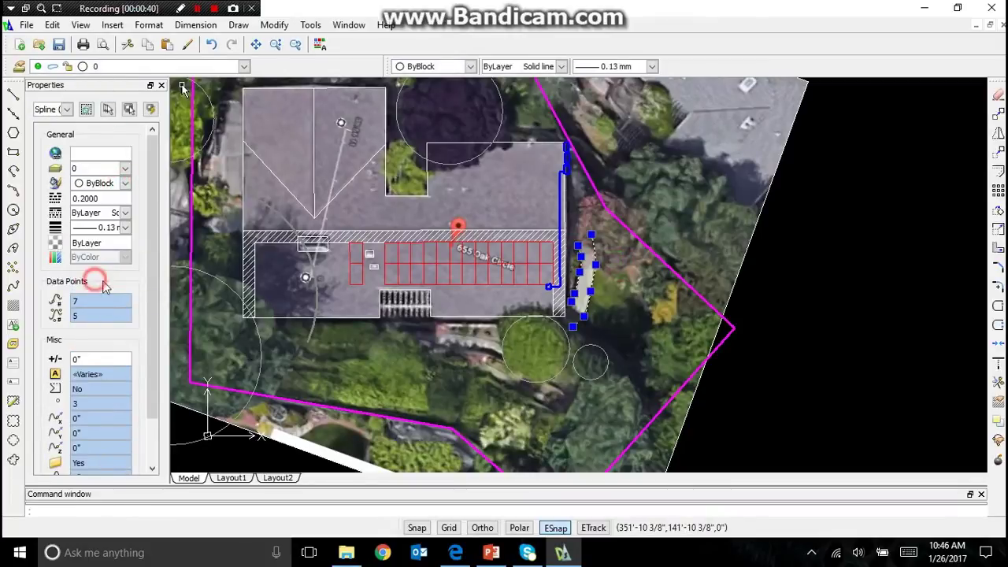
click(309, 349)
key(Return)
scroll(465, 225, down, 5)
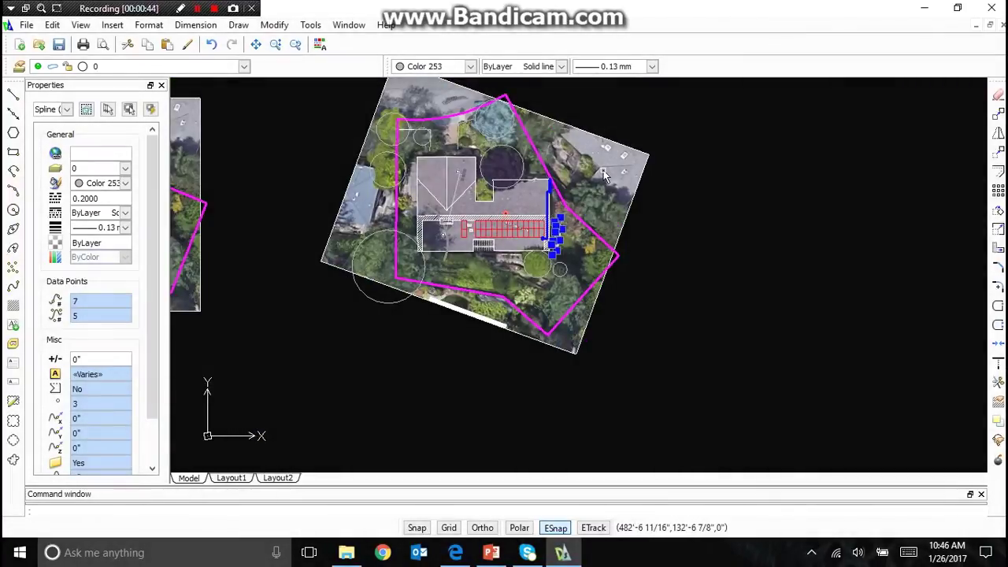
click(687, 196)
key(Escape)
key(Escape)
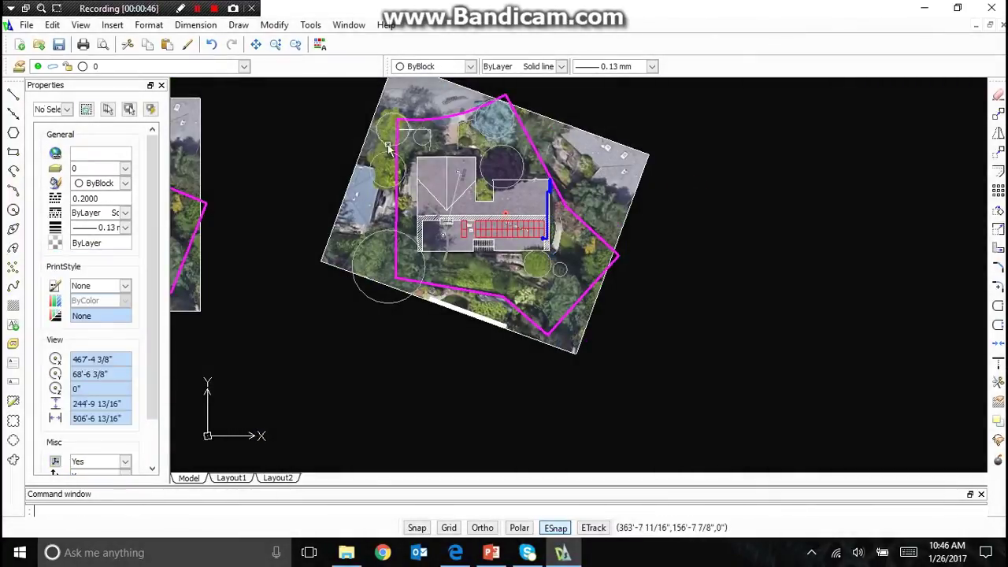
Step: Copy all the site plan linework without its aerial image and paste it into the empty space to the right of the traced aerial
scroll(549, 230, down, 2)
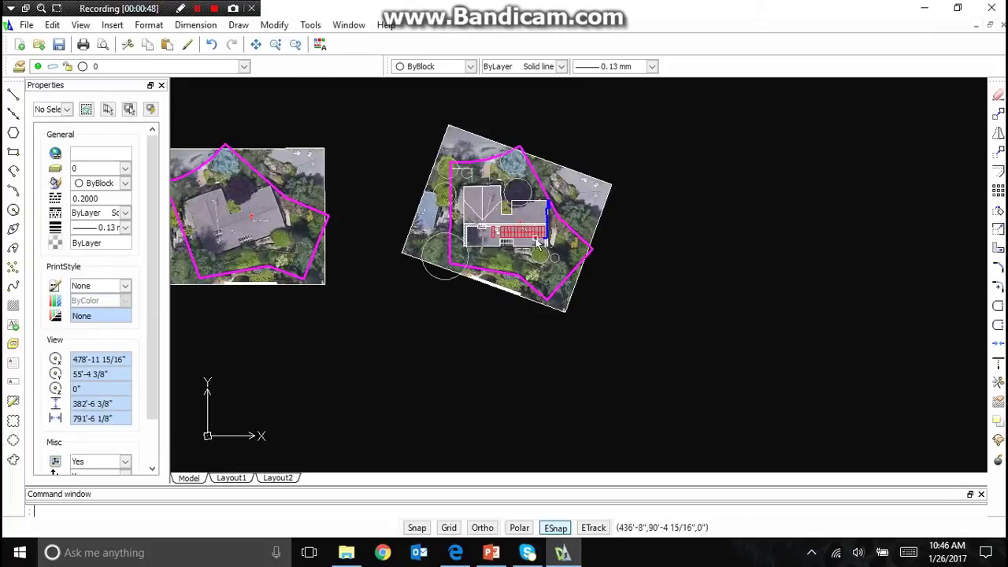
click(401, 120)
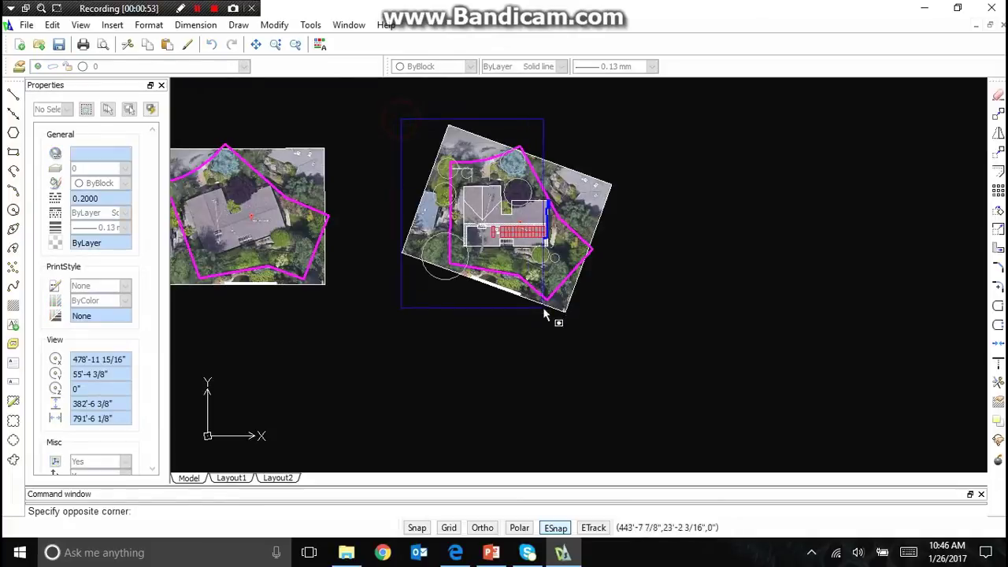
click(602, 355)
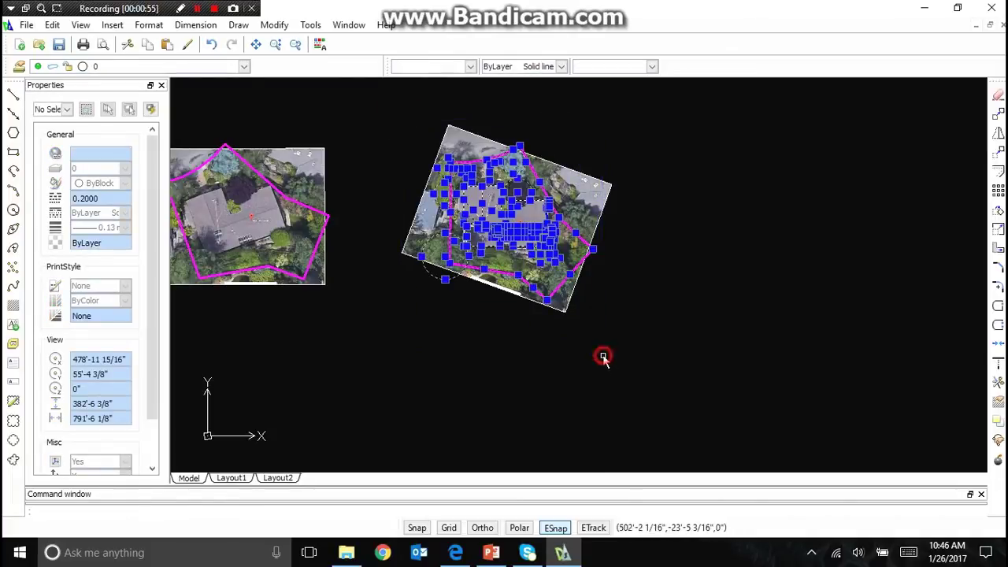
key(ctrl+v)
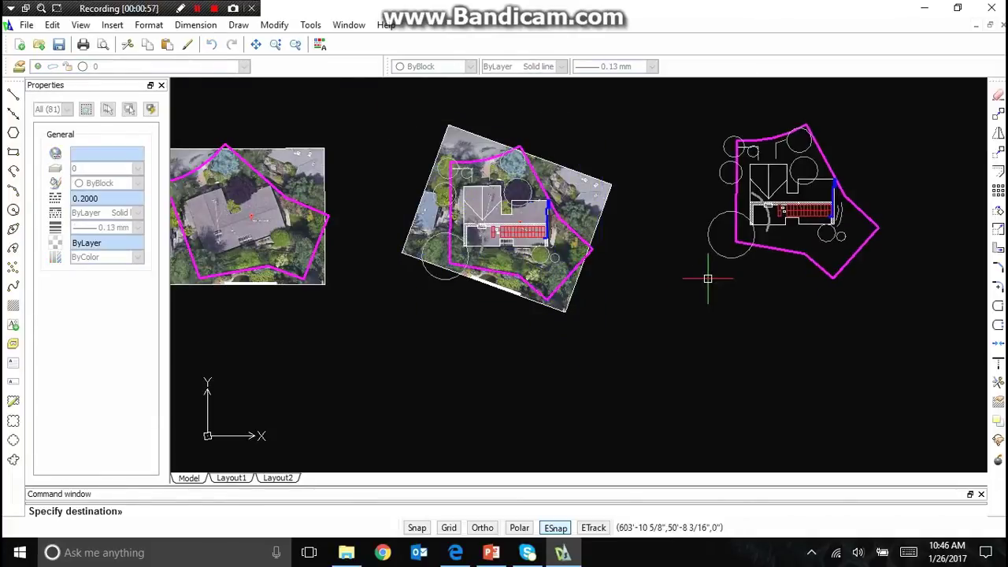
click(687, 321)
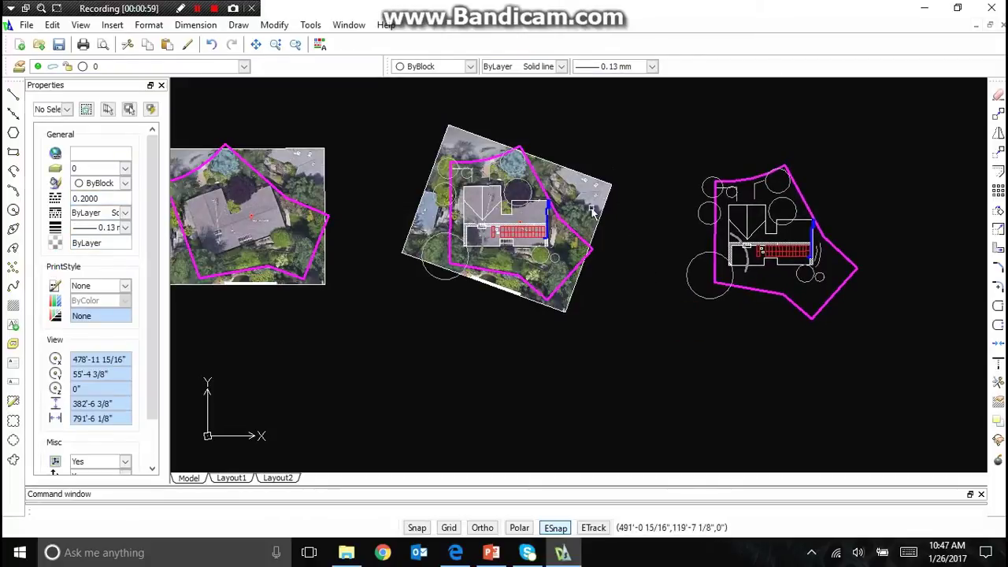
Step: Copy the unrotated aerial image and paste it into the empty space to the right of the linework-only site plan
click(326, 168)
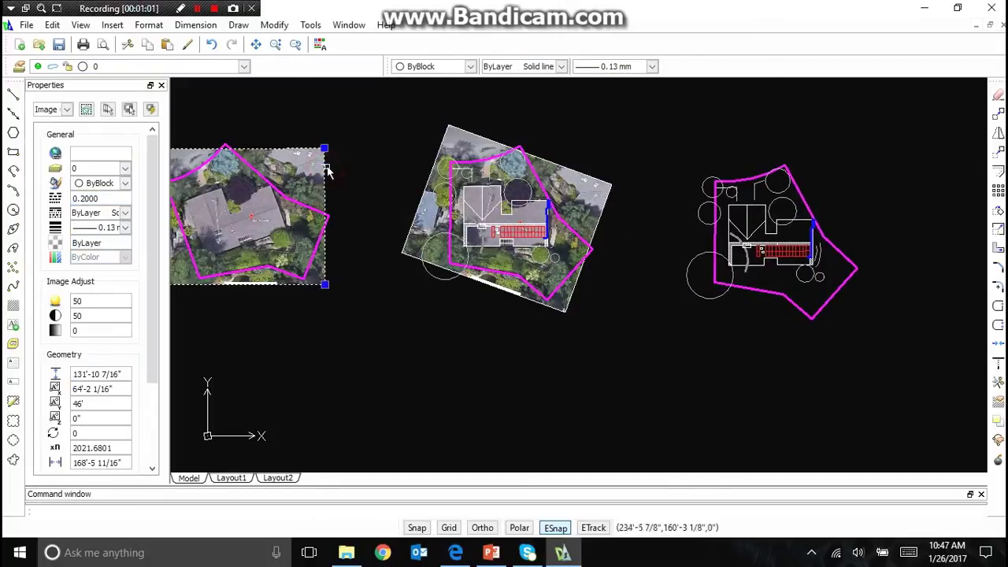
key(ctrl+c)
key(ctrl+v)
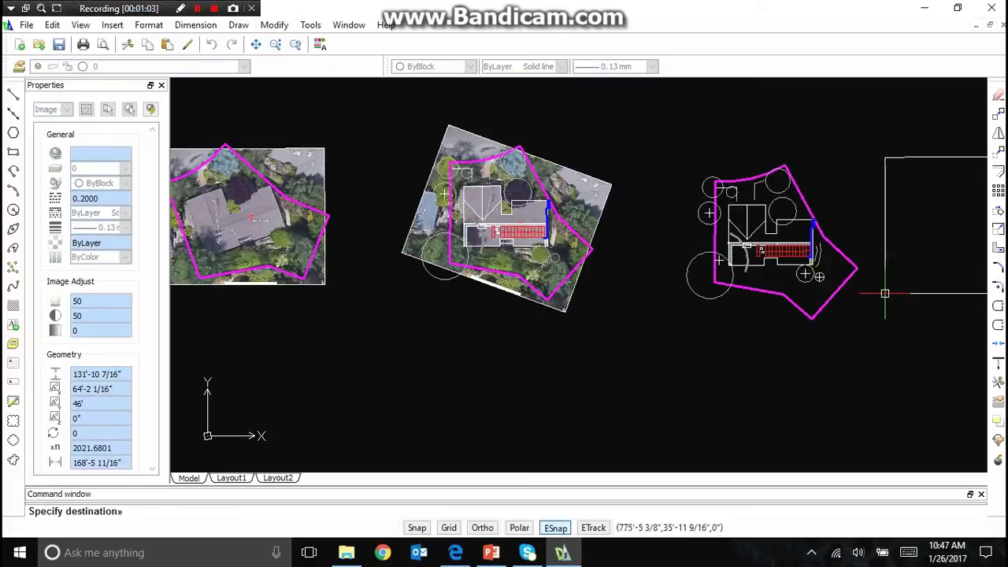
scroll(696, 266, down, 3)
scroll(695, 266, up, 3)
click(418, 290)
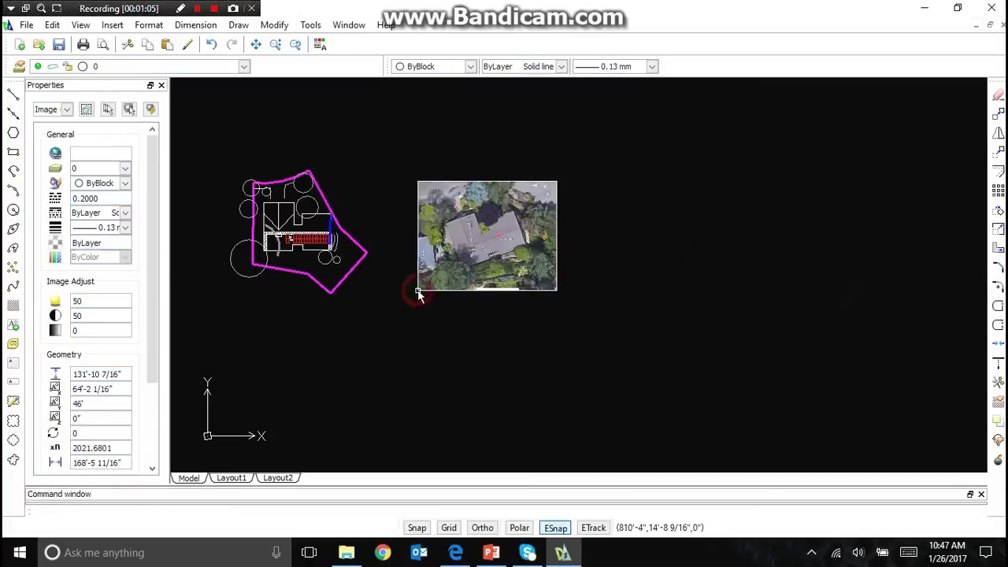
Step: Copy the linework-only site plan and paste it over the new aerial image, matching the northwest roof corner to the photographed roof
click(220, 153)
click(386, 320)
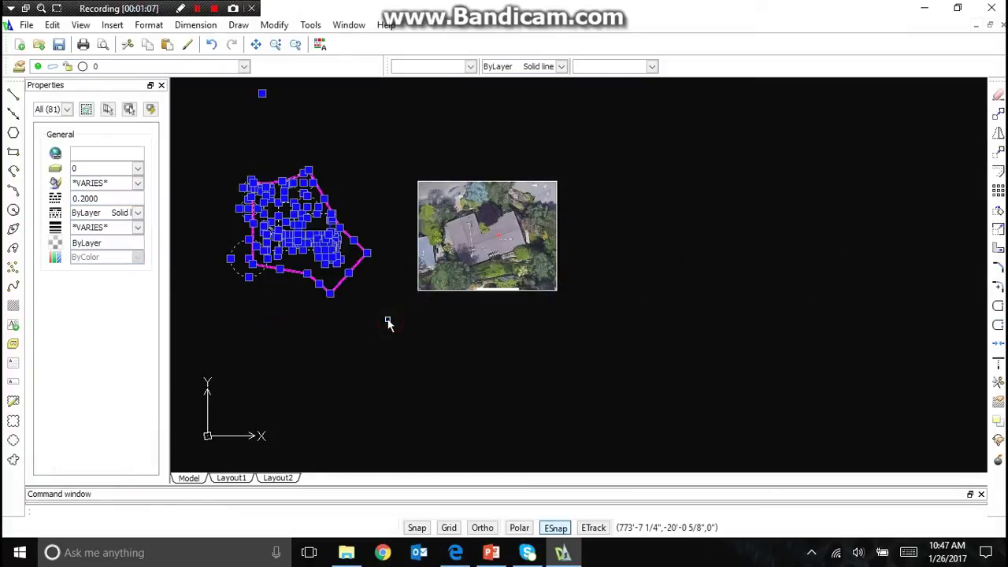
key(ctrl+c)
key(ctrl+v)
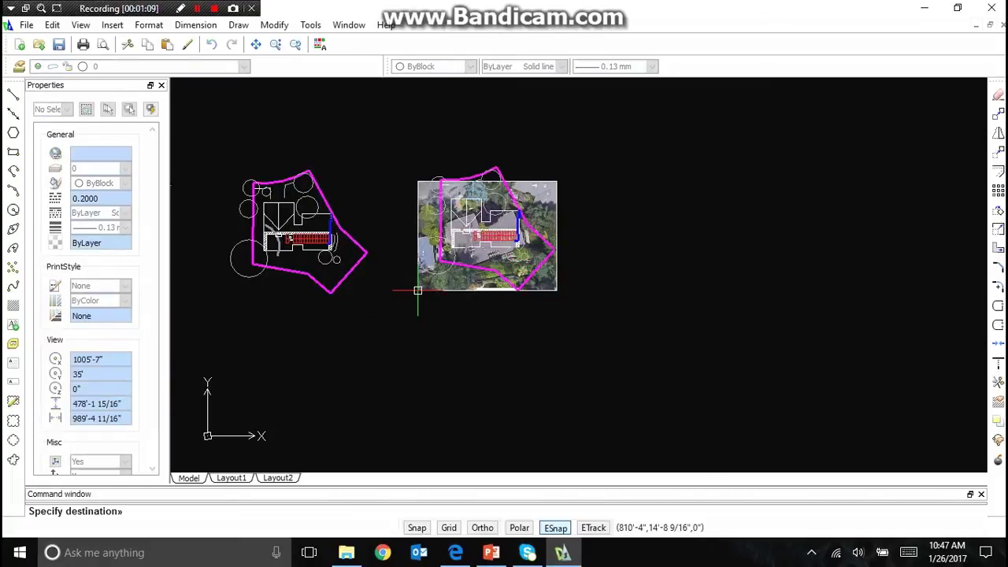
scroll(427, 286, up, 3)
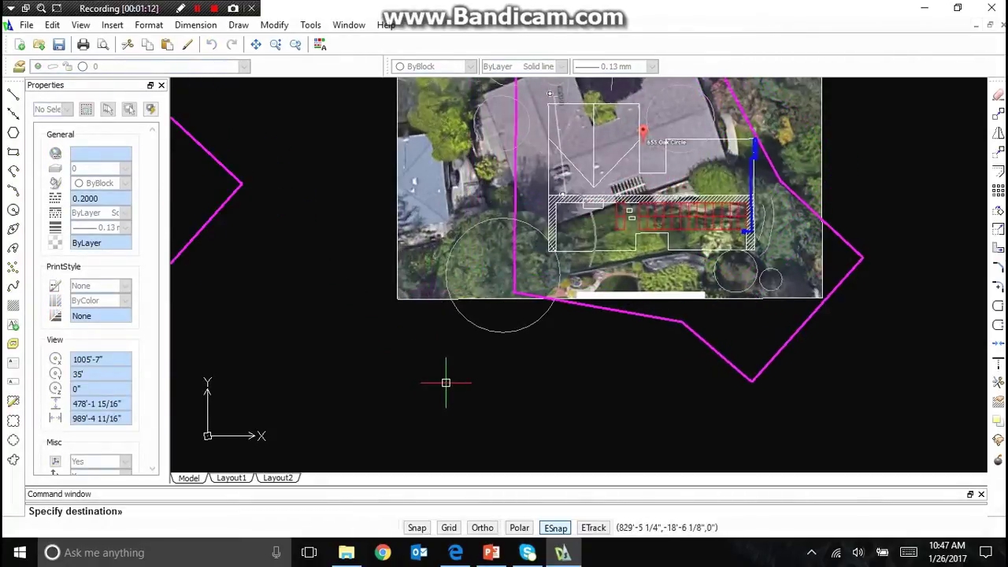
click(379, 372)
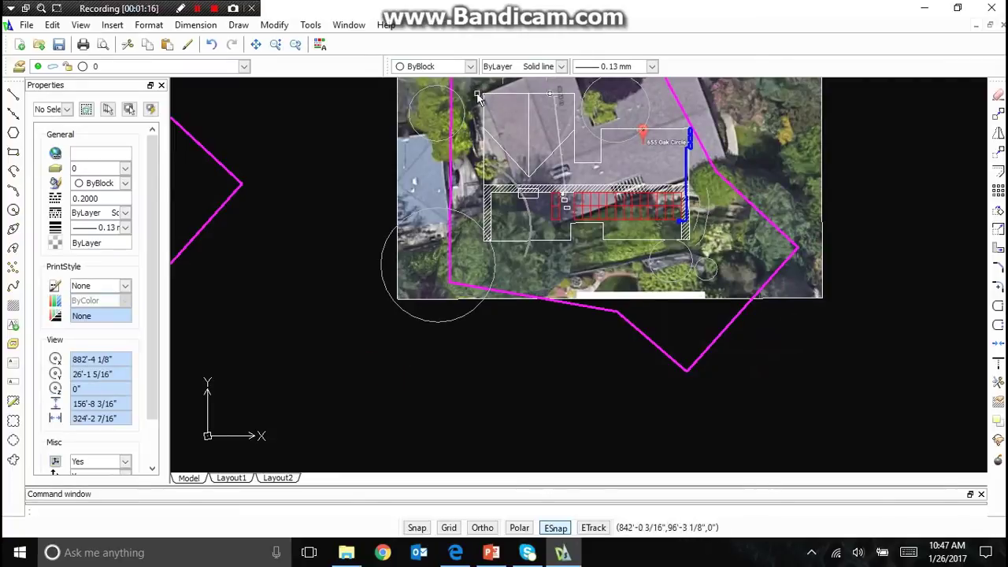
Step: Rotate the pasted linework about its northwest roof corner, with entity snaps off, until the roof outline aligns with the aerial roof
scroll(486, 98, down, 3)
scroll(442, 179, up, 5)
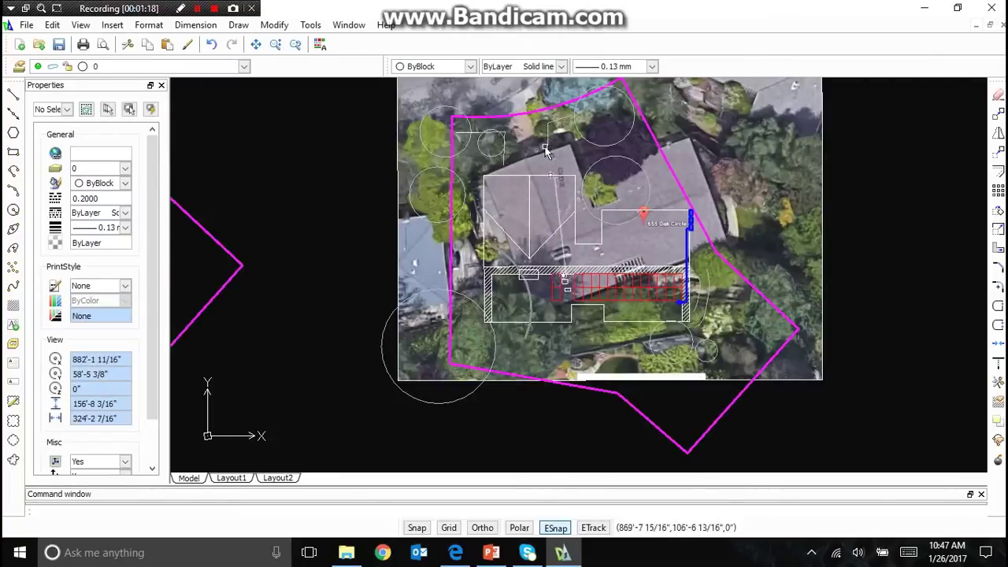
scroll(432, 163, down, 3)
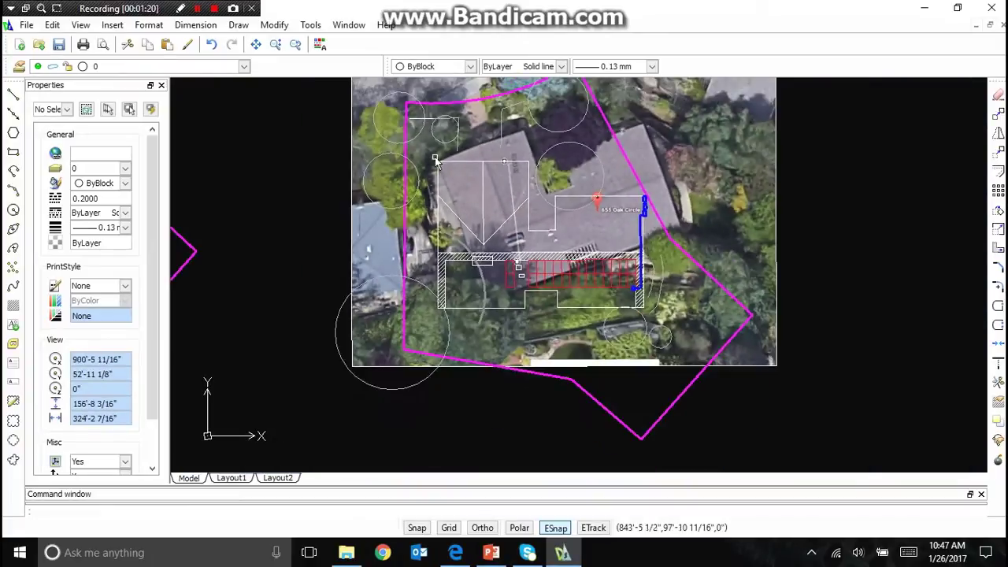
scroll(339, 127, down, 2)
click(322, 121)
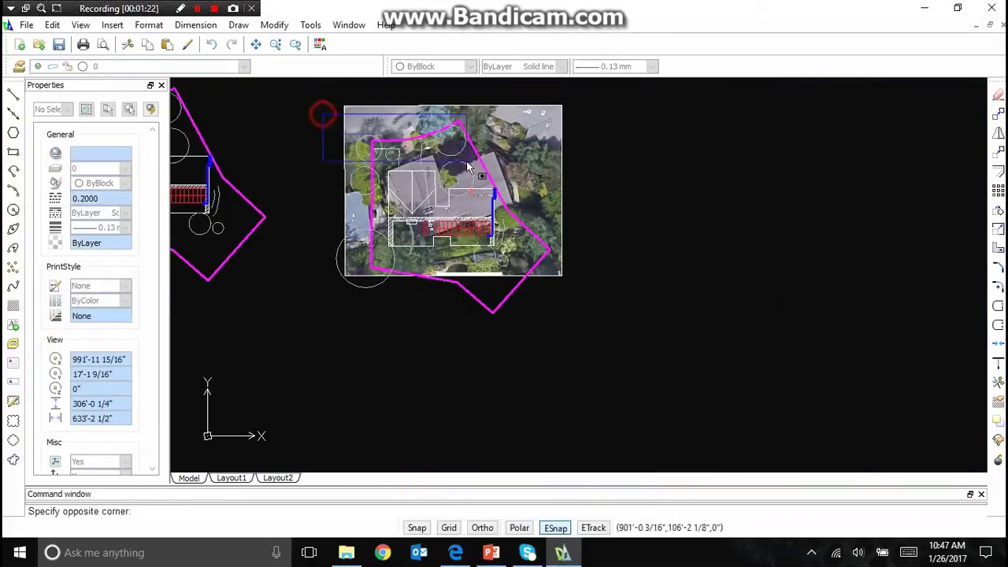
click(596, 337)
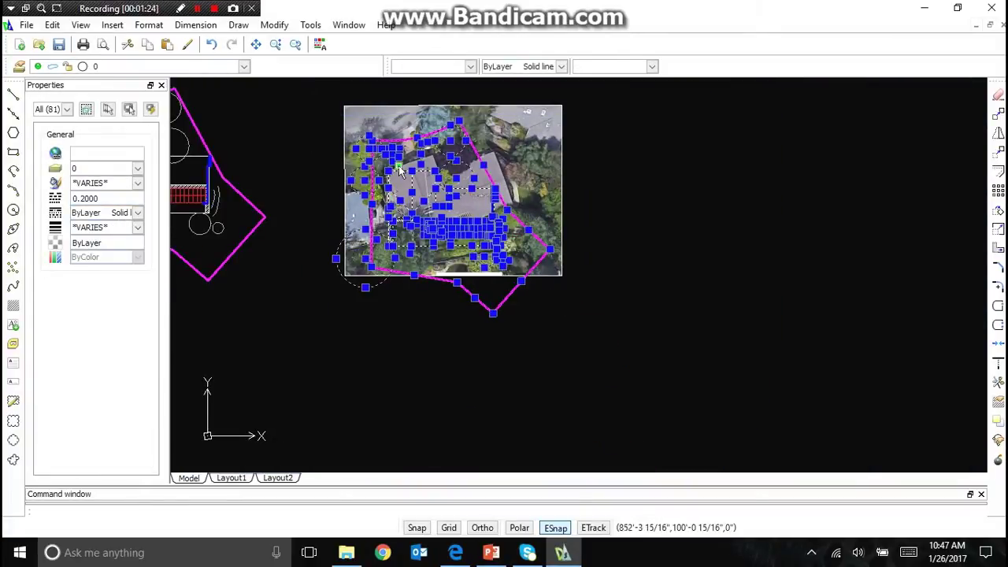
scroll(401, 172, up, 4)
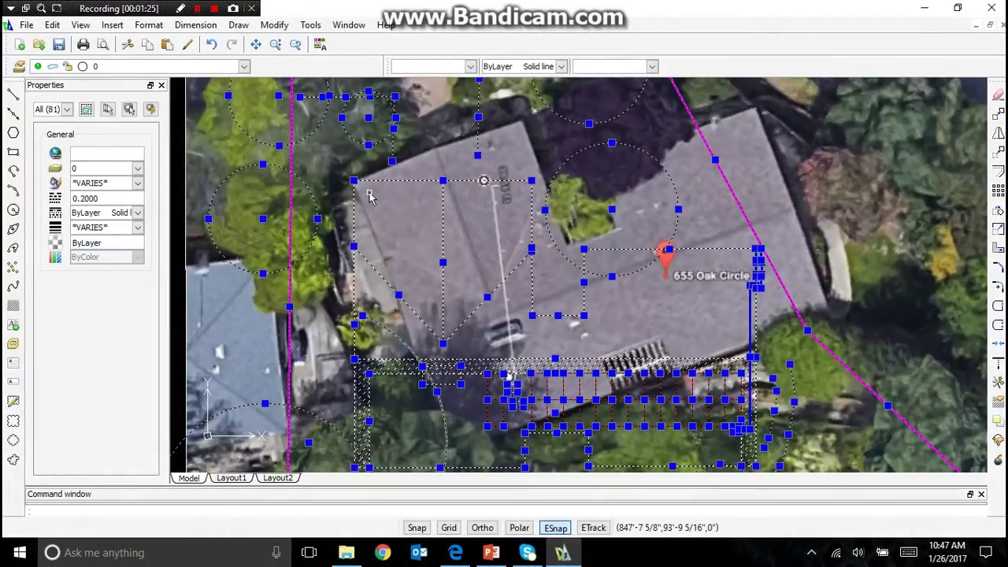
scroll(370, 197, down, 4)
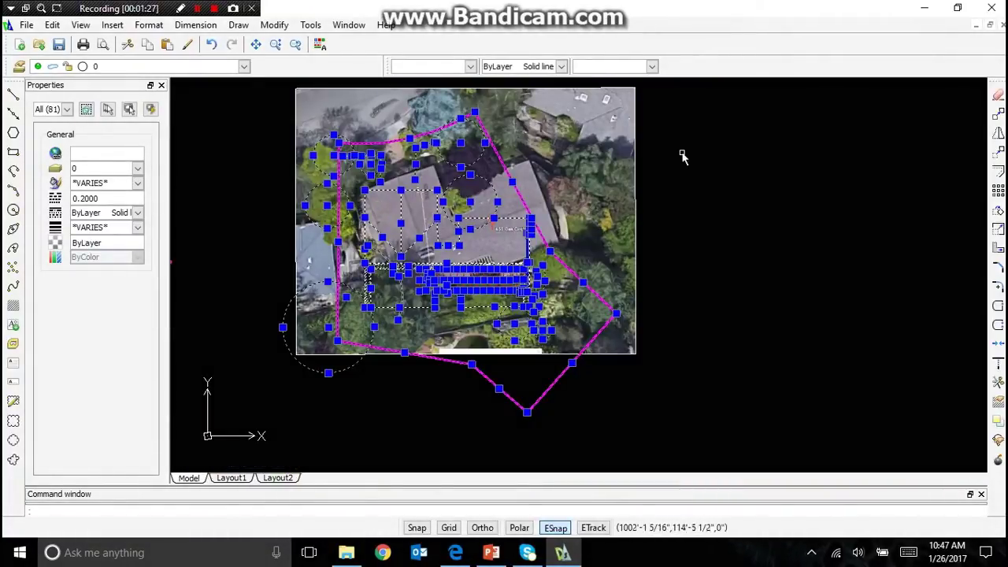
scroll(351, 174, up, 4)
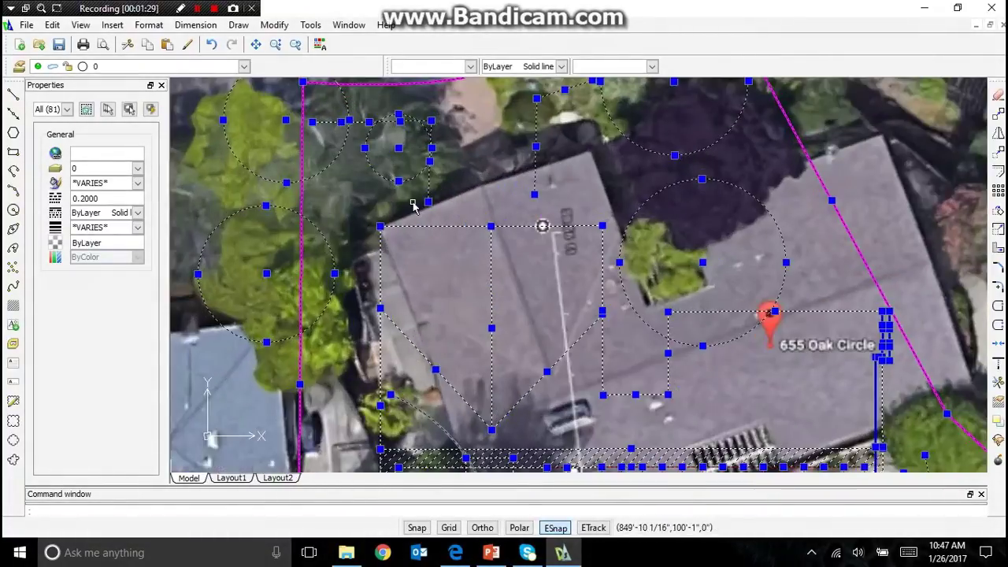
right_click(411, 202)
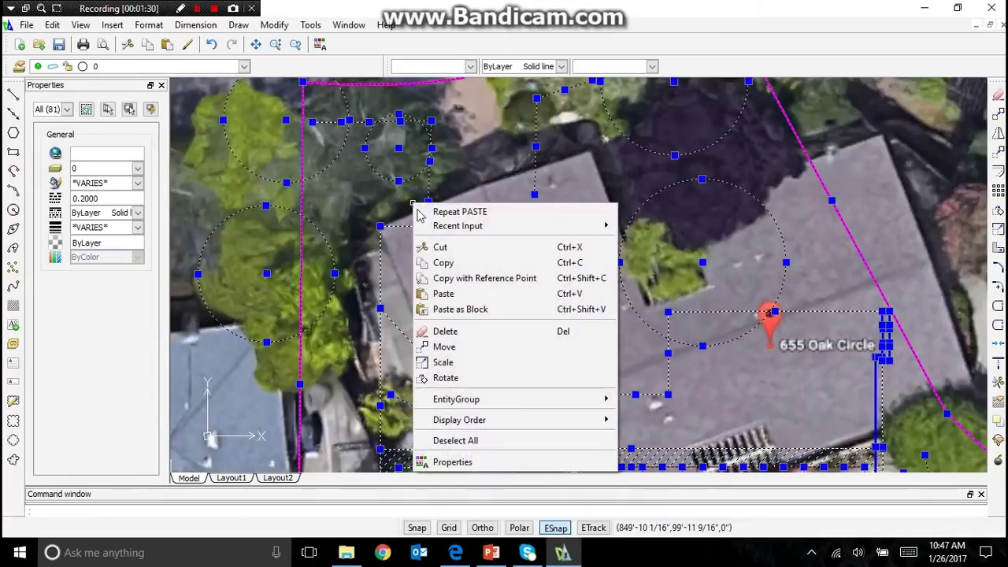
click(471, 380)
click(381, 221)
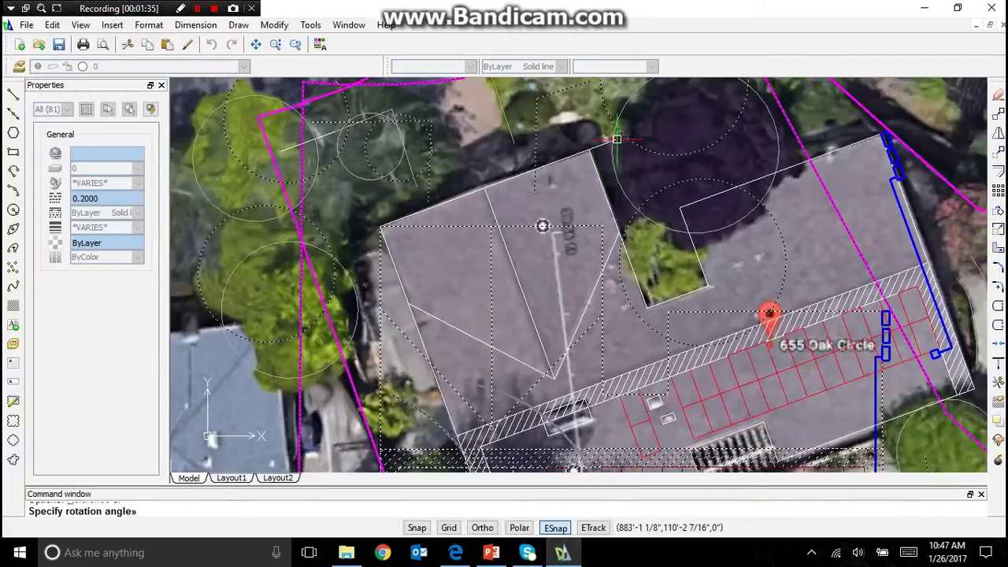
click(568, 532)
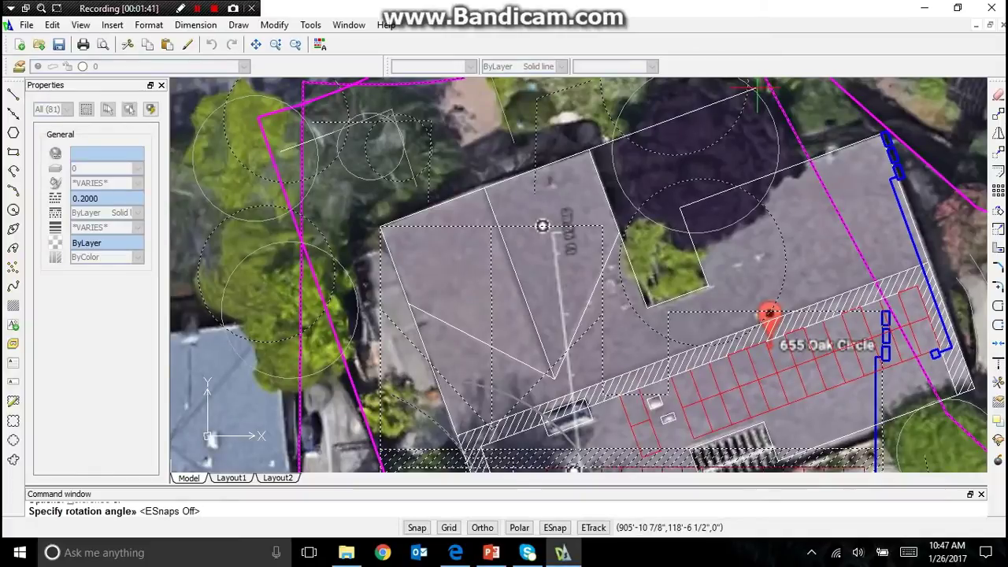
click(542, 226)
scroll(542, 226, down, 5)
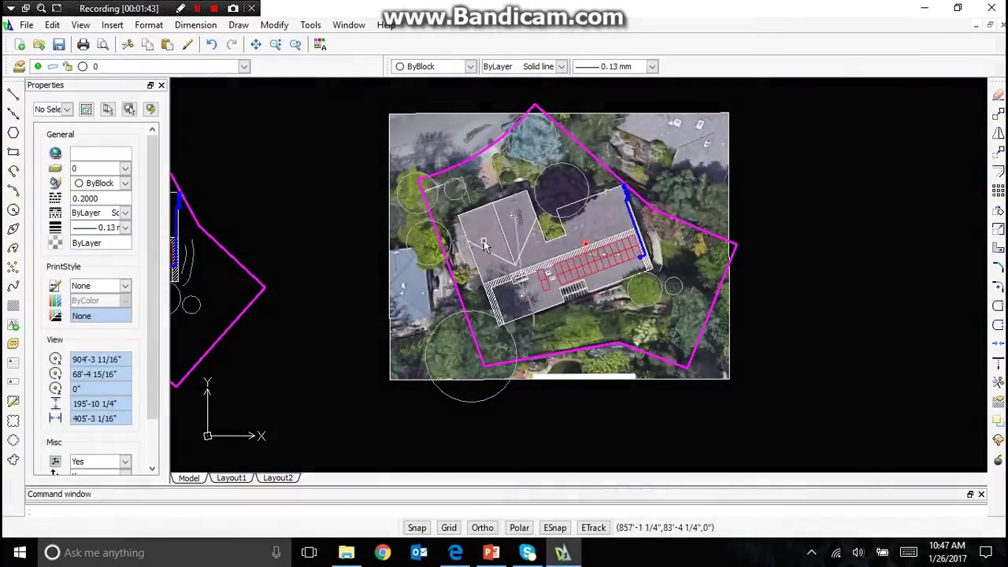
Step: Copy the rotated site plan linework without its aerial image and paste it into the empty space to the right
click(391, 95)
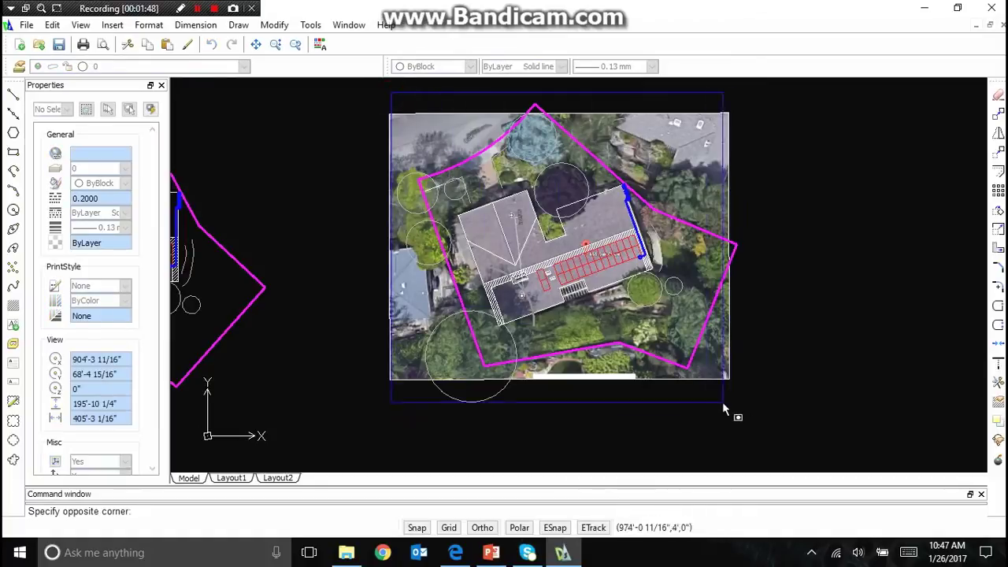
click(789, 425)
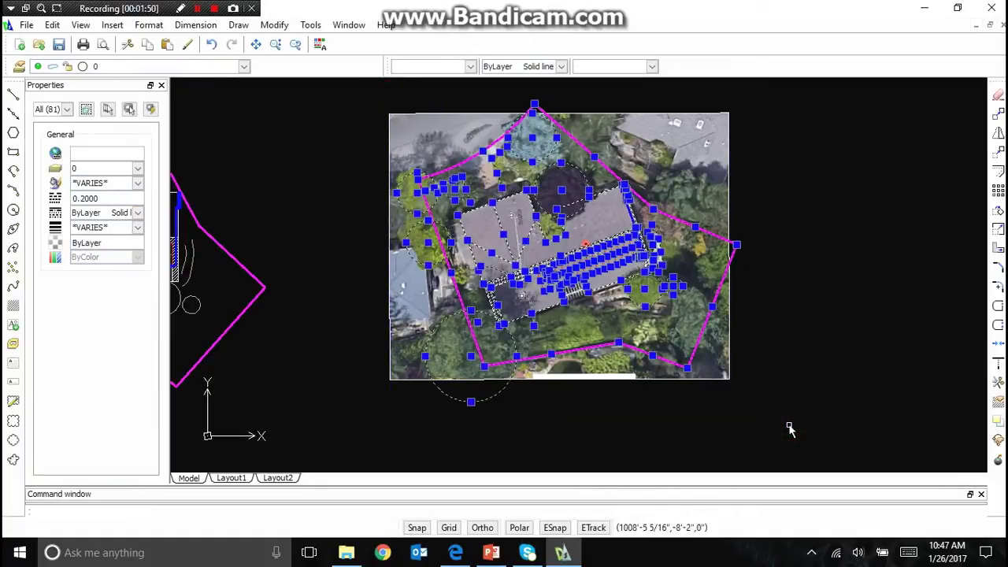
key(ctrl+c)
key(ctrl+v)
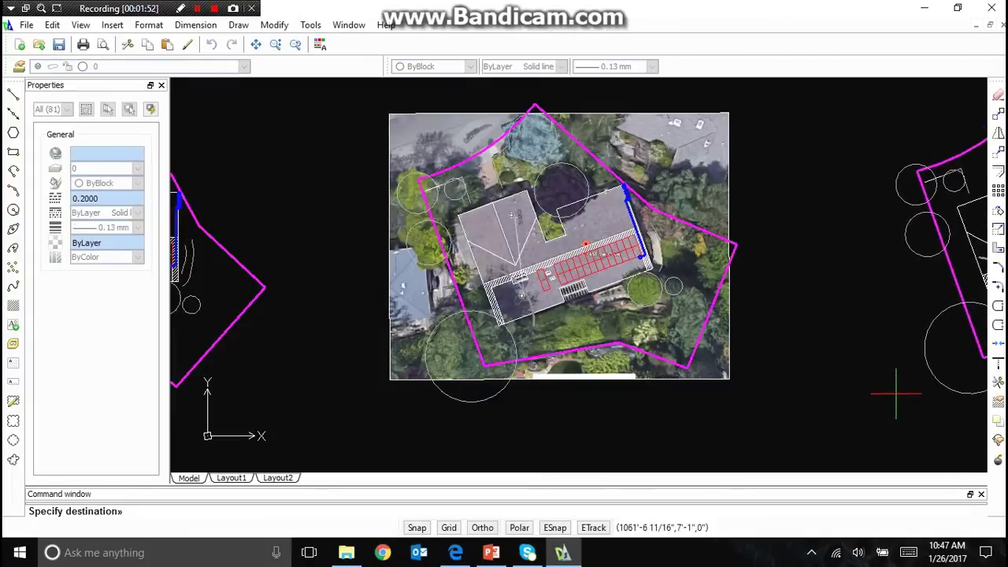
scroll(521, 339, down, 2)
scroll(504, 340, down, 1)
scroll(673, 359, up, 1)
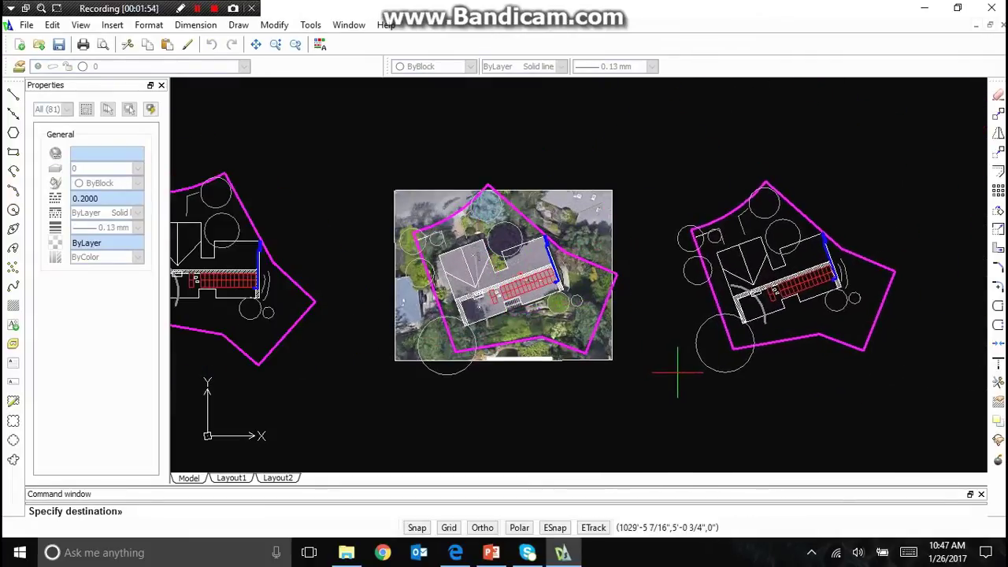
click(692, 372)
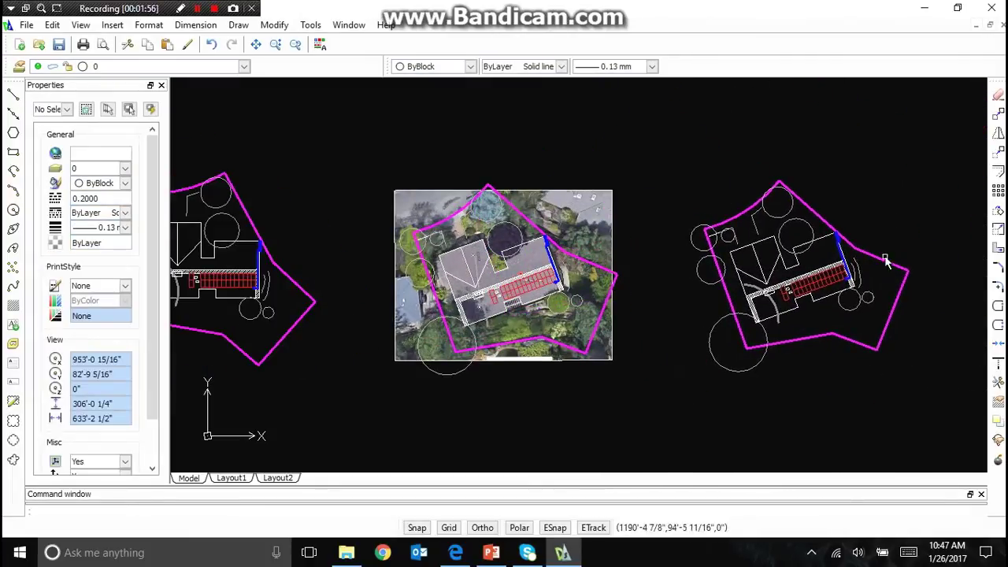
Step: Copy the ticked scale bar near the drawing origin and paste it just below the south boundary of the rotated linework-only site plan
scroll(908, 258, up, 4)
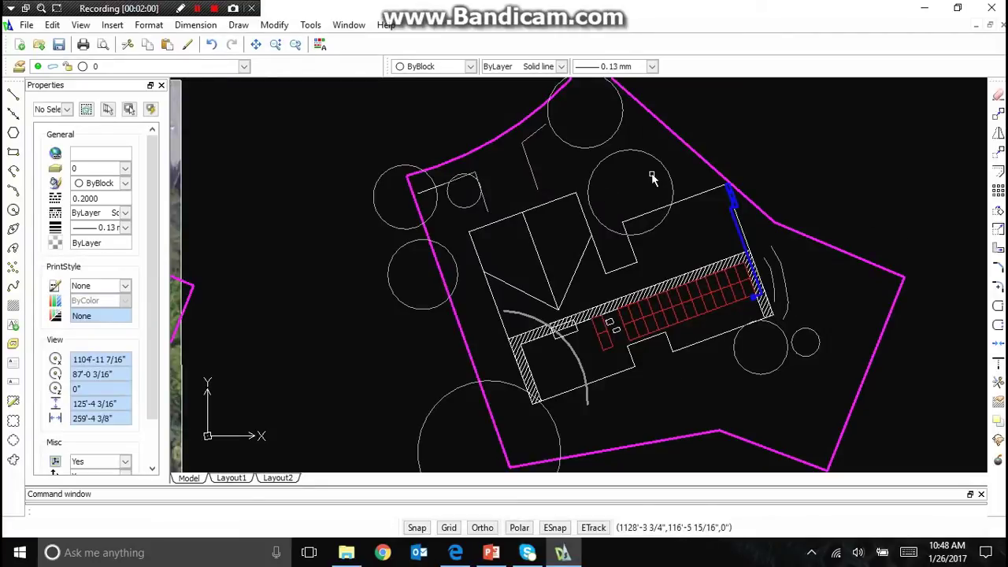
scroll(642, 173, down, 6)
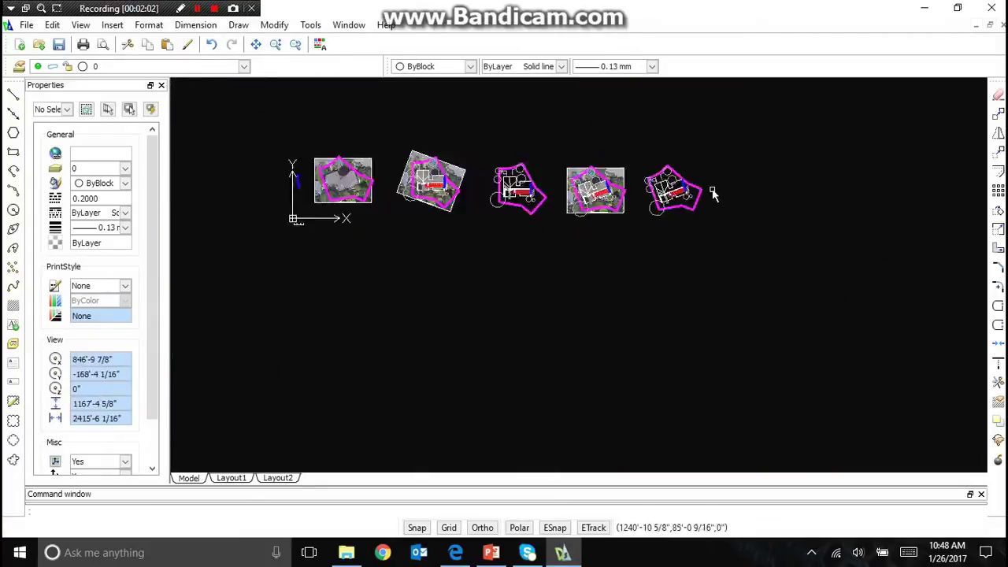
scroll(470, 227, up, 4)
click(478, 252)
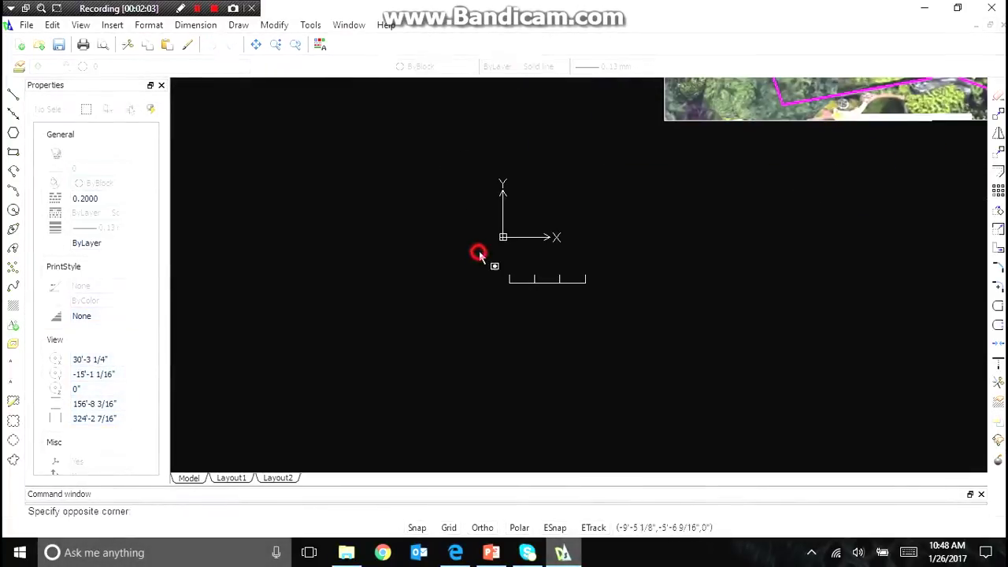
click(671, 342)
key(ctrl+v)
scroll(512, 279, down, 7)
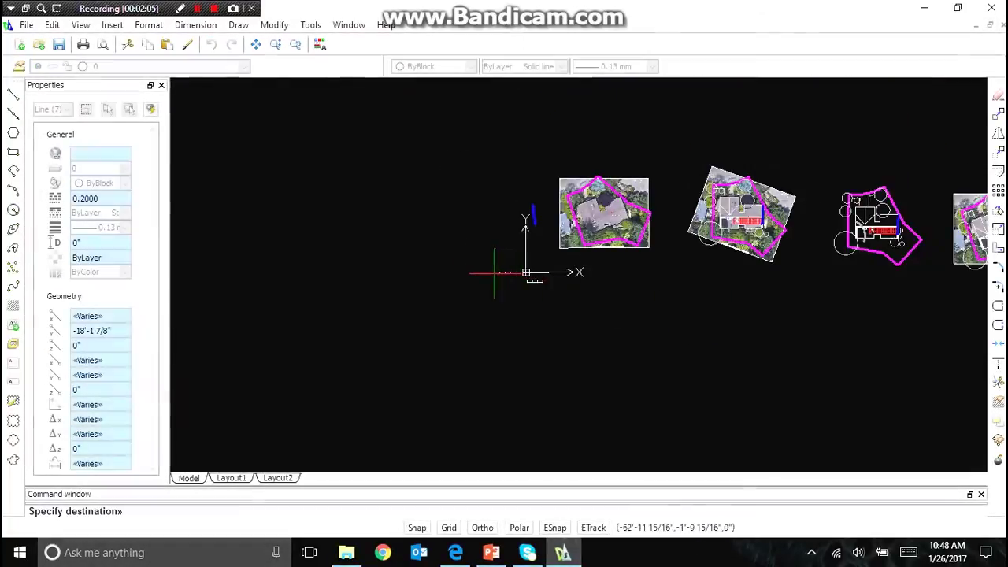
scroll(737, 264, up, 3)
scroll(582, 306, up, 8)
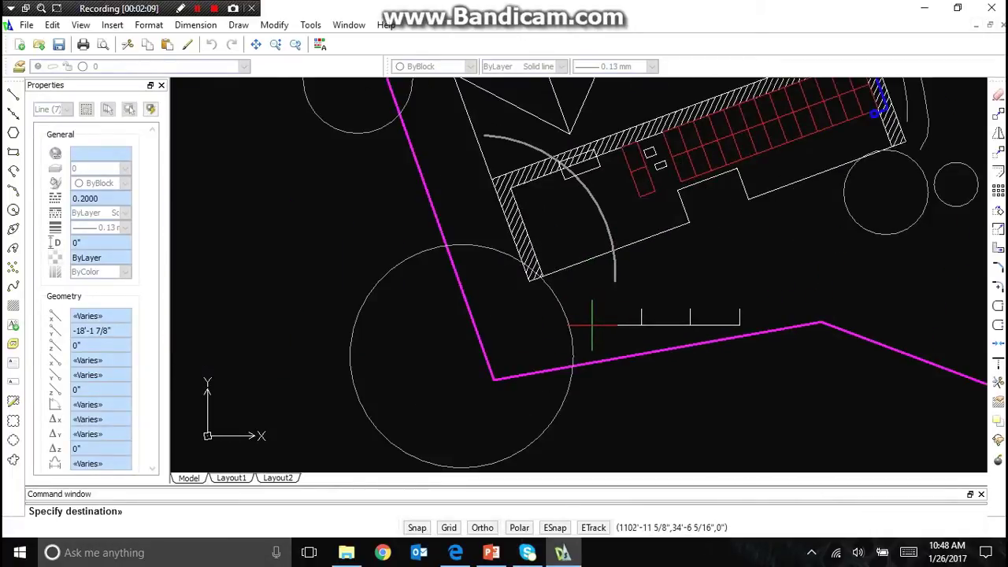
click(590, 399)
scroll(589, 396, down, 7)
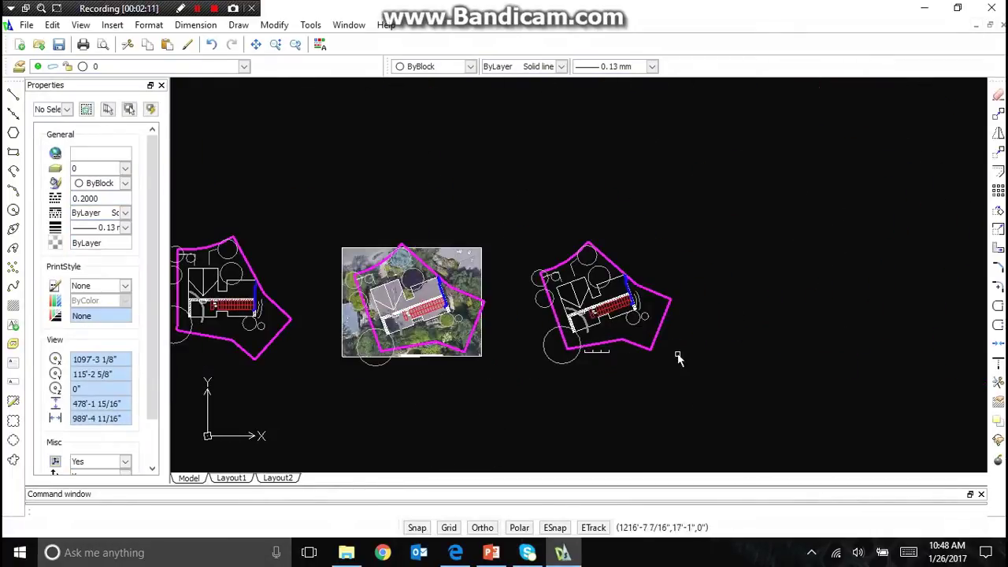
Step: Copy the rotated linework-only site plan together with its scale bar and clear the selection
scroll(662, 344, up, 2)
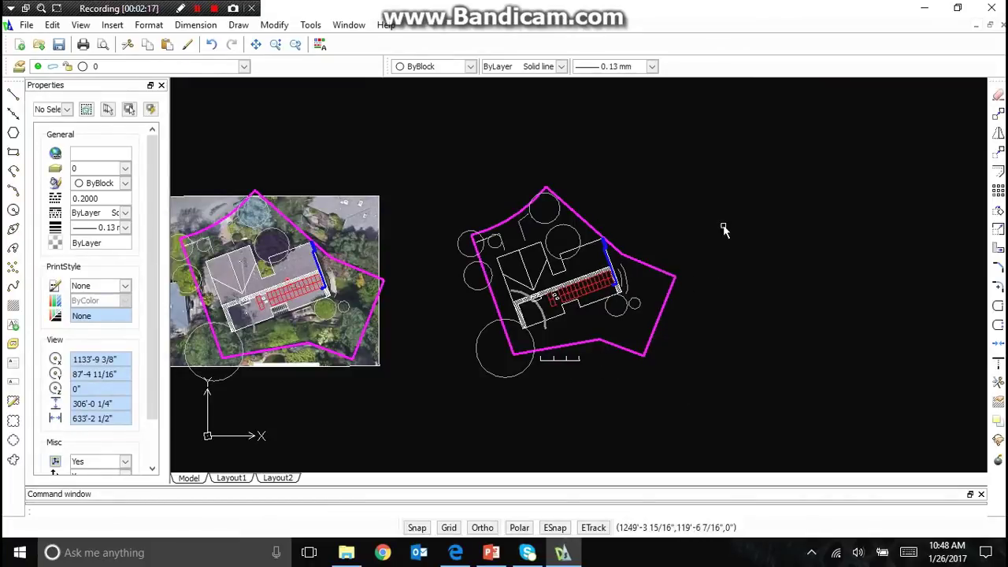
click(444, 152)
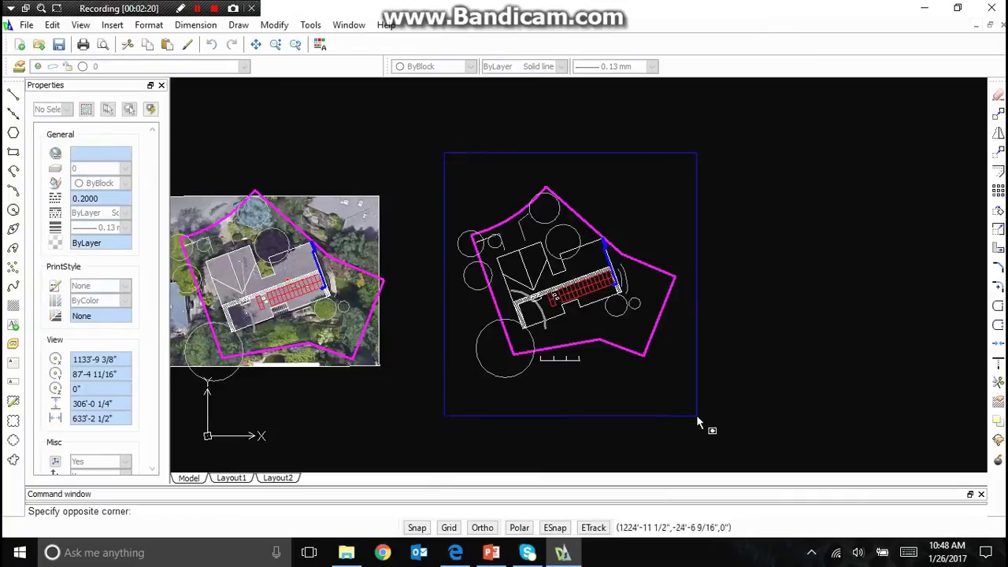
click(699, 410)
key(Escape)
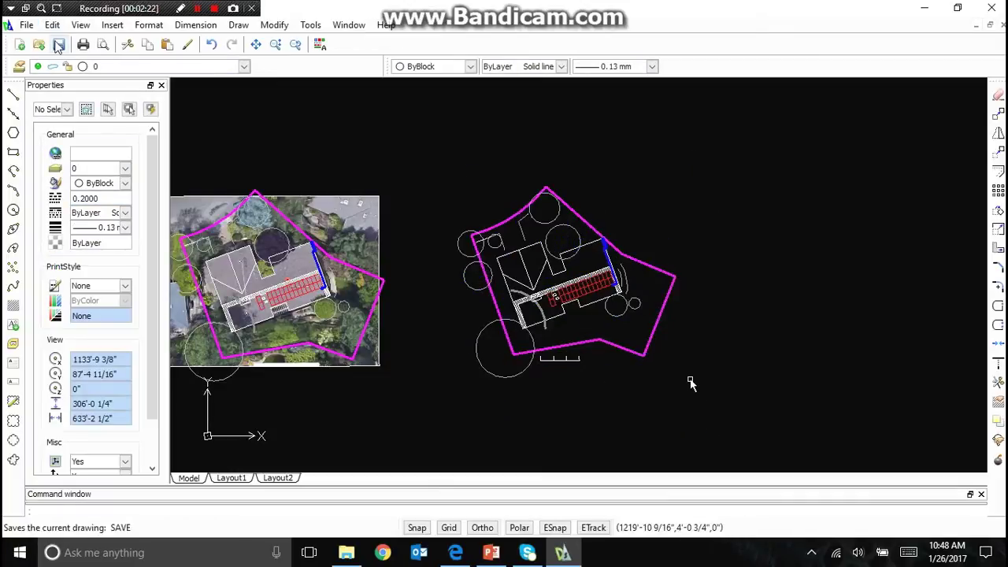
Step: Open the doe SITEPLAN drawing and delete all the existing site plan linework in it
click(39, 45)
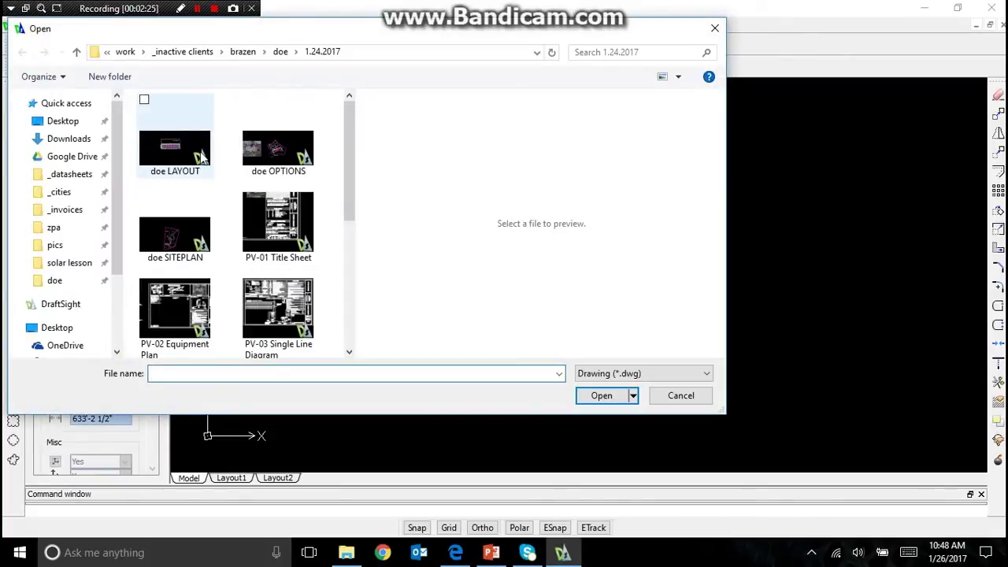
double_click(181, 221)
scroll(441, 197, down, 3)
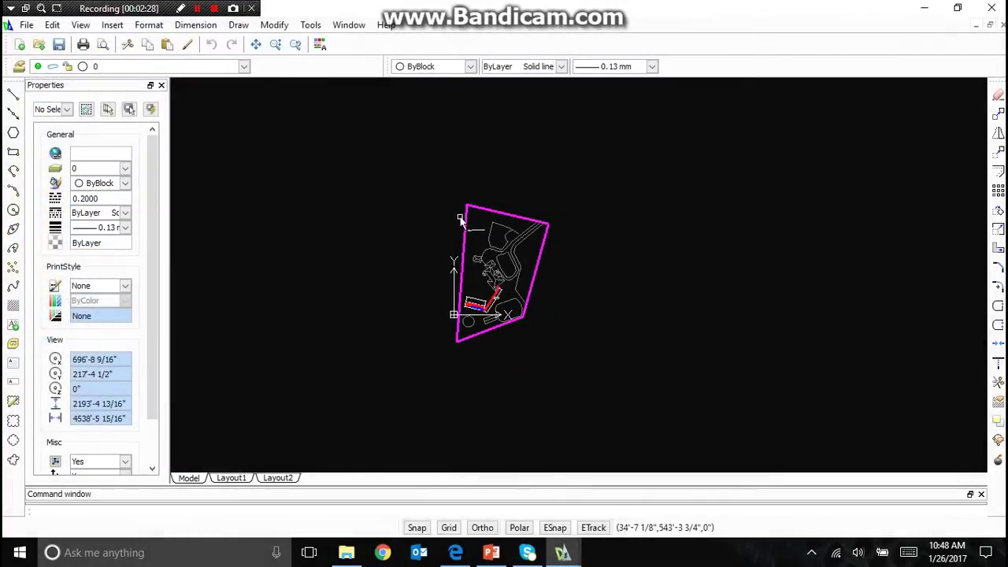
click(406, 183)
click(585, 359)
key(Delete)
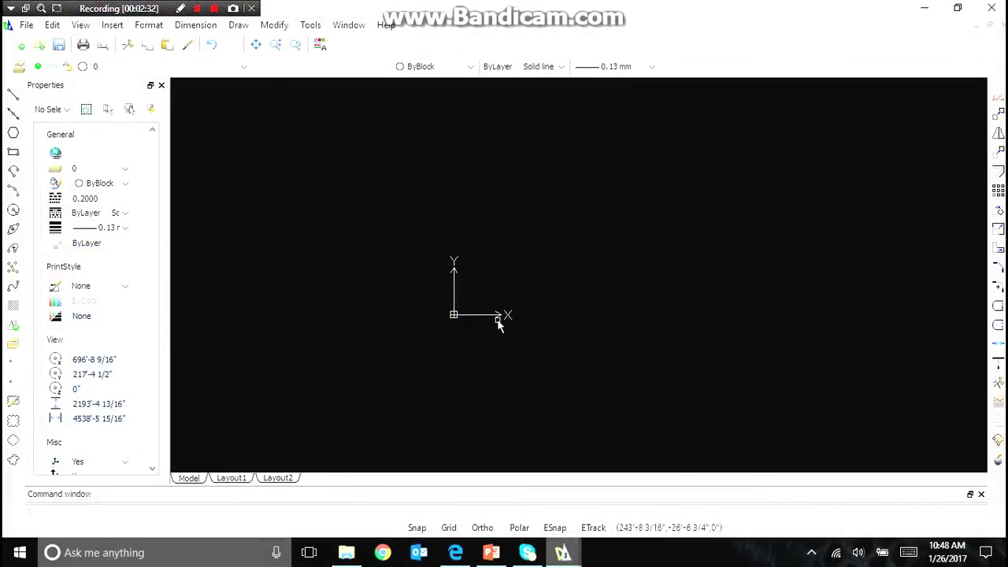
Step: Paste the copied site plan and scale bar into the emptied drawing, and move them slightly south-west to centre the plan on the origin
key(ctrl+v)
scroll(461, 317, up, 6)
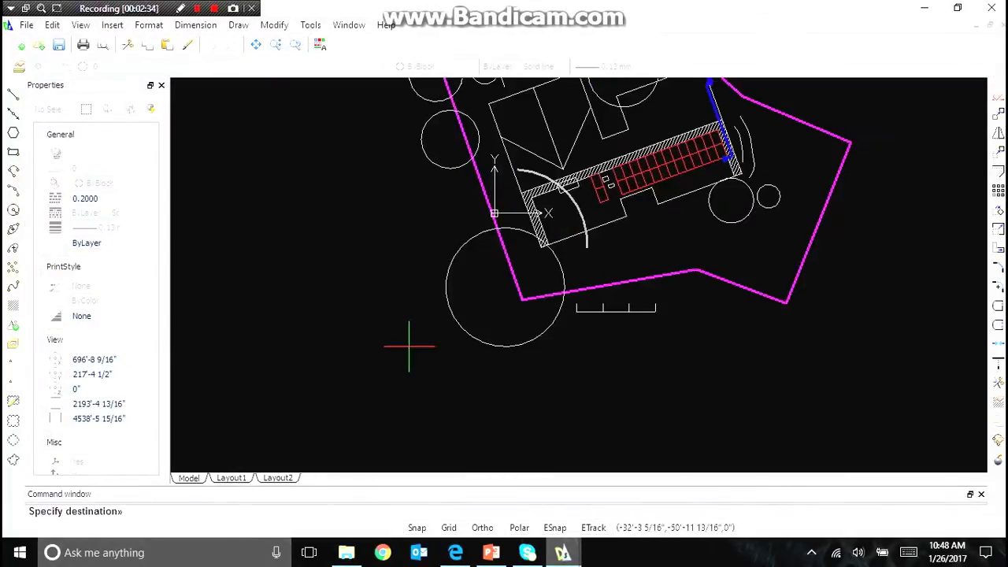
scroll(408, 346, down, 5)
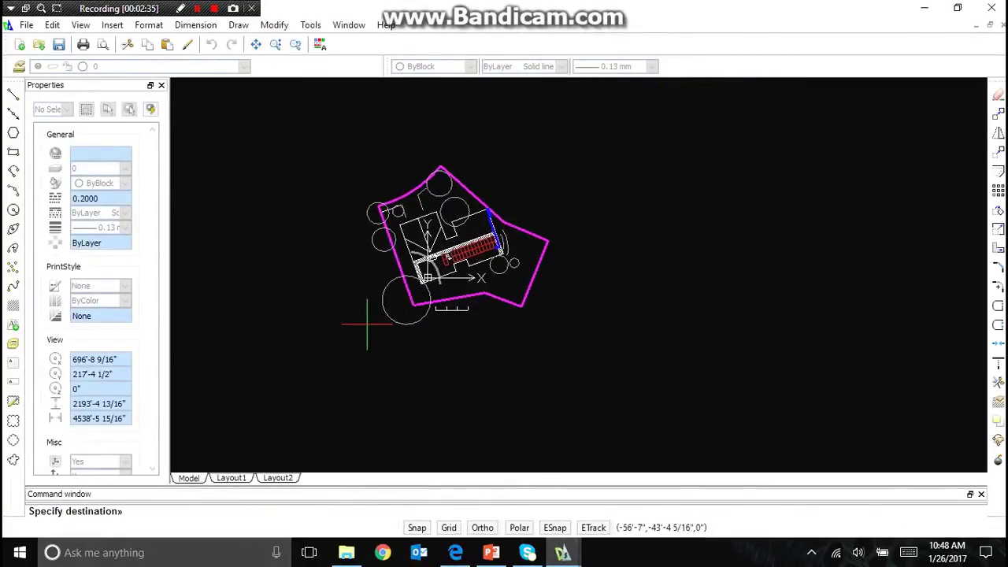
click(367, 323)
click(334, 146)
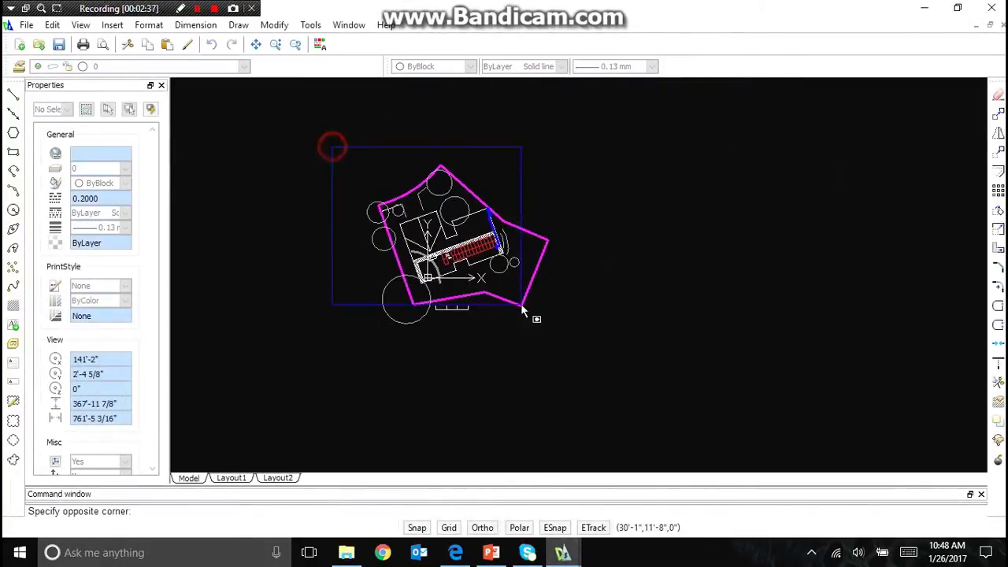
click(630, 371)
right_click(630, 373)
click(688, 248)
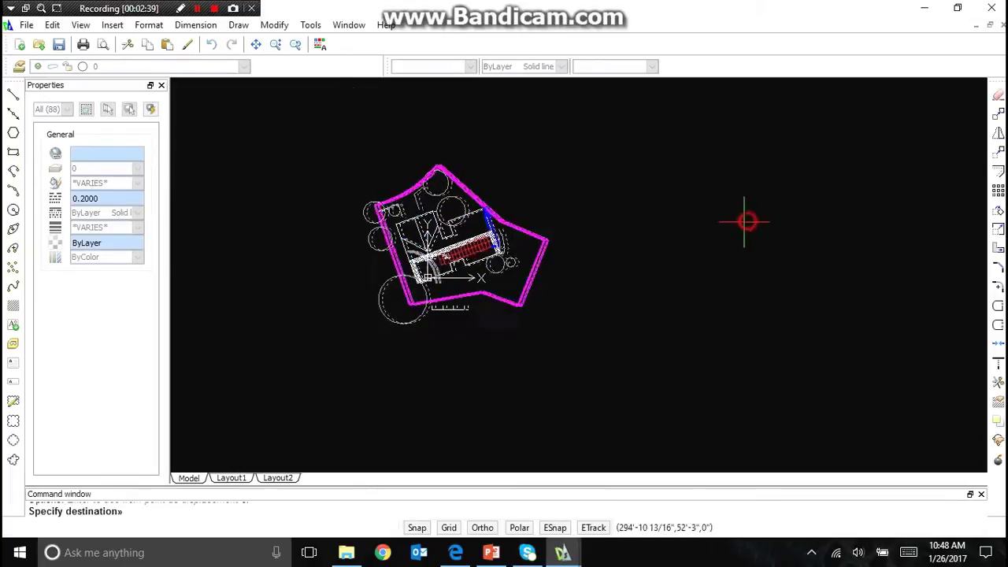
click(731, 254)
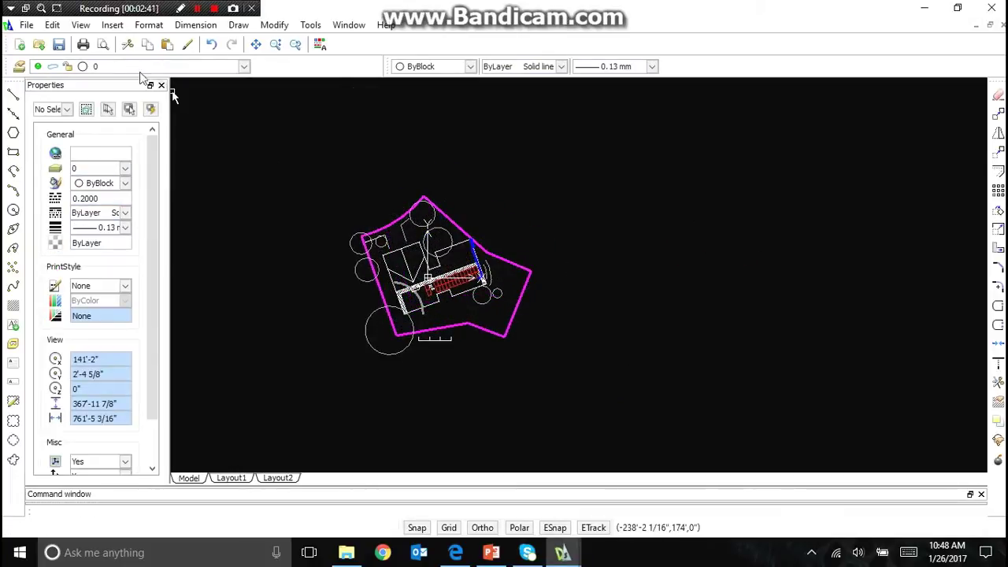
Step: Save the SITEPLAN drawing and close it to return to the aerial-image drawing
click(59, 45)
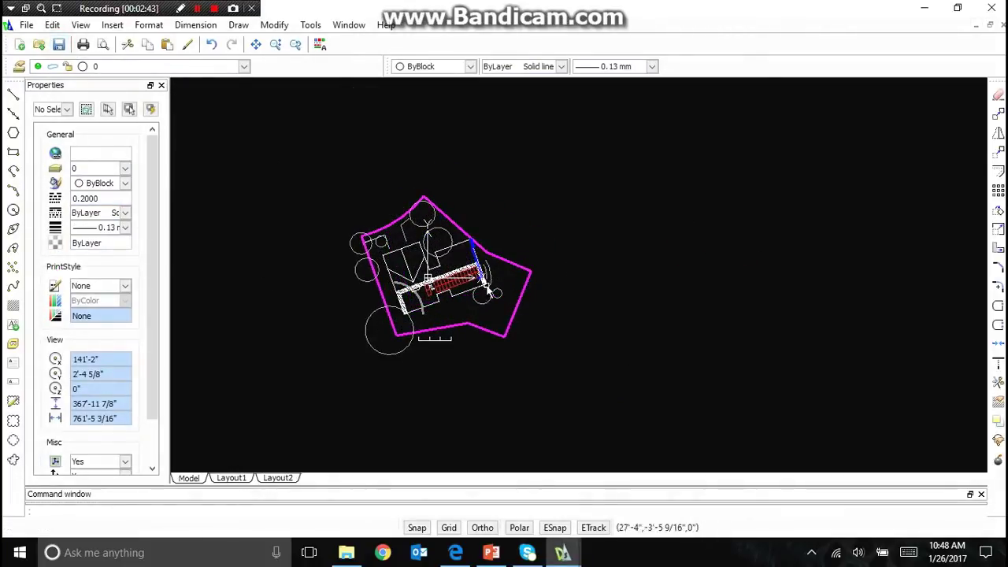
click(1002, 25)
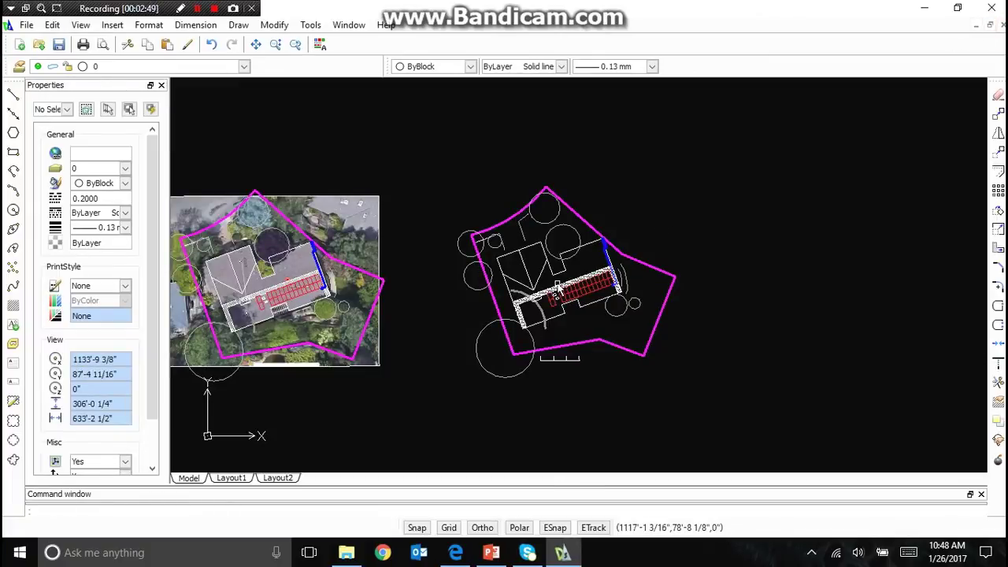
Step: Copy the house with its solar array from the unrotated linework-only plan and paste it in the empty space east of the rotated plan
scroll(605, 254, down, 5)
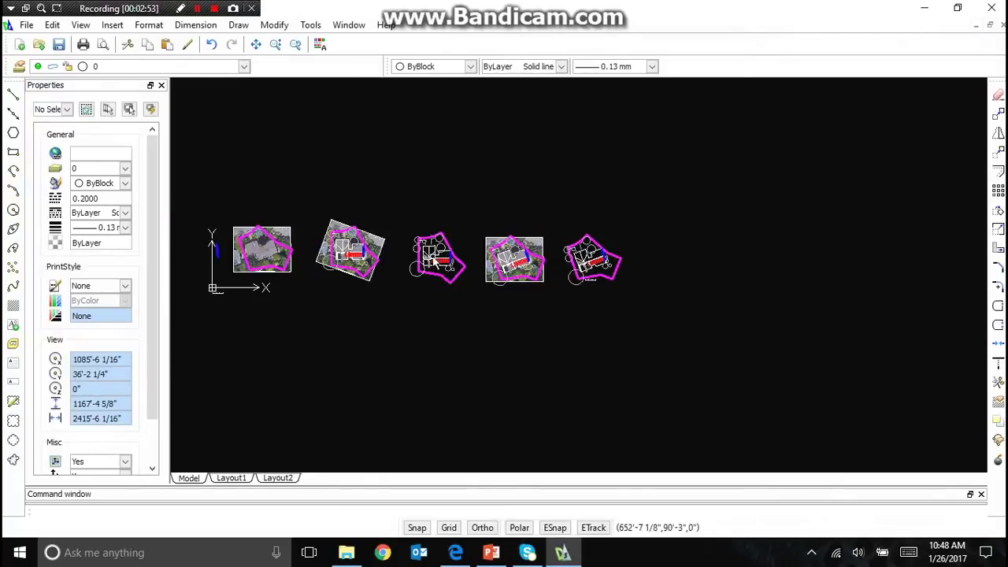
scroll(433, 259, up, 2)
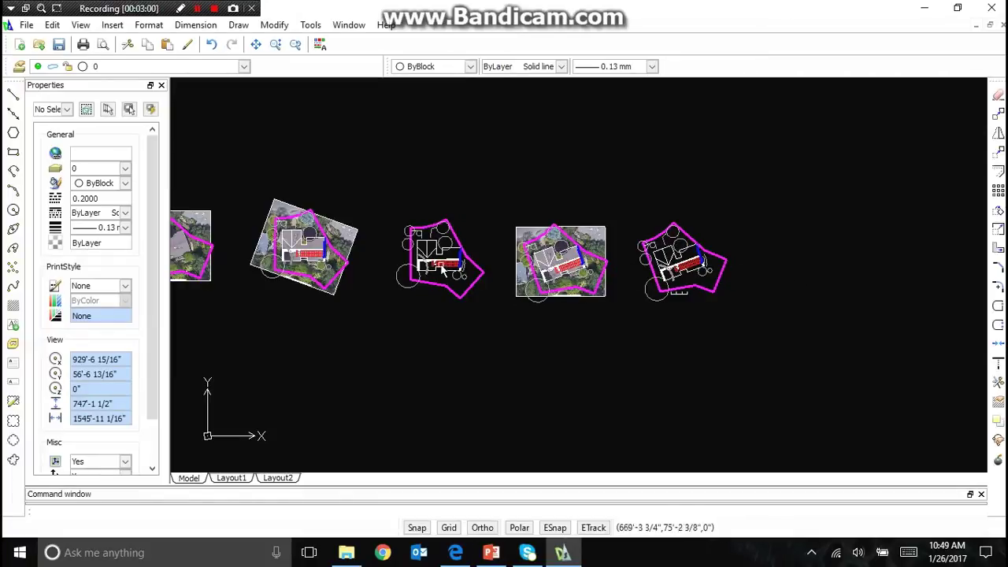
scroll(442, 268, up, 4)
scroll(434, 261, up, 2)
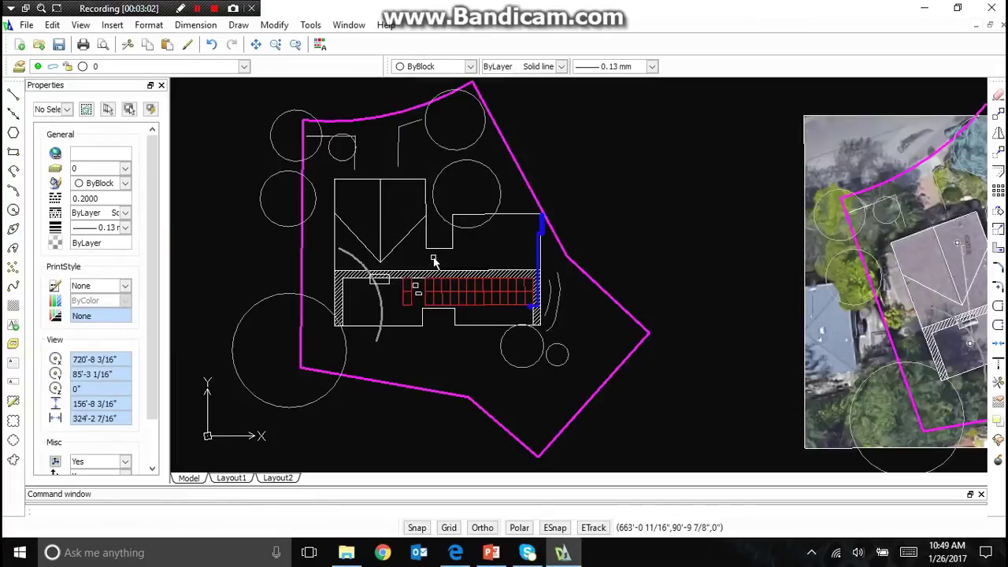
click(324, 175)
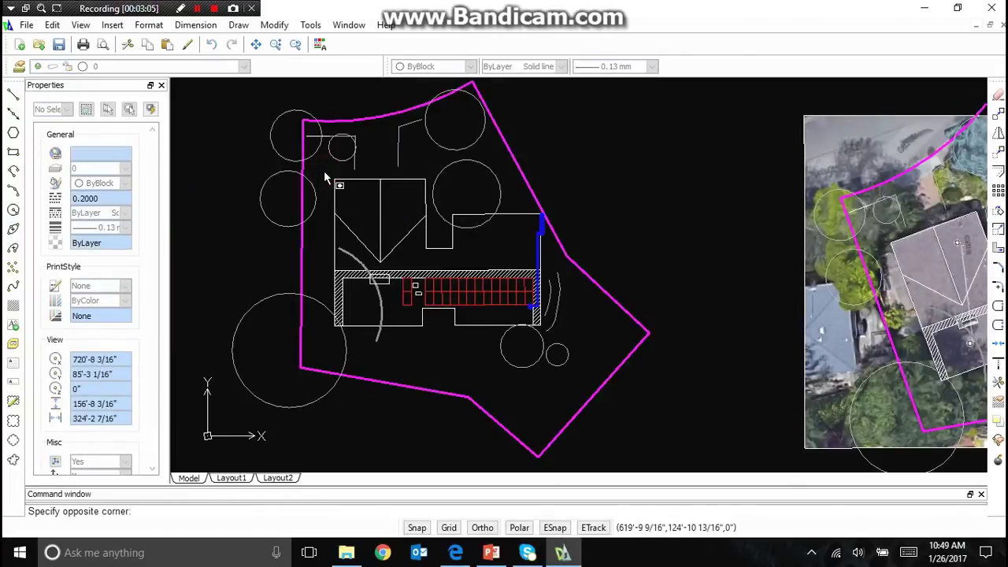
click(564, 349)
key(ctrl+c)
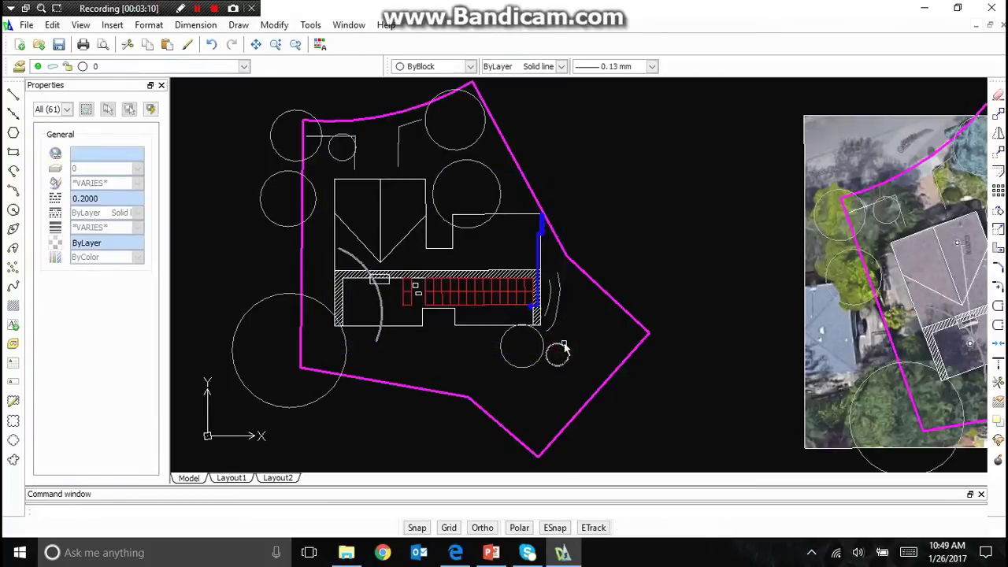
key(ctrl+v)
scroll(369, 298, down, 5)
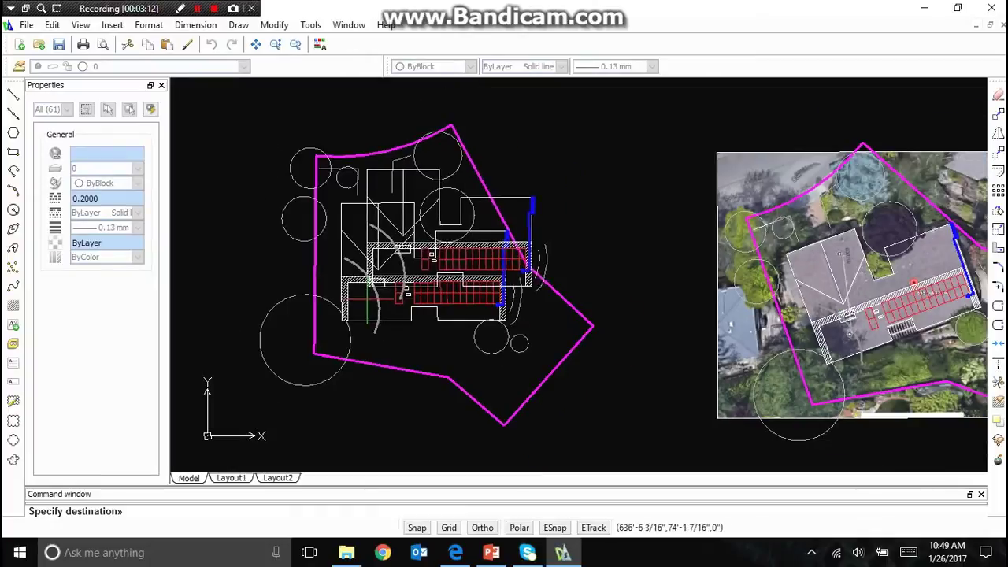
scroll(792, 319, up, 3)
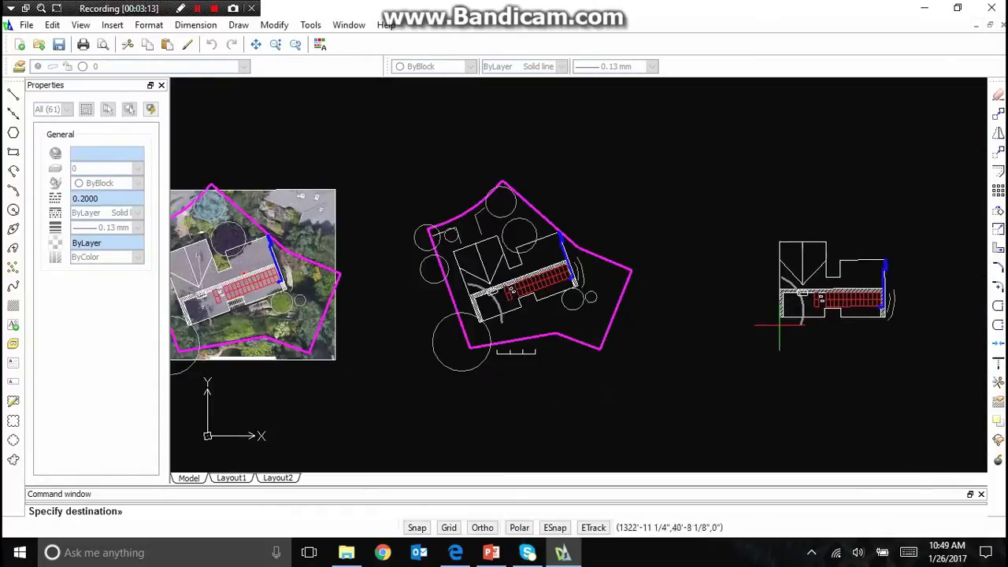
click(778, 329)
Step: Delete the two curves east of the copied house and the thick arc crossing its west side
scroll(886, 310, up, 3)
click(930, 308)
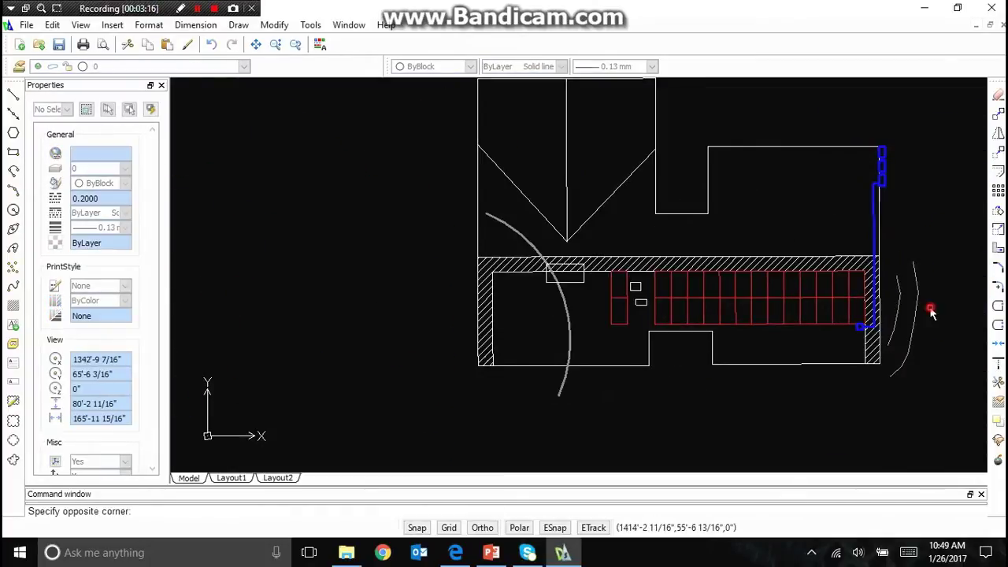
click(896, 290)
click(576, 334)
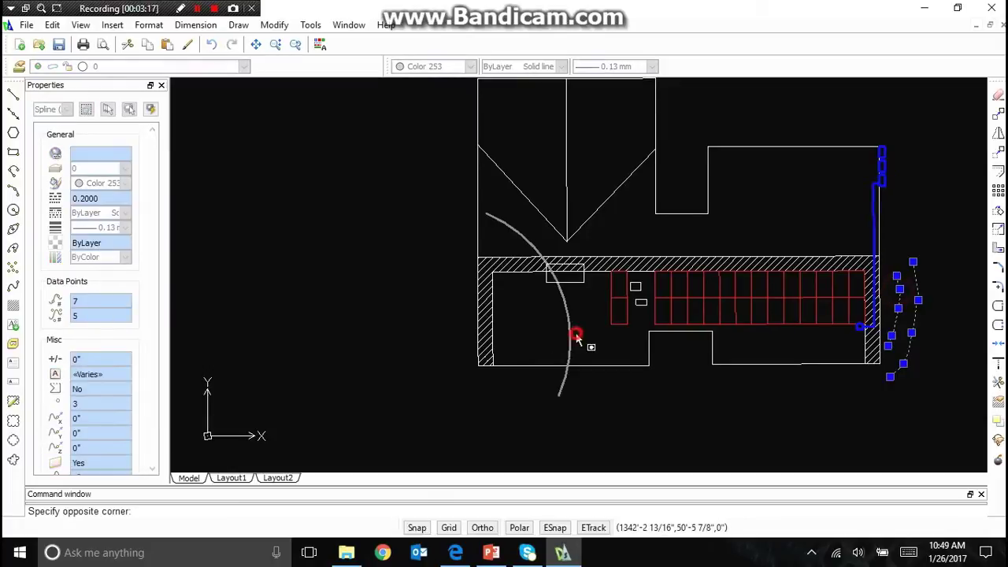
click(560, 334)
key(Delete)
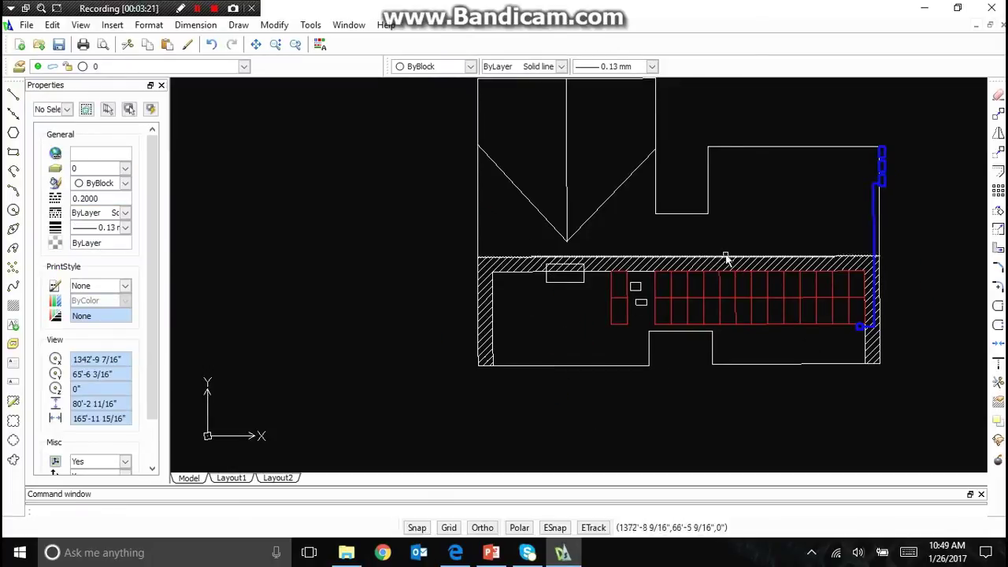
Step: Delete the eight outline and roof lines north of the hatched strip on the copied house
scroll(758, 247, down, 3)
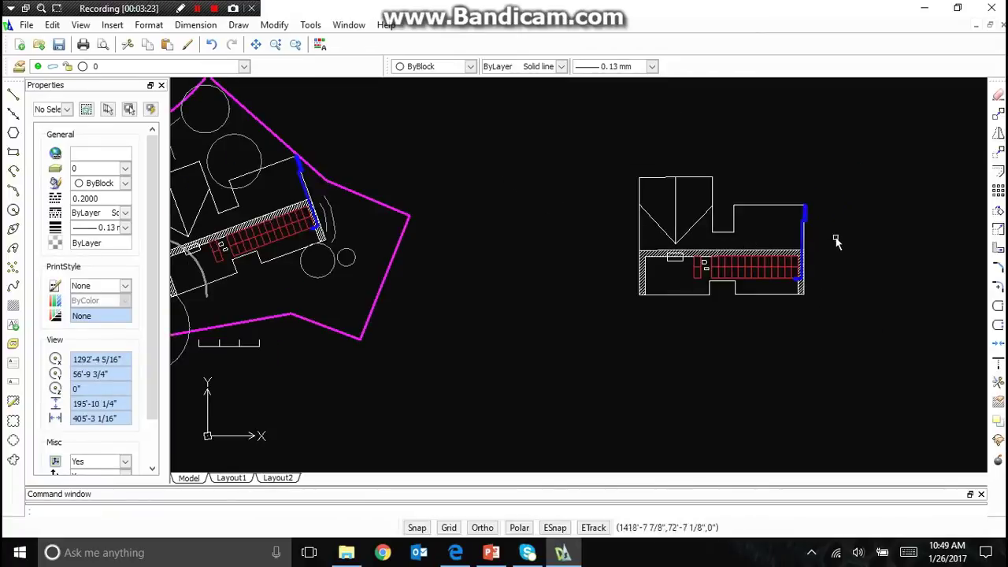
scroll(837, 242, up, 3)
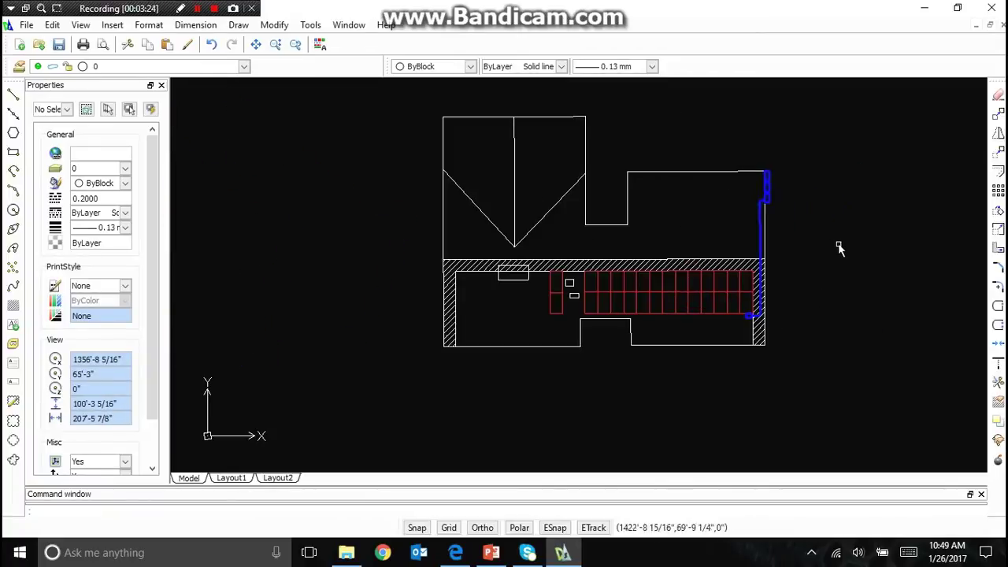
click(695, 240)
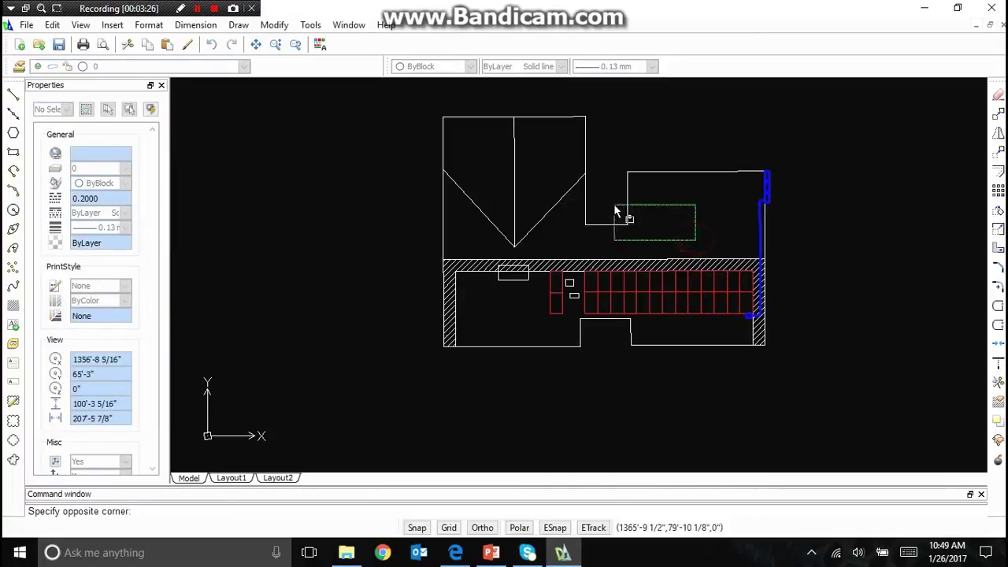
click(495, 113)
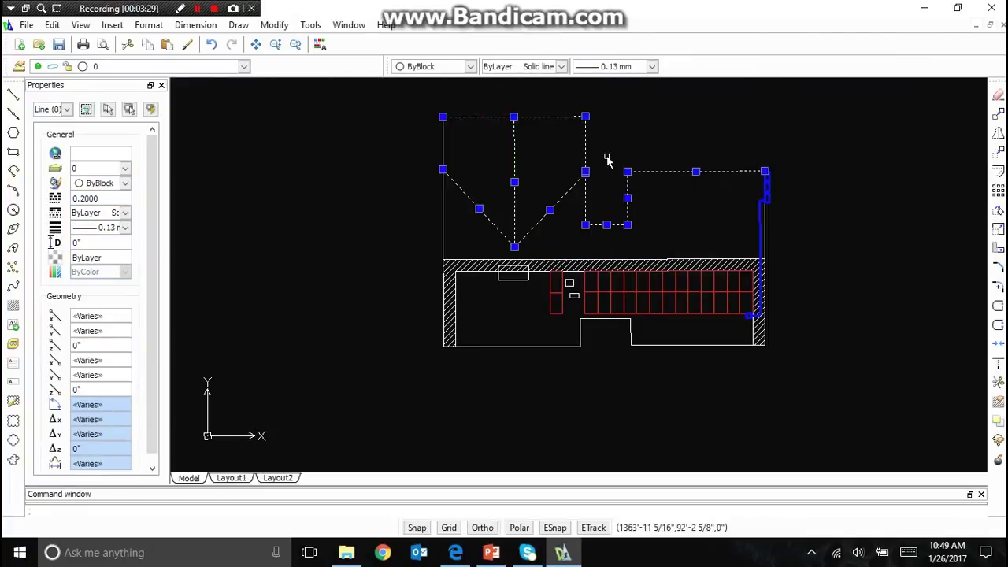
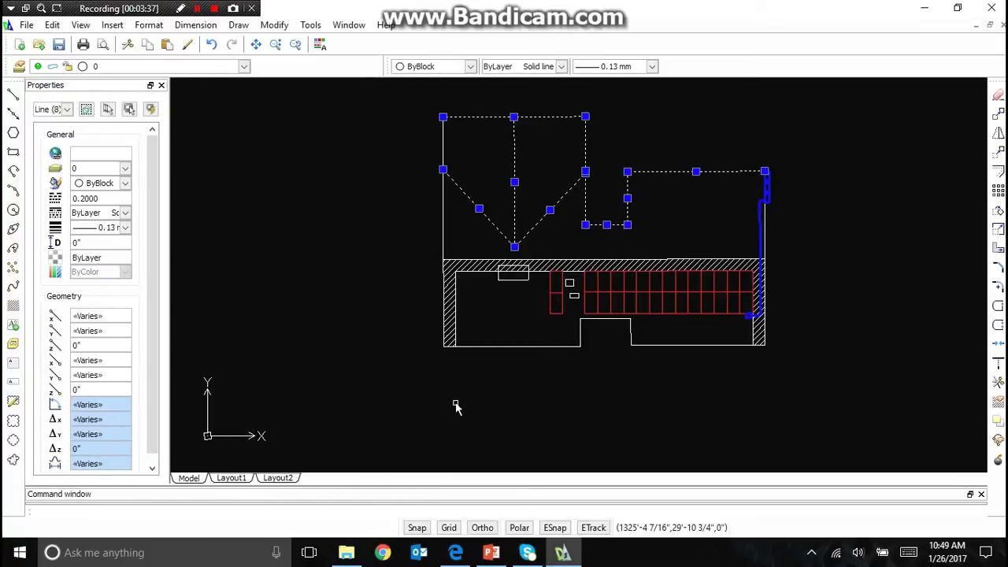
key(Delete)
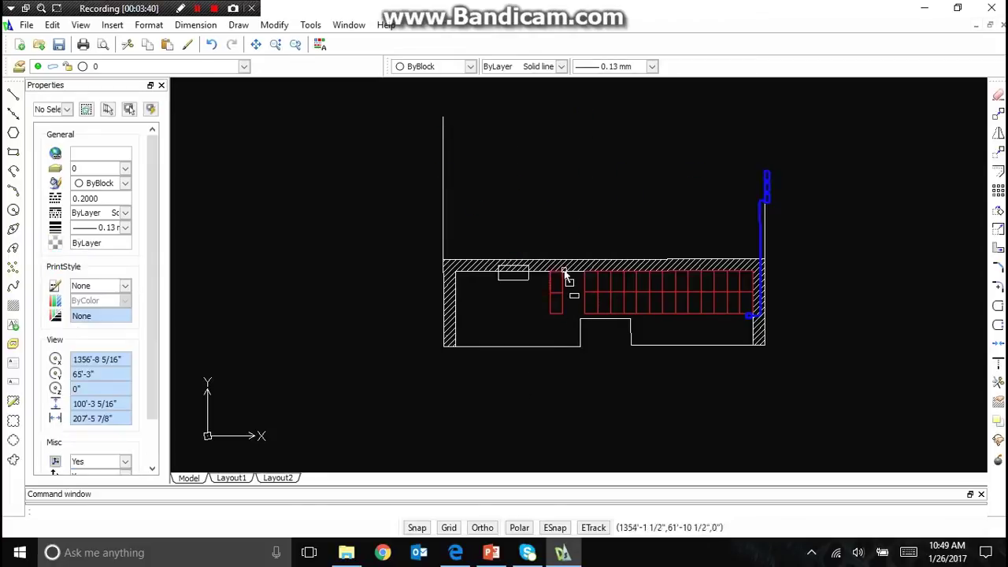
Step: Shorten the copied house's west wall line to its midpoint, leaving it 29'-2" long
click(497, 222)
click(439, 215)
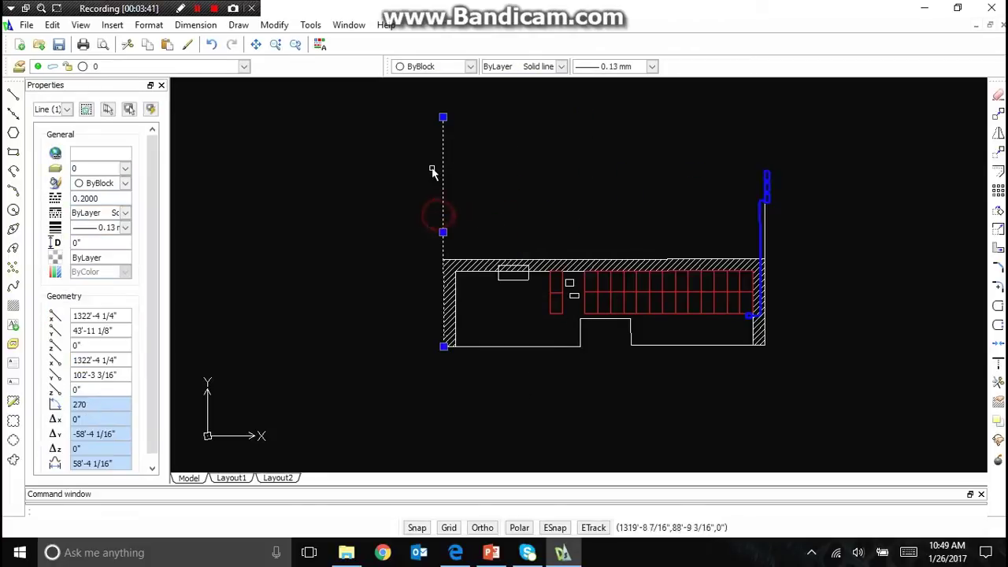
click(443, 118)
click(443, 232)
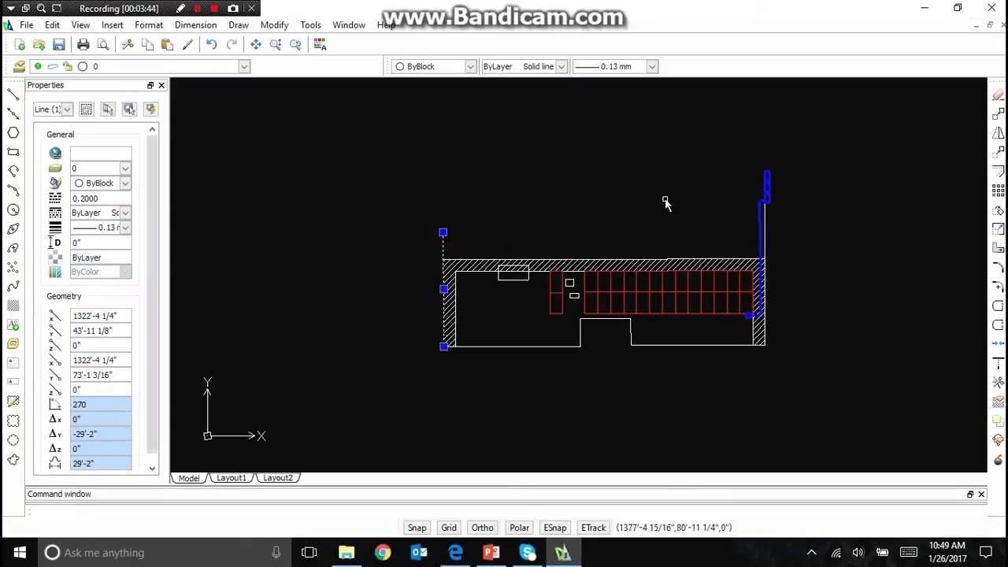
click(766, 229)
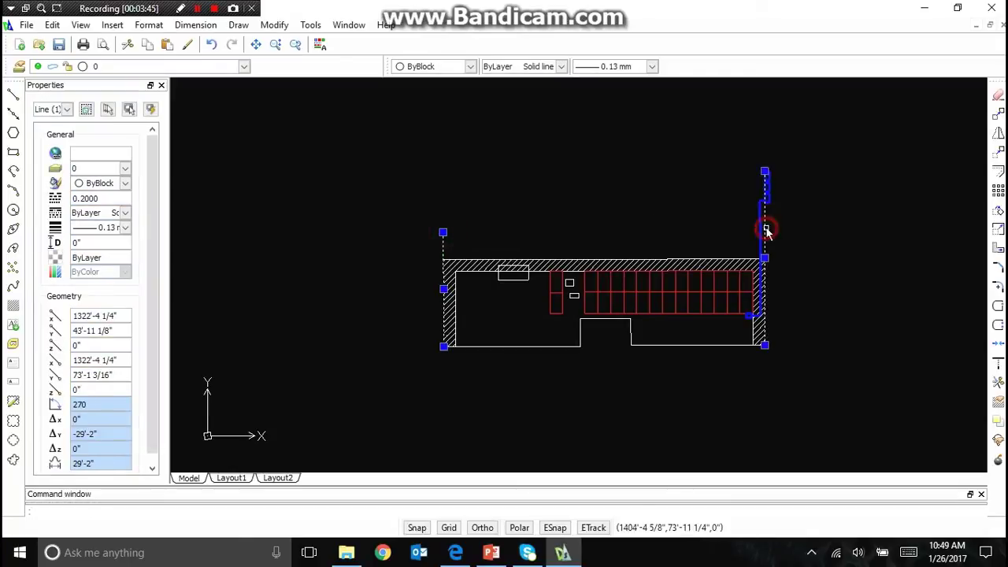
key(Escape)
click(766, 173)
key(Escape)
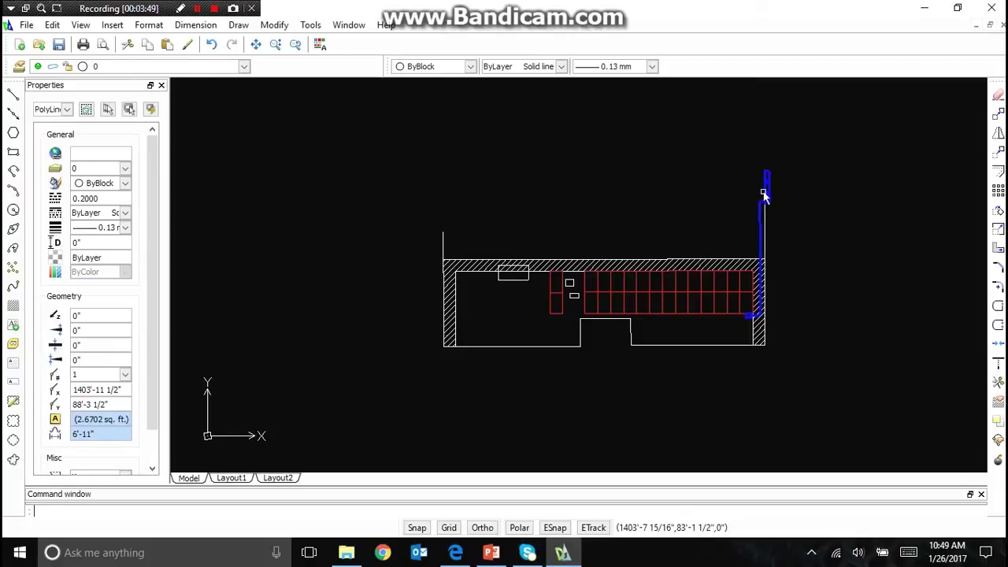
Step: Shorten the copied house's east wall line from its north end, keeping it vertical, to stop a little above the hatched strip
click(765, 235)
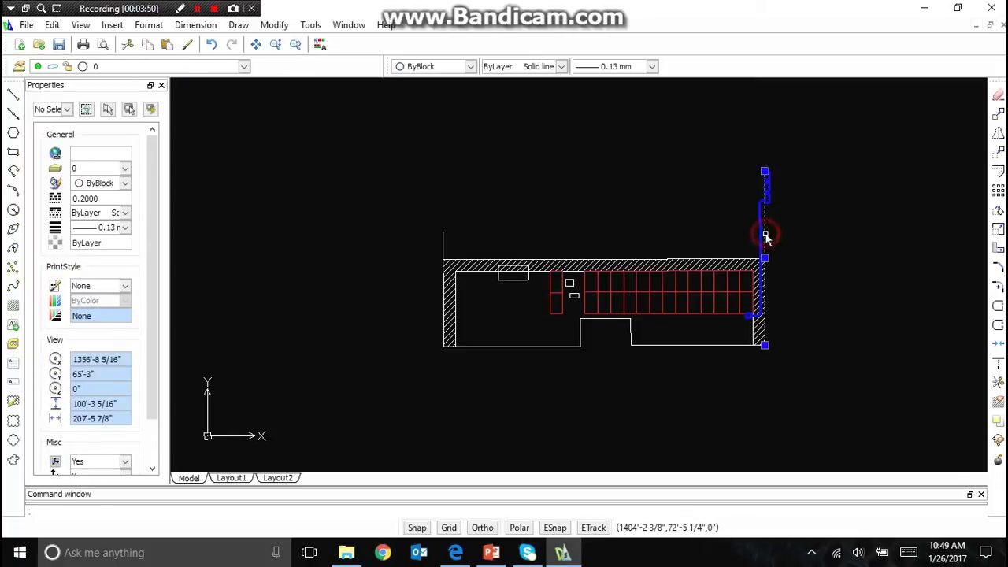
click(765, 172)
key(F8)
click(762, 221)
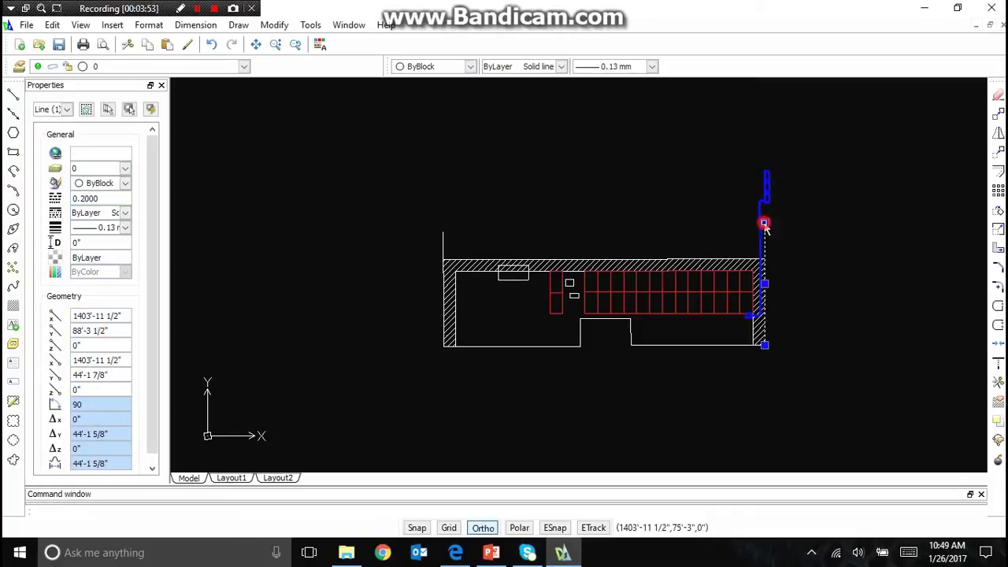
key(F8)
click(746, 151)
click(793, 232)
key(Escape)
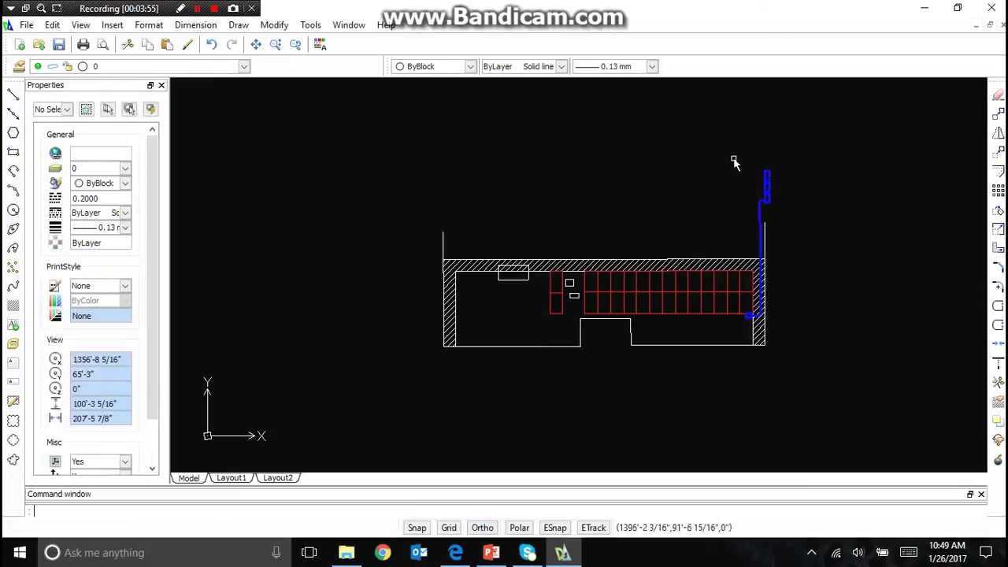
Step: Move the blue equipment boxes and their connecting stub straight south by about 10'-6" along the shortened east wall line
click(765, 162)
click(799, 227)
right_click(799, 228)
click(831, 374)
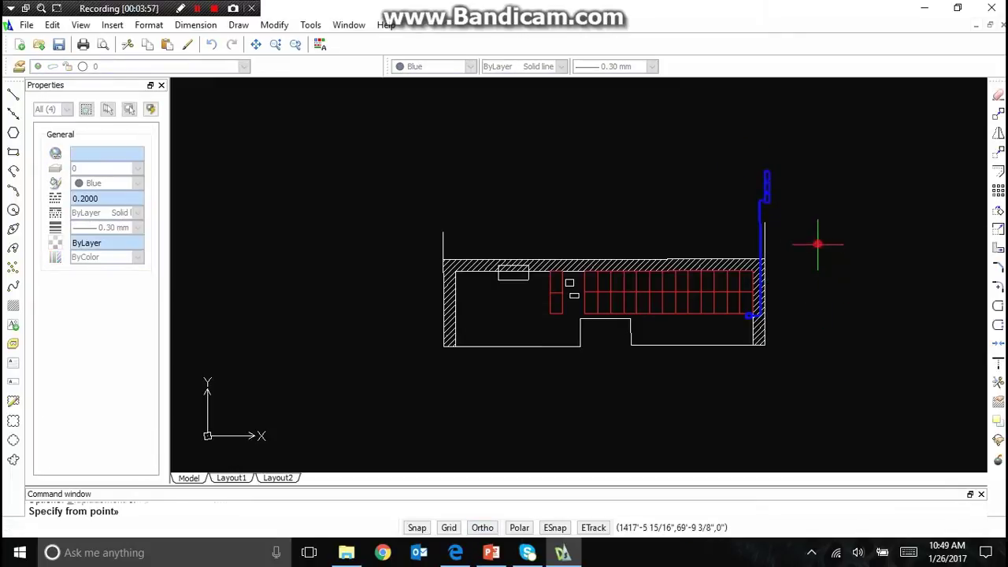
click(817, 244)
key(F8)
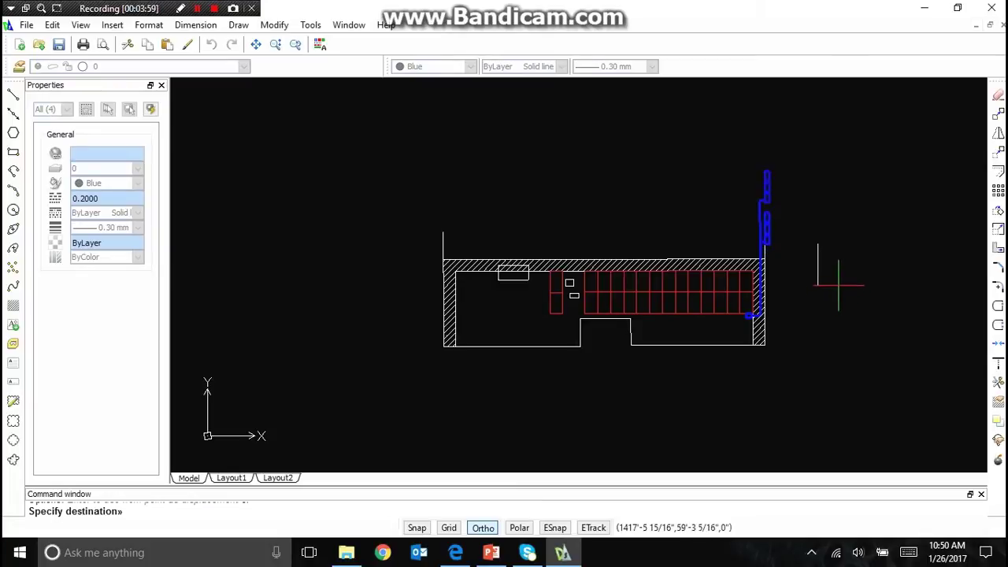
shift+click(840, 285)
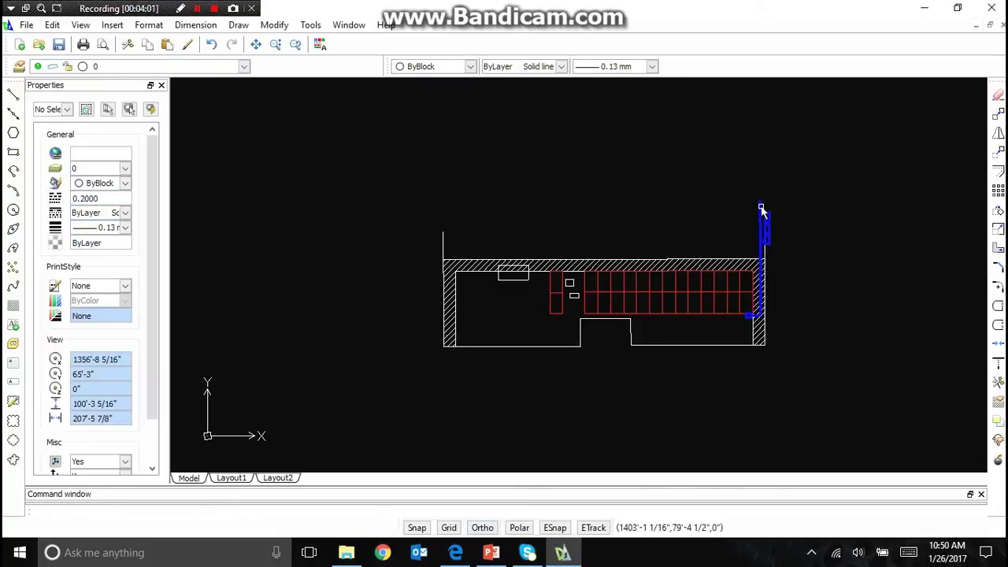
Step: Shorten the vertical blue conduit line from its north end to its midpoint near the hatched strip's upper edge
click(761, 209)
click(761, 207)
scroll(757, 235, up, 5)
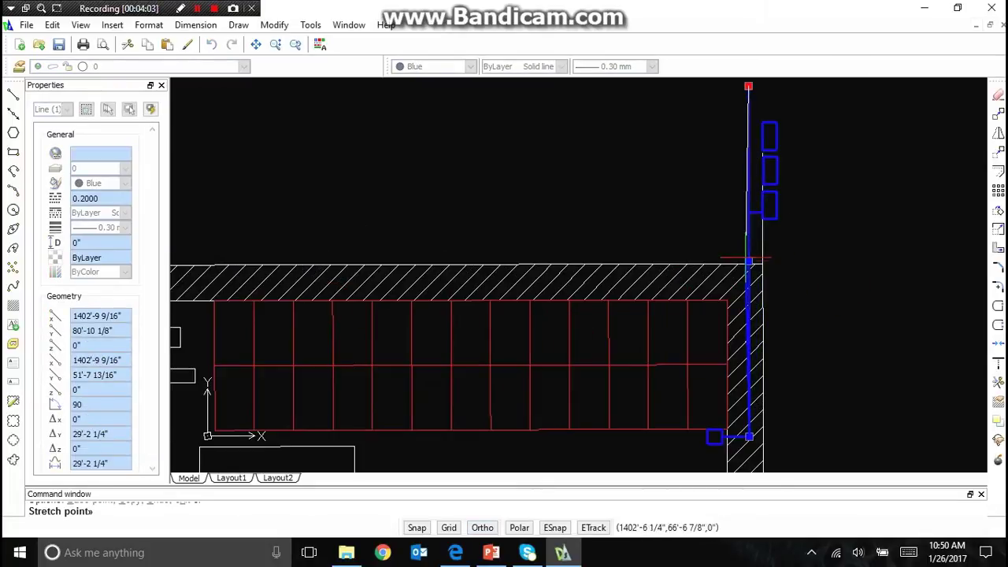
click(748, 260)
Step: Draw a zigzag break line from the shortened blue conduit's north end up to the west end of the equipment stub
text(l)
key(Return)
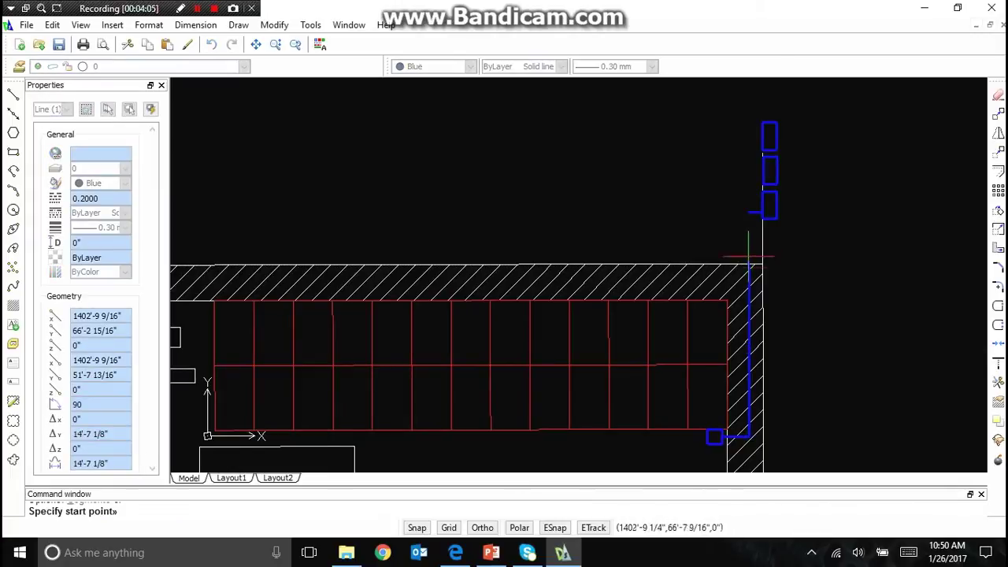
click(554, 531)
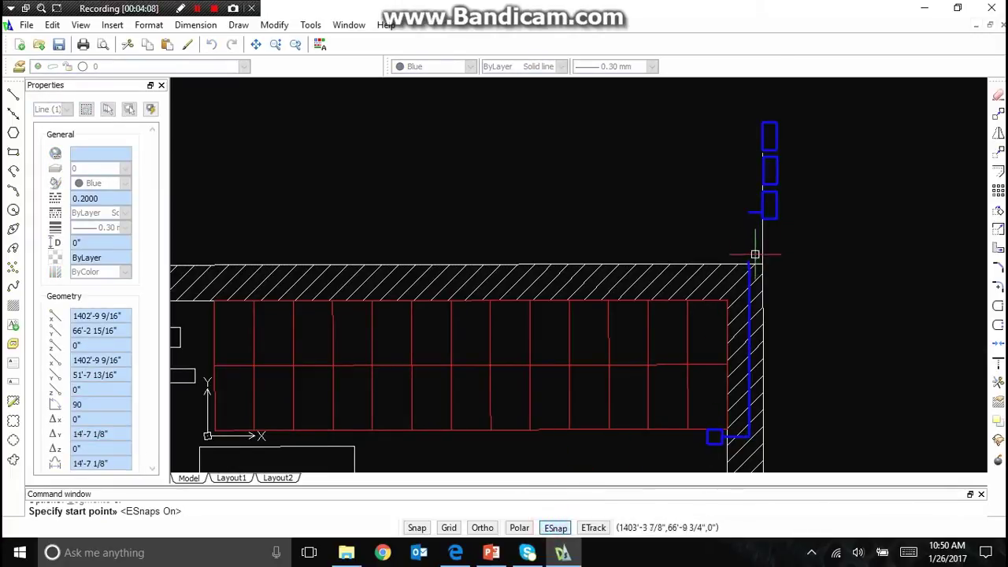
click(752, 261)
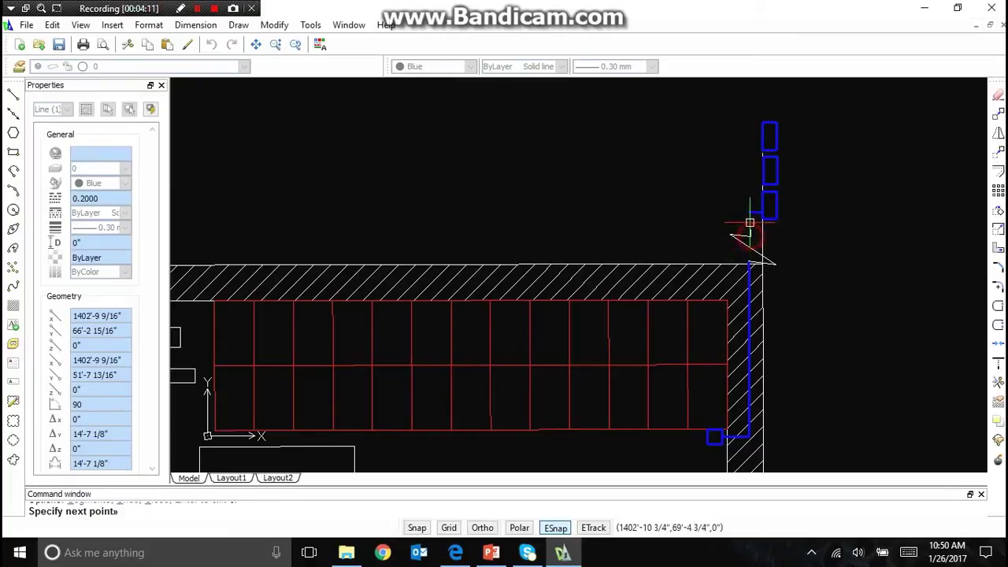
key(Escape)
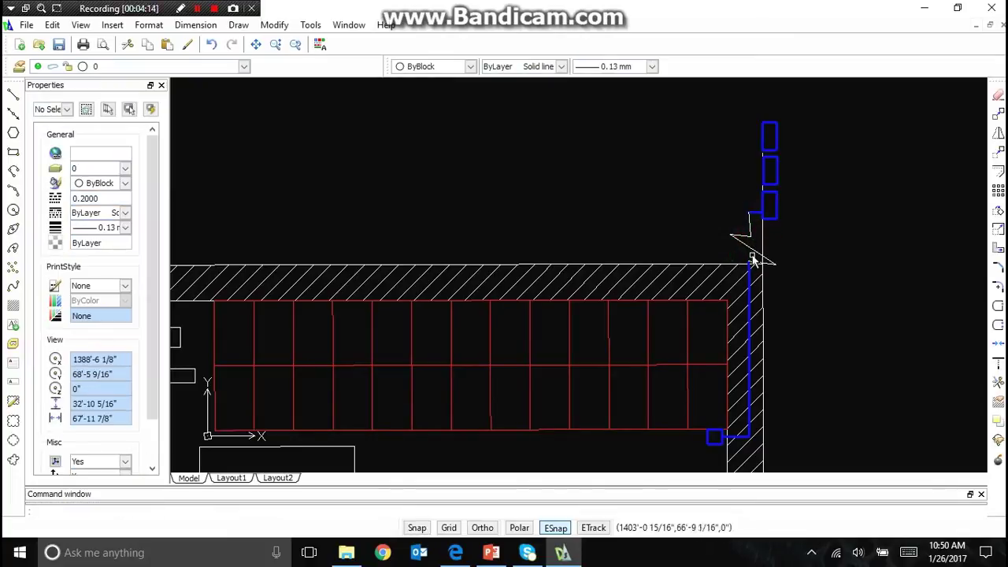
Step: Set the four zigzag break line segments to Blue with a 0.30 mm line weight
scroll(751, 246, up, 1)
click(761, 251)
click(730, 218)
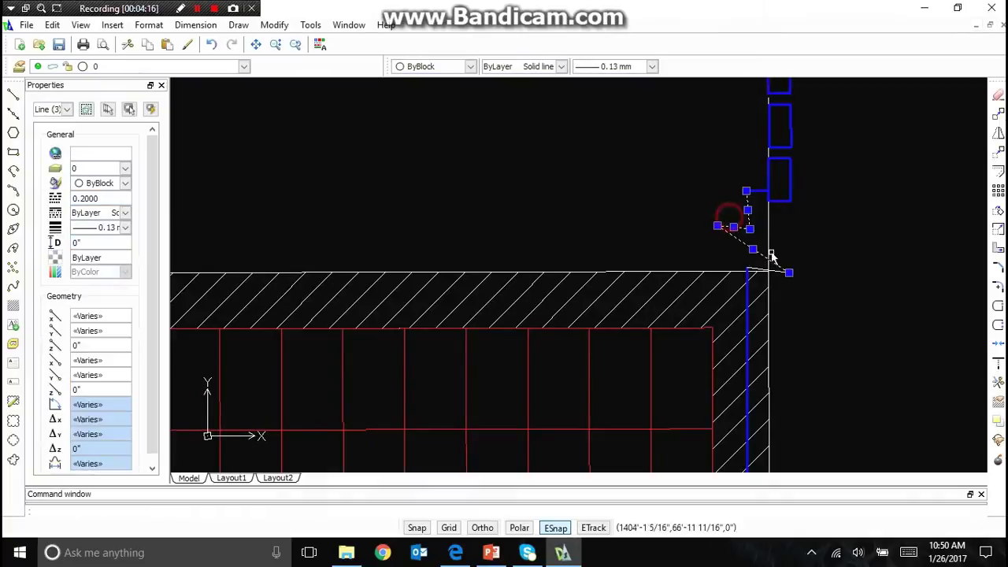
scroll(776, 257, down, 2)
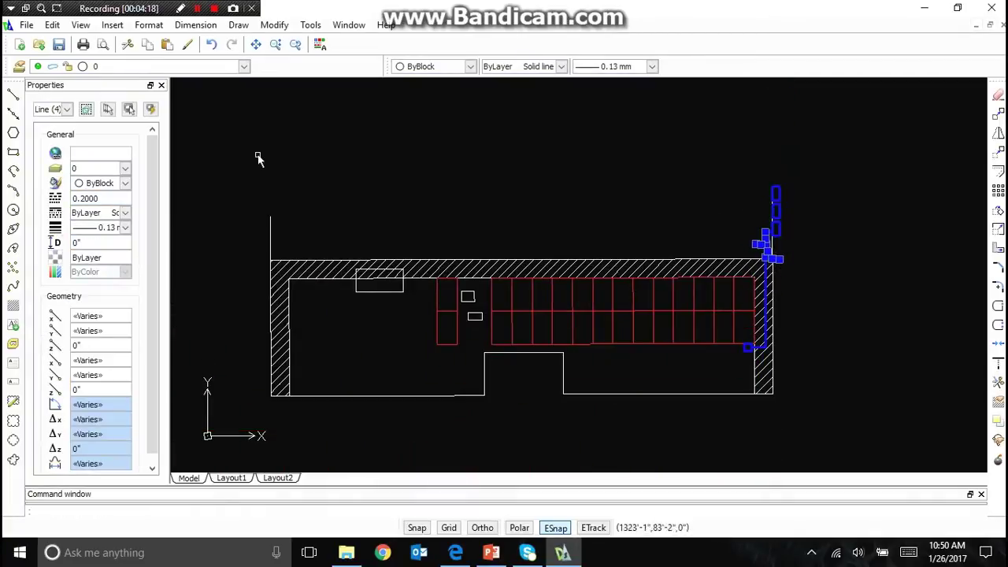
click(125, 183)
click(96, 223)
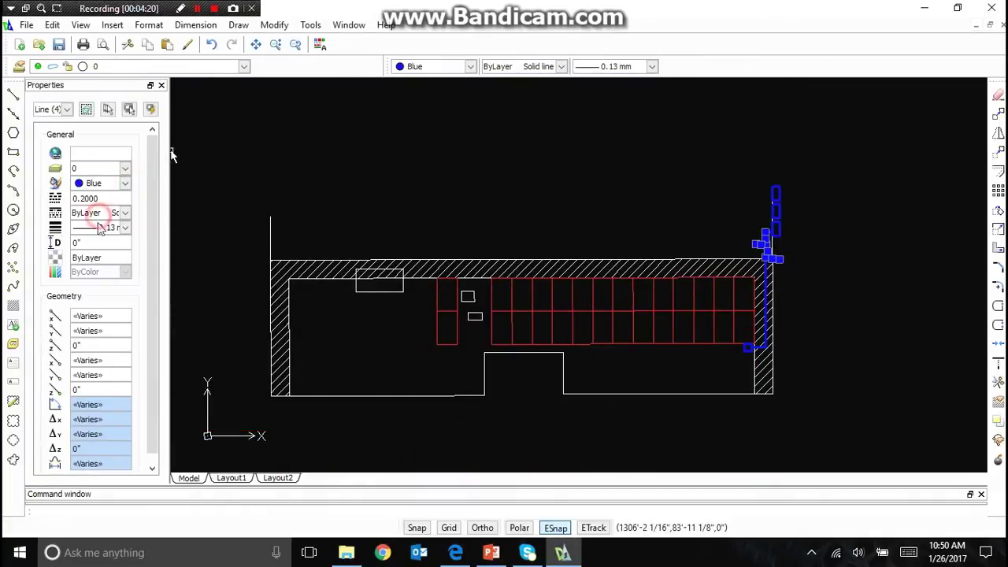
click(107, 226)
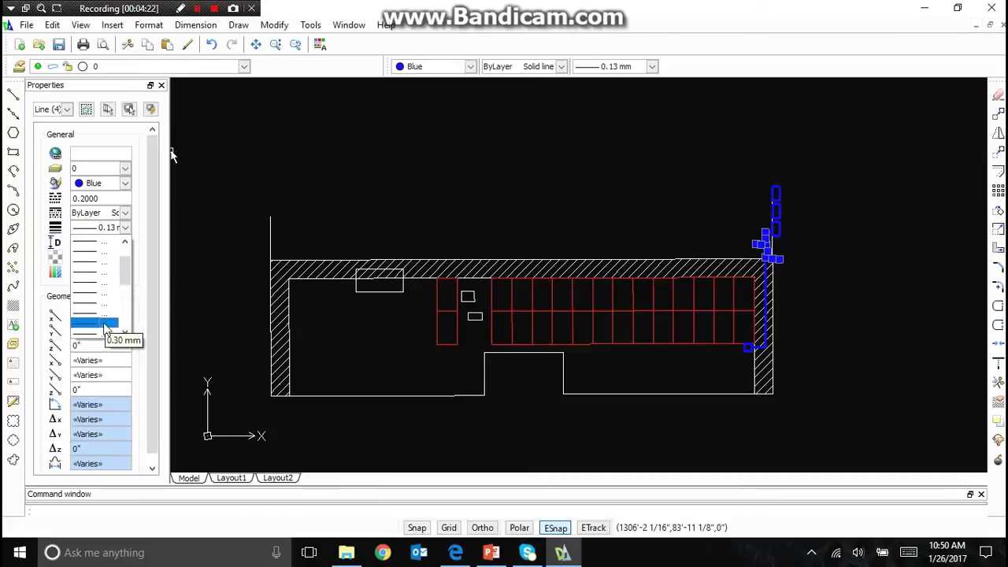
click(104, 323)
key(Escape)
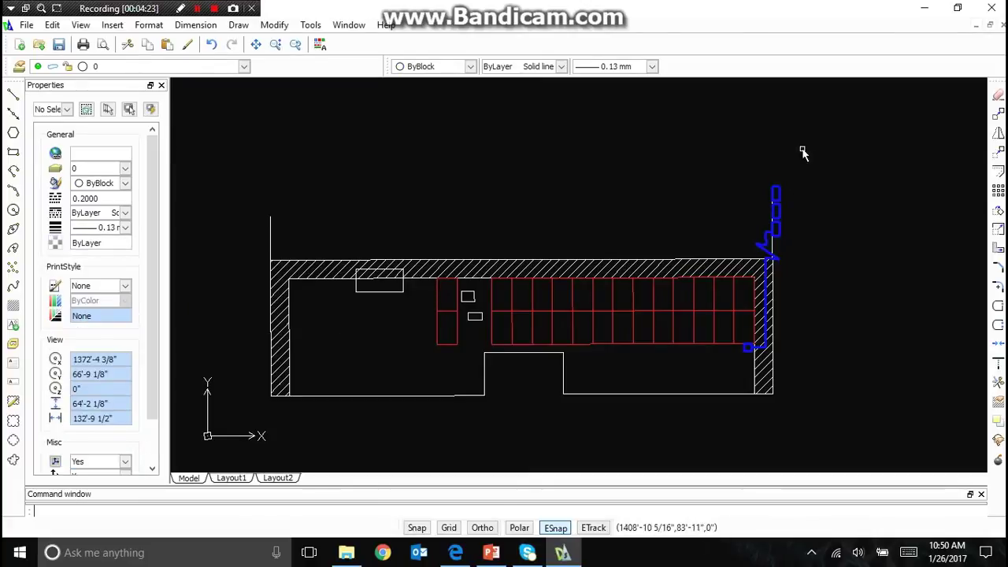
Step: Undo the zigzag break line and the preceding conduit, equipment box and wall line edits on the copied house
scroll(784, 209, up, 1)
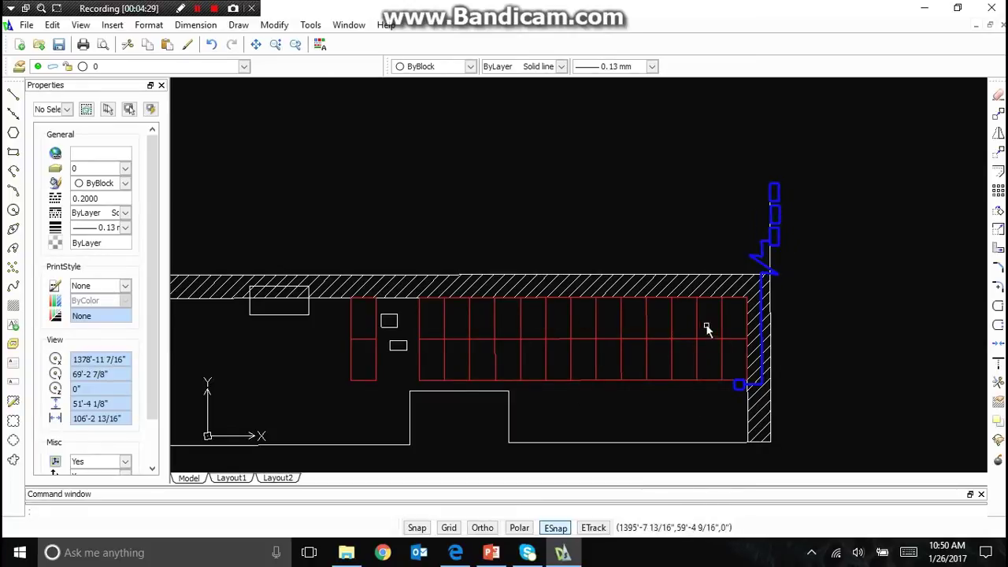
scroll(707, 329, down, 1)
scroll(780, 306, up, 2)
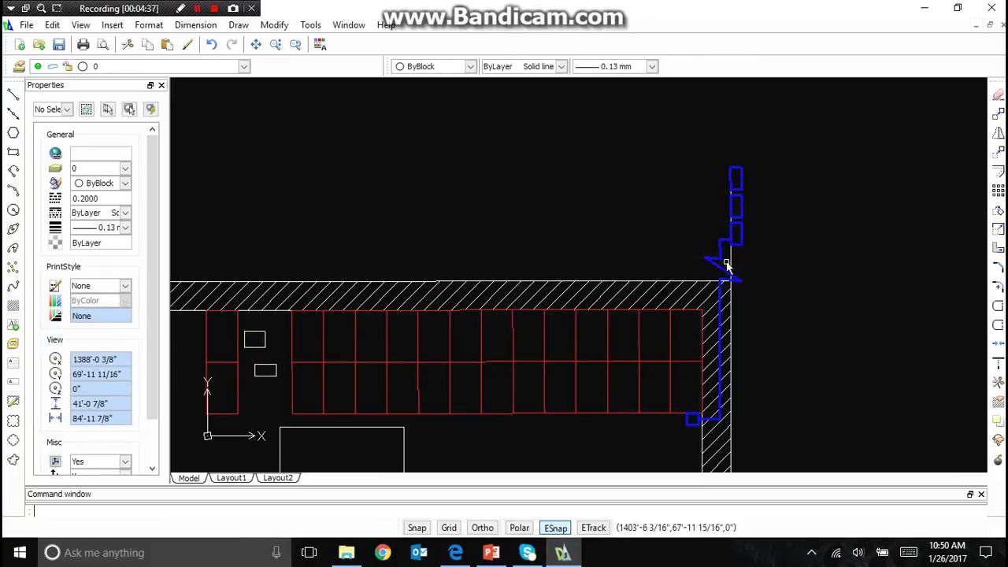
click(760, 266)
click(782, 262)
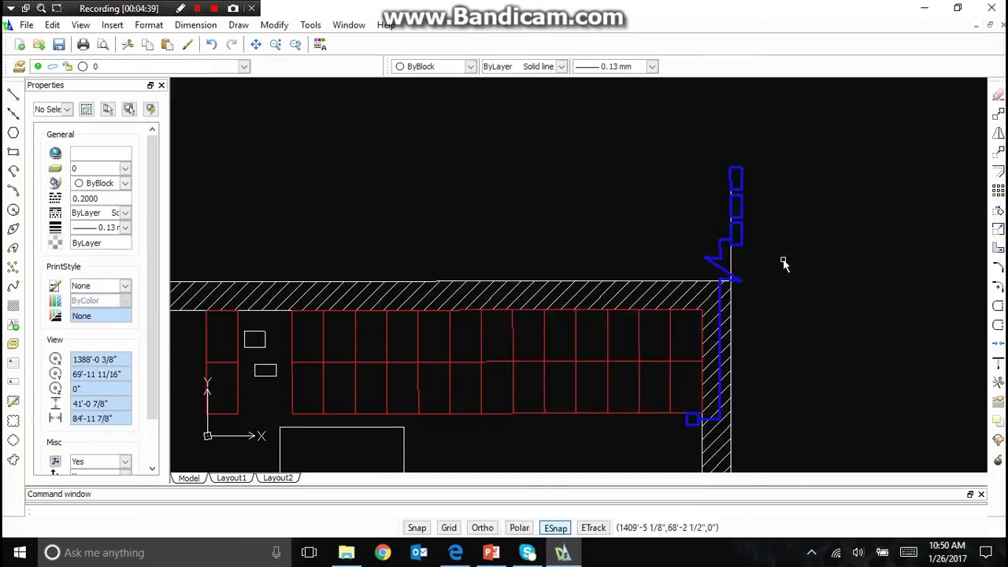
scroll(796, 256, down, 3)
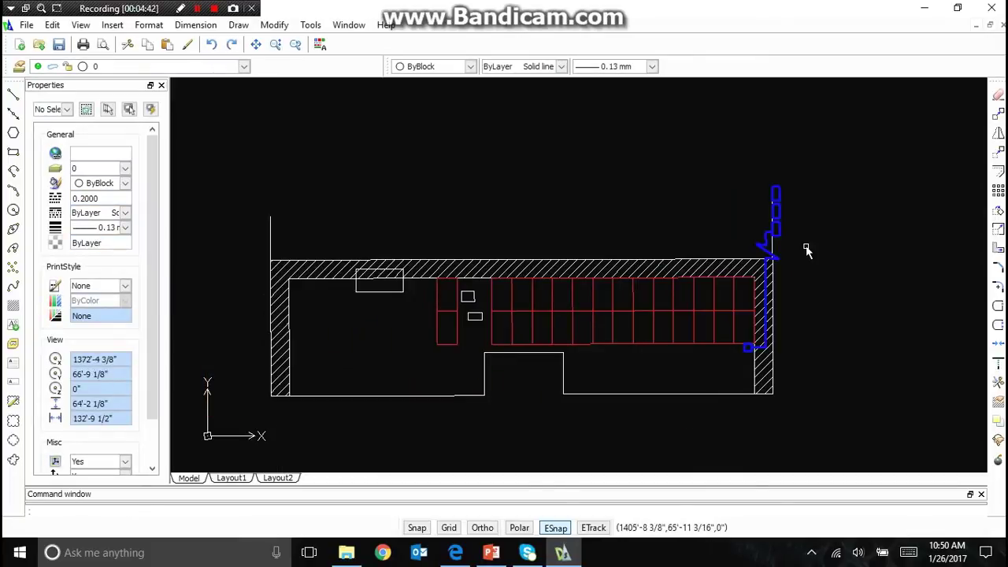
scroll(820, 264, up, 4)
key(F3)
scroll(804, 263, down, 3)
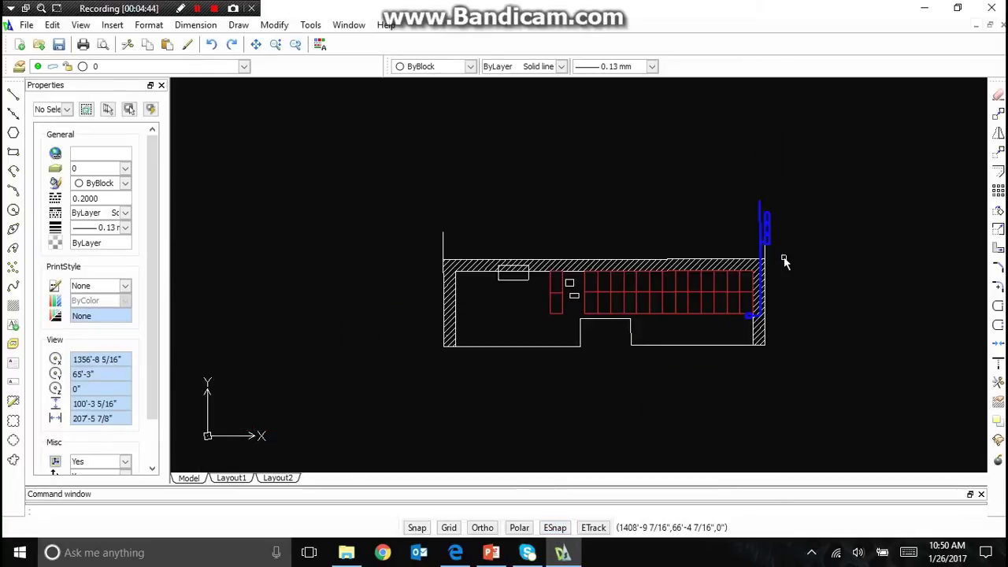
key(ctrl+z)
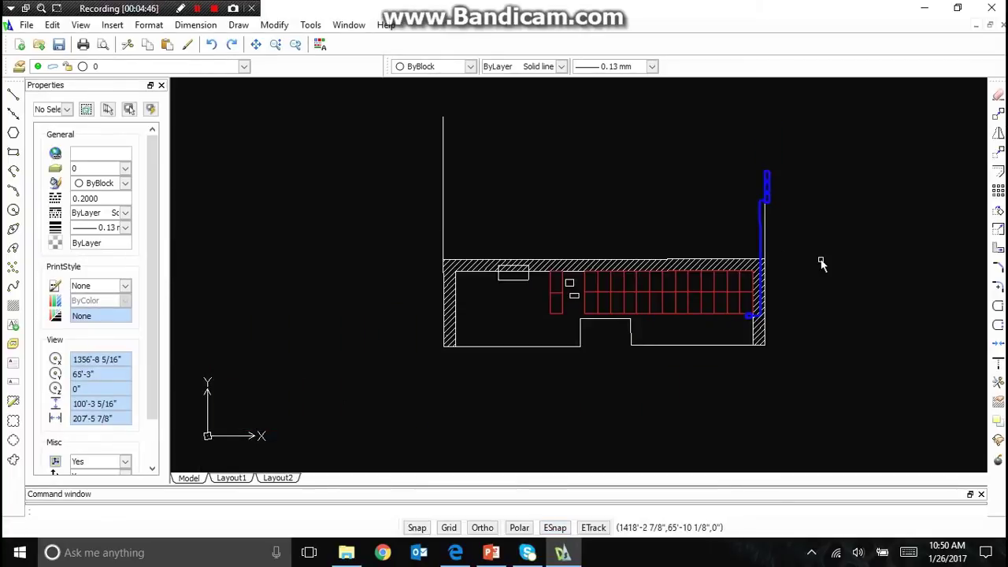
Step: Shorten the copied house's west wall line from its north end to its midpoint, keeping it vertical and 29'-2" long
click(500, 181)
click(412, 155)
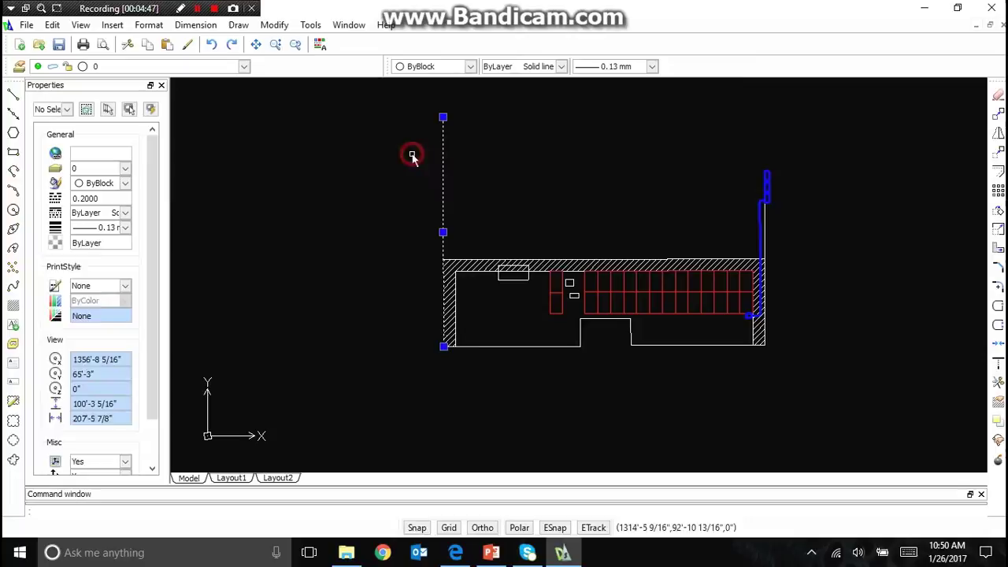
click(443, 118)
key(F8)
click(443, 231)
key(F8)
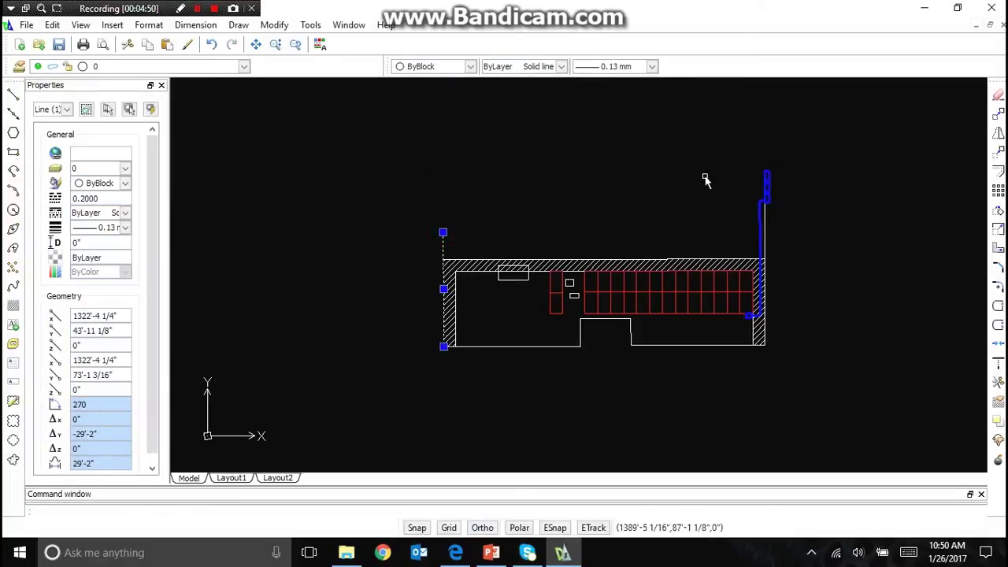
Step: Extend the copied house's east wall line vertically from its north end to just above the northernmost blue equipment box
scroll(755, 183, up, 4)
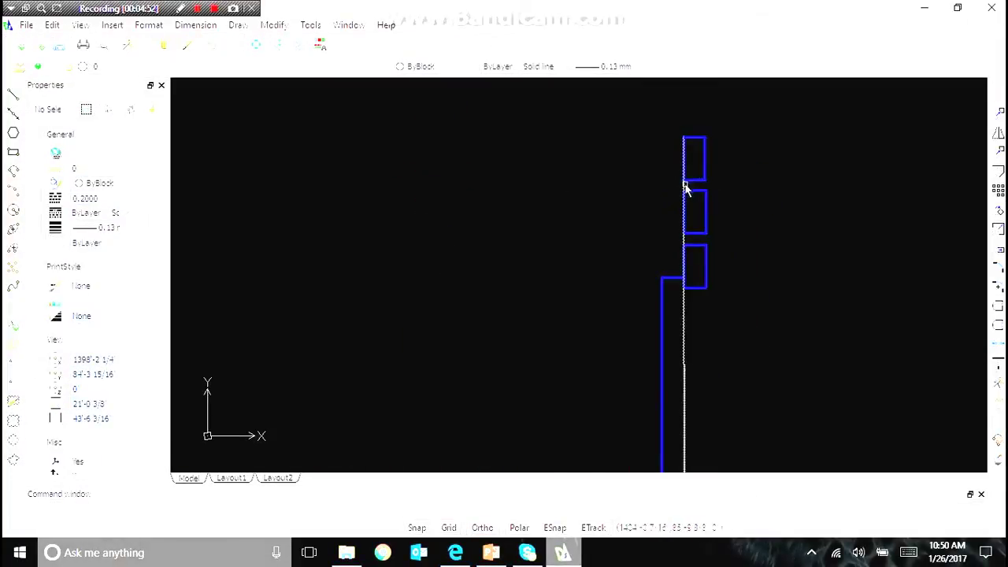
click(685, 187)
click(684, 137)
key(F8)
click(685, 118)
key(F8)
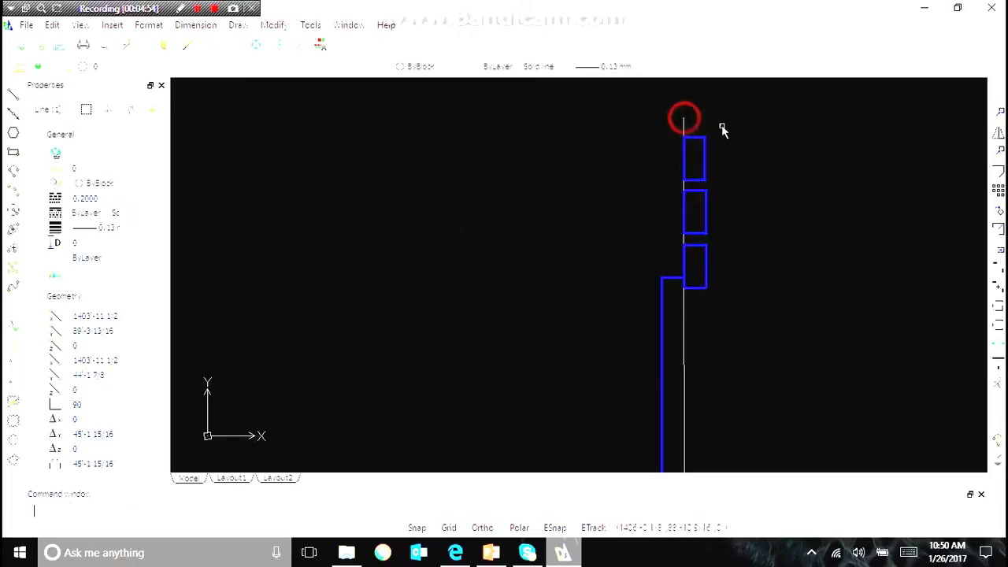
Step: Switch to PowerPoint and review the siteplan and structural layout tasks in the Lesson 3 outline
scroll(692, 238, down, 2)
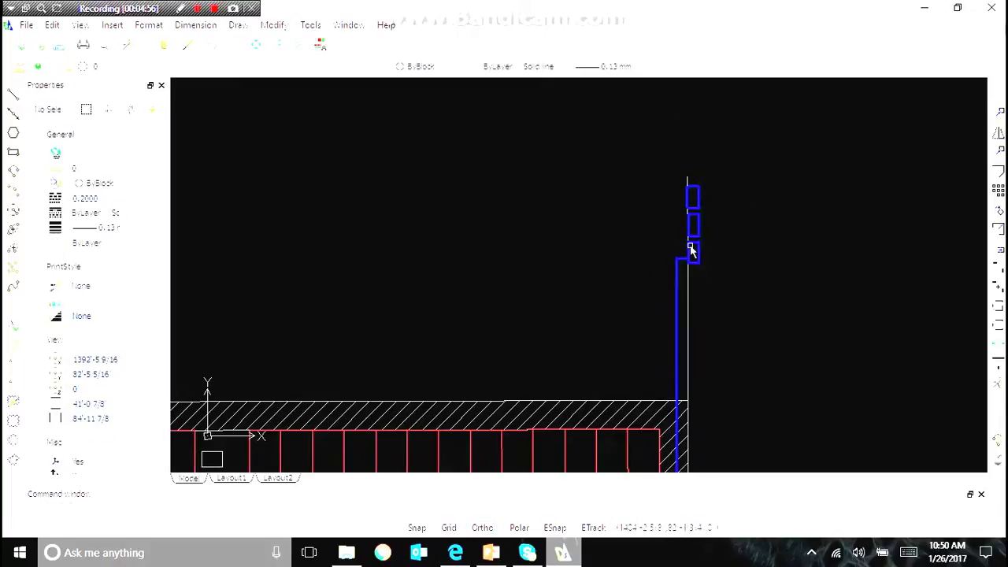
scroll(717, 246, down, 3)
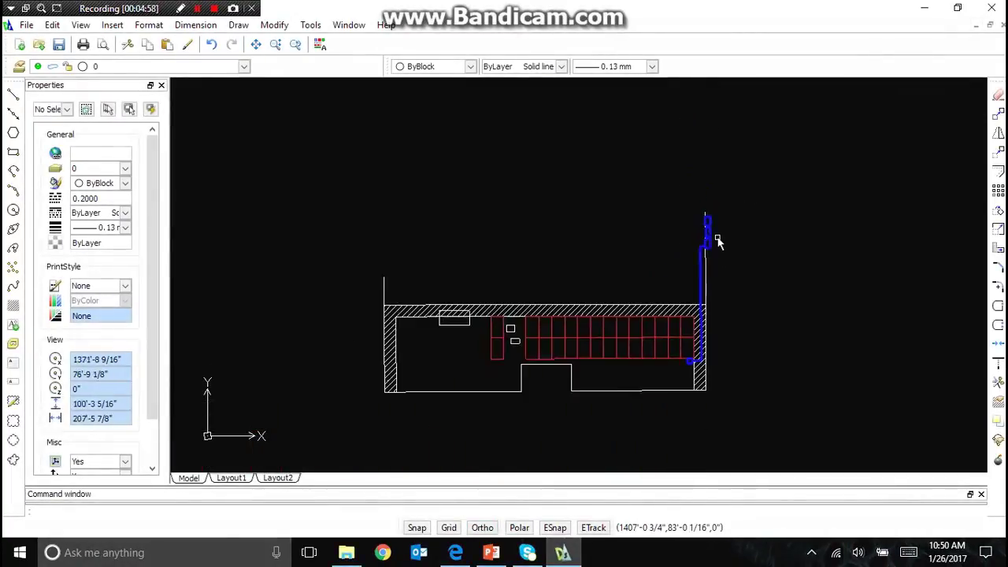
scroll(648, 360, up, 1)
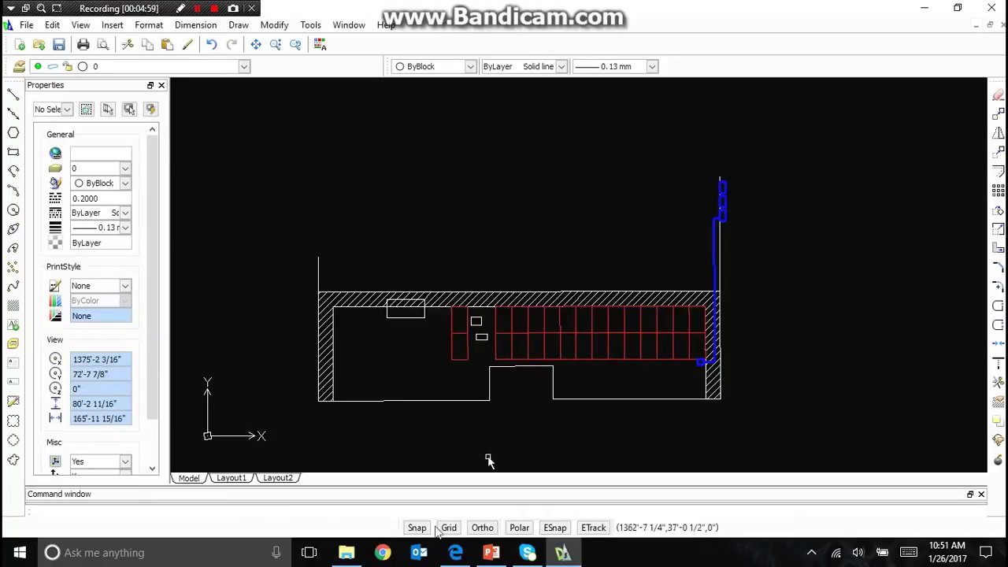
click(492, 552)
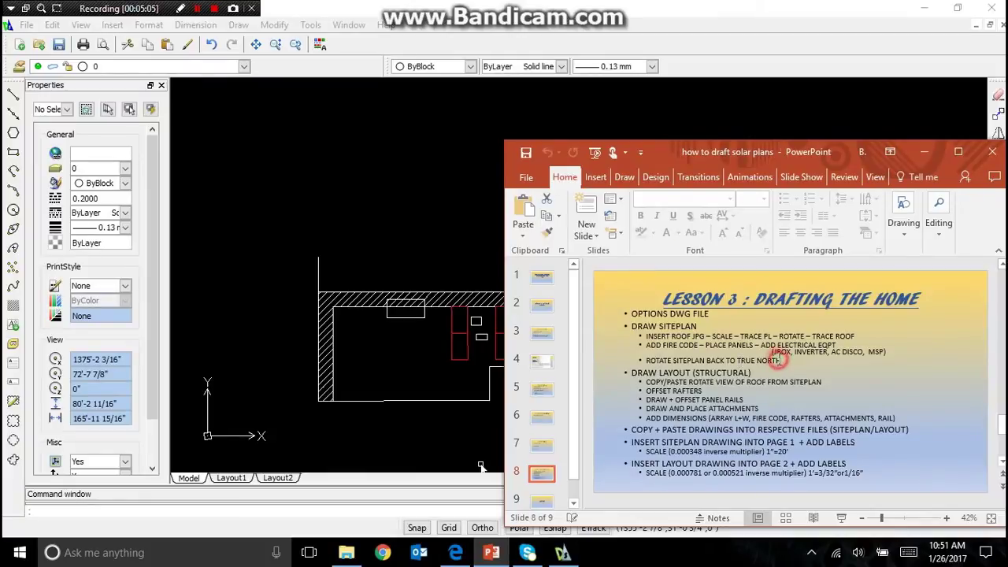
click(779, 360)
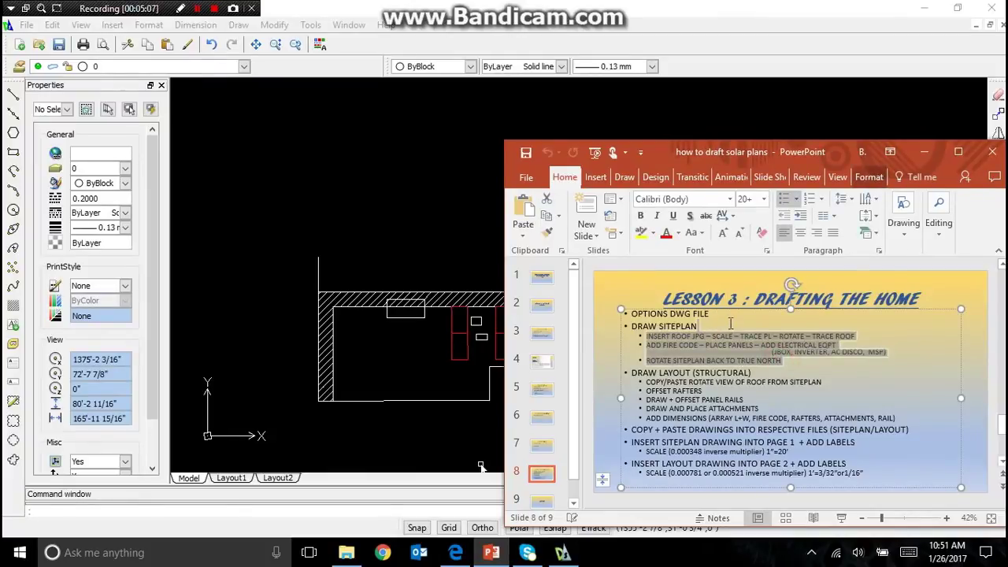
click(777, 384)
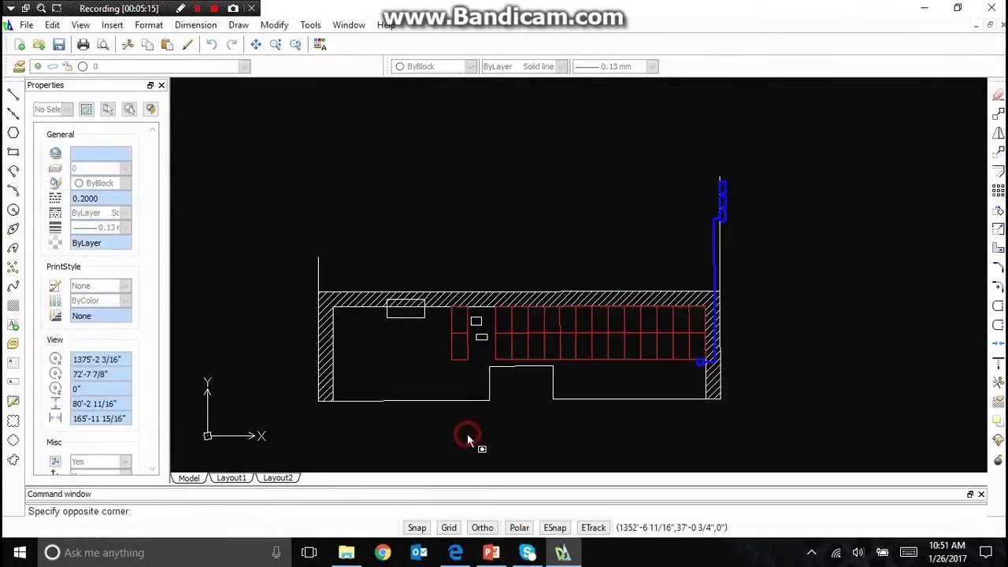
Step: Back in DraftSight, draw a 22'-1 1/4" line along the hatched roof's west edge between its north and south corners, and set it to Color 253
click(468, 434)
text(l)
key(Return)
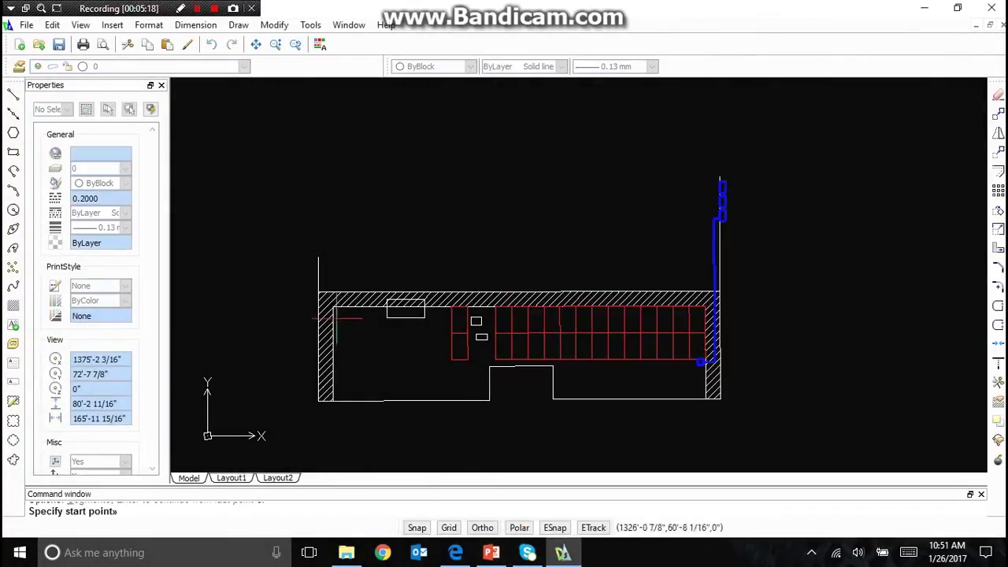
click(554, 528)
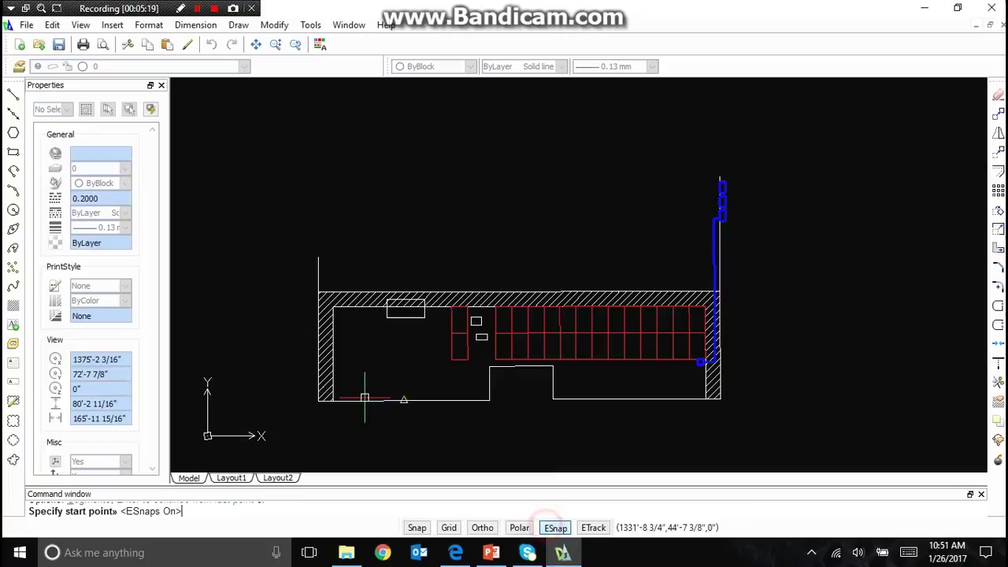
click(318, 292)
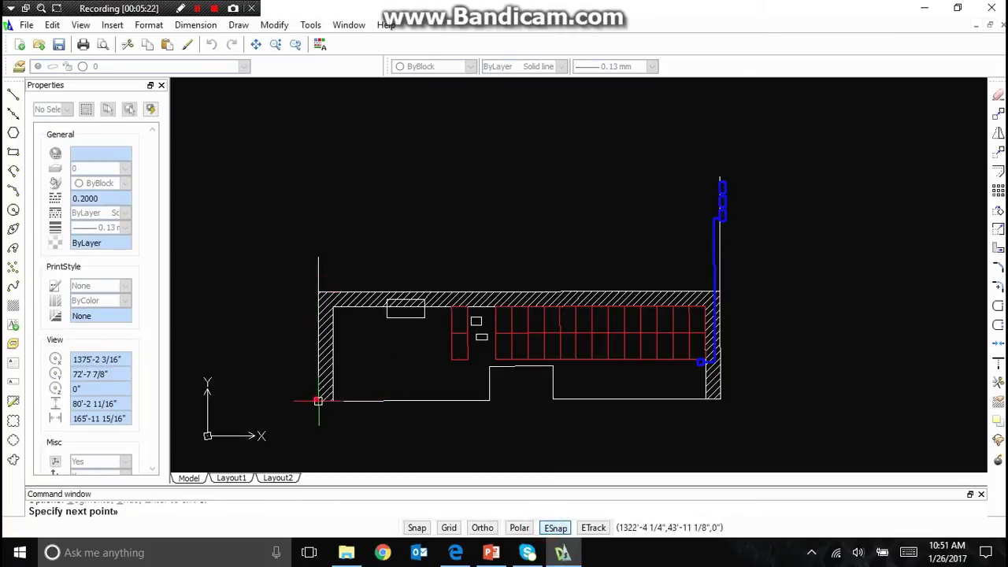
key(Escape)
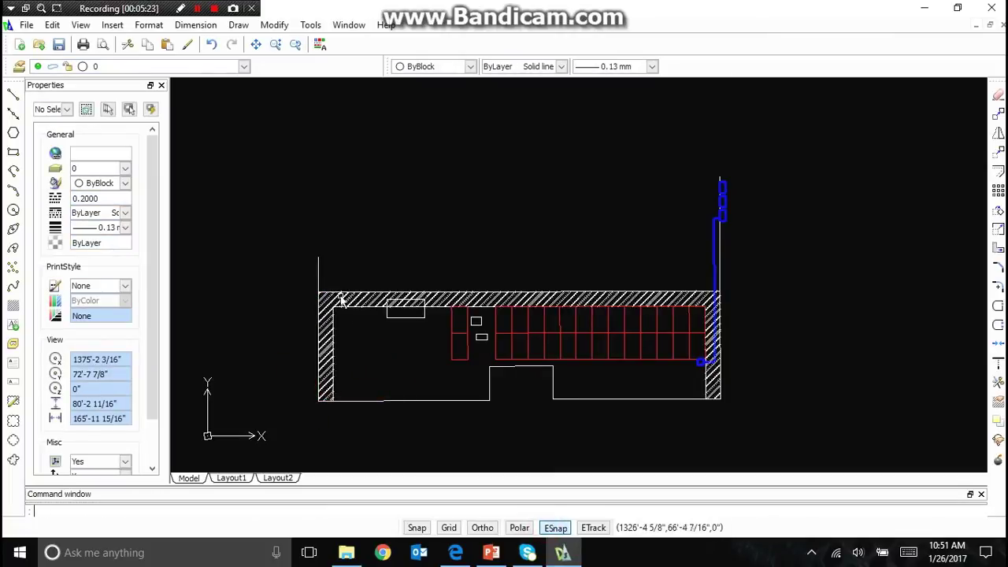
click(318, 364)
click(124, 184)
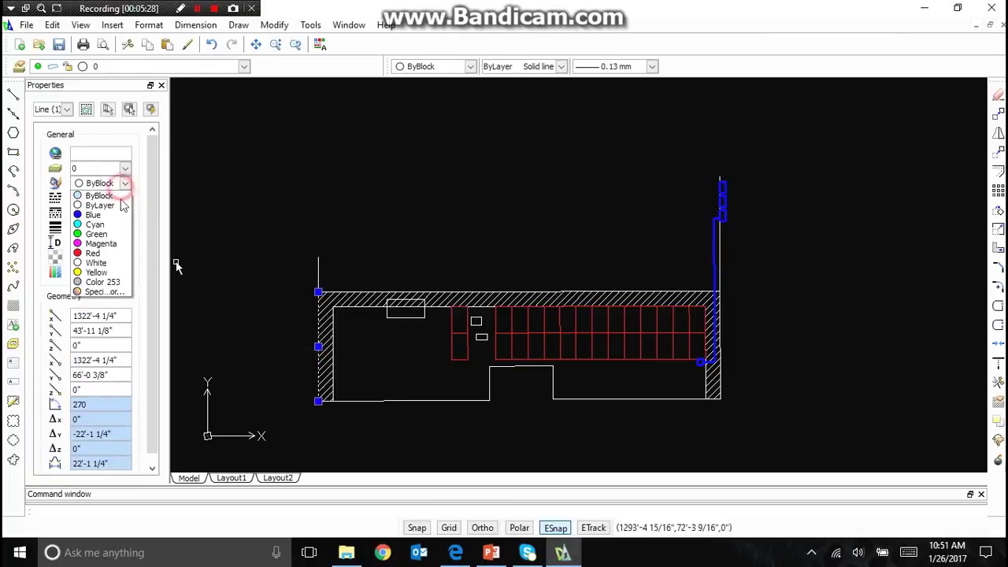
click(116, 285)
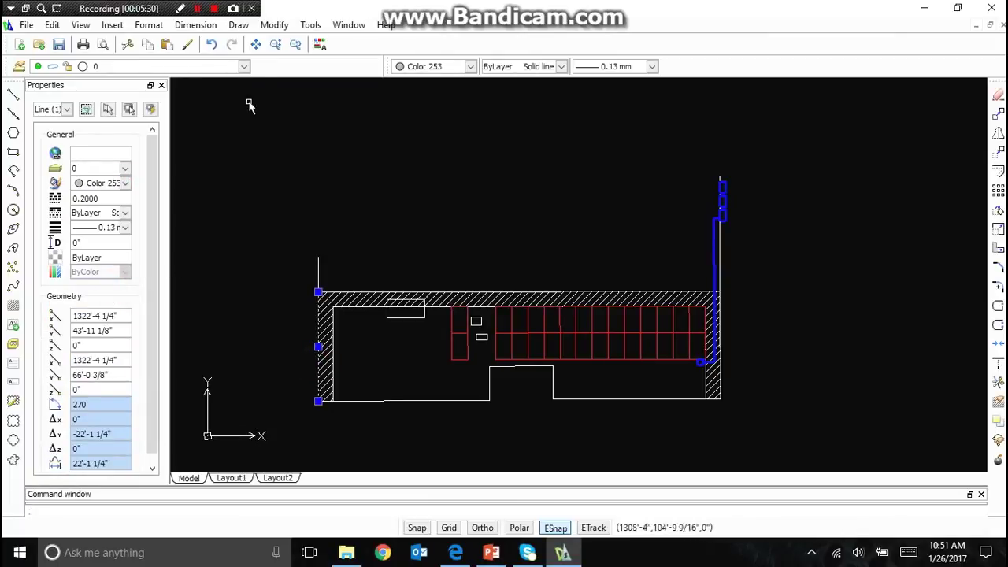
click(282, 26)
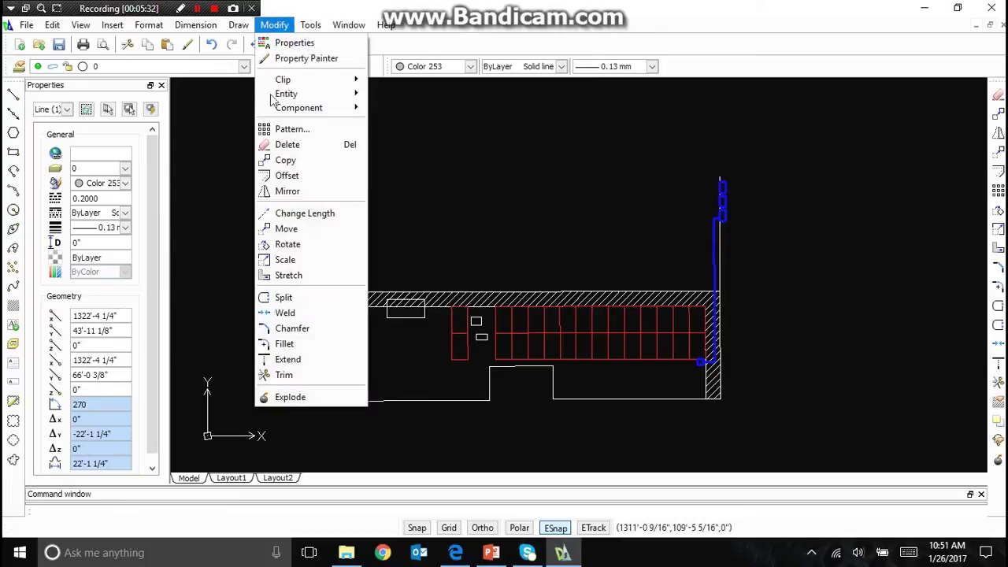
click(289, 172)
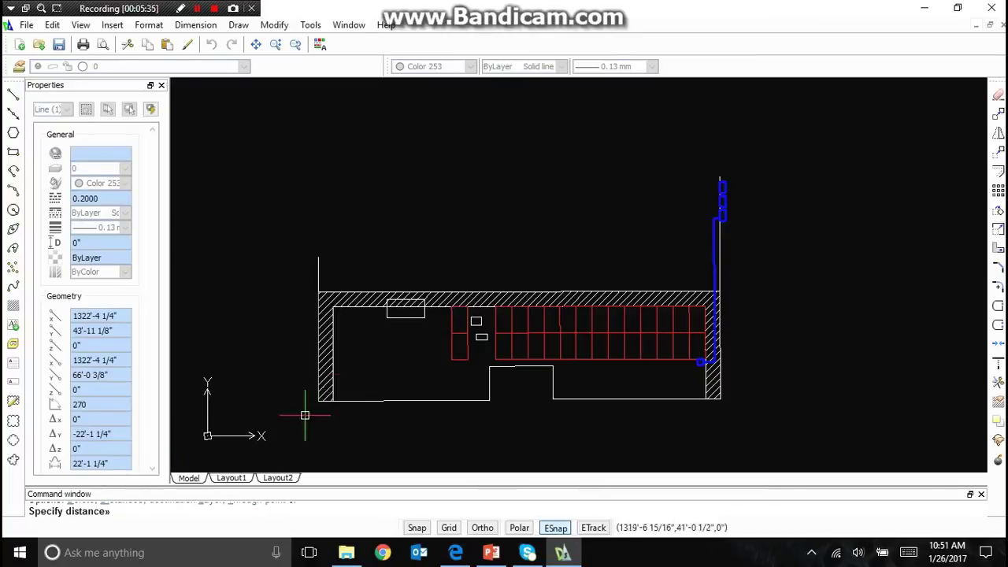
key(Escape)
key(Escape)
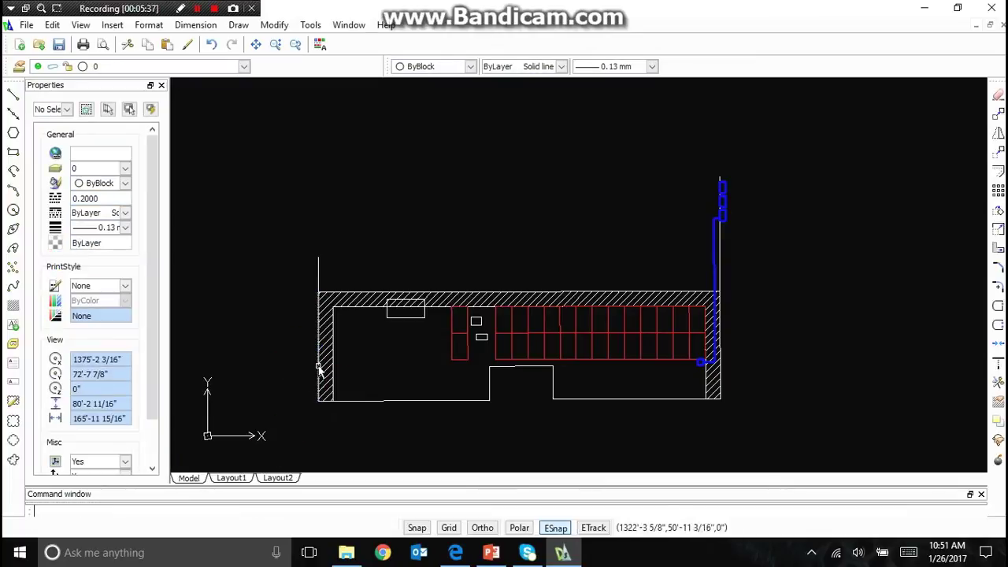
Step: Offset the roof's west edge line eastward at 24" to start the rafters, up to just inside the west hatched strip
click(318, 366)
click(272, 24)
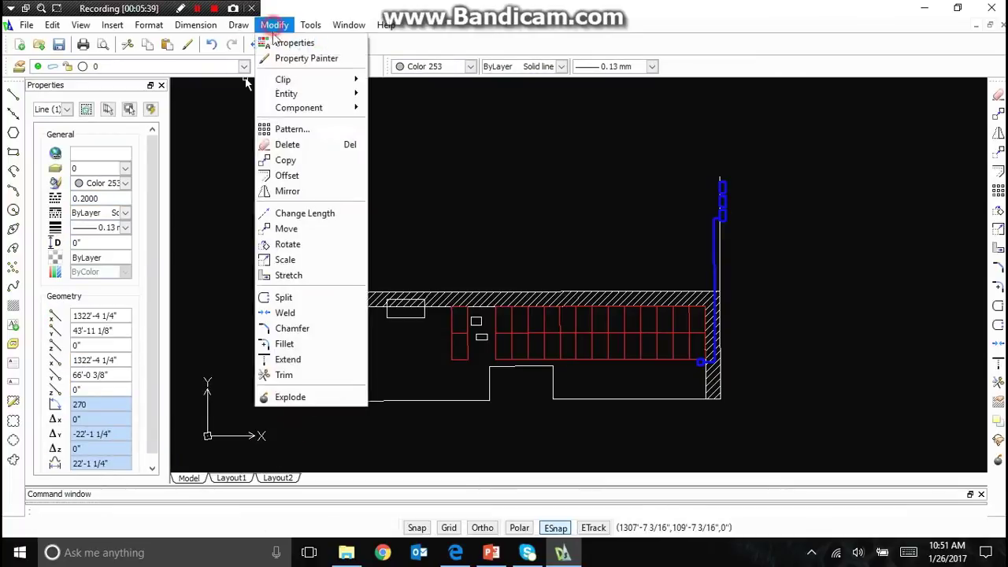
click(286, 168)
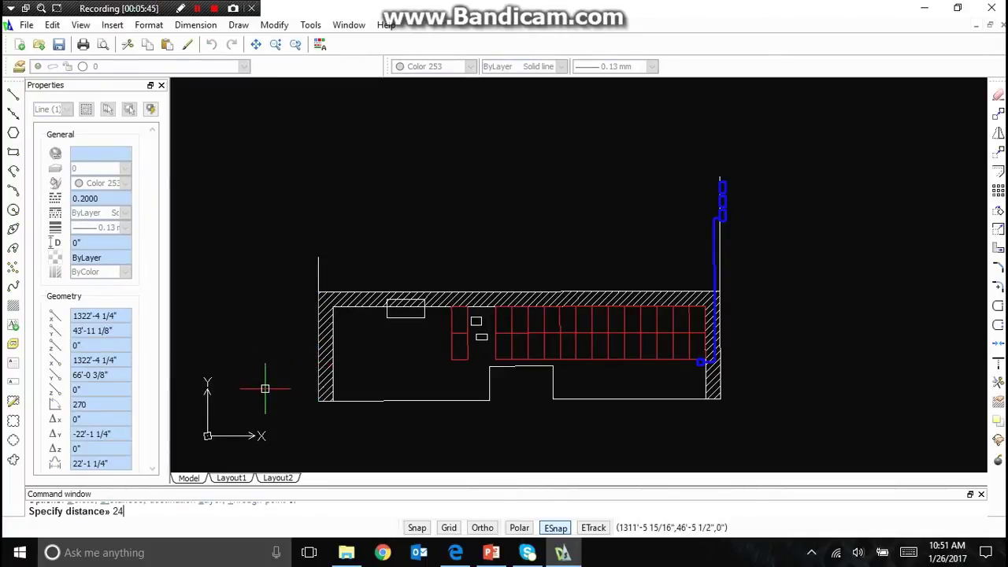
text(24)
key(Return)
click(341, 376)
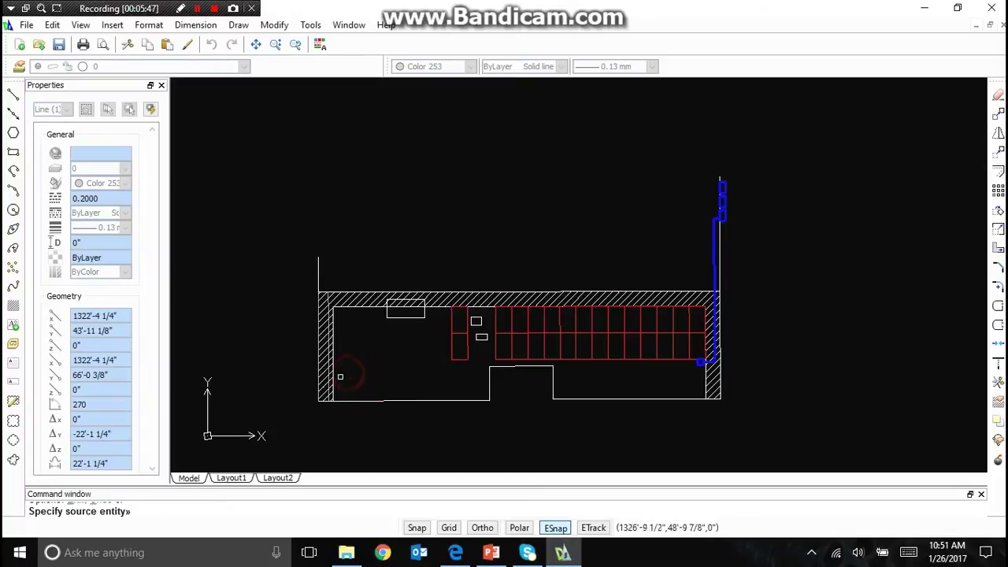
scroll(328, 375, up, 4)
click(319, 375)
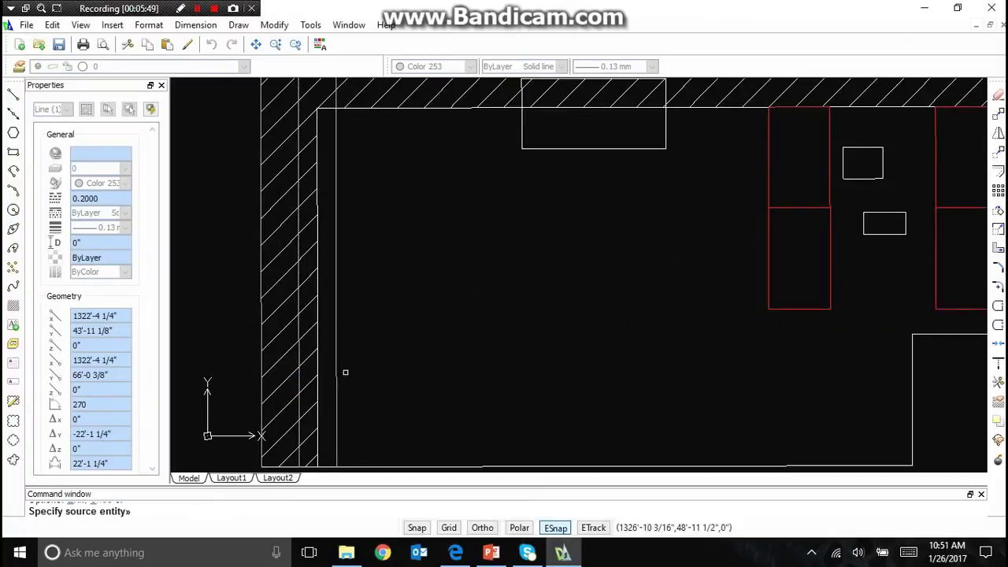
Step: Repeat the 24" rafter offset eastward up to the west side of the white rectangle overlapping the north hatched strip
click(372, 375)
click(372, 374)
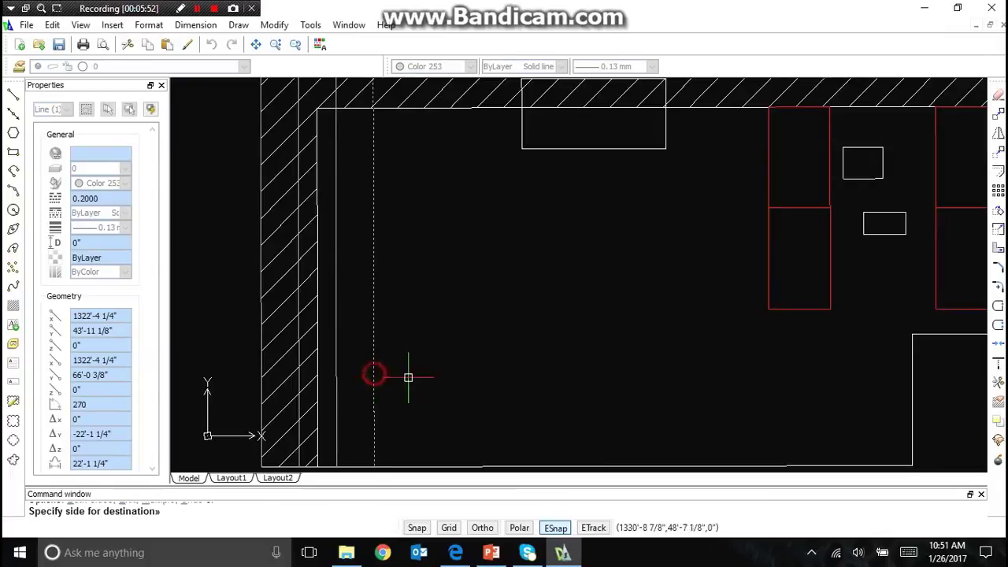
click(501, 394)
click(410, 387)
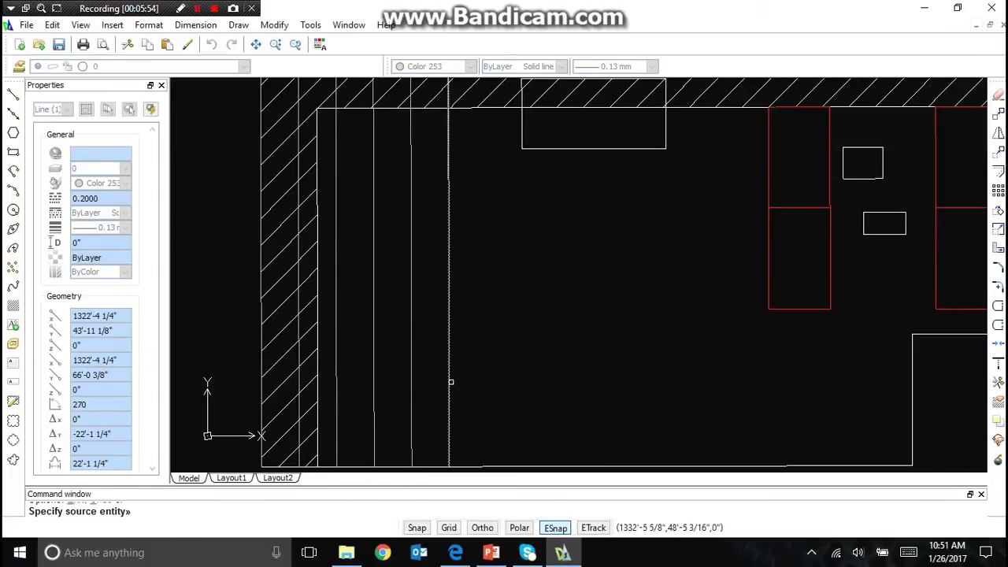
click(508, 376)
click(486, 376)
click(520, 378)
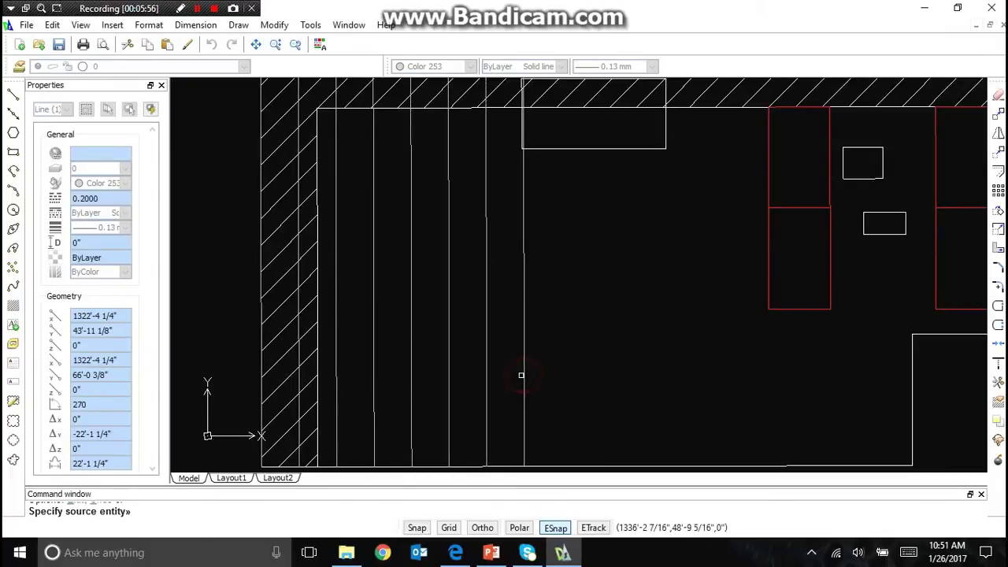
Step: Continue the 24" rafter offsets across the white rectangle to just west of the isolated red two-panel column
click(523, 373)
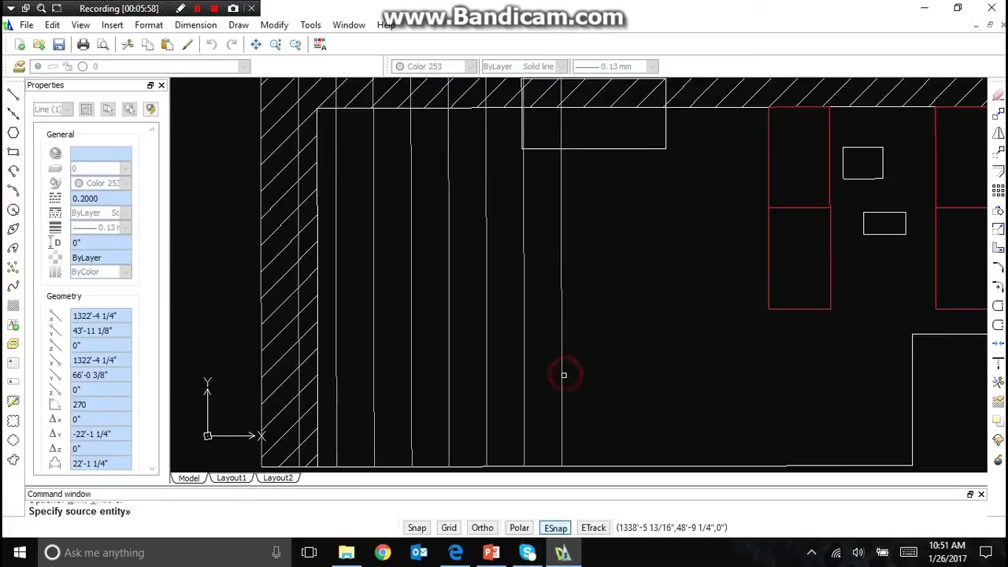
click(562, 377)
click(561, 376)
click(590, 374)
click(599, 375)
click(623, 374)
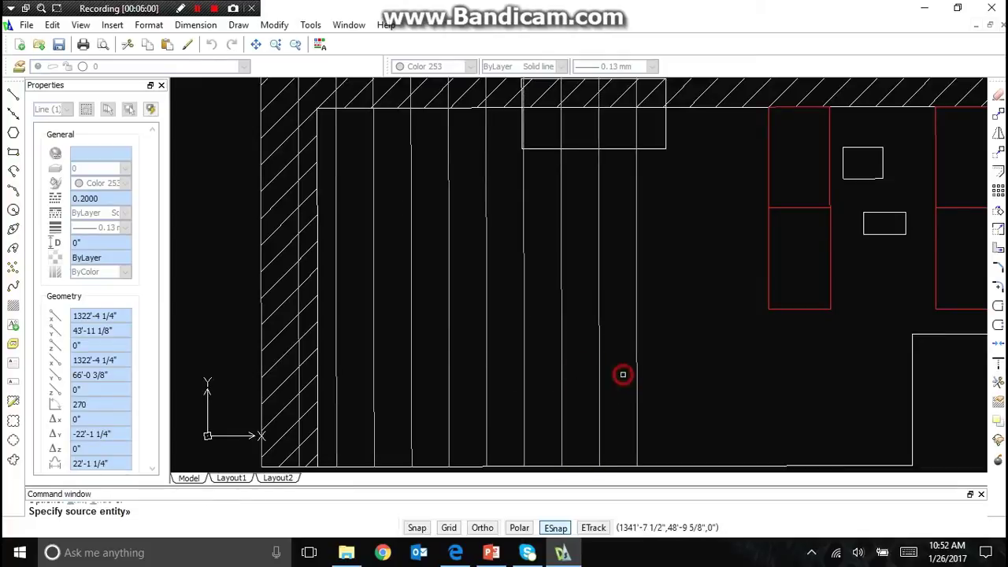
click(637, 374)
click(660, 371)
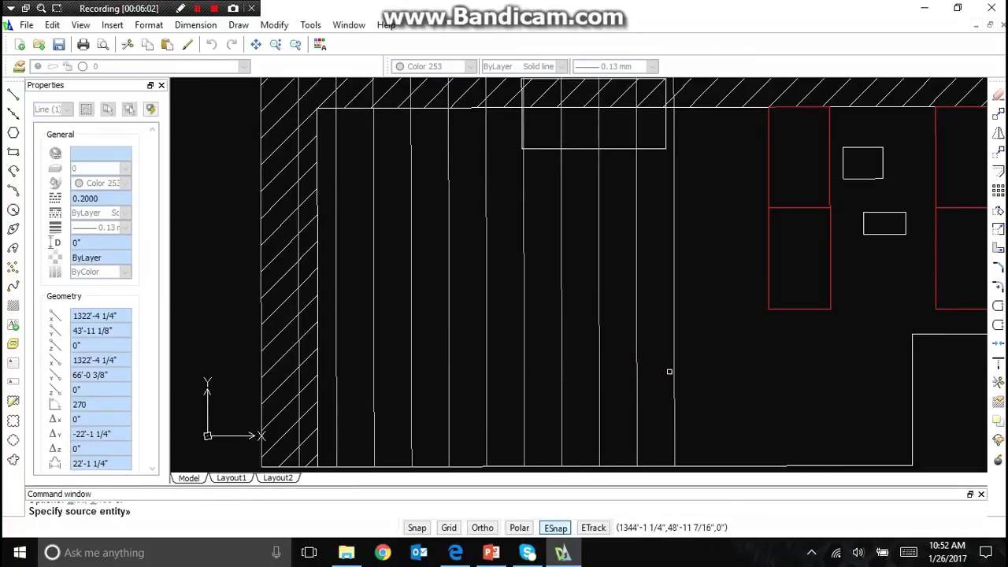
click(676, 369)
click(696, 371)
click(713, 371)
click(735, 365)
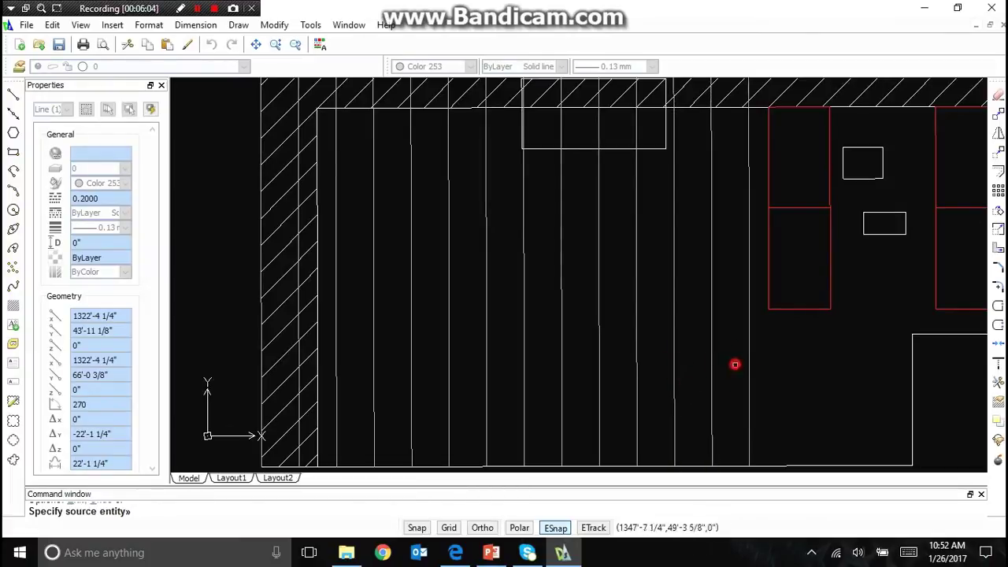
Step: Add 24" rafter offsets across the isolated two-panel column up to the two small white roof boxes
scroll(689, 356, down, 2)
scroll(496, 355, up, 1)
scroll(490, 345, down, 2)
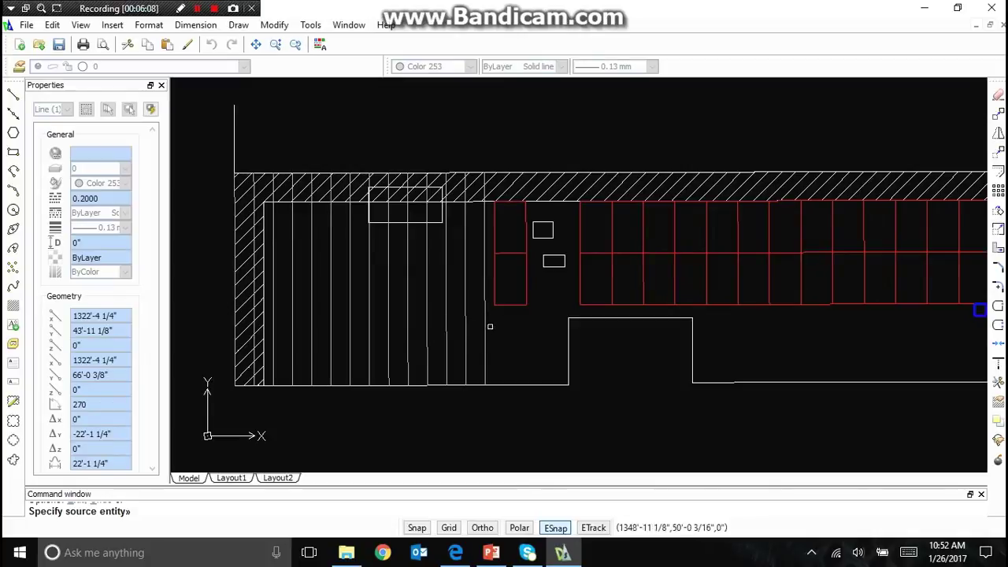
click(489, 339)
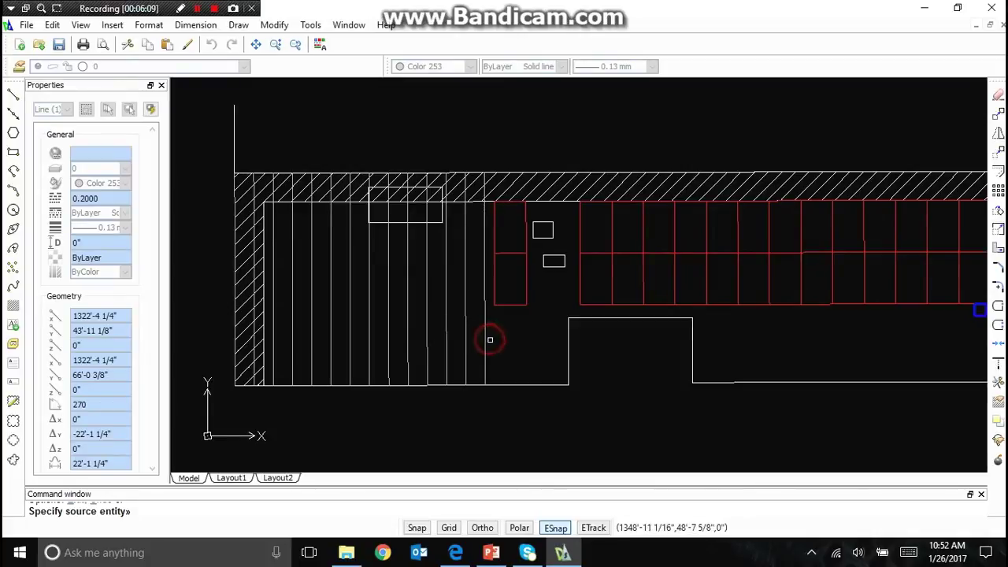
click(540, 339)
click(504, 339)
click(540, 340)
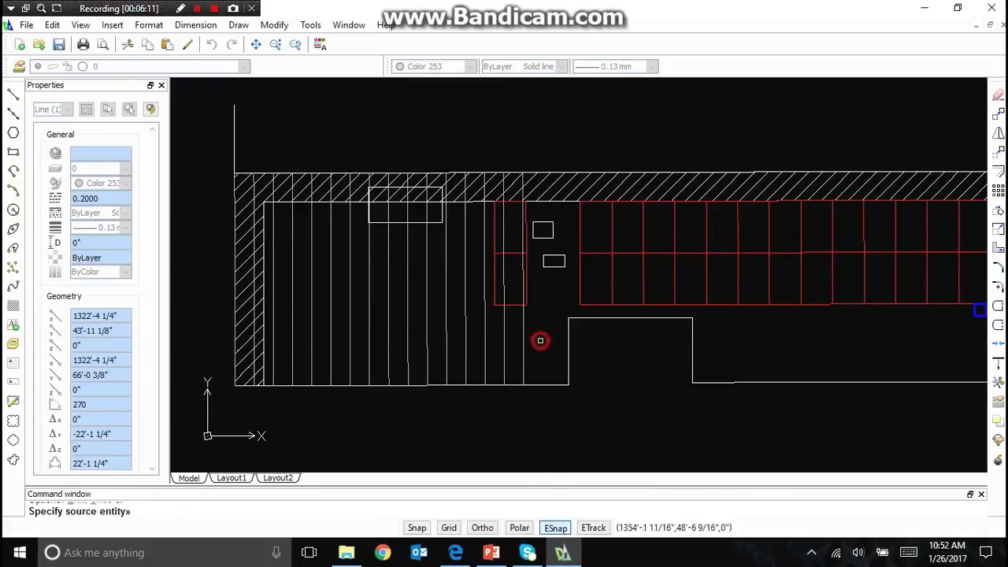
click(523, 338)
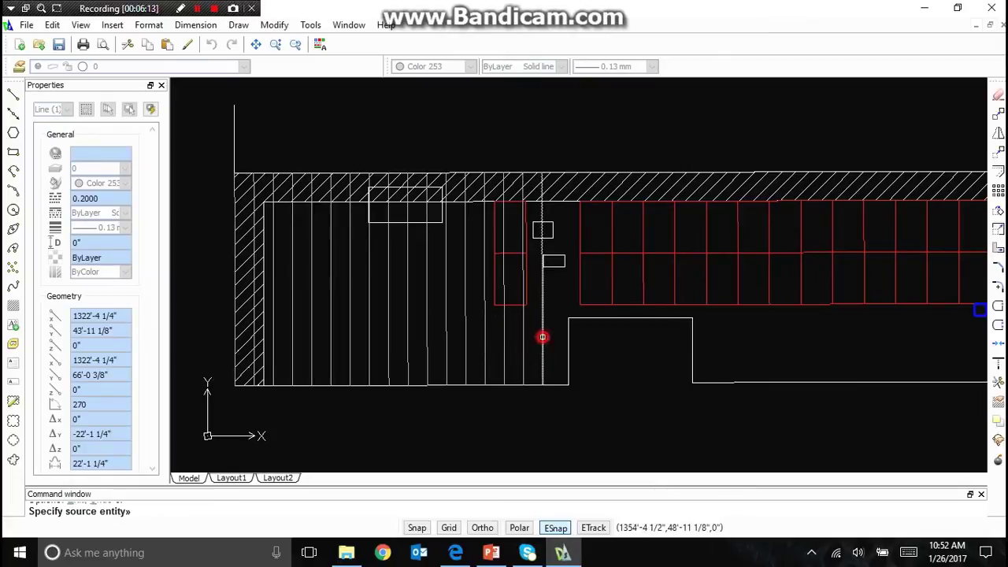
Step: Extend the 24" rafter series eastward past the west side of the south roof notch, into the main red array
click(551, 338)
click(561, 317)
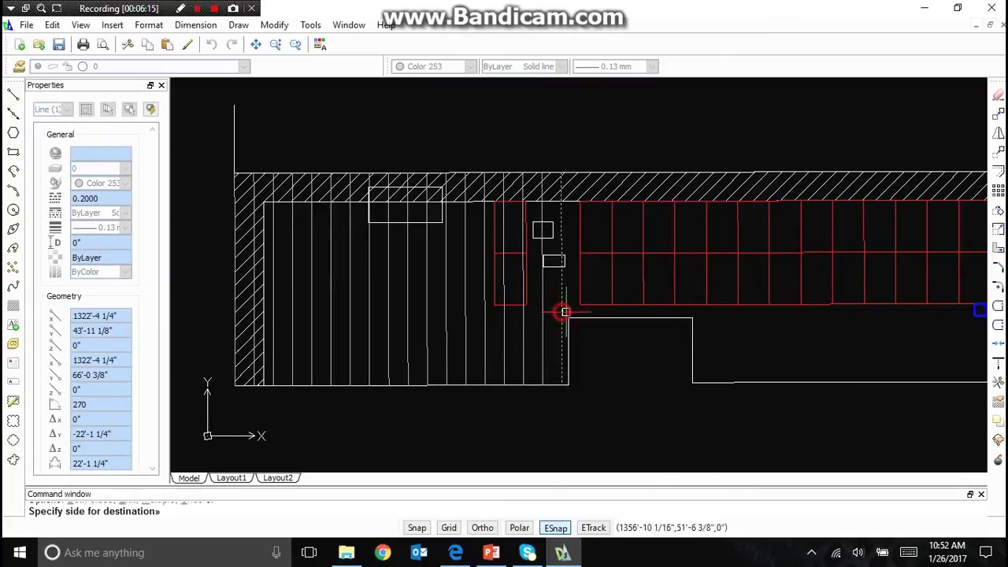
click(576, 309)
click(584, 331)
click(592, 338)
click(600, 339)
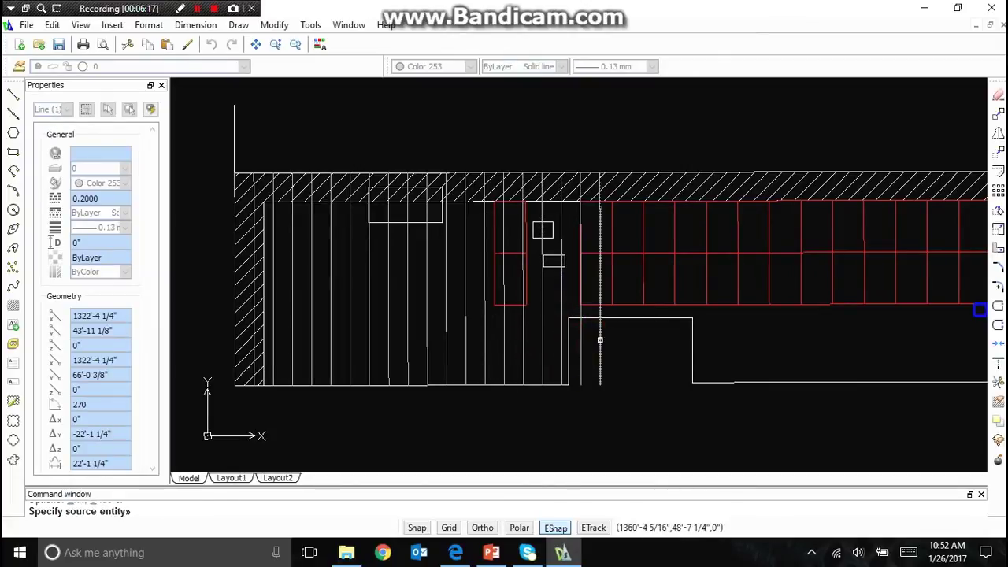
Step: Offset the rafter lines one after another toward the right until four rafters lie beyond the notch in the roof's lower edge
click(616, 342)
click(621, 346)
click(628, 346)
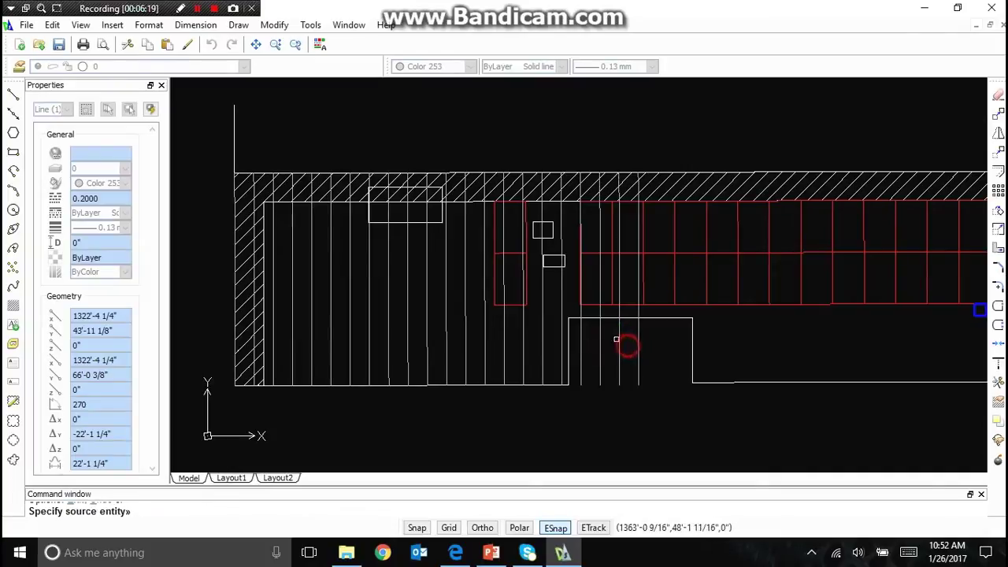
scroll(410, 299, down, 5)
scroll(534, 325, up, 4)
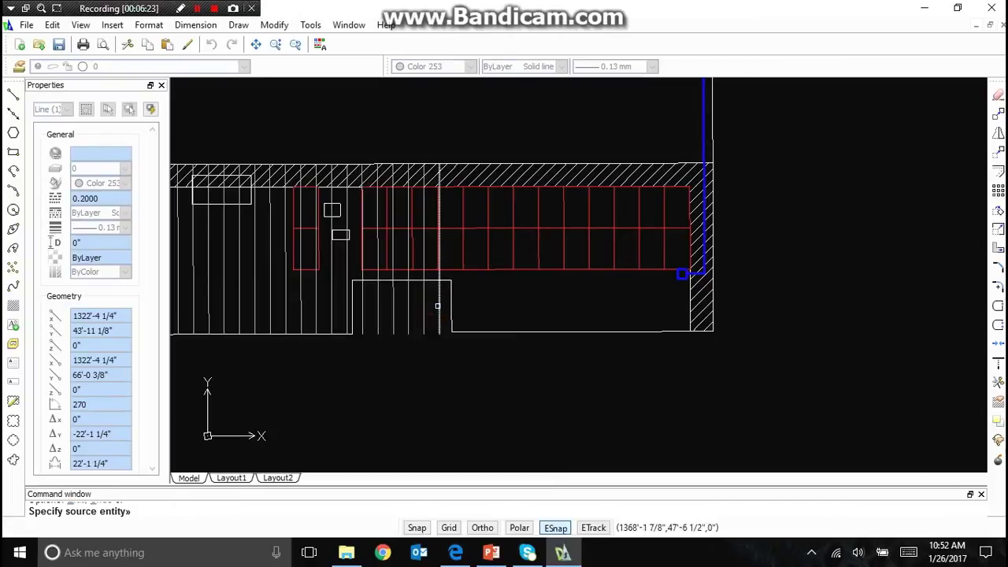
click(438, 306)
click(468, 306)
click(455, 308)
click(468, 306)
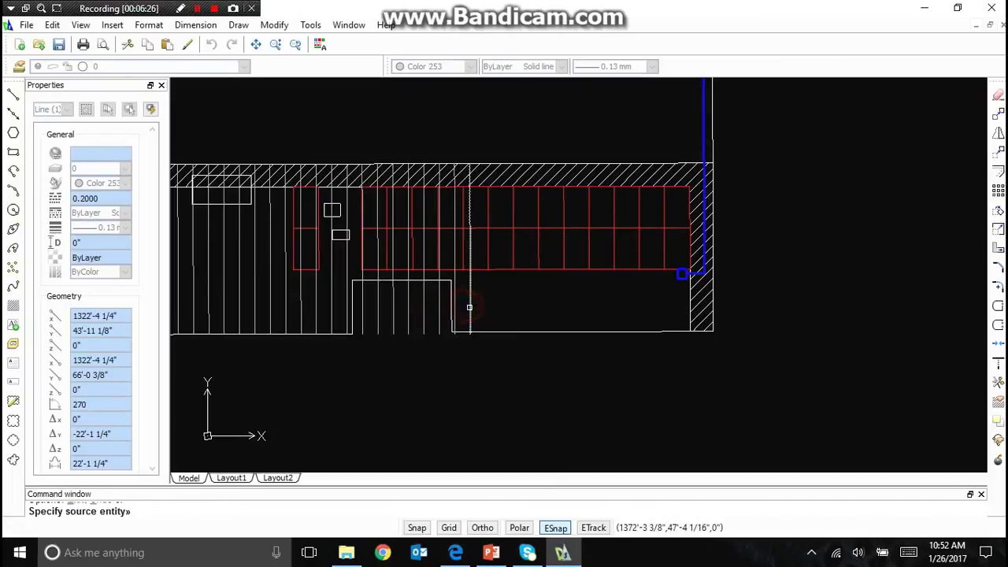
click(470, 307)
click(493, 309)
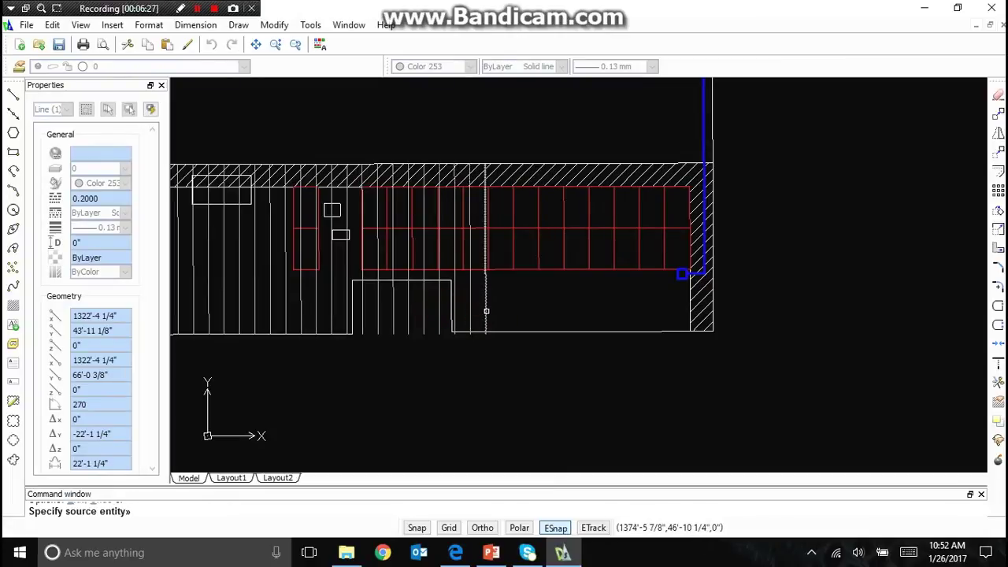
click(486, 311)
click(507, 314)
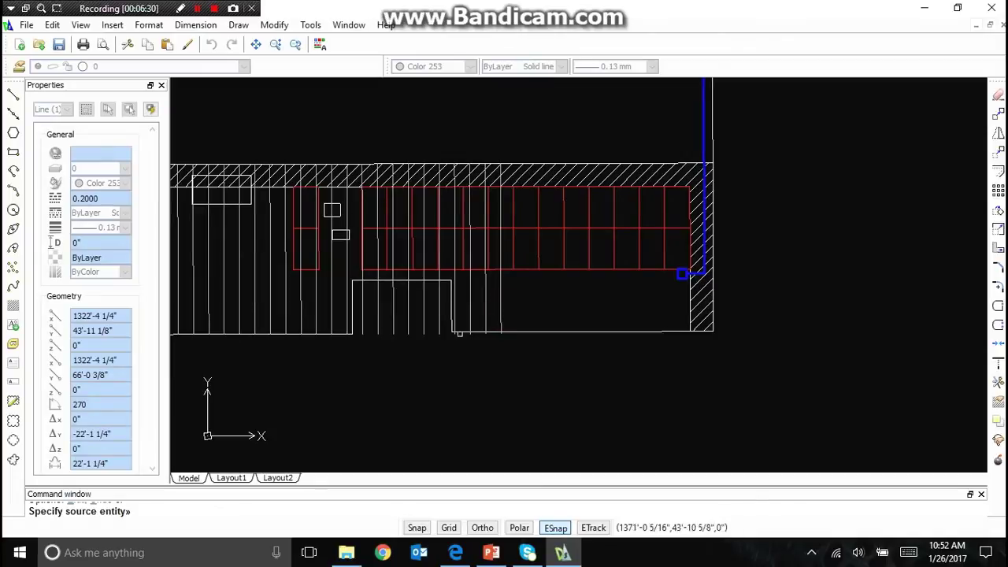
scroll(459, 333, up, 3)
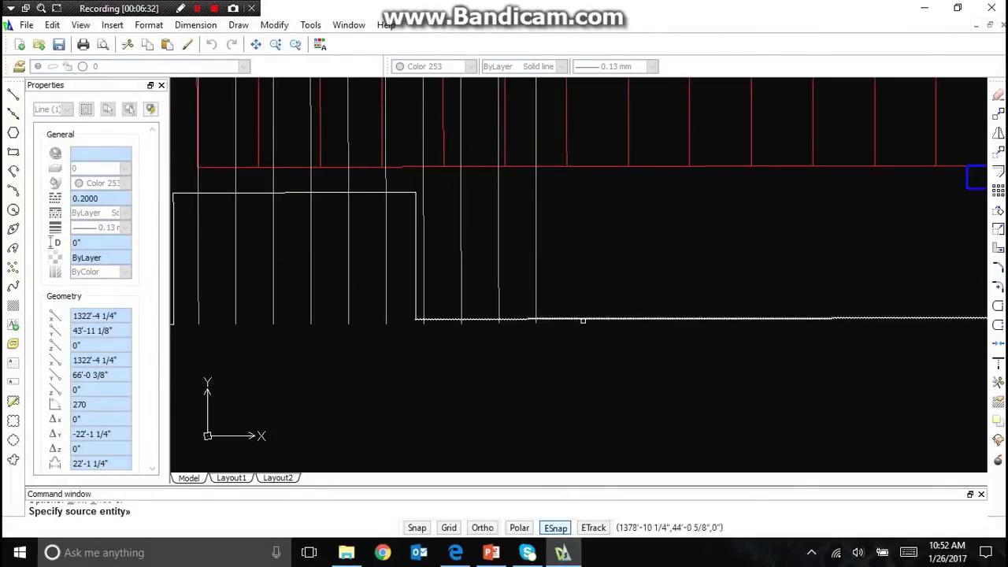
scroll(523, 334, down, 2)
key(Escape)
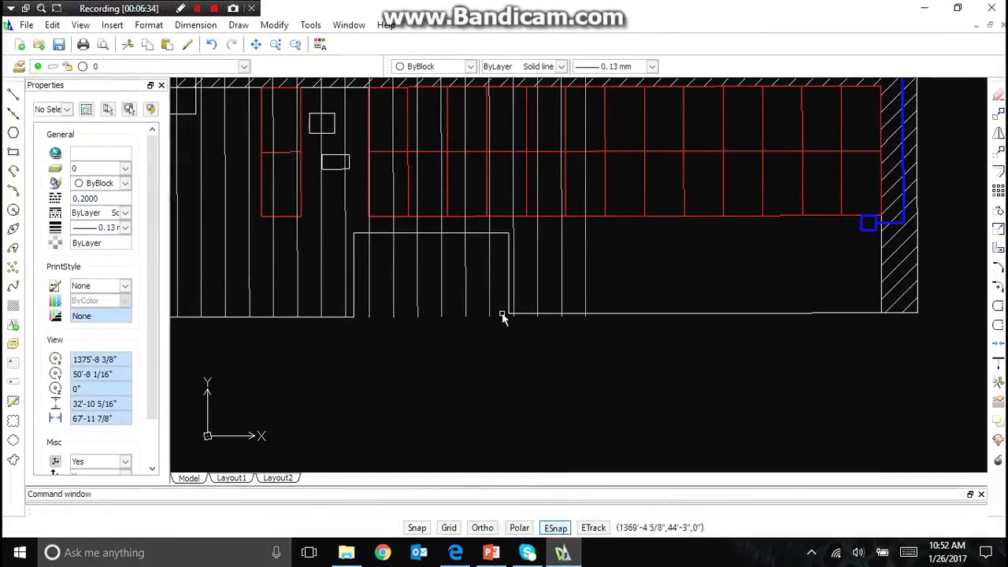
Step: Shorten the six rafter lines crossing the notch so their lower ends meet the notch's upper edge
click(500, 308)
click(362, 293)
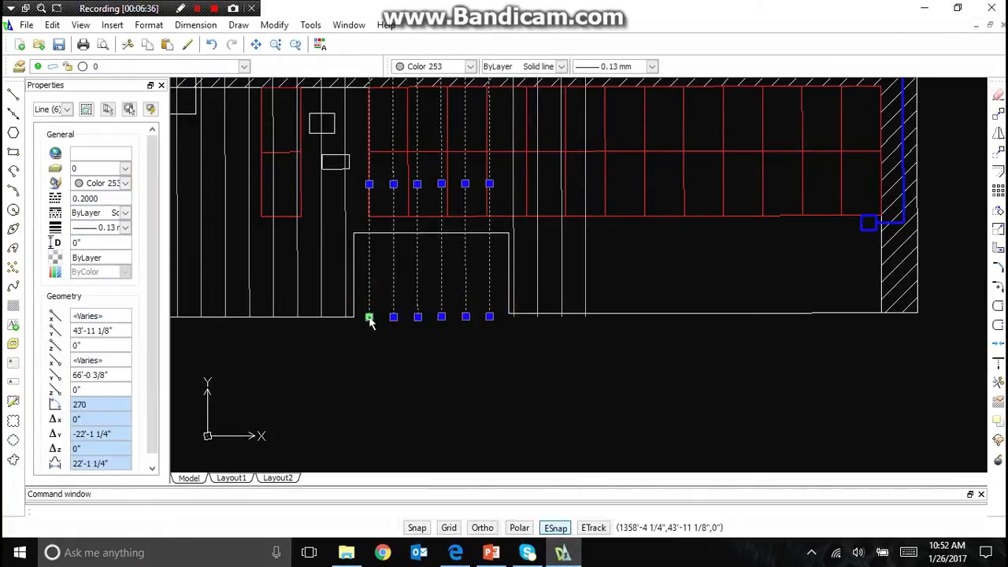
click(369, 316)
click(370, 235)
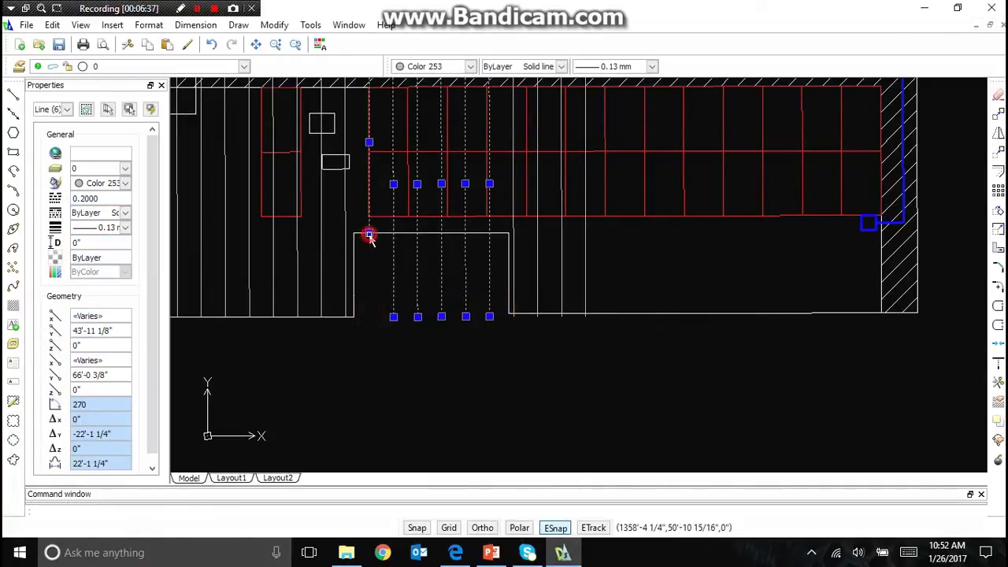
click(394, 317)
click(393, 233)
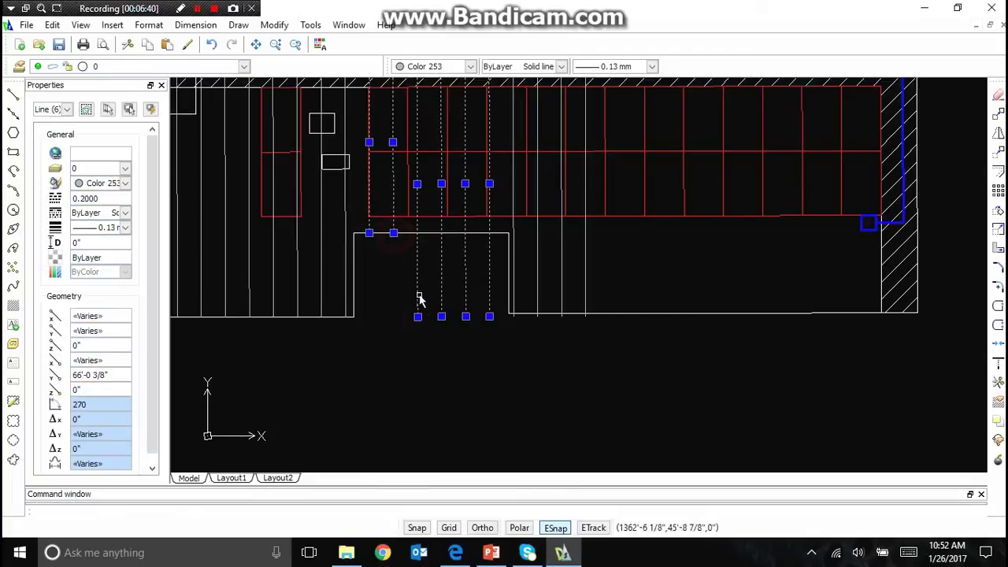
click(418, 316)
click(417, 233)
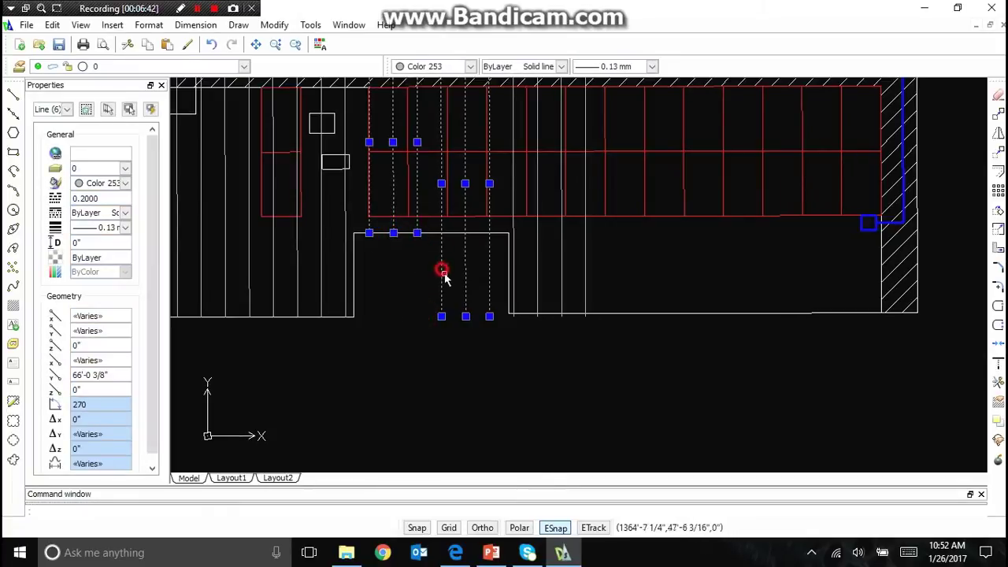
click(441, 316)
click(441, 233)
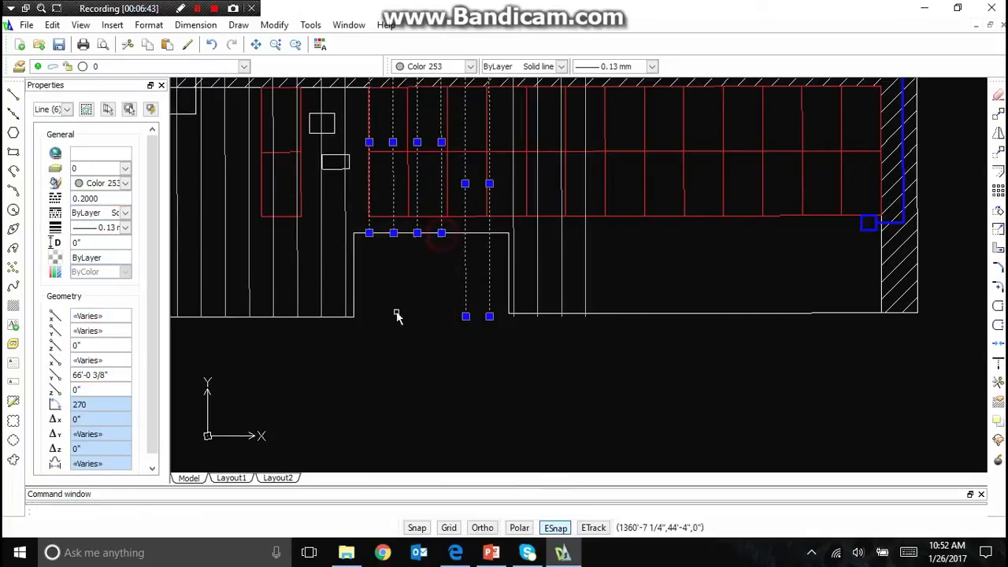
click(464, 316)
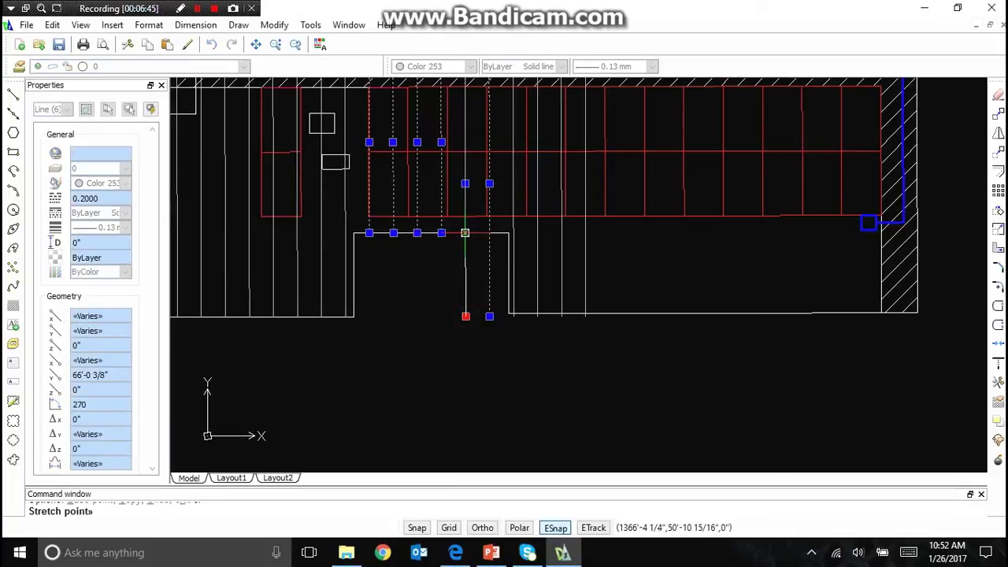
click(465, 233)
click(489, 315)
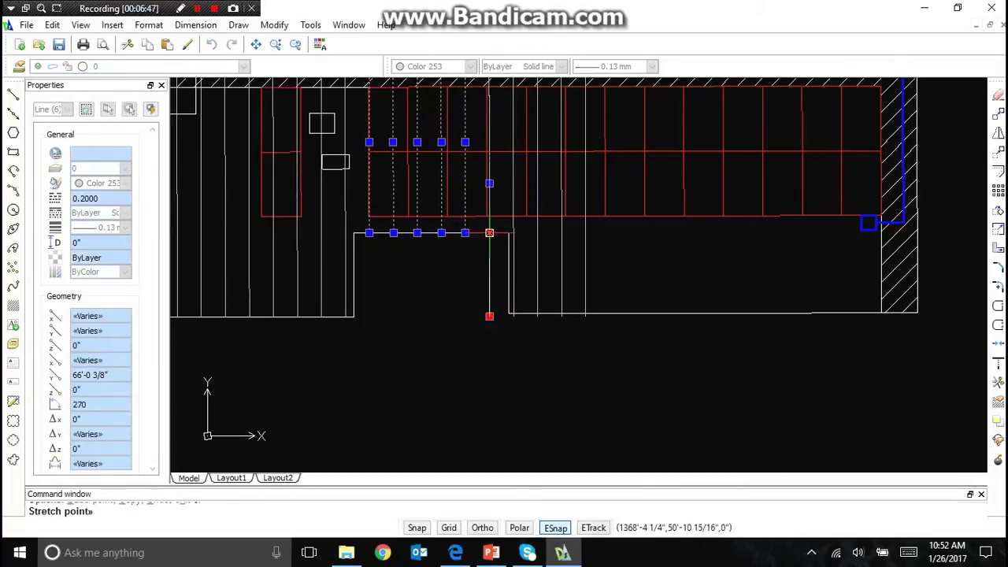
click(488, 234)
key(Escape)
Step: Pull the lower ends of the four rafters right of the notch up to the roof's lower edge line
scroll(574, 331, up, 4)
click(598, 319)
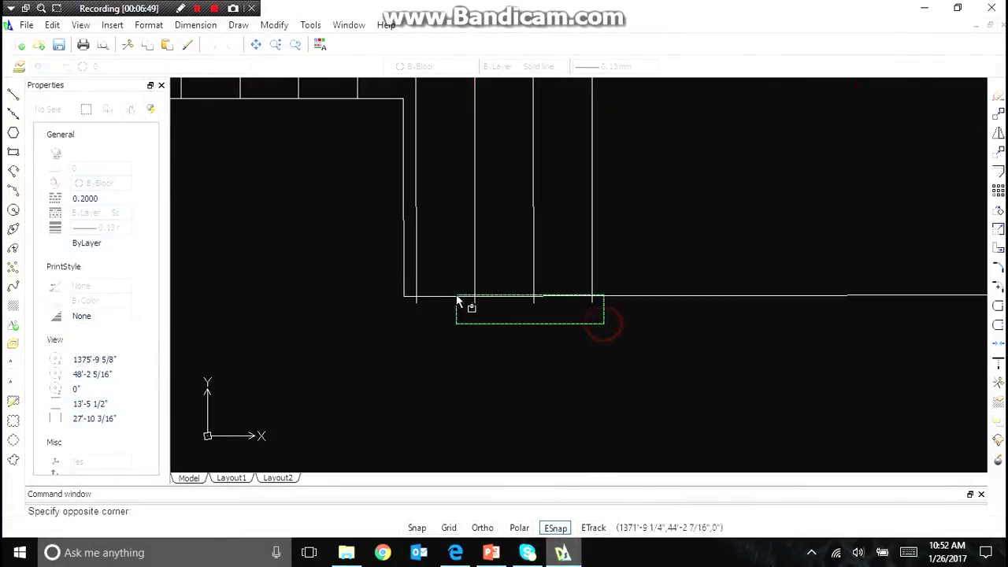
click(457, 298)
click(417, 302)
click(417, 302)
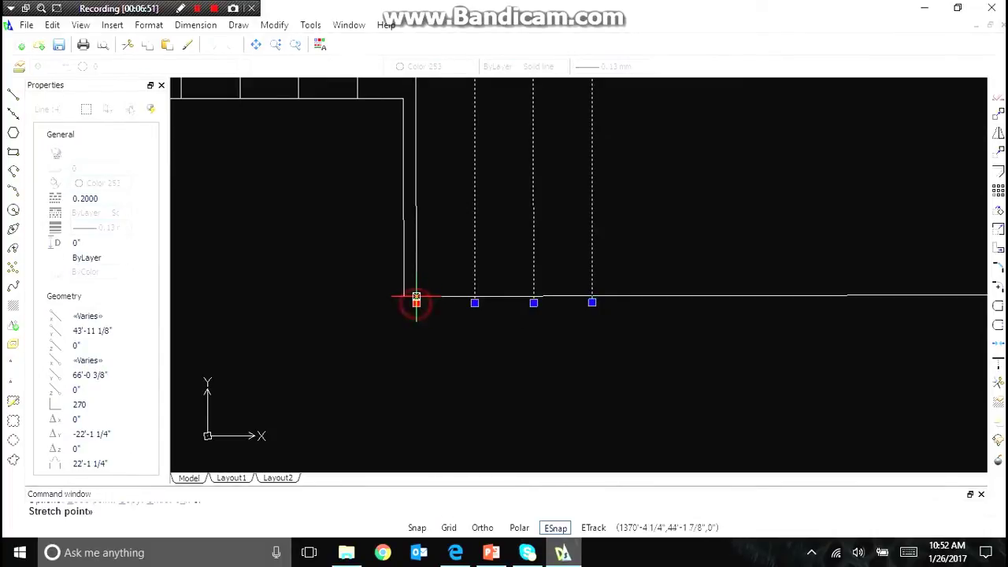
click(417, 297)
click(475, 304)
click(474, 297)
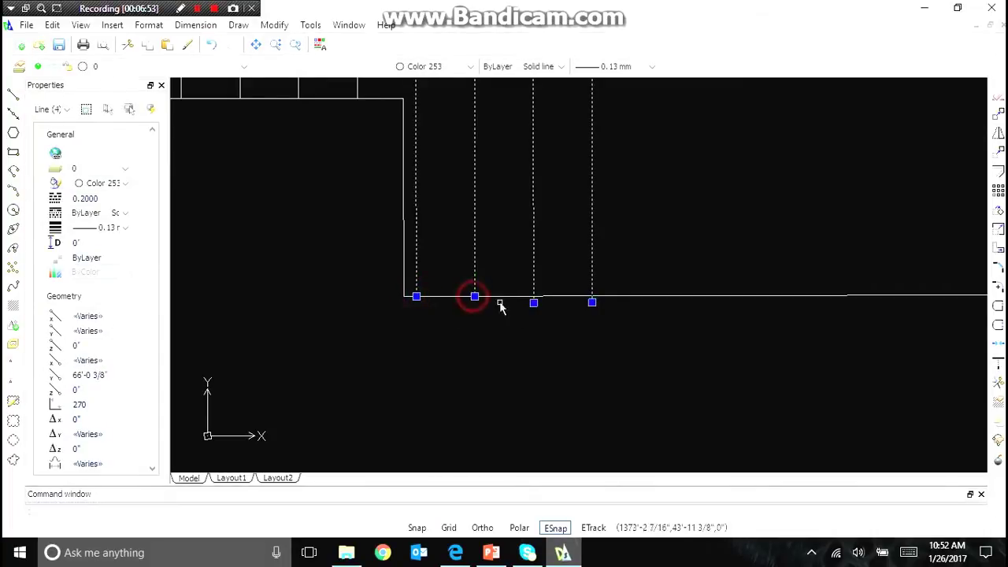
click(534, 304)
click(534, 297)
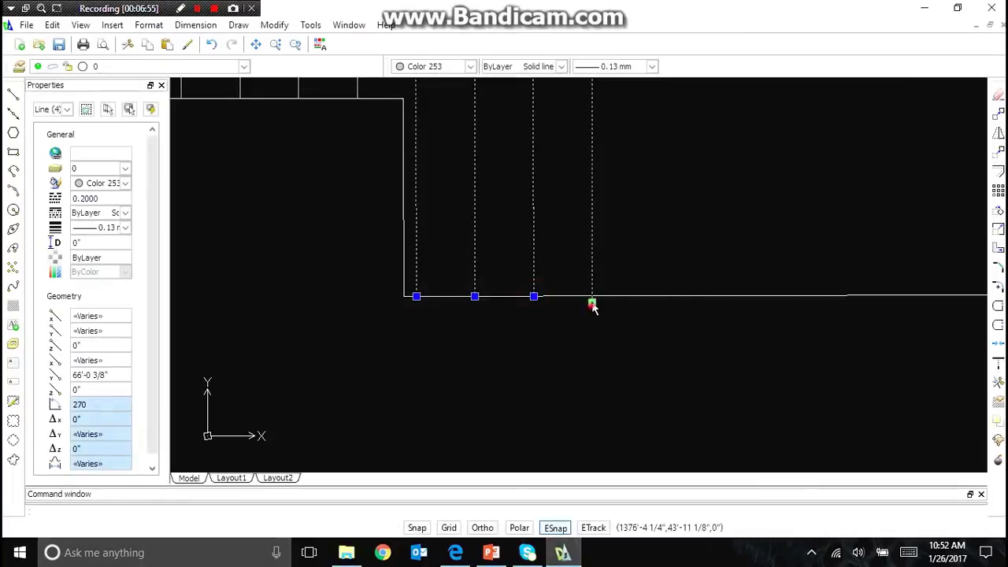
click(593, 303)
click(592, 297)
key(Escape)
scroll(513, 354, down, 3)
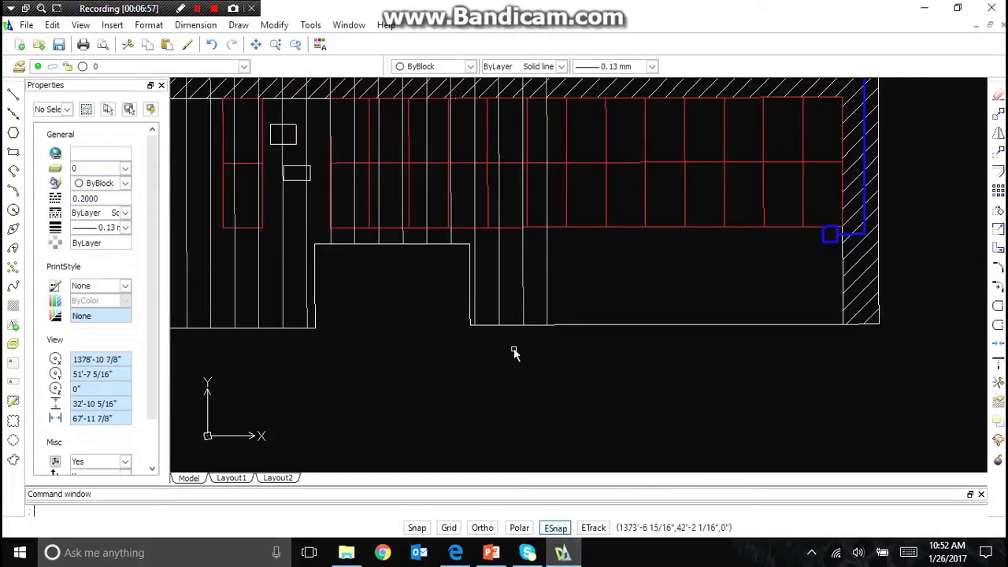
Step: Offset the rightmost rafter by 24 inches repeatedly to fill the remaining roof area up to its right edge
click(547, 303)
click(275, 25)
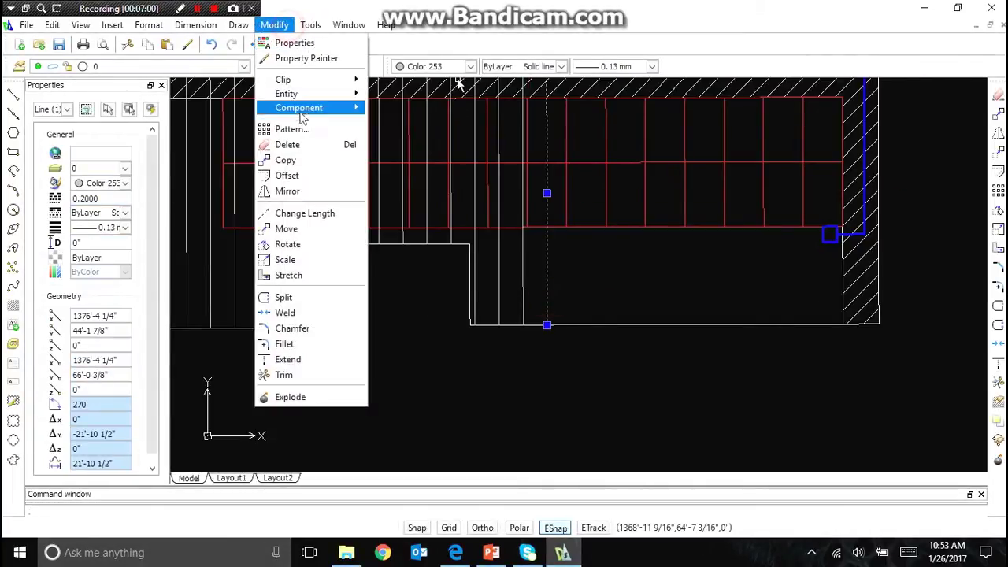
click(287, 175)
text(2)
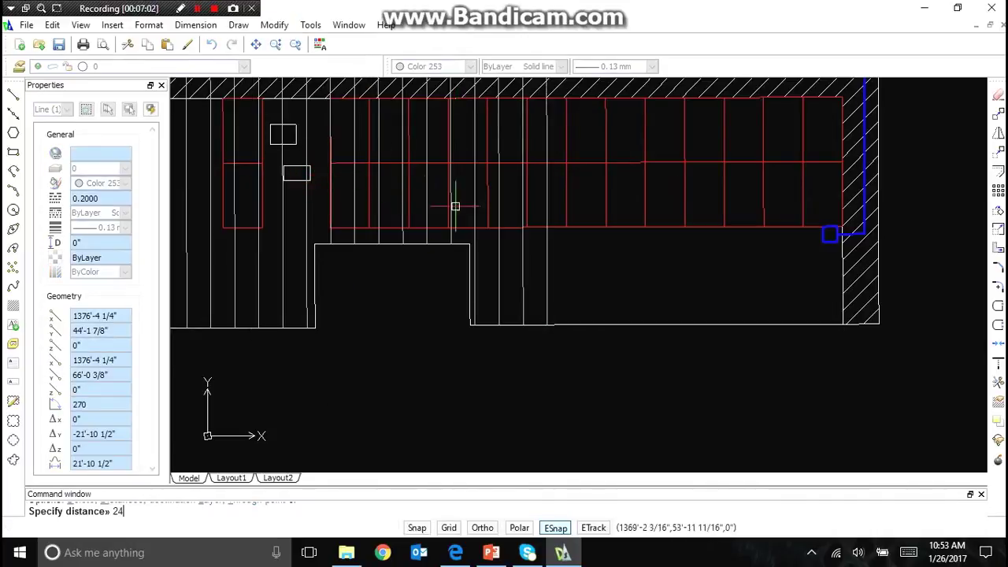
text(4)
key(Return)
click(583, 272)
click(572, 278)
click(596, 279)
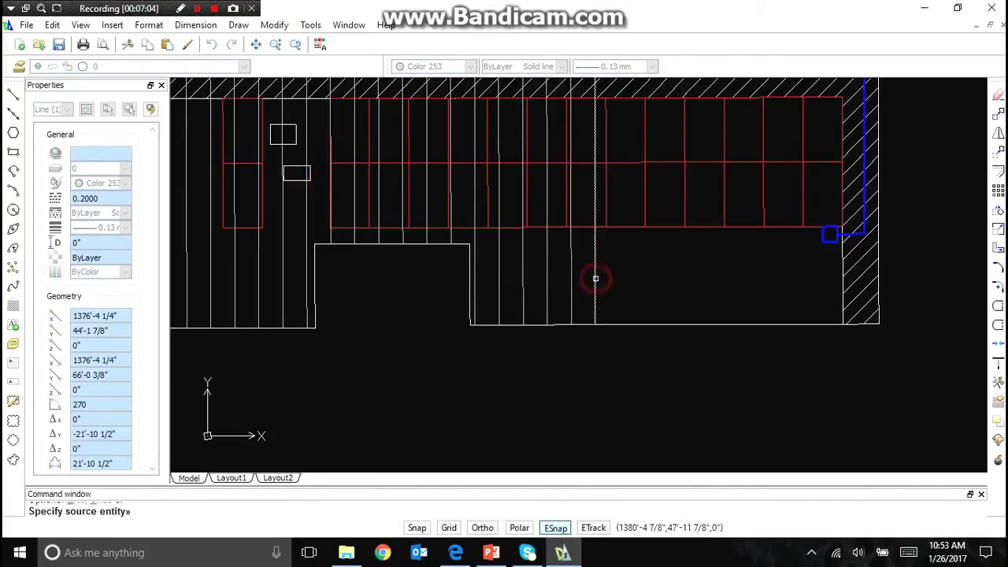
click(596, 278)
click(660, 281)
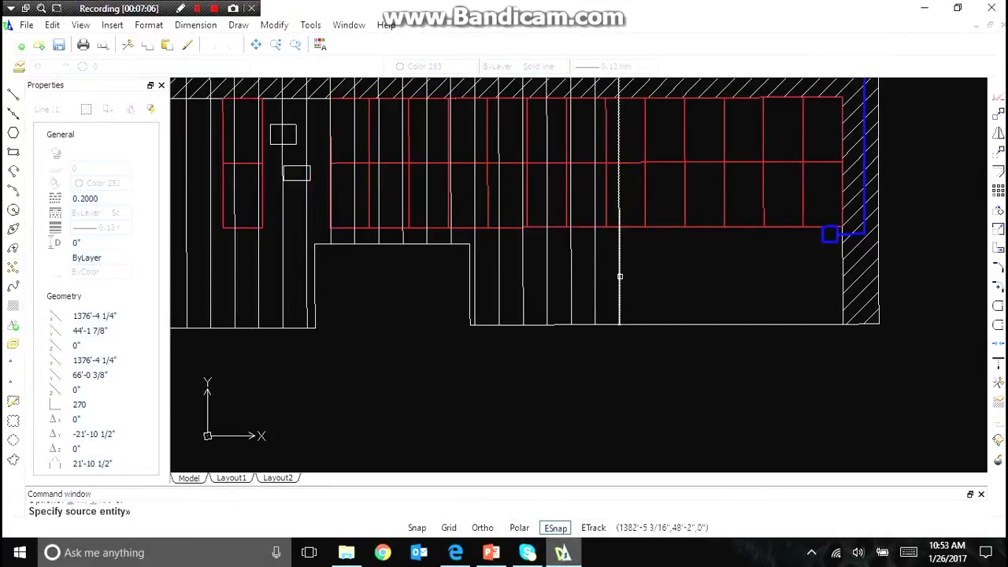
click(620, 277)
click(665, 275)
click(671, 277)
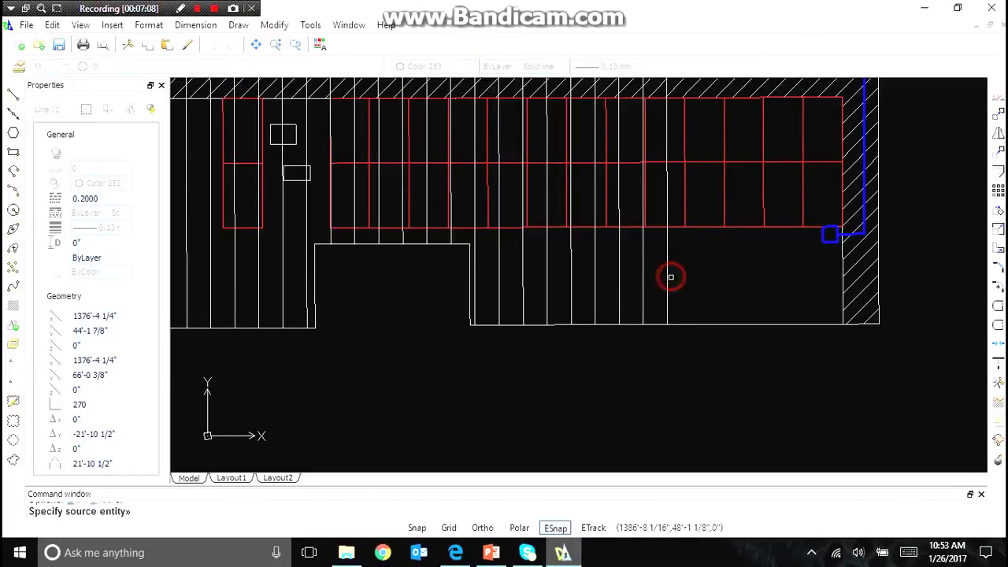
click(671, 277)
click(675, 276)
click(690, 276)
click(706, 276)
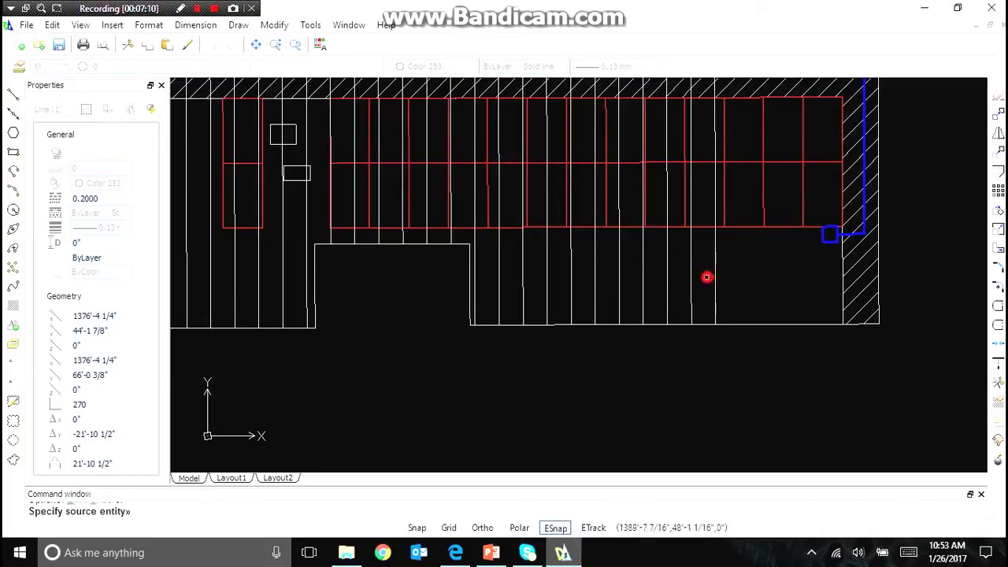
click(714, 278)
click(736, 279)
click(739, 279)
click(754, 279)
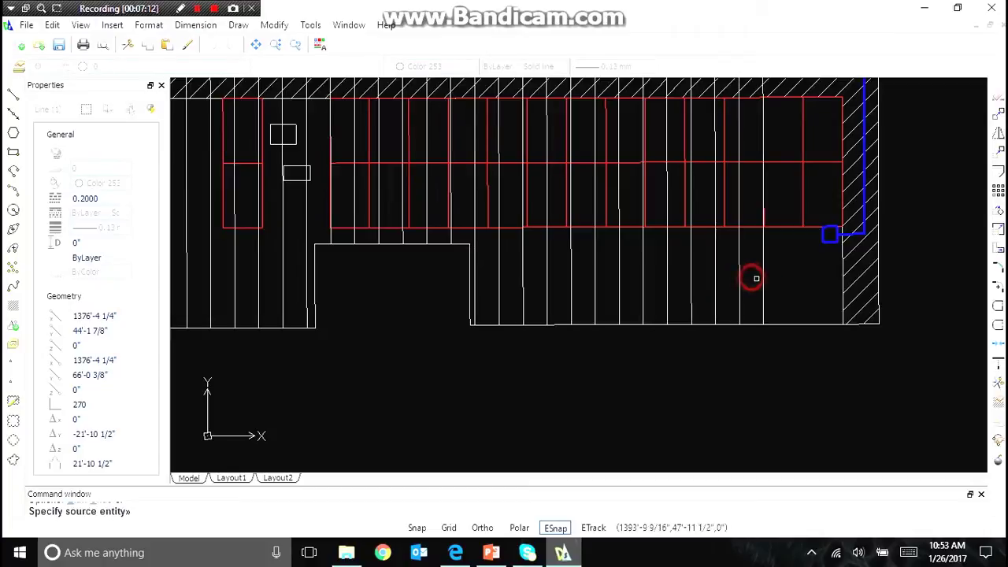
click(763, 279)
click(772, 278)
scroll(677, 292, up, 2)
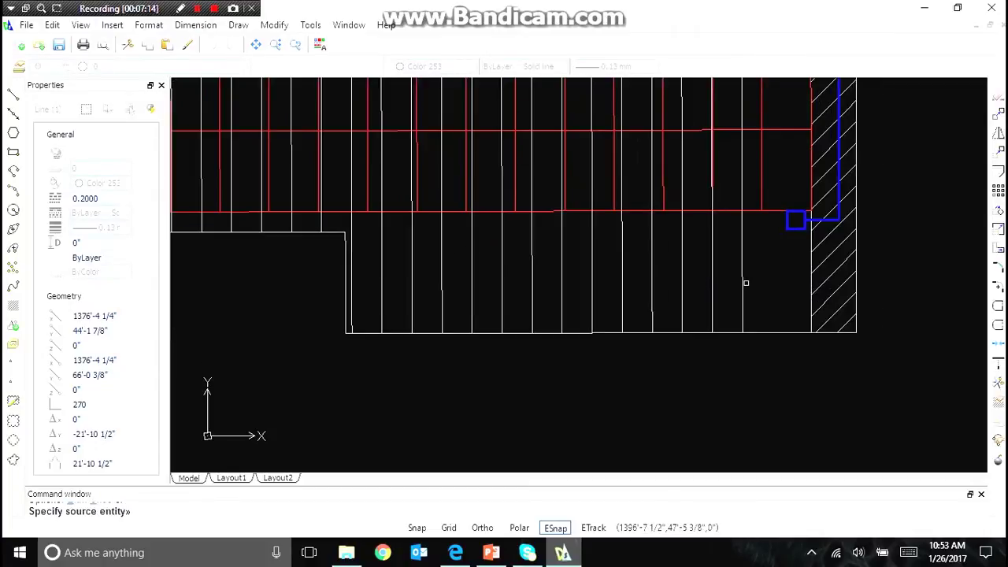
click(741, 284)
click(776, 281)
click(772, 282)
click(794, 279)
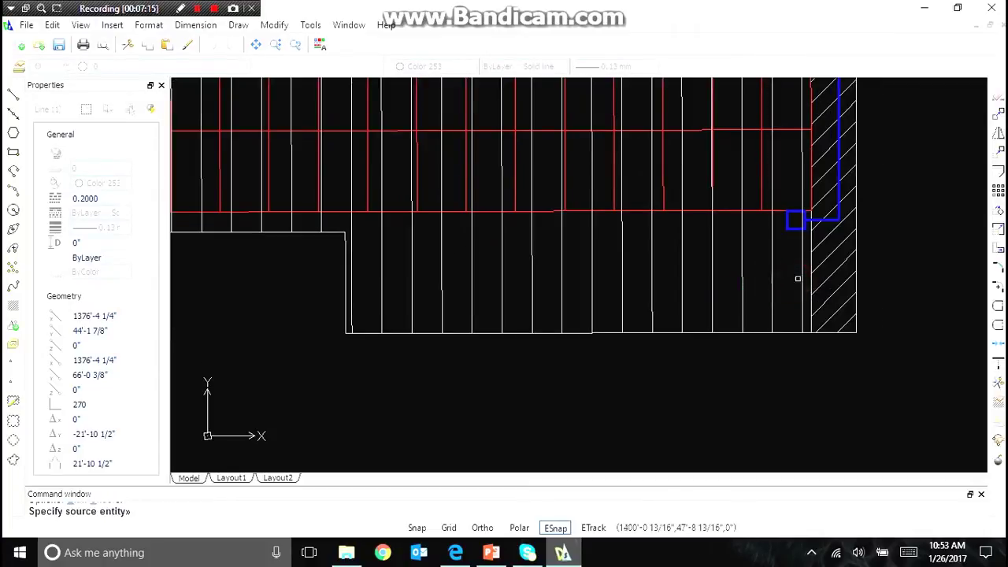
click(803, 278)
click(824, 277)
scroll(822, 274, down, 3)
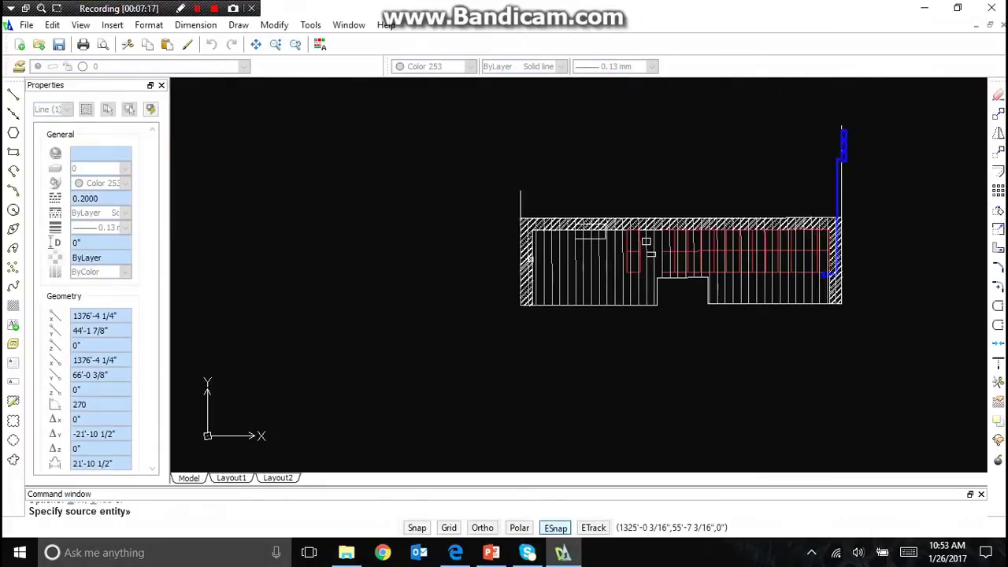
scroll(508, 280, up, 4)
key(Escape)
Step: Delete the rafter lines in the left part of the roof, from the left edge to just short of the separate red panel column
click(501, 281)
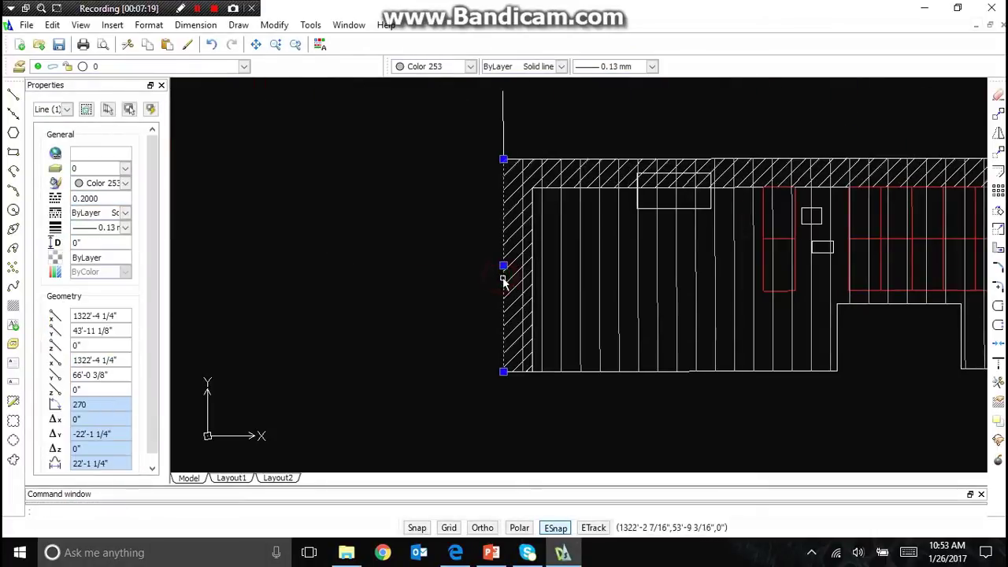
click(523, 298)
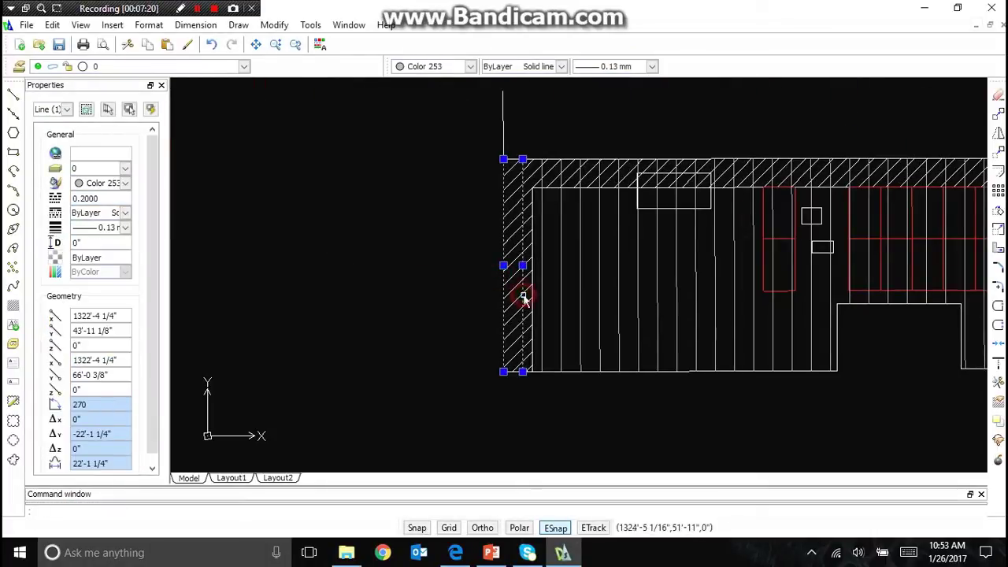
click(727, 295)
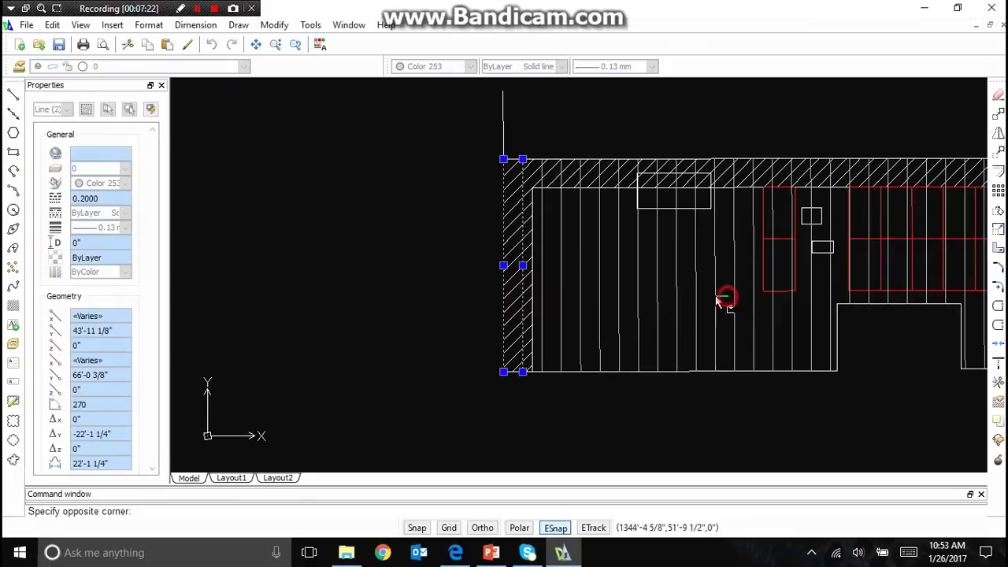
click(538, 293)
key(Delete)
scroll(624, 317, down, 5)
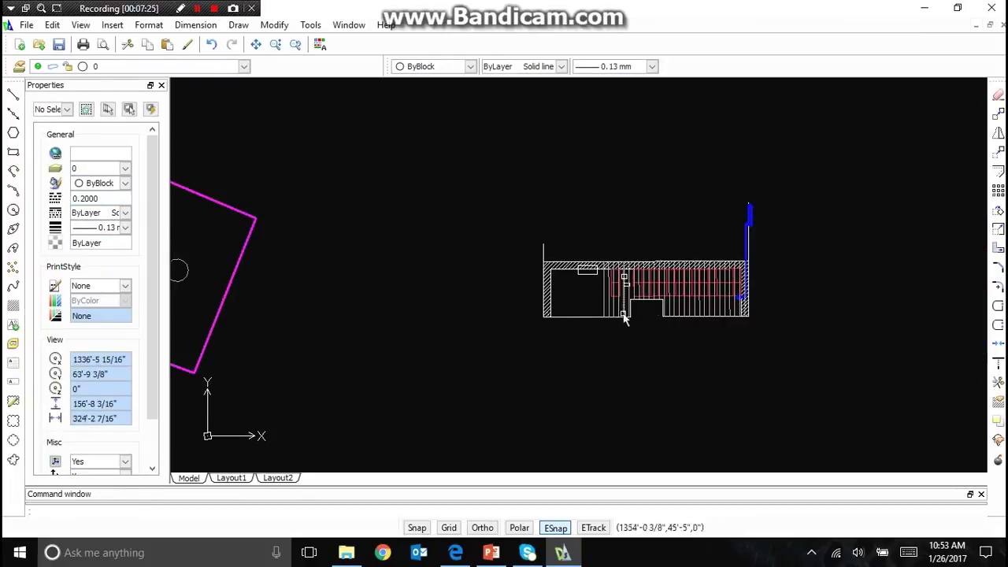
scroll(655, 288, up, 5)
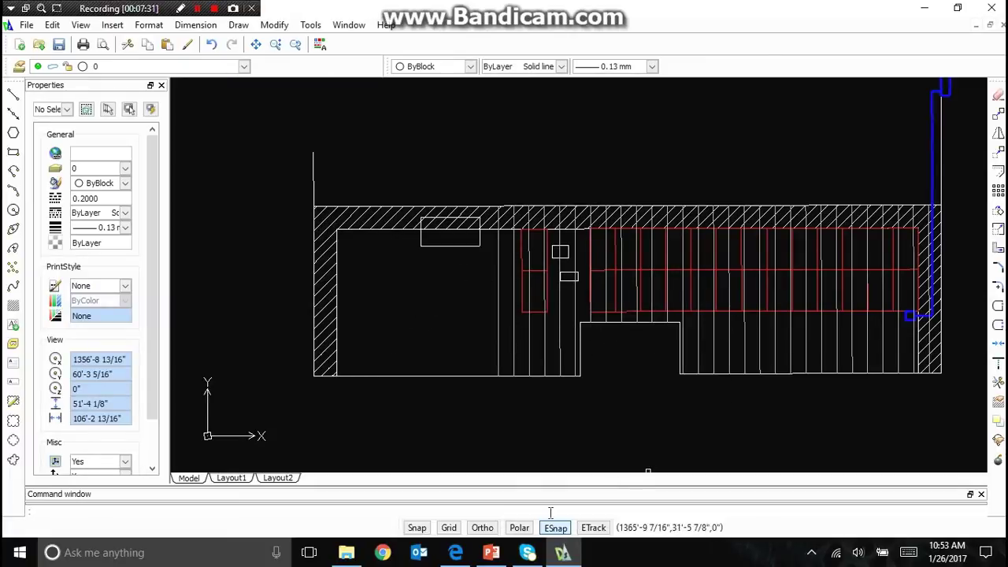
Step: Switch to the PowerPoint presentation "how to draft solar plans" and review the Lesson 3 outline on drafting the home
click(491, 553)
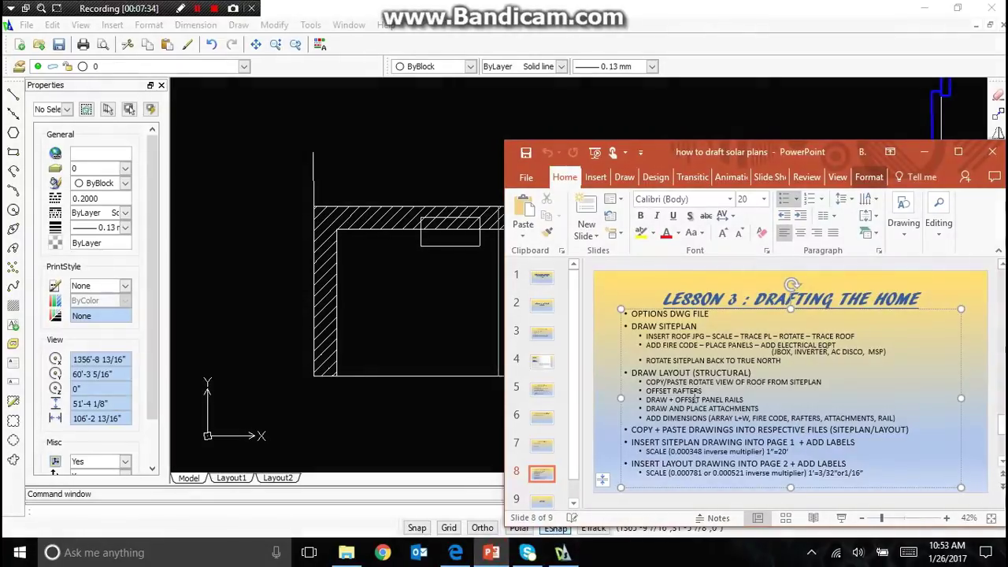
Step: Read the Draw Layout (Structural) items on the Lesson 3 slide and return to the roof drawing in DraftSight
ctrl+scroll(711, 407, up, 6)
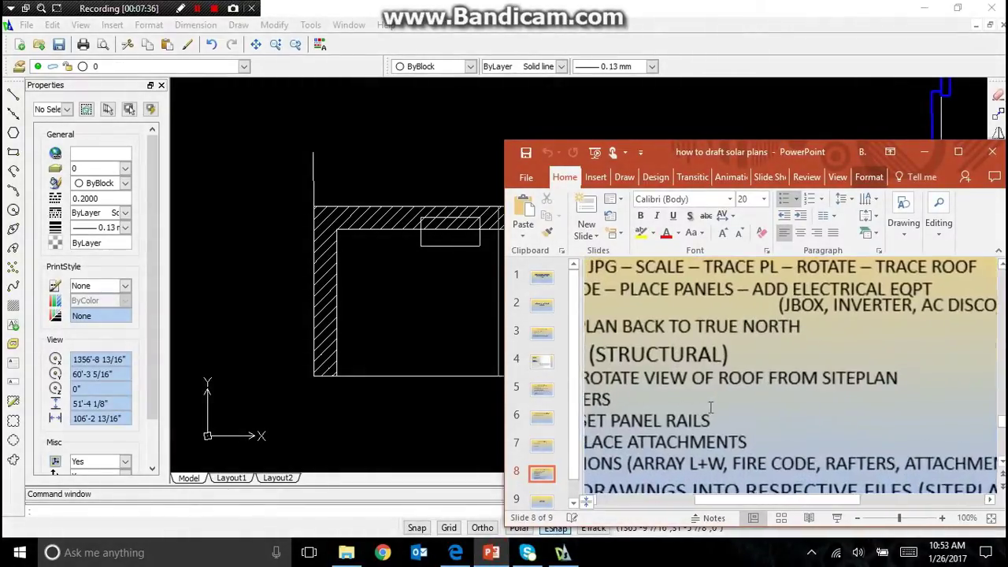
ctrl+scroll(710, 407, down, 5)
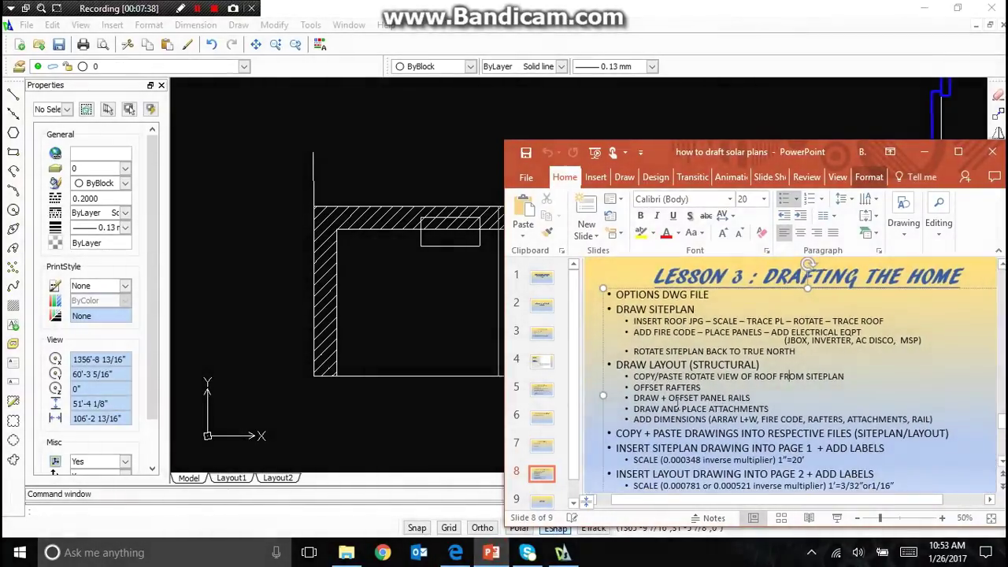
click(413, 160)
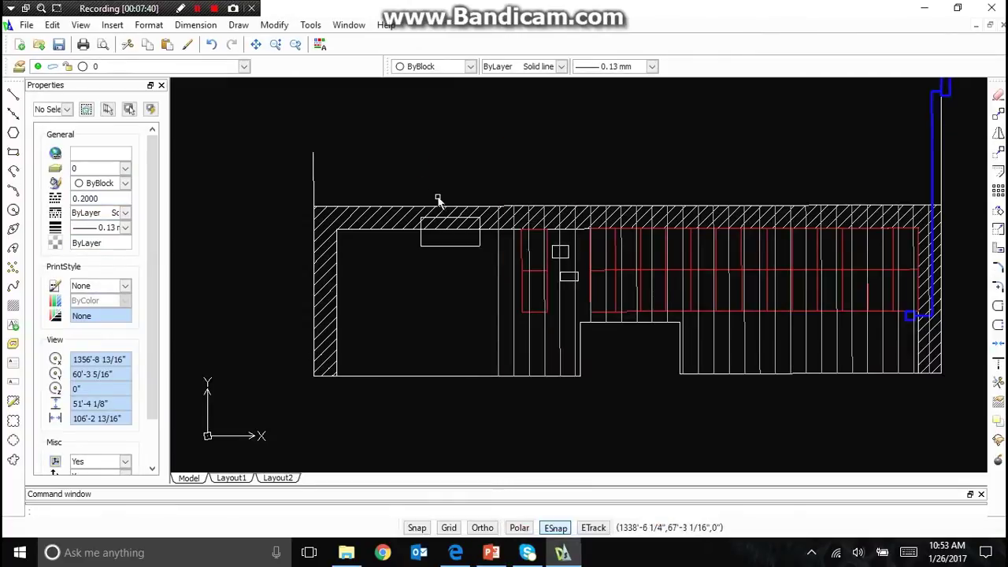
Step: Draw a line along the panels' upper edge, from the separate column's upper-left corner to the main array's upper-right corner
key(Return)
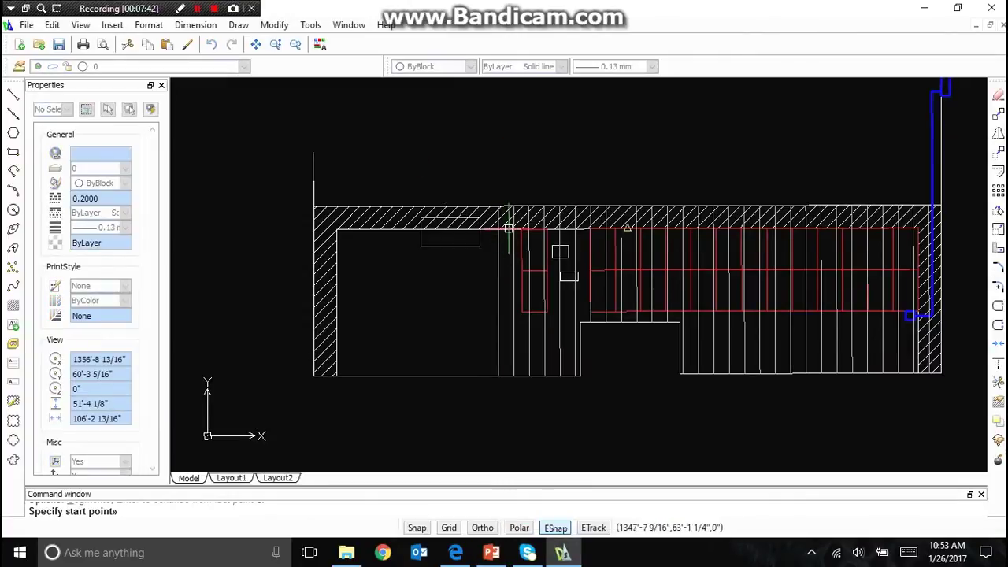
click(521, 228)
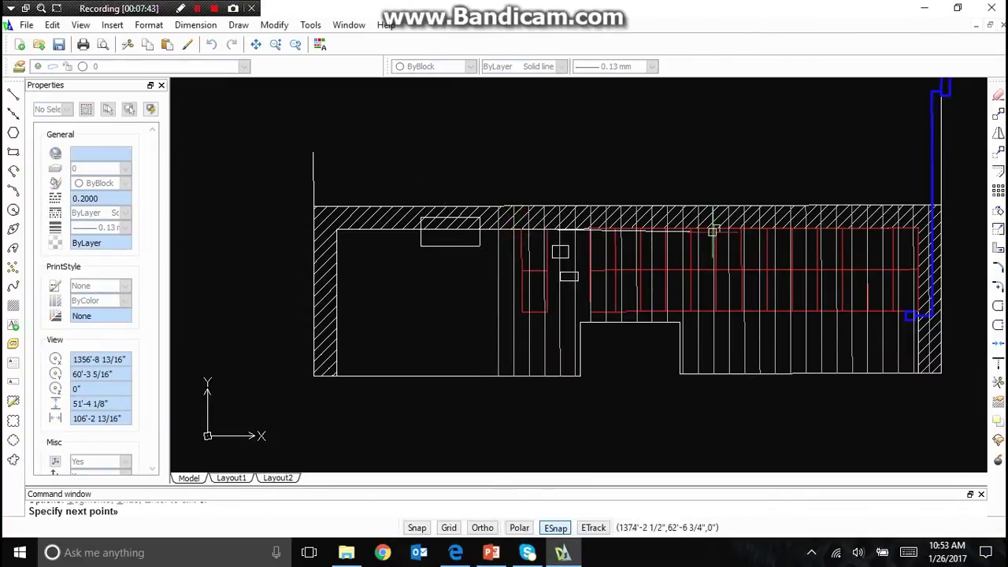
click(918, 228)
key(Return)
Step: Copy the new line down onto the middle and lower edges of the panel rows, using the upper-left panel corner as base point
click(580, 229)
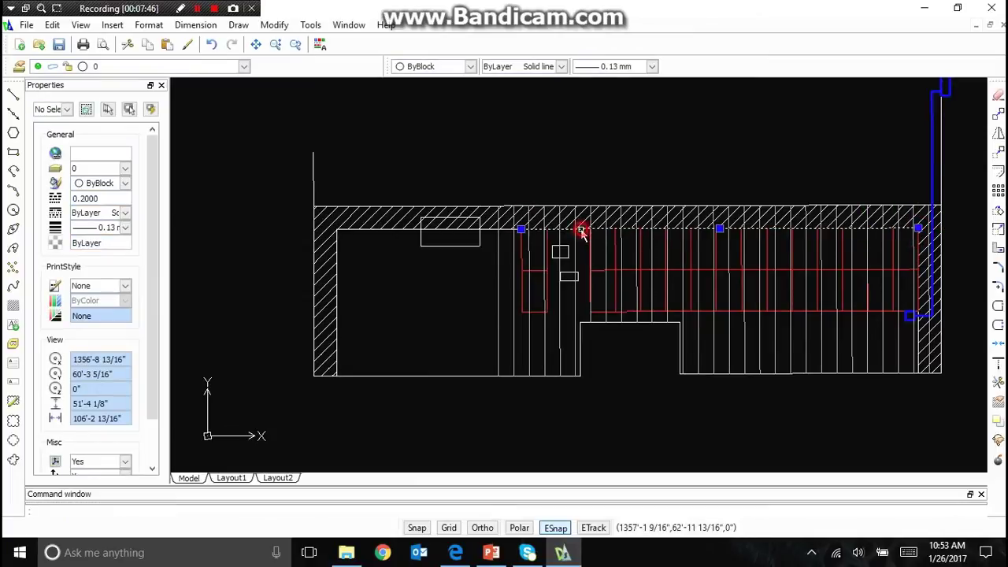
text(m)
key(Return)
click(521, 228)
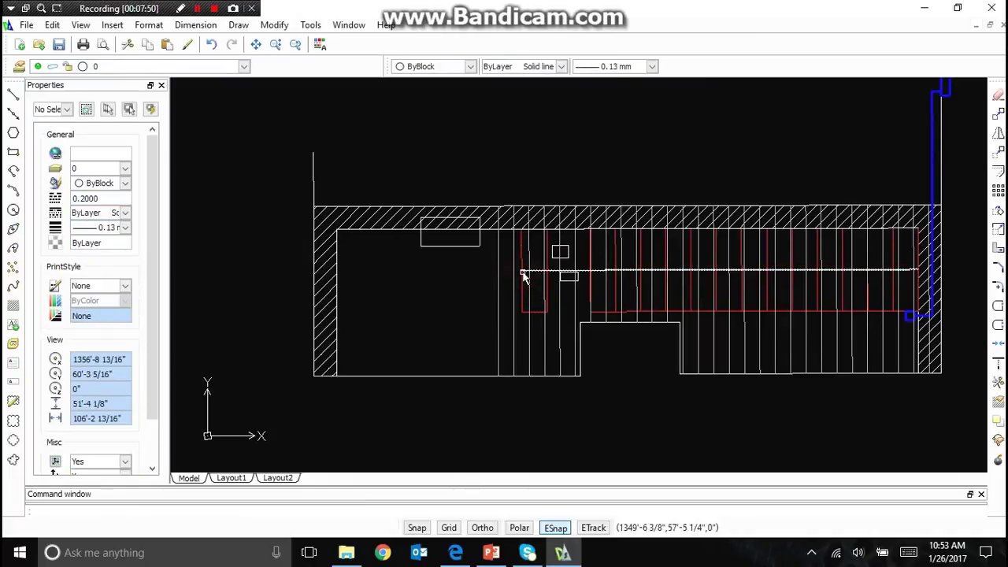
click(521, 312)
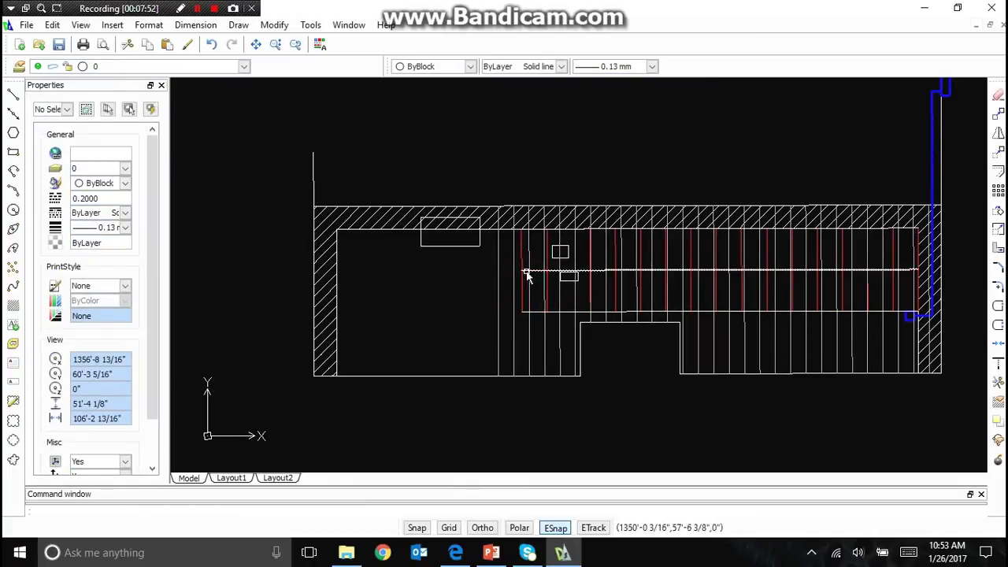
Step: With entity snap off, split the middle, upper and lower horizontal lines in the gap between the separate panel column and the main array
scroll(549, 262, up, 5)
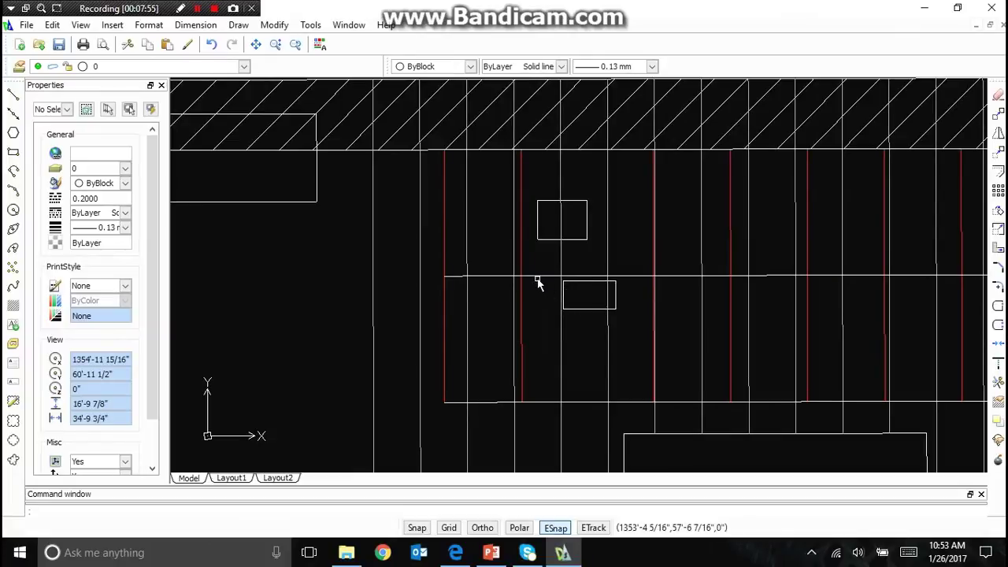
click(274, 24)
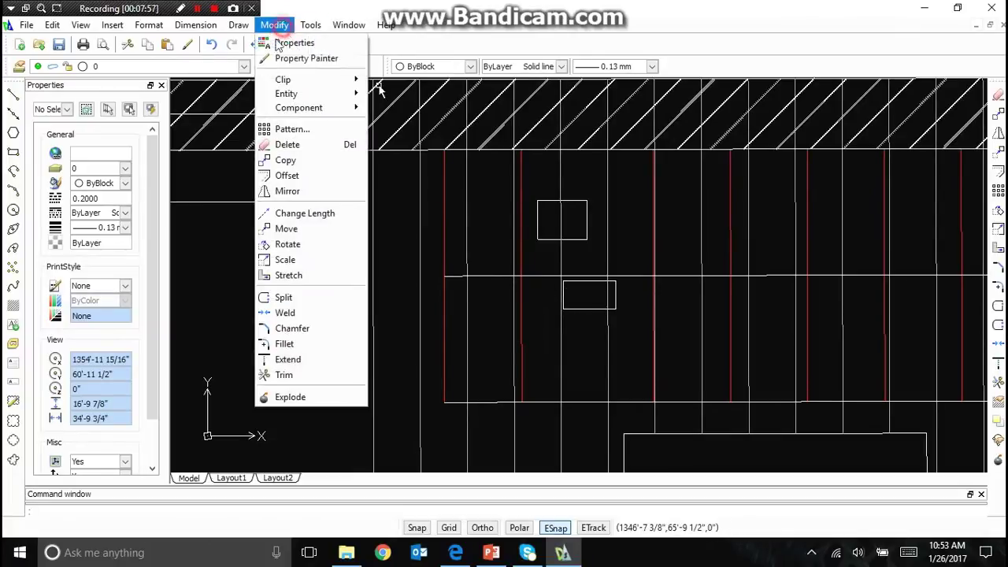
click(287, 299)
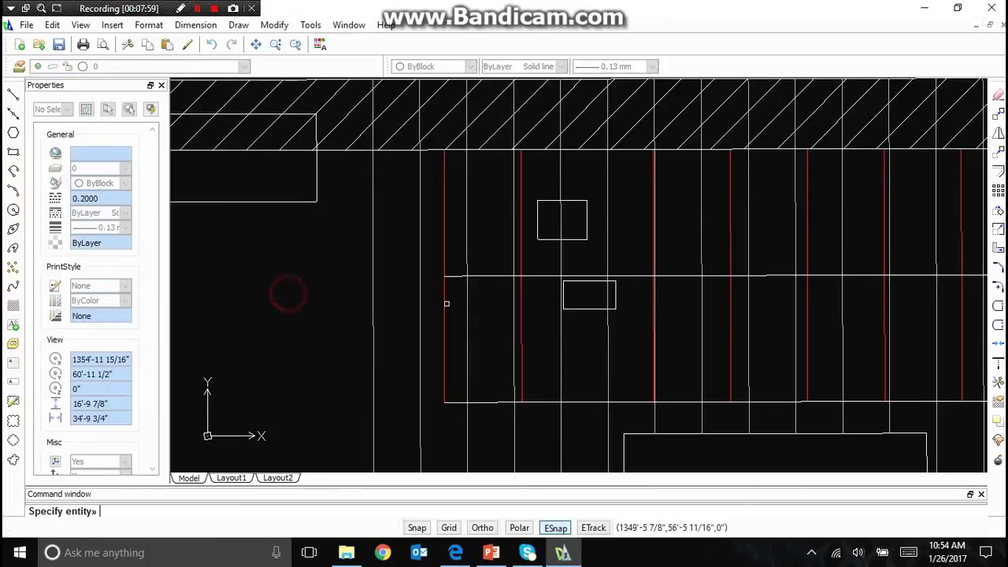
click(554, 528)
click(532, 275)
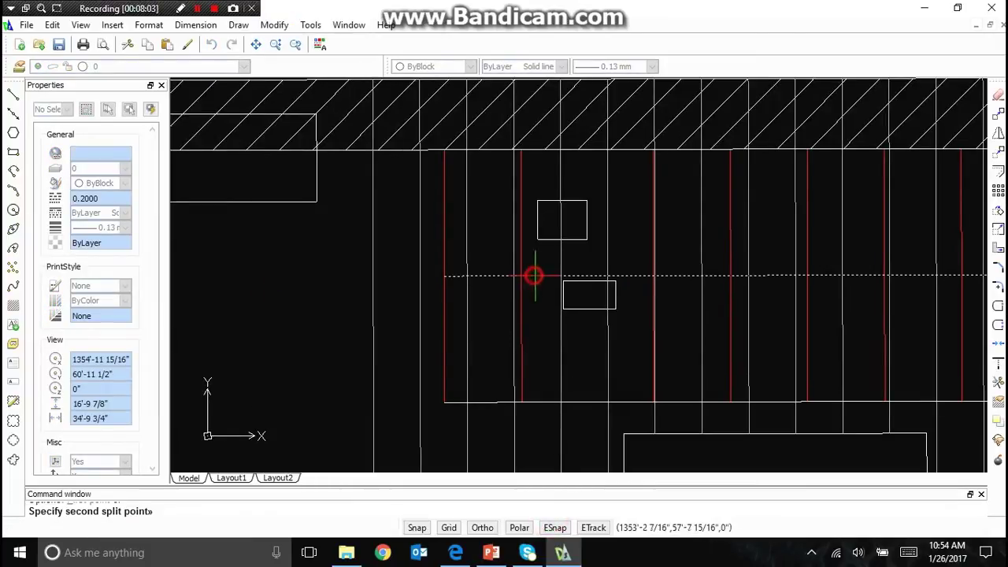
click(544, 276)
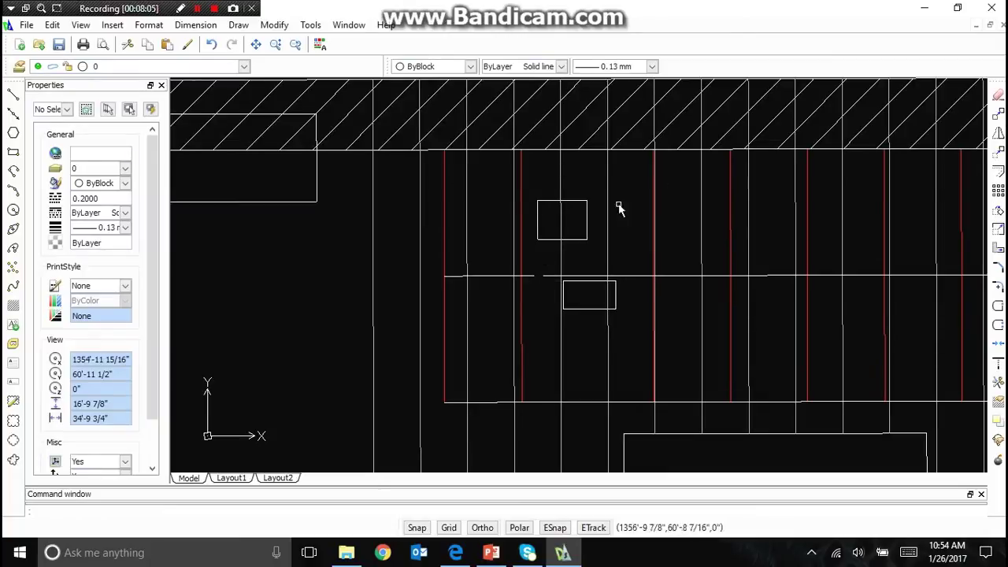
key(Return)
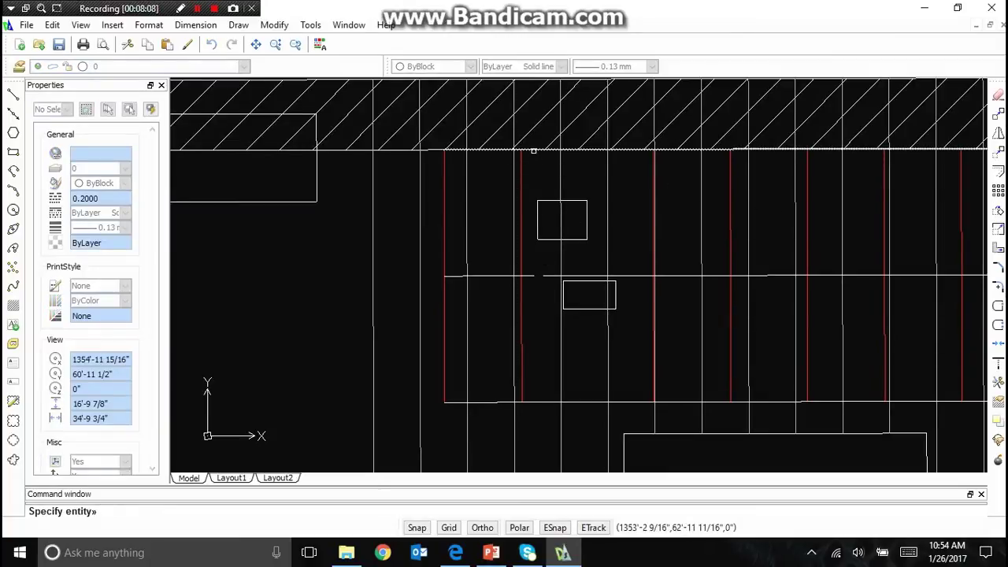
click(534, 150)
click(541, 150)
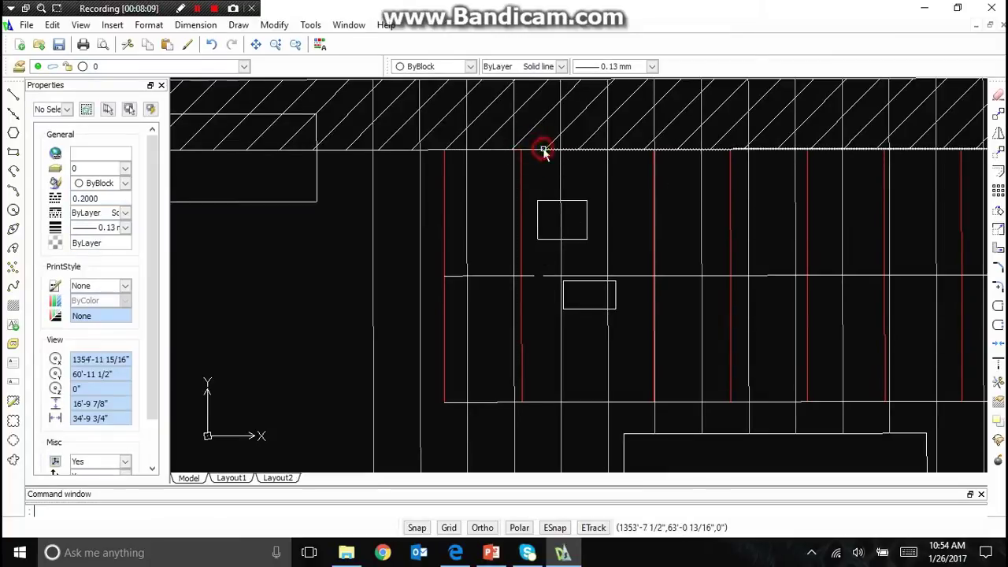
key(Return)
click(539, 401)
click(544, 402)
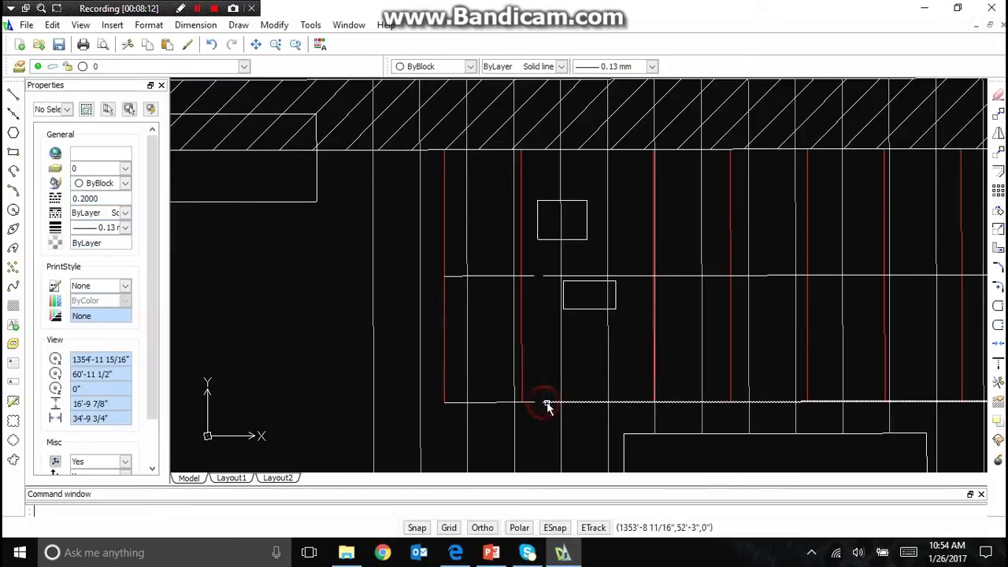
Step: Turn entity snap on and stretch the right ends of the three short line pieces to the separate panel column's right edge
click(533, 149)
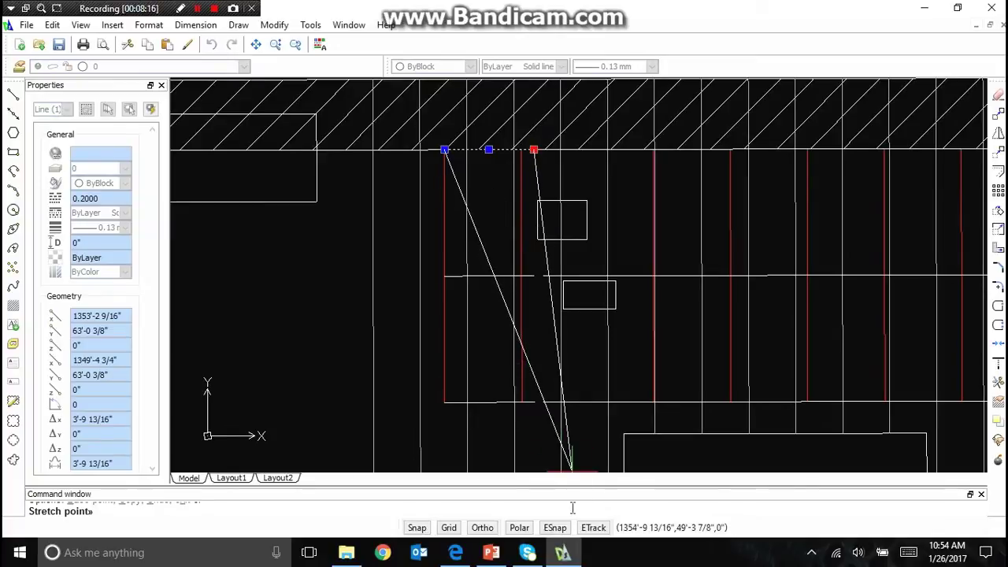
click(557, 529)
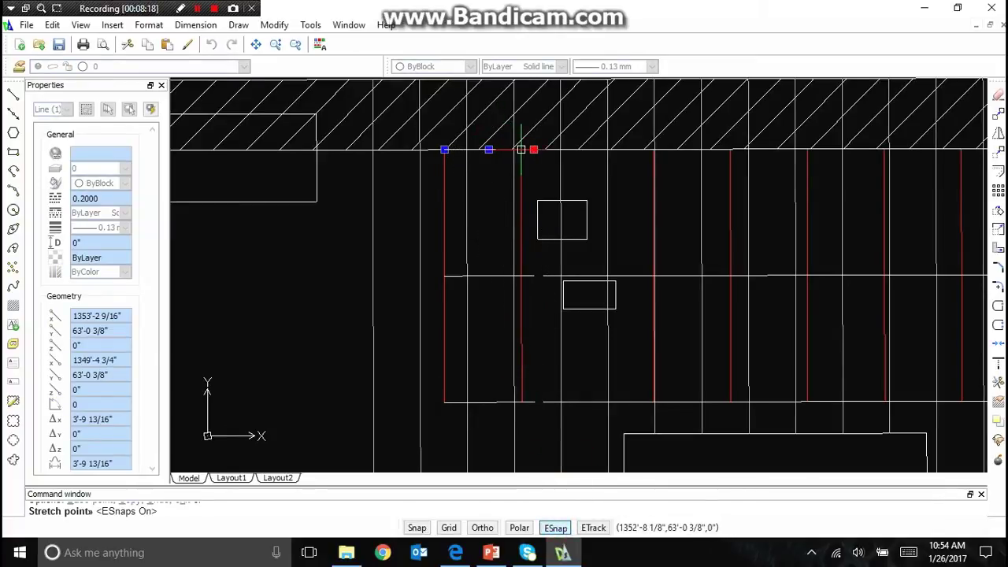
click(520, 150)
click(528, 275)
click(522, 276)
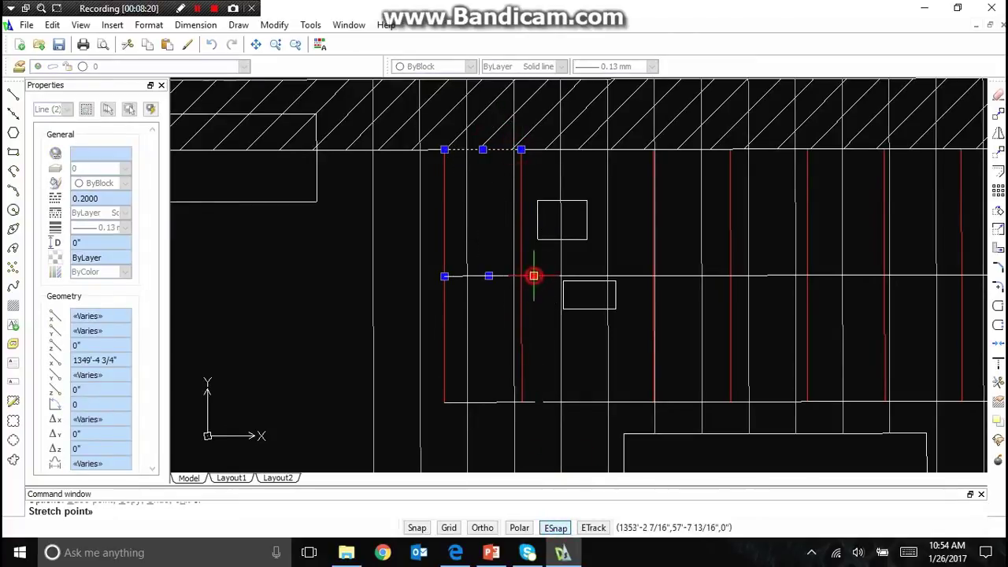
click(524, 278)
click(530, 404)
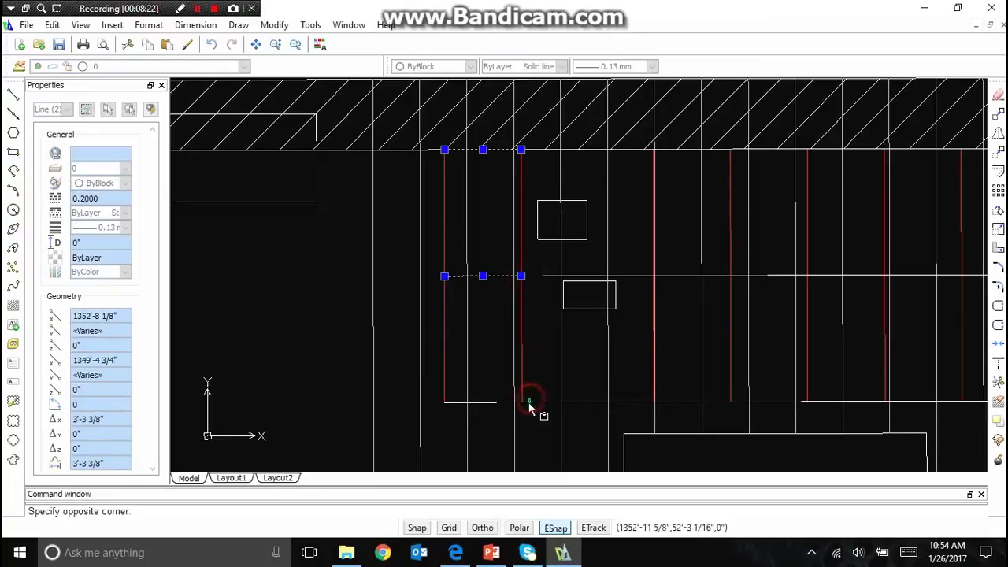
click(534, 405)
click(524, 403)
click(524, 404)
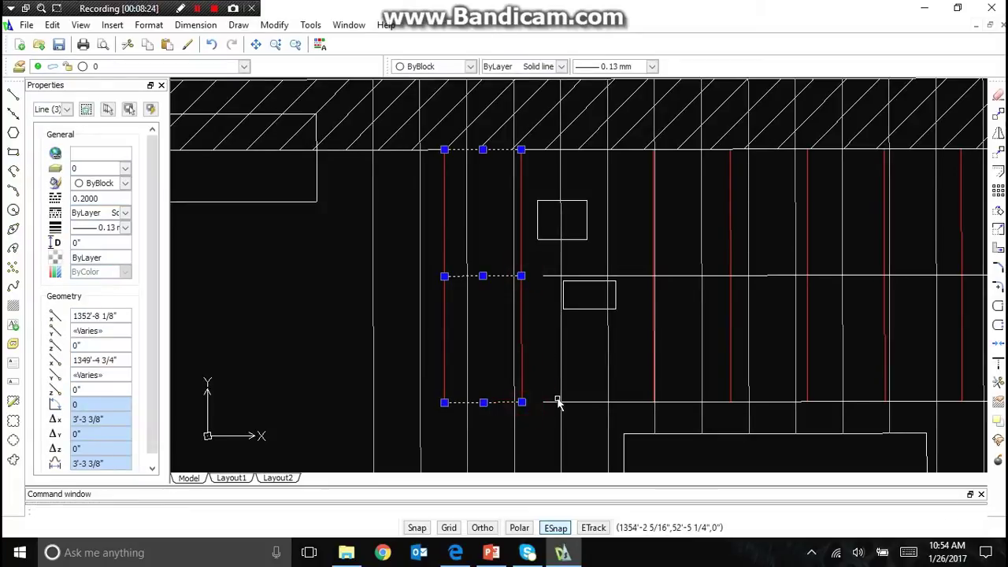
Step: Stretch the left ends of the long lower, middle and upper lines to the main array's left edge
click(557, 403)
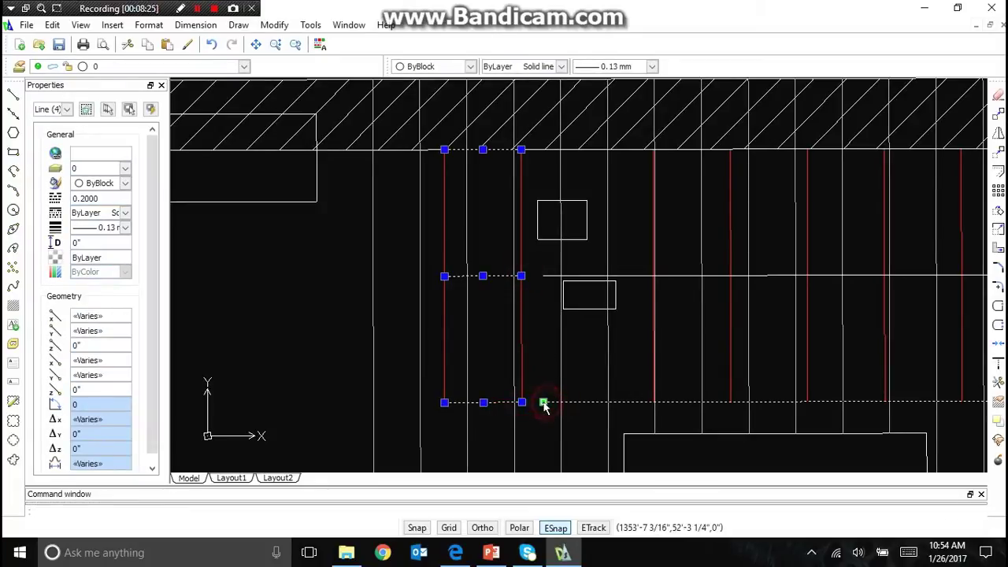
click(543, 403)
scroll(666, 405, up, 4)
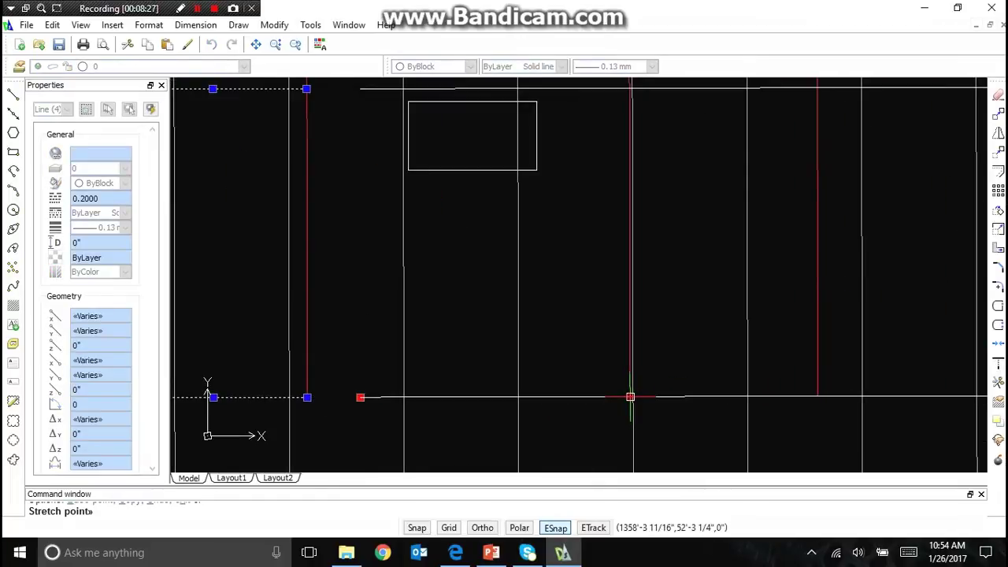
click(630, 397)
scroll(623, 402, down, 4)
click(554, 275)
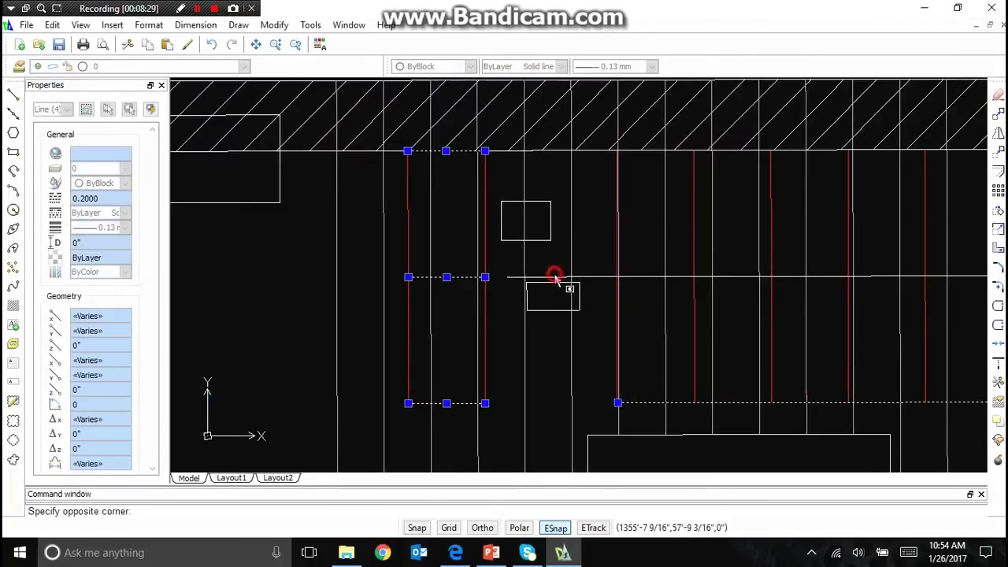
click(543, 282)
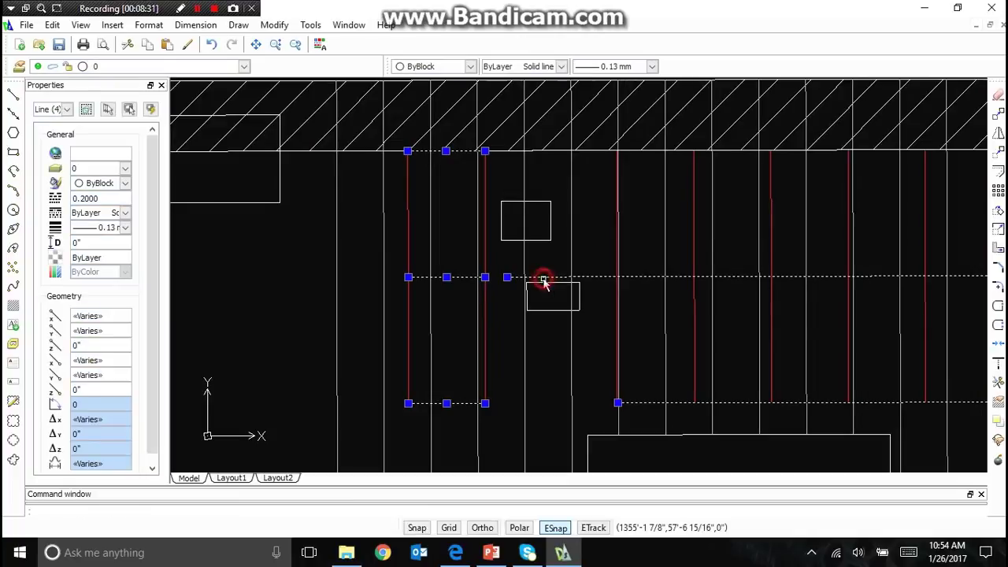
click(507, 277)
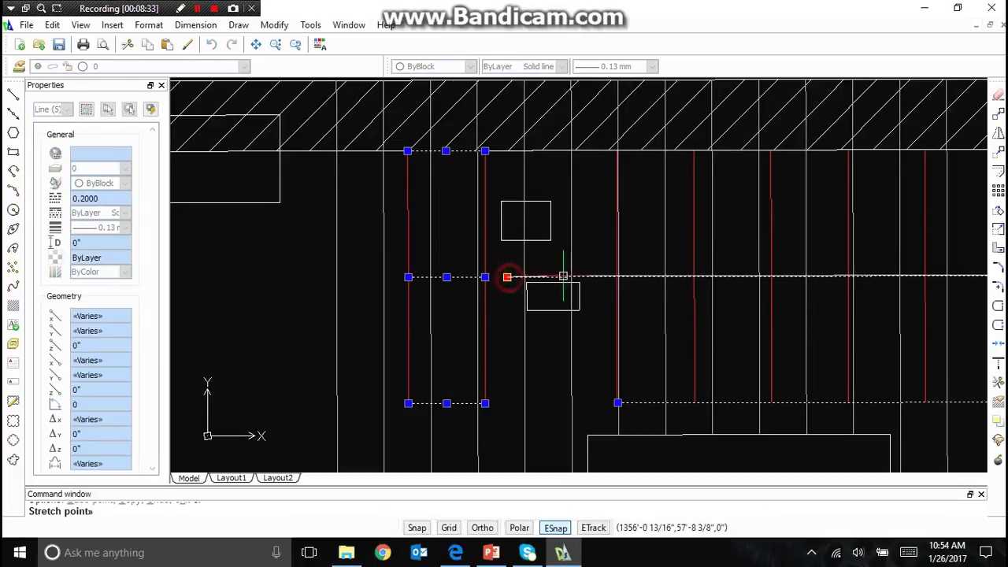
click(616, 276)
click(611, 151)
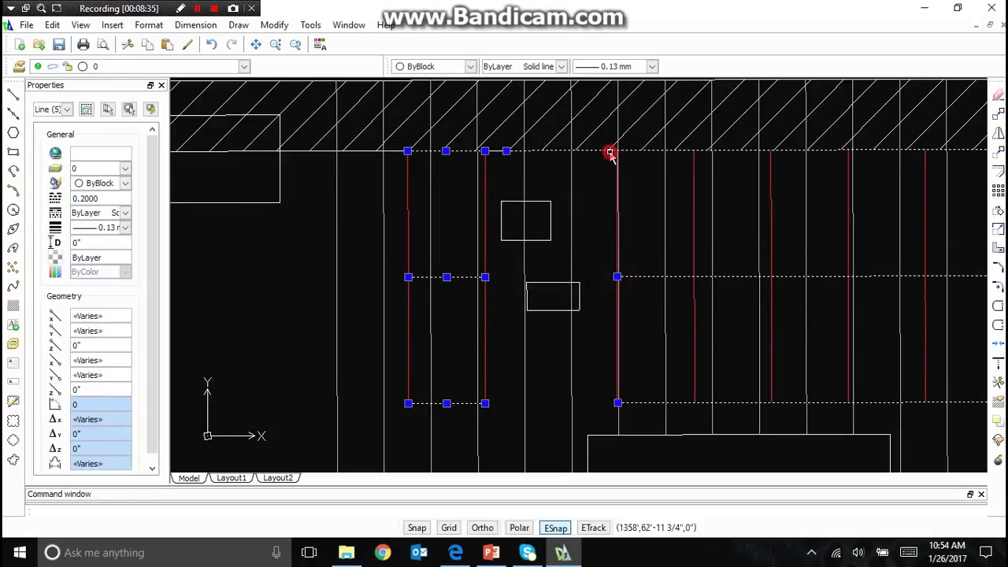
click(507, 150)
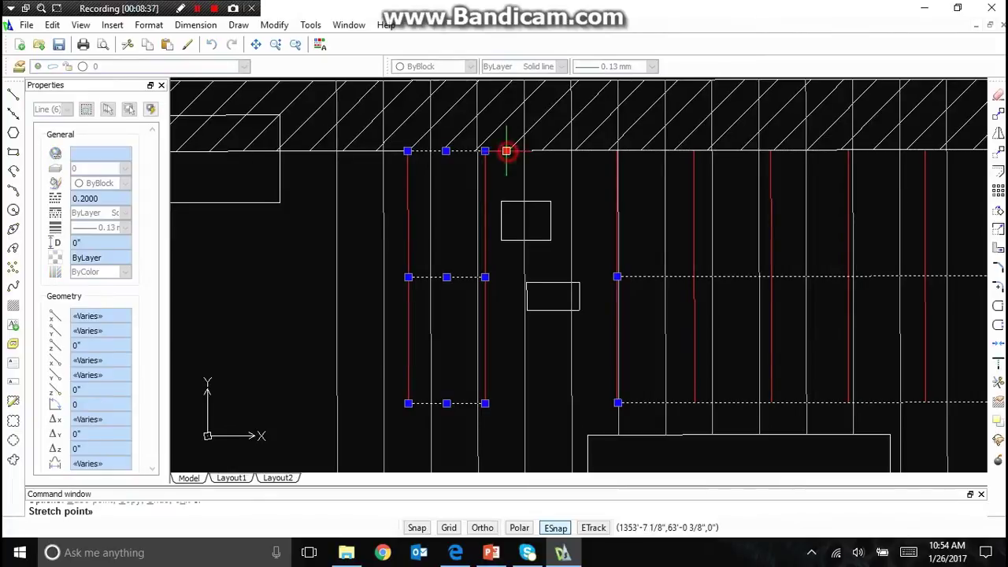
click(617, 150)
key(Escape)
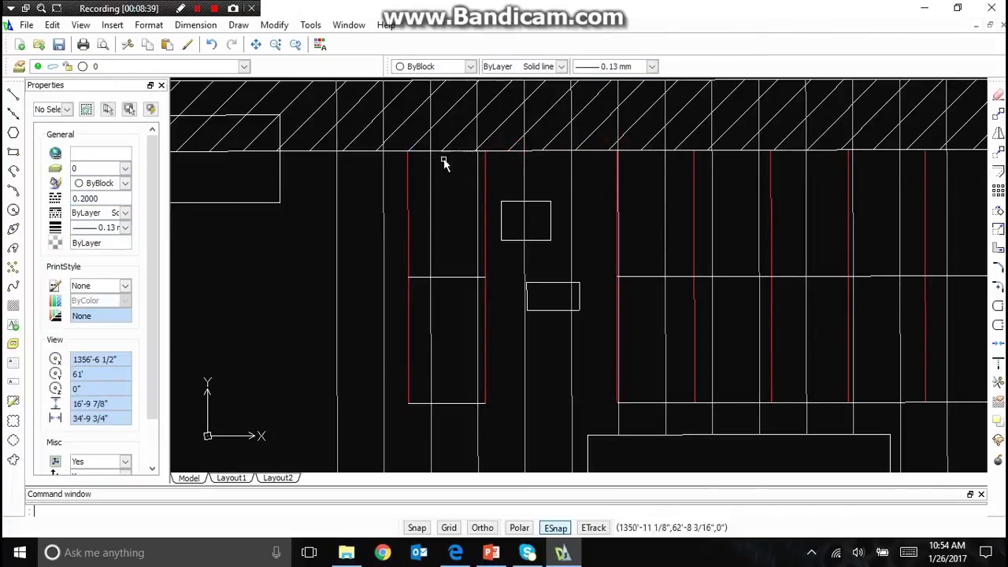
Step: Offset the separate panel column's upper, middle and lower horizontal lines 12 inches into both panels, with the middle line offset both ways
click(275, 26)
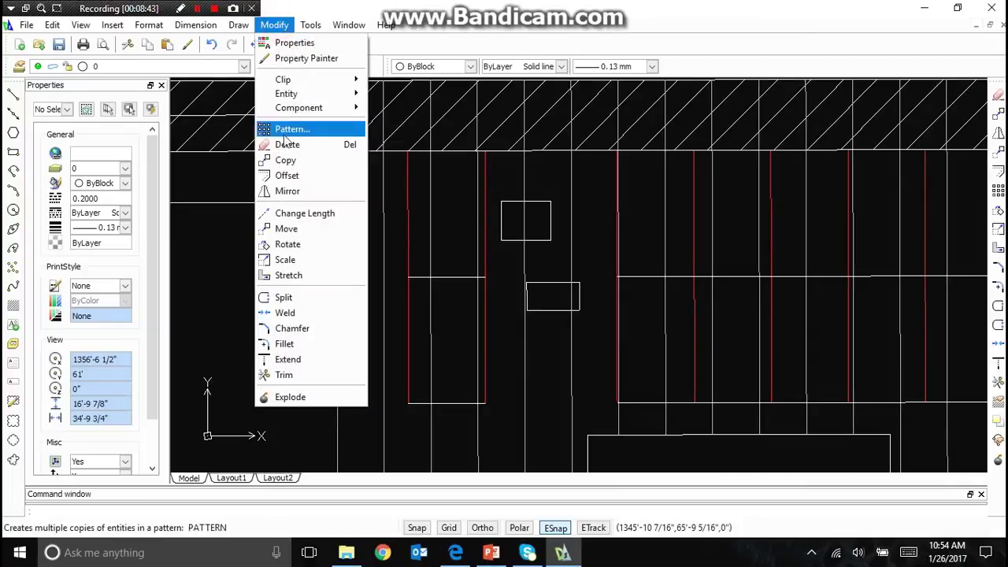
click(288, 176)
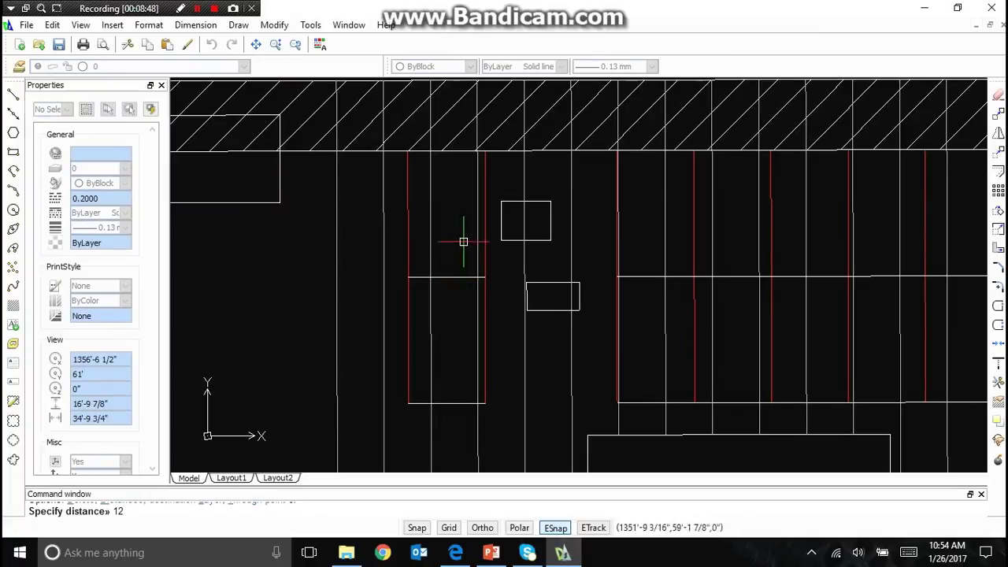
key(Return)
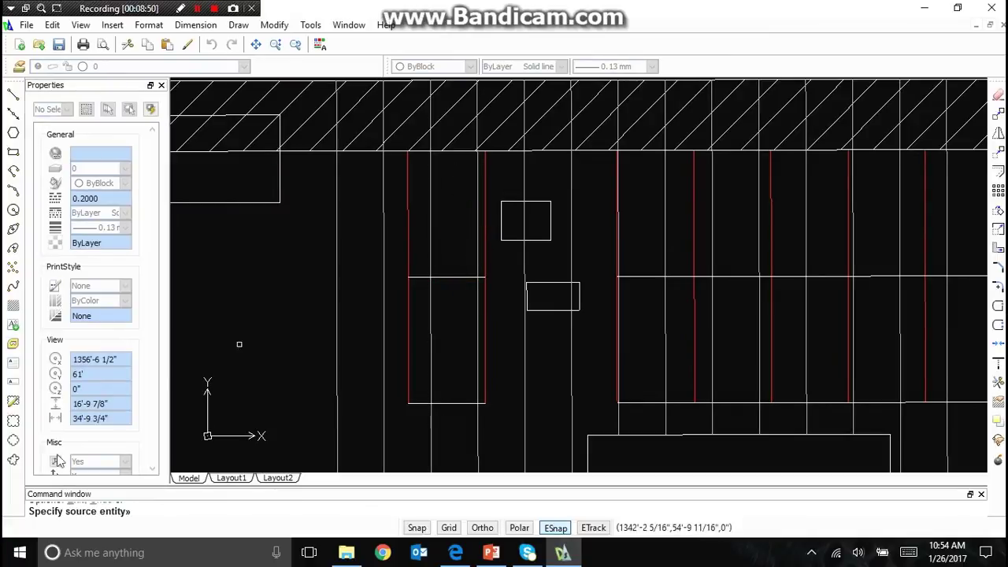
click(453, 150)
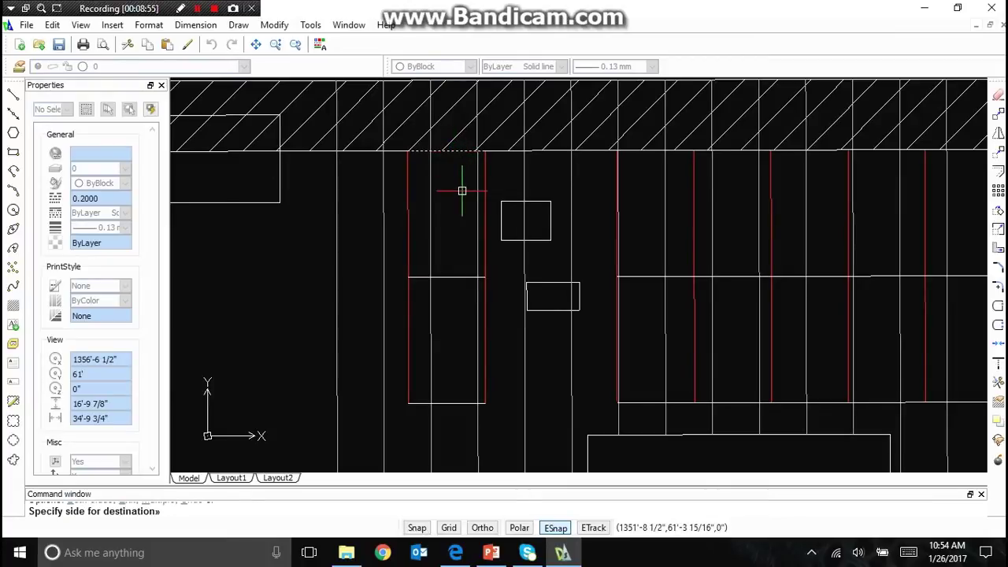
click(457, 180)
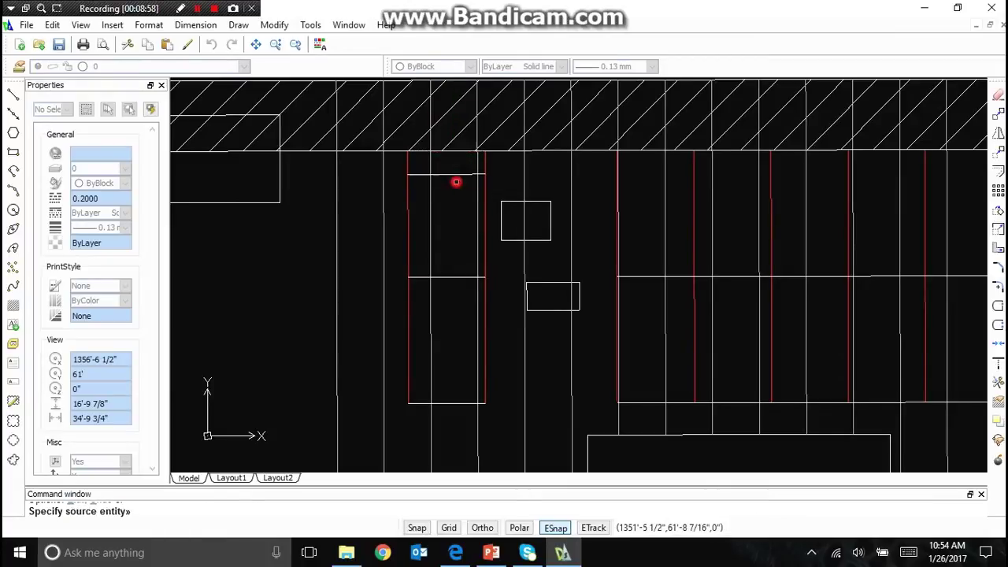
click(445, 278)
click(447, 261)
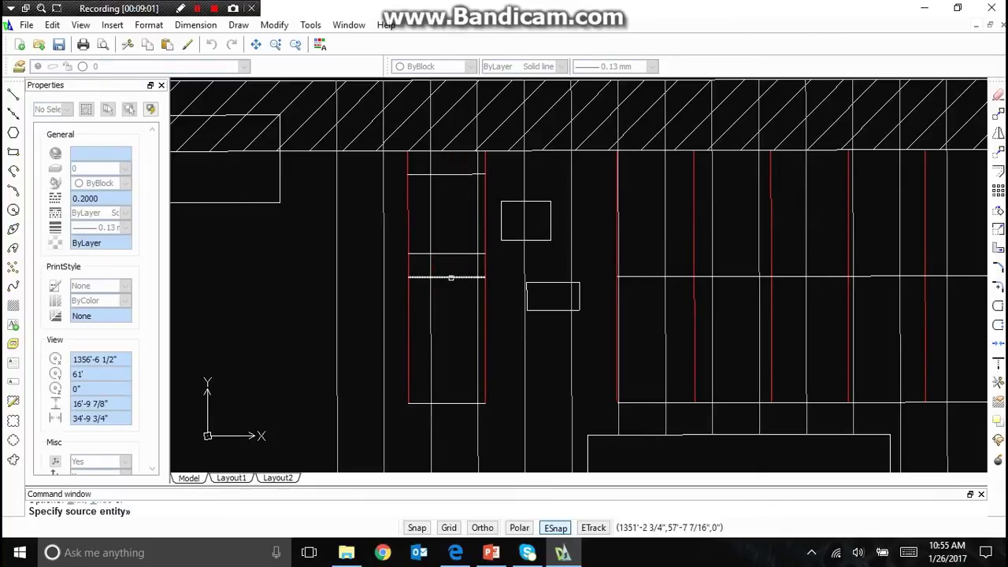
click(453, 278)
click(452, 291)
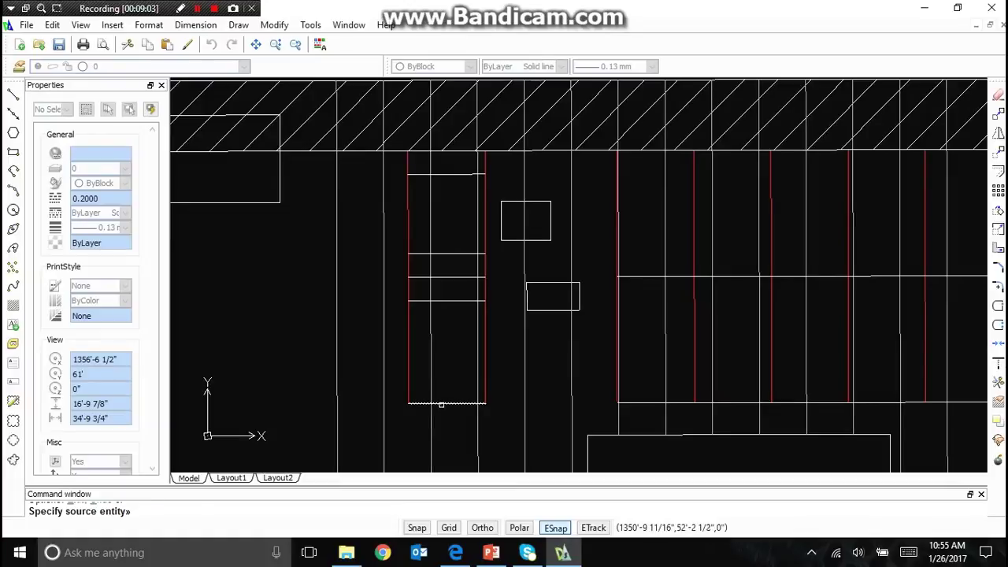
click(442, 403)
click(459, 390)
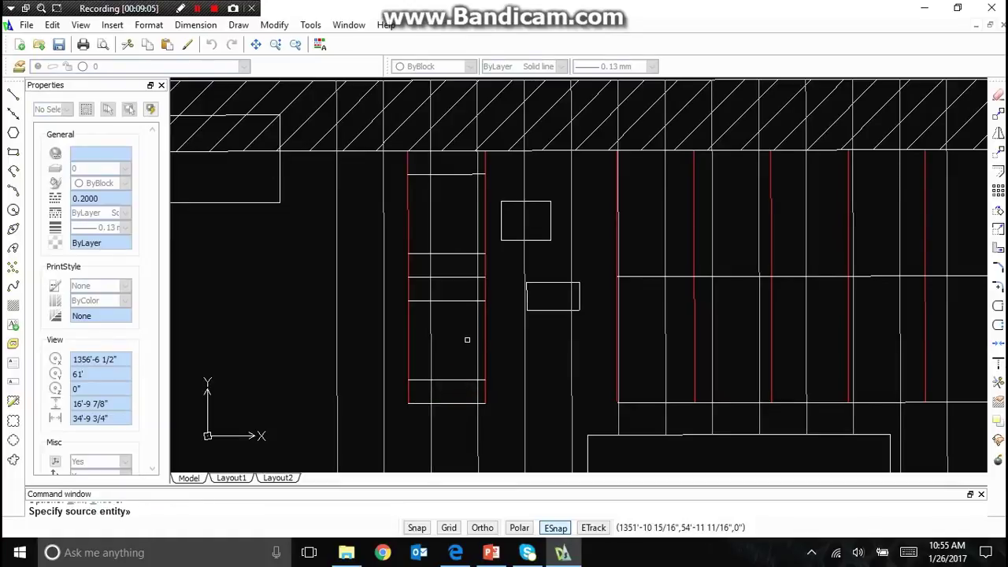
Step: Offset the main array's lower, middle and upper horizontal lines 12 inches into both panel rows, with the middle line offset both ways
click(652, 404)
click(646, 385)
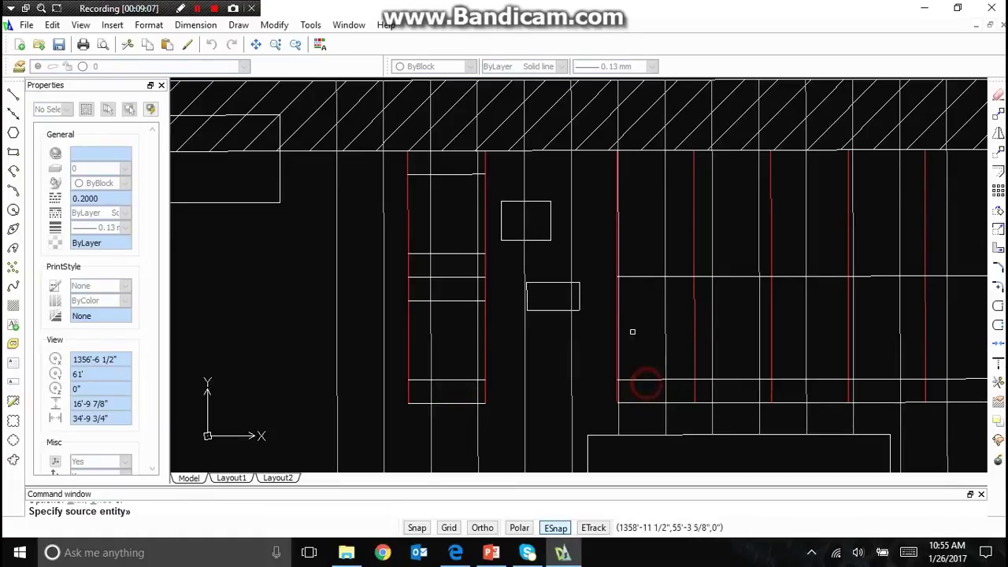
click(644, 278)
click(644, 286)
click(646, 276)
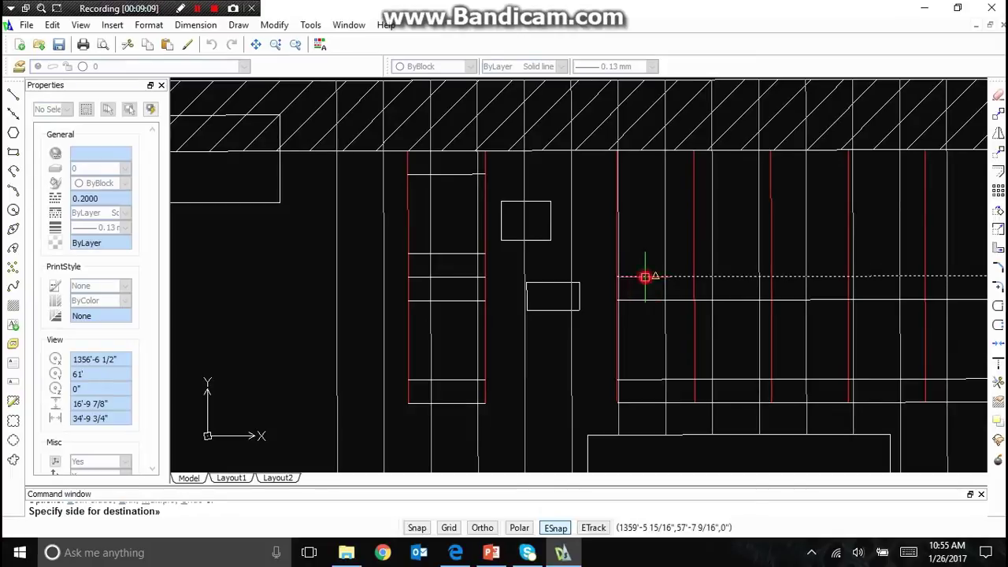
click(642, 263)
click(636, 151)
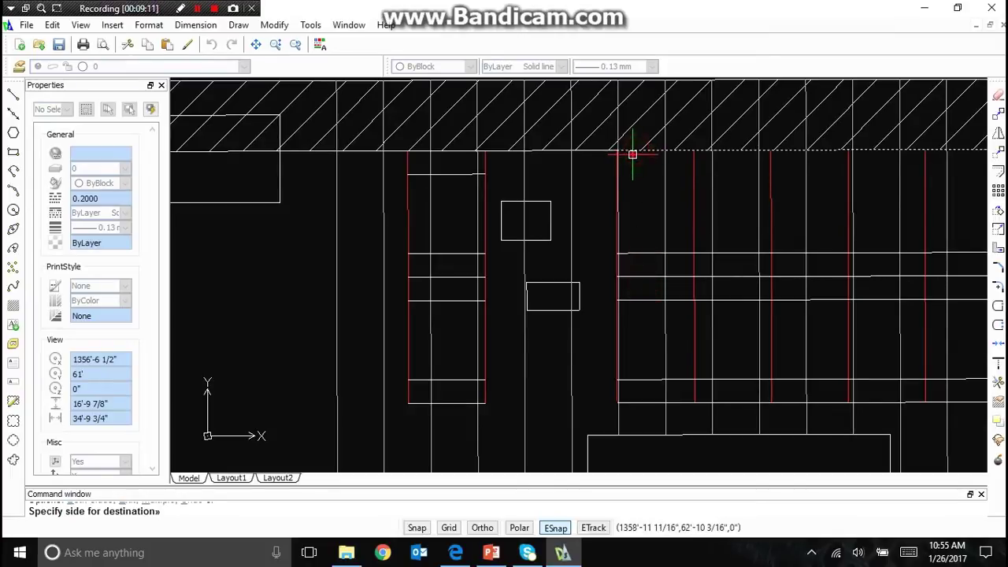
click(637, 163)
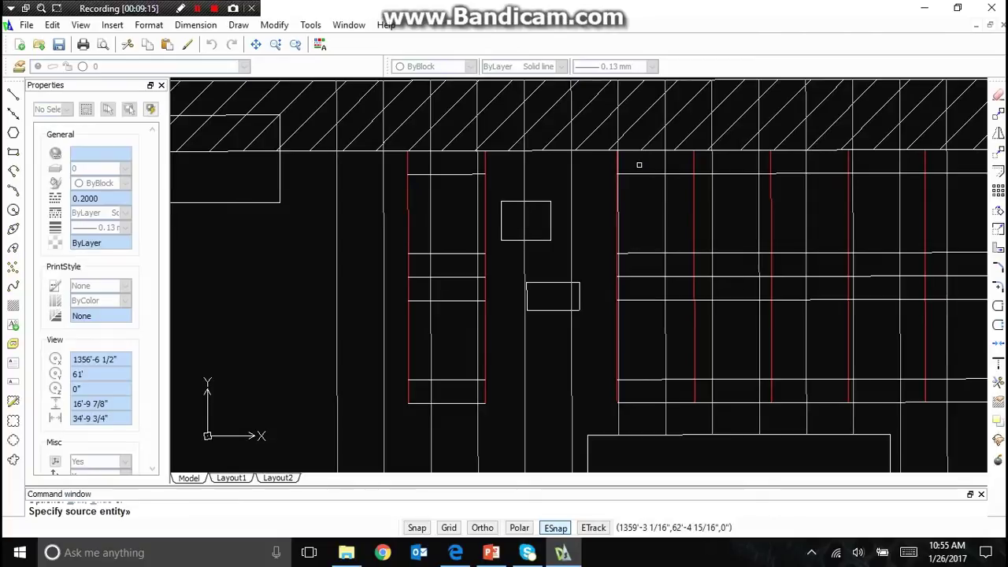
key(Escape)
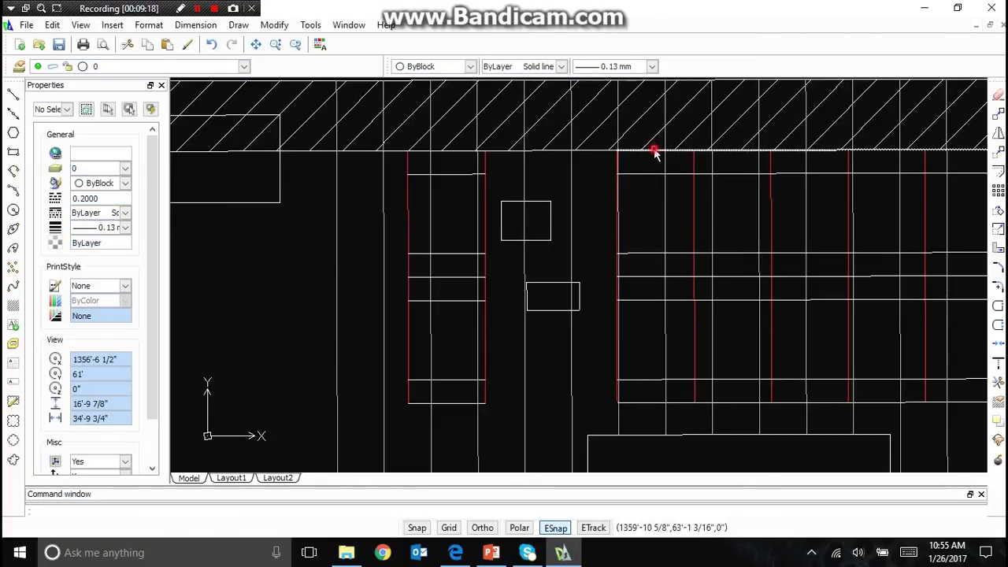
Step: Delete the six original horizontal lines along the panel edges of the main array and the separate column
click(654, 150)
click(648, 277)
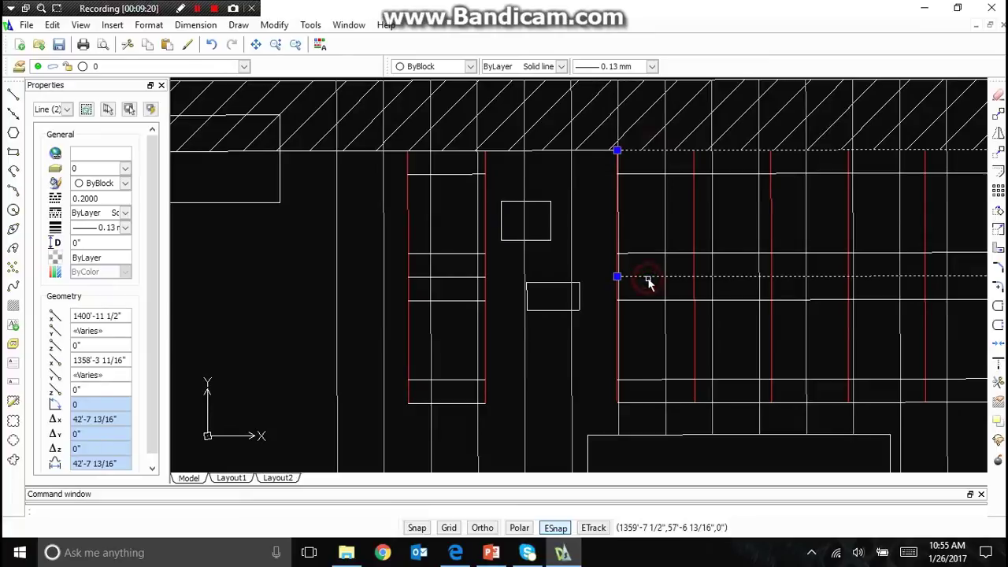
click(638, 401)
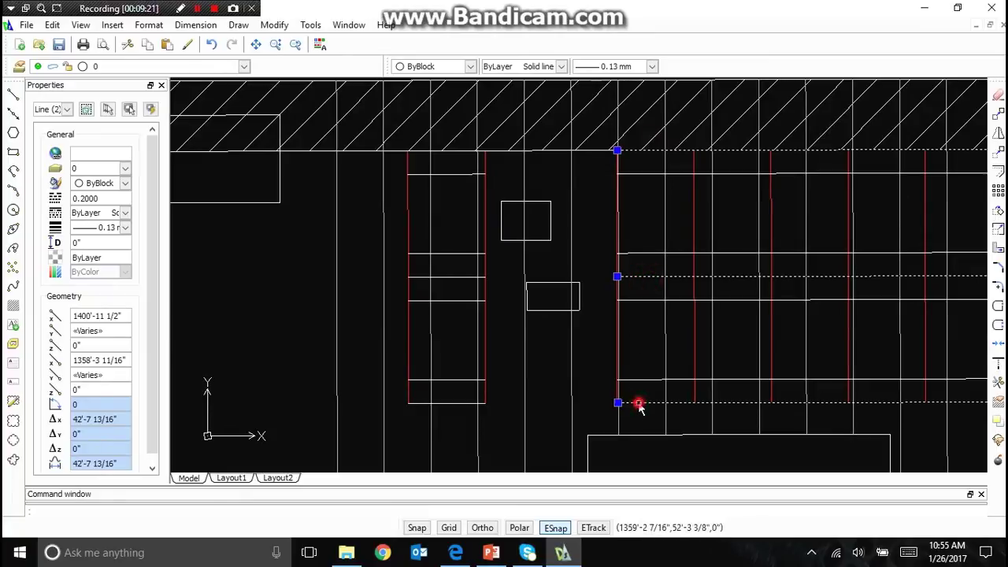
click(462, 403)
click(455, 274)
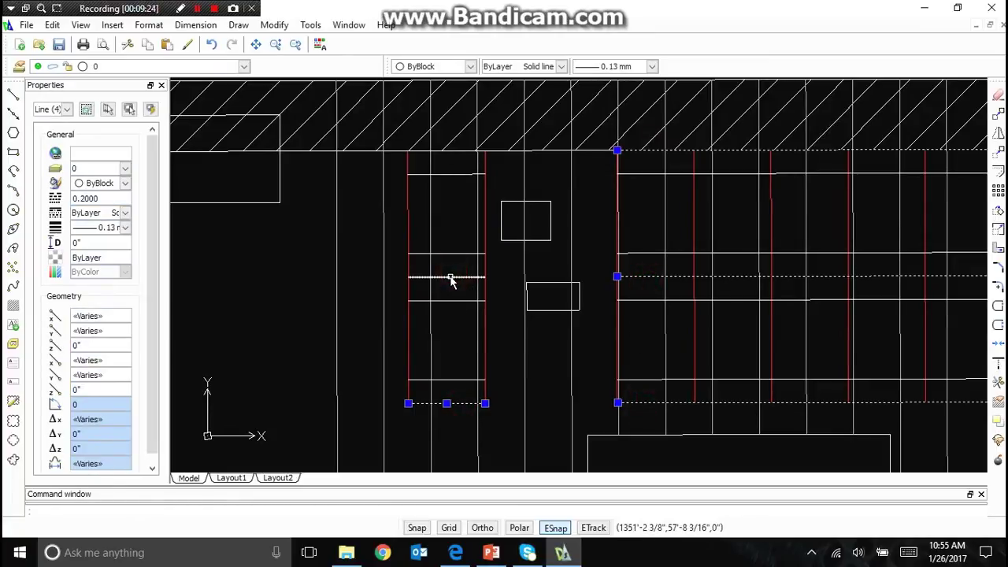
click(450, 275)
click(466, 152)
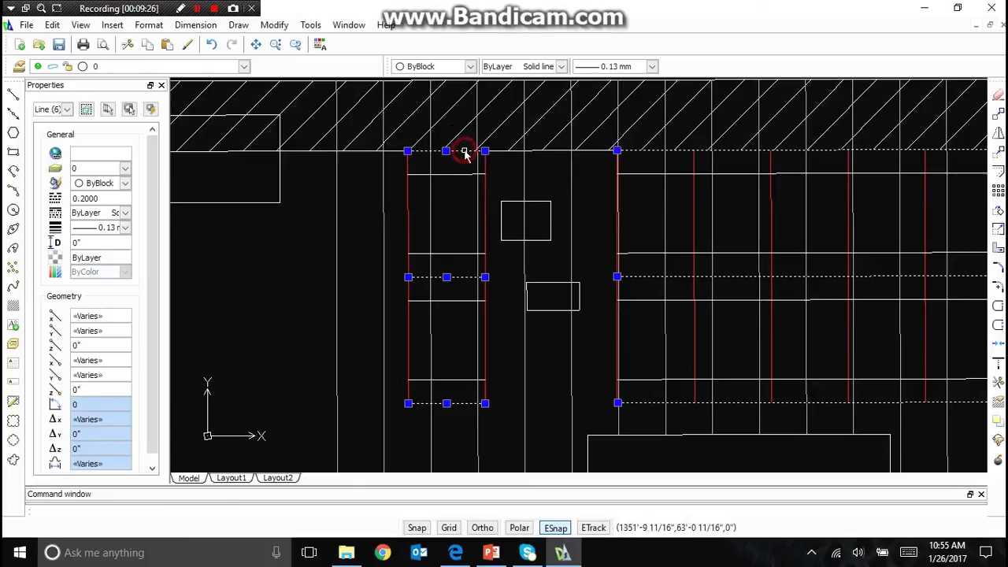
key(Escape)
Step: Set the eight offset rail lines in the separate column and main array to Blue with a heavier lineweight
click(473, 268)
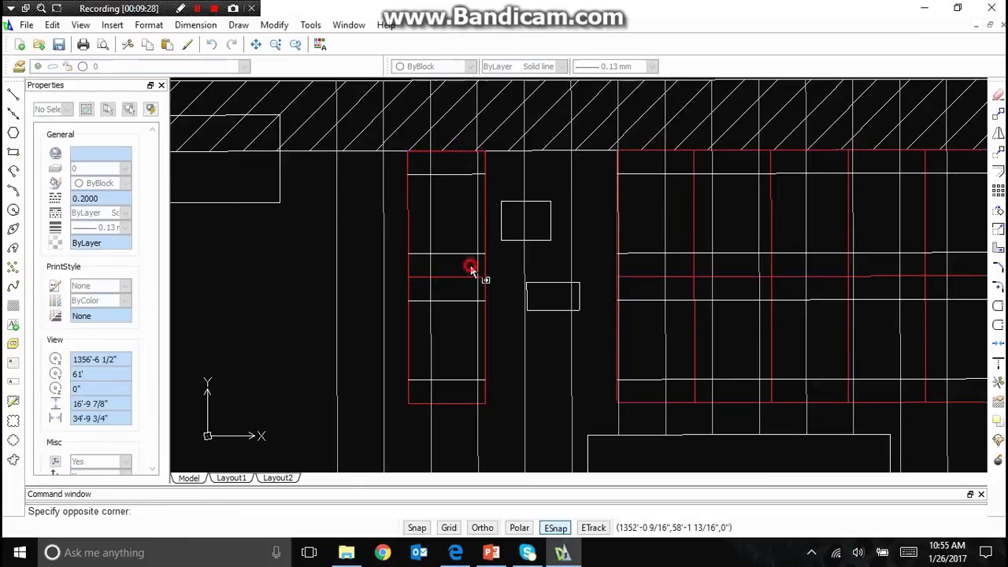
click(452, 170)
click(463, 391)
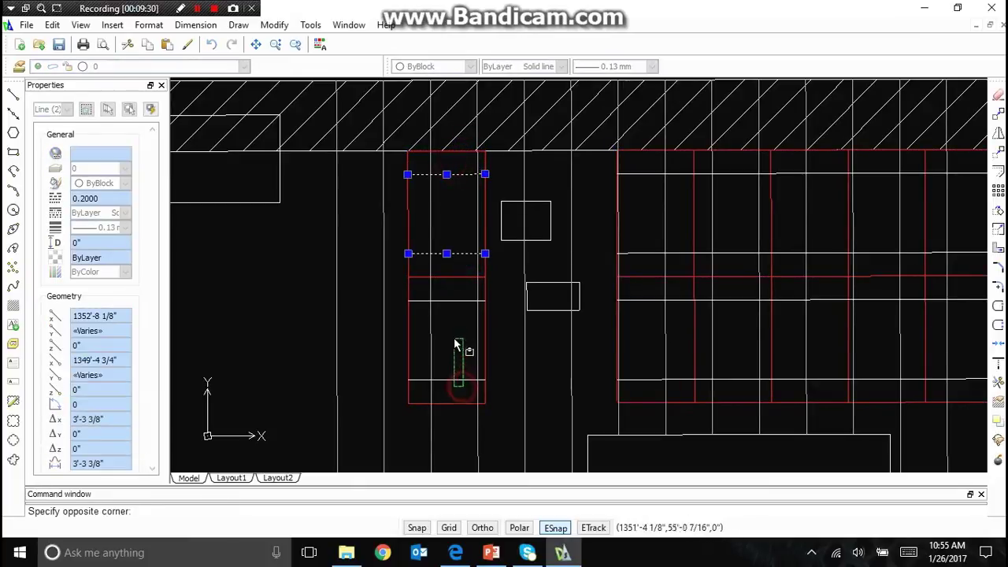
click(451, 298)
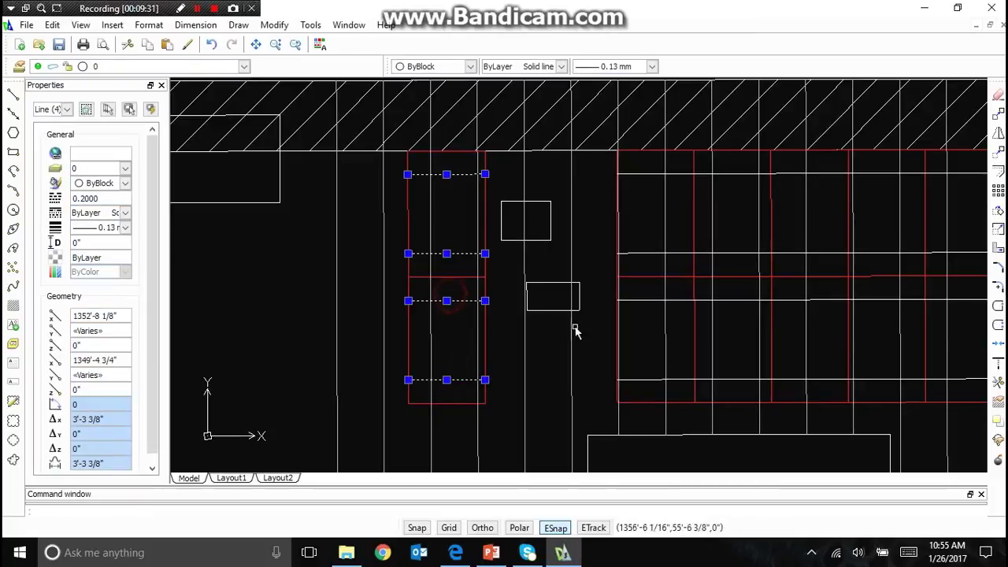
click(642, 398)
click(634, 296)
click(657, 265)
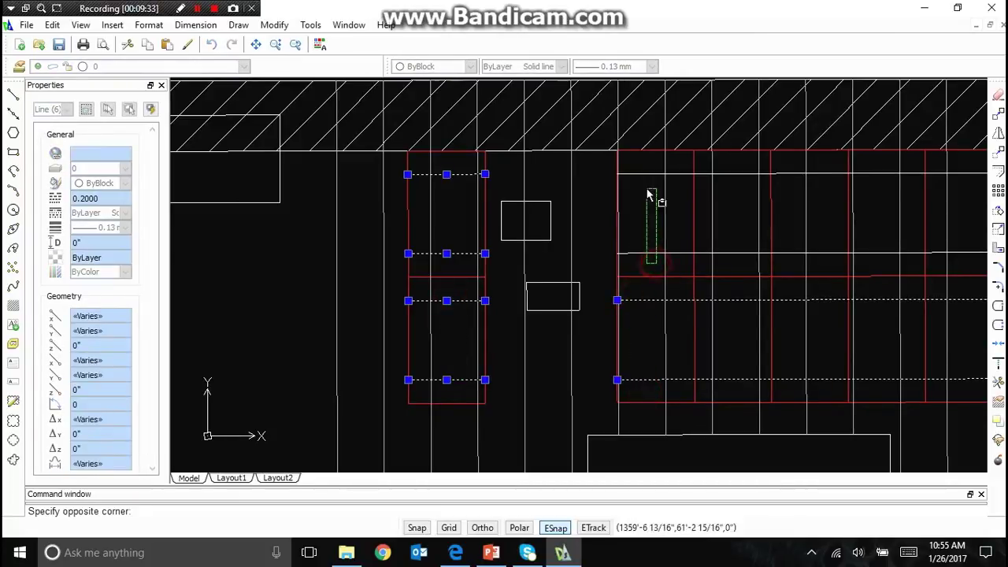
click(650, 168)
click(78, 183)
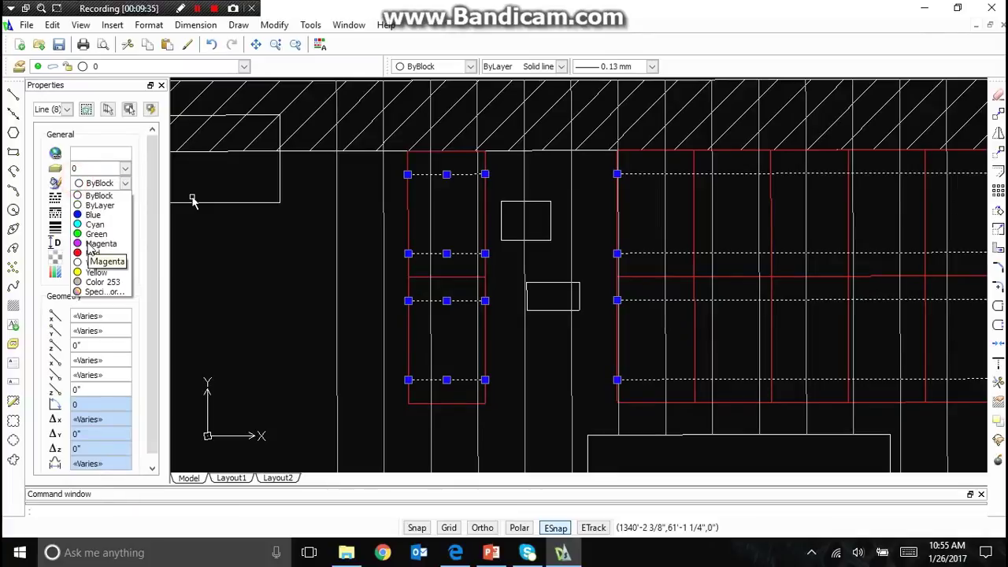
click(90, 216)
click(107, 227)
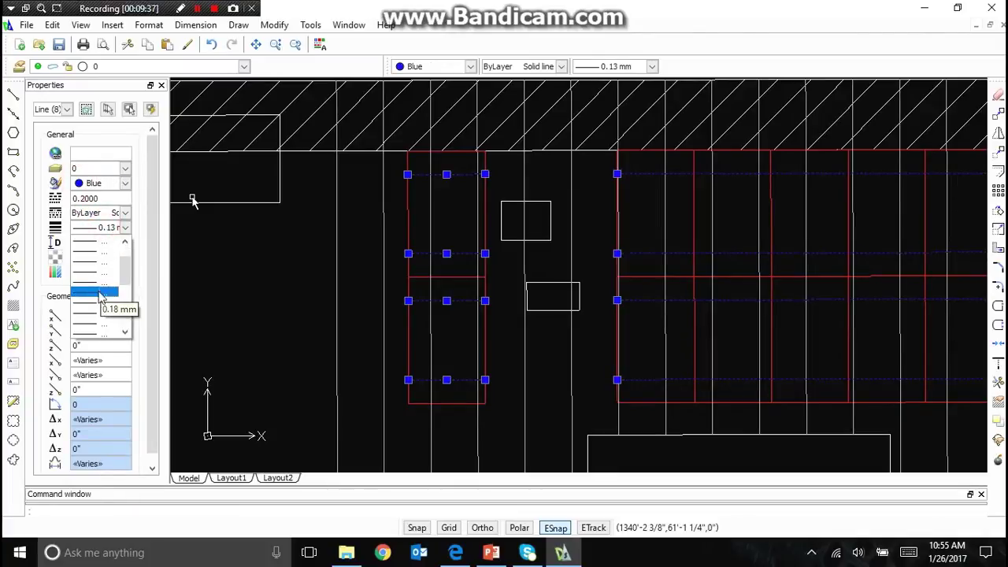
click(106, 335)
key(Escape)
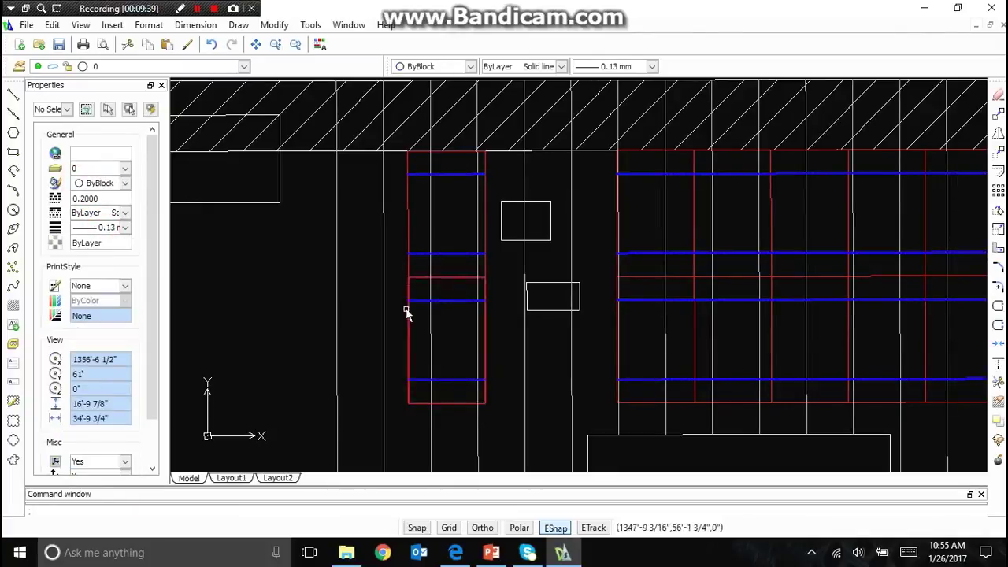
Step: Review the whole rail layout, check the structural layout tasks in the PowerPoint lesson outline, and return to the drawing
scroll(418, 247, down, 2)
scroll(450, 298, down, 3)
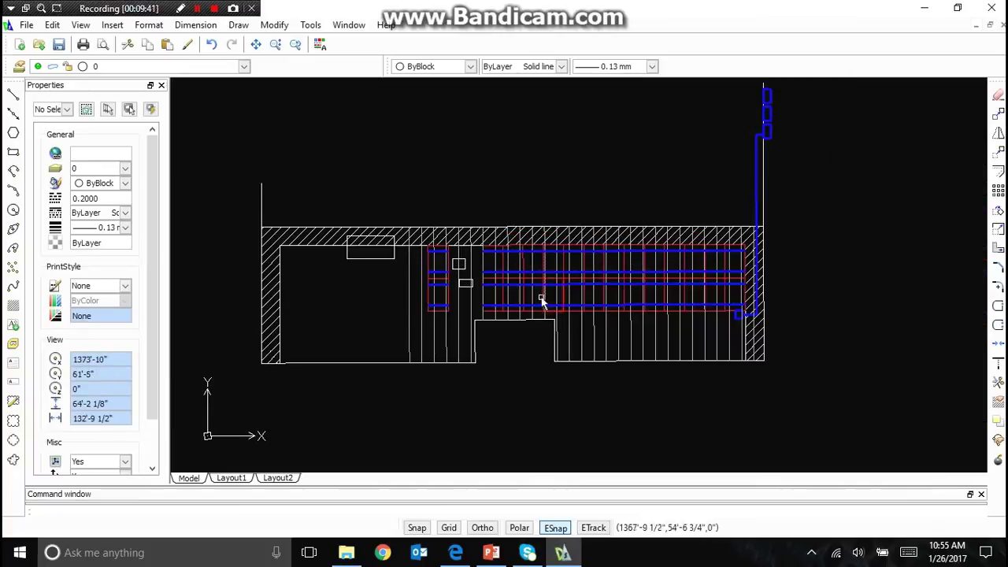
scroll(542, 300, up, 3)
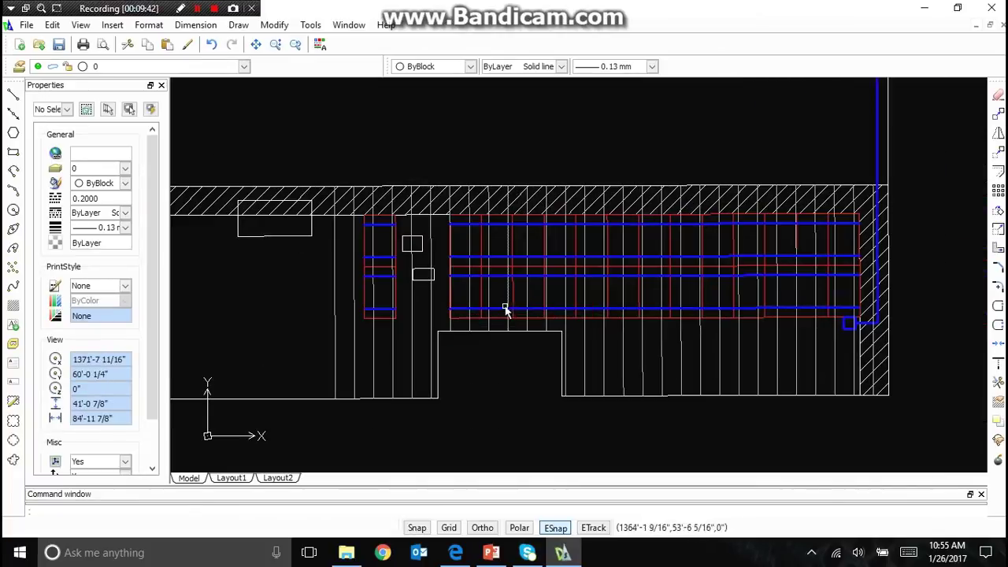
click(493, 550)
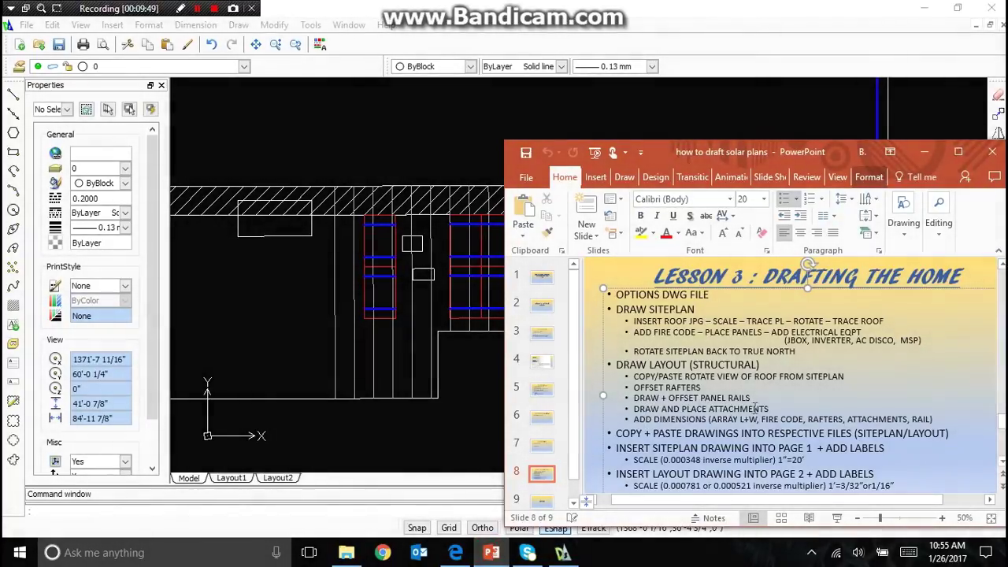
click(474, 106)
click(470, 116)
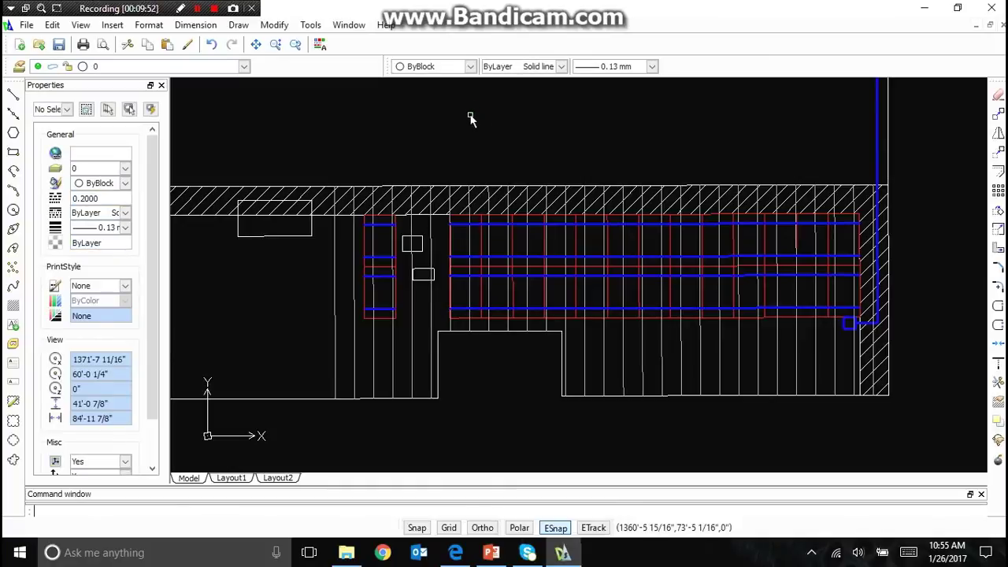
Step: Draw an attachment circle of about 4 1/8" radius where the separate column's uppermost rail crosses the rafter, and dismiss the recording notice
scroll(382, 270, up, 4)
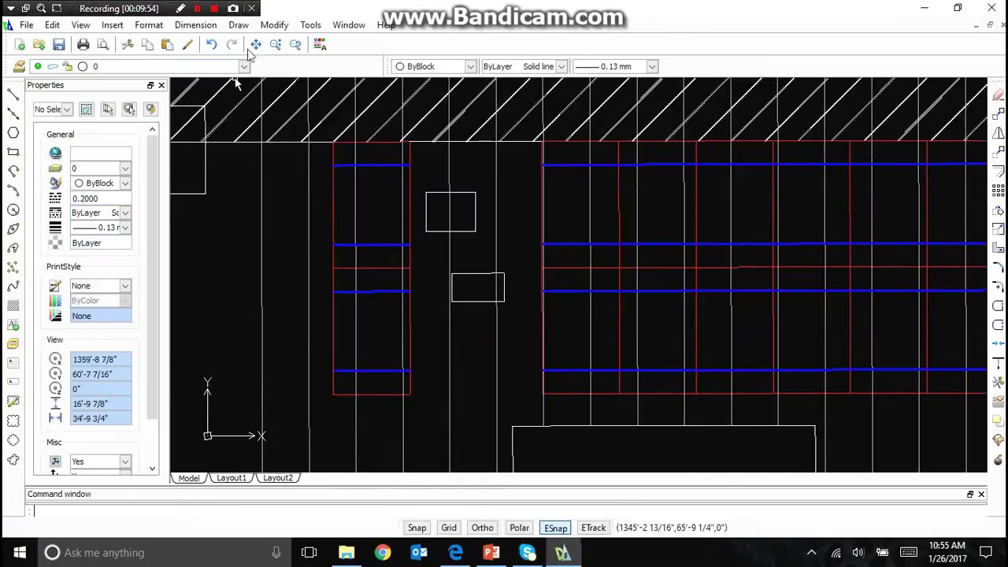
click(239, 24)
mouse_move(302, 210)
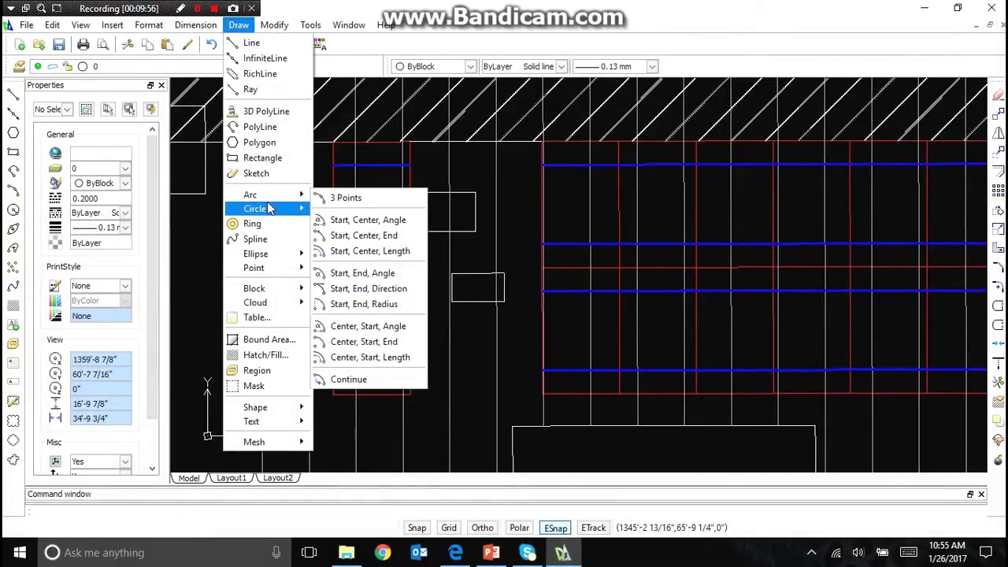
click(355, 209)
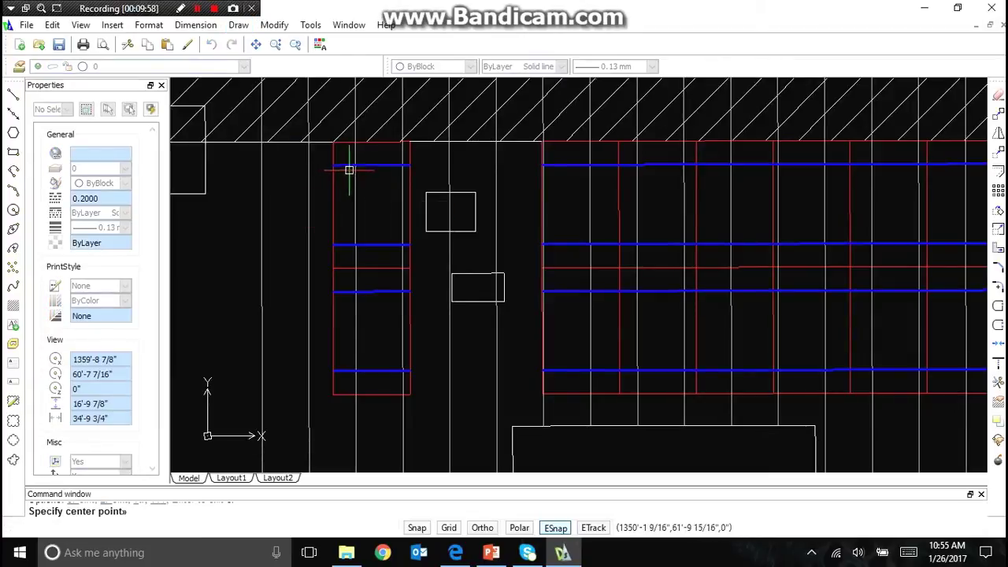
click(355, 165)
click(361, 165)
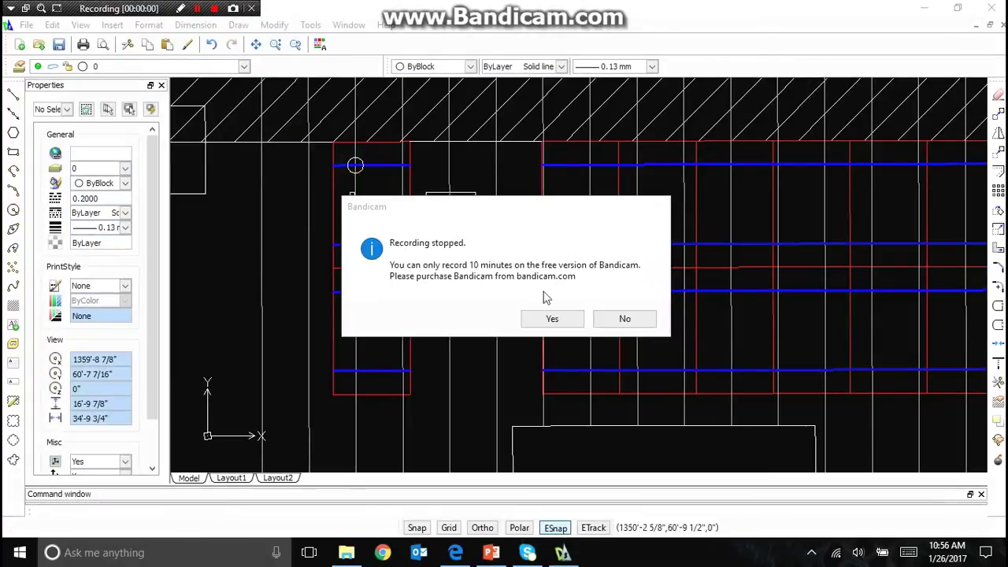
click(602, 319)
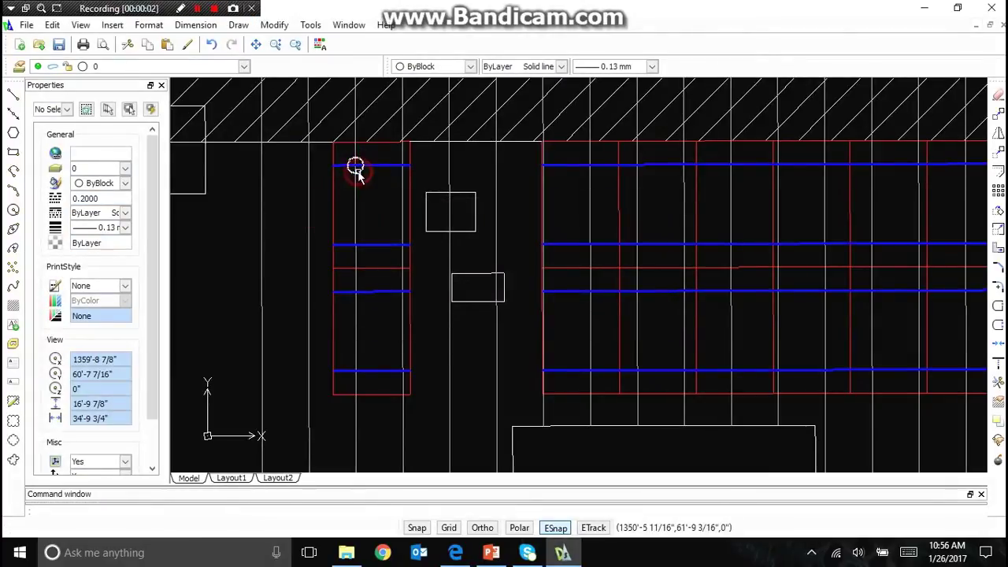
Step: Copy the attachment circle to where the separate column's second rail crosses the same rafter
click(359, 172)
key(ctrl+c)
key(ctrl+v)
click(370, 212)
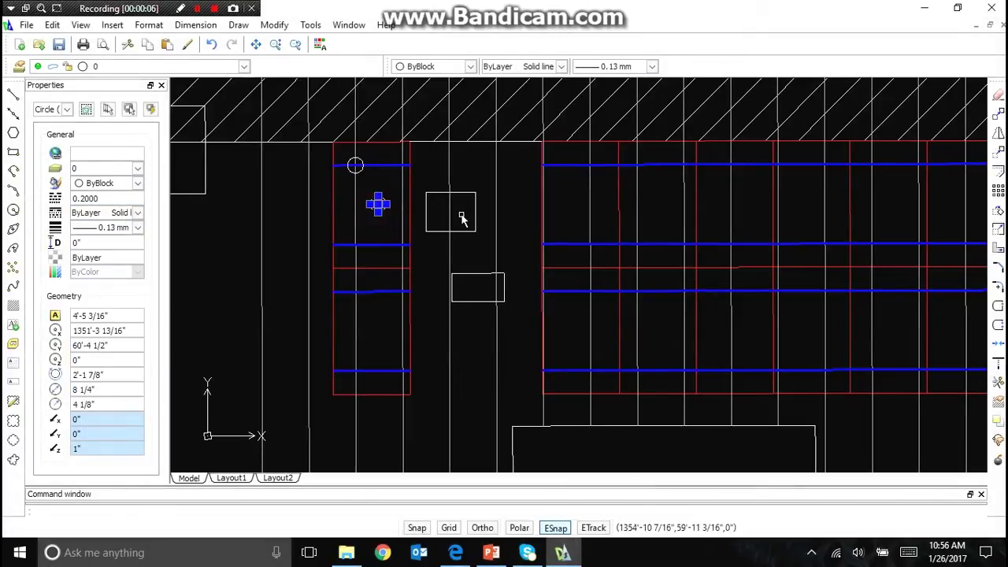
right_click(408, 228)
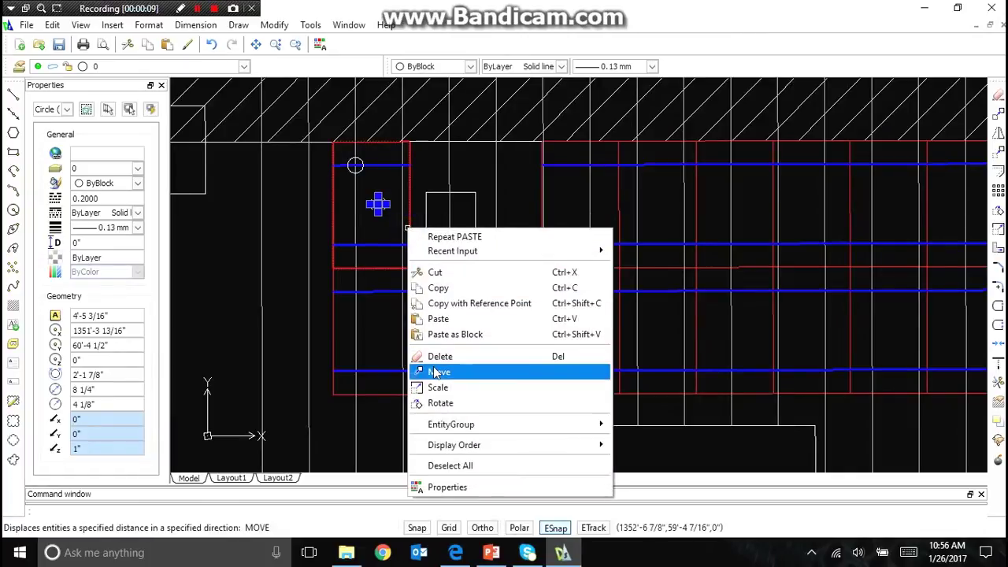
click(433, 360)
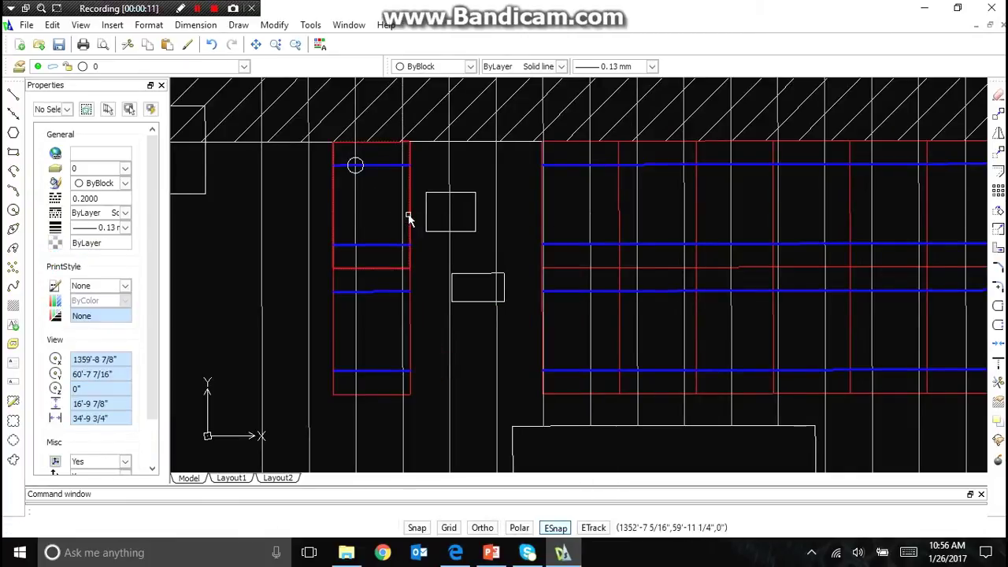
click(380, 210)
right_click(384, 211)
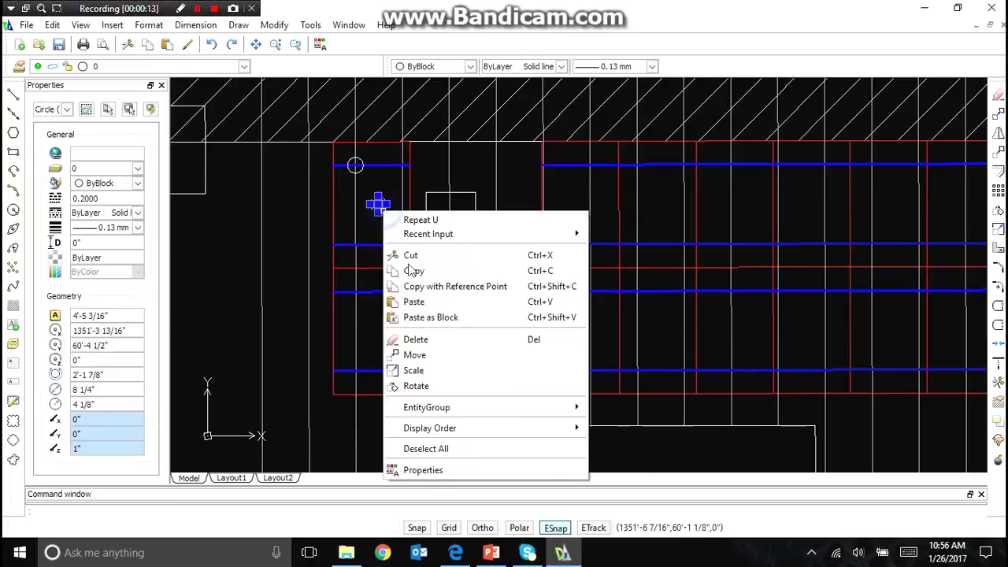
click(415, 355)
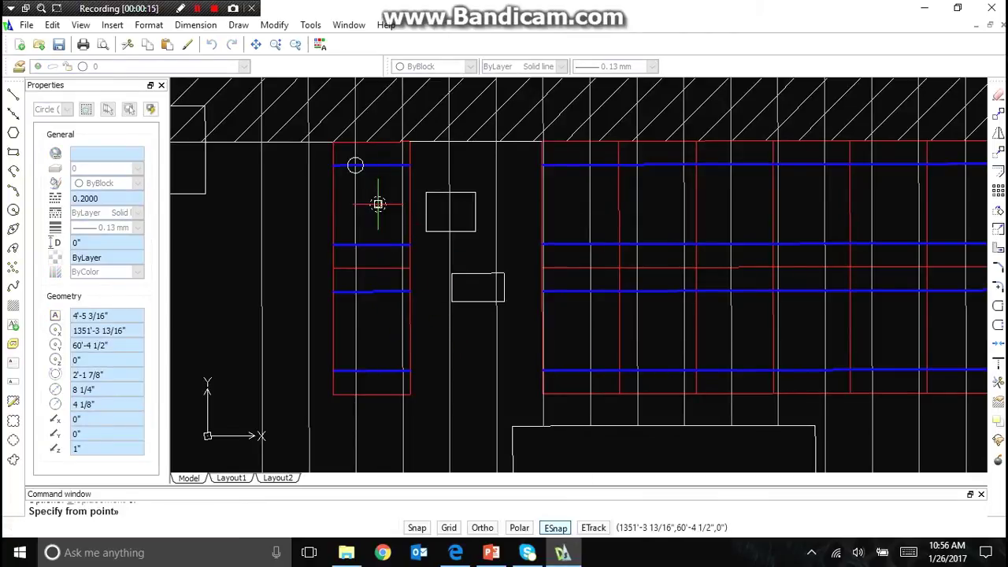
click(378, 204)
click(355, 244)
Step: Copy the two attachment circles onto the neighbouring rafter of the separate column, centred on its upper two rails
click(342, 152)
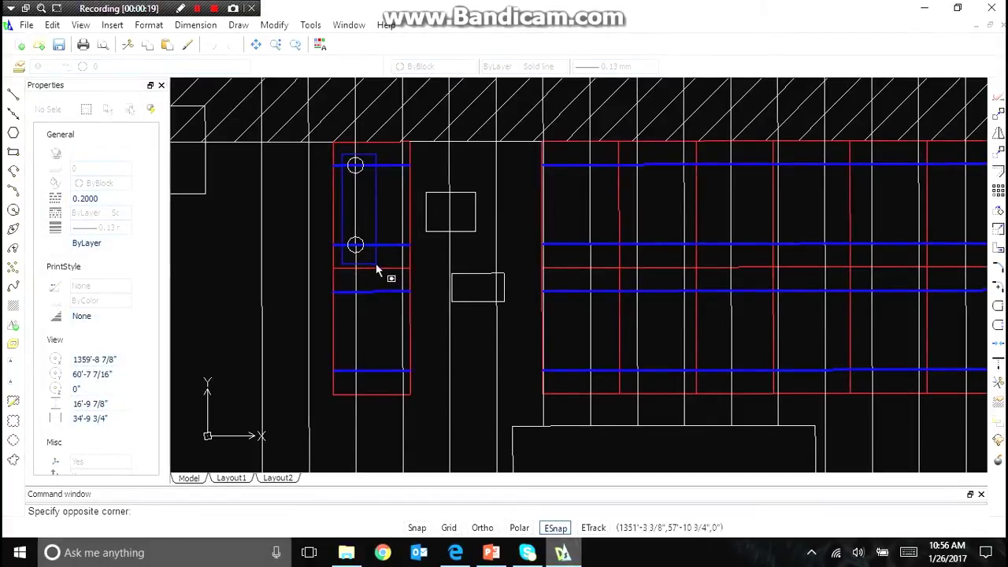
click(374, 259)
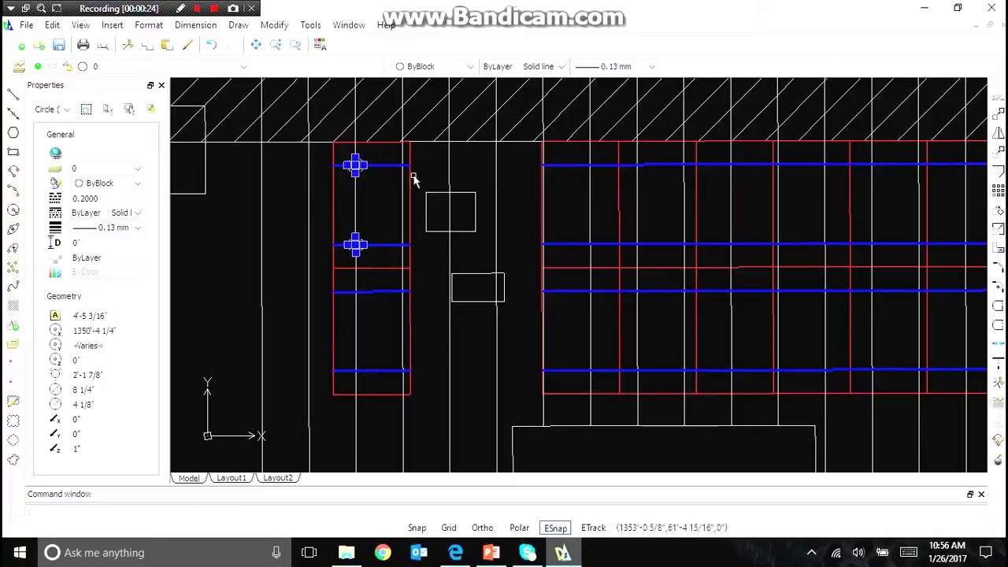
key(ctrl+c)
key(ctrl+v)
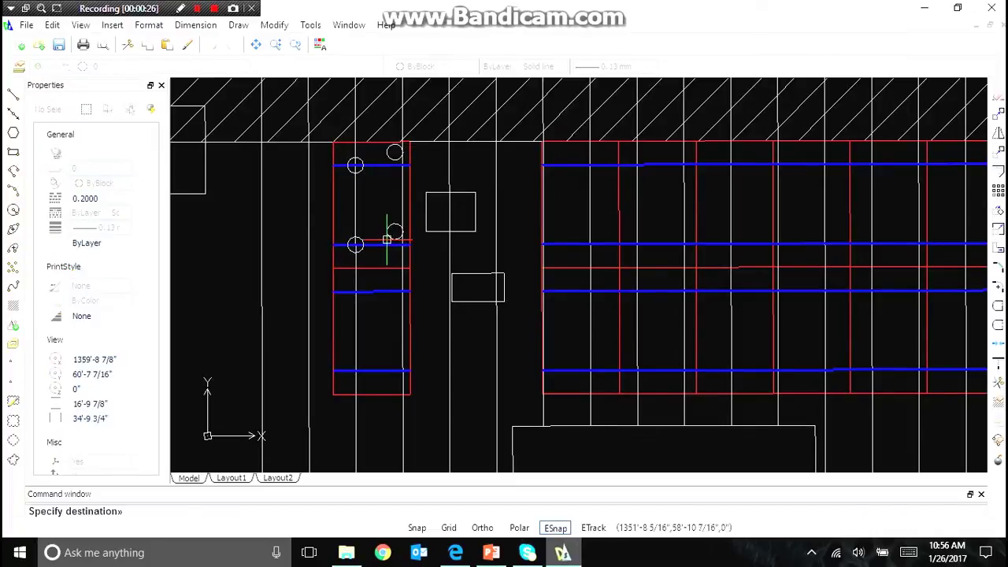
scroll(387, 240, up, 8)
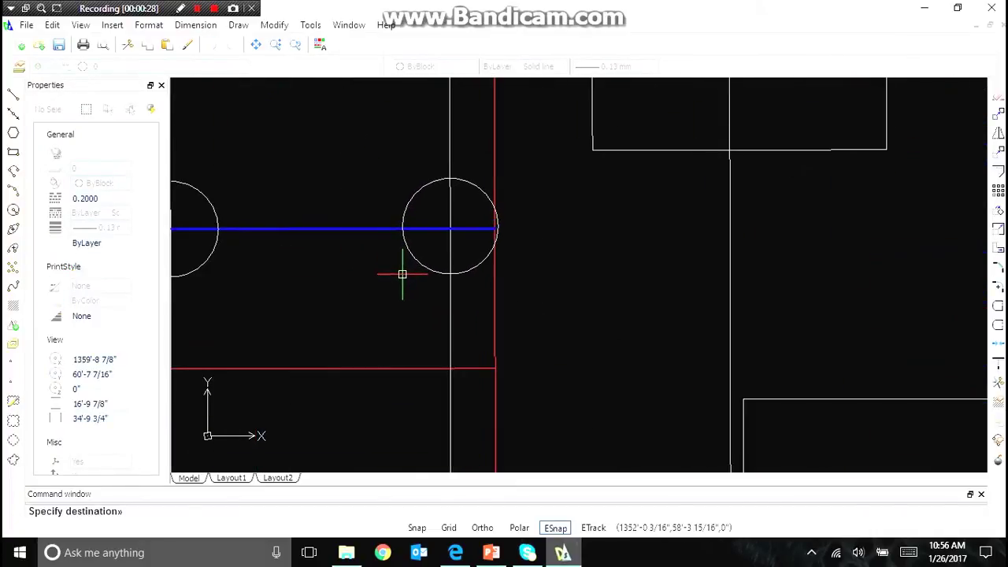
click(402, 276)
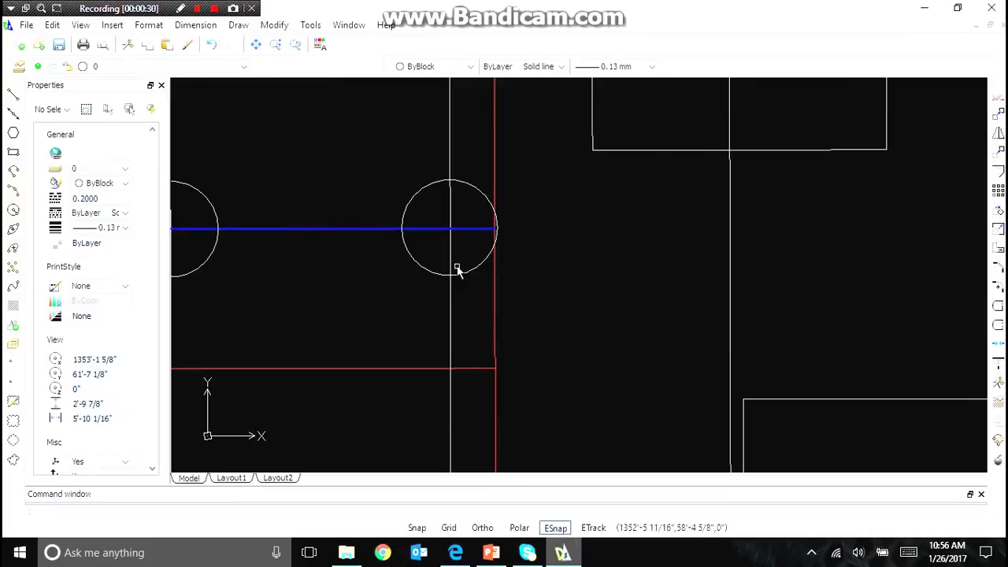
scroll(405, 271, down, 3)
scroll(376, 222, down, 2)
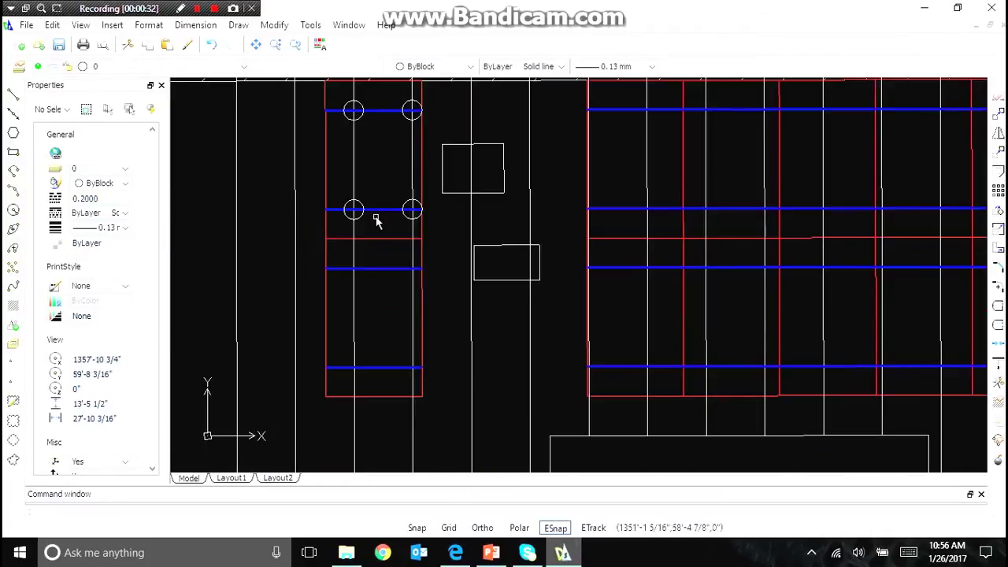
Step: Copy the four attachment circles down to the rafter crossings of the separate column's lower two rails
click(340, 94)
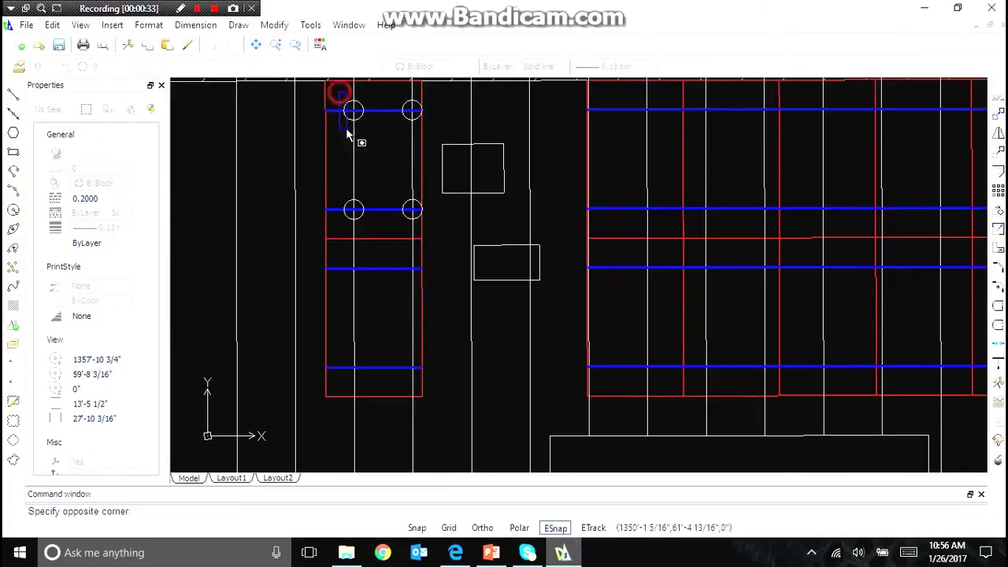
click(434, 232)
key(ctrl+c)
key(ctrl+v)
scroll(348, 376, up, 5)
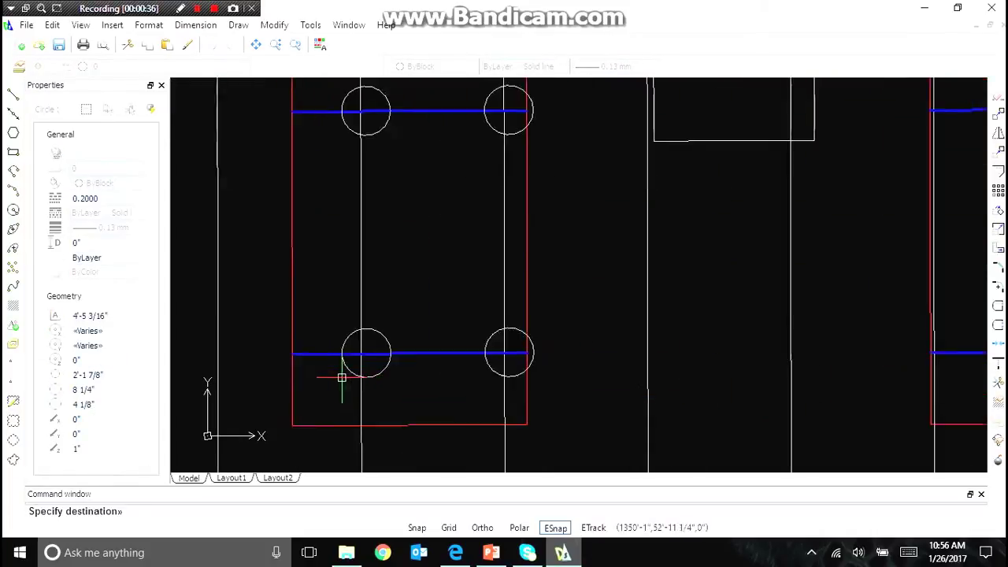
click(334, 377)
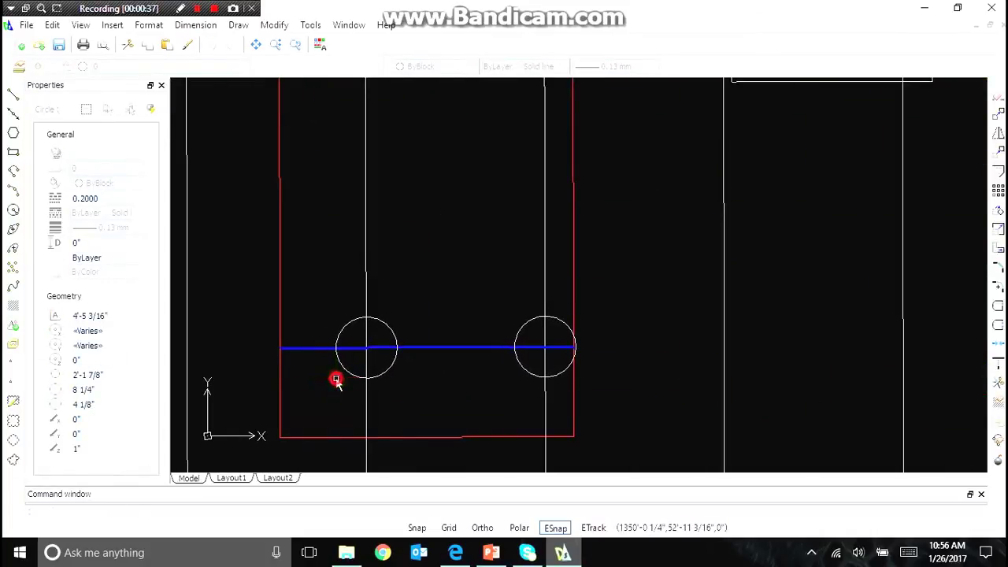
scroll(334, 378, down, 6)
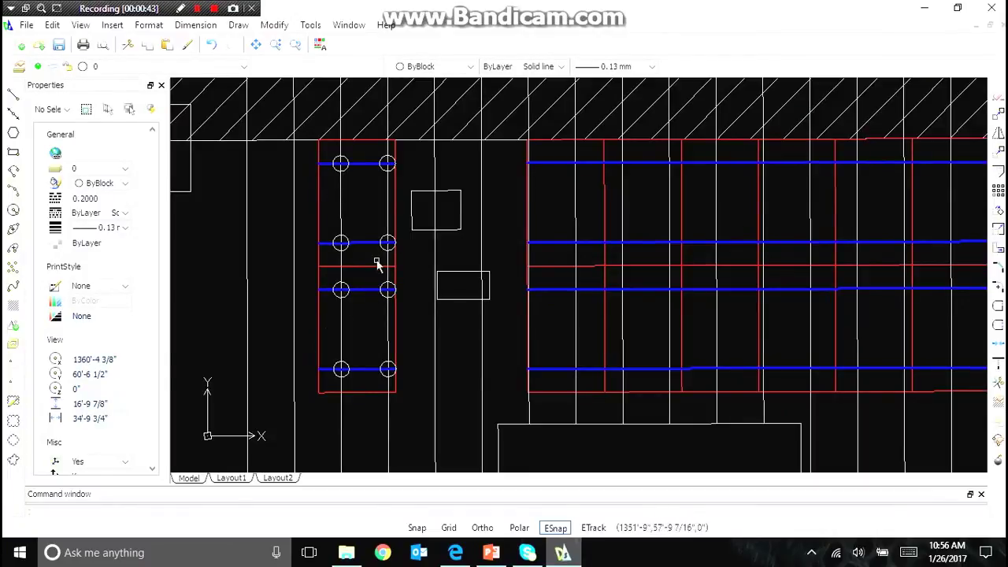
Step: Copy a vertical pair of attachment circles onto the main array's first rafter, on its upper two rails
click(327, 150)
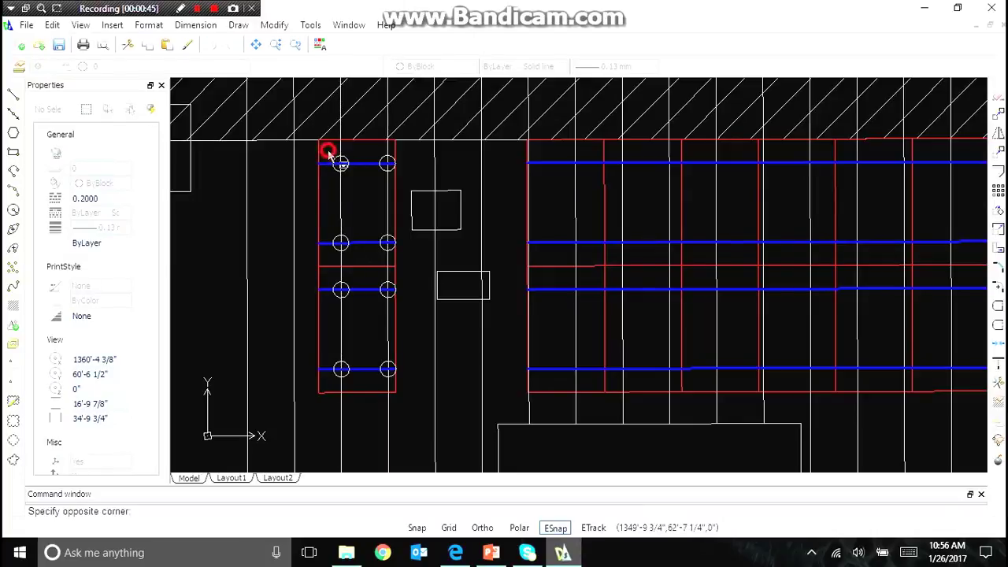
click(362, 254)
key(ctrl+c)
key(ctrl+v)
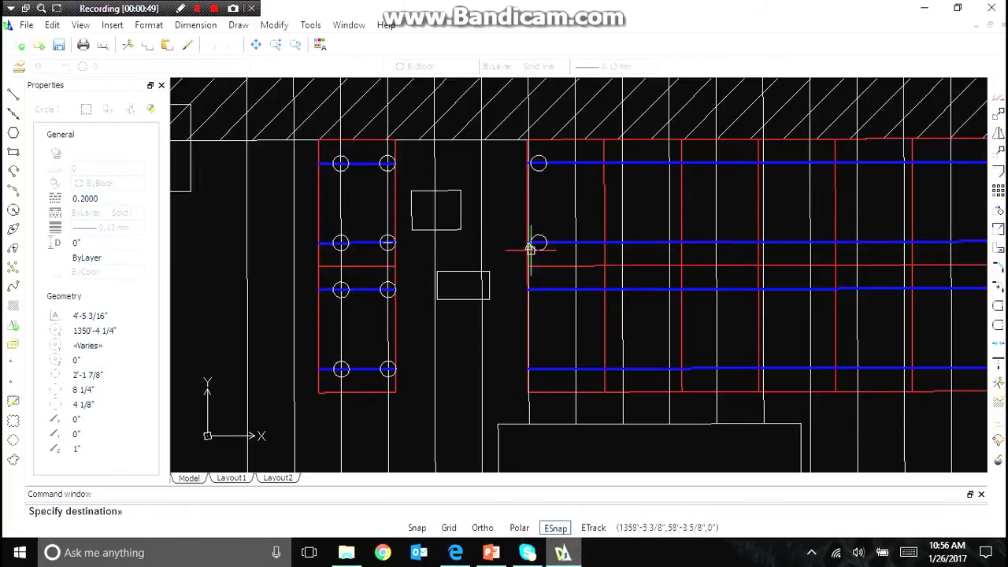
scroll(544, 248, up, 5)
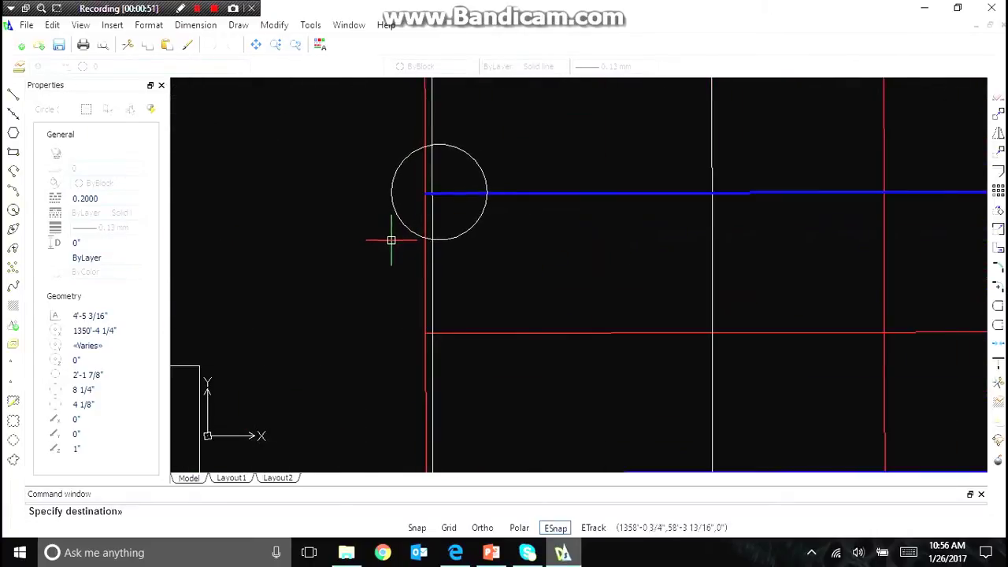
Step: Place another pair of attachment circles on the main array's upper two rails, three rafters along from the first pair
scroll(311, 280, down, 4)
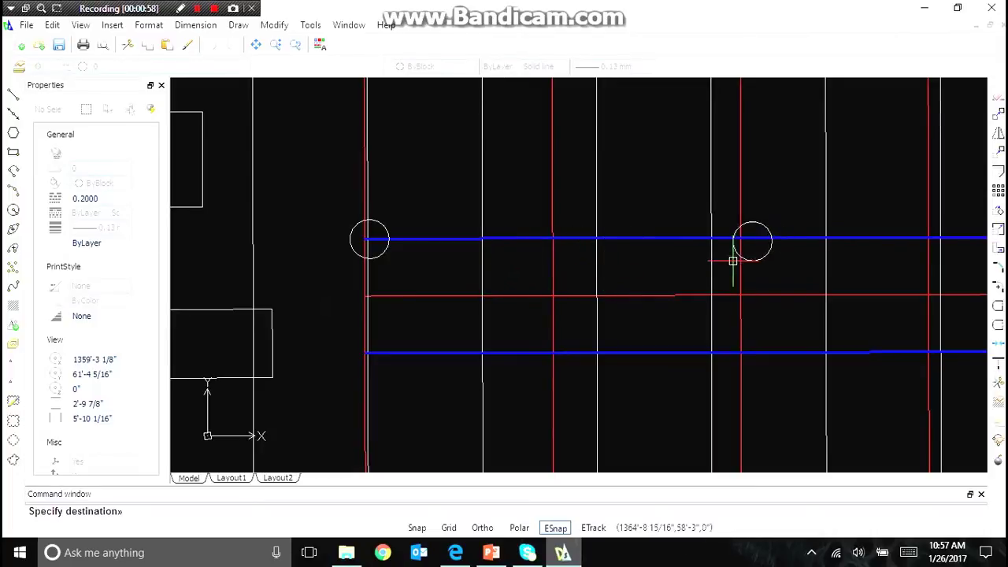
scroll(686, 255, up, 3)
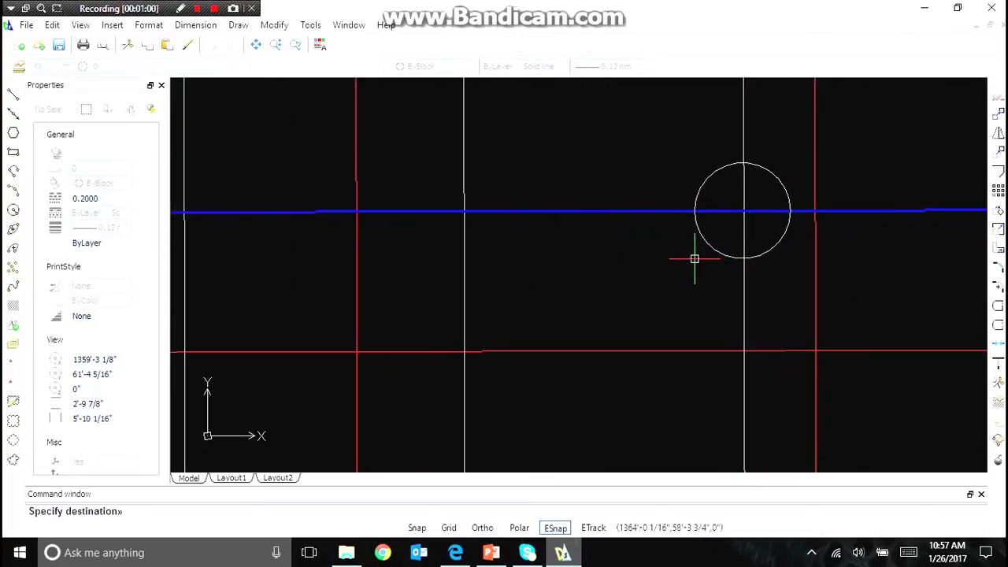
click(697, 261)
scroll(475, 215, down, 5)
Step: Copy the main array's four attachment circles further along the upper two rails, keeping the three-rafter spacing
click(389, 113)
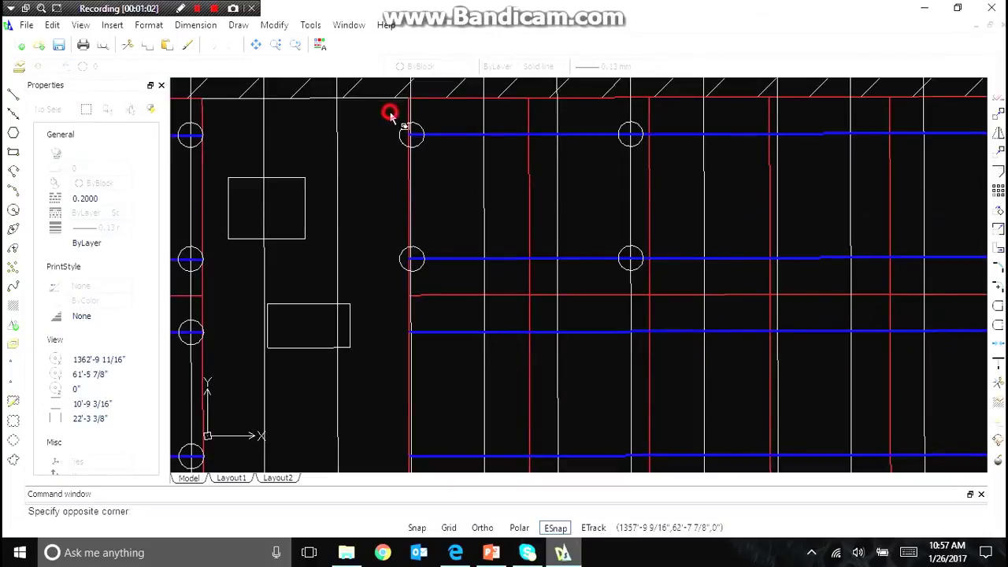
click(673, 294)
key(ctrl+c)
key(ctrl+v)
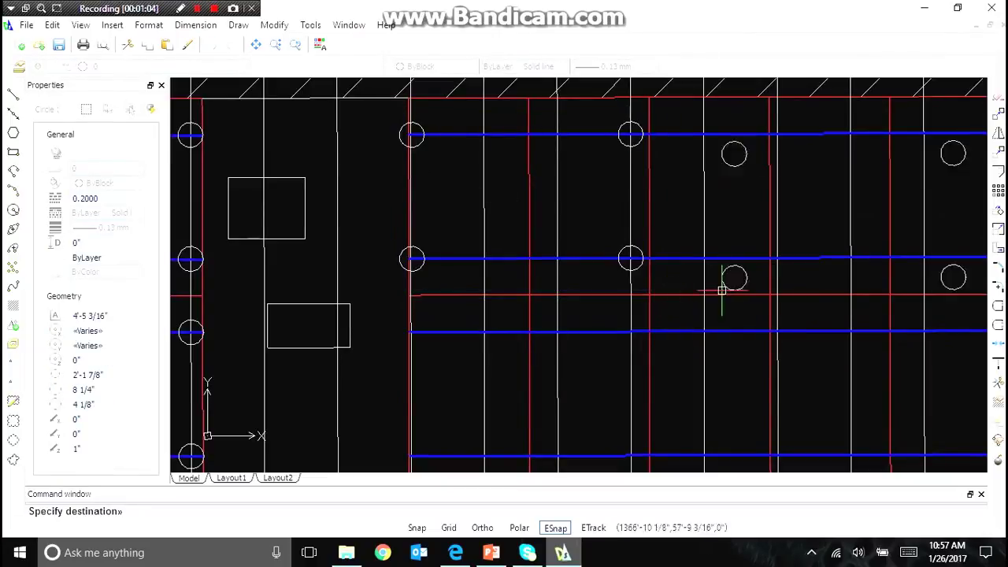
scroll(862, 289, up, 6)
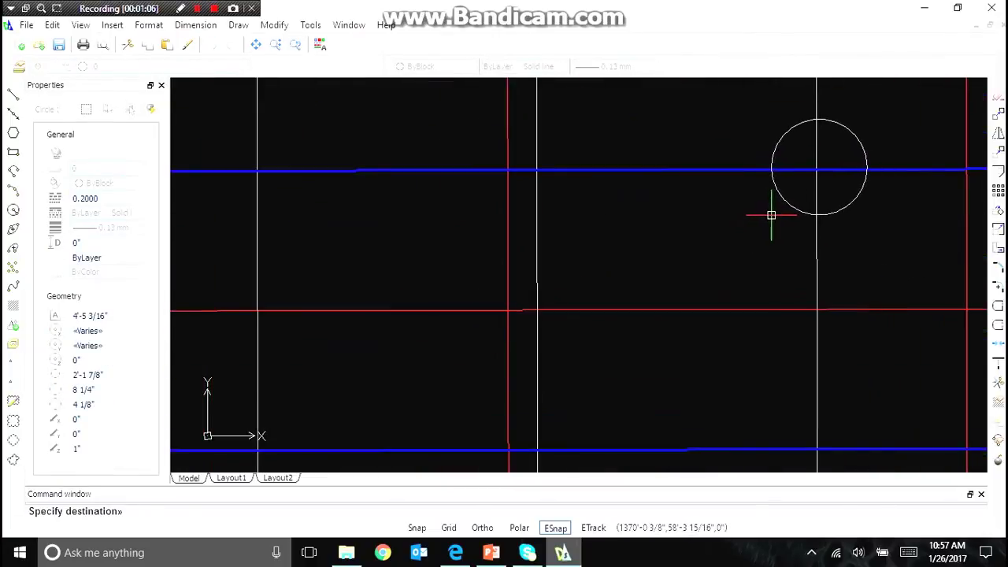
click(771, 217)
scroll(511, 260, down, 6)
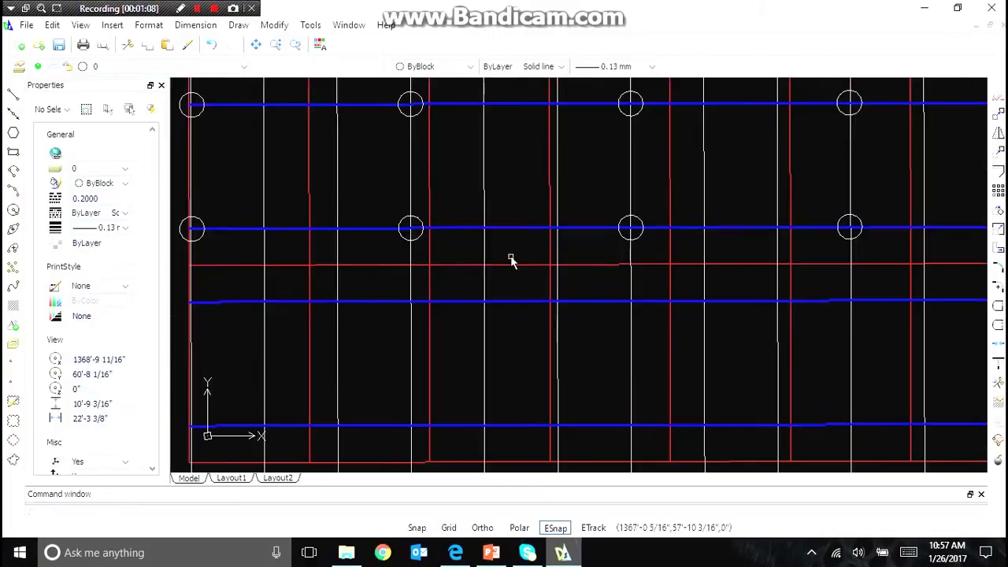
Step: Copy the main array's eight attachment circles along the upper two rails to reach the array's far end at the same spacing
scroll(605, 296, up, 3)
scroll(715, 263, up, 3)
scroll(590, 247, down, 3)
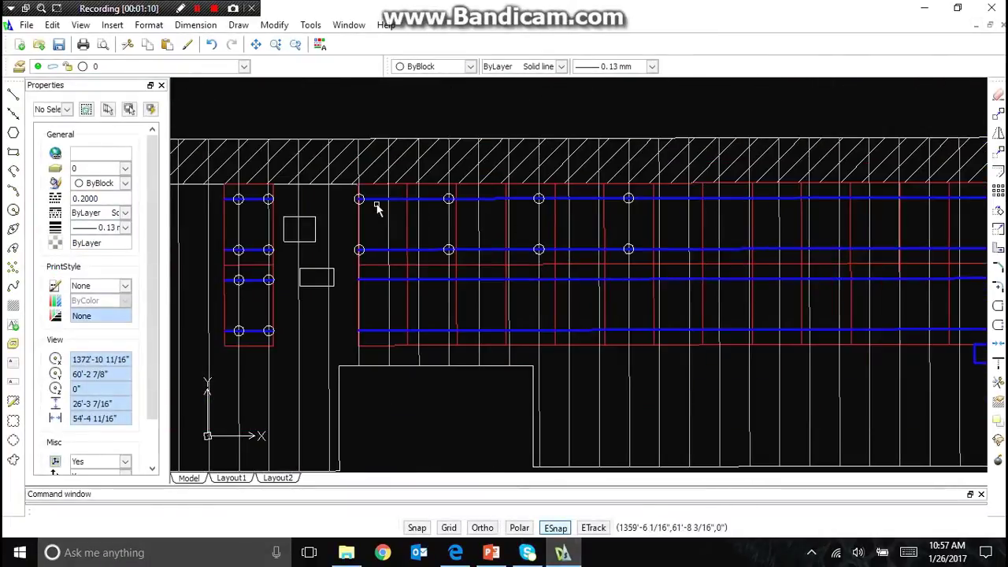
click(352, 193)
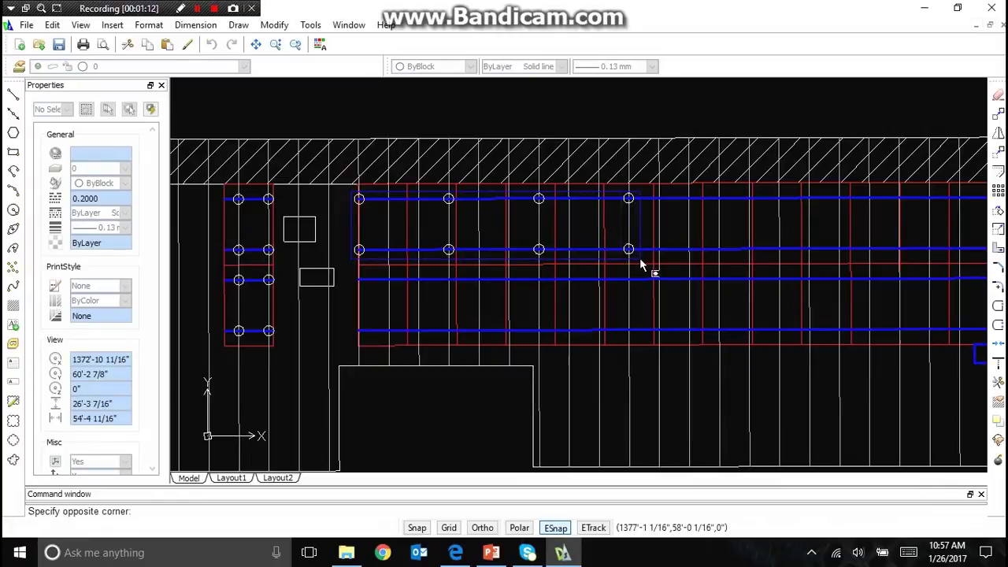
click(641, 263)
key(ctrl+v)
scroll(742, 258, up, 5)
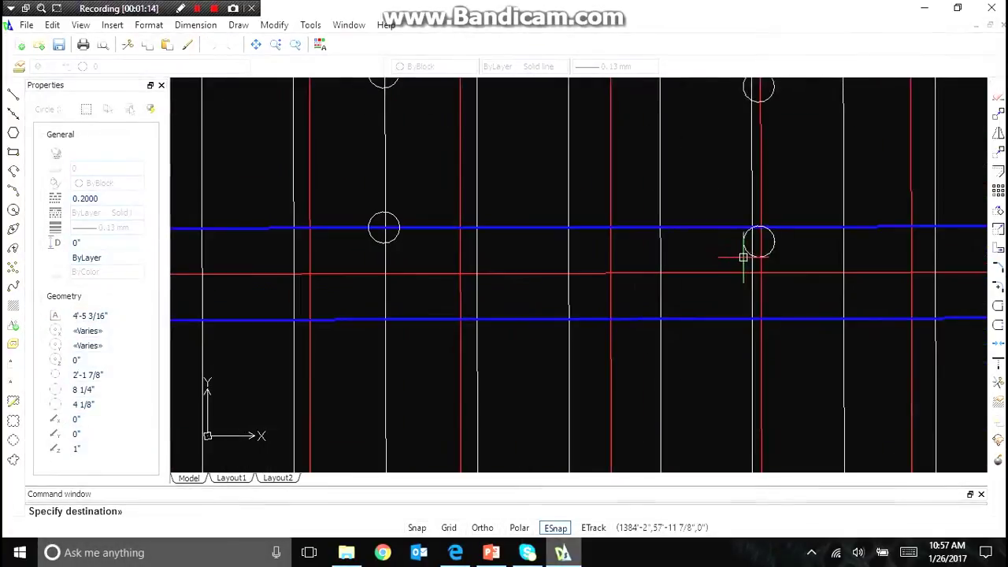
scroll(642, 255, up, 5)
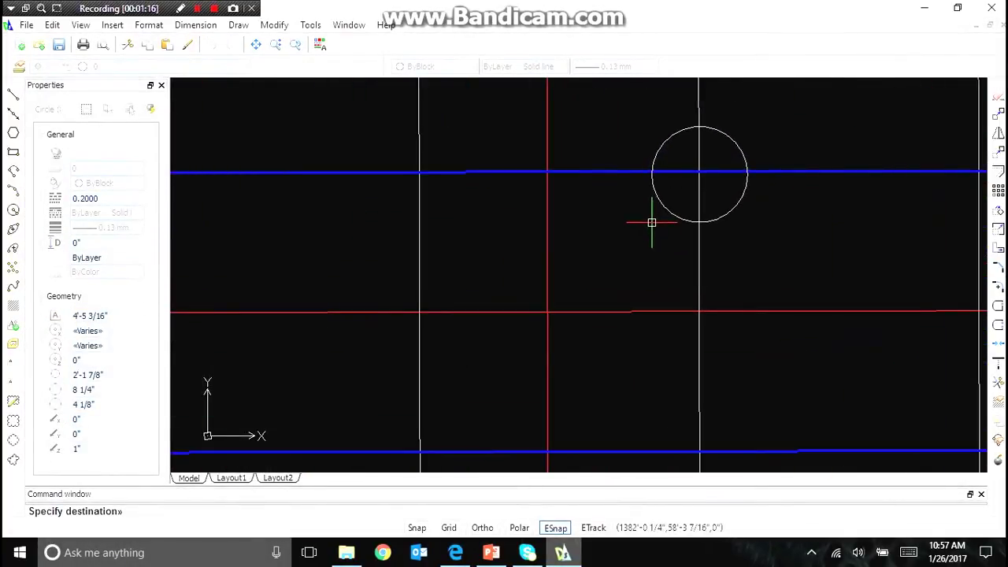
click(647, 228)
scroll(552, 260, down, 6)
scroll(501, 273, down, 4)
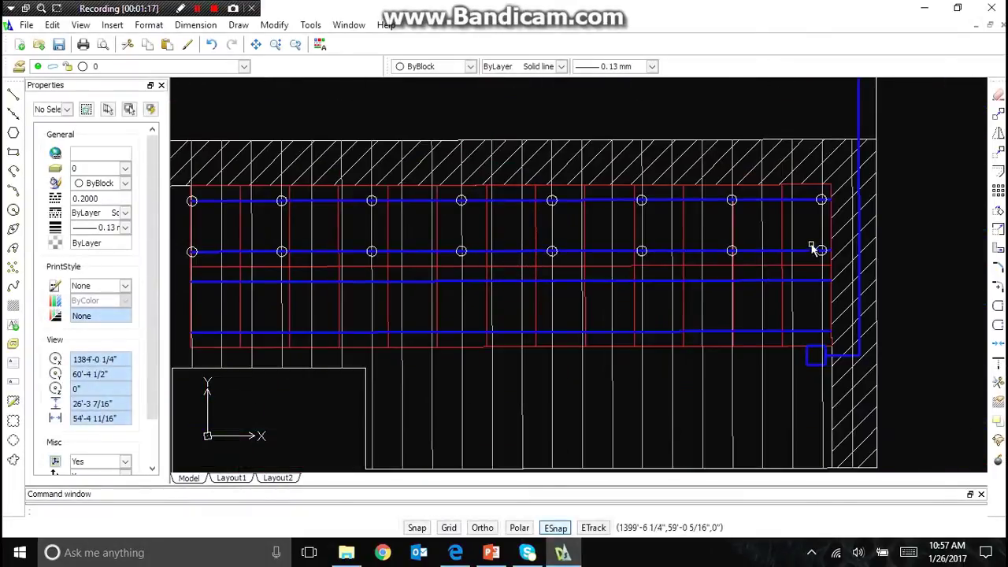
Step: Copy all sixteen attachment circles to the main array's lower two rails, staggered two rafters over from the upper ones
scroll(843, 249, down, 1)
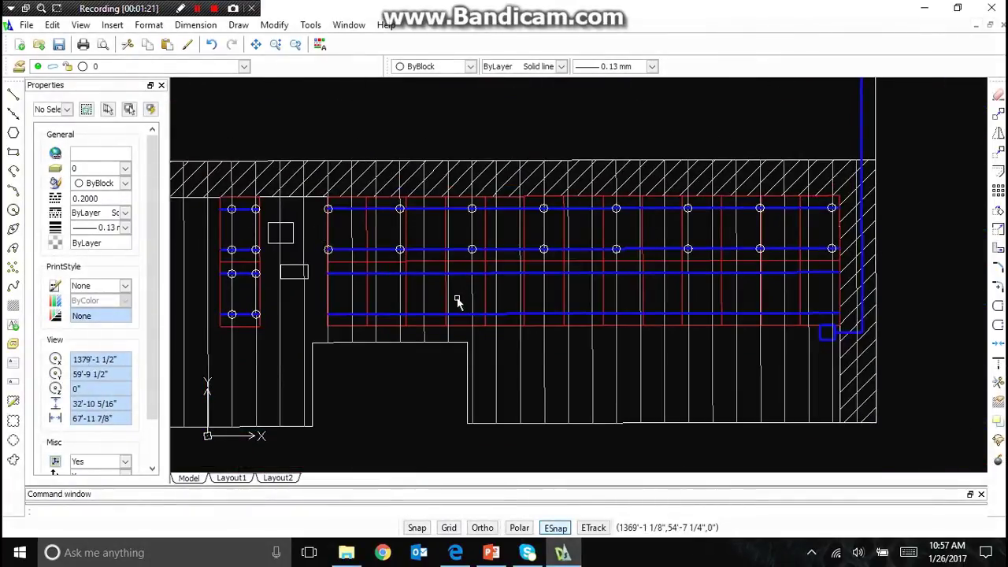
click(323, 204)
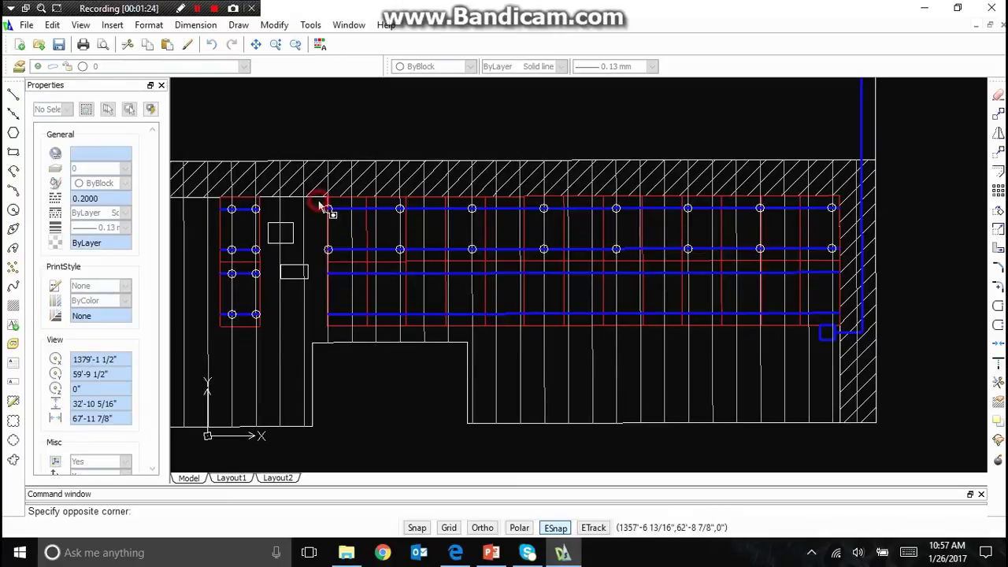
click(840, 260)
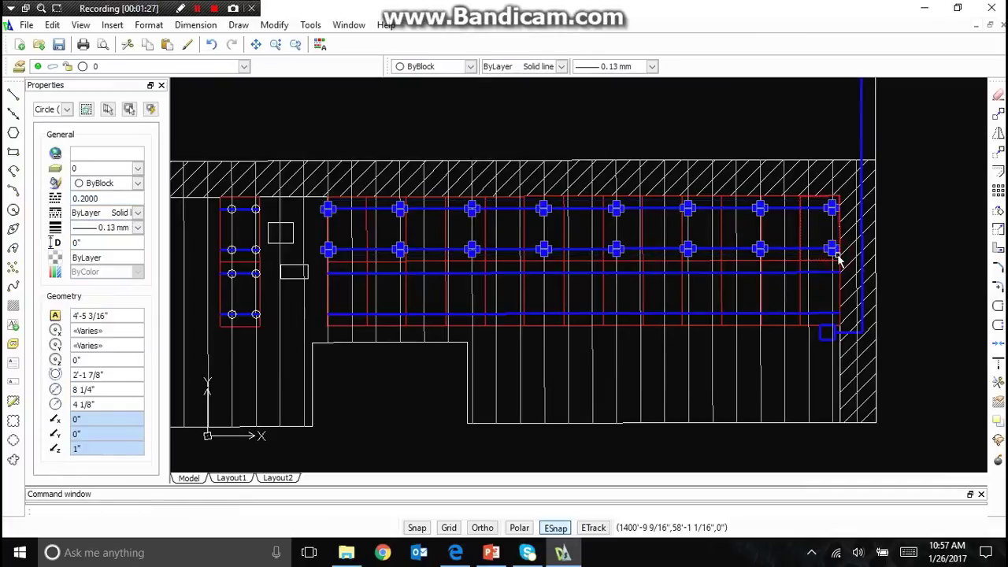
key(ctrl+c)
key(ctrl+v)
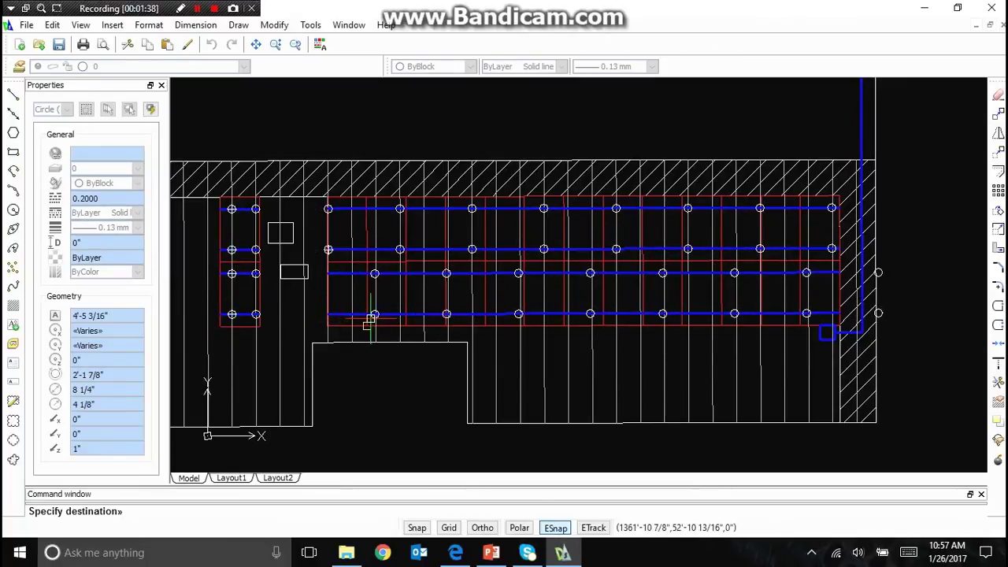
scroll(371, 320, up, 8)
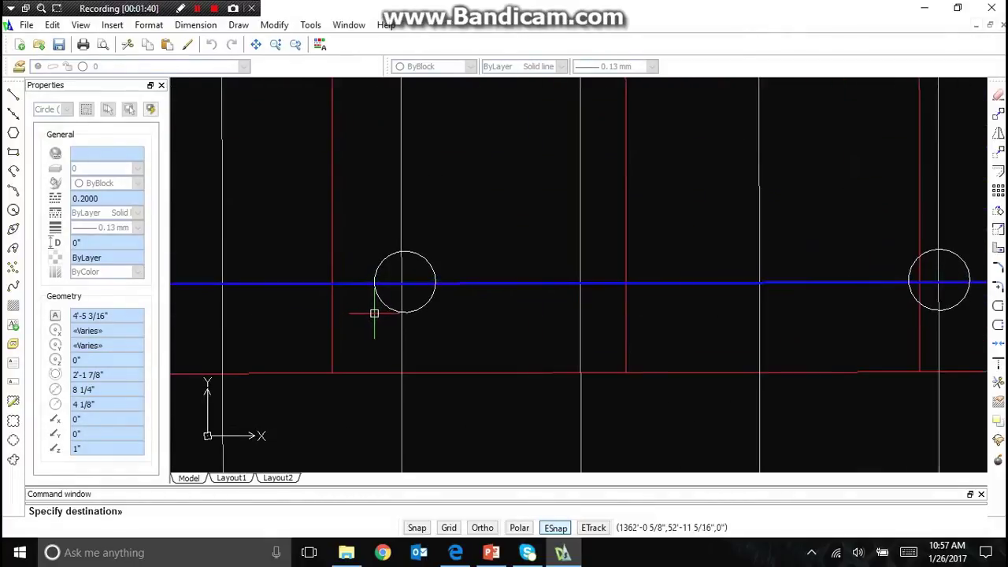
click(371, 313)
scroll(367, 322, down, 5)
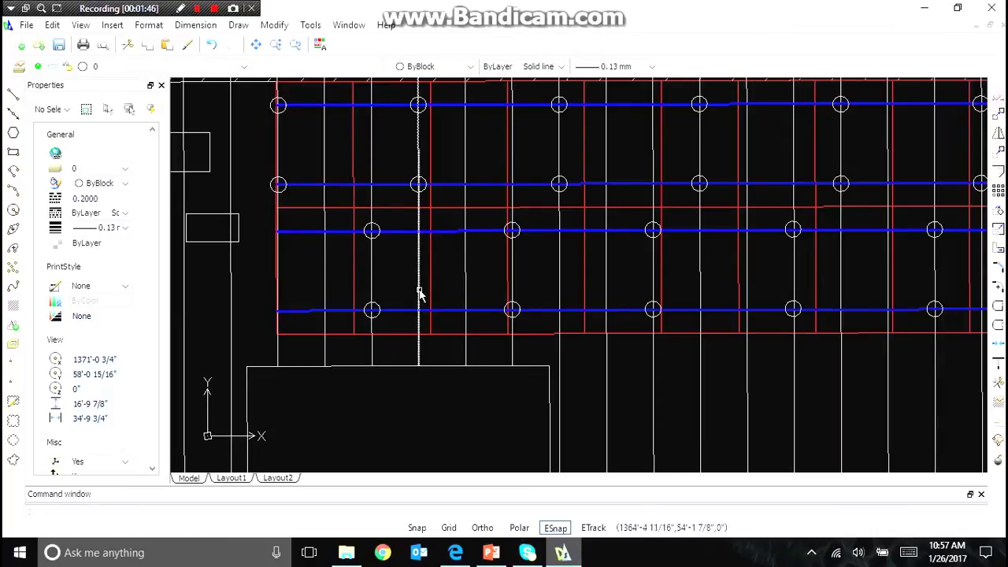
Step: Undo the lower-rail circle copy and paste the sixteen attachment circles again, centred on the lower rails' rafter crossings
scroll(419, 292, up, 4)
scroll(446, 266, down, 4)
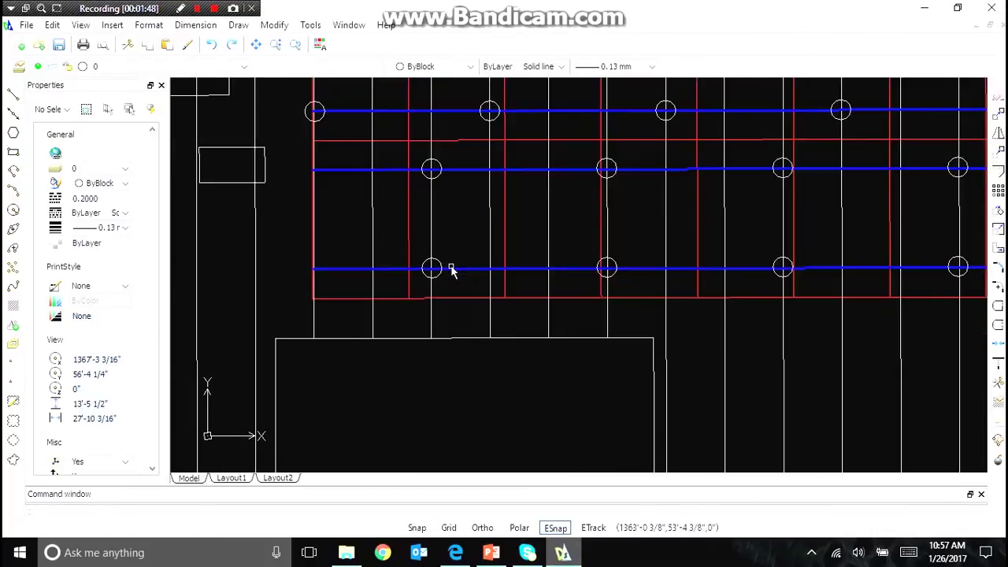
scroll(450, 270, up, 4)
scroll(457, 278, down, 4)
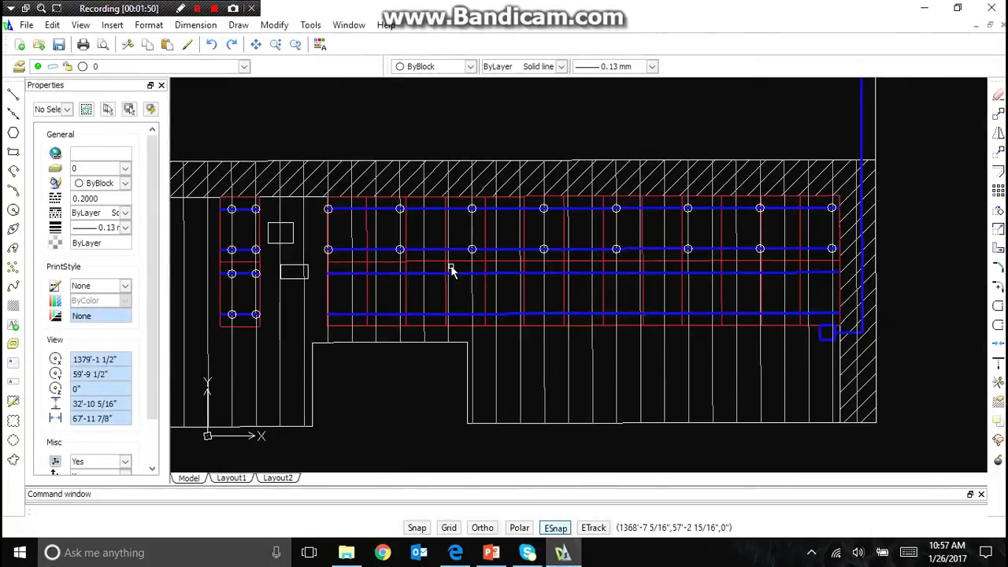
key(ctrl+v)
scroll(353, 306, up, 6)
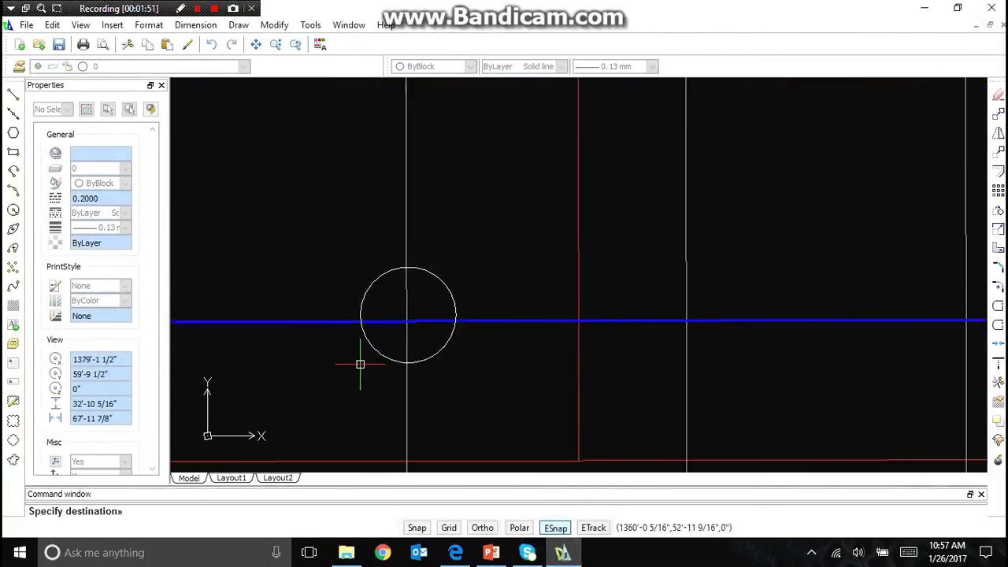
click(355, 368)
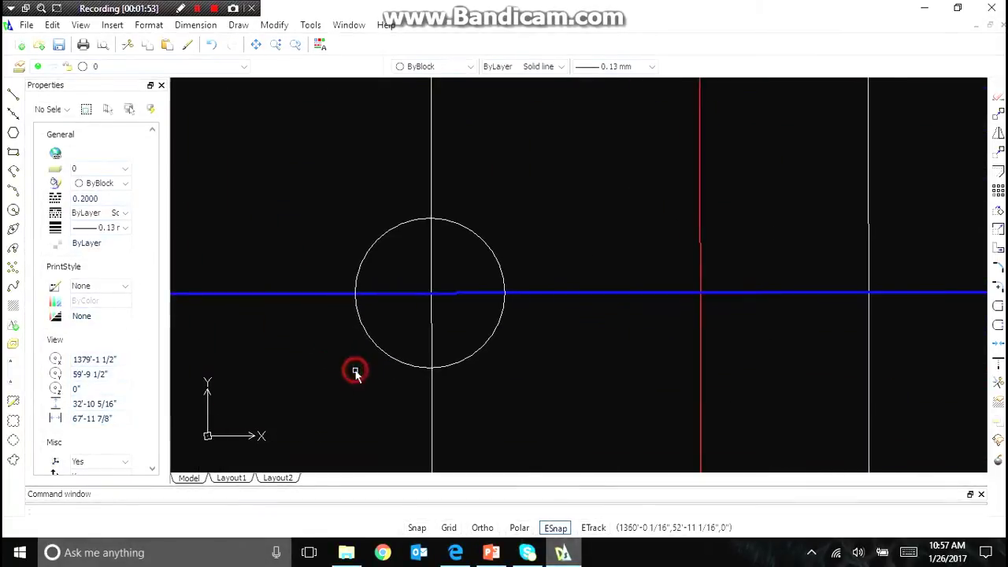
scroll(311, 318, down, 5)
scroll(311, 317, down, 5)
scroll(672, 336, up, 3)
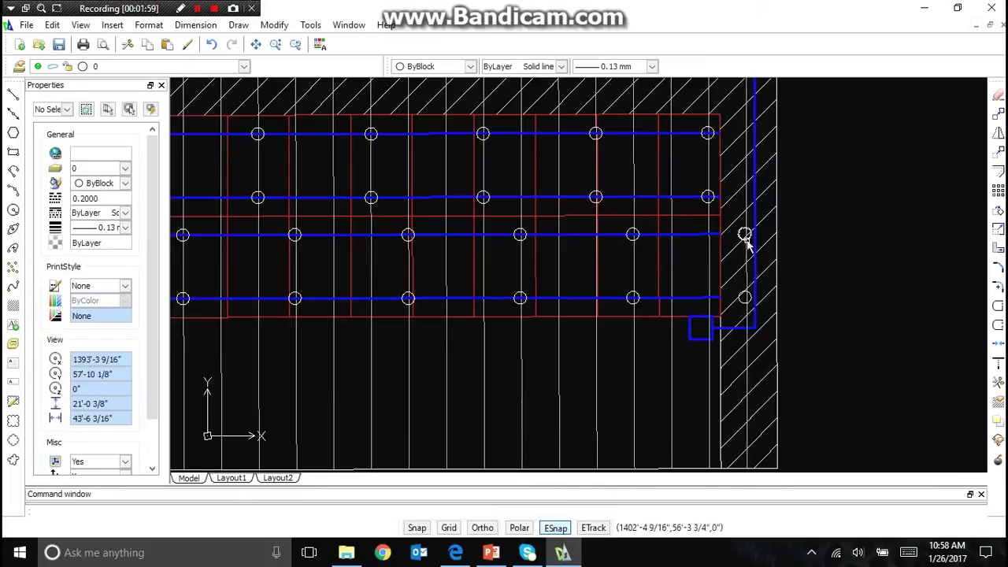
Step: Delete the two extra attachment circles lying in the hatched strip beyond the main array's end
click(728, 203)
click(772, 318)
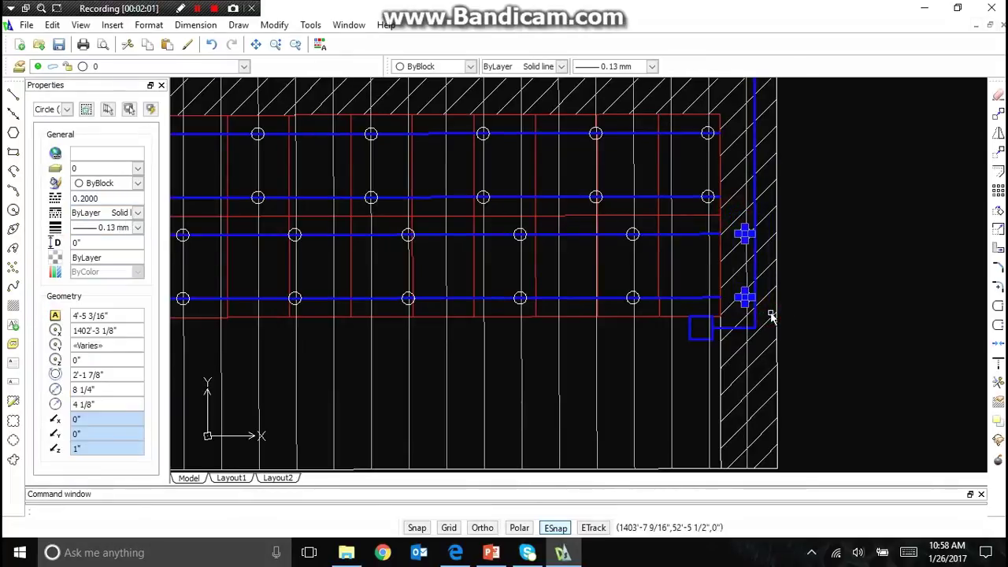
key(Escape)
scroll(570, 300, down, 5)
scroll(476, 300, up, 3)
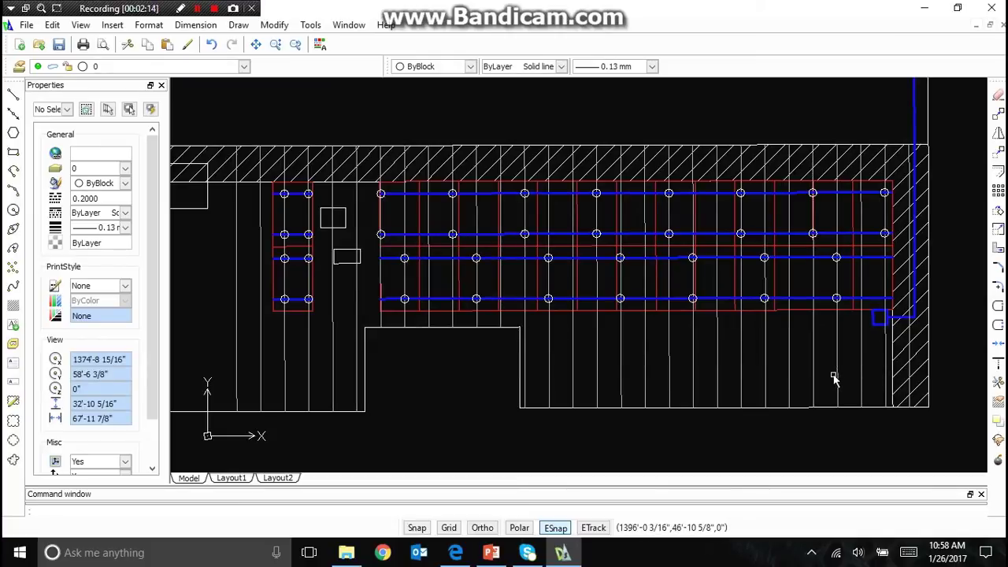
scroll(835, 379, down, 3)
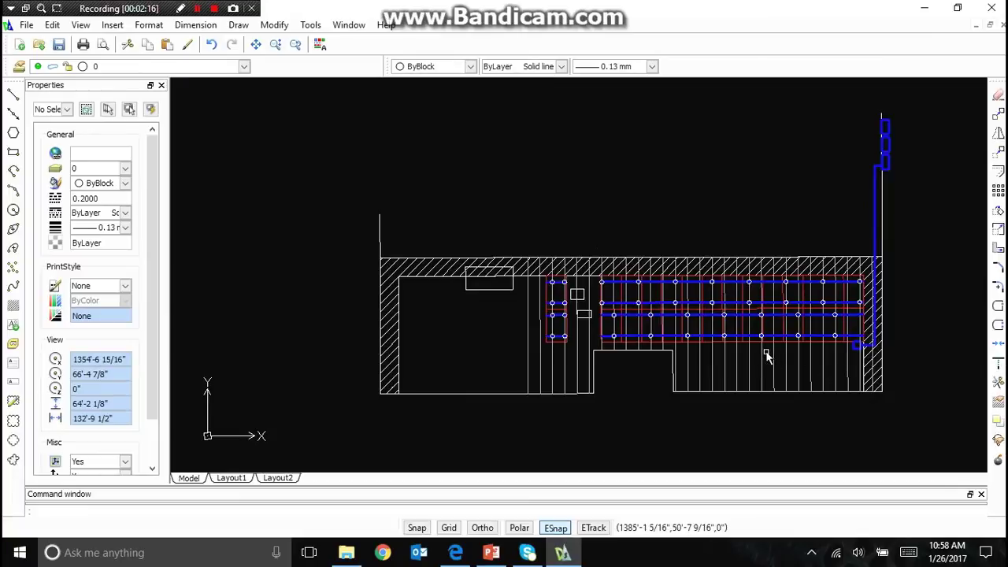
click(848, 120)
click(907, 207)
right_click(907, 208)
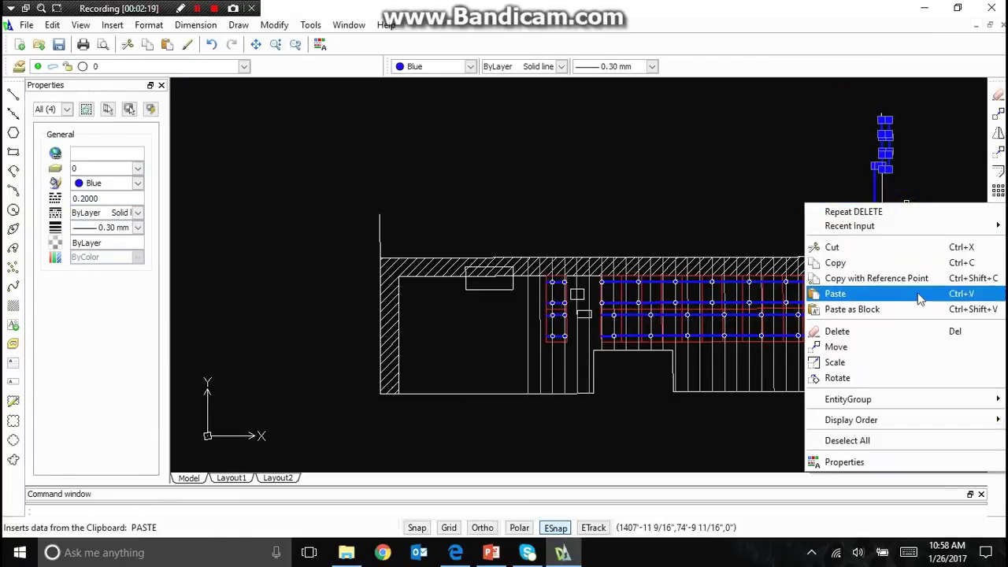
click(907, 346)
click(905, 291)
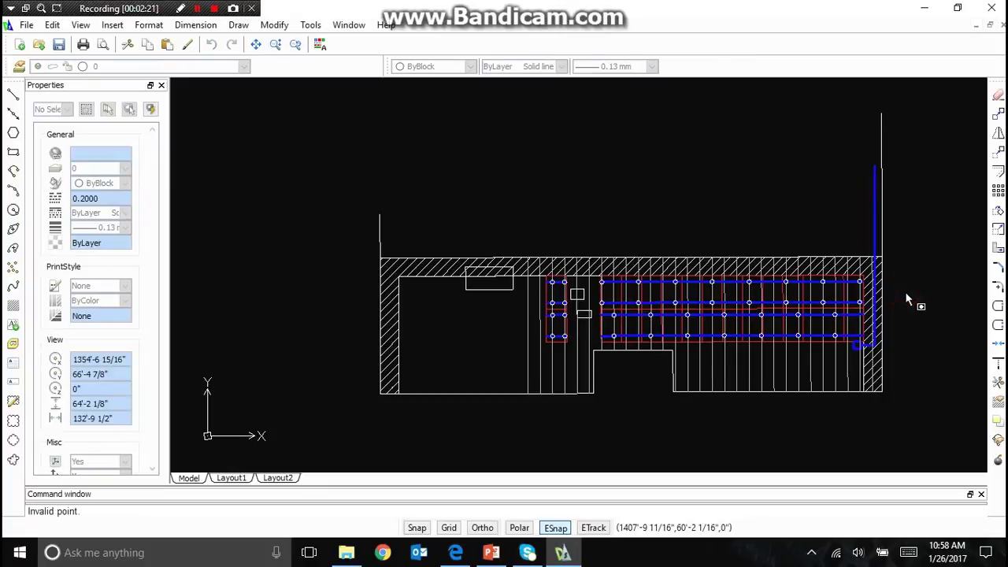
key(Escape)
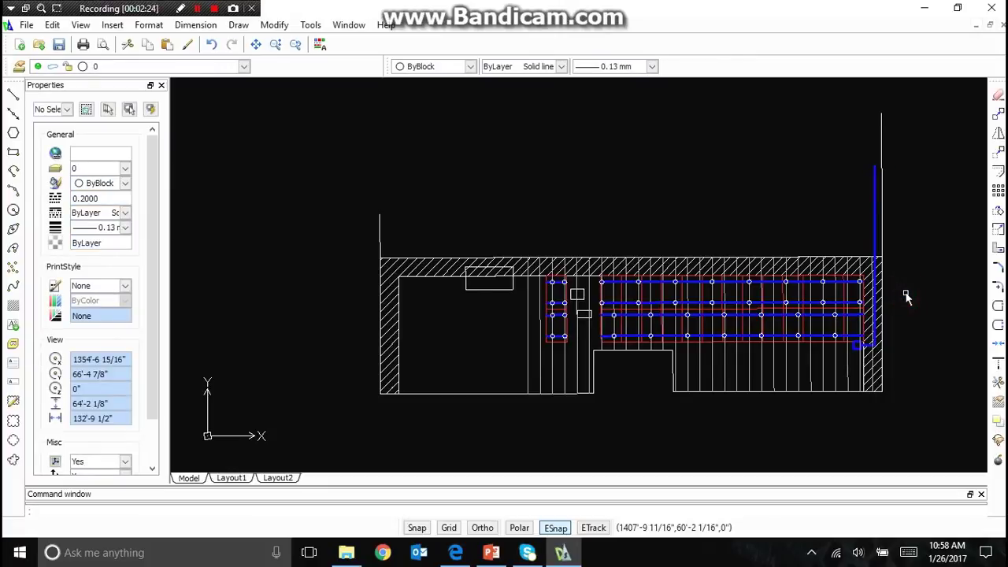
Step: Move the three electrical equipment boxes and their connector straight down the wall line with Ortho on, closer to the roof
click(853, 107)
click(917, 180)
right_click(916, 181)
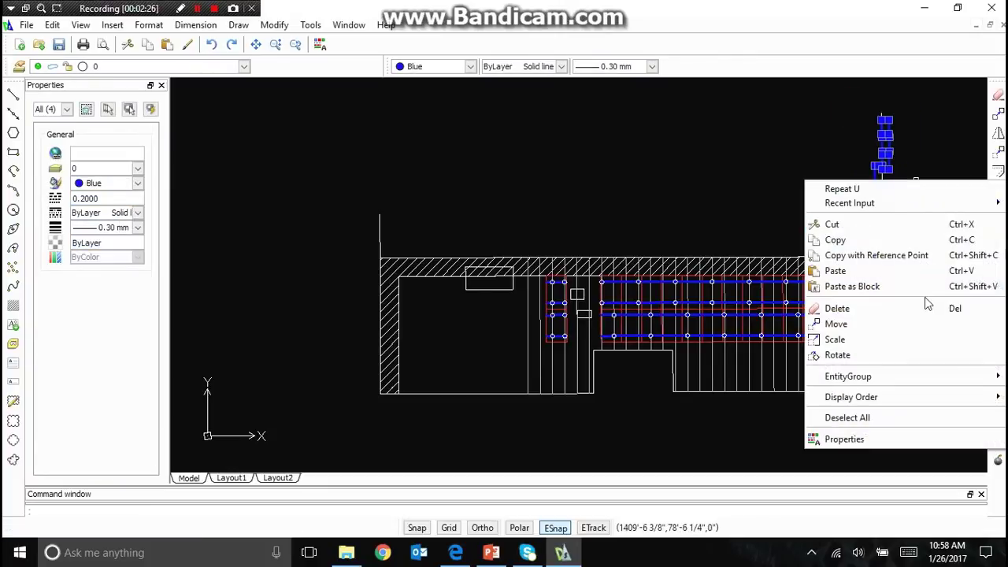
click(907, 324)
key(F8)
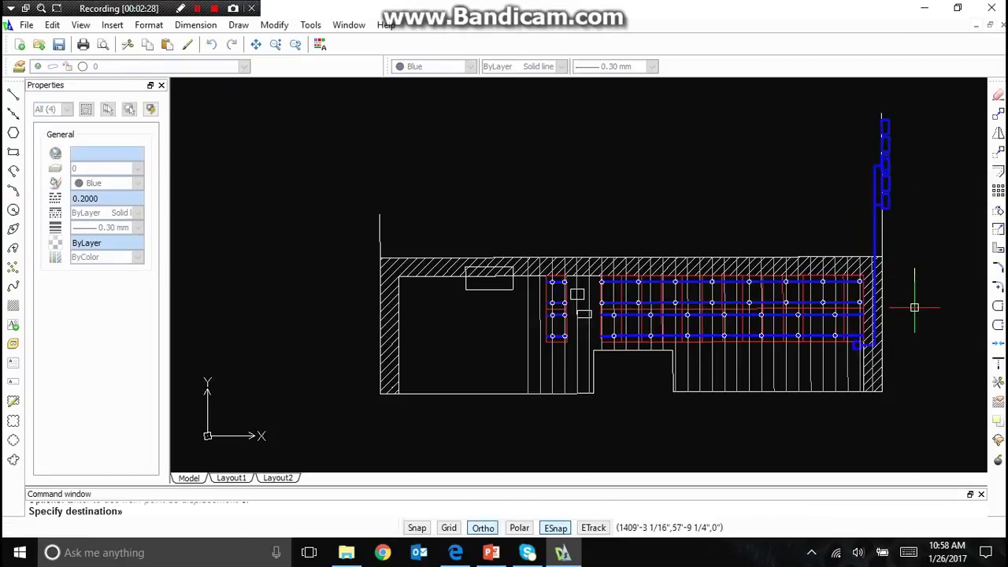
click(915, 307)
key(F8)
Step: Shorten the vertical conduit line to 22'-10" so it ends at the moved equipment's connector
click(875, 191)
click(872, 173)
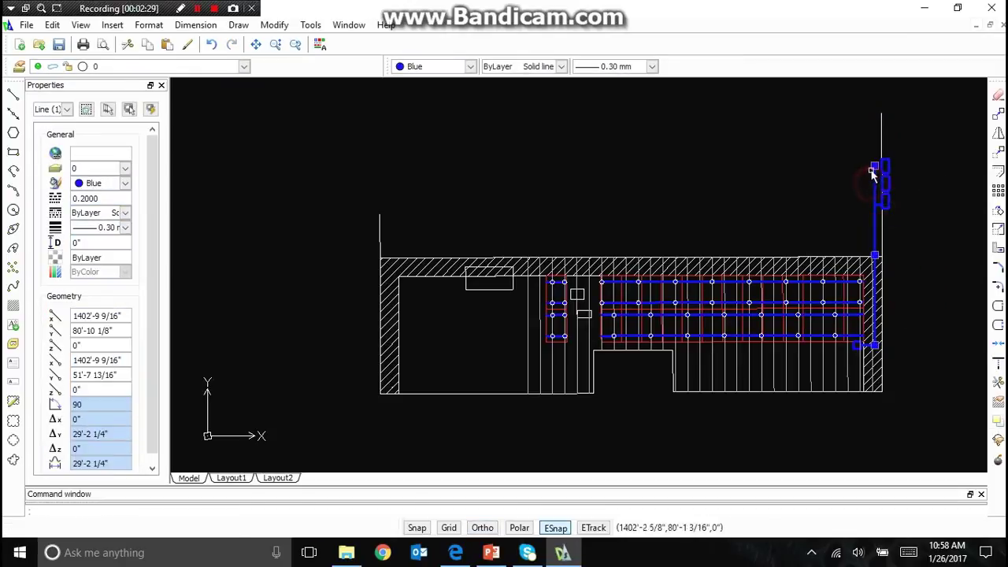
click(874, 167)
click(874, 204)
Step: Shorten the vertical wall line beside the equipment so it ends just above the uppermost box, keeping it straight with Ortho
click(881, 139)
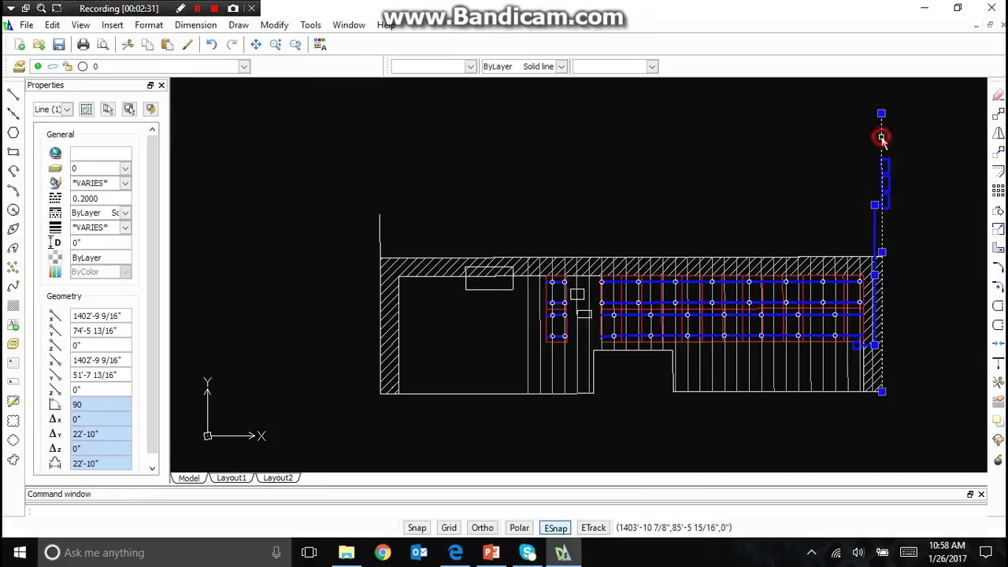
click(882, 114)
key(F8)
click(871, 147)
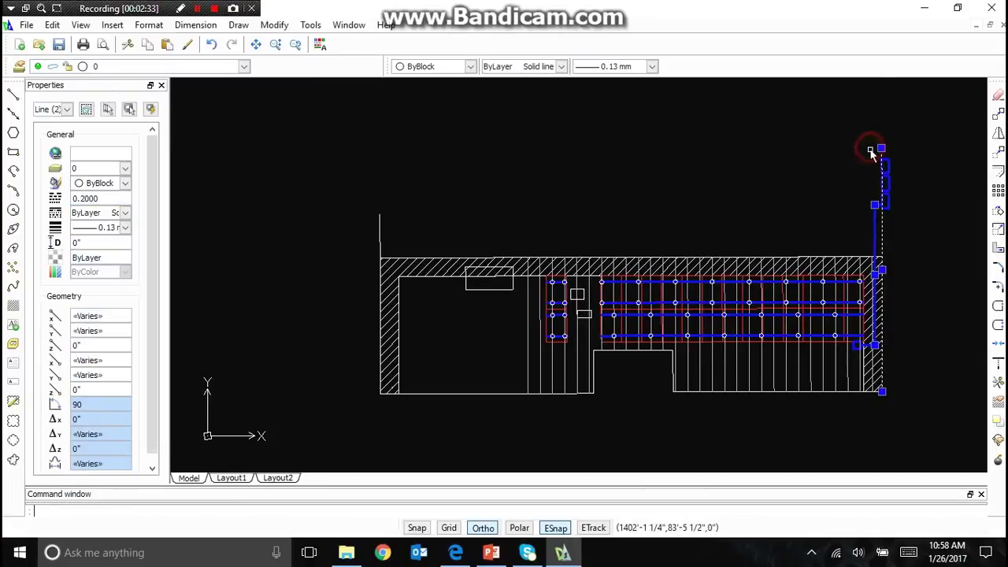
key(Escape)
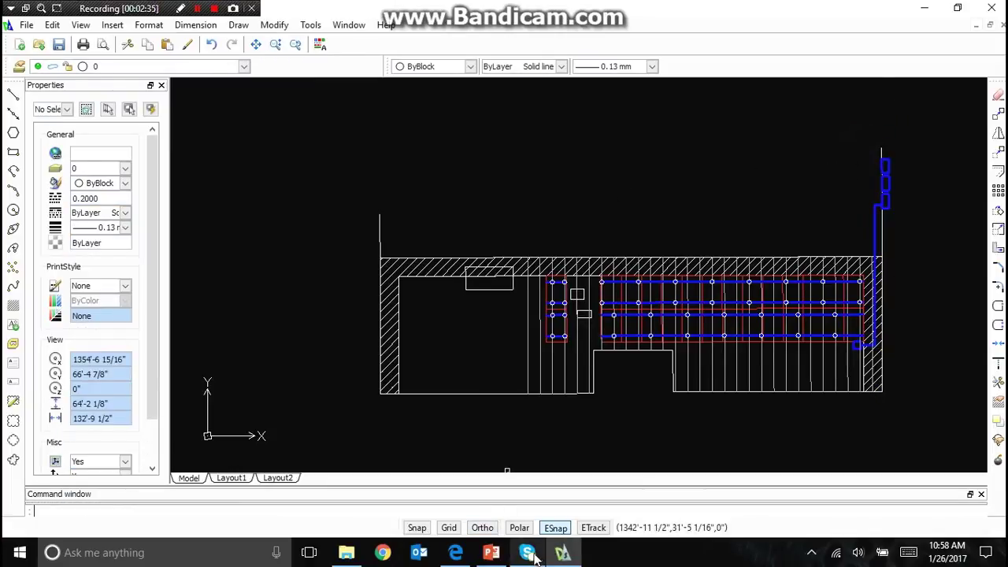
Step: Switch to the PowerPoint lesson outline to check the remaining layout tasks, and return to the drawing
click(492, 553)
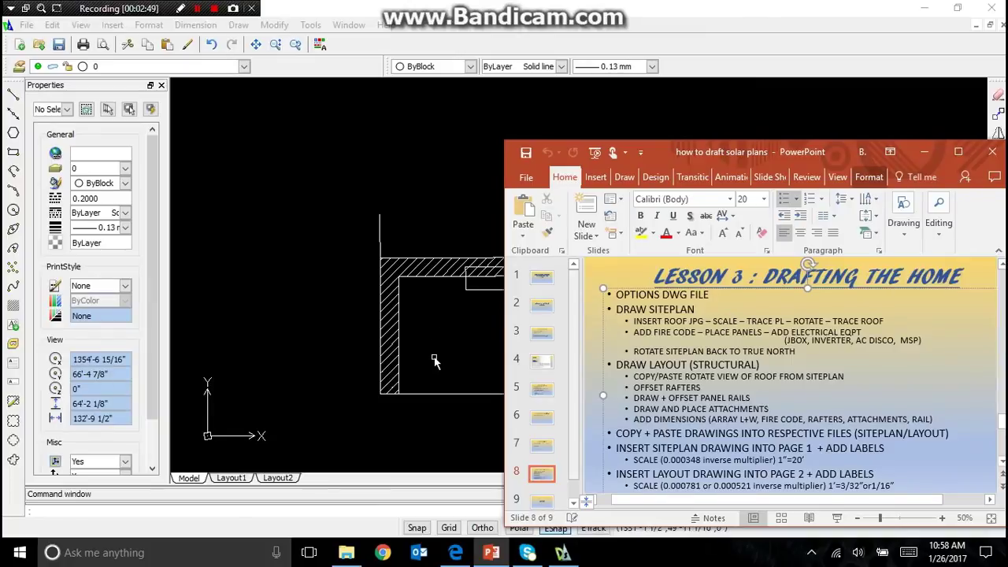
scroll(422, 358, down, 2)
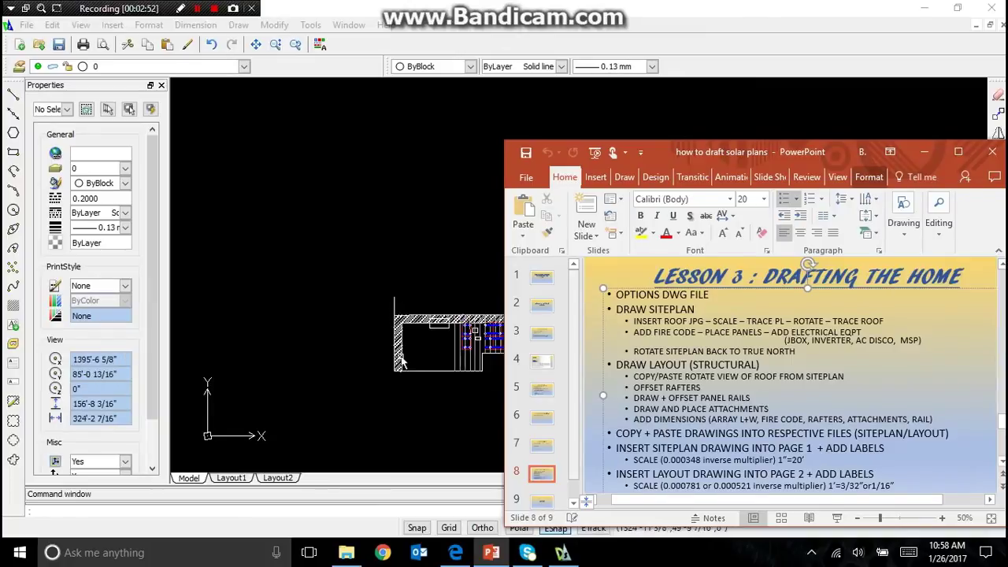
scroll(467, 381, up, 2)
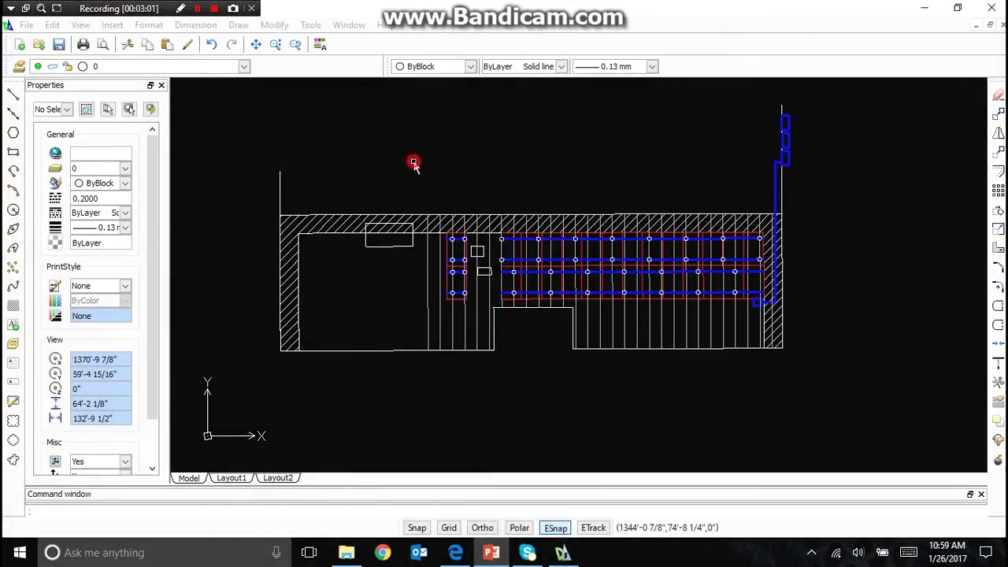
click(412, 163)
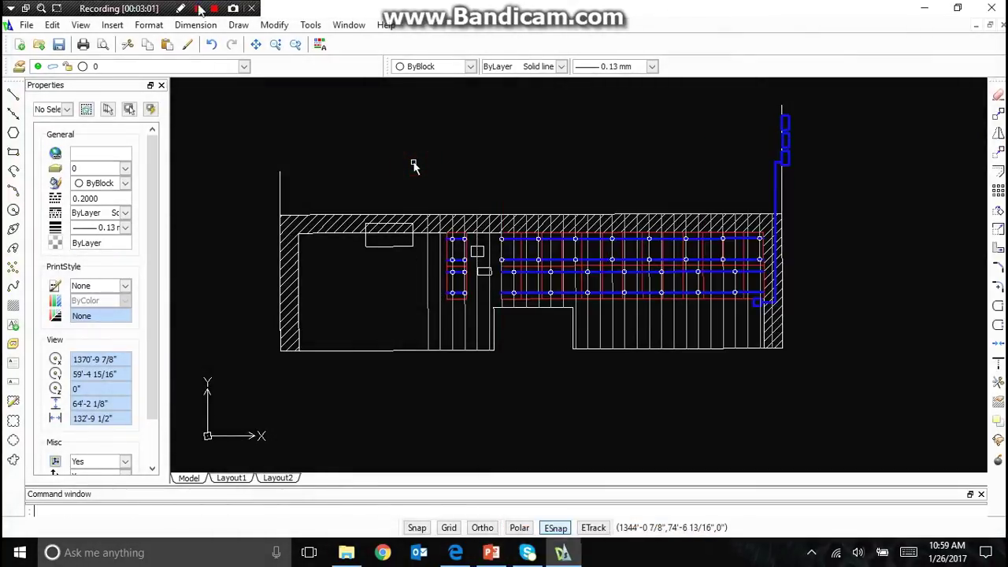
Step: Add a linear dimension for the overall array length, from the small array's outer corner to the main array's far corner, above the roof
click(195, 25)
click(201, 74)
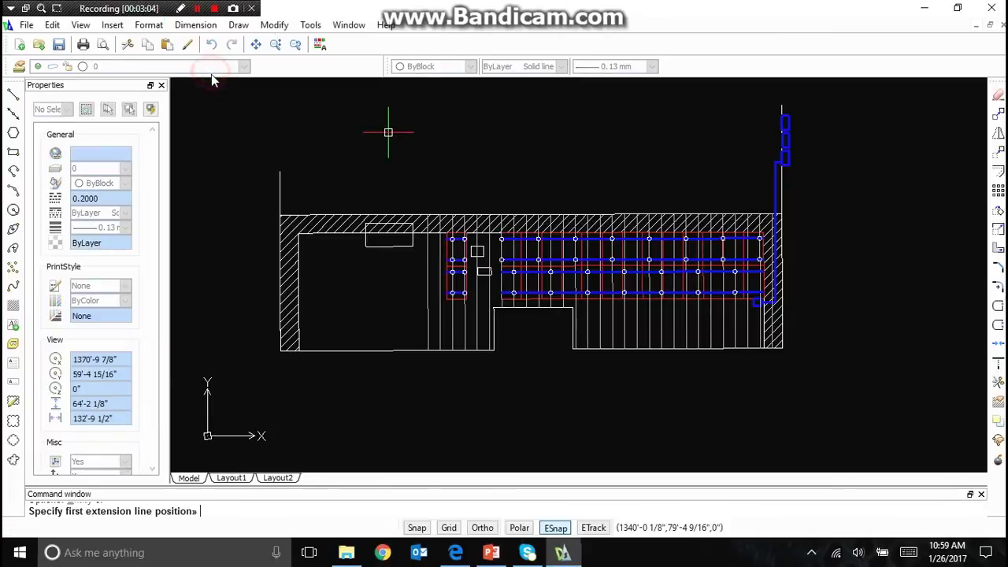
click(195, 24)
click(202, 74)
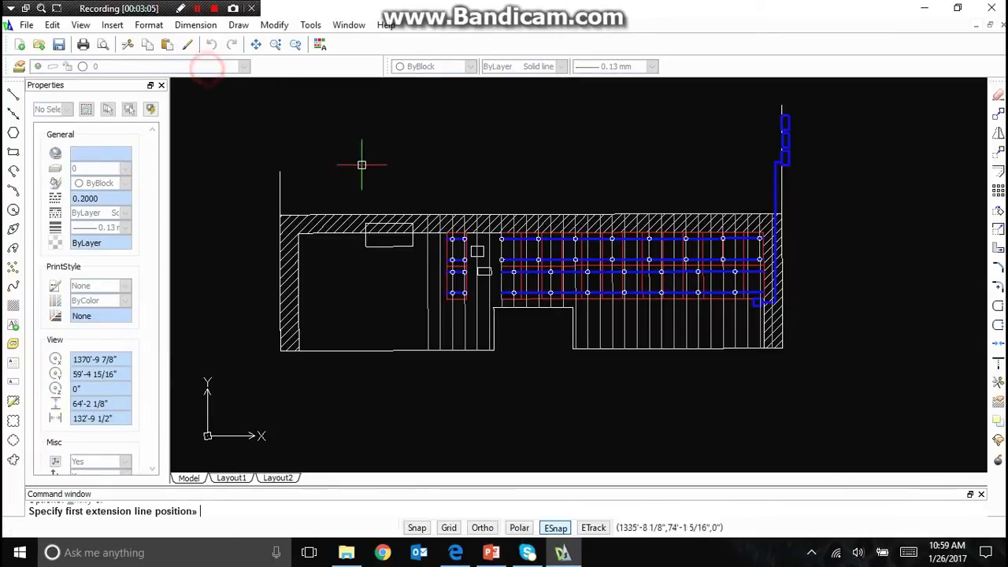
scroll(495, 238, up, 3)
click(403, 225)
scroll(403, 226, down, 3)
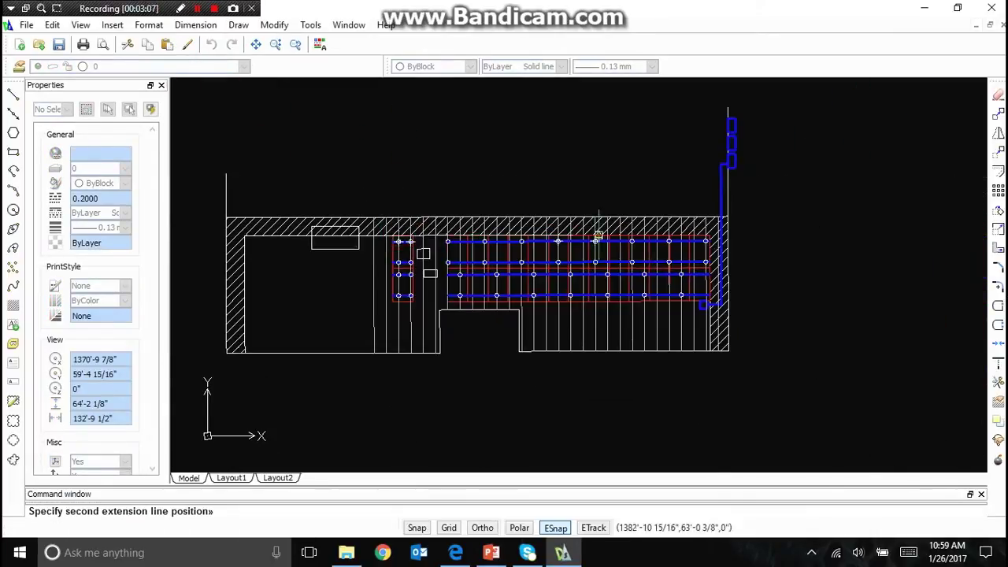
scroll(837, 221, up, 4)
click(842, 229)
scroll(842, 228, down, 2)
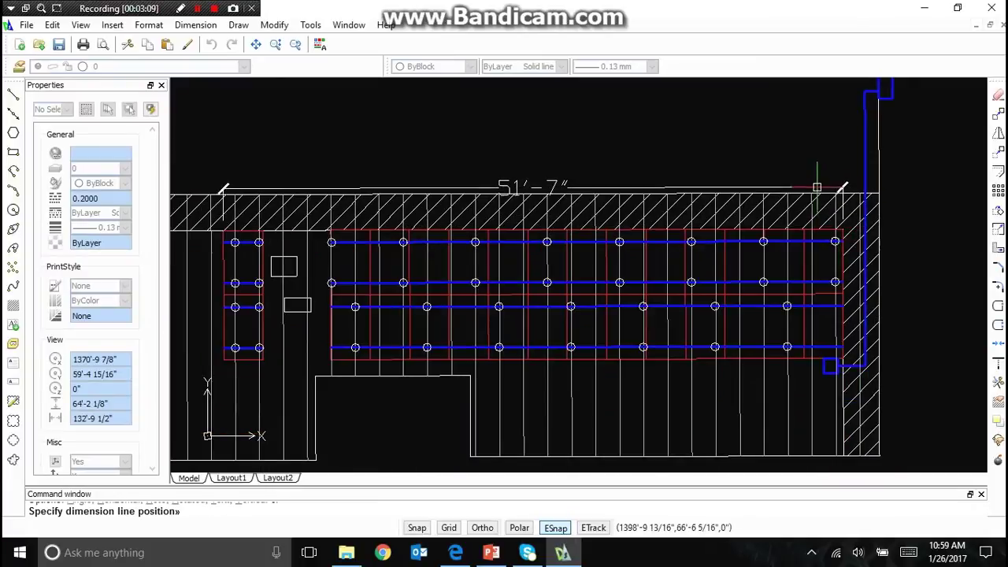
click(840, 169)
Step: Dimension the array height along the small array's outer edge, placing the dimension line over the open roof area
key(Return)
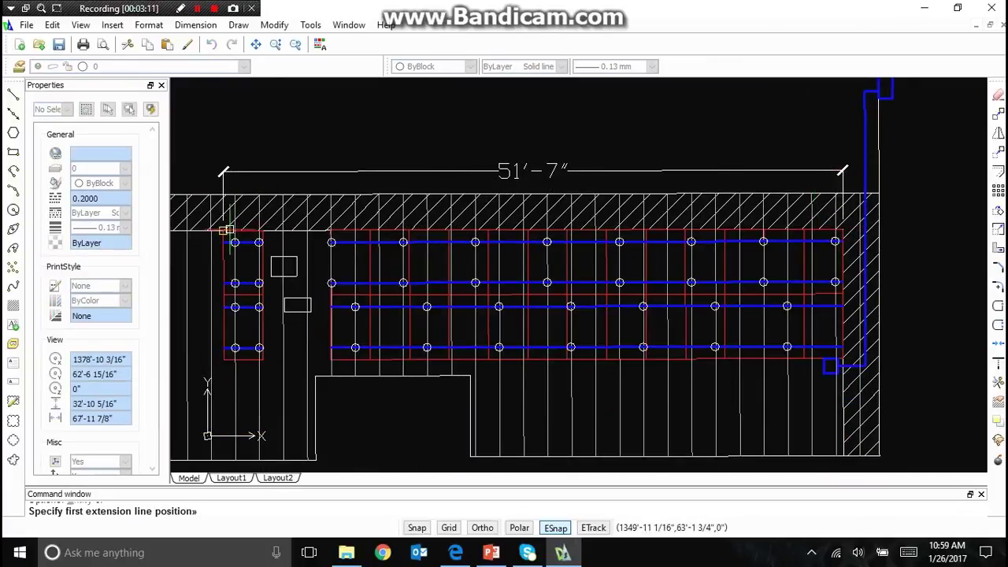
click(225, 228)
scroll(225, 234, down, 3)
scroll(235, 269, up, 3)
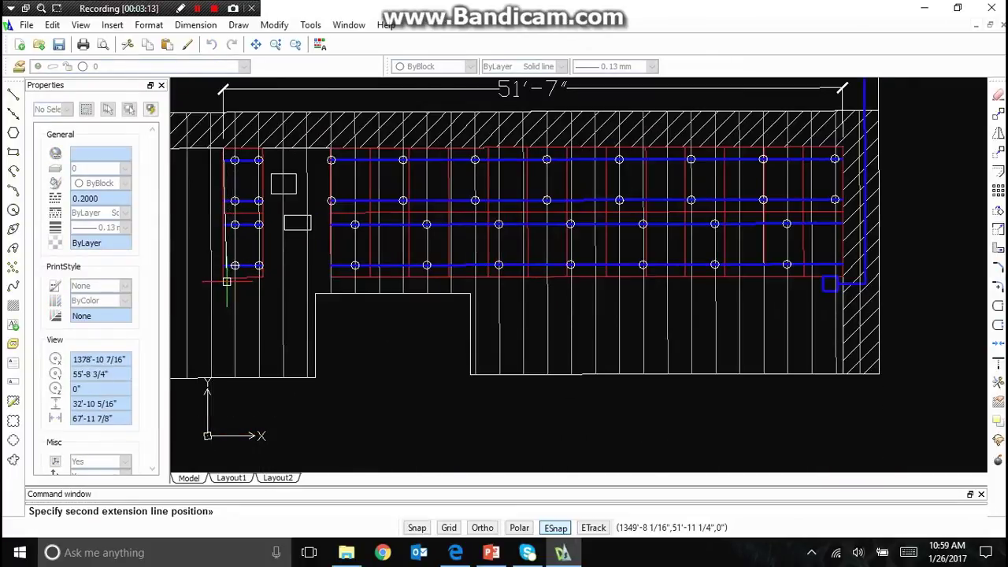
click(222, 278)
scroll(236, 276, down, 4)
scroll(255, 270, up, 3)
scroll(255, 271, up, 1)
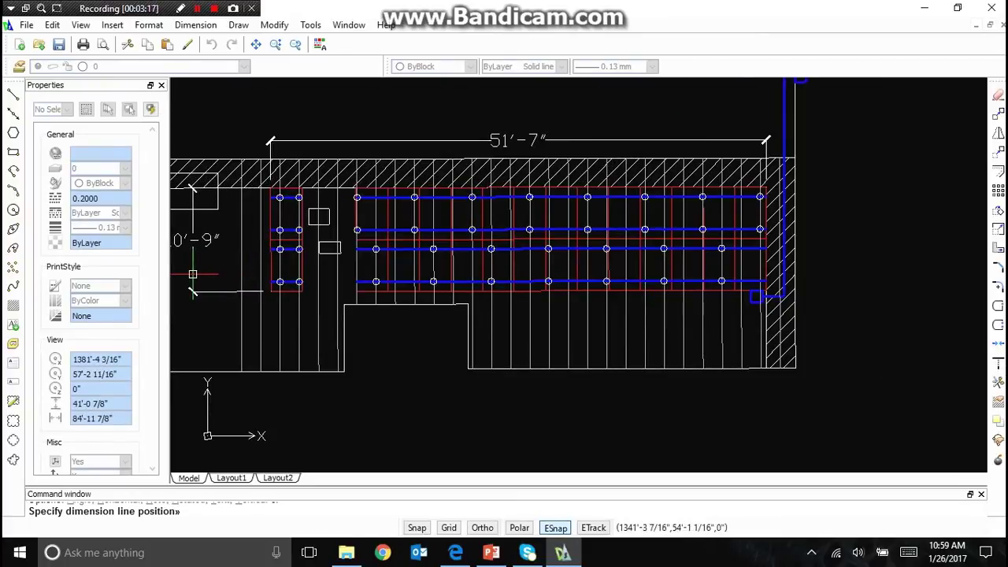
click(194, 275)
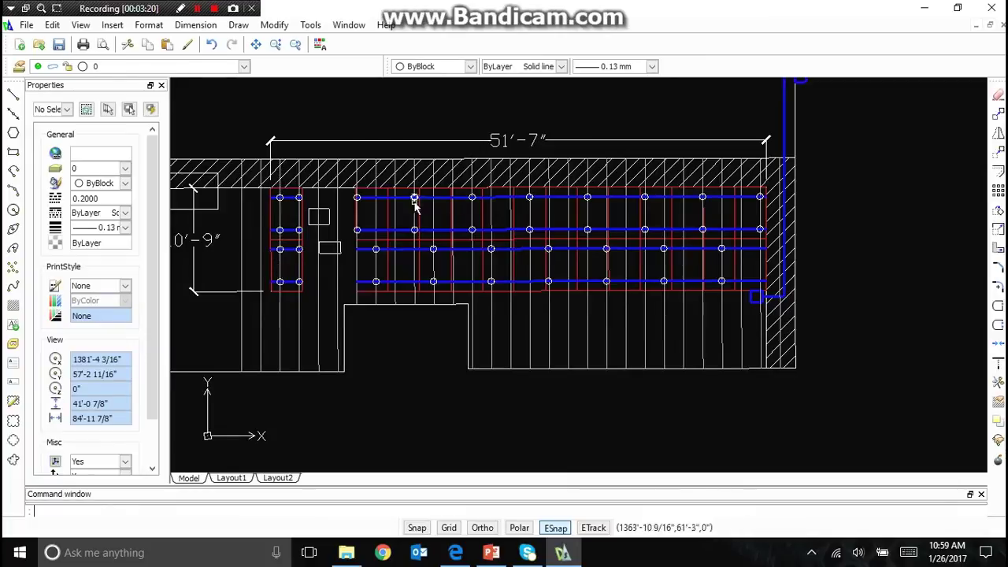
Step: Dimension the width of the hatched fire-code strip beyond the main array, placing the dimension just below the eave
scroll(623, 210, down, 2)
scroll(577, 314, up, 1)
key(Return)
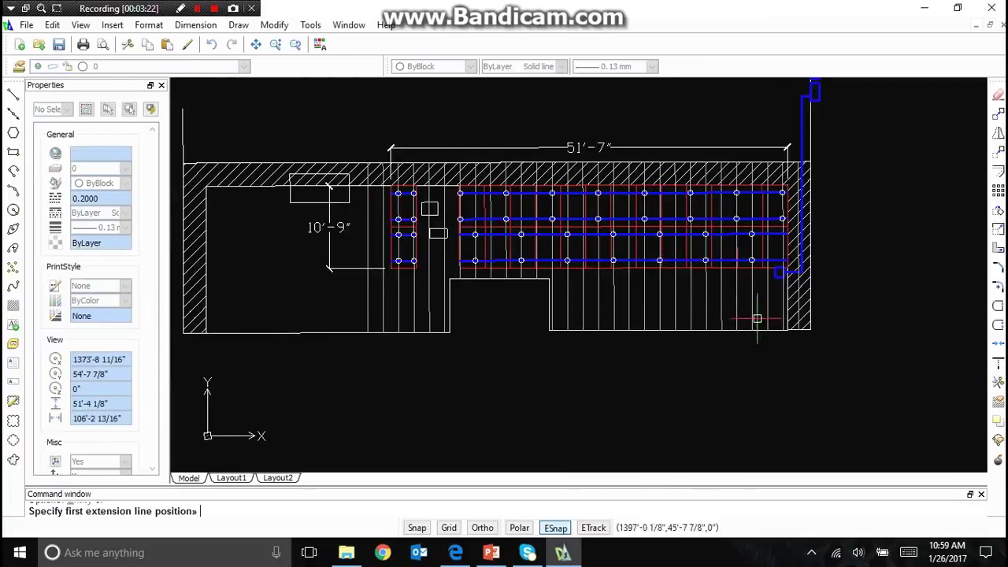
click(798, 329)
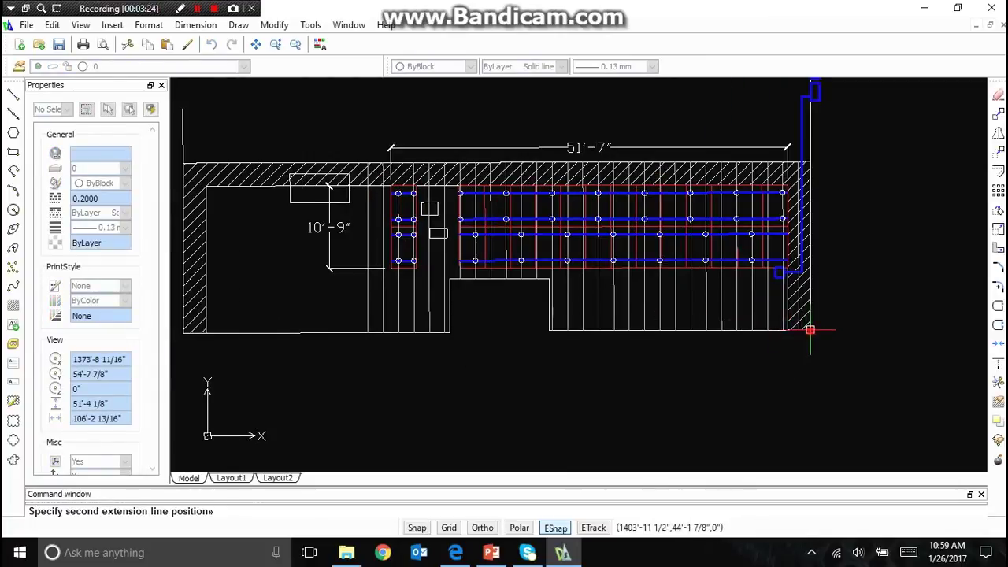
click(810, 331)
click(800, 342)
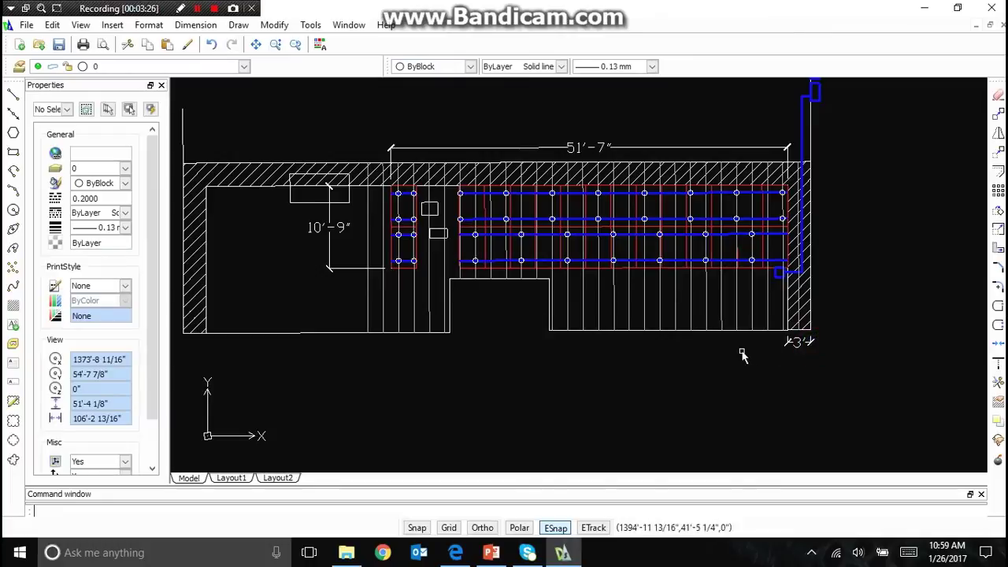
Step: Dimension the spacing between two adjacent attachments on the main array's lowest rail, placing the dimension just below the eave
key(Return)
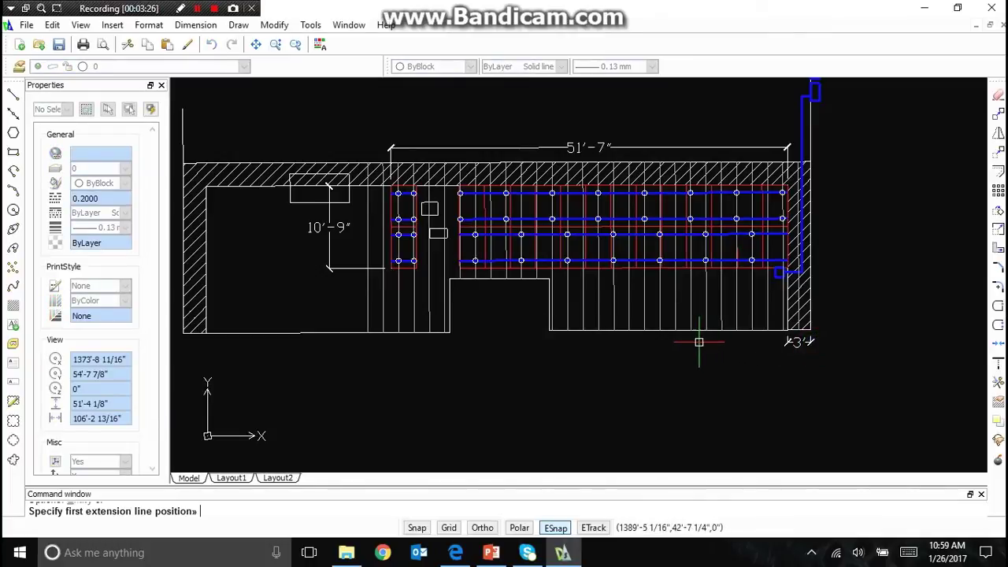
click(660, 330)
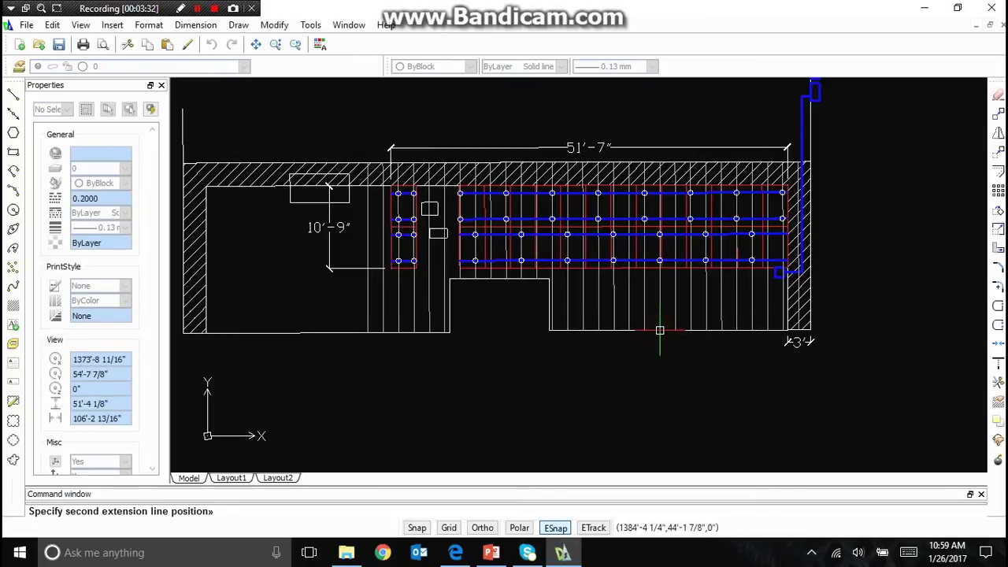
click(707, 330)
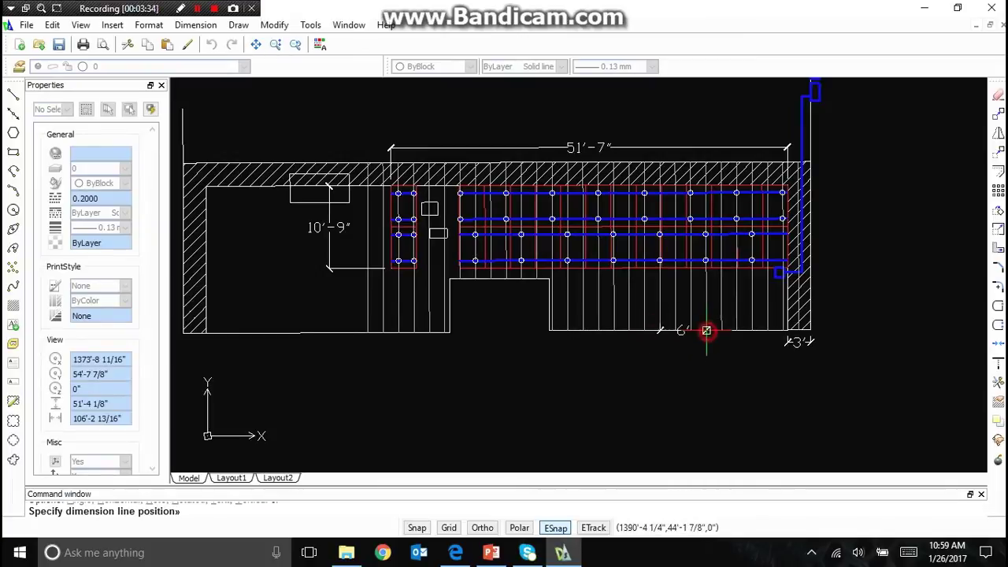
click(707, 344)
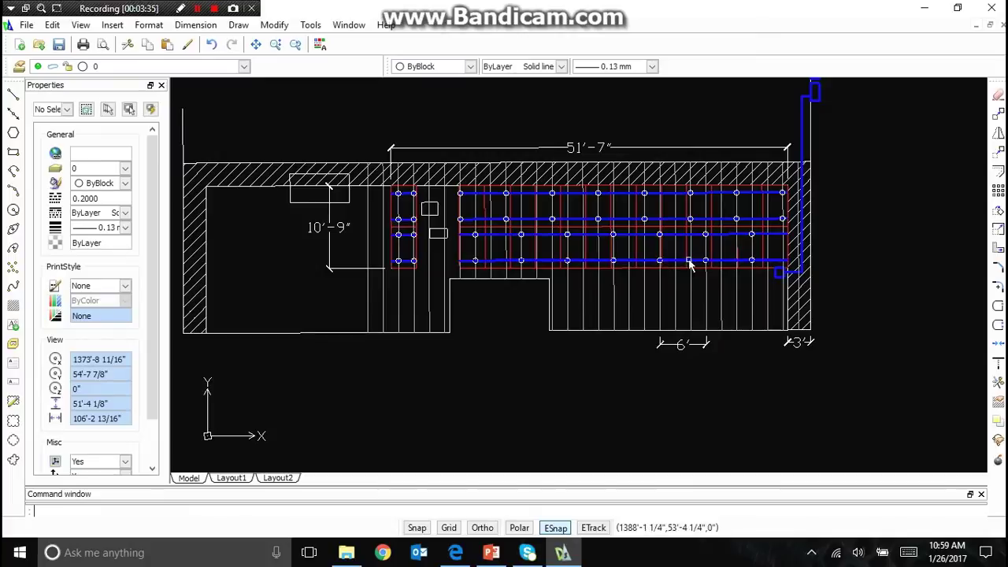
key(Return)
click(583, 330)
click(602, 330)
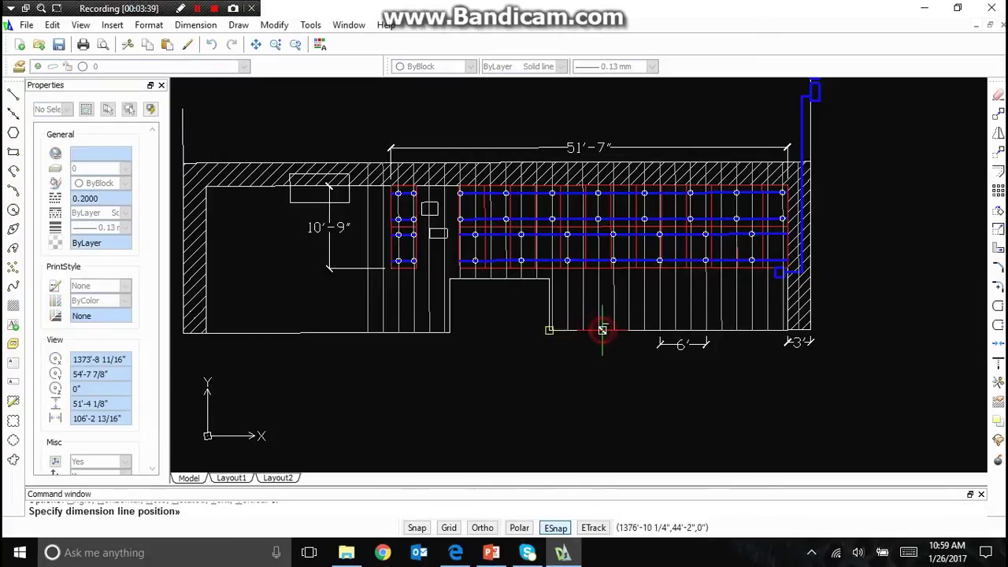
click(603, 331)
Step: Dimension the spacing between two neighbouring rafters below the eave, in line with the attachment spacing dimension
key(Return)
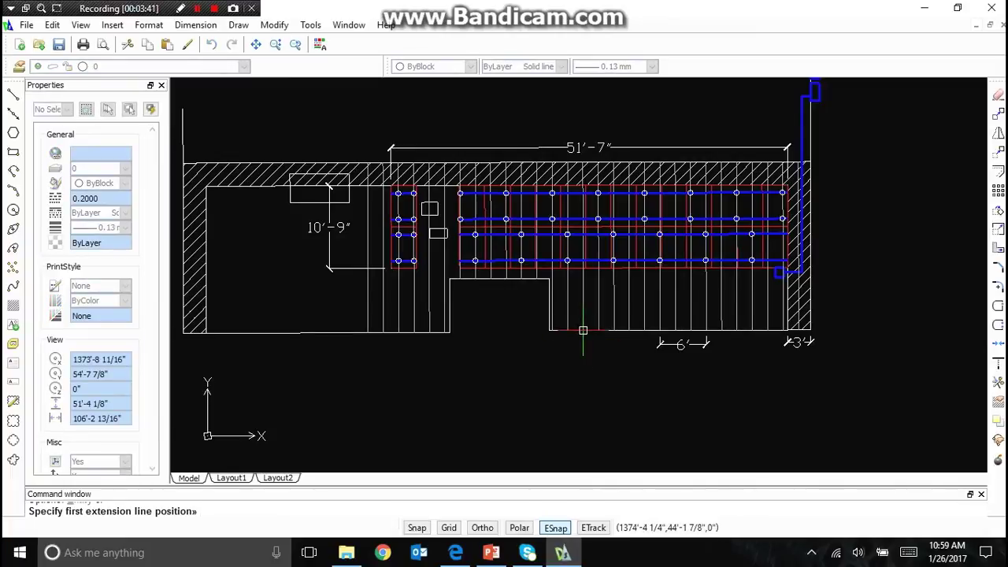
click(583, 331)
click(598, 331)
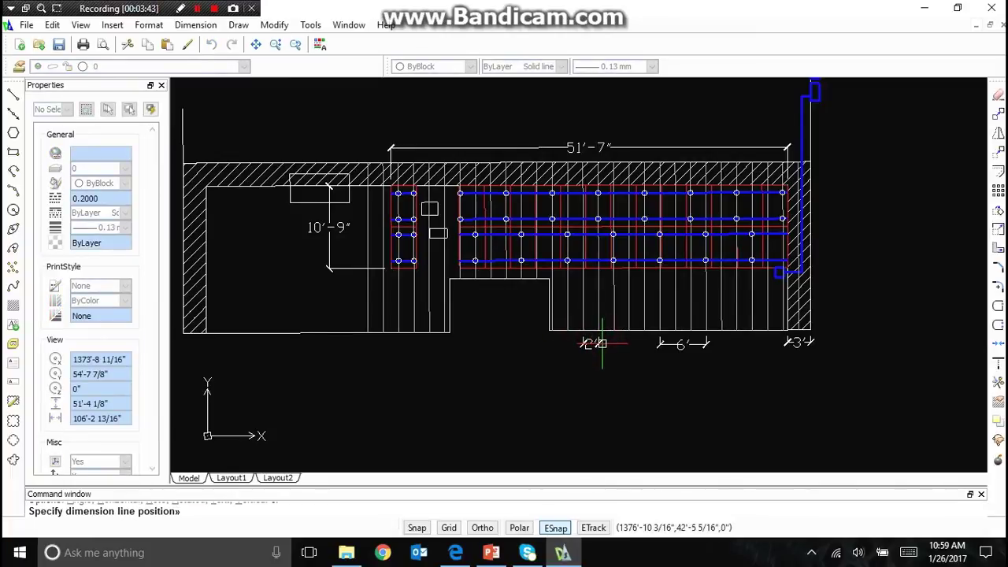
click(601, 344)
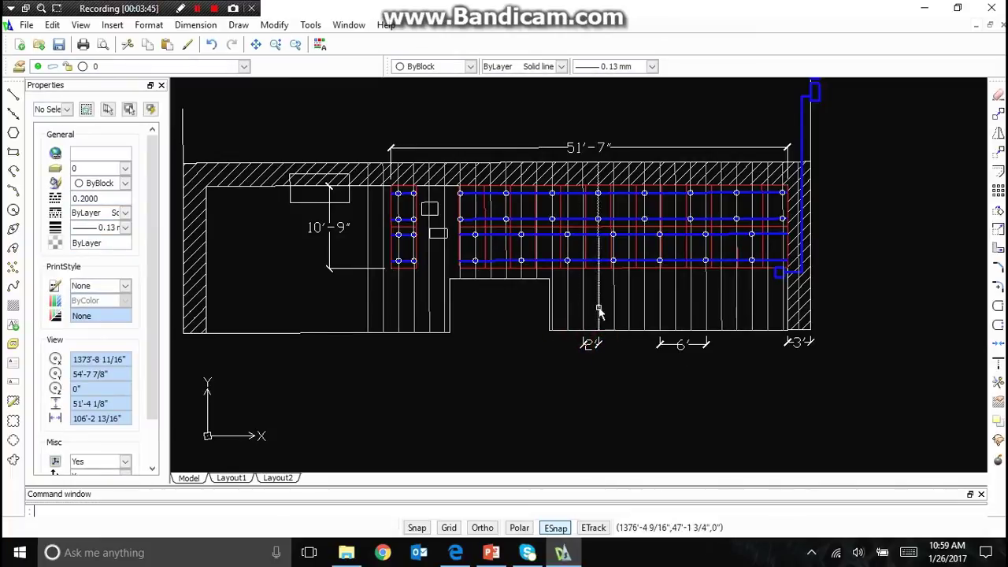
Step: Dimension the distance from the small array's lowest rail to the array's lower edge, beside the array height dimension
scroll(273, 254, up, 4)
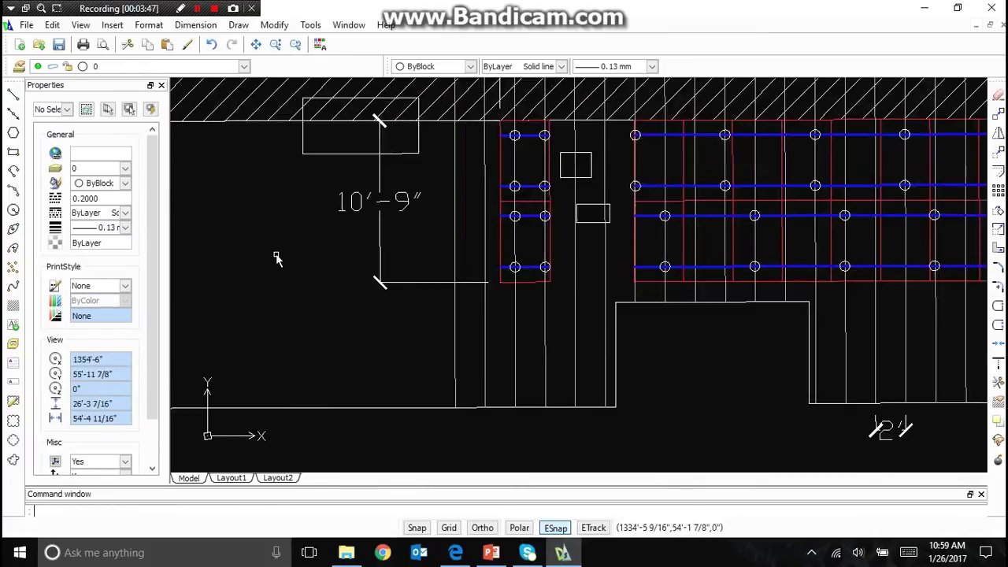
key(Return)
click(554, 270)
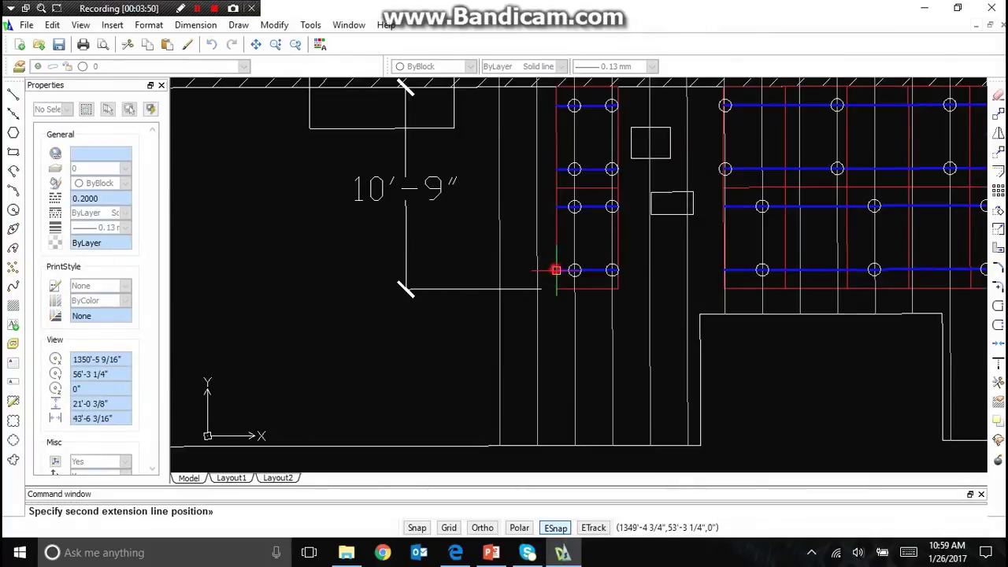
click(555, 290)
click(472, 306)
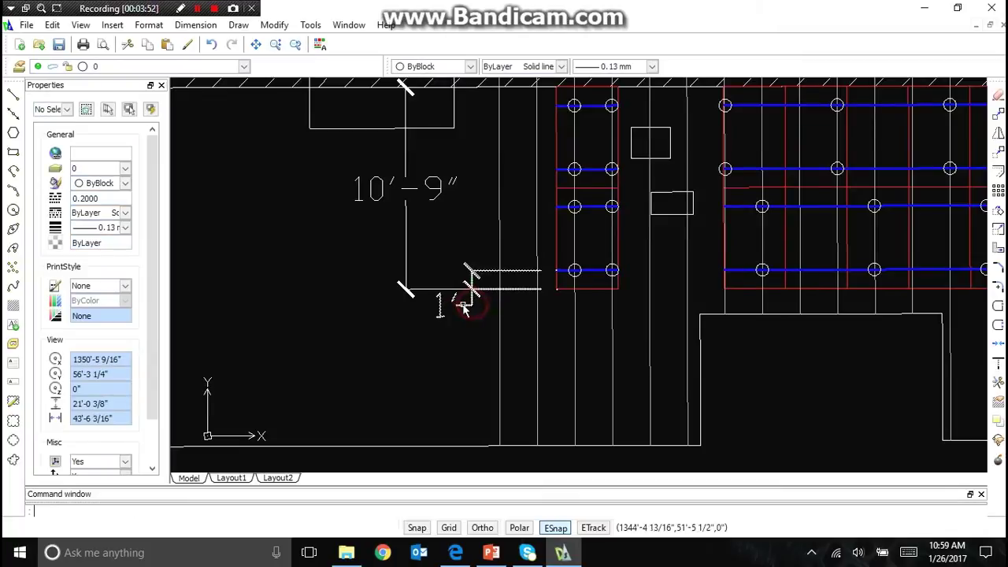
Step: Move the rail-offset dimension and its text down and away from the array, clear of the extension lines
click(463, 306)
click(446, 305)
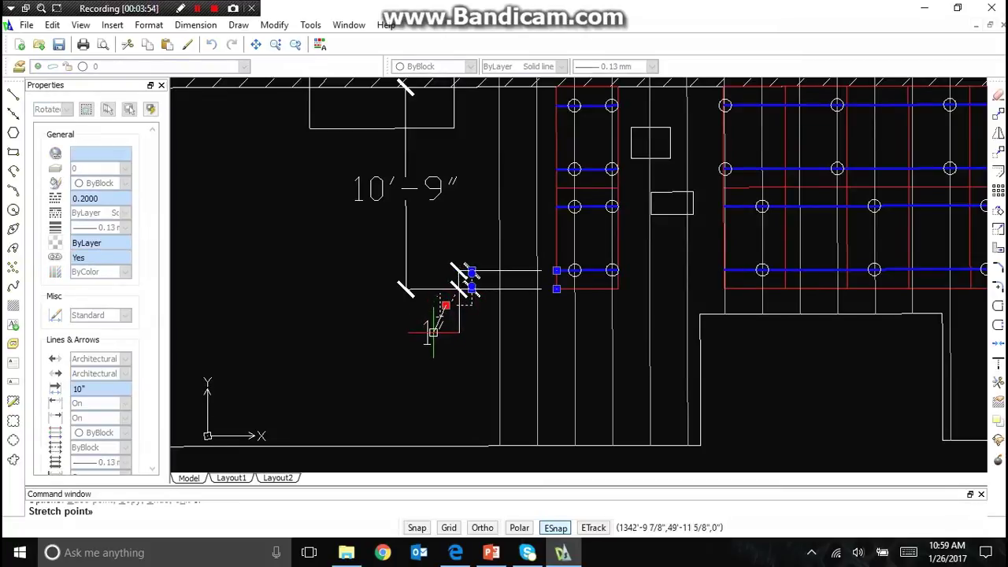
click(433, 337)
key(Escape)
Step: Copy the scale bar from below the site plan to just above the structural layout's roof
scroll(392, 318, down, 5)
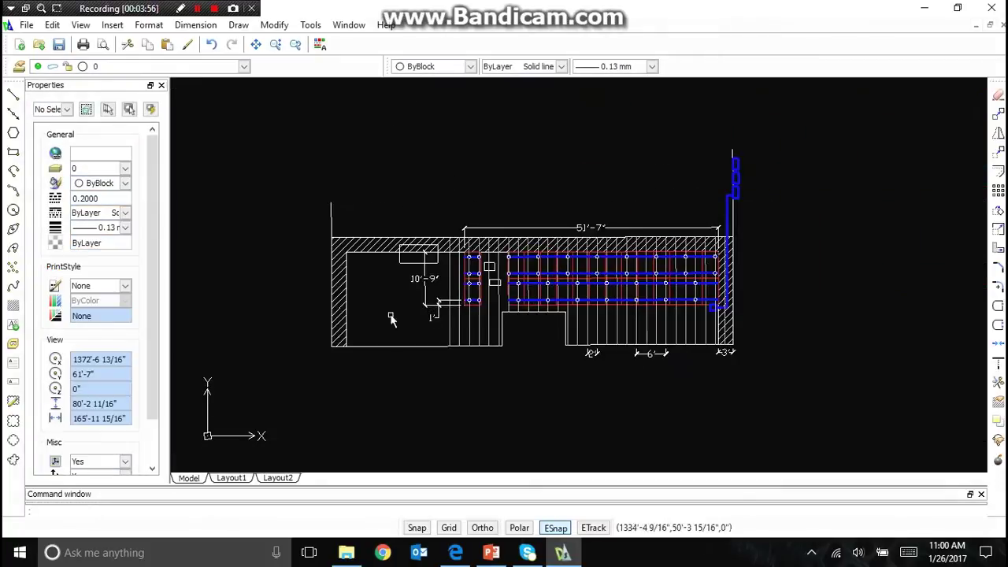
scroll(466, 298, up, 2)
scroll(386, 298, down, 2)
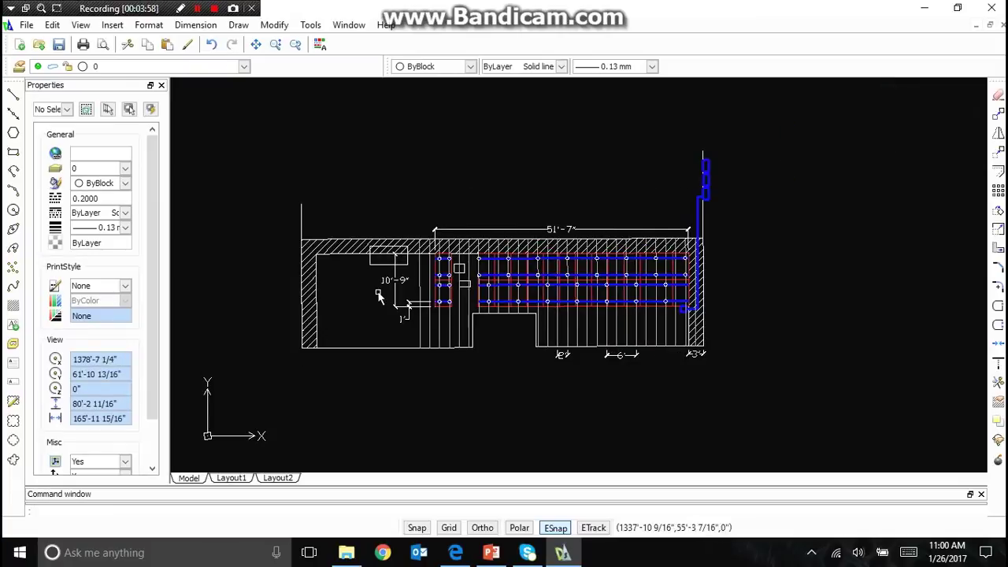
scroll(729, 287, down, 5)
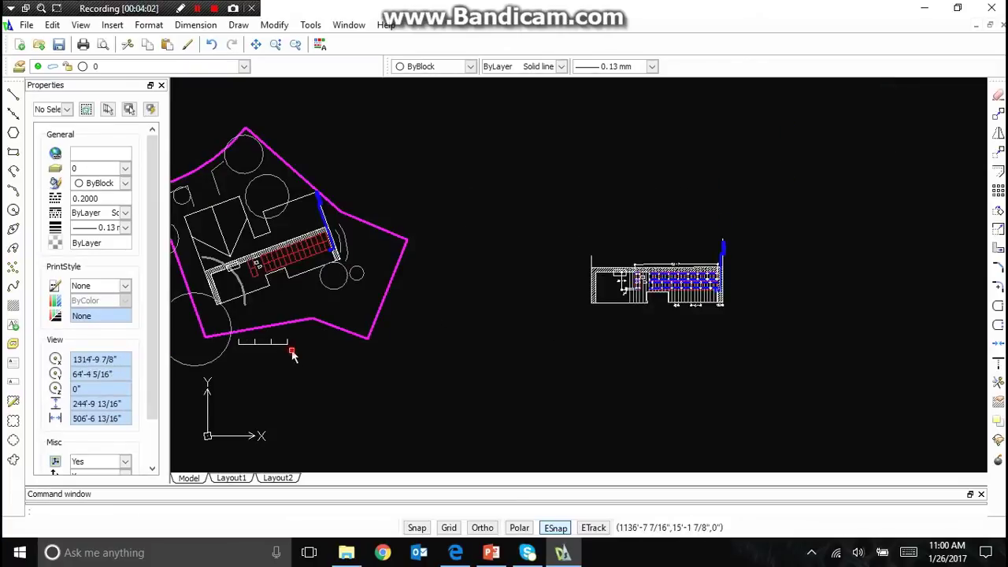
click(291, 355)
click(229, 334)
drag(237, 343, 598, 253)
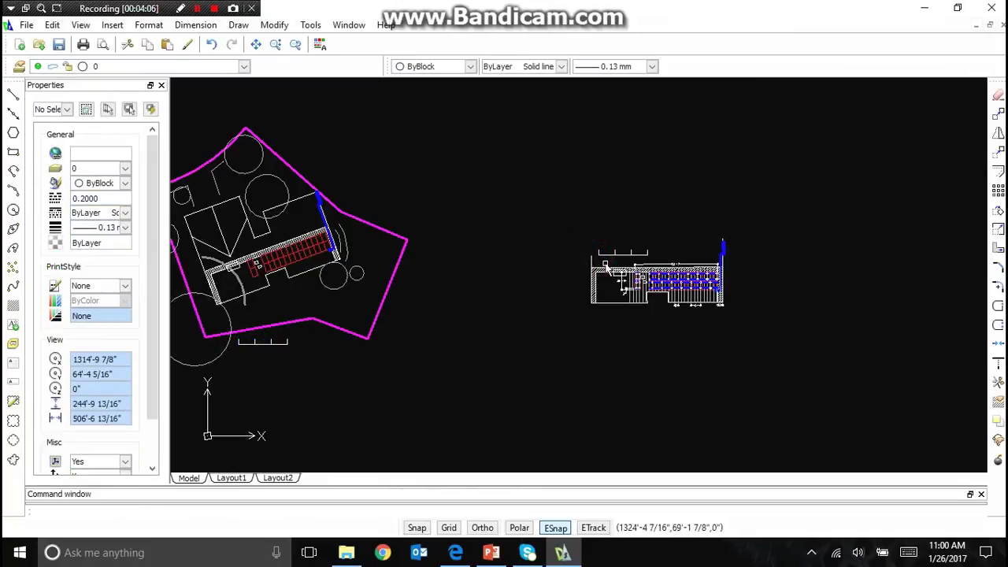
scroll(641, 251, up, 4)
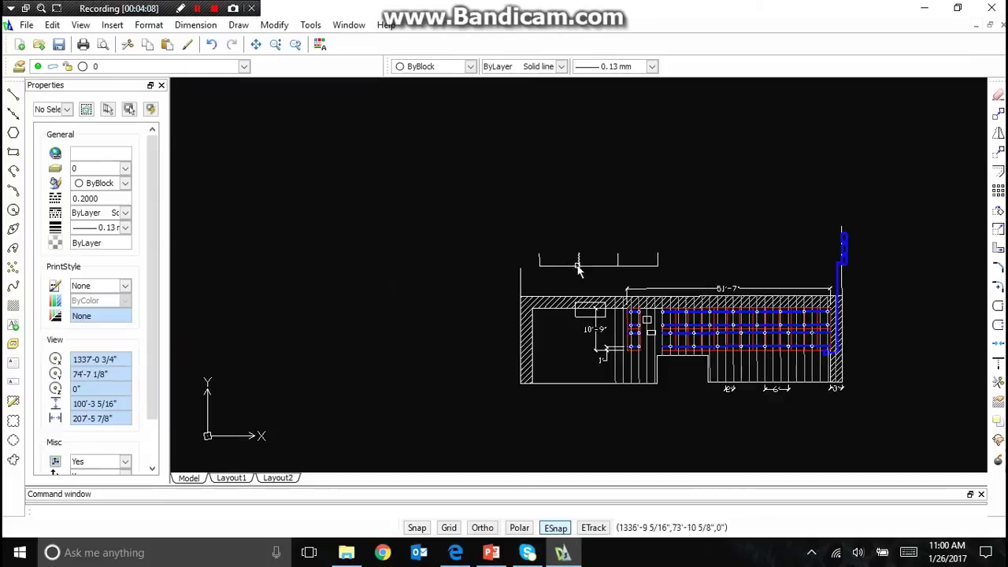
Step: Copy the whole structural layout with its dimensions and scale bar to the clipboard, and save the drawing
scroll(619, 269, down, 5)
click(513, 221)
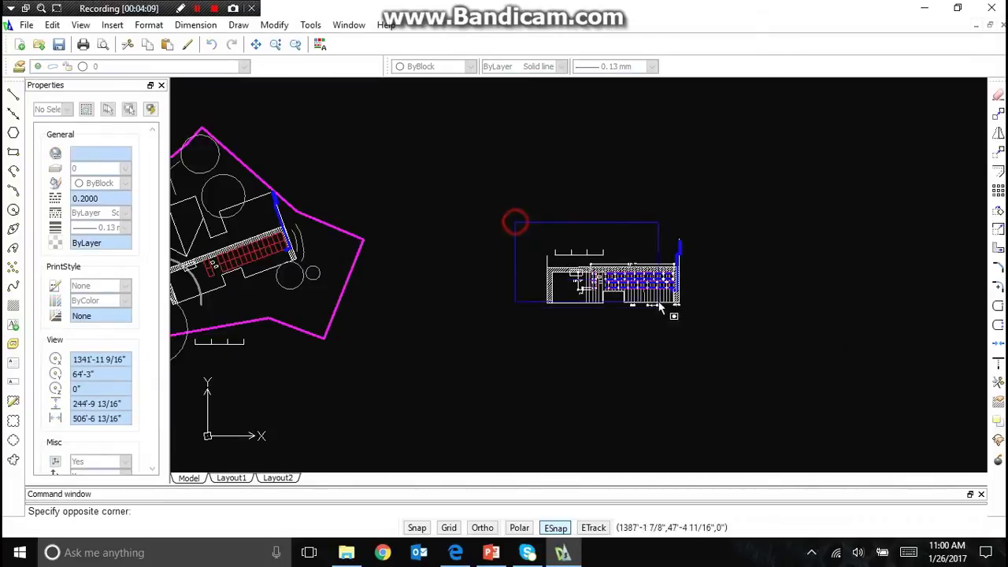
click(697, 344)
key(Escape)
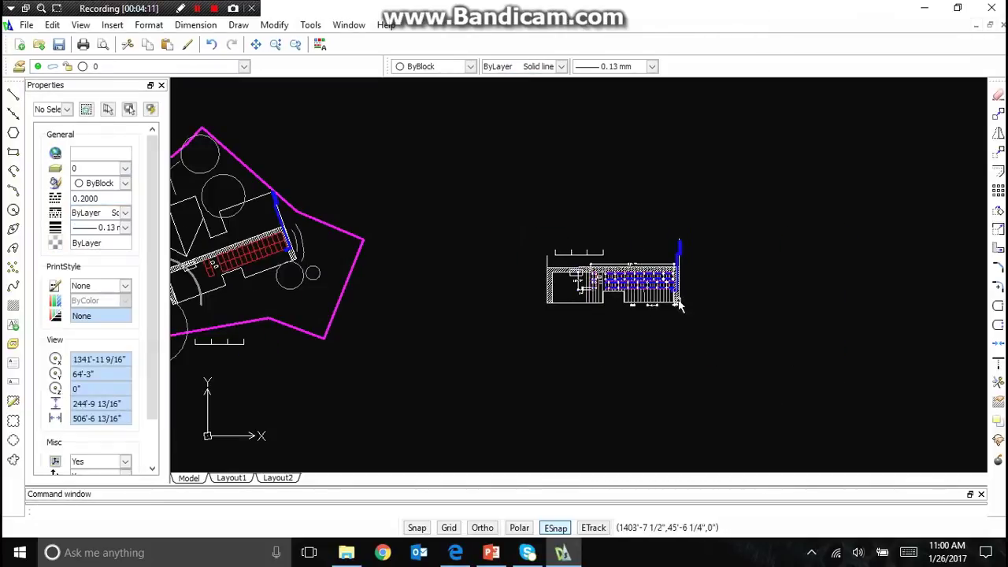
click(62, 51)
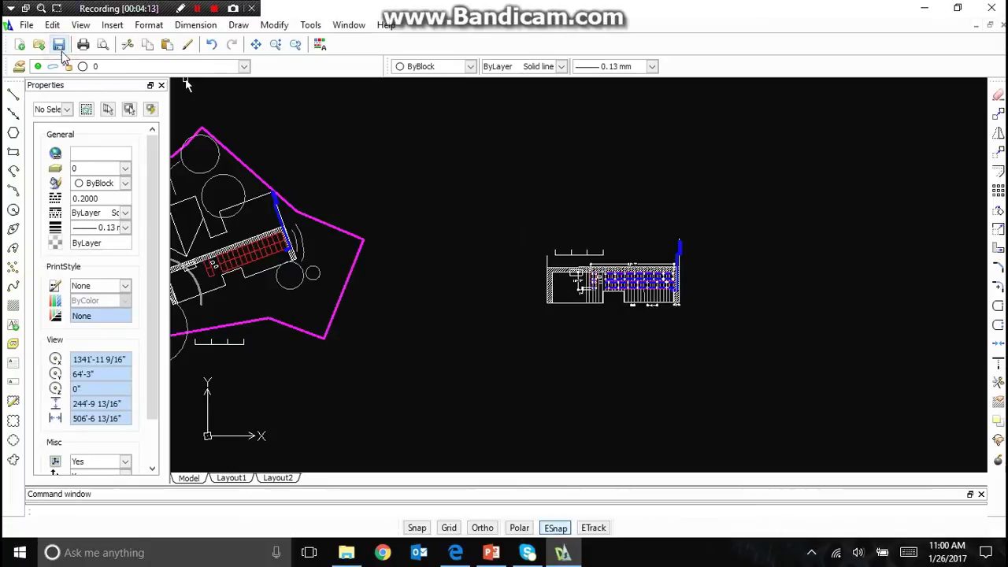
Step: Open the doe LAYOUT drawing and cut all of its existing contents
click(39, 44)
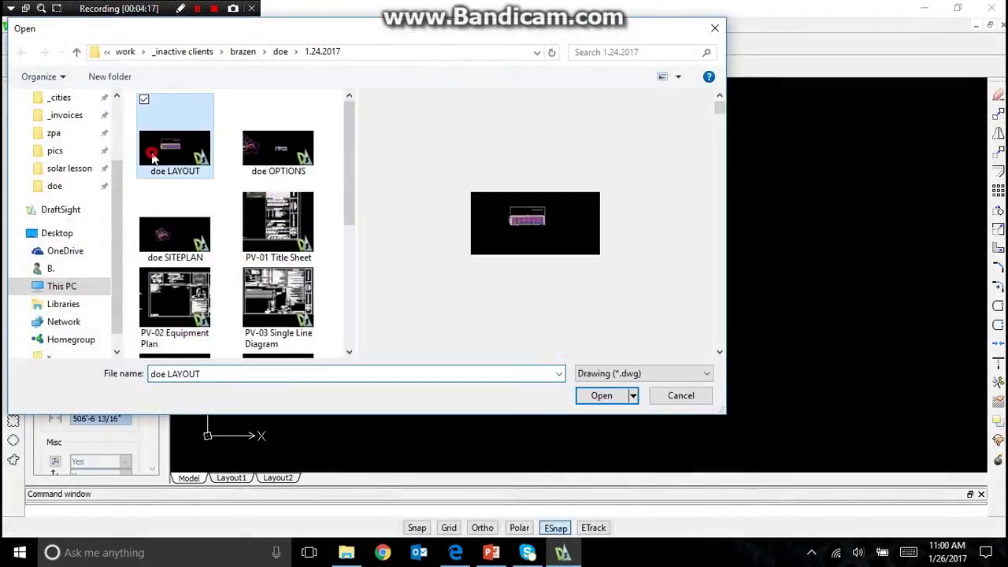
double_click(155, 156)
click(349, 155)
click(786, 371)
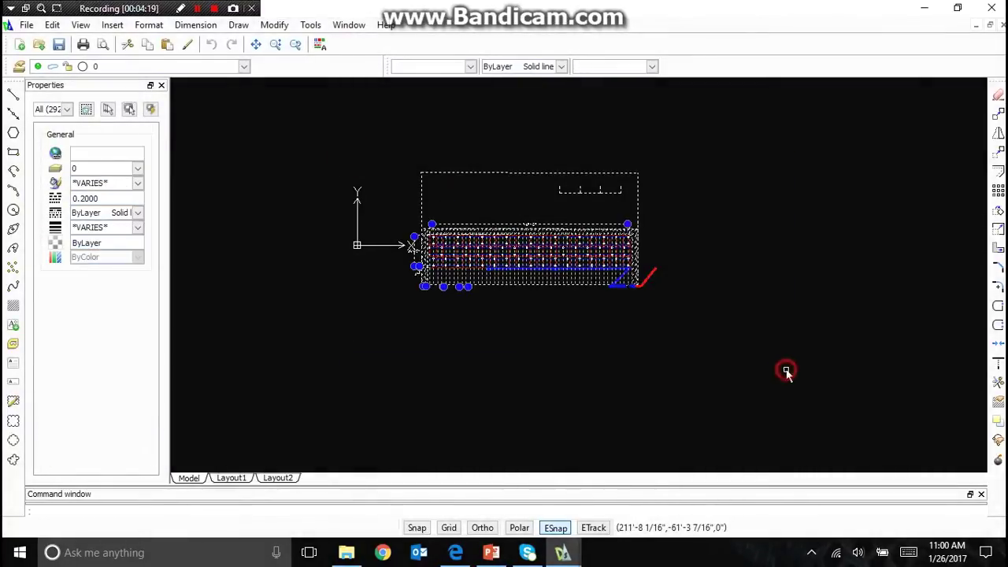
key(ctrl+x)
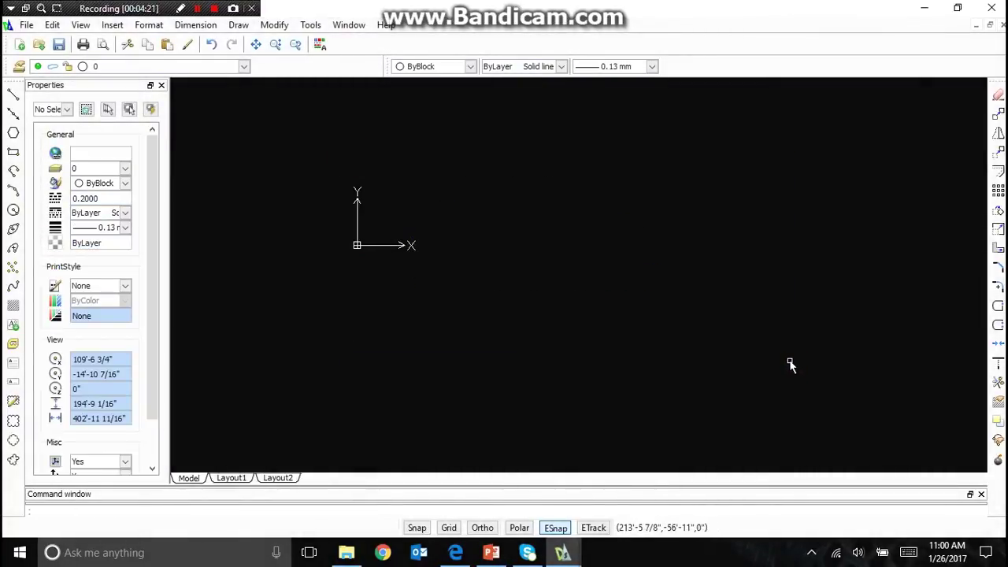
Step: Paste the copied structural layout into doe LAYOUT near the origin, then save and close the open drawings
key(ctrl+v)
click(272, 275)
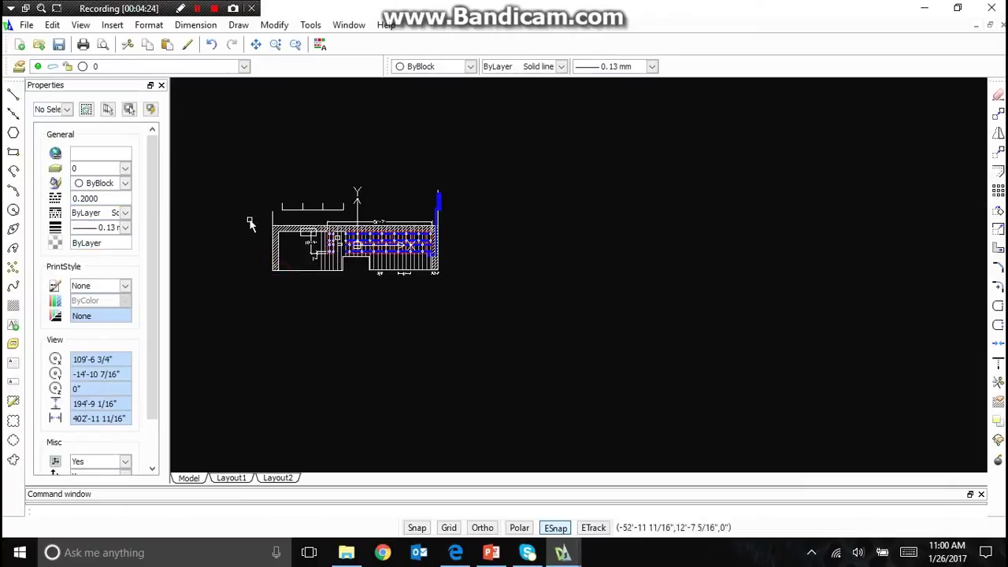
click(59, 46)
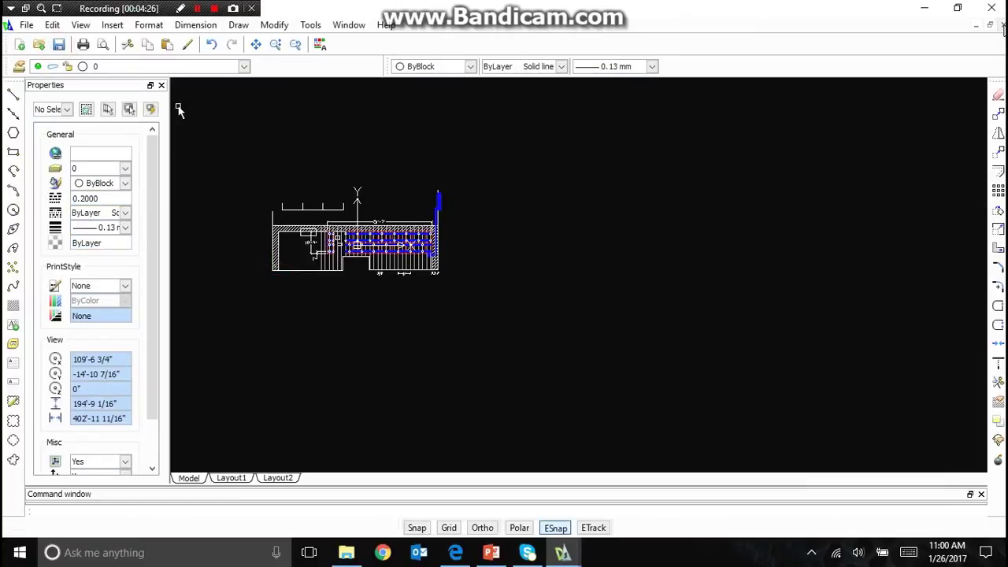
click(1003, 26)
click(1004, 26)
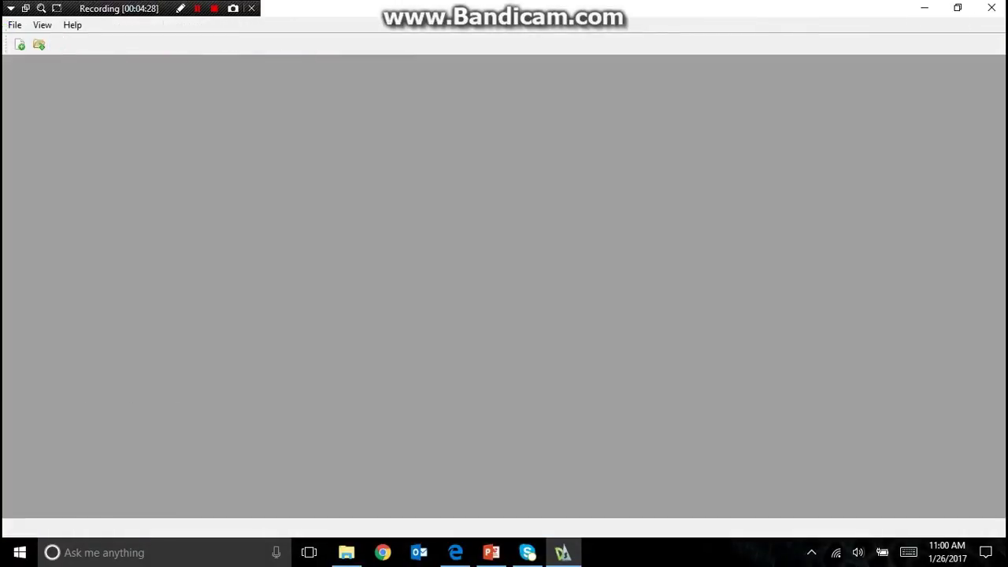
Step: Check the next task in the PowerPoint lesson outline, and open and save the PV-01 Title Sheet drawing
click(40, 46)
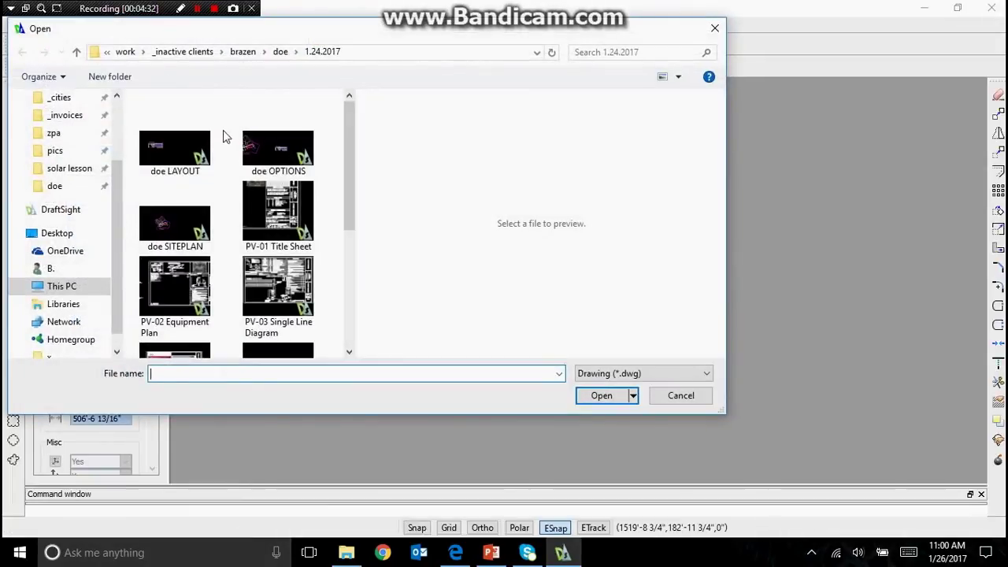
click(492, 553)
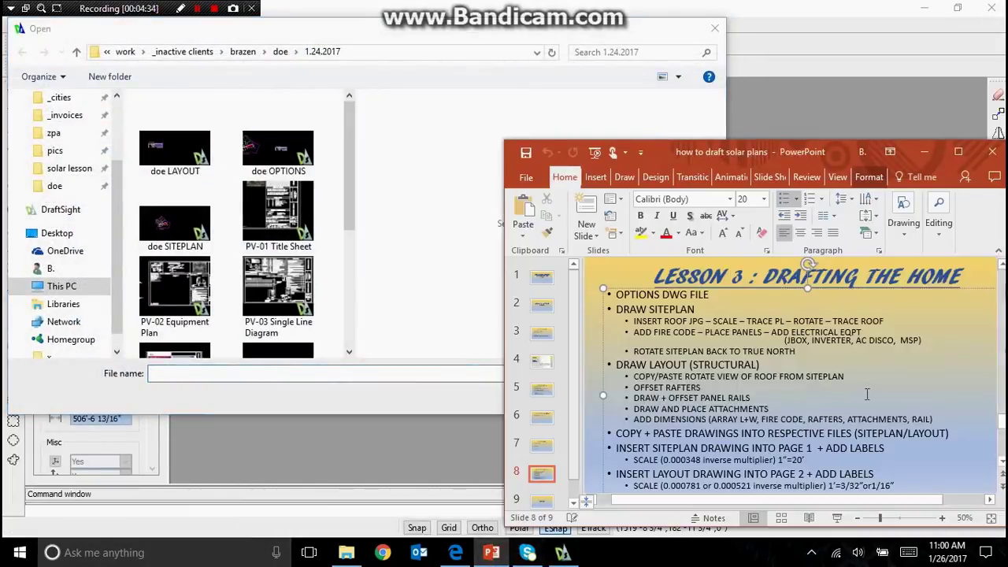
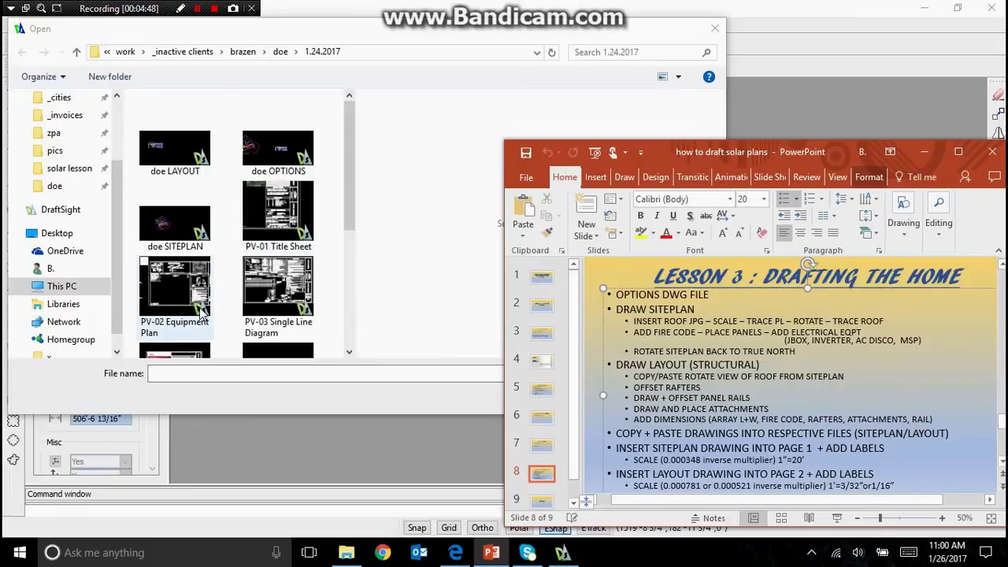
double_click(268, 220)
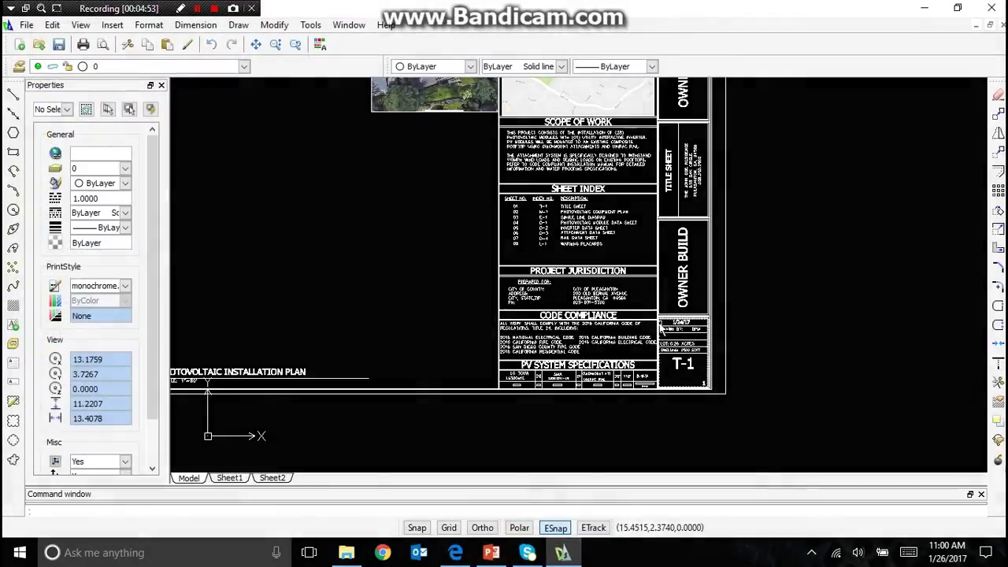
scroll(661, 323, down, 3)
scroll(601, 295, up, 2)
click(59, 44)
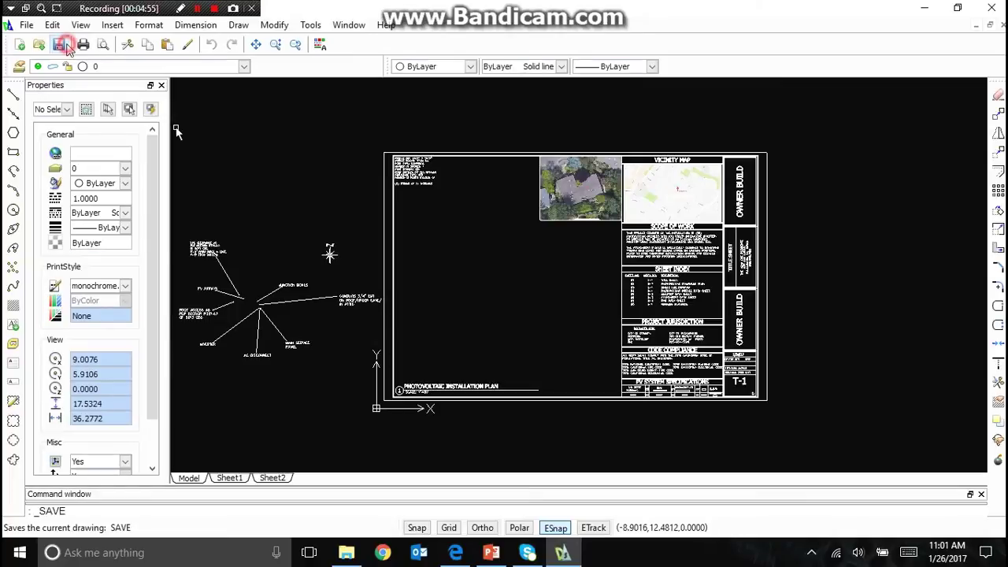
Step: Check the site plan scale factor in the PowerPoint outline, and attach doe SITEPLAN from the 1.24.2017 folder as a reference drawing at scale 1
click(492, 553)
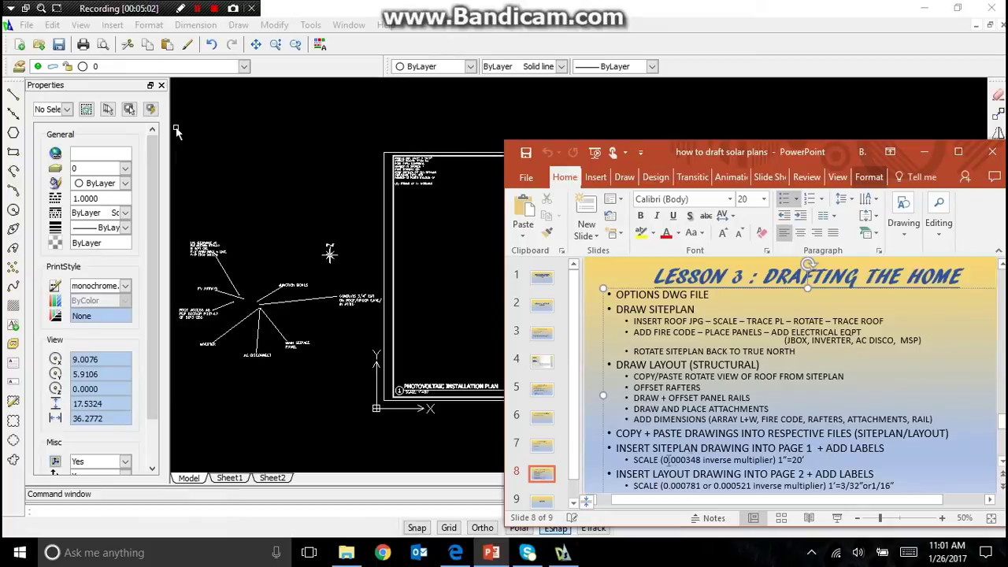
click(112, 24)
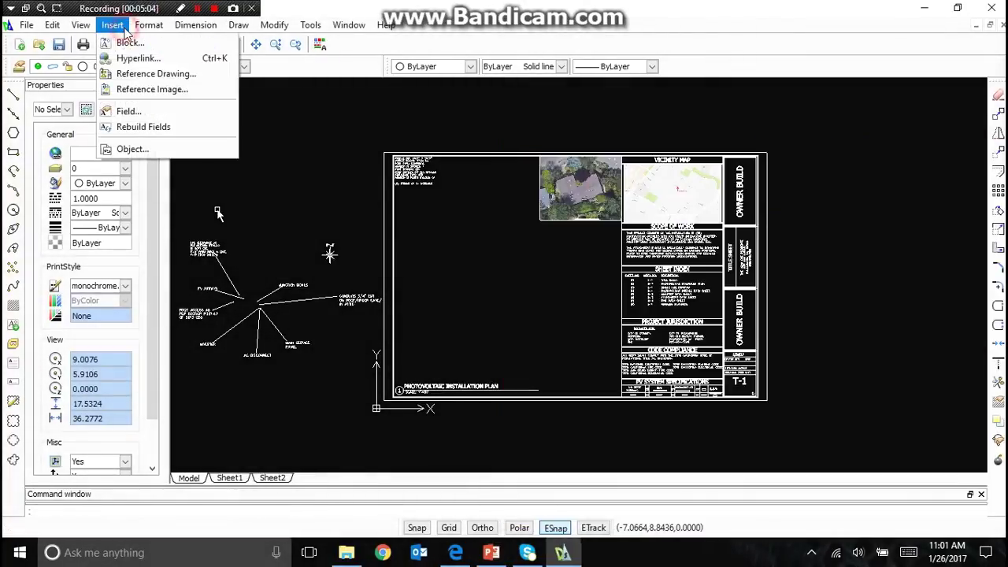
click(154, 75)
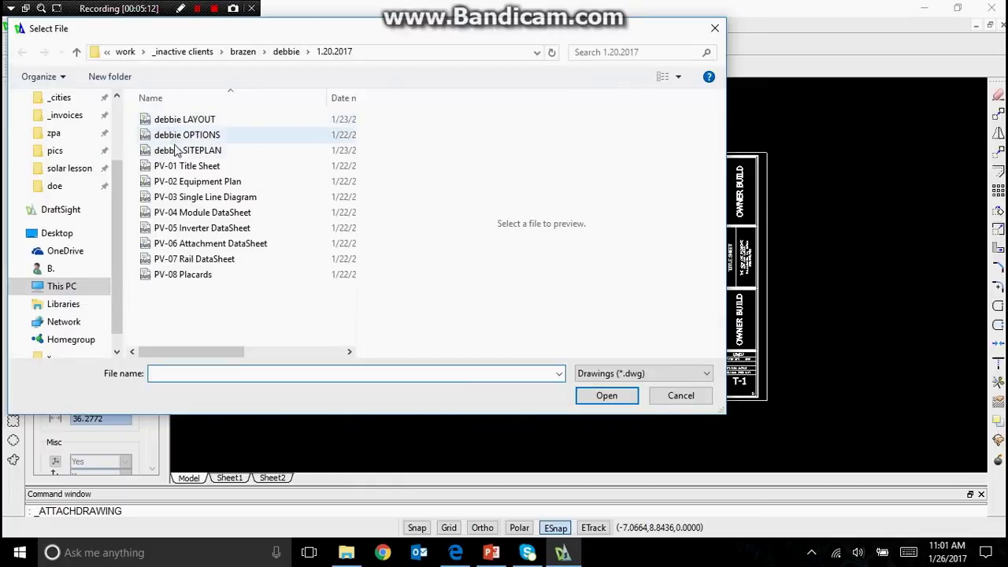
click(53, 187)
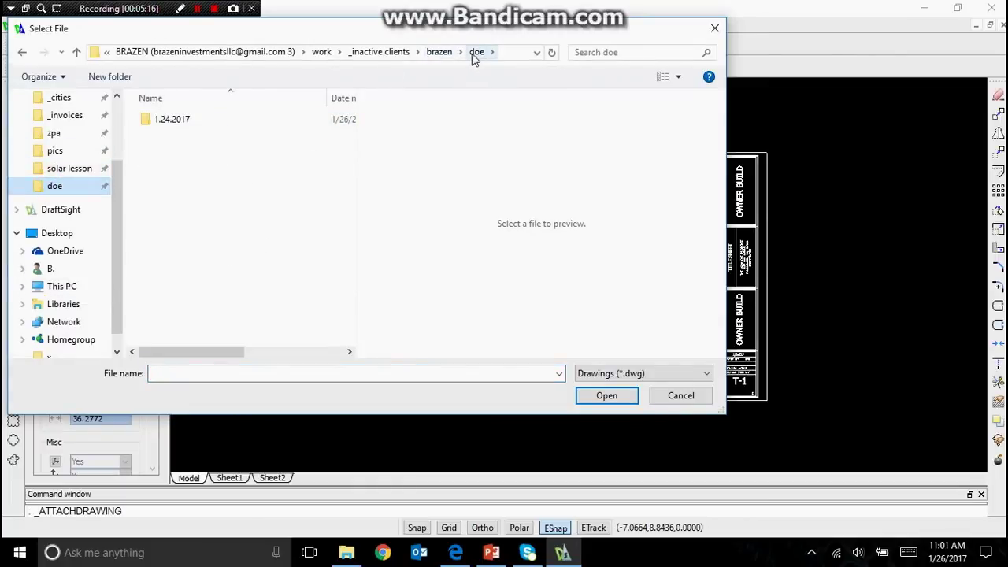
double_click(162, 119)
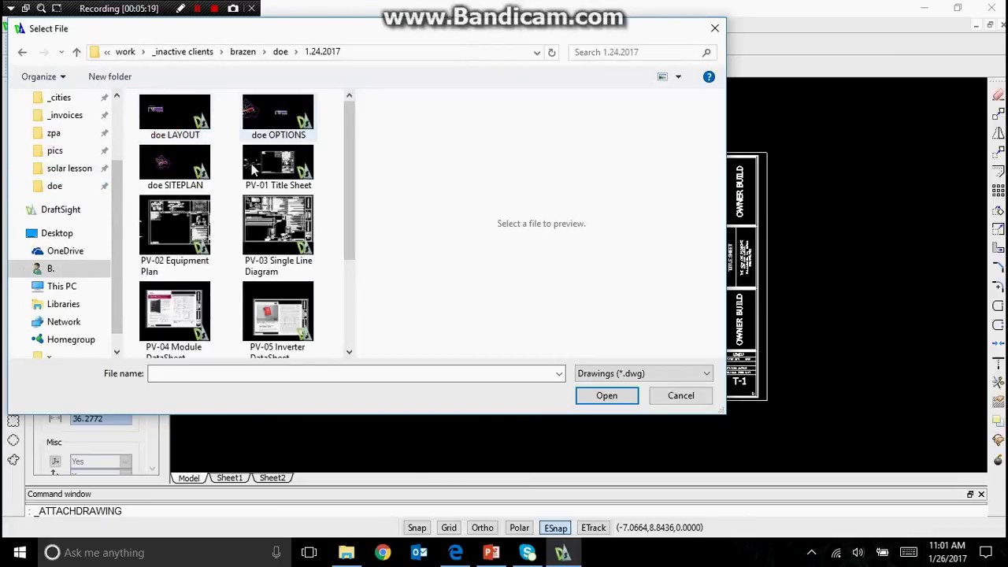
double_click(184, 164)
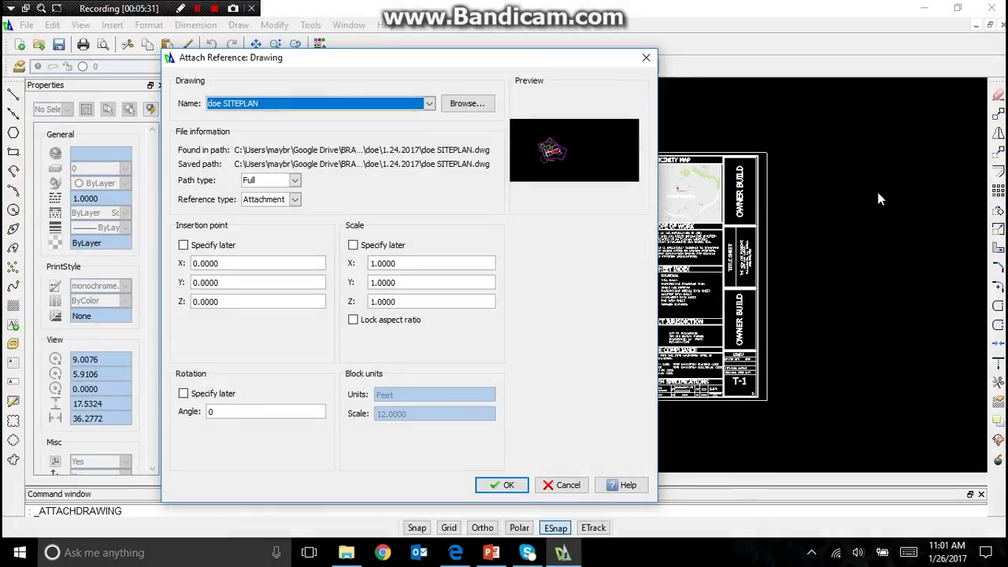
click(497, 486)
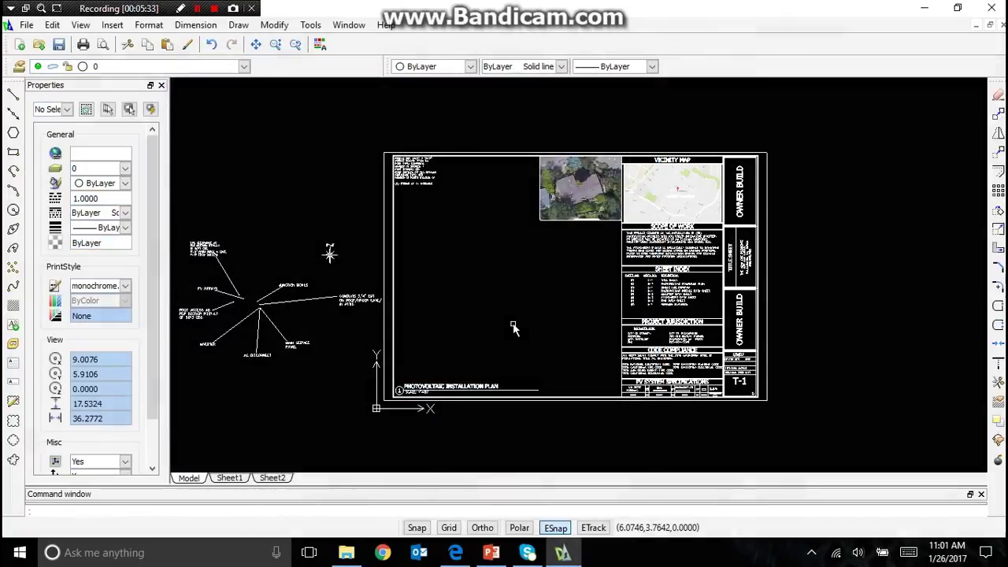
Step: Compare the unscaled site plan reference with the title sheet and delete the reference
scroll(484, 313, down, 15)
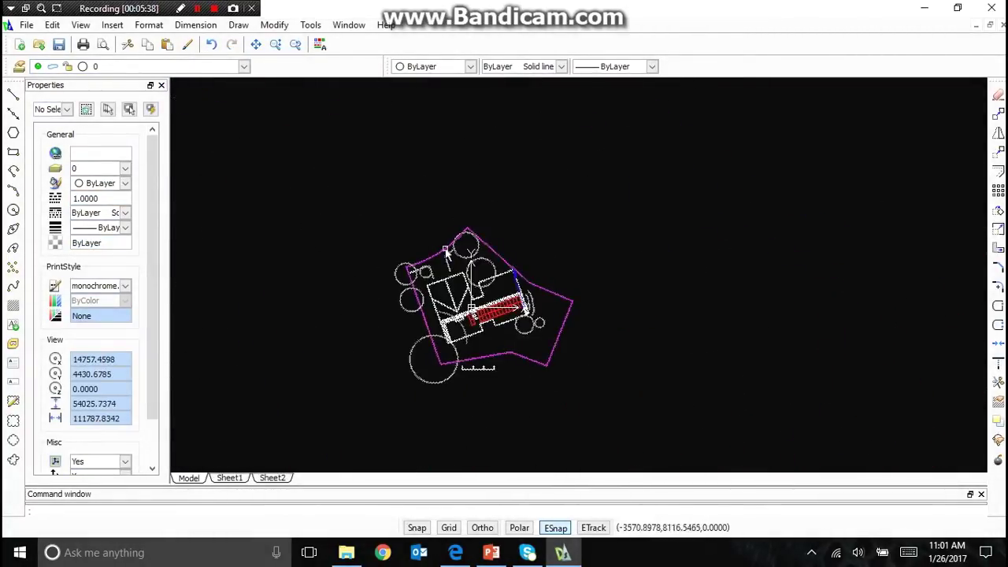
scroll(504, 311, up, 5)
scroll(526, 308, up, 20)
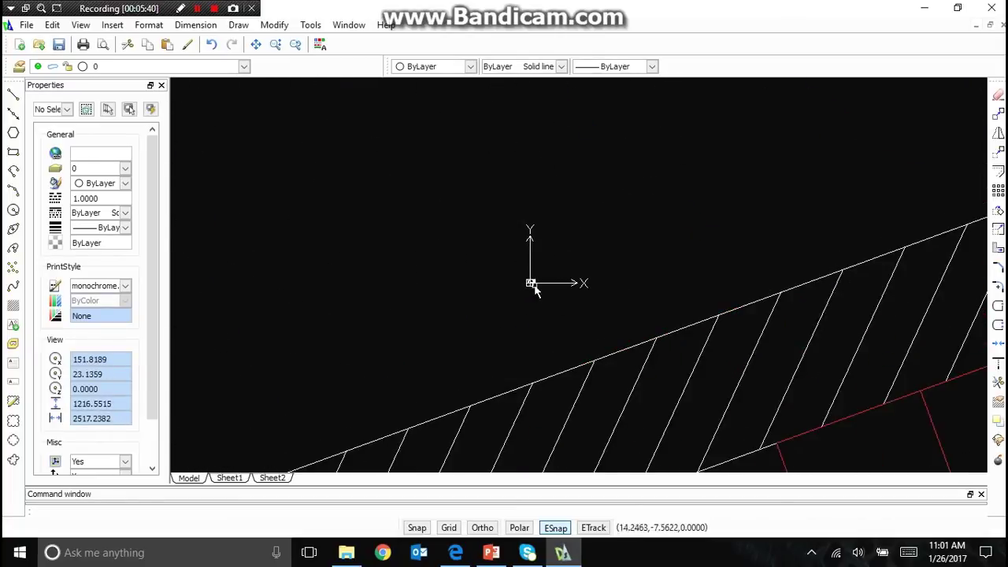
scroll(579, 299, up, 4)
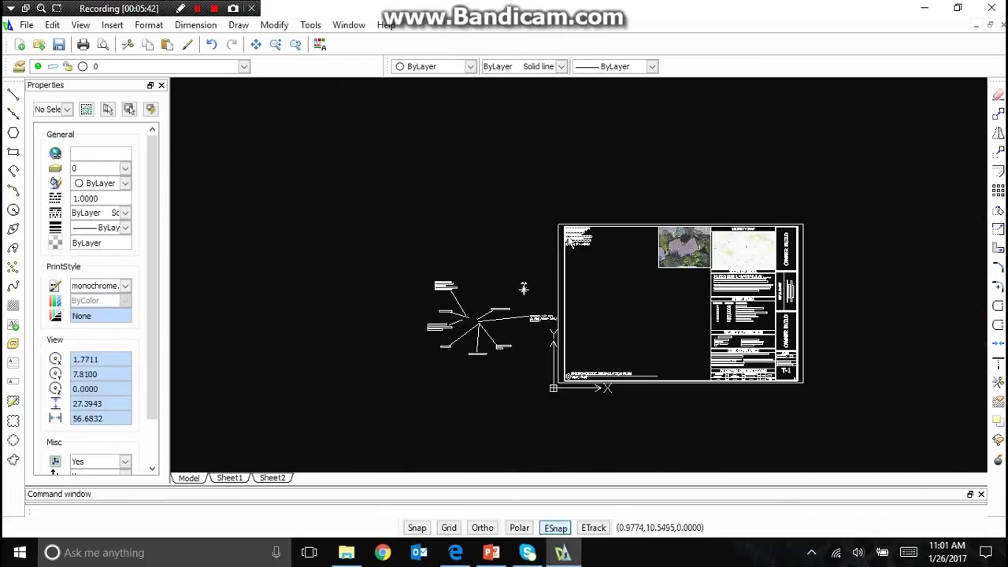
scroll(529, 264, down, 20)
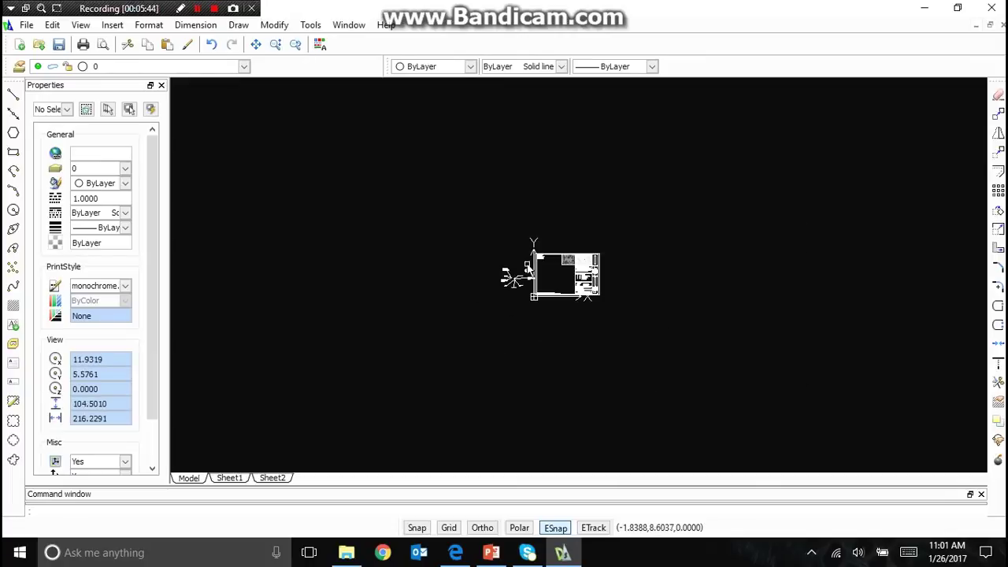
scroll(528, 266, down, 5)
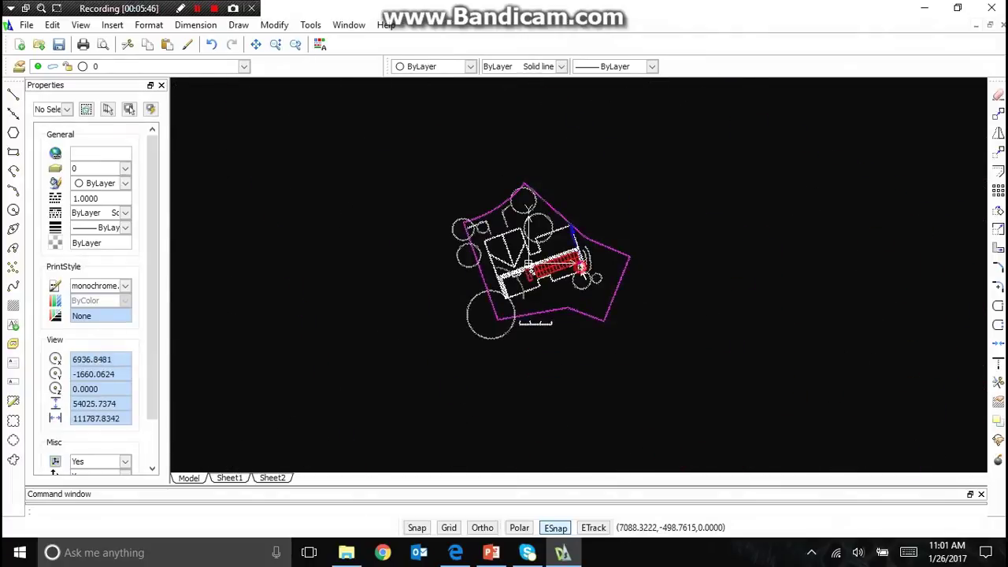
key(ctrl+a)
key(Delete)
scroll(544, 281, up, 12)
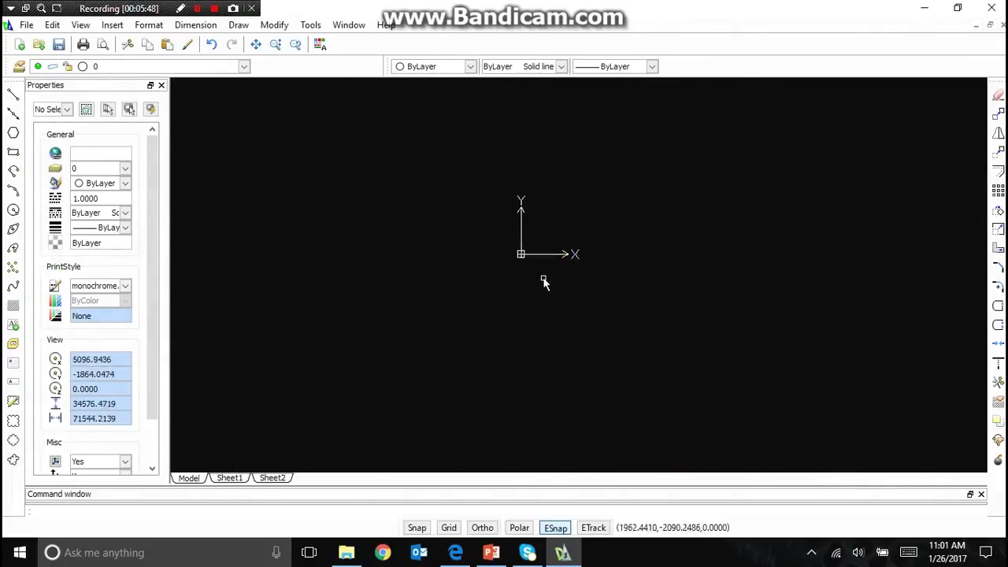
scroll(481, 252, up, 15)
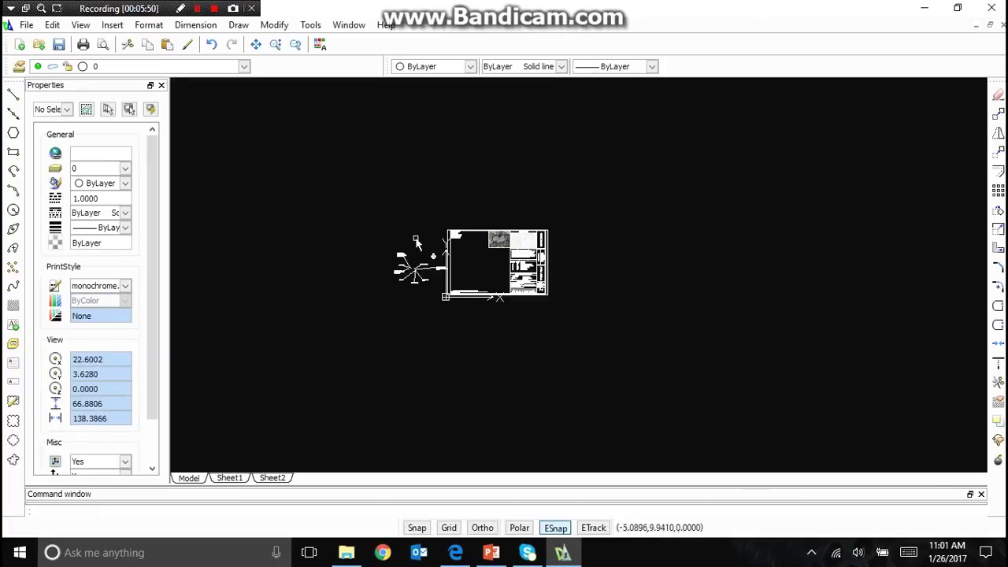
Step: Attach doe SITEPLAN as a reference drawing with the aspect ratio locked and a scale of .000348
click(112, 24)
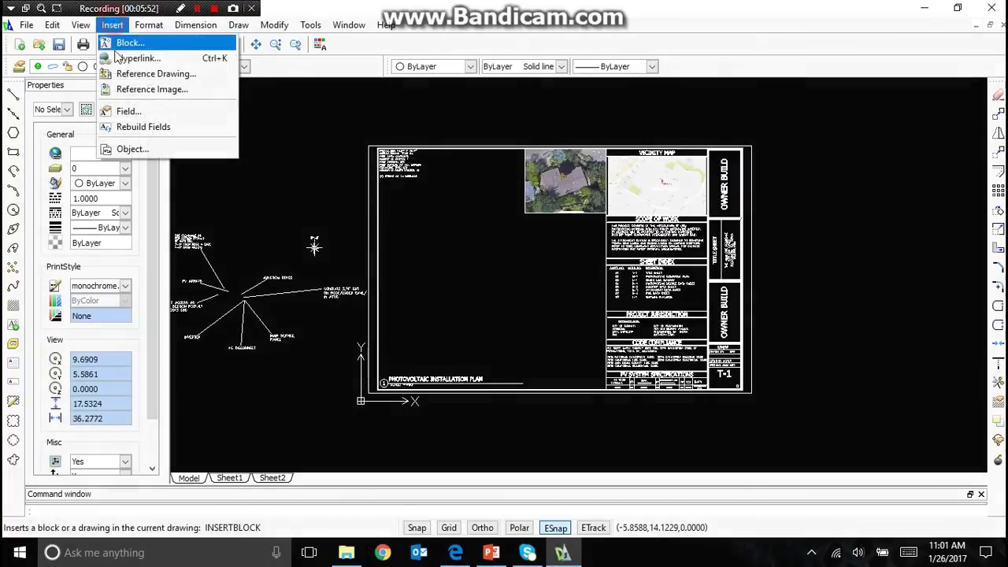
click(130, 71)
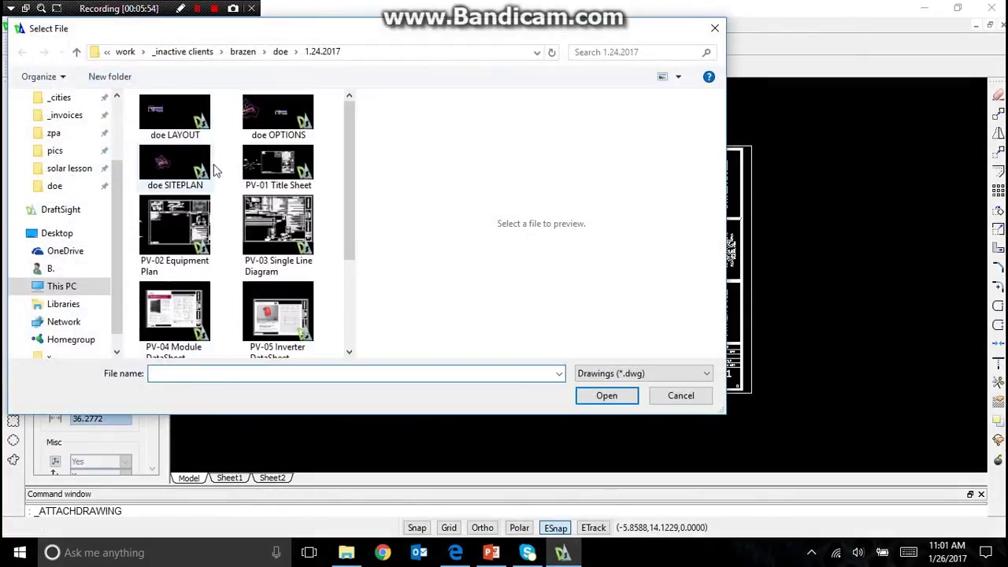
double_click(191, 166)
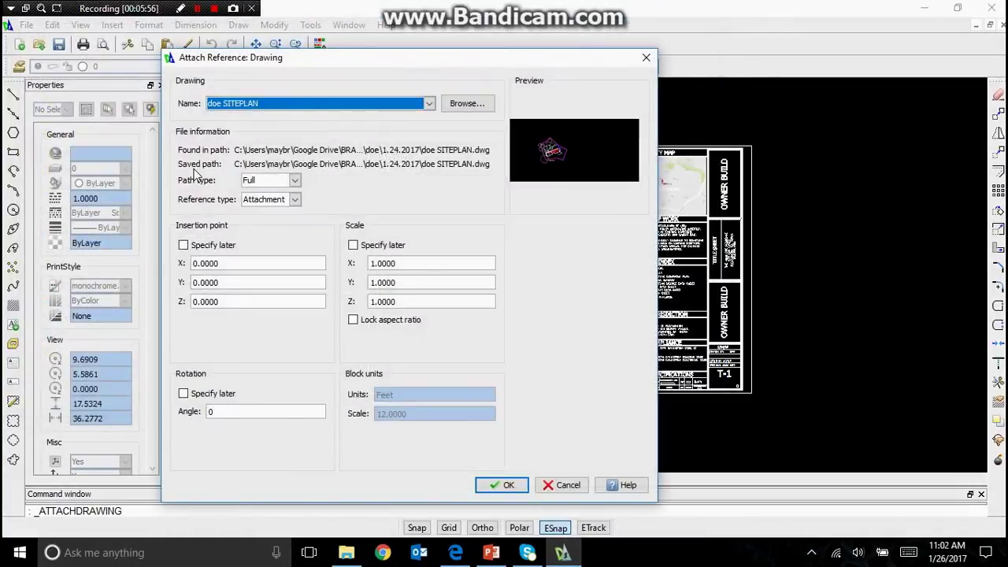
click(353, 320)
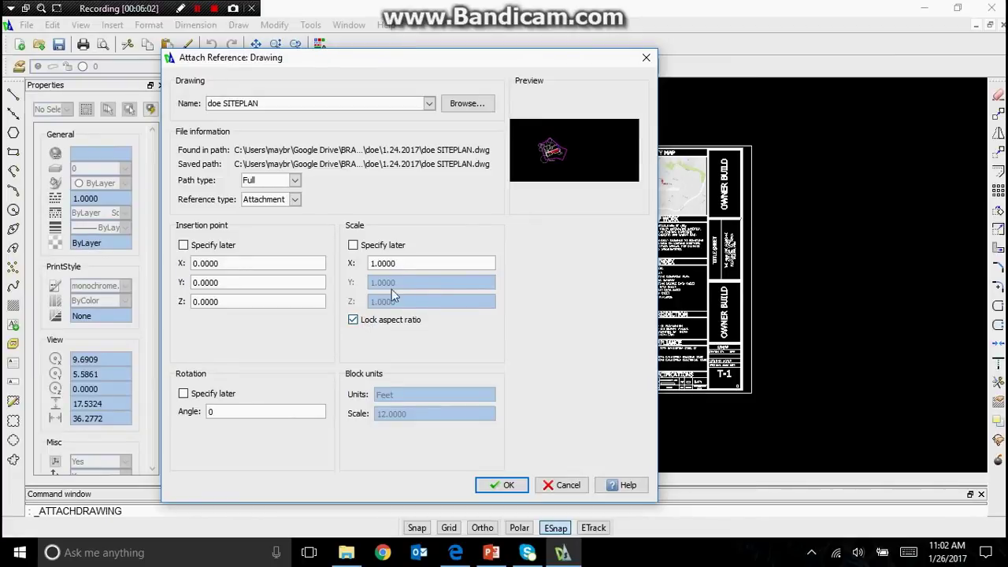
double_click(407, 263)
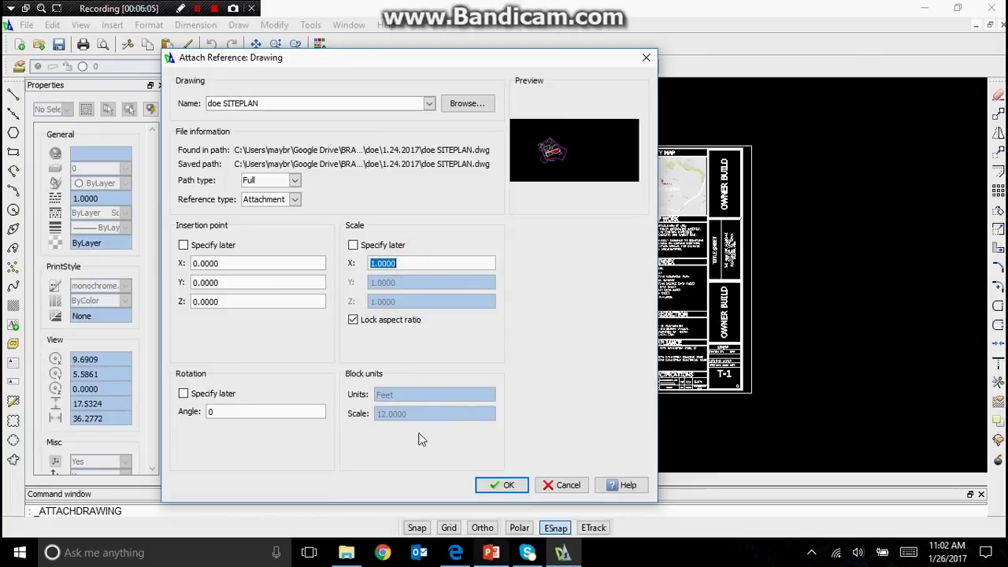
click(492, 552)
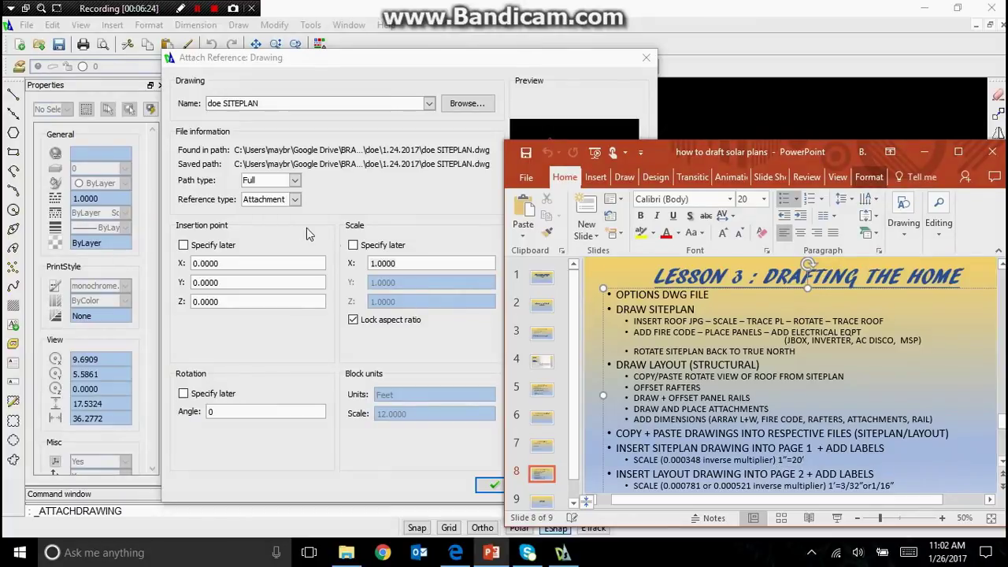
click(400, 265)
text(.)
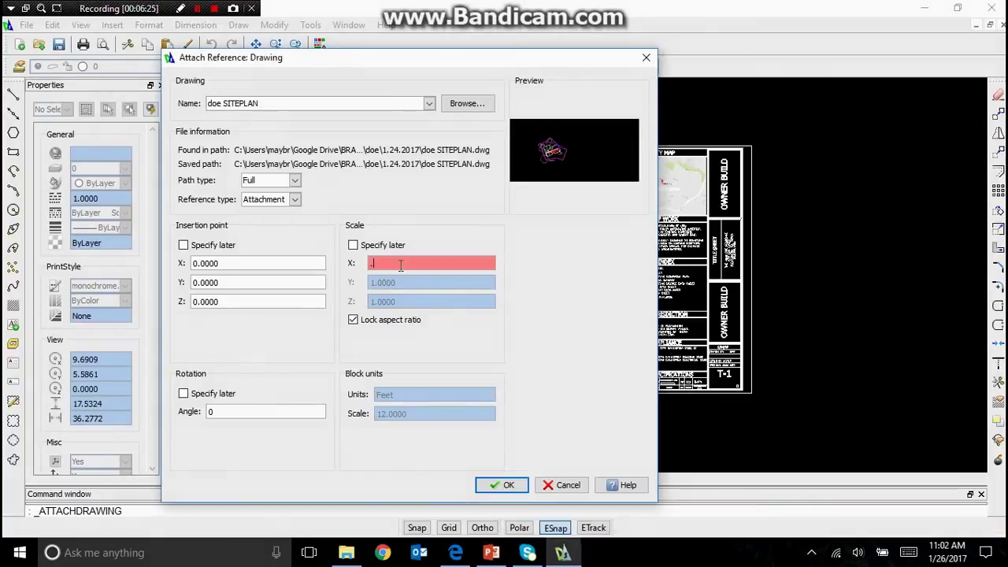
text(000348)
key(Return)
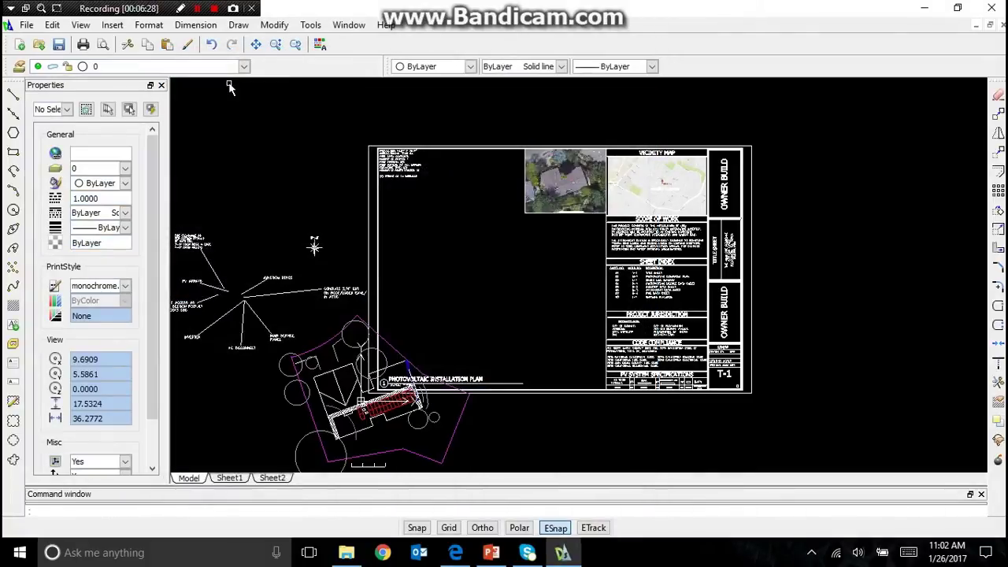
Step: Move the attached site plan into the blank area above the Photovoltaic Installation Plan title
scroll(407, 250, down, 3)
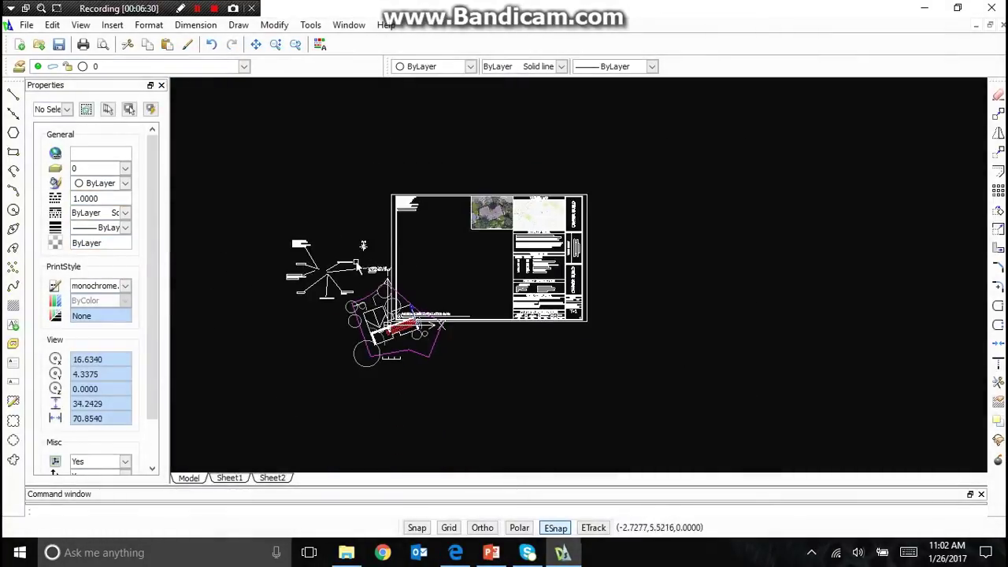
scroll(412, 329, up, 5)
click(412, 329)
scroll(406, 319, down, 3)
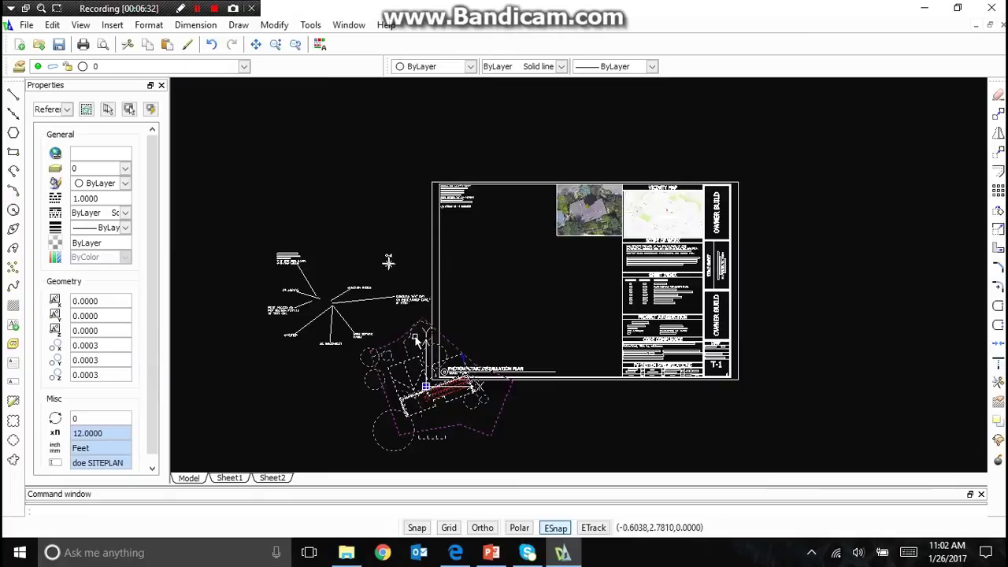
drag(415, 337, 503, 240)
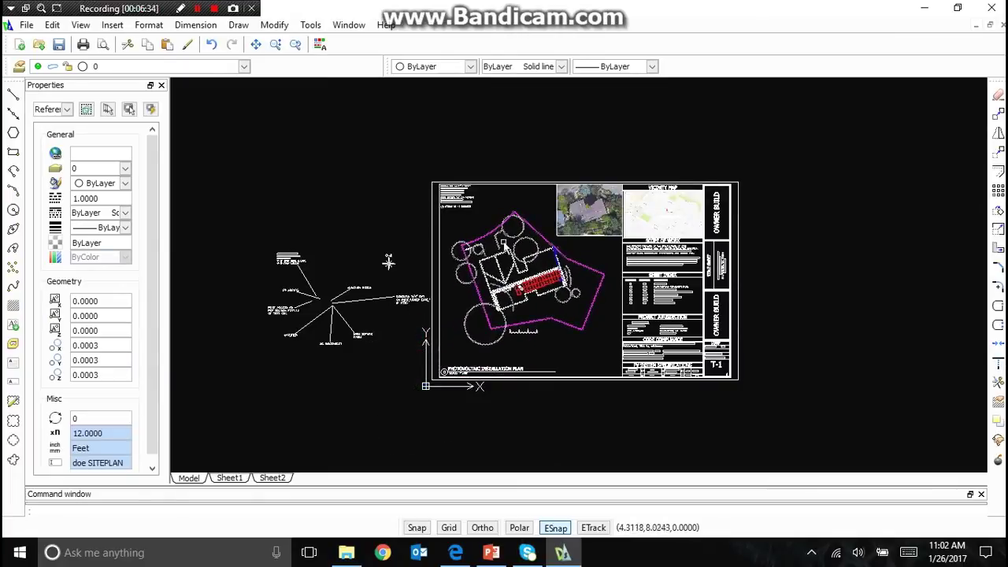
Step: Draw a vertical tick about 0.21 long and a 1-unit horizontal line from its lower end, below the site plan's scale bar
scroll(495, 296, up, 3)
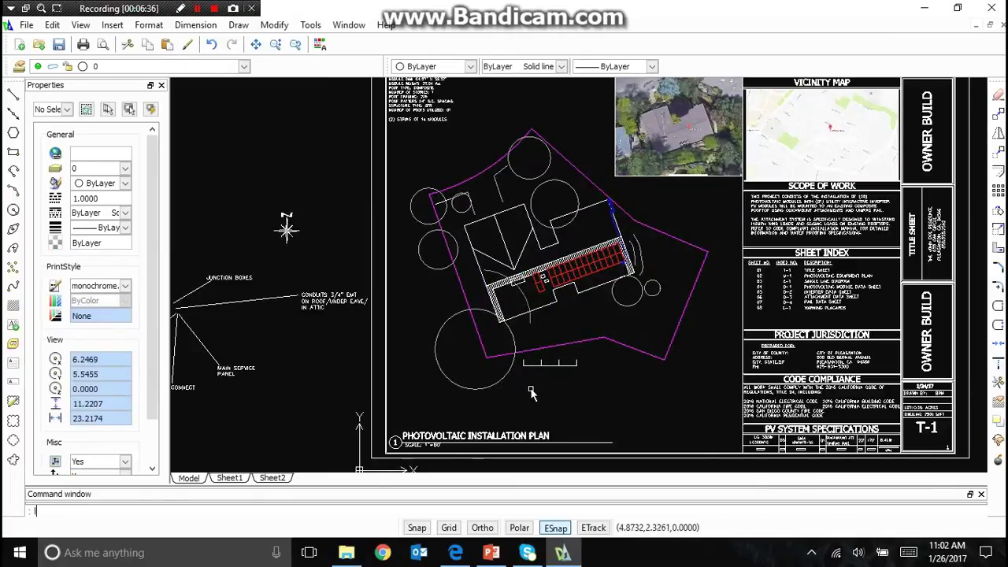
key(Return)
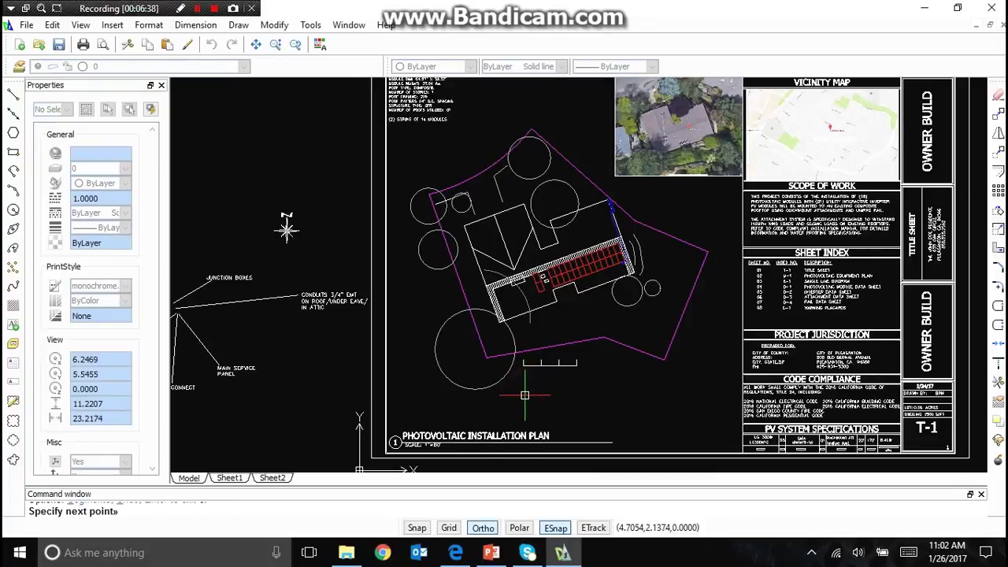
scroll(524, 394, up, 3)
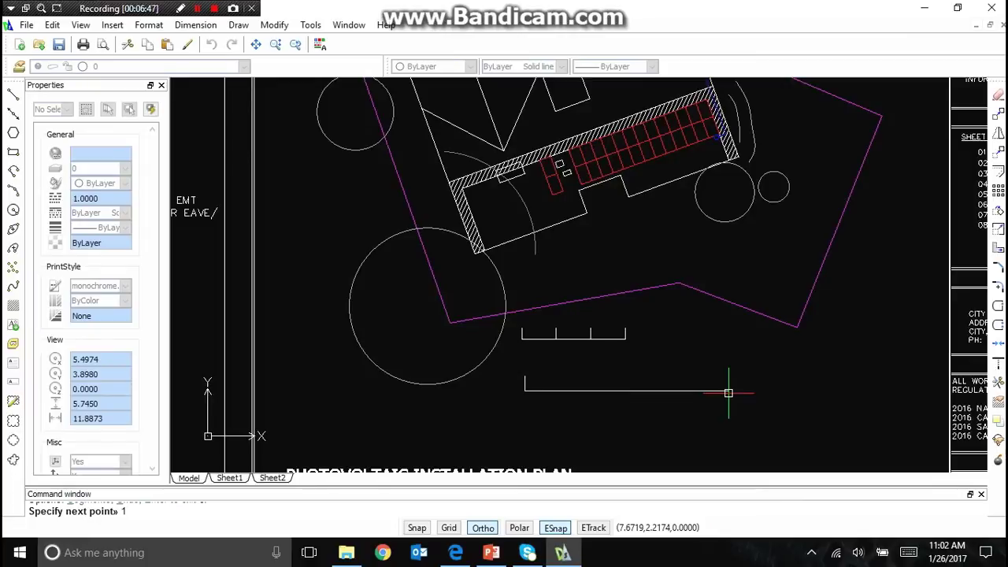
click(594, 390)
key(F8)
key(Escape)
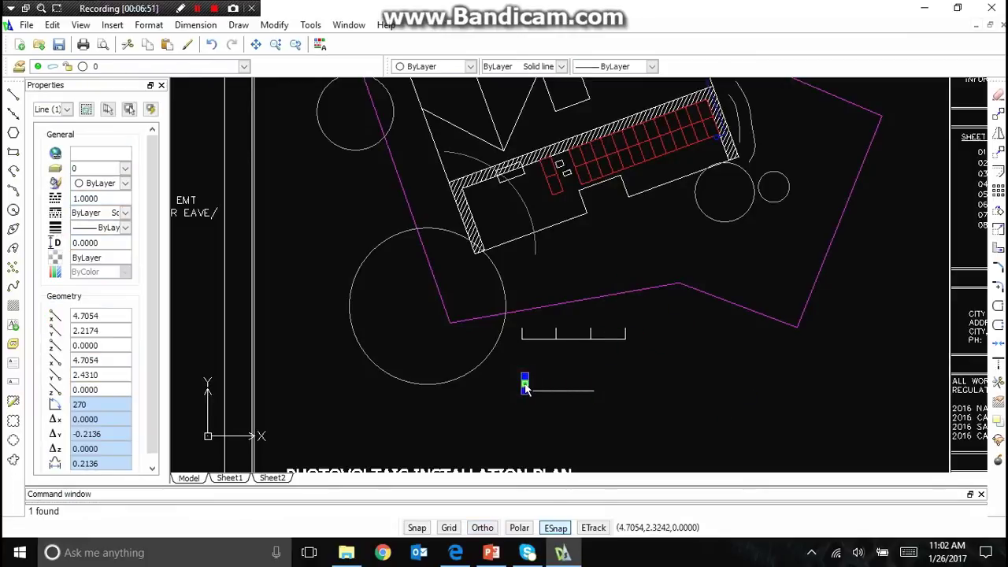
Step: Copy the vertical tick to the other end of the 1-unit line, and colour all three lines blue
drag(524, 385, 588, 385)
click(593, 386)
click(600, 399)
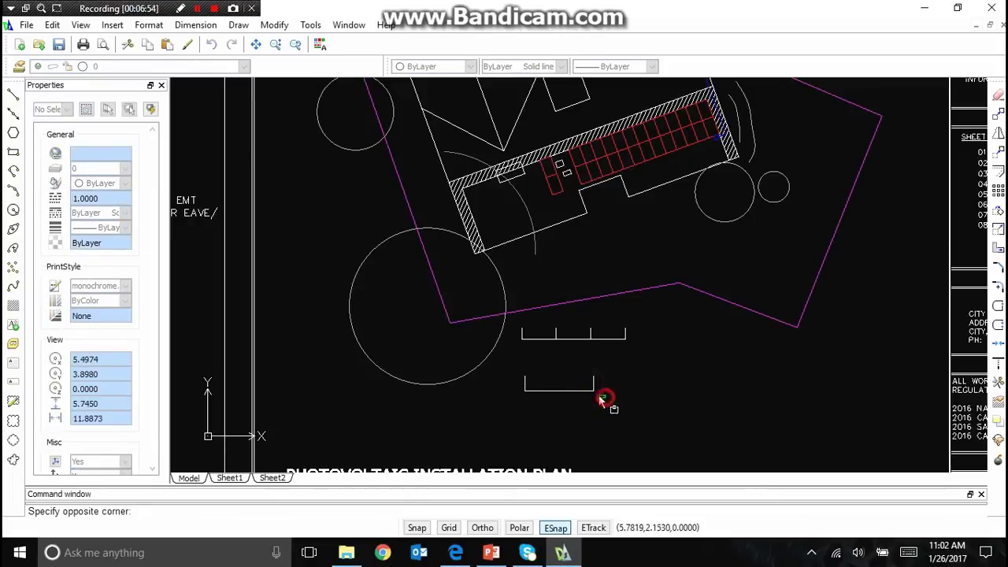
click(524, 388)
click(124, 183)
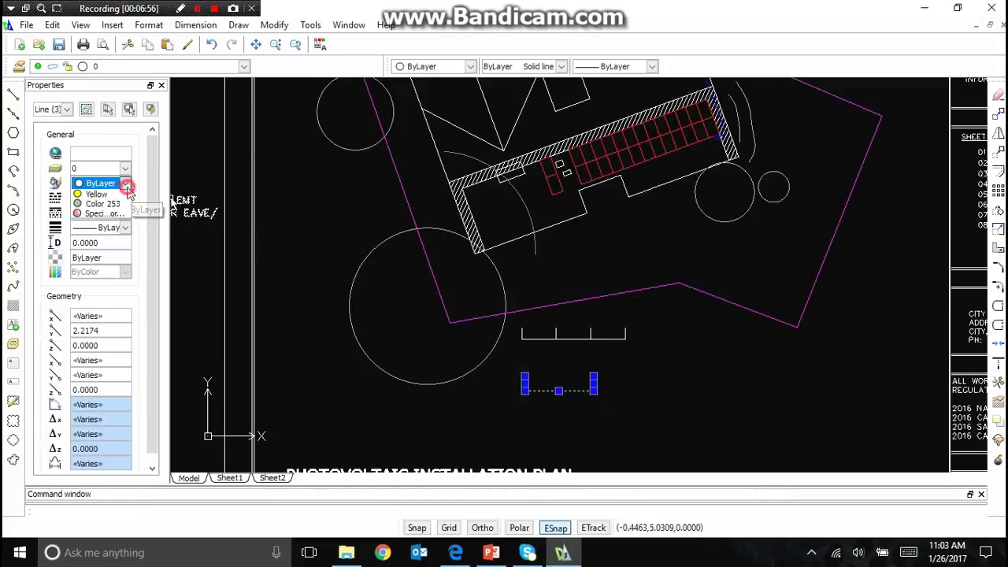
click(91, 255)
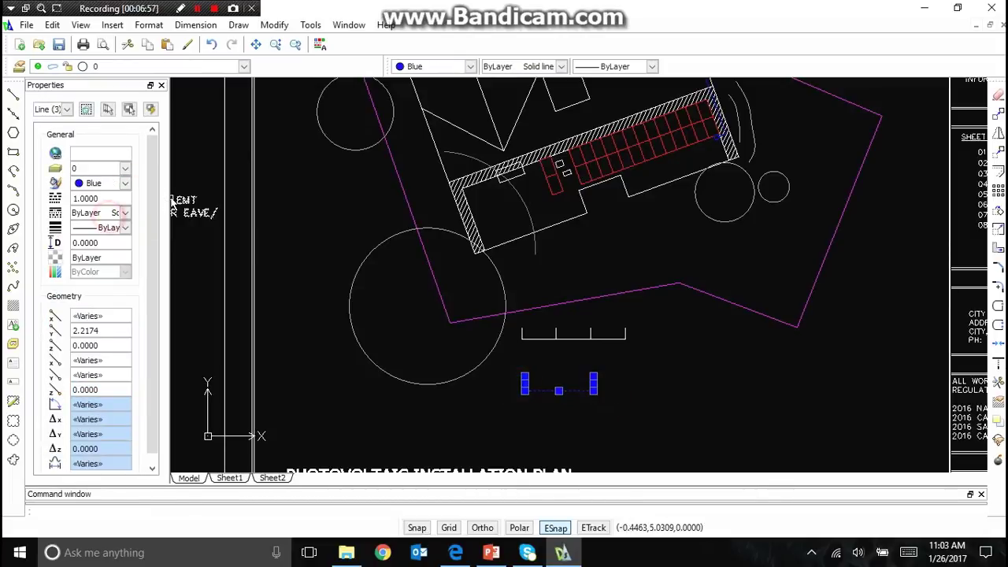
click(630, 413)
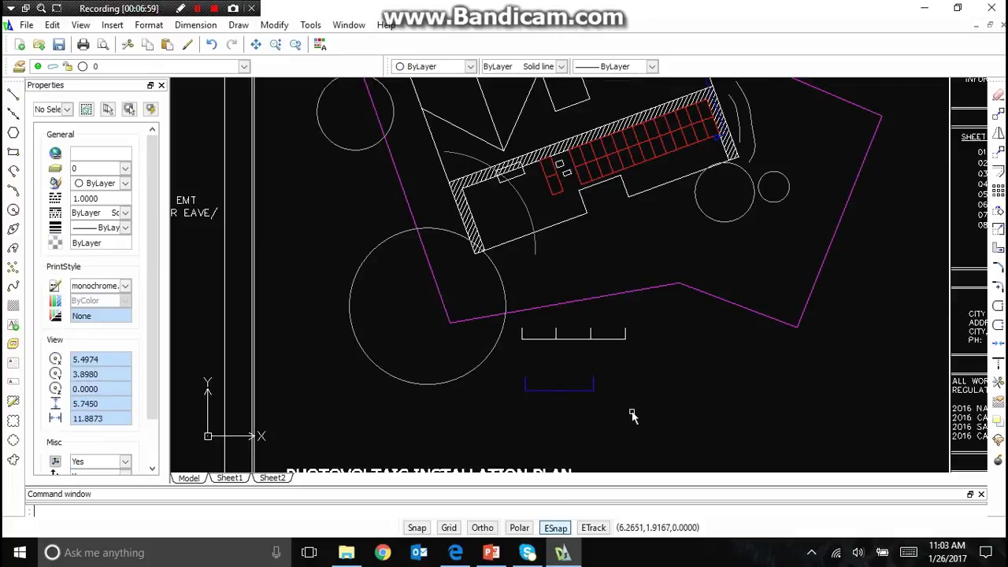
Step: Move the three blue scale-check lines onto the left end of the site plan's scale bar and compare the divisions
click(520, 388)
right_click(522, 388)
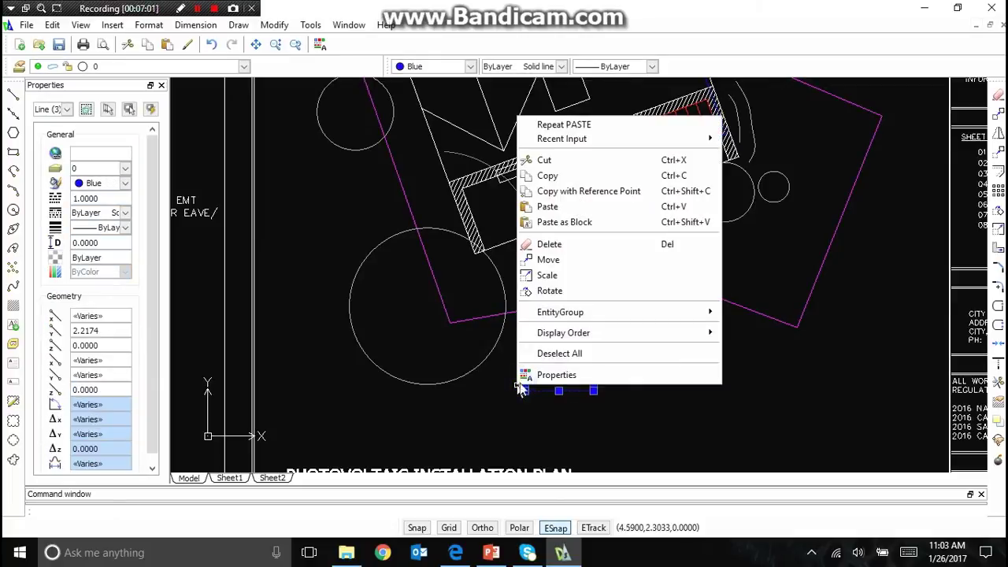
click(552, 260)
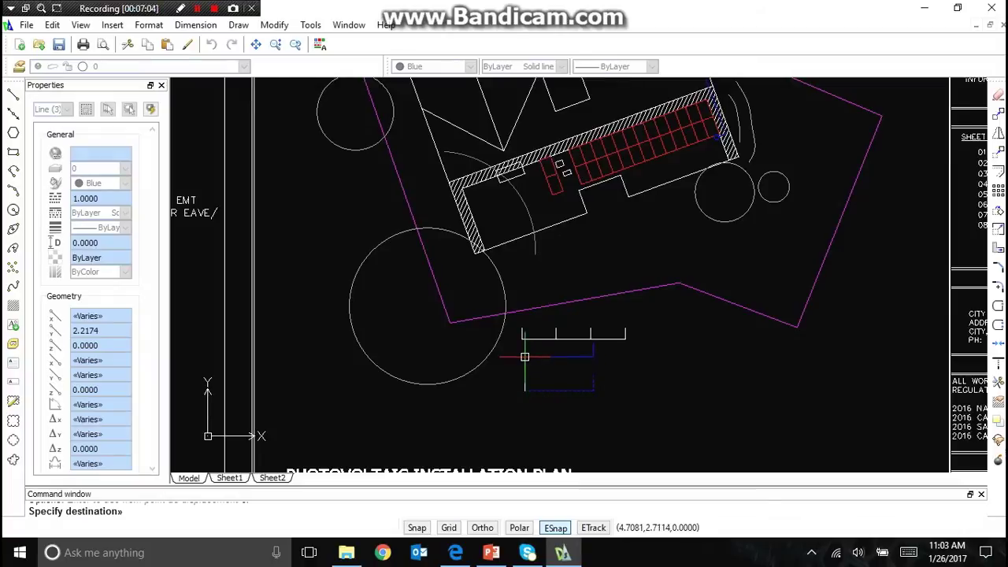
scroll(525, 357, up, 2)
click(517, 313)
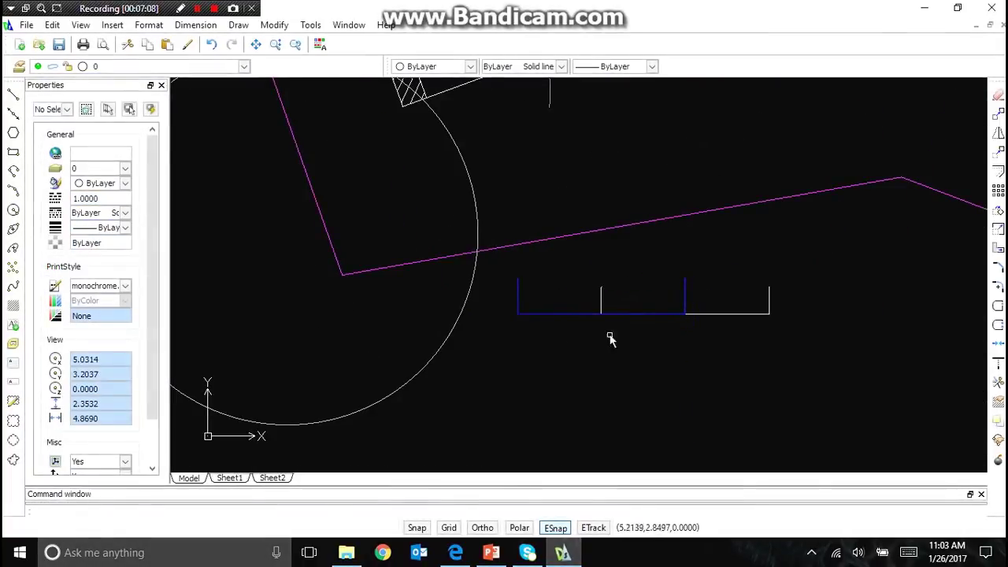
scroll(666, 315, down, 6)
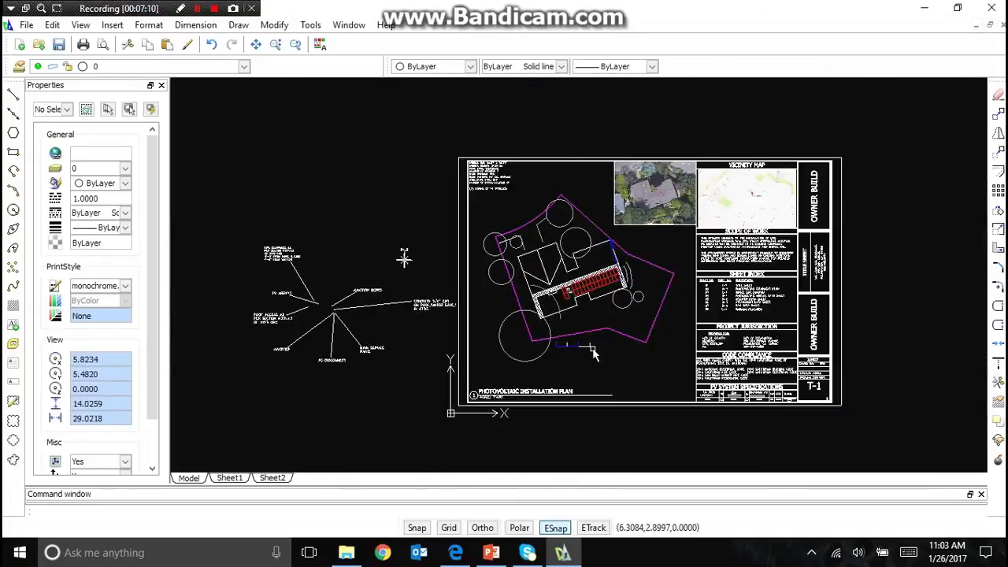
scroll(481, 330, up, 6)
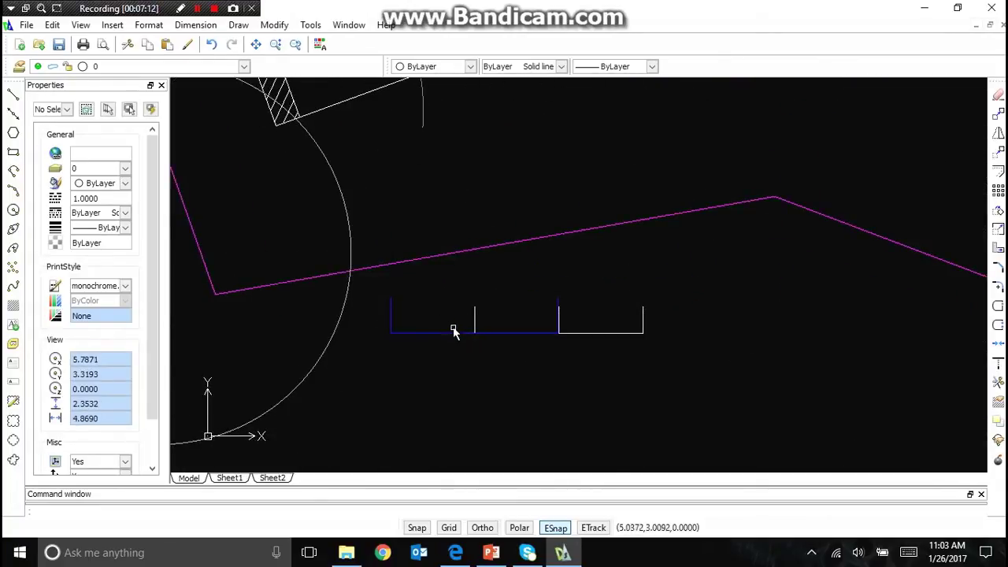
scroll(557, 323, down, 4)
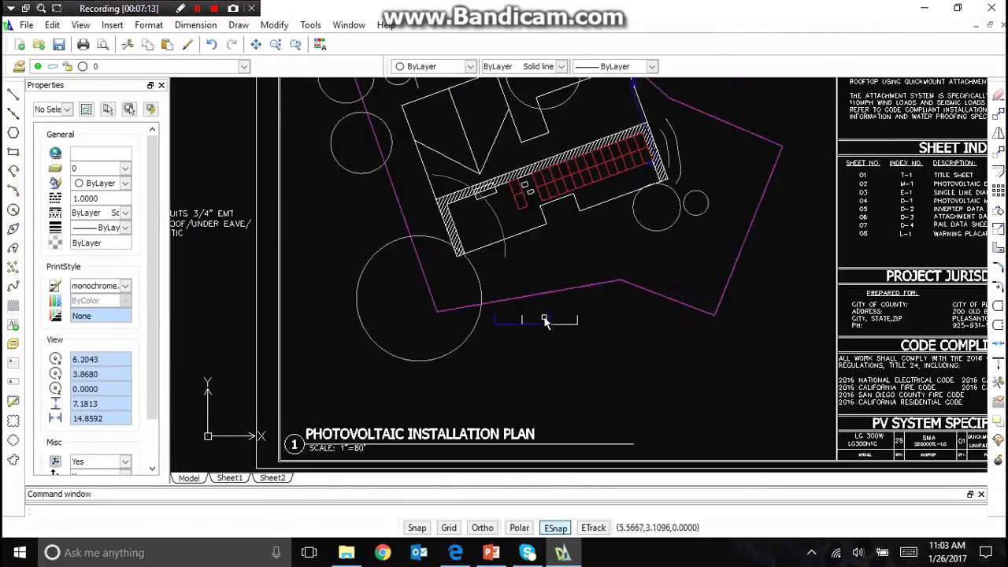
scroll(462, 357, down, 2)
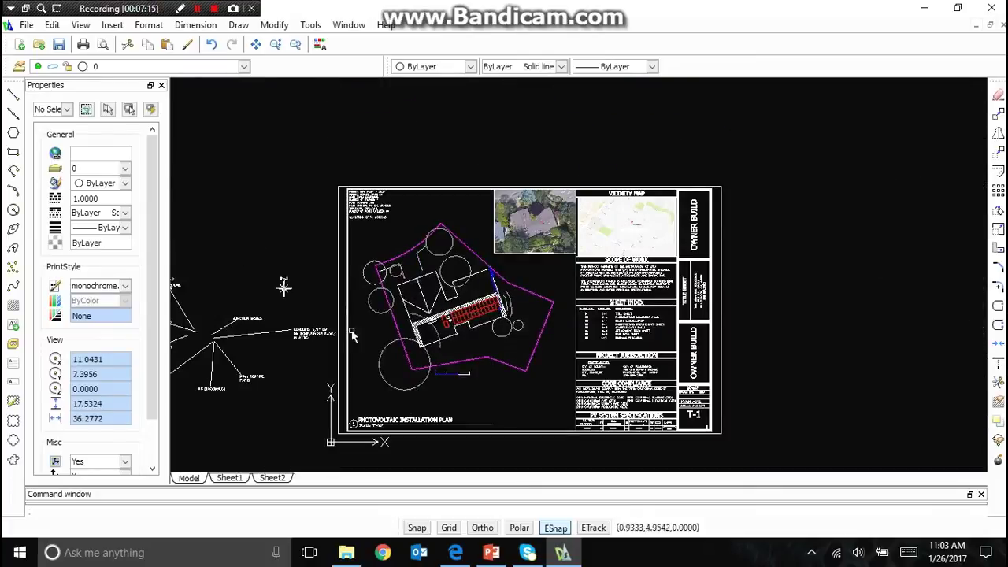
Step: Enlarge the site plan reference freehand with Scale until its scale factor is about 0.0010, overlapping the title sheet
click(492, 364)
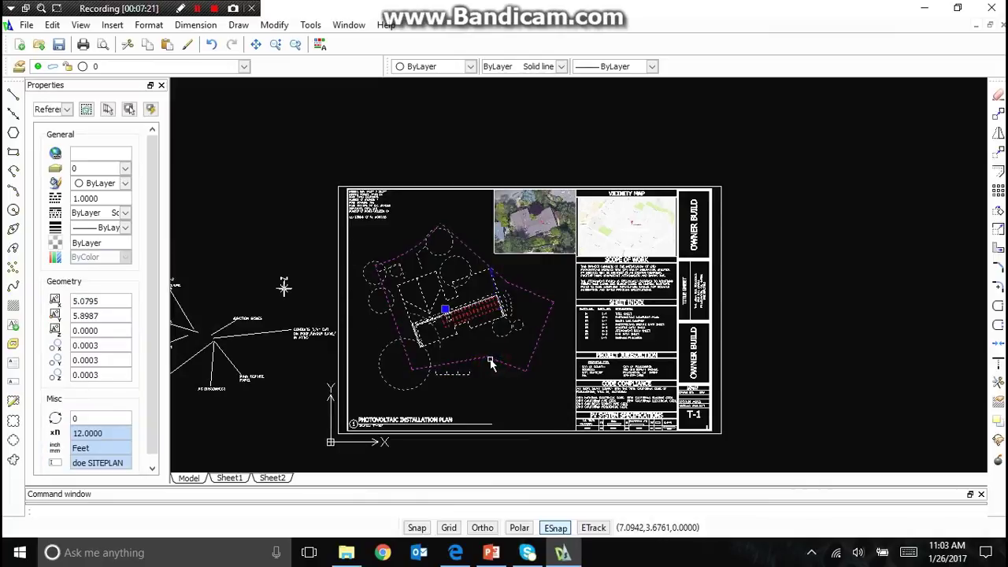
key(Escape)
click(487, 361)
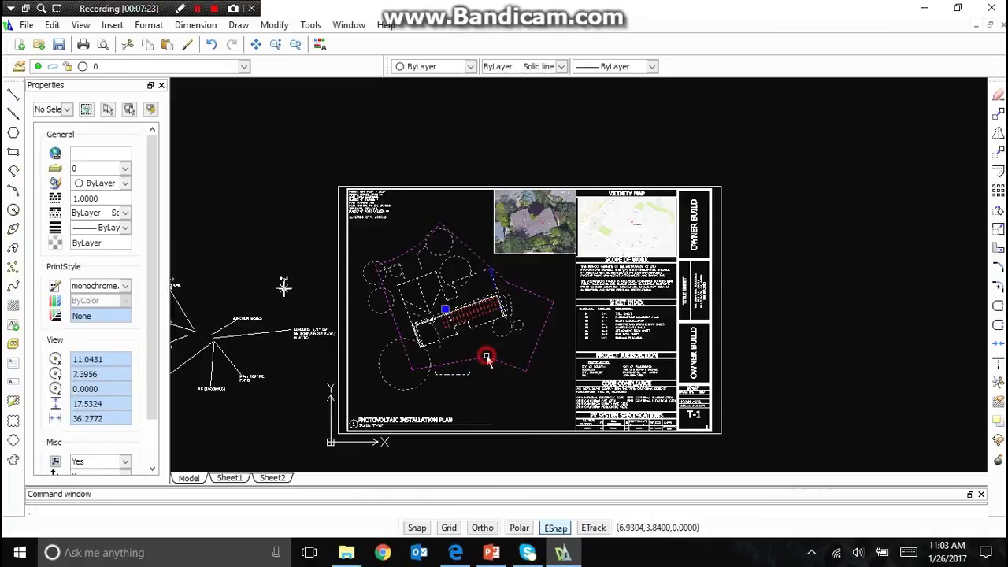
right_click(488, 362)
click(557, 178)
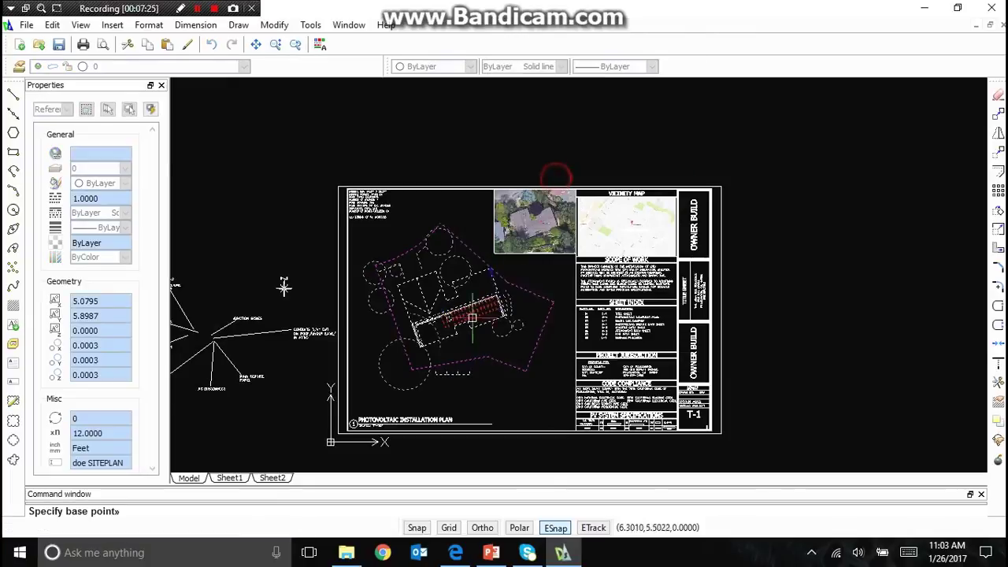
click(455, 343)
click(528, 352)
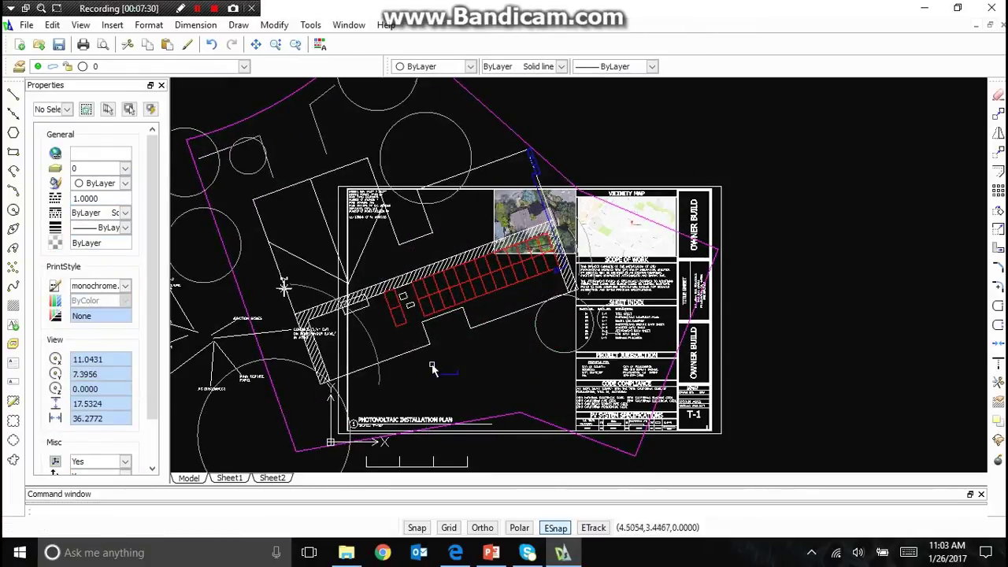
Step: Move the enlarged site plan off the title sheet into the empty space to its right
click(484, 423)
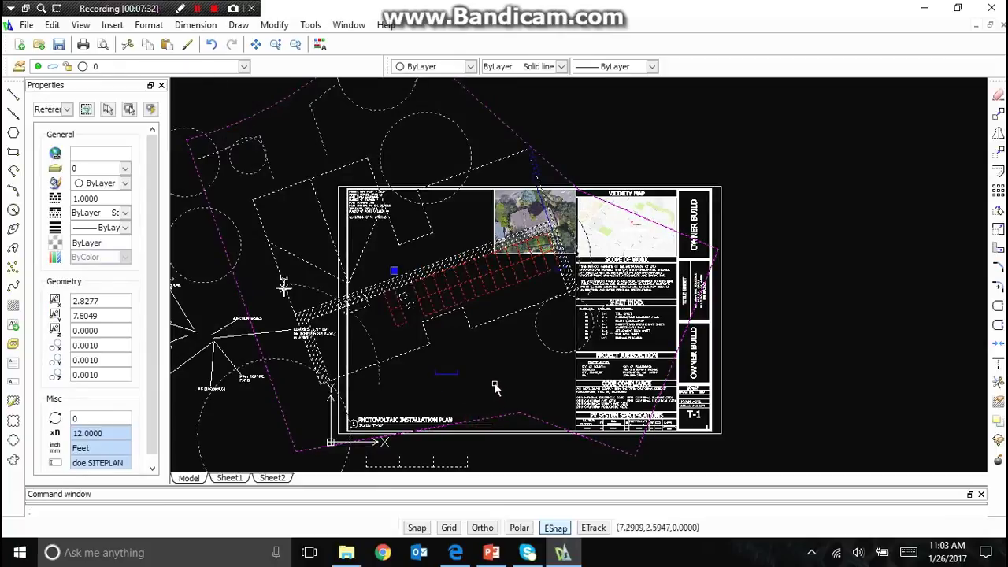
right_click(482, 347)
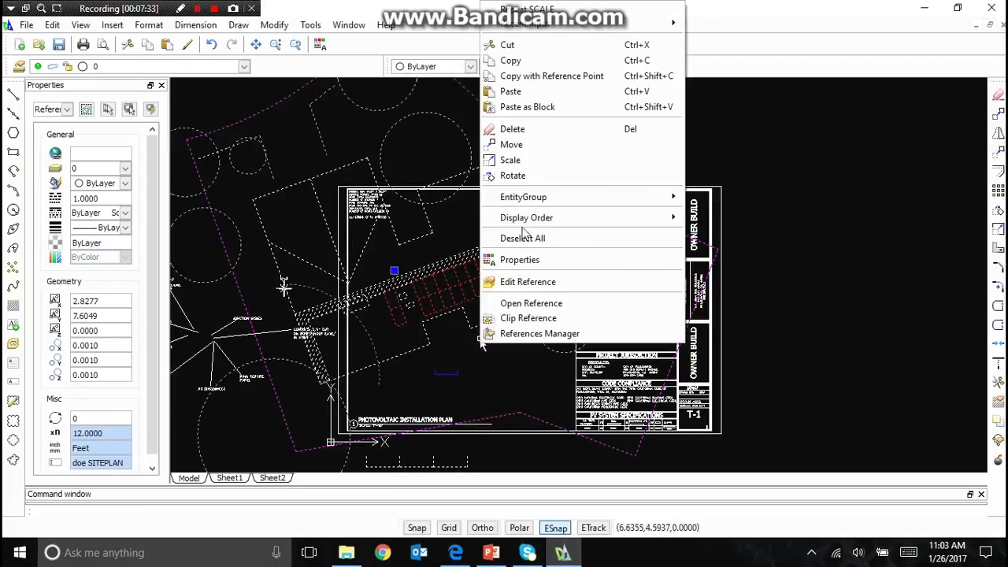
click(529, 147)
click(442, 312)
scroll(433, 314, down, 4)
click(731, 297)
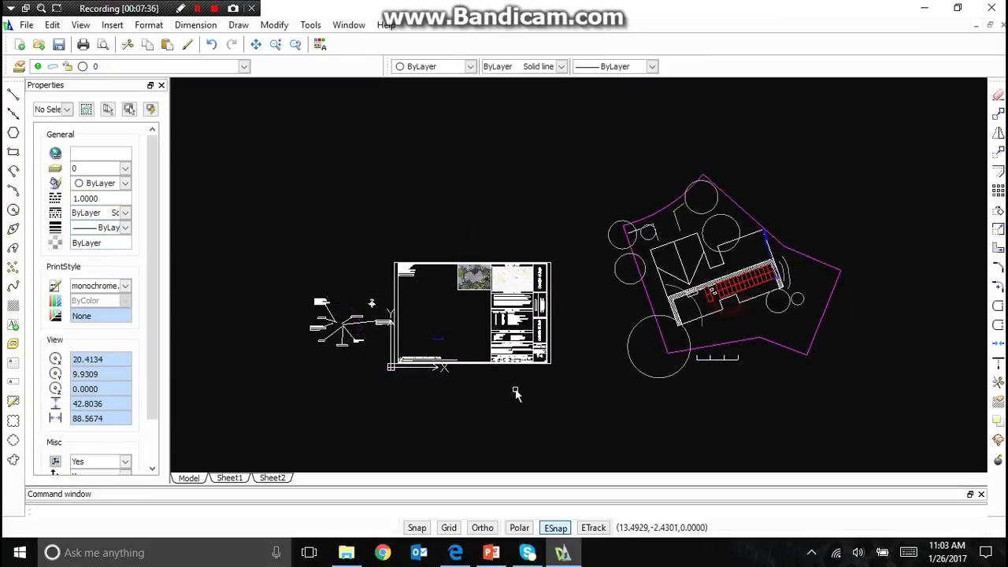
Step: Place a copy of the three blue scale-check lines in the empty space between the title sheet and the site plan
scroll(450, 344, up, 2)
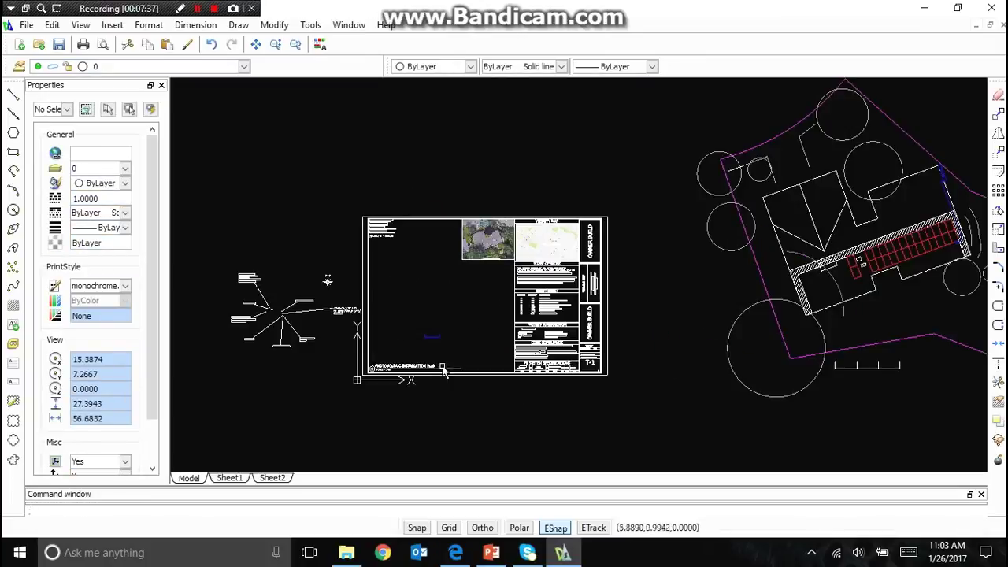
click(416, 331)
click(448, 345)
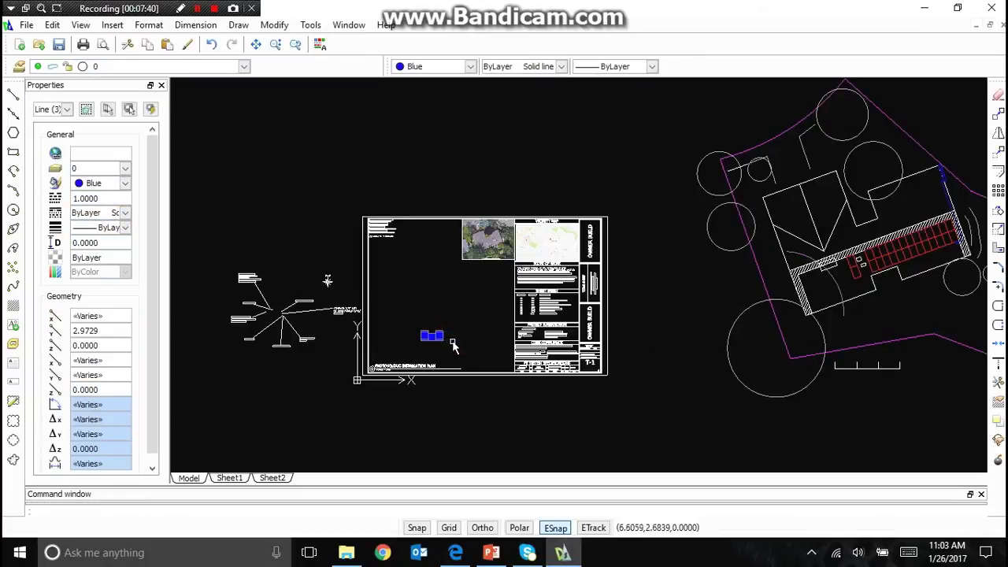
key(Return)
click(426, 335)
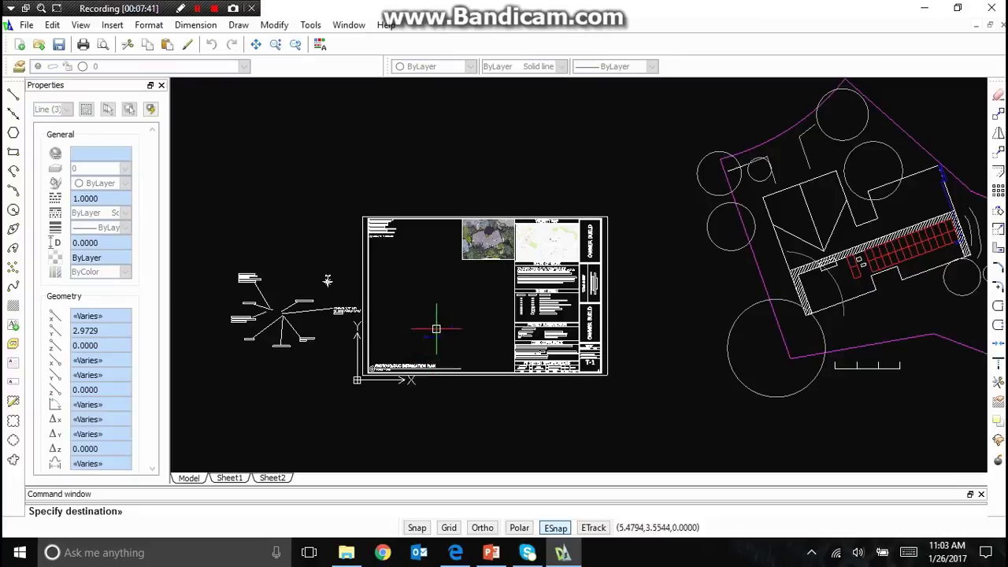
click(648, 364)
Step: Move the copied blue lines onto the left end of the enlarged site plan's scale bar and check the fit
click(641, 349)
click(664, 376)
right_click(692, 378)
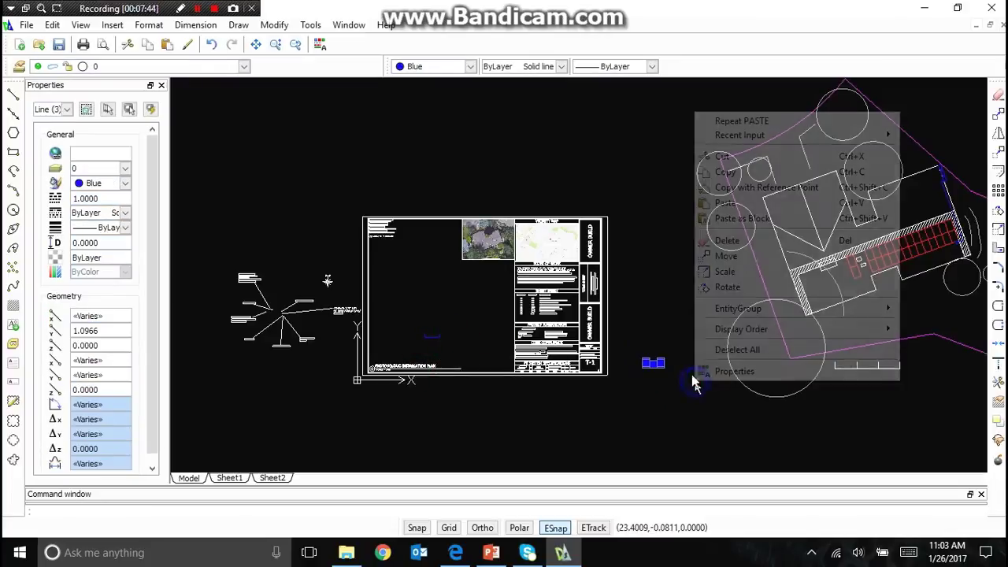
click(729, 261)
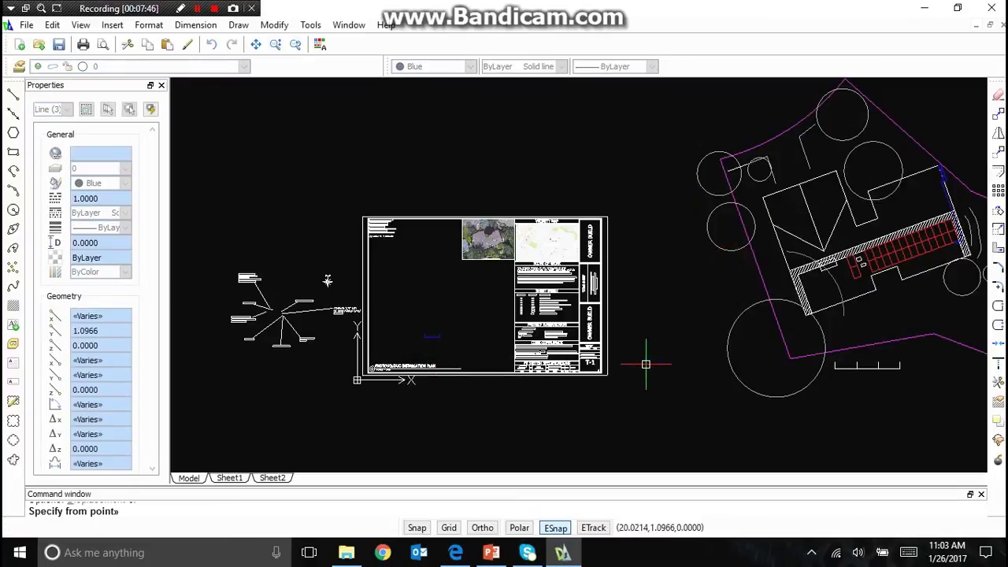
click(776, 347)
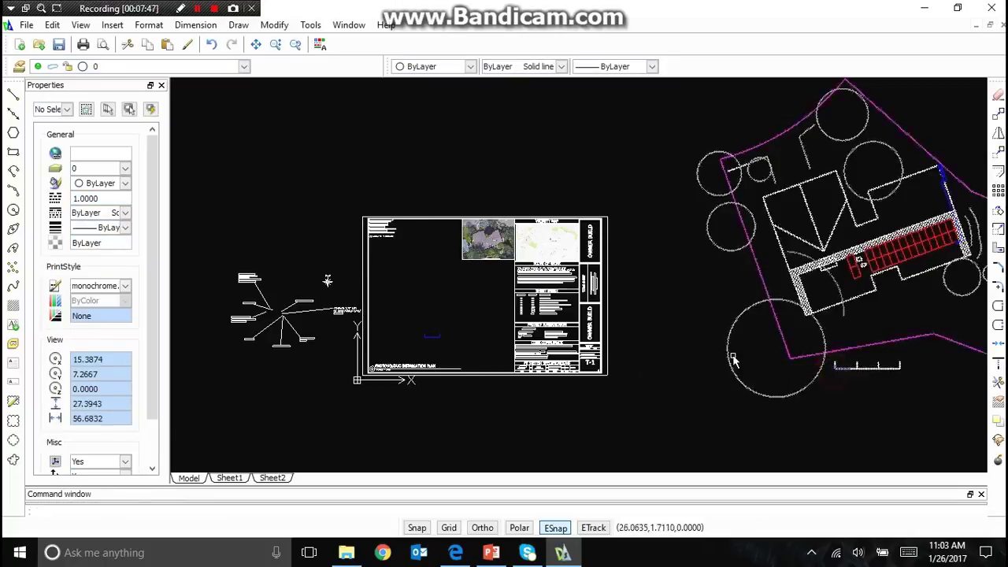
scroll(544, 351, down, 3)
scroll(716, 363, up, 4)
click(682, 342)
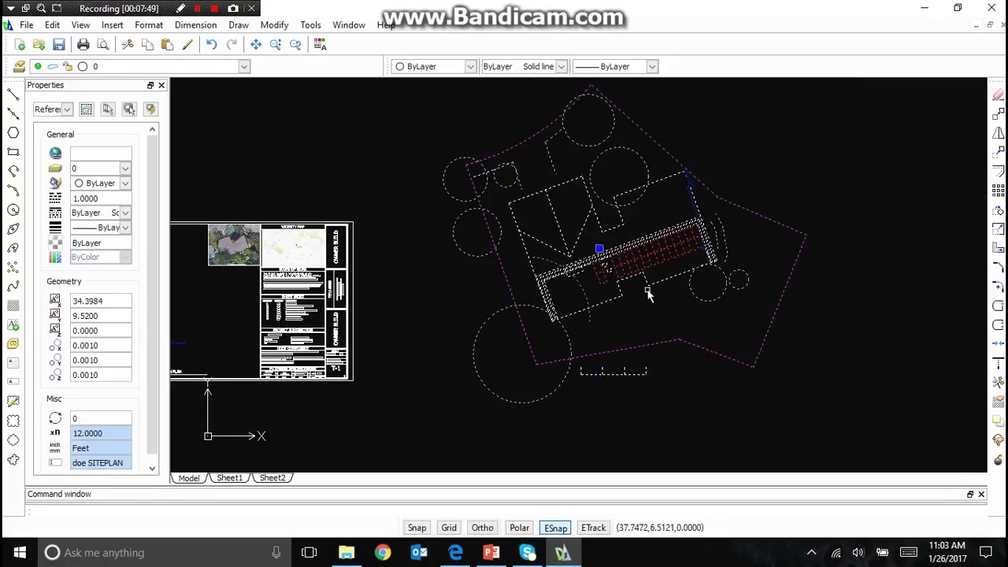
key(Escape)
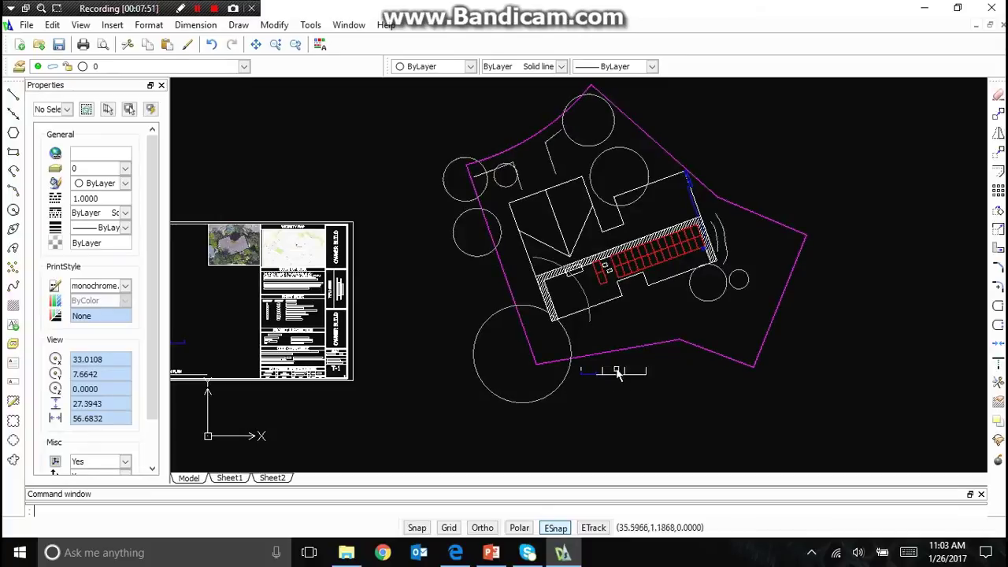
scroll(625, 372, up, 4)
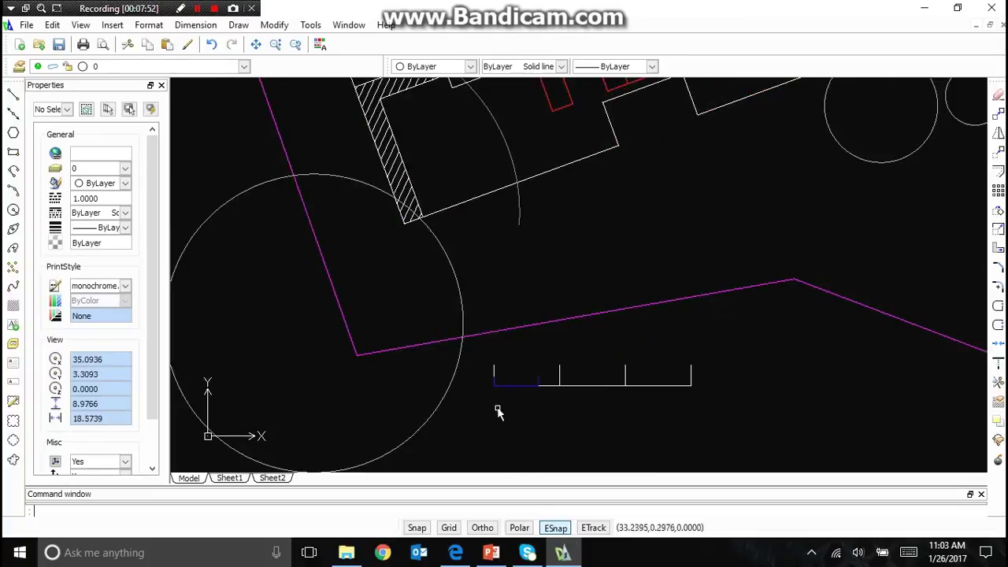
click(622, 315)
scroll(632, 325, down, 4)
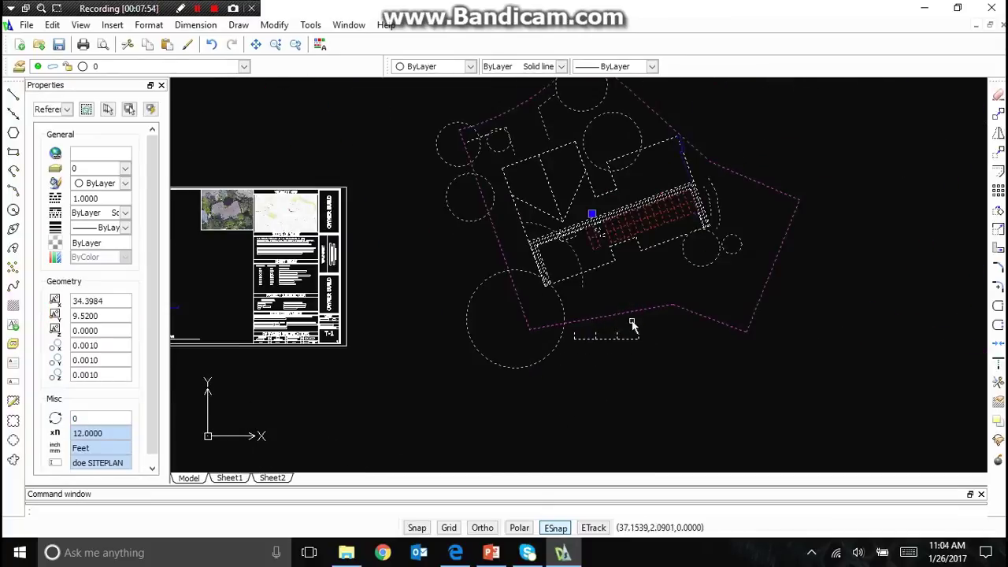
right_click(571, 297)
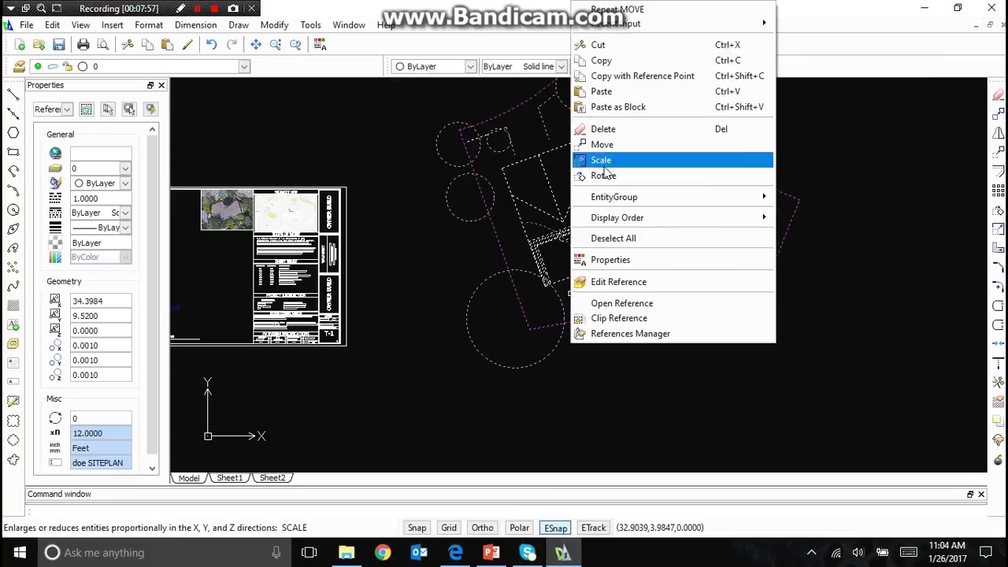
click(603, 161)
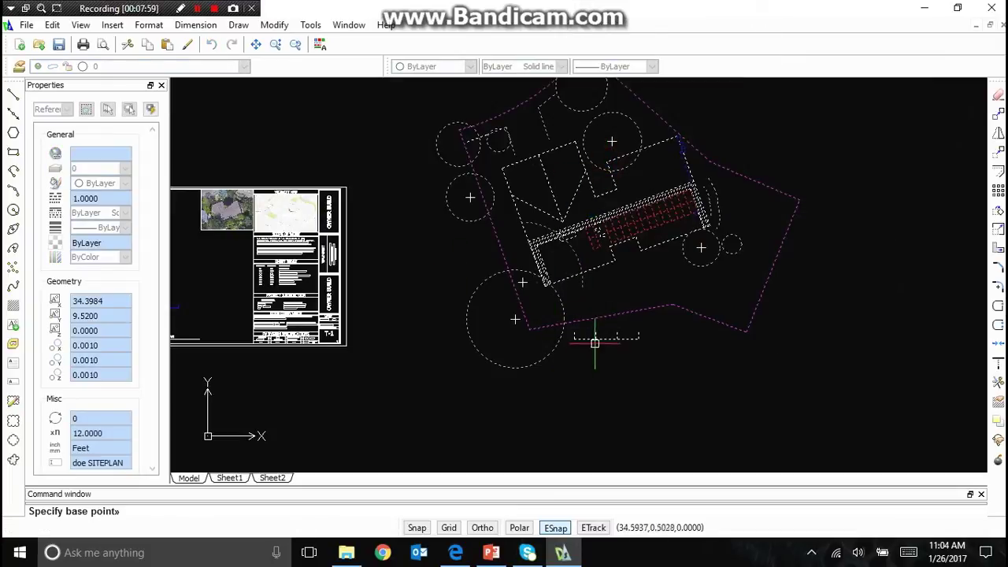
key(Escape)
Step: Shift the enlarged site plan about 3 units to the right and about 0.3 units down
click(614, 233)
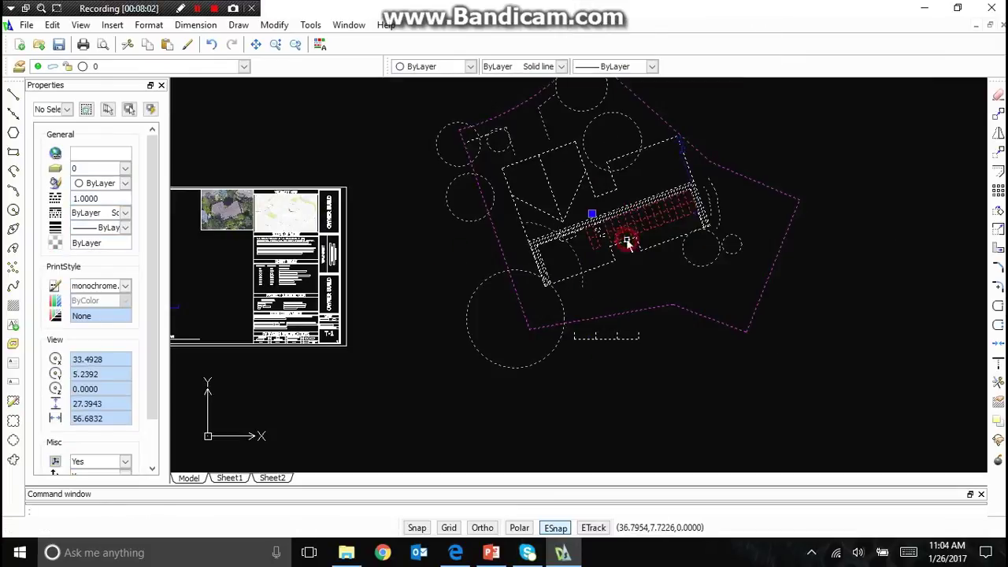
click(564, 252)
click(562, 266)
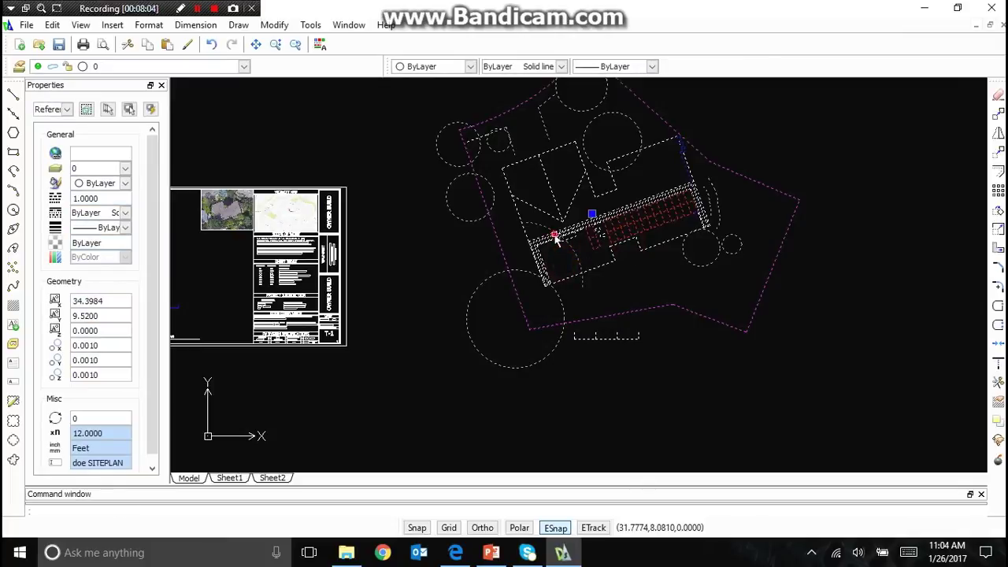
click(556, 236)
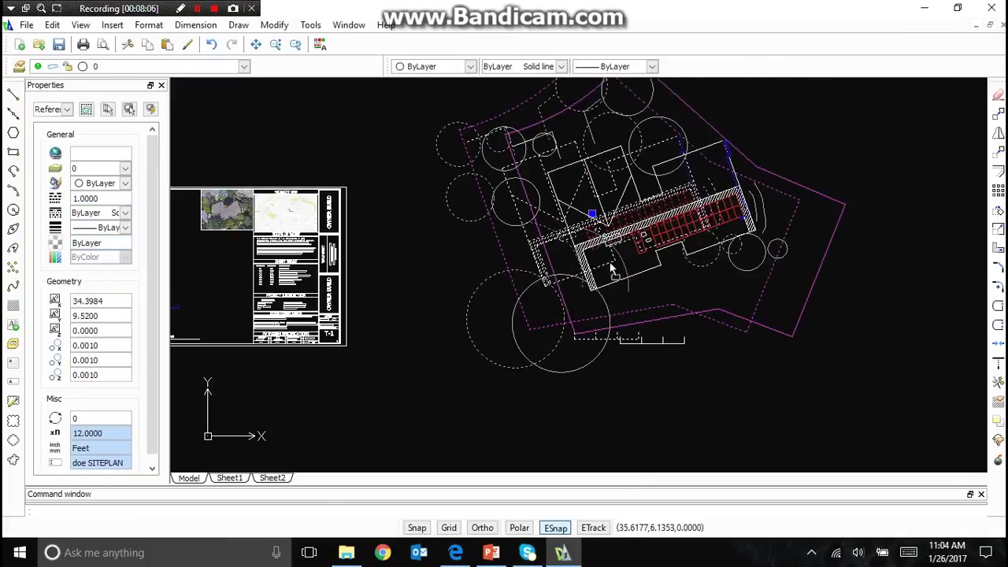
click(604, 262)
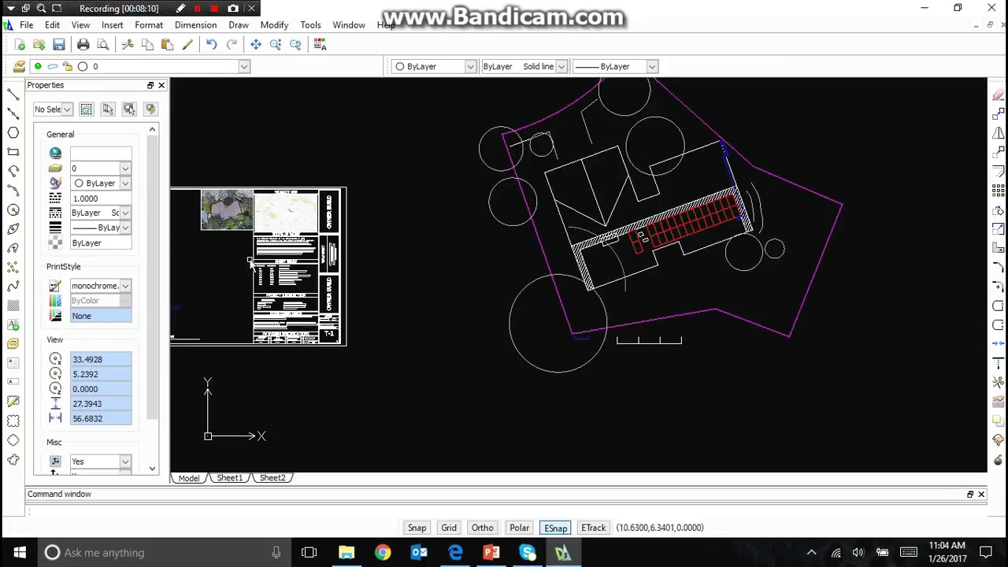
Step: Move the three blue lines back onto the left end of the shifted site plan's scale bar
click(517, 324)
key(Escape)
click(544, 320)
click(603, 360)
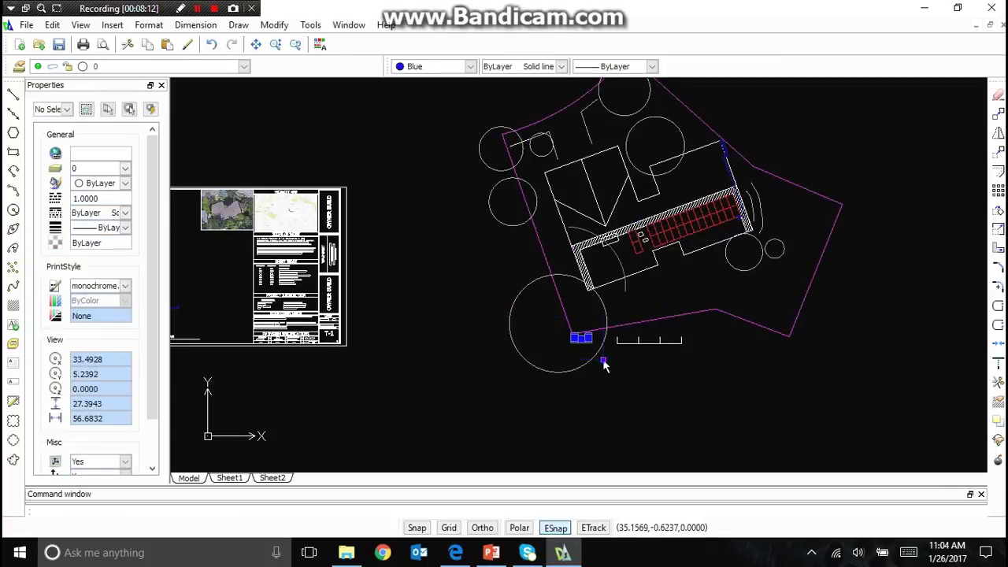
right_click(604, 364)
click(646, 234)
scroll(559, 323, up, 4)
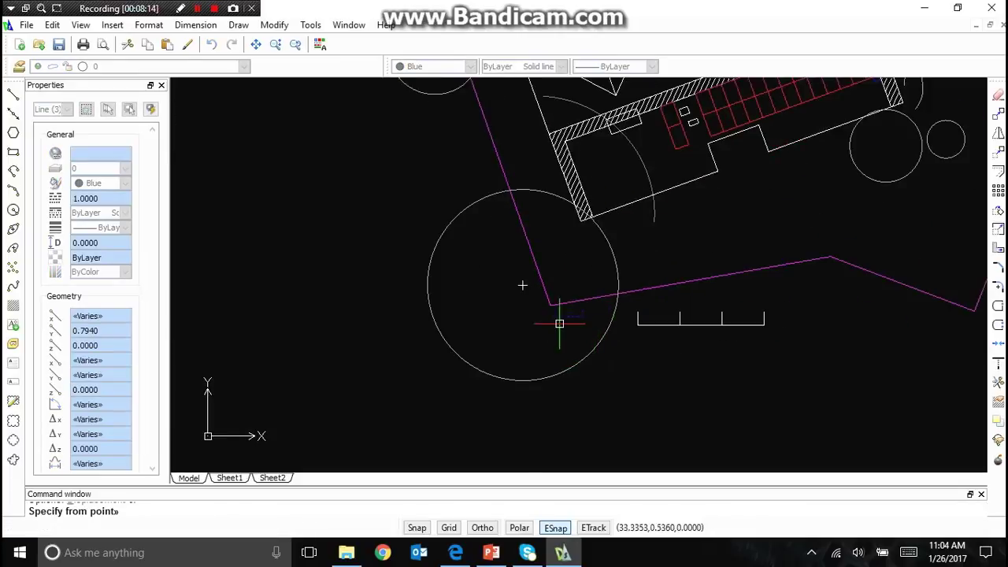
click(638, 325)
scroll(615, 331, down, 3)
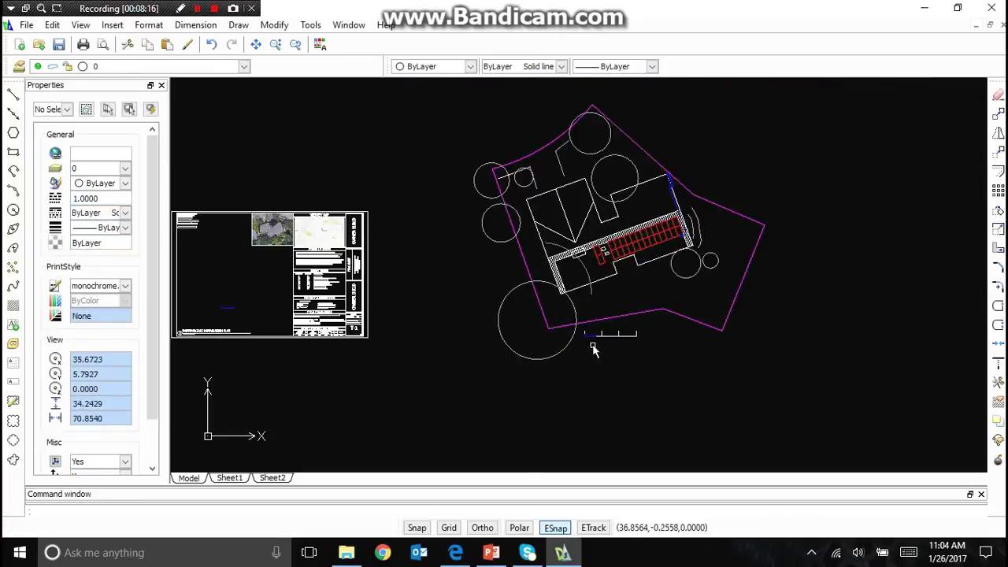
Step: Scale the site plan about the left end of its scale bar so the bar's full three divisions match the blue gauge
scroll(597, 344, up, 2)
click(619, 335)
right_click(619, 335)
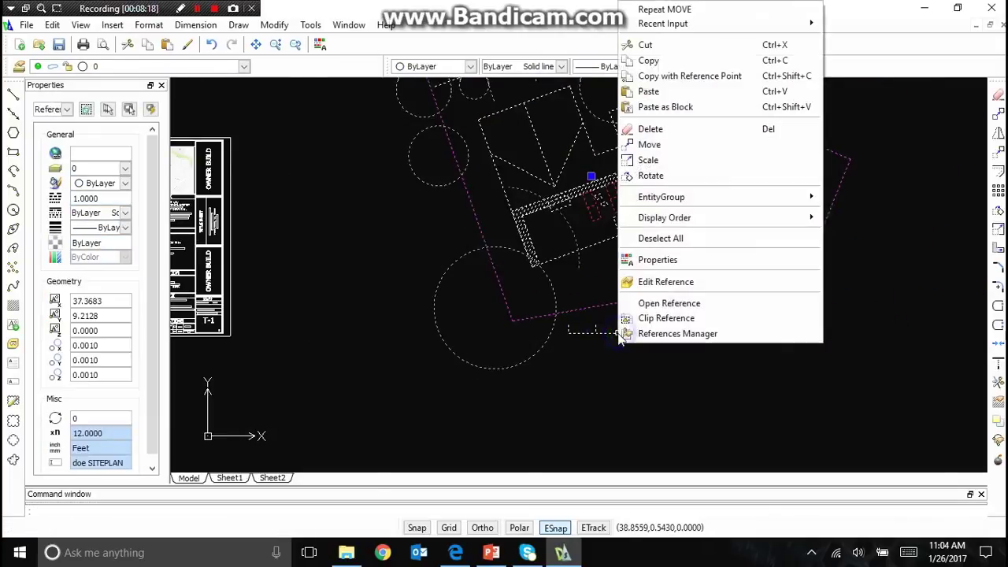
click(640, 174)
scroll(582, 365, up, 4)
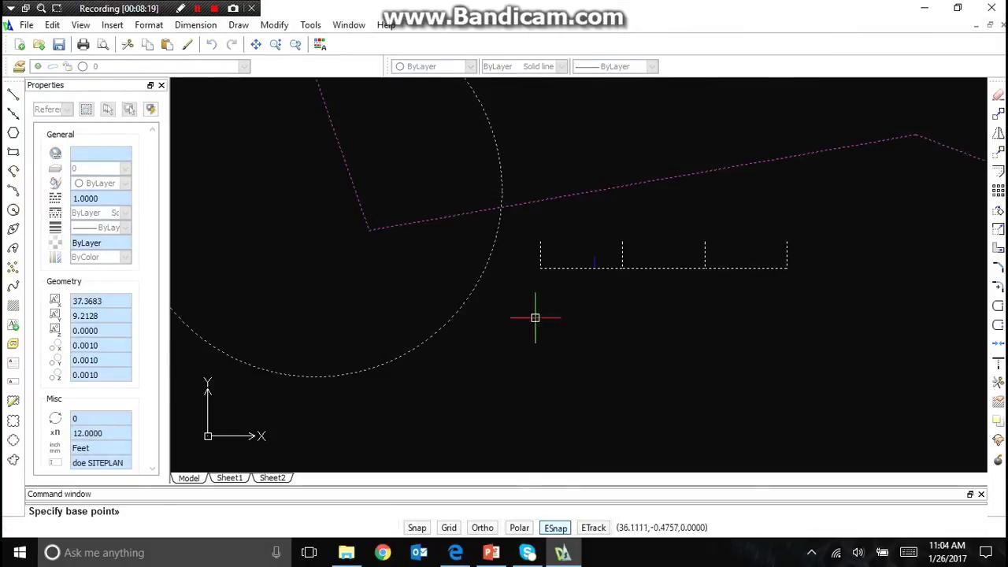
click(563, 210)
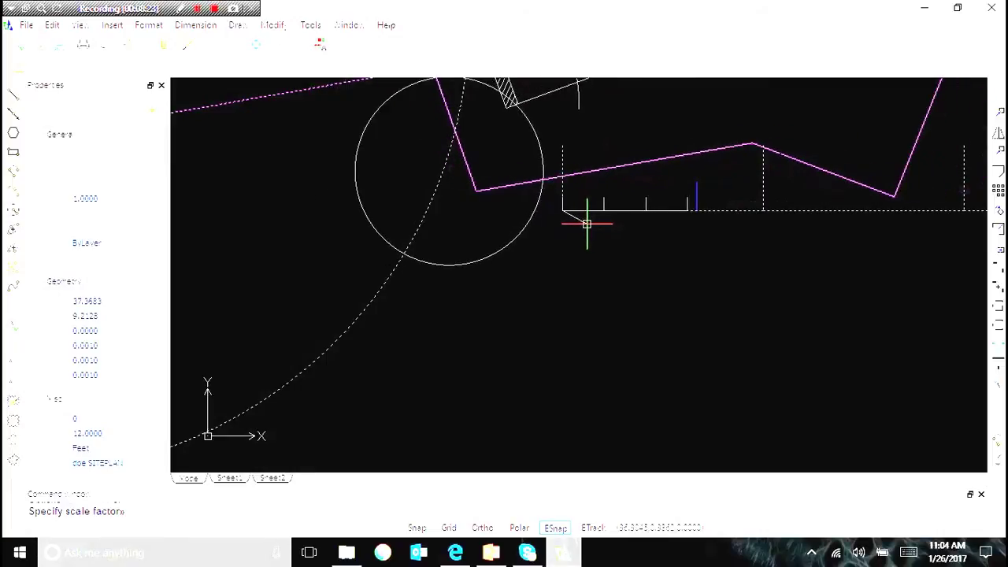
click(585, 230)
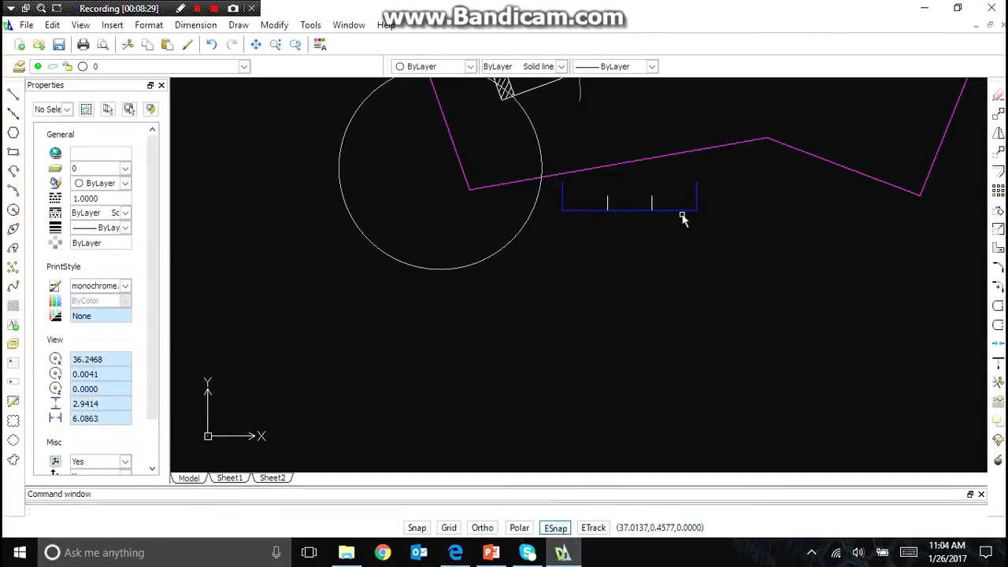
Step: Move the site plan together with its blue gauge lines into the empty space just right of the title sheet
scroll(623, 284, down, 5)
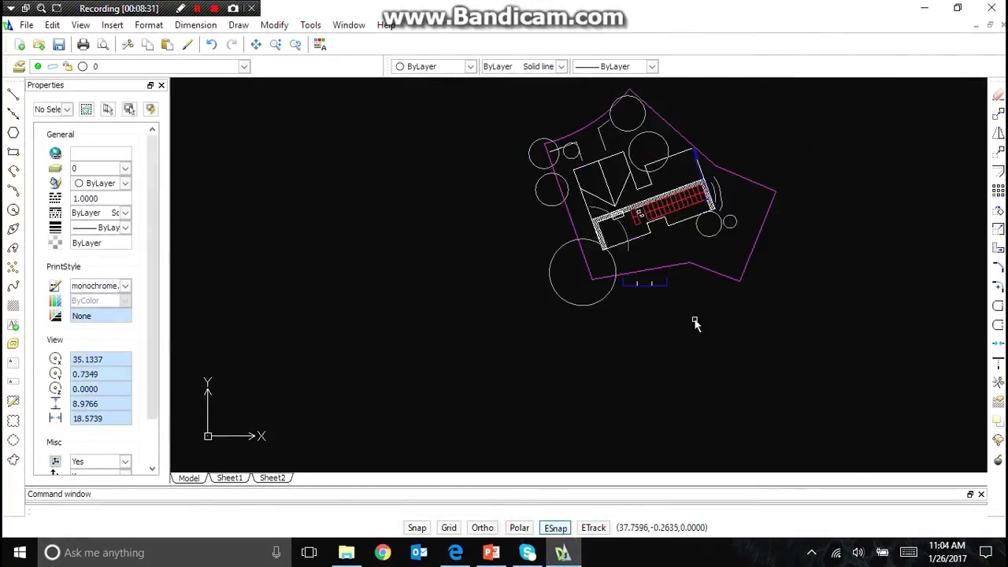
click(752, 323)
click(538, 210)
right_click(538, 209)
click(602, 352)
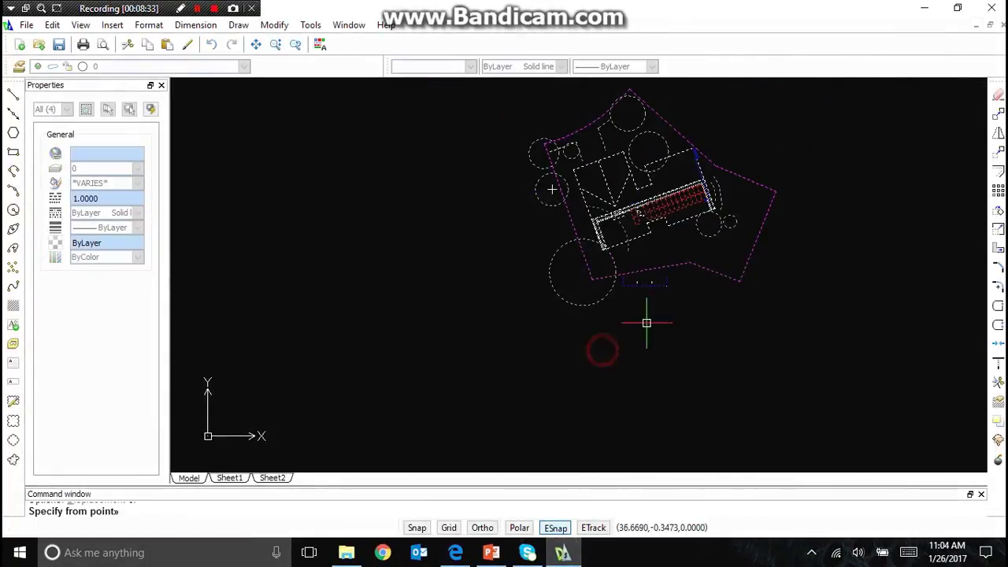
scroll(676, 314, down, 3)
click(670, 282)
scroll(677, 290, down, 4)
scroll(408, 252, up, 4)
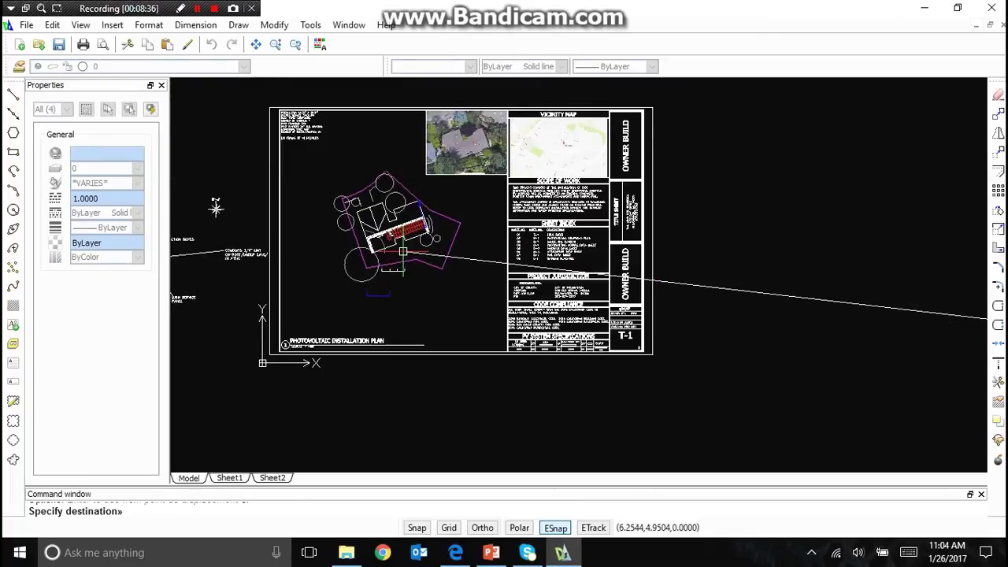
click(753, 272)
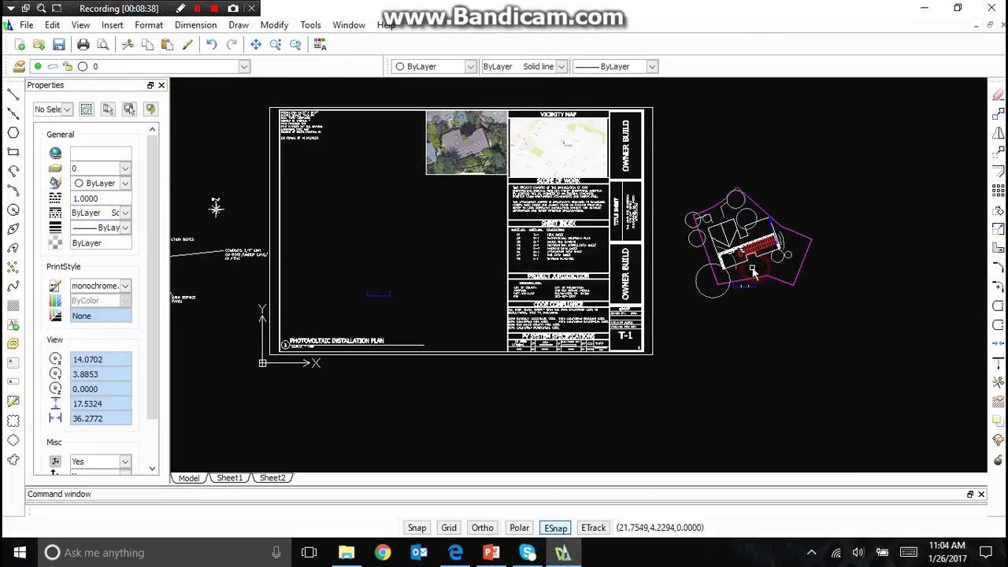
Step: Enlarge the site plan about the left end of its scale bar until one bar division matches the blue gauge
click(752, 270)
right_click(751, 271)
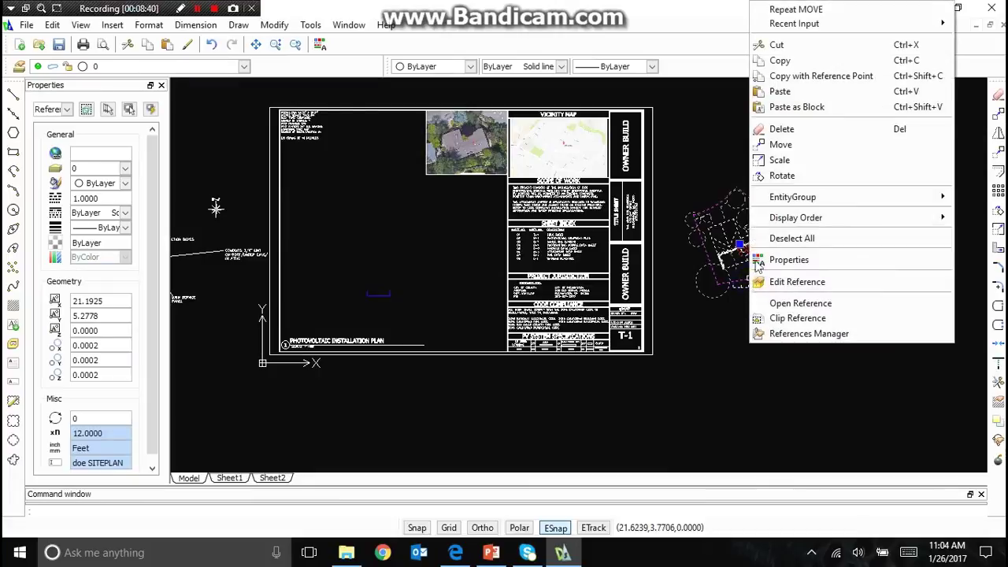
click(797, 160)
scroll(799, 255, up, 6)
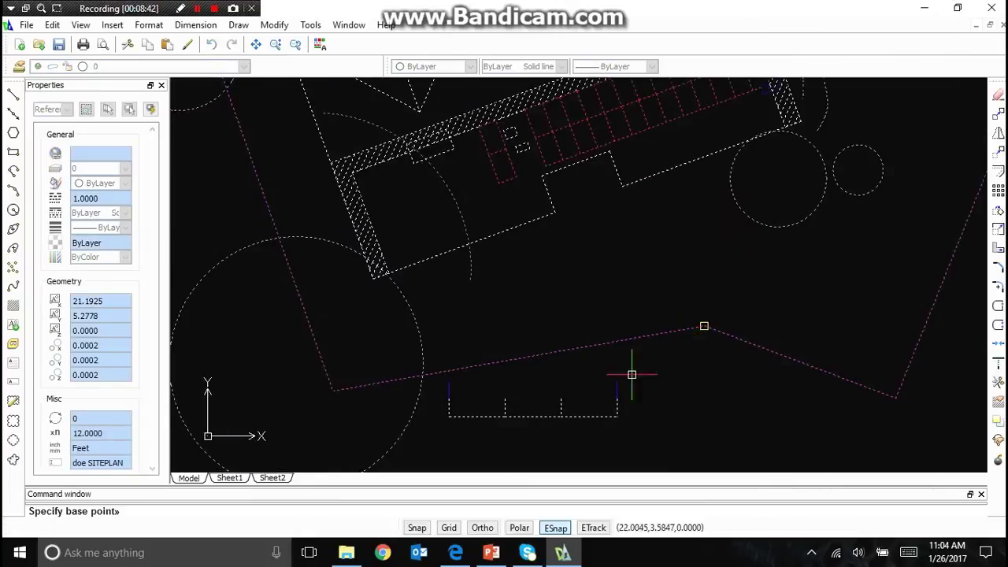
click(451, 418)
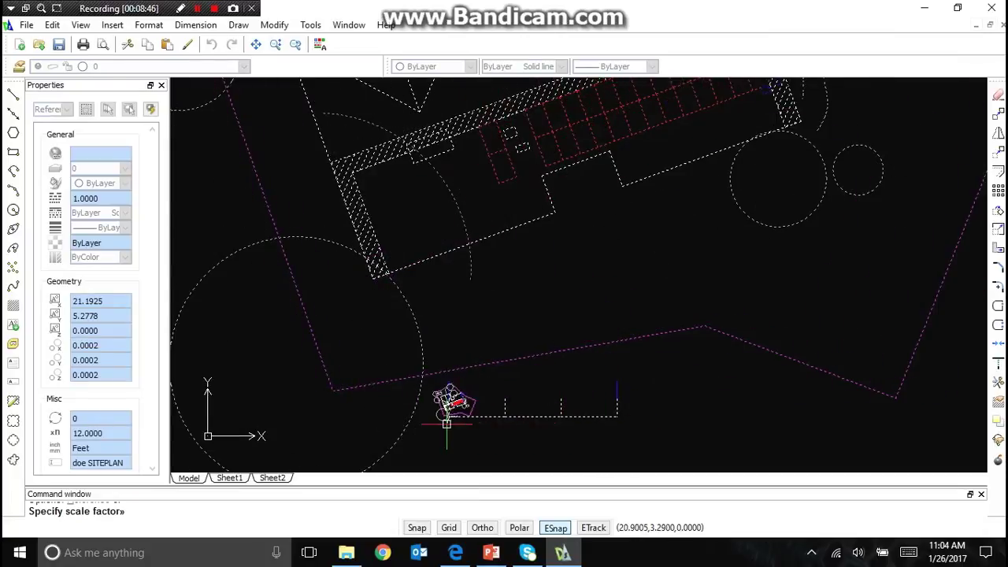
scroll(492, 350, down, 4)
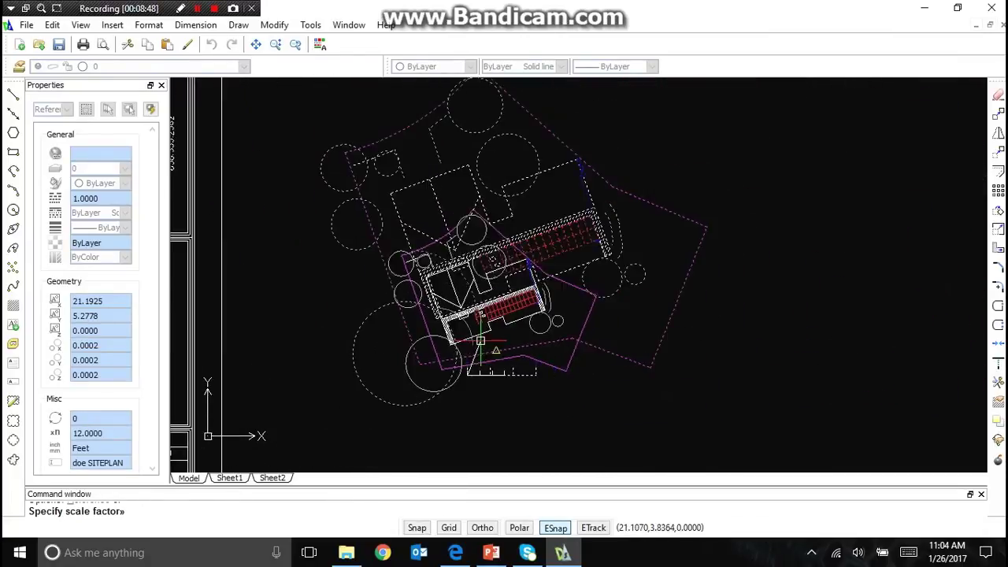
scroll(496, 415, up, 5)
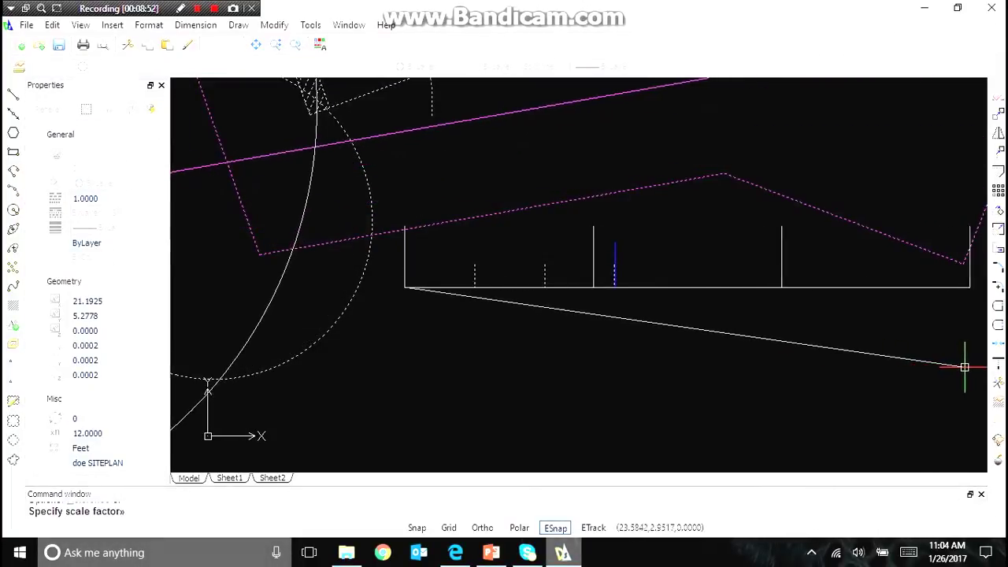
click(852, 378)
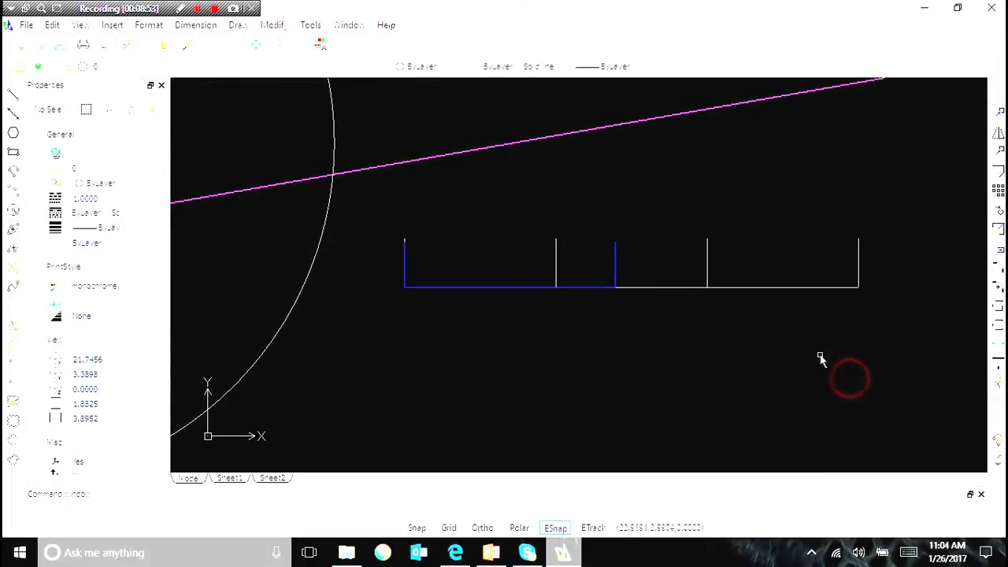
click(786, 288)
right_click(753, 302)
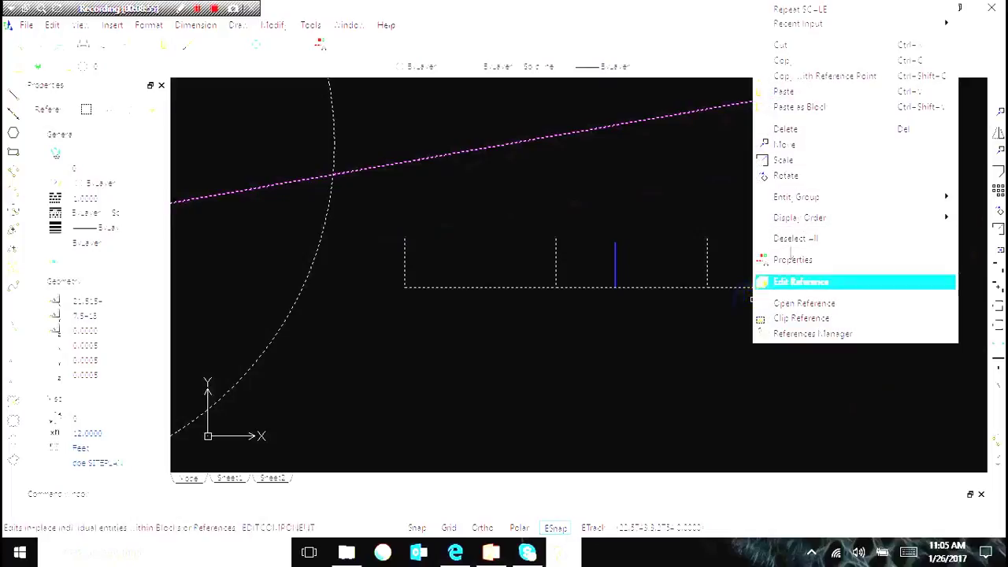
click(787, 155)
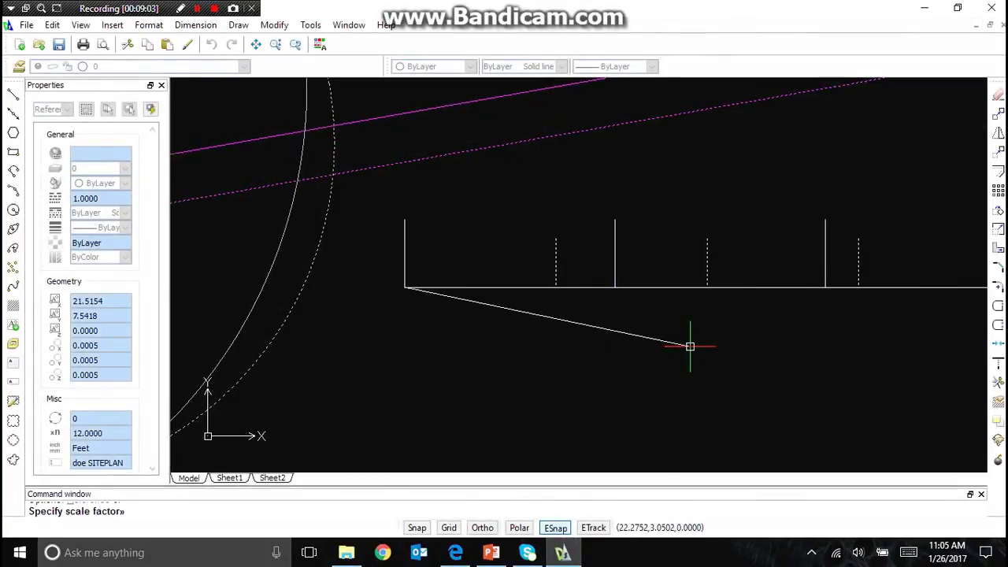
click(690, 347)
Step: Shift the enlarged site plan and its blue gauge lines to the right, clear of the title sheet
scroll(627, 287, down, 8)
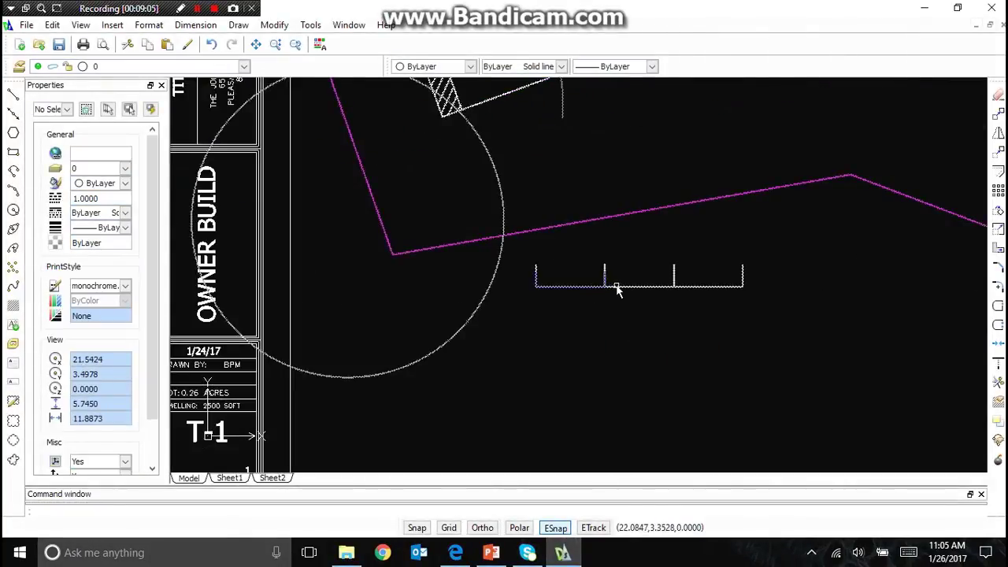
click(665, 323)
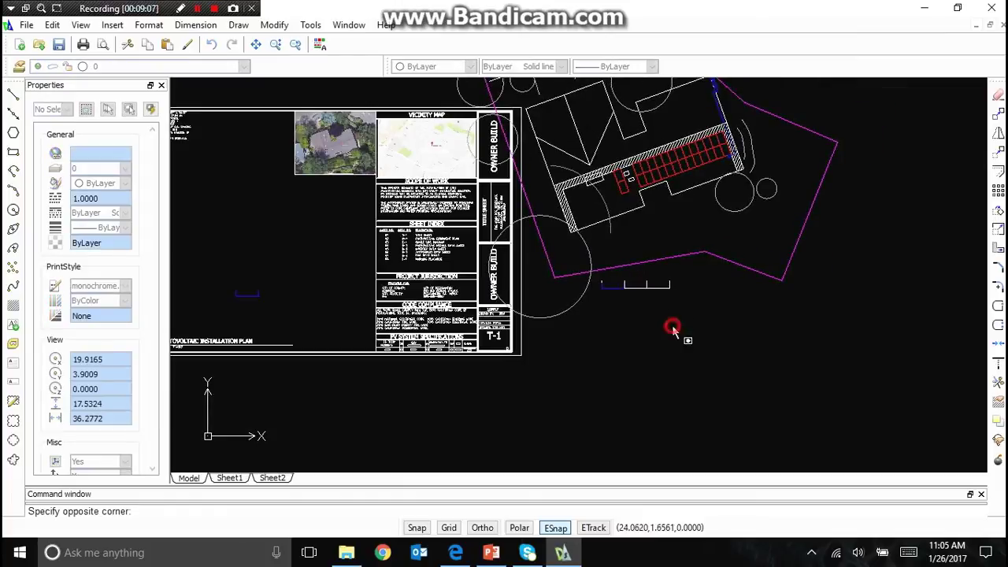
click(601, 258)
drag(699, 260, 795, 283)
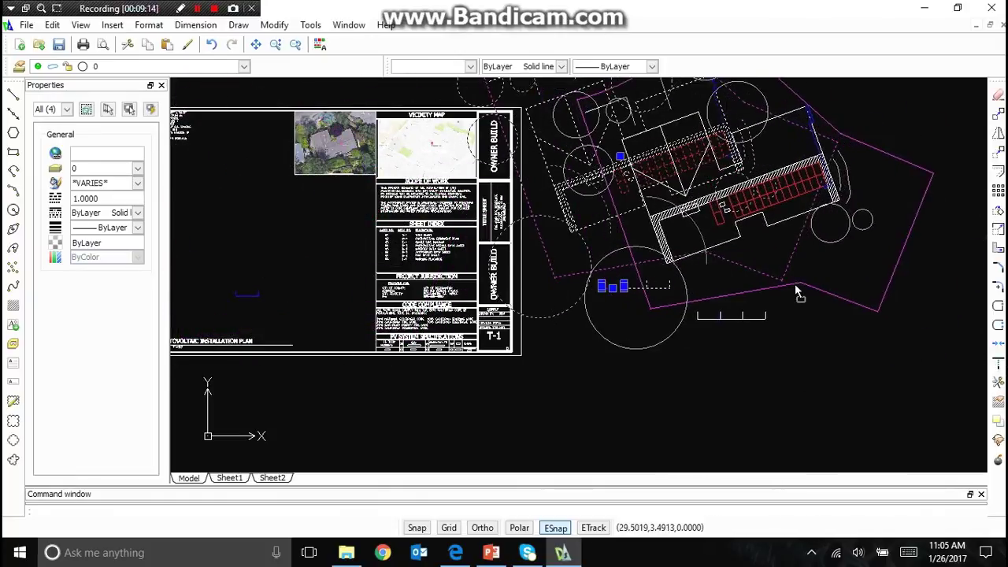
Step: Scale the site plan down about the left end of its scale bar until two bar divisions match the blue gauge
click(766, 287)
right_click(766, 287)
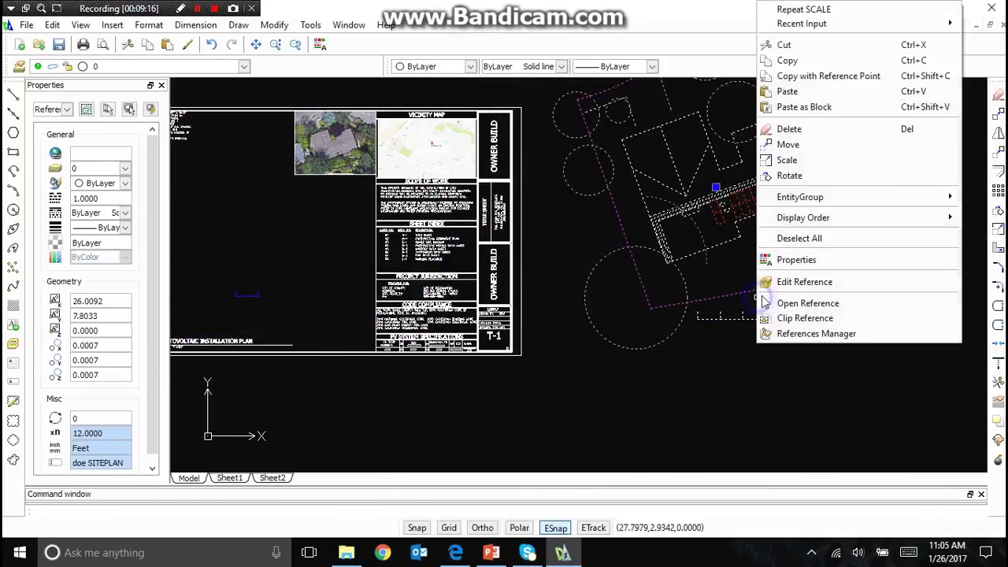
click(788, 156)
scroll(750, 328, up, 5)
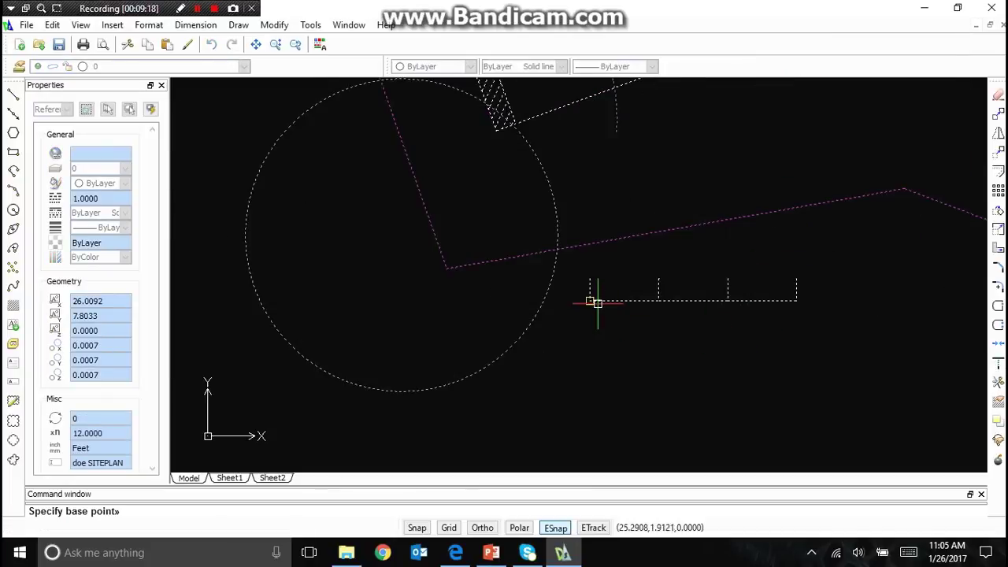
click(598, 302)
scroll(657, 312, up, 5)
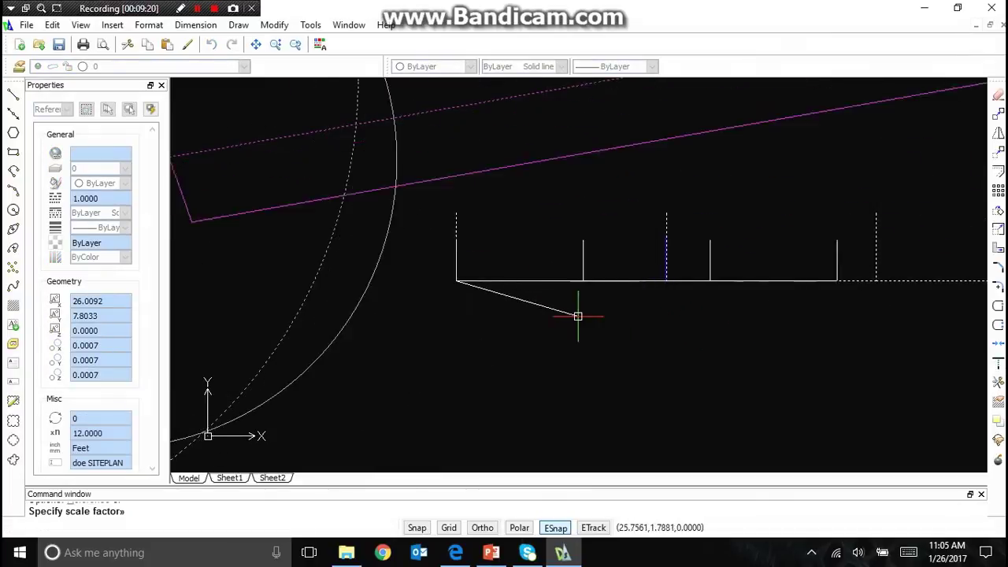
click(543, 338)
Step: Move the rescaled site plan with its blue gauge lines into the title sheet's drawing area, above the Photovoltaic Installation Plan title
scroll(583, 331, down, 3)
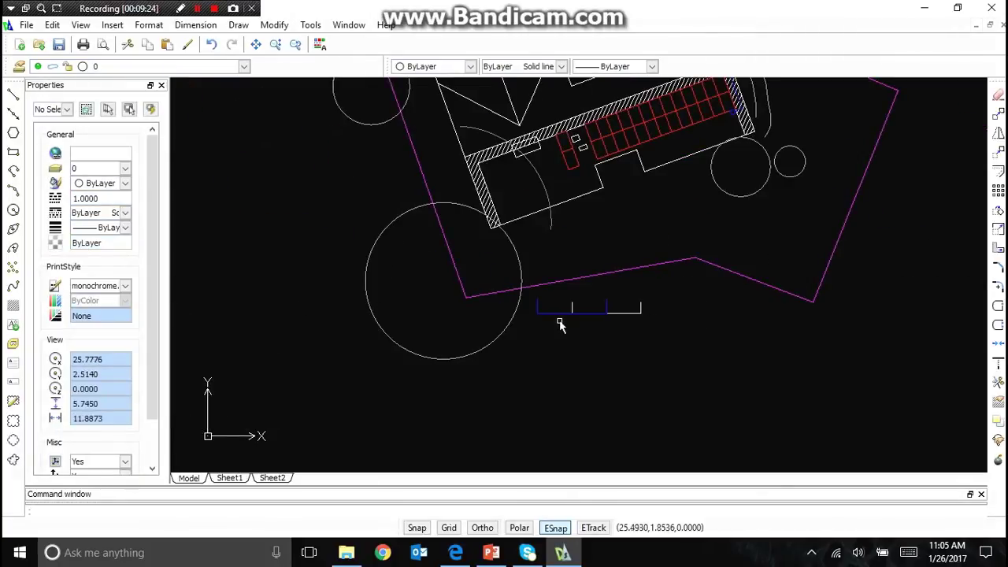
scroll(598, 321, down, 3)
click(743, 355)
click(552, 246)
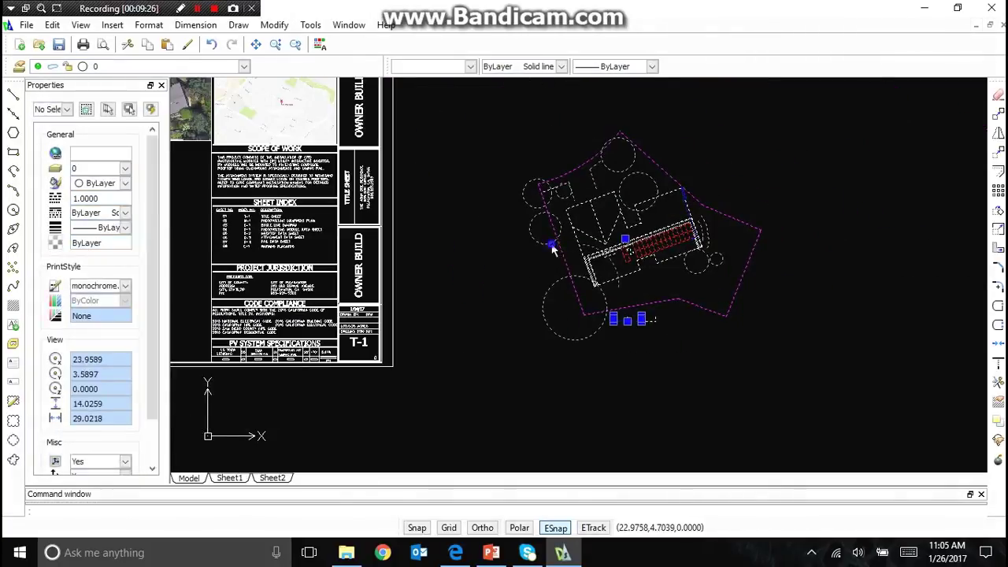
right_click(550, 244)
click(615, 388)
click(625, 238)
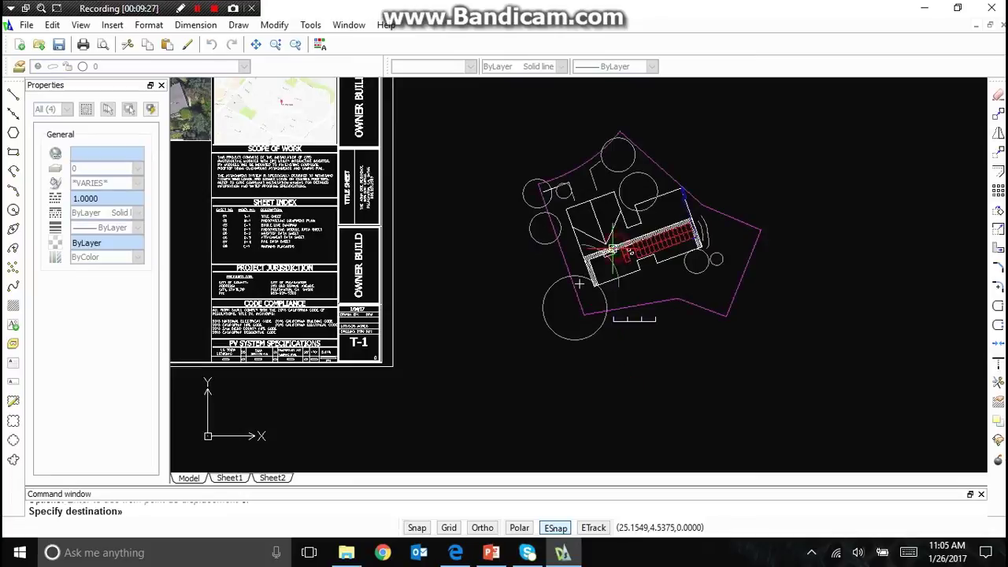
scroll(688, 252, down, 3)
scroll(460, 241, up, 5)
click(483, 241)
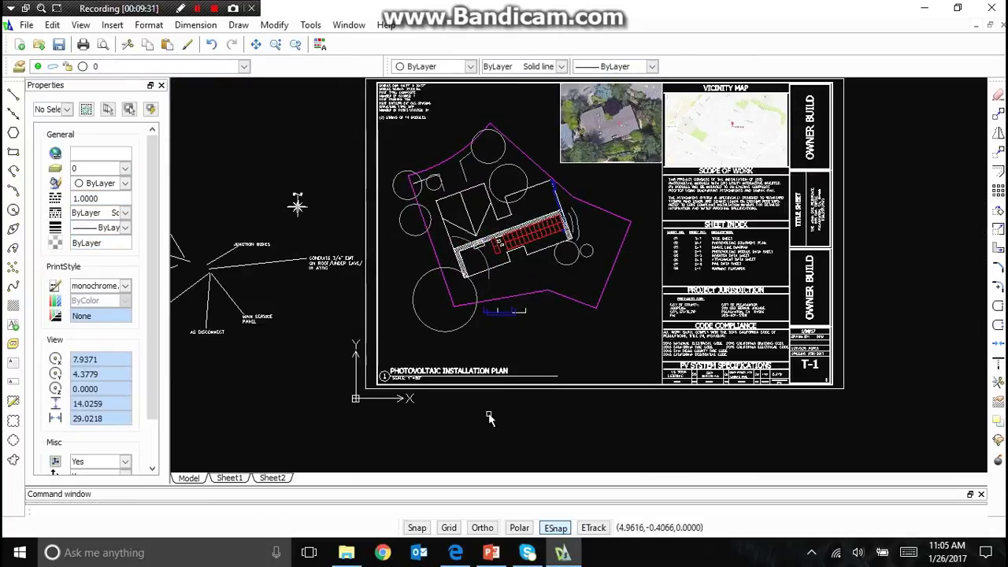
Step: Move the north arrow into the lower right corner of the title sheet's drawing area, beside the PV System Specifications block
click(288, 189)
click(317, 223)
right_click(317, 224)
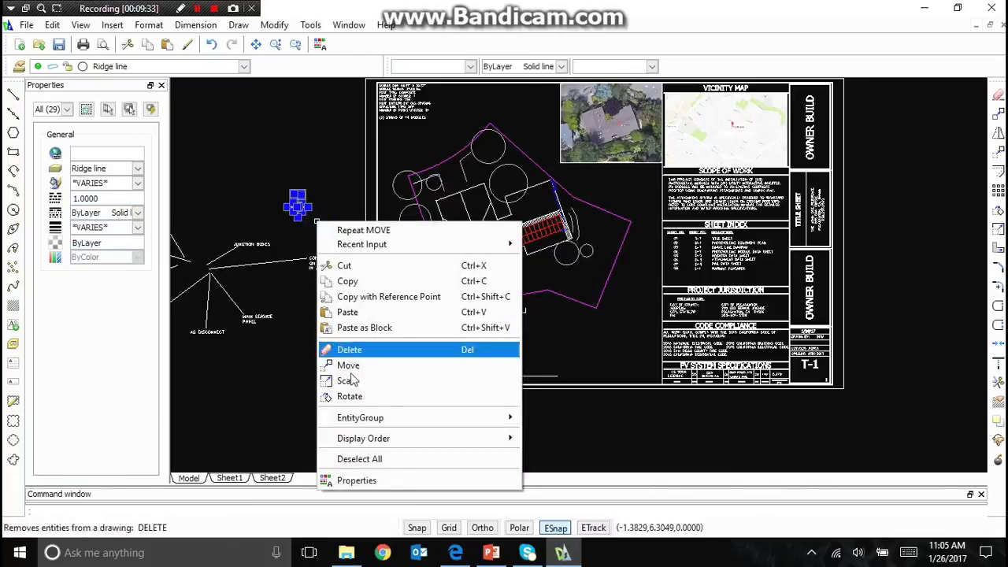
click(354, 376)
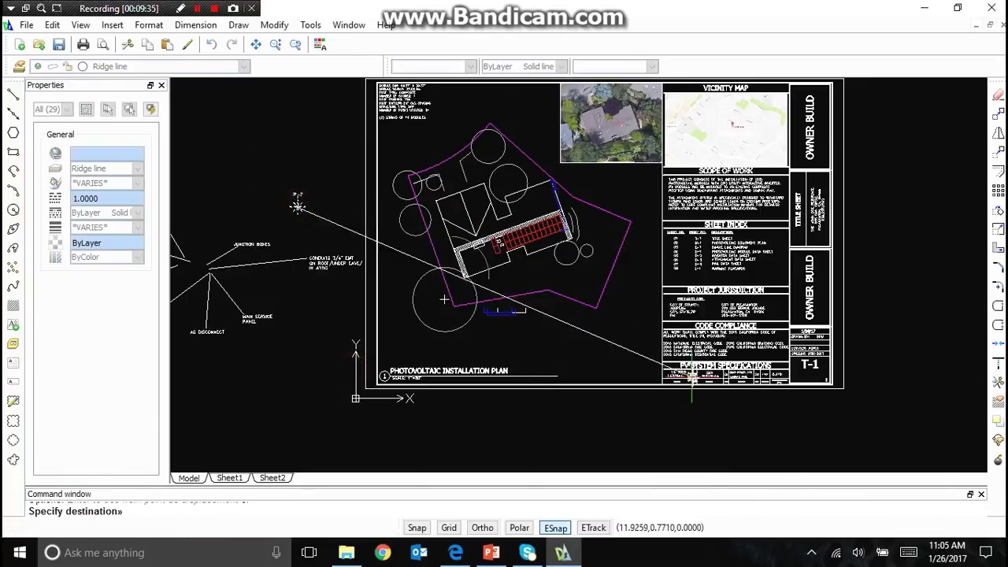
click(652, 371)
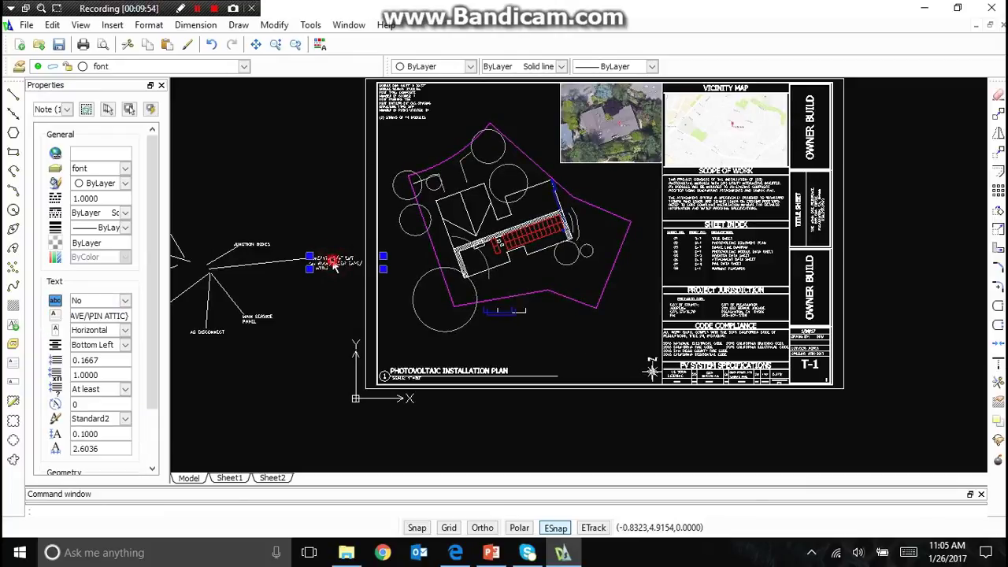
Step: Move the 3/4" EMT conduit note onto the title sheet, below the aerial photo and beside the site plan's right boundary
drag(350, 287, 642, 163)
drag(633, 196, 632, 197)
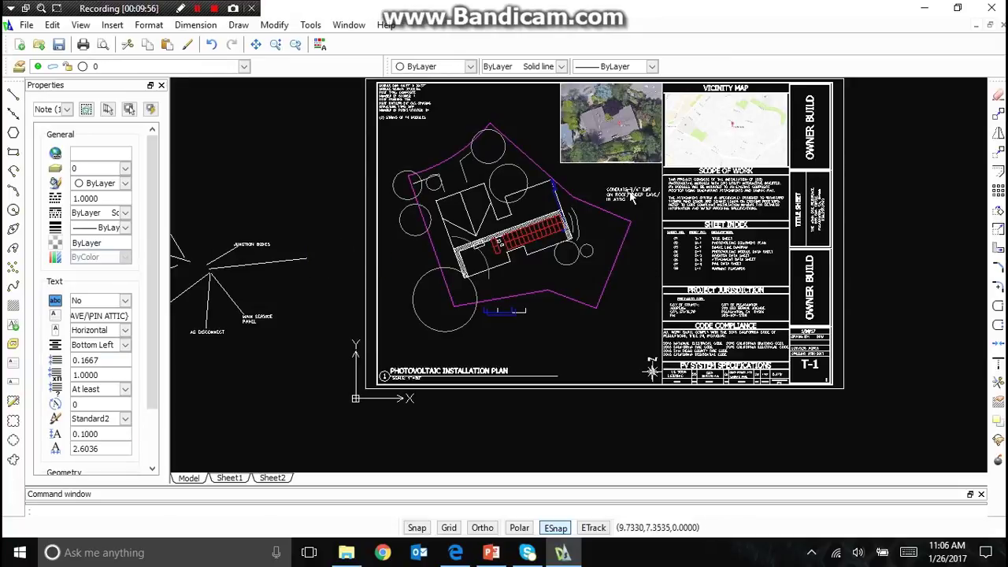